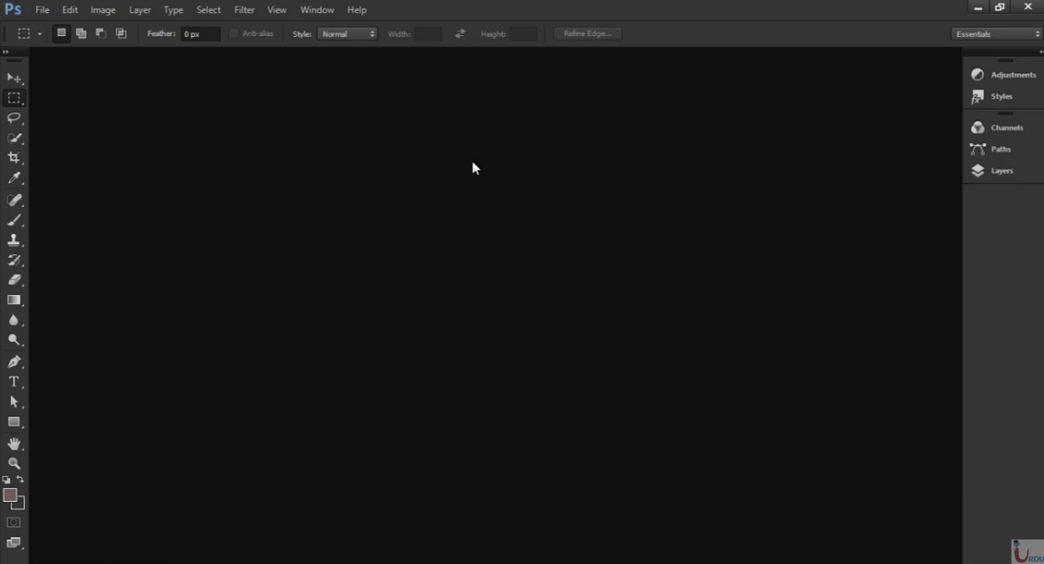
Start a new document with its dimensions in pixels, 1440 wide by 2560 high.
left_click(42, 10)
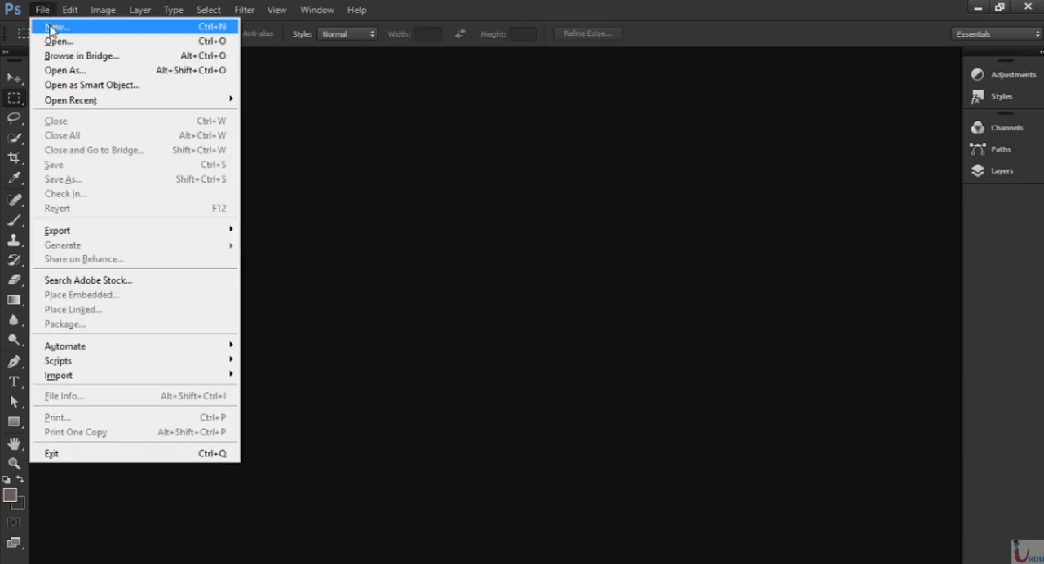
left_click(49, 28)
left_click_drag(465, 244, 345, 253)
left_click(515, 244)
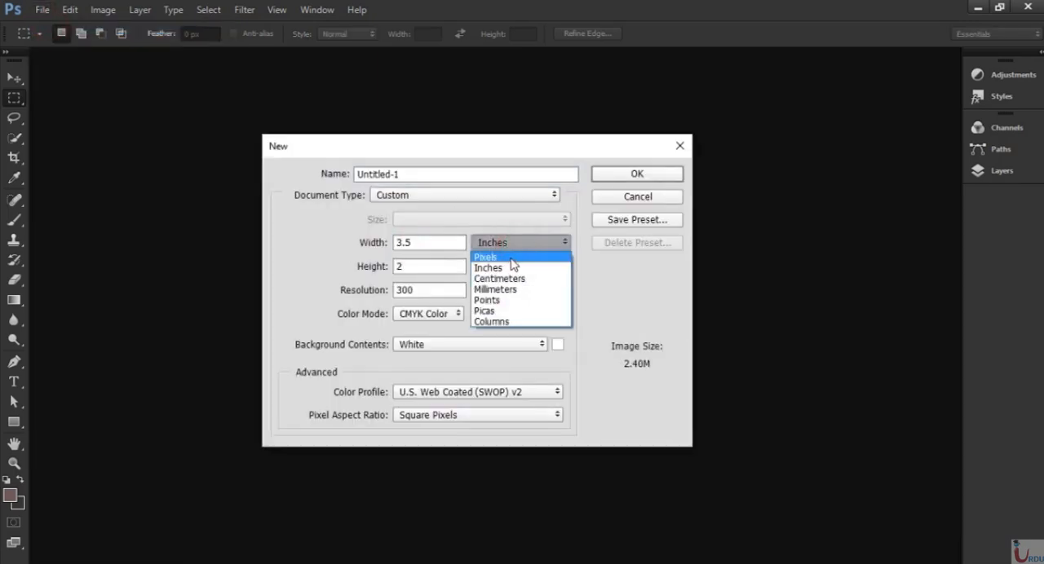
left_click(509, 256)
double_click(425, 243)
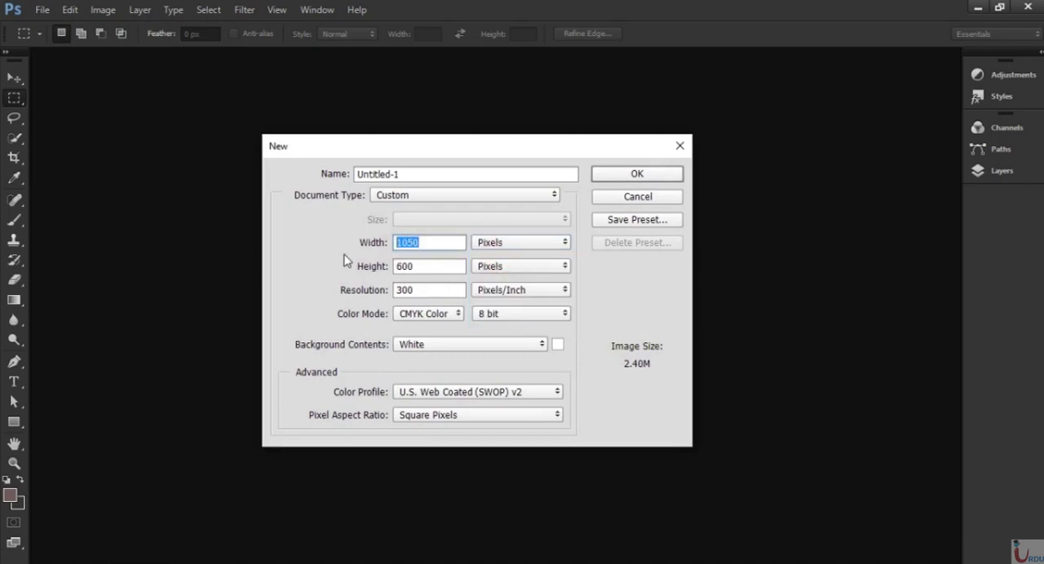
type("1440")
key("Tab")
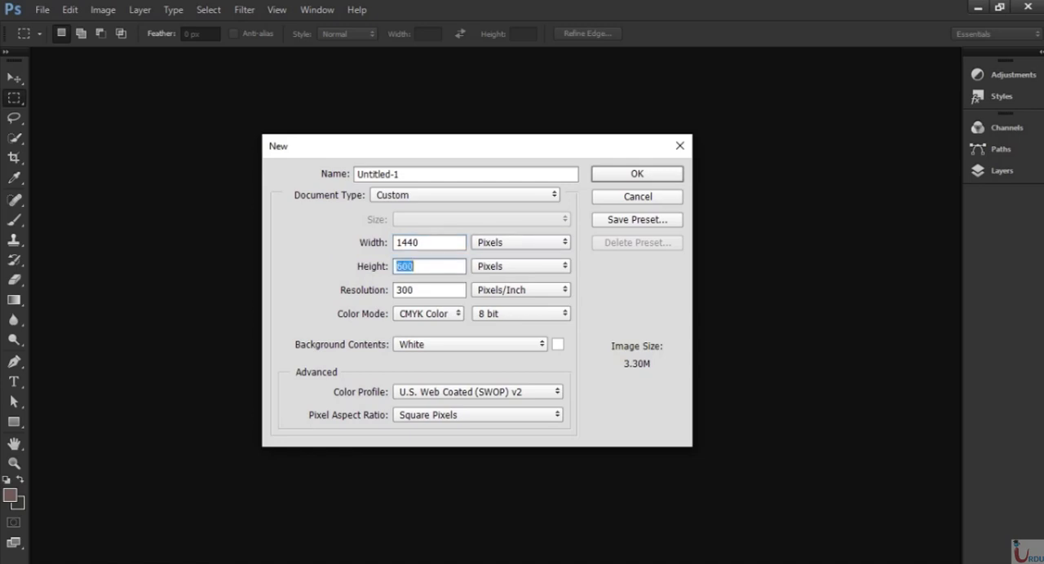
type("2560")
Set the resolution to 72 pixels/inch and the color mode to RGB Color, and create the document.
double_click(401, 292)
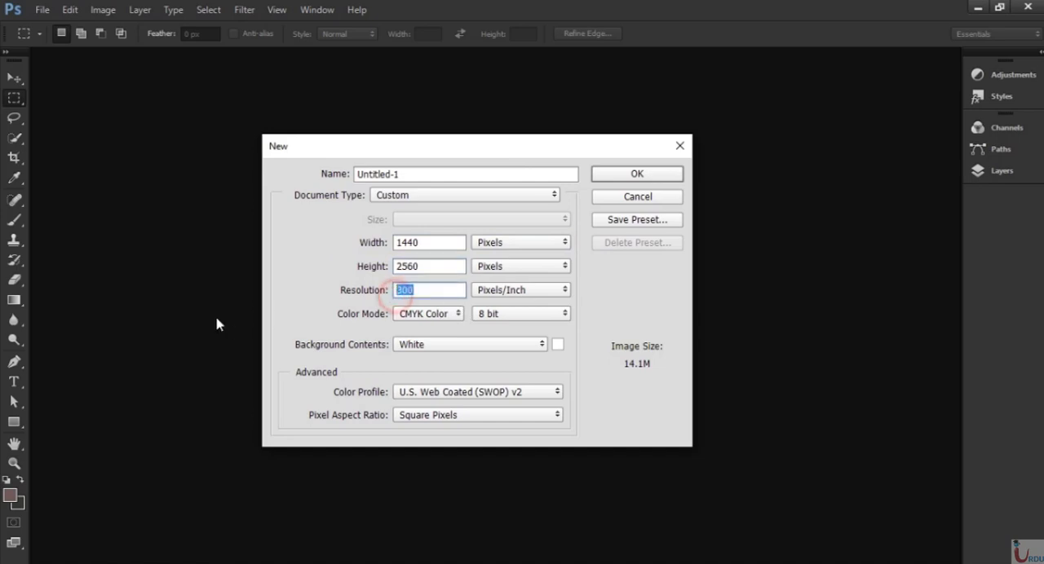
type("7")
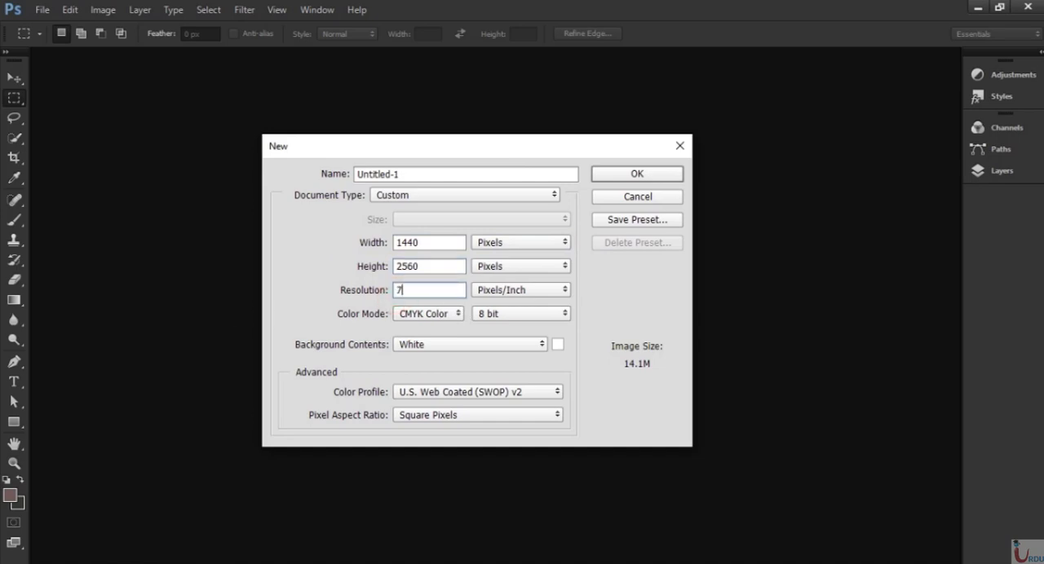
type("2")
left_click(420, 315)
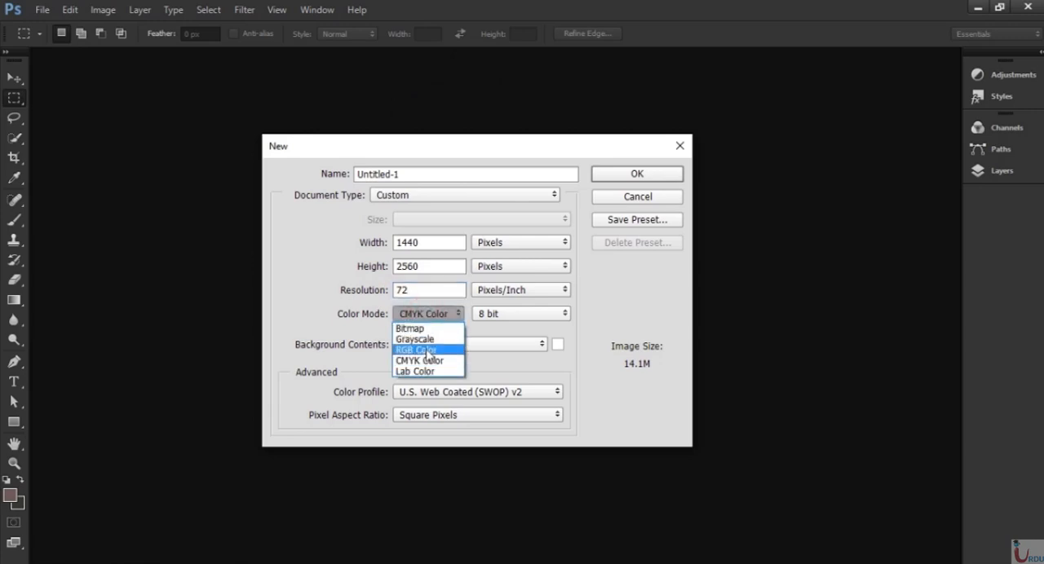
left_click(428, 350)
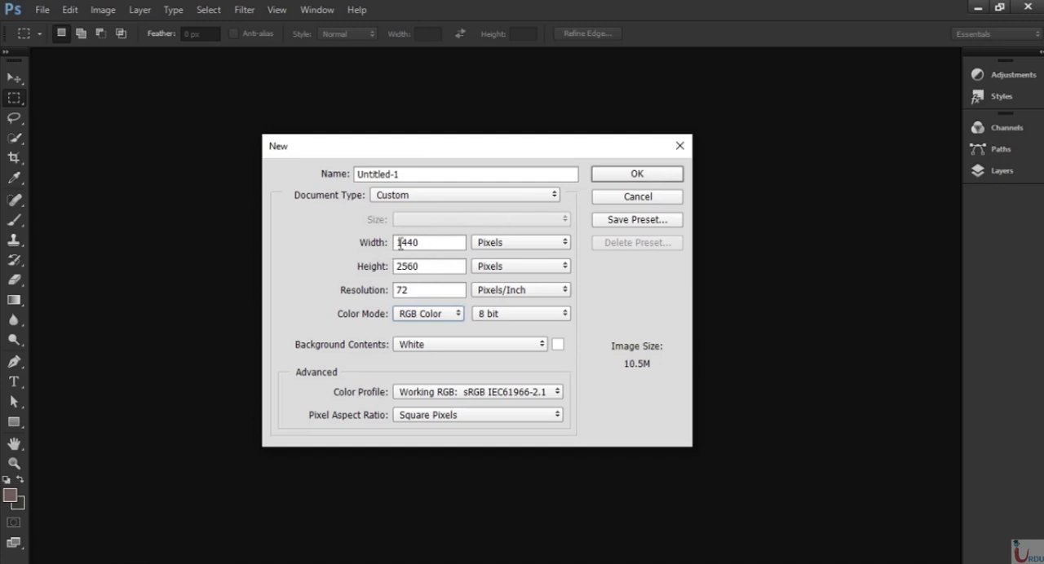
left_click(624, 174)
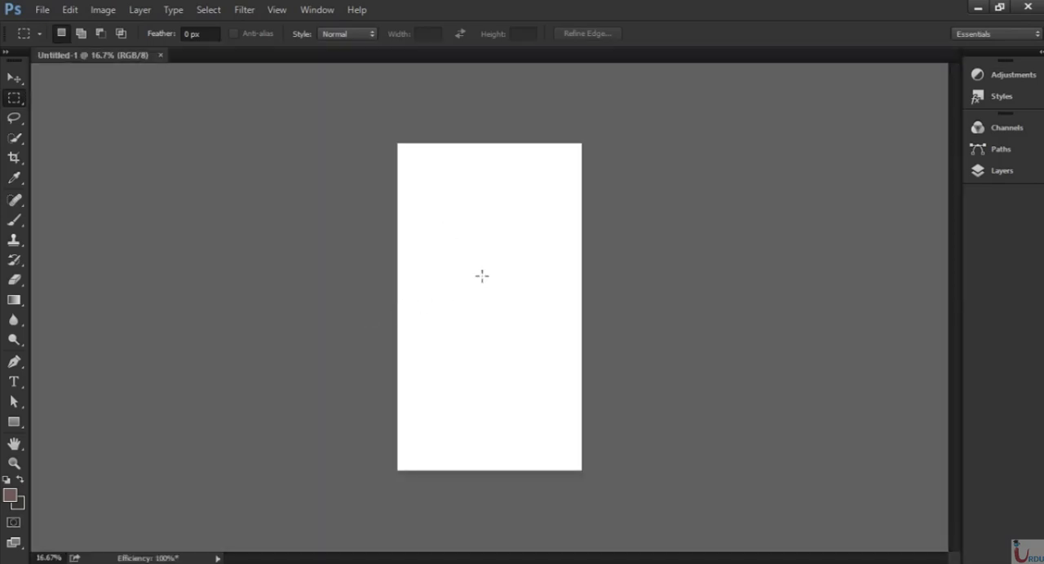
key("ctrl+plus")
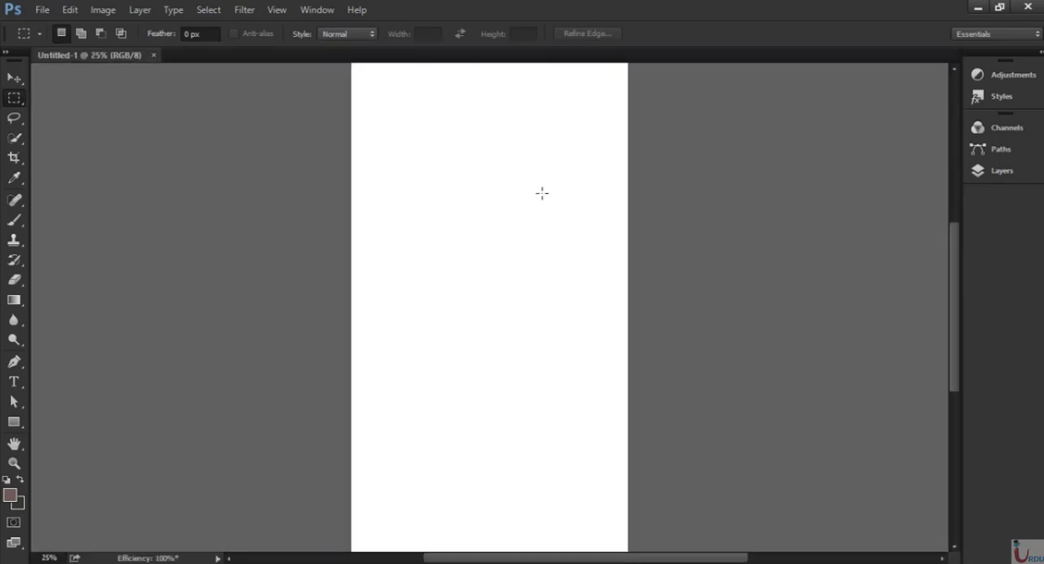
left_click_drag(550, 163, 503, 245)
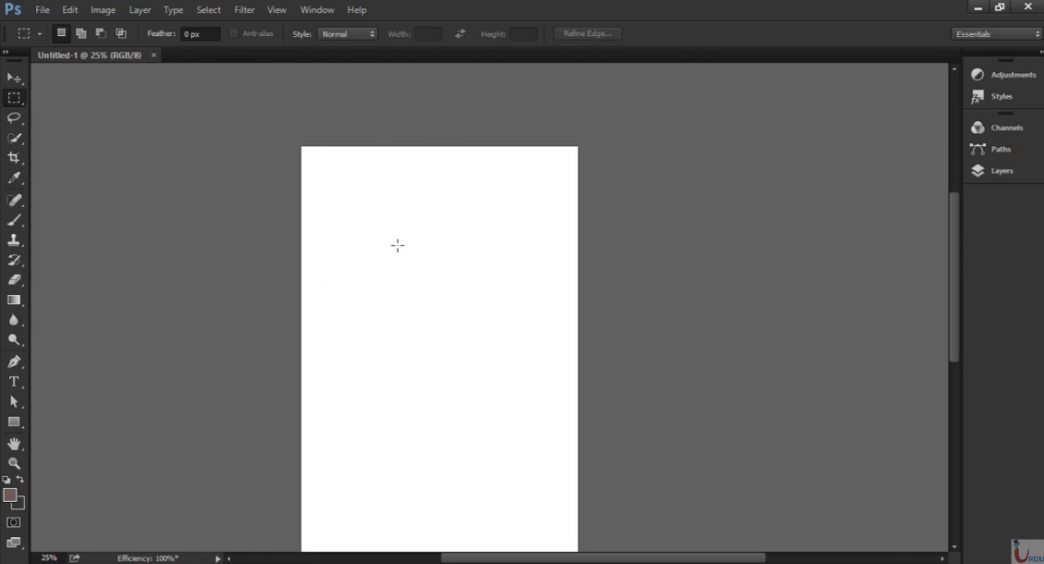
left_click_drag(517, 348, 538, 261)
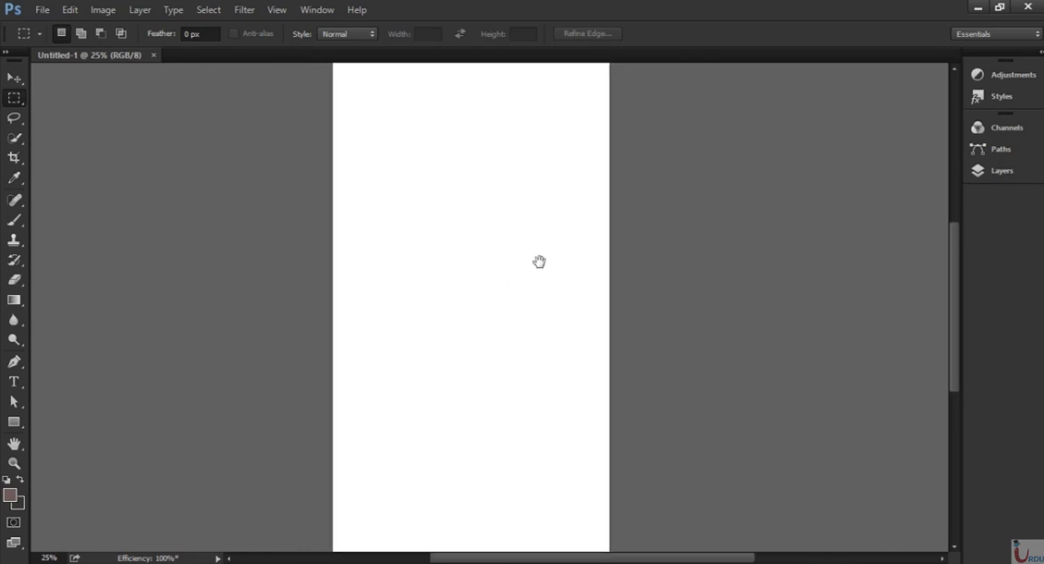
scroll(521, 260, "down", 1)
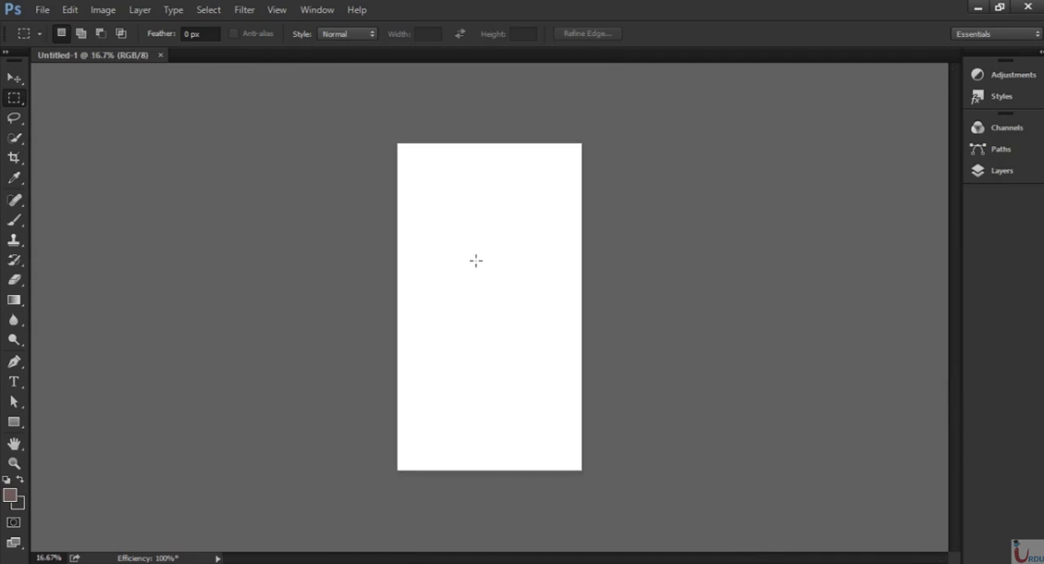
key("ctrl+plus")
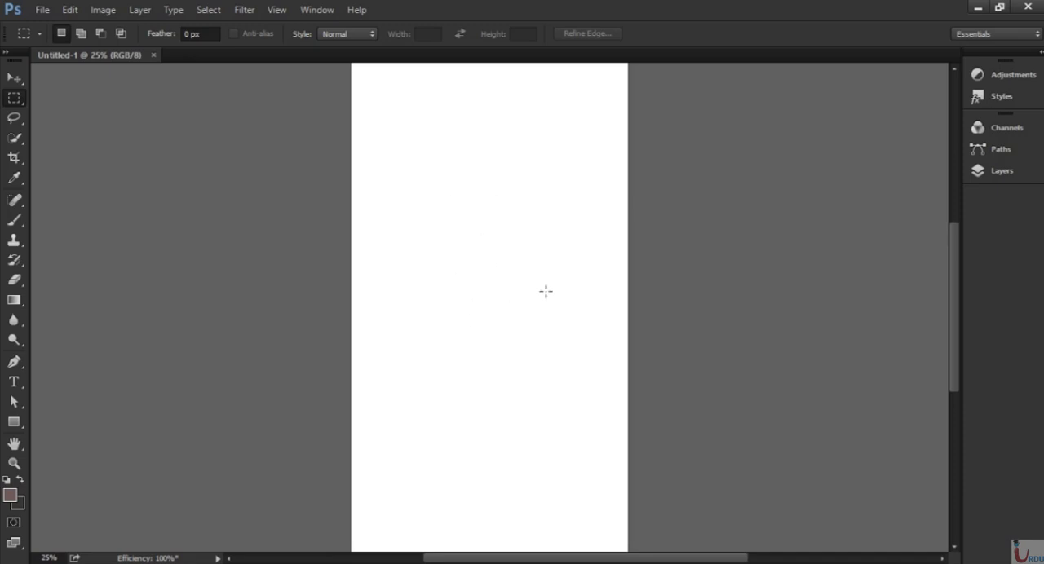
Add a Solid Color fill layer above the Background using the hex color 1bbadc.
left_click(994, 175)
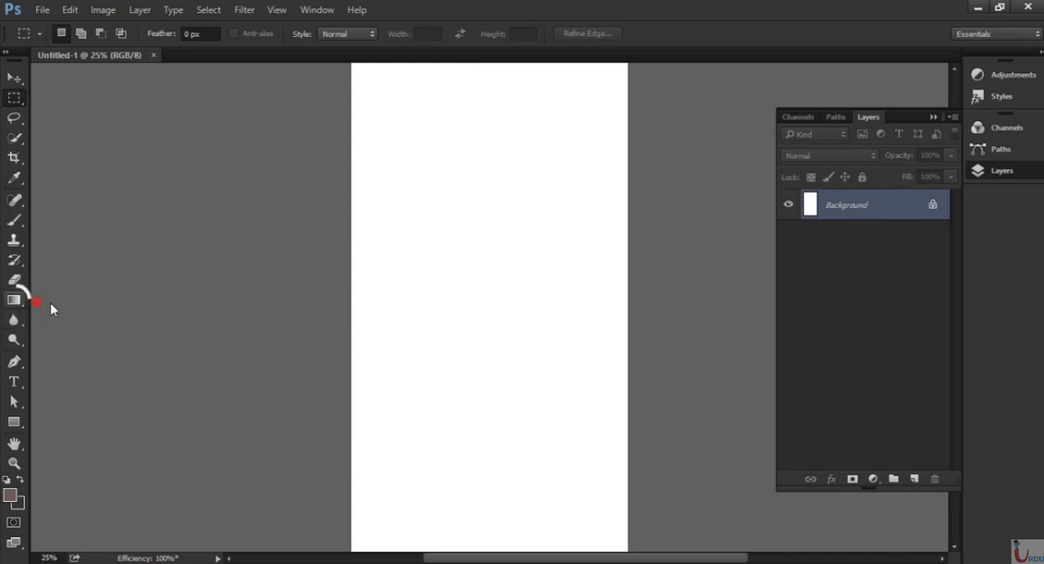
mouse_move(16, 300)
left_mouse_down()
mouse_move(79, 303)
mouse_move(85, 316)
left_mouse_up()
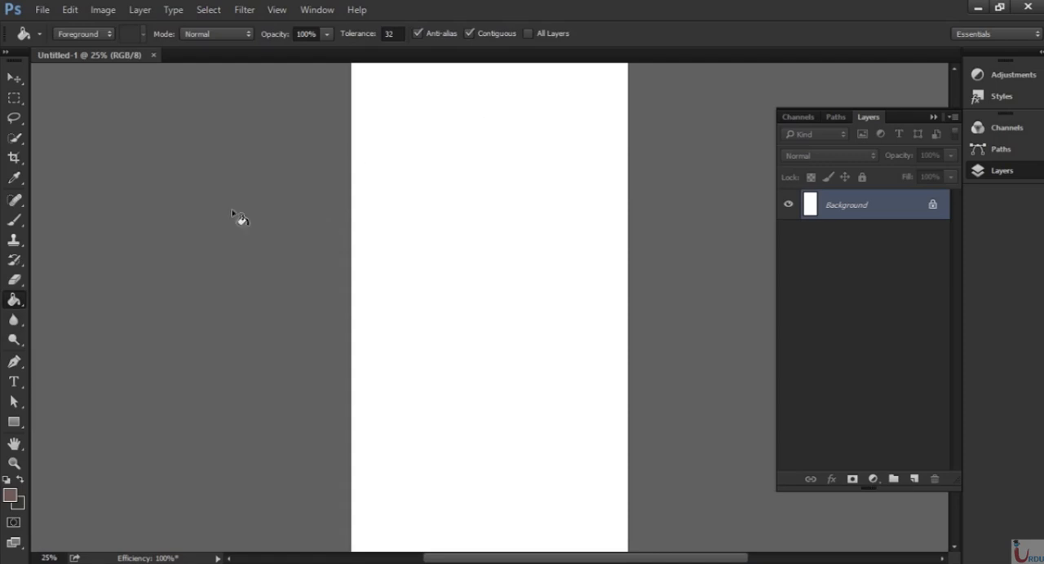
left_click(14, 79)
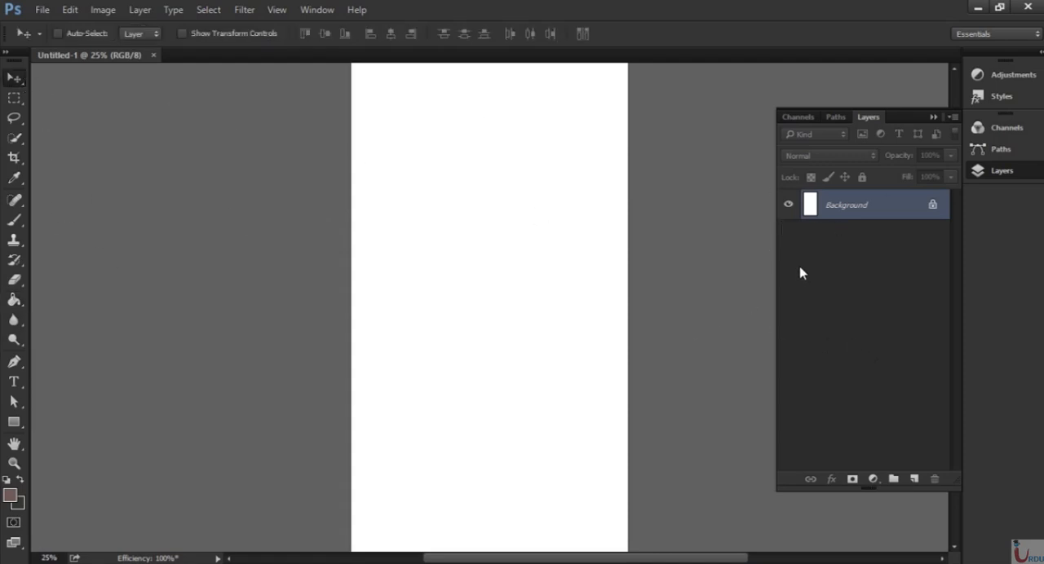
left_click(875, 479)
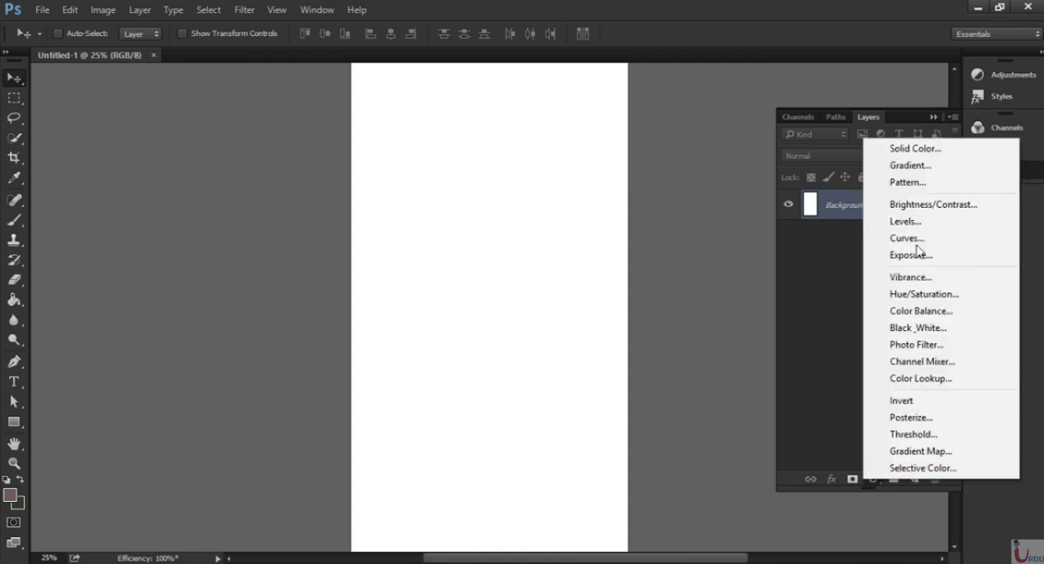
left_click(959, 151)
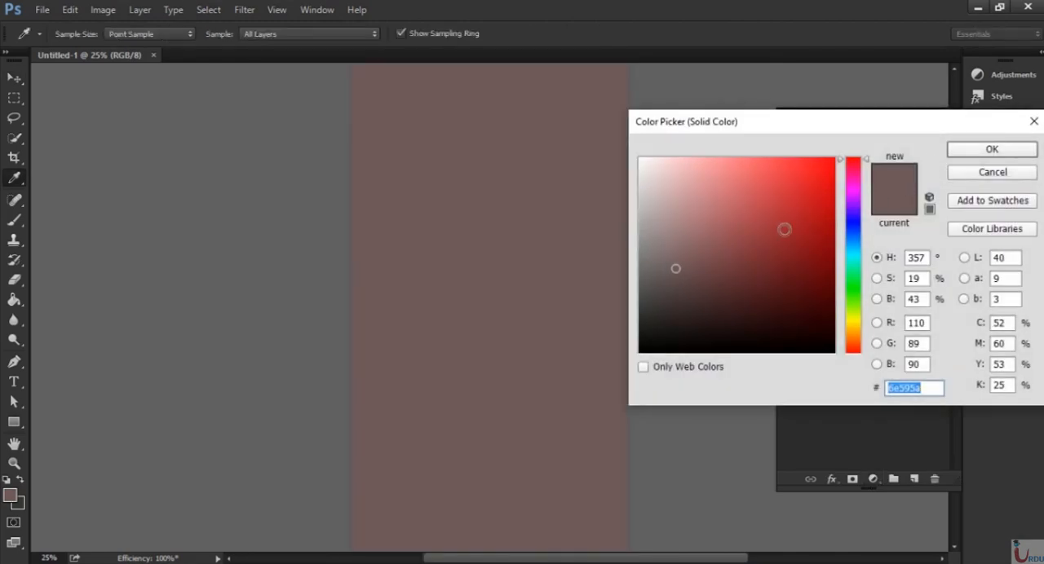
left_click_drag(751, 126, 593, 169)
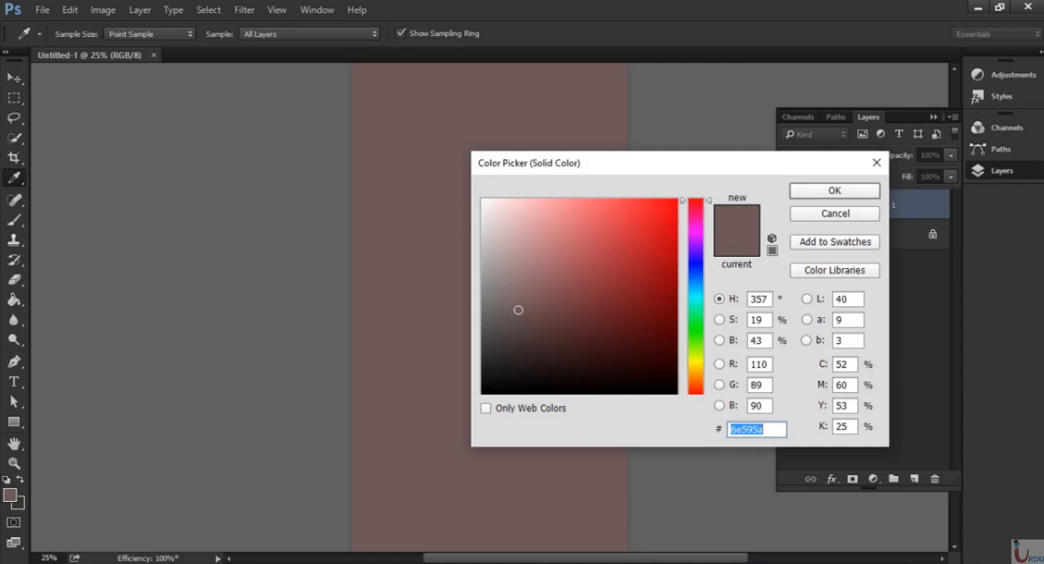
type("1bbadc")
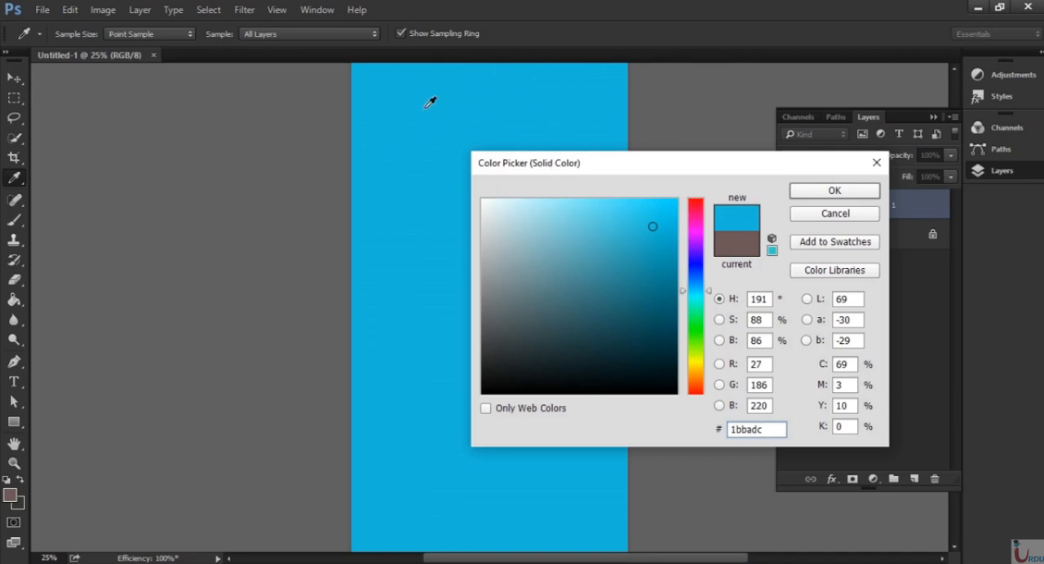
left_click(835, 195)
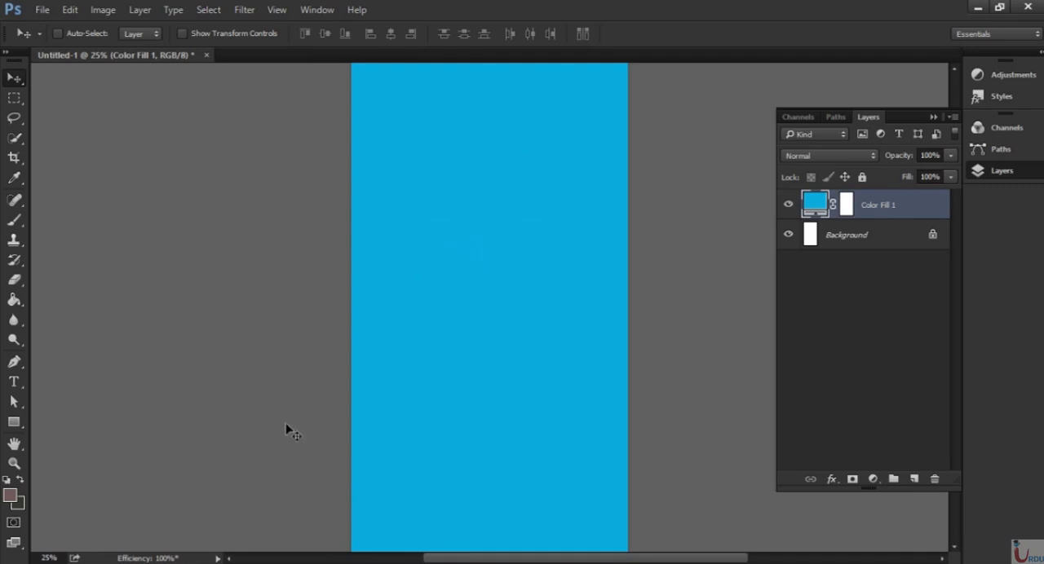
Open logo splash.png, copy its logo onto the middle of the blue canvas, and close the logo file.
left_click(42, 11)
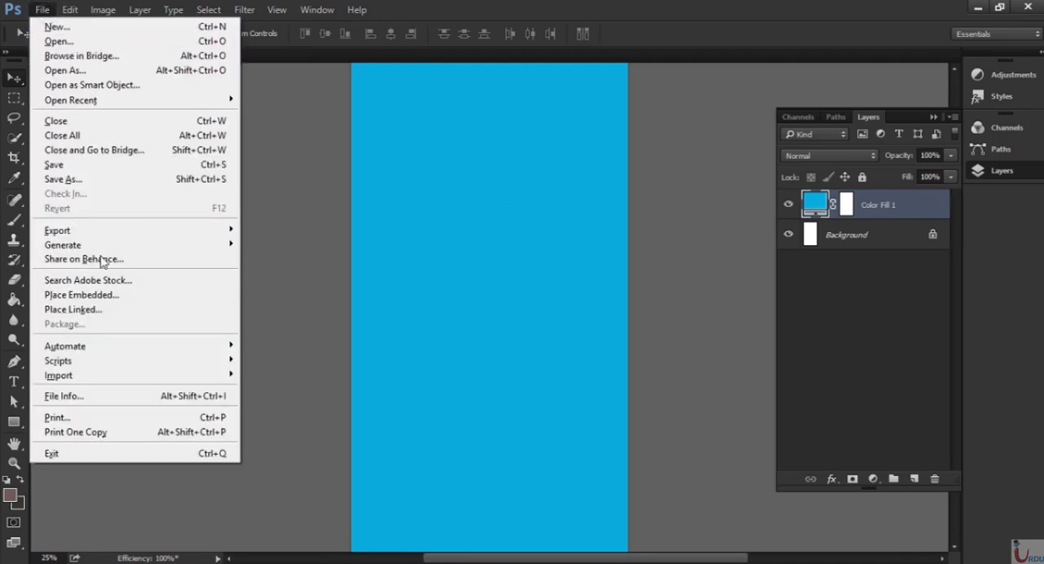
left_click(80, 43)
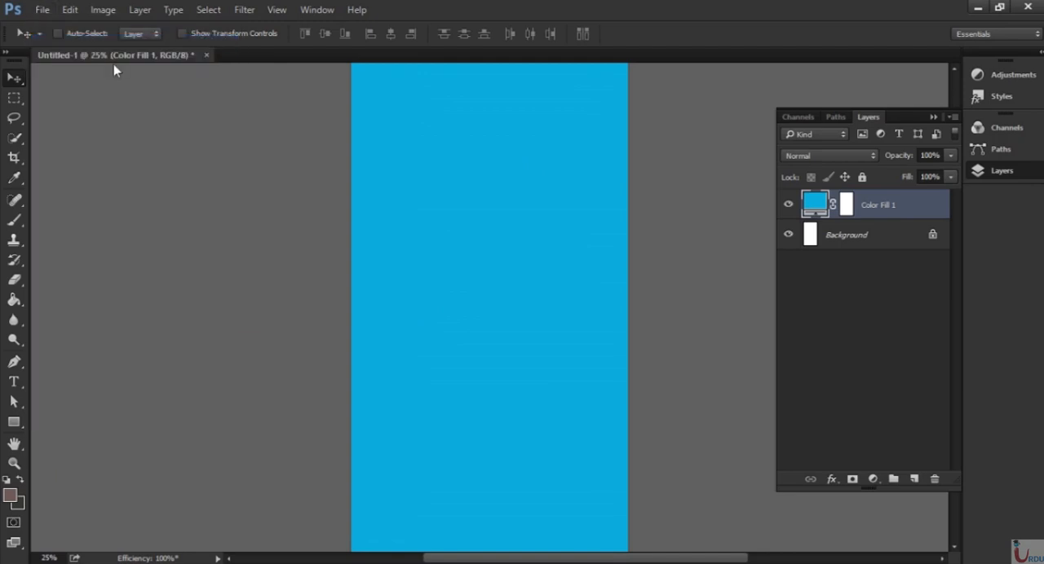
double_click(187, 224)
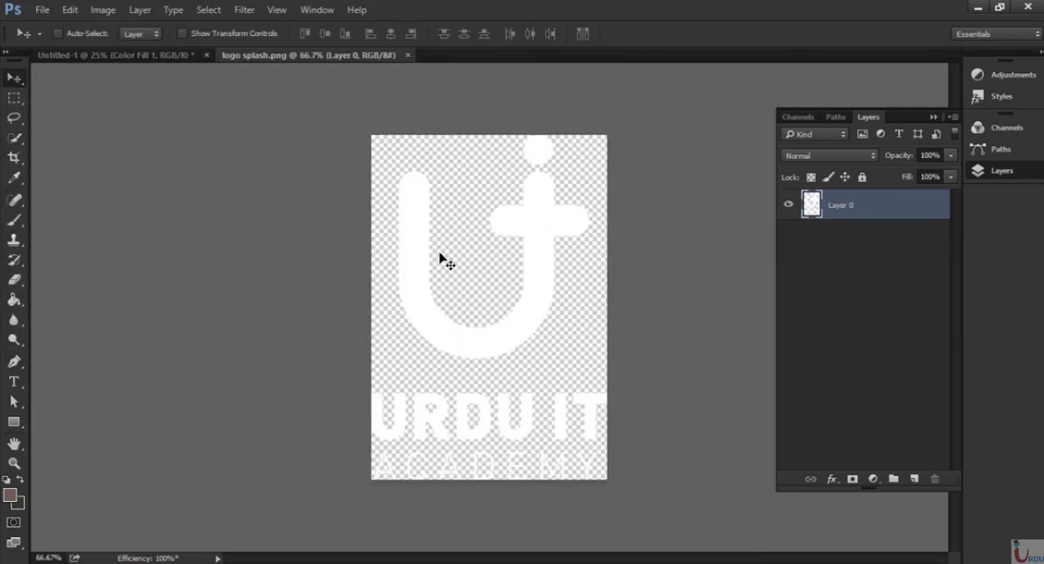
left_click_drag(424, 268, 484, 293)
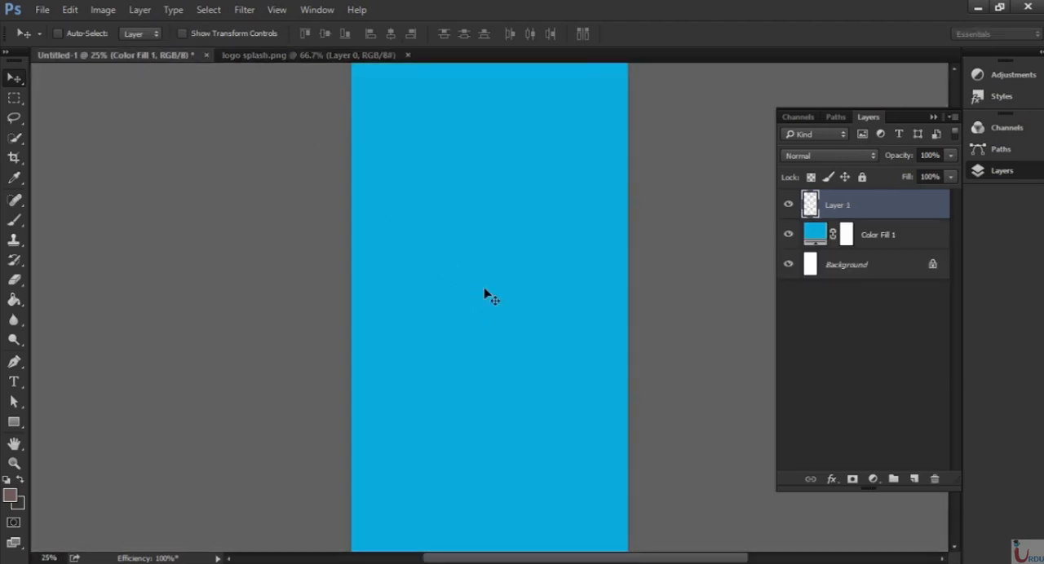
left_click(373, 52)
left_click(393, 55)
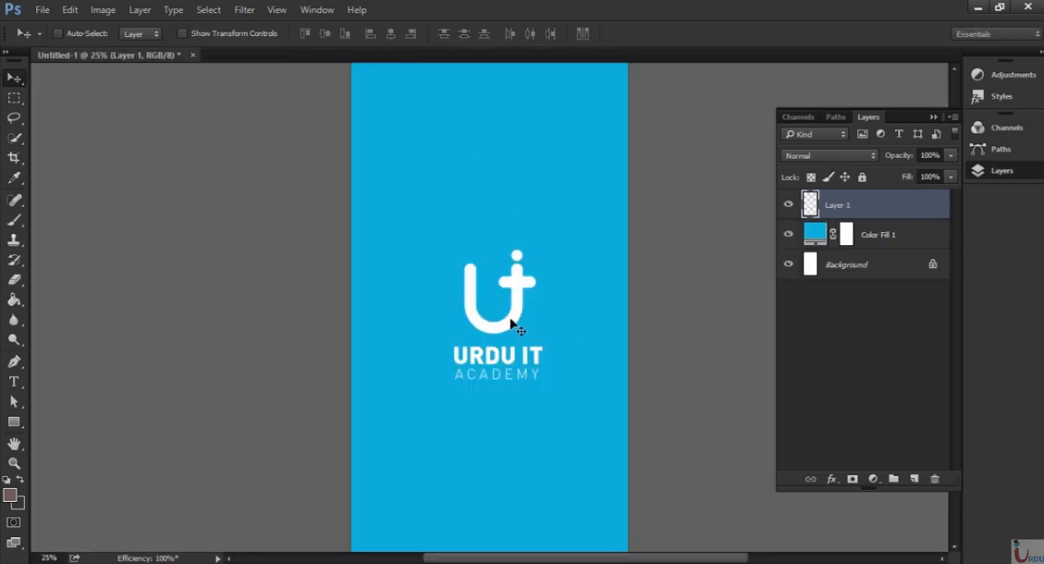
Align the logo layer with the Background layer on both the vertical and horizontal centers.
key("ctrl+minus")
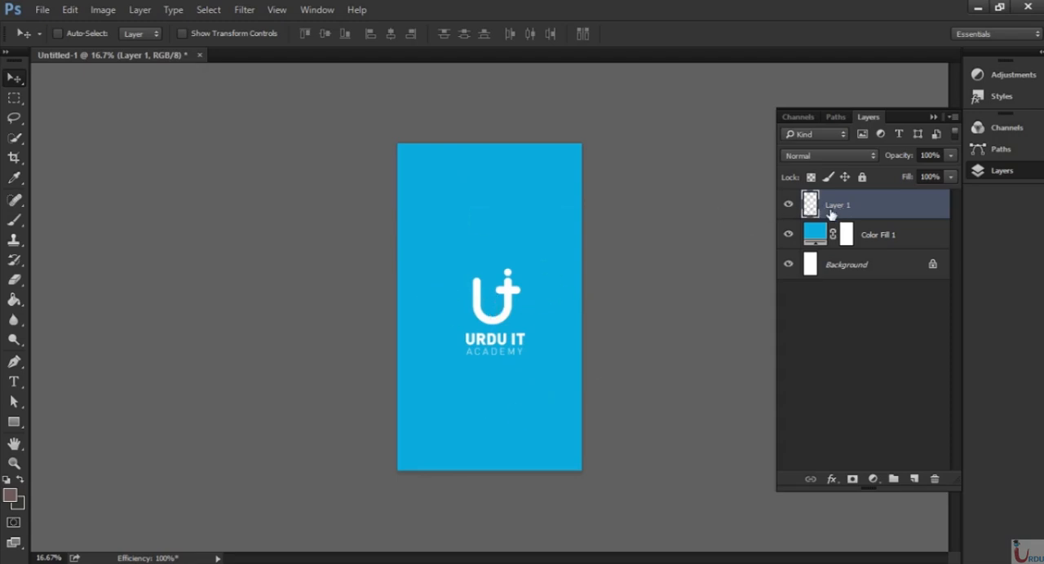
left_click(842, 268, "ctrl")
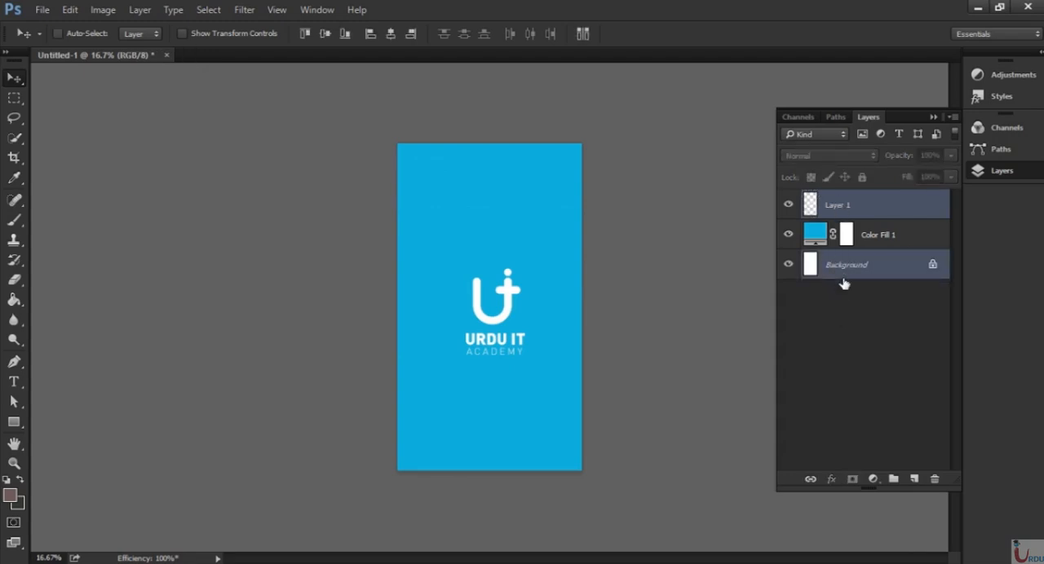
left_click(324, 36)
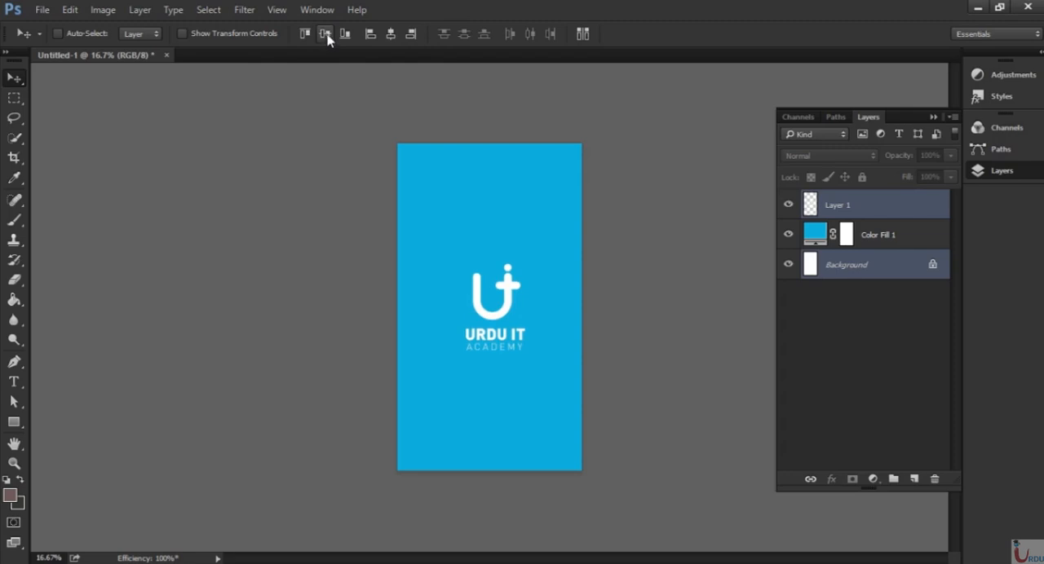
left_click(390, 35)
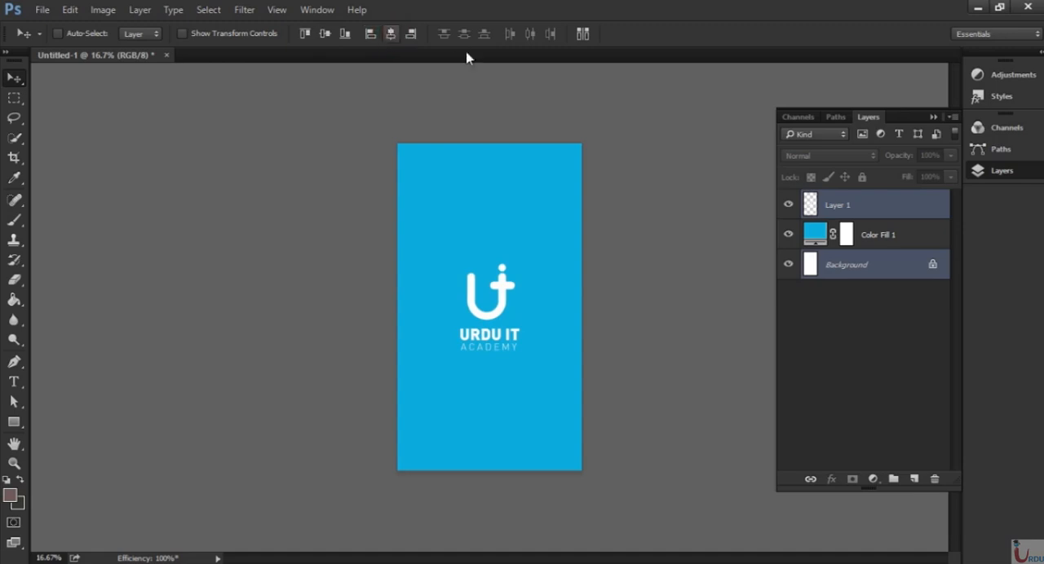
key("ctrl+plus")
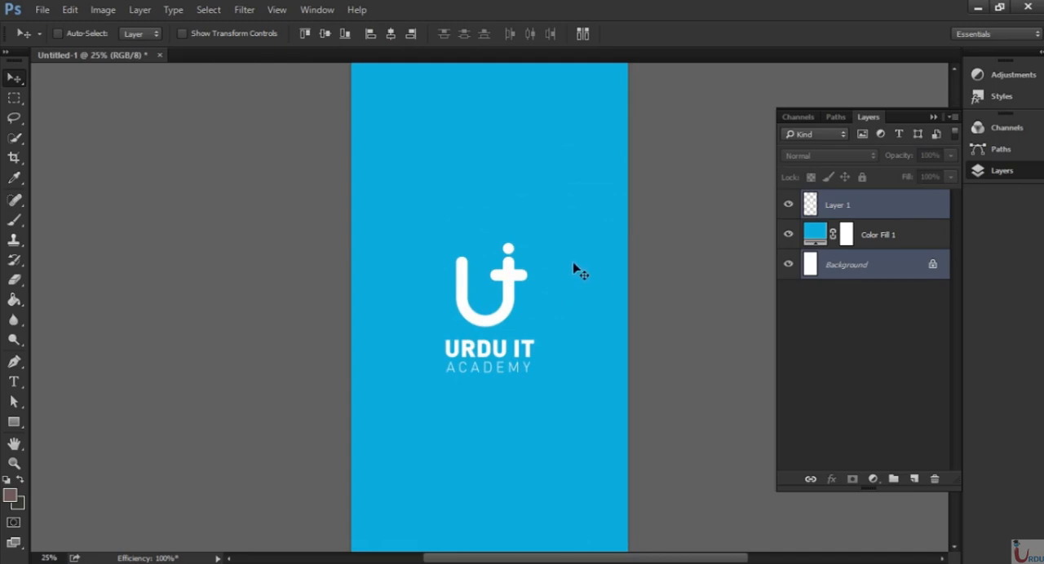
key("ctrl+minus")
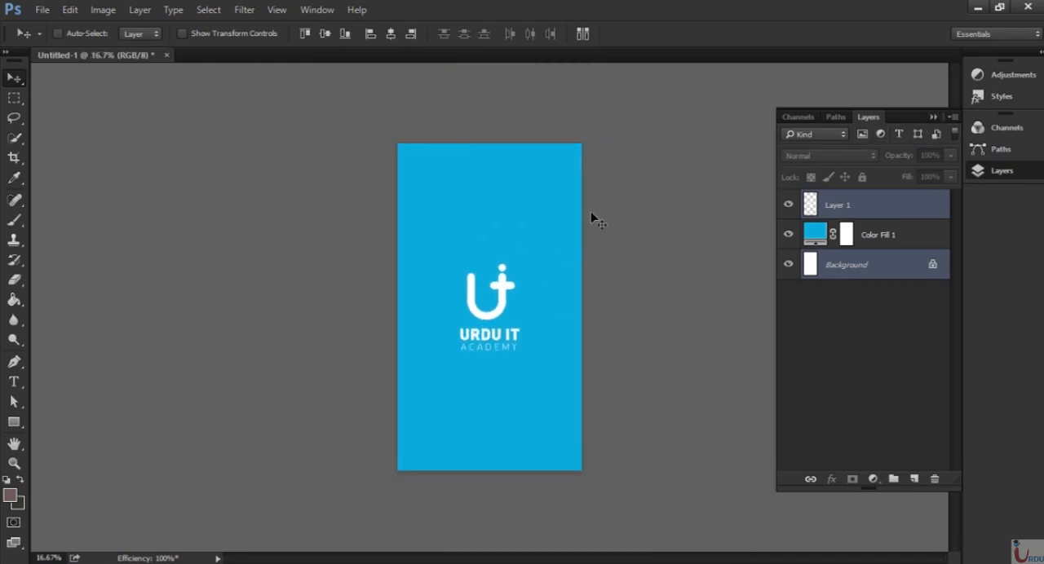
key("ctrl+plus")
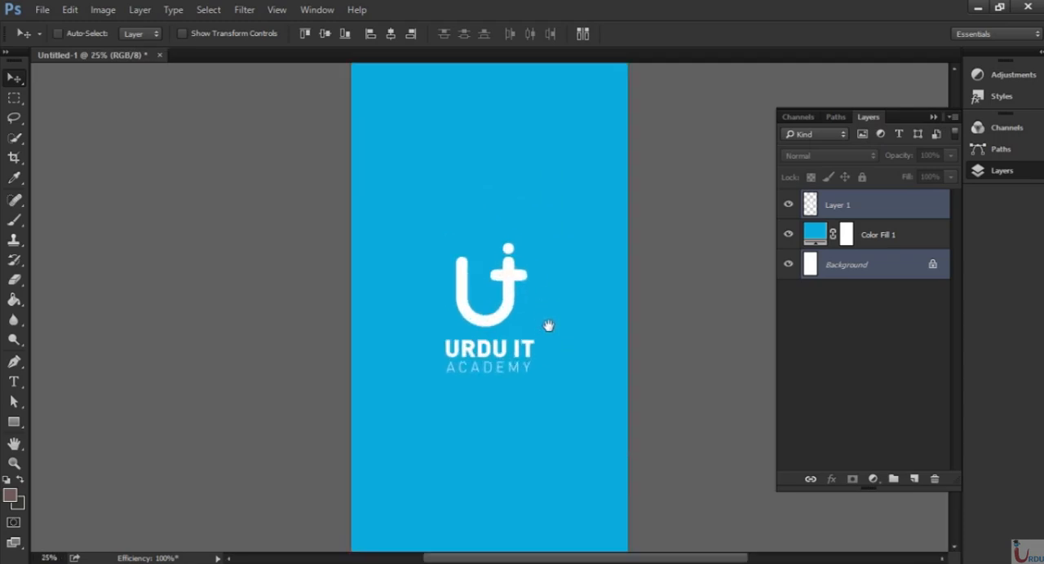
left_click_drag(548, 327, 547, 264)
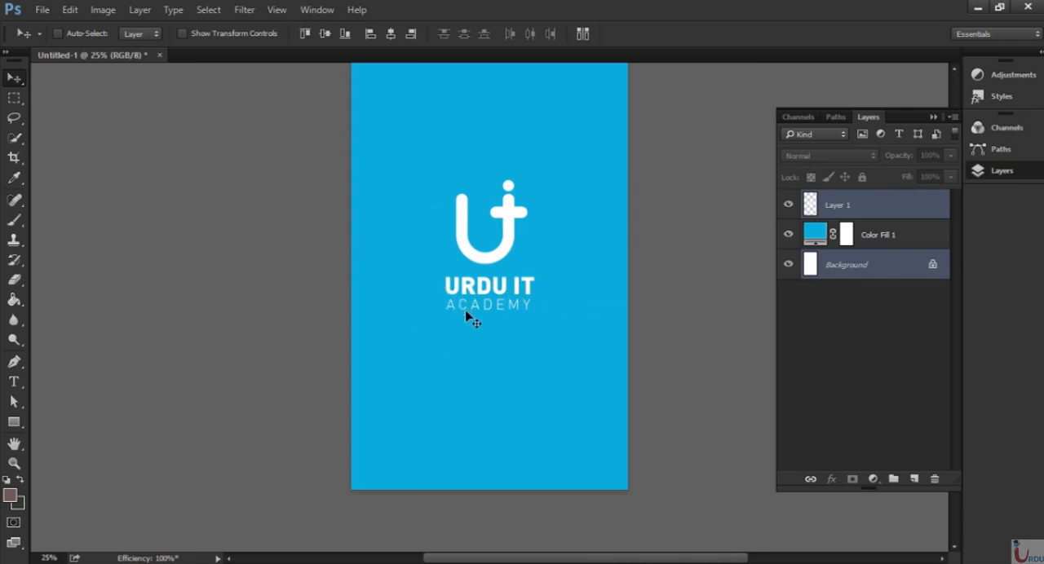
Add the text EDUCATION FOR ALL in white Roboto Light, 72 pt, below the logo.
key("t")
left_click(430, 349)
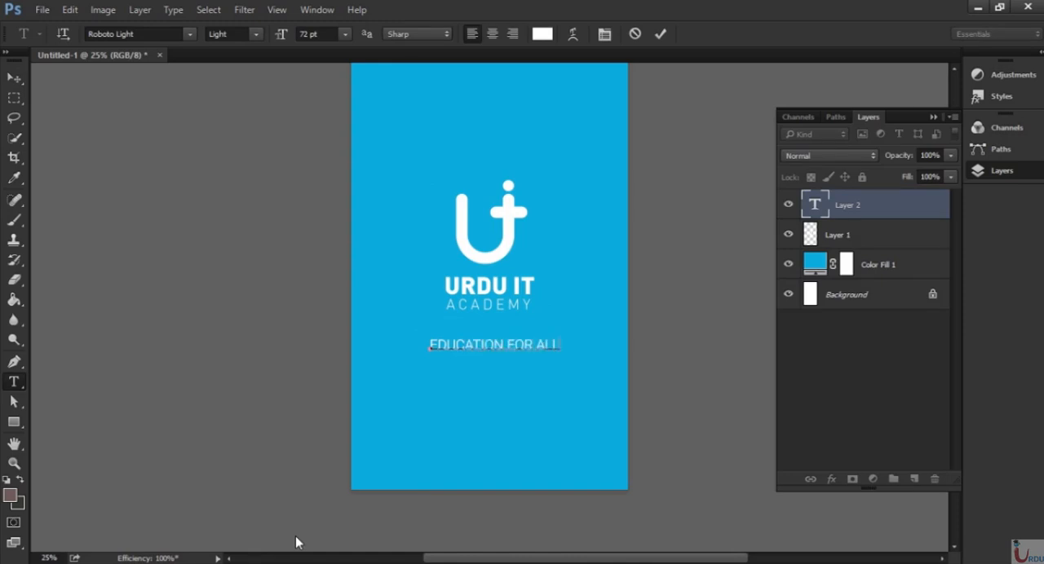
left_click(908, 199)
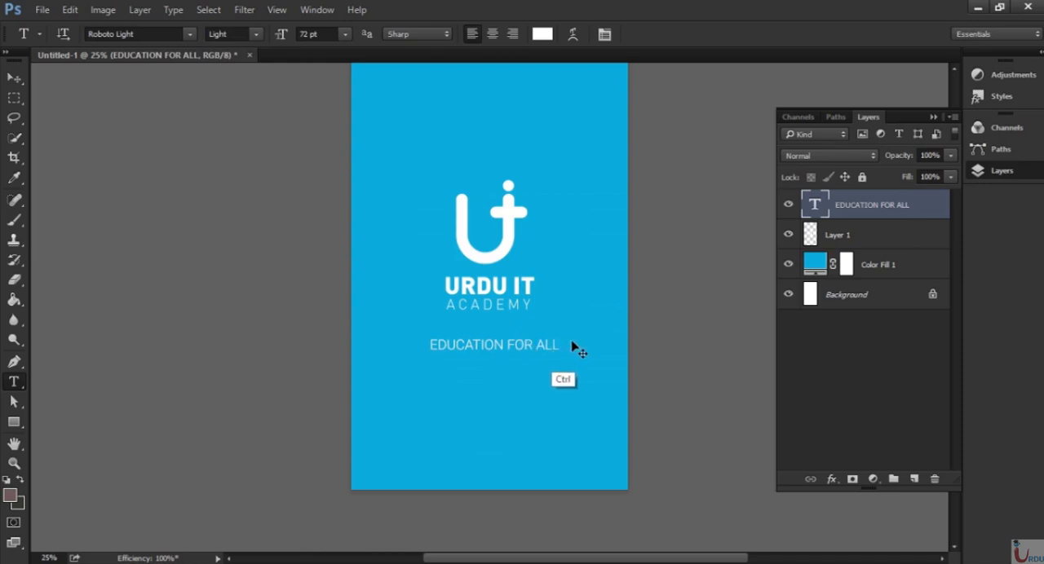
Scale the EDUCATION FOR ALL text down to about the logo's width and place it centered just under ACADEMY.
key("ctrl+t")
left_click(559, 357)
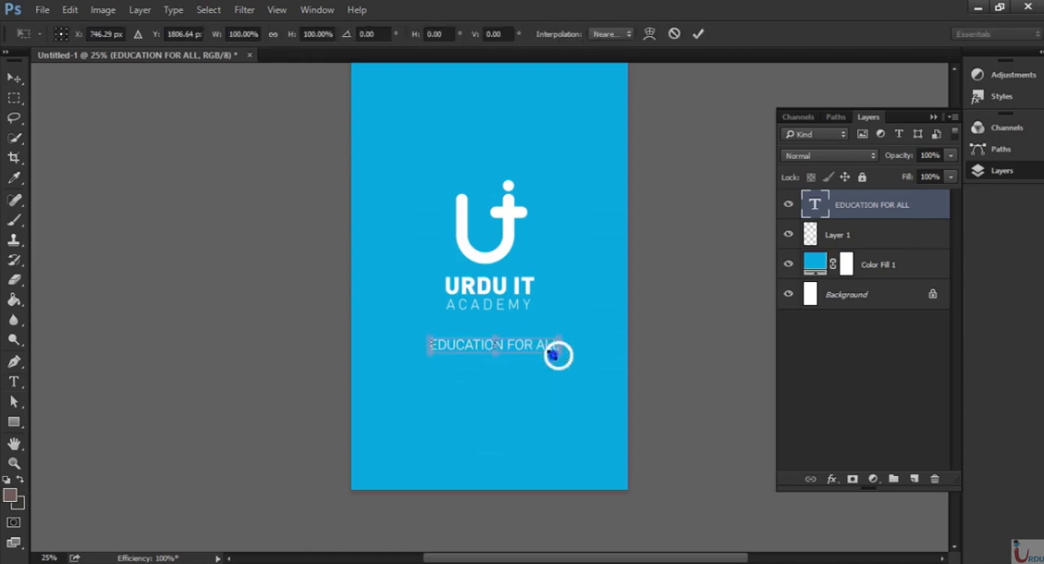
left_click_drag(559, 356, 518, 346)
key("Return")
key("v")
key("shift+Right")
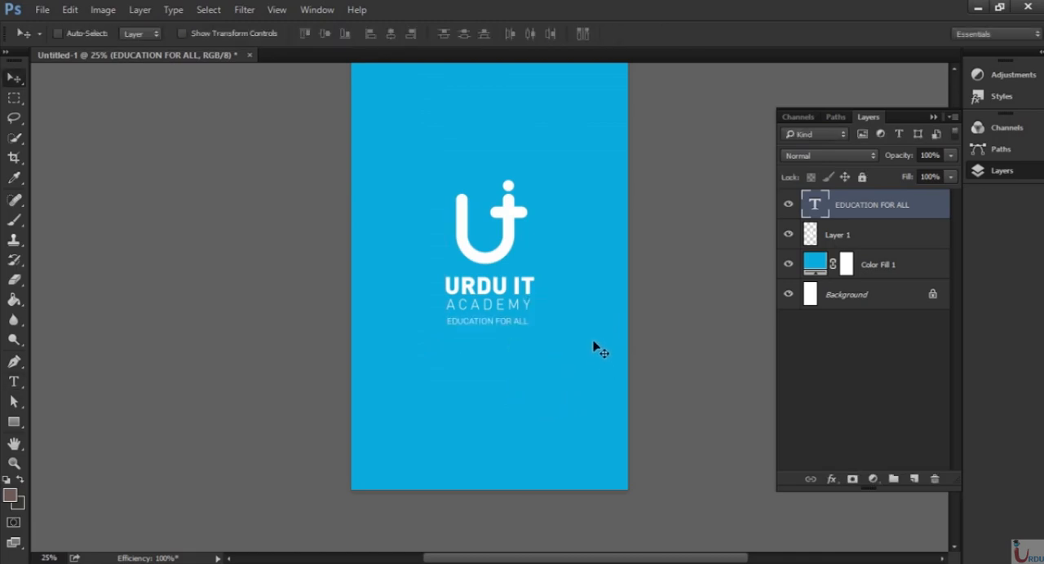
key("Up")
key("Up")
key("Up")
Group the tagline, logo and blue fill layers and name the group splash screen.
key("ctrl+minus")
key("ctrl+minus")
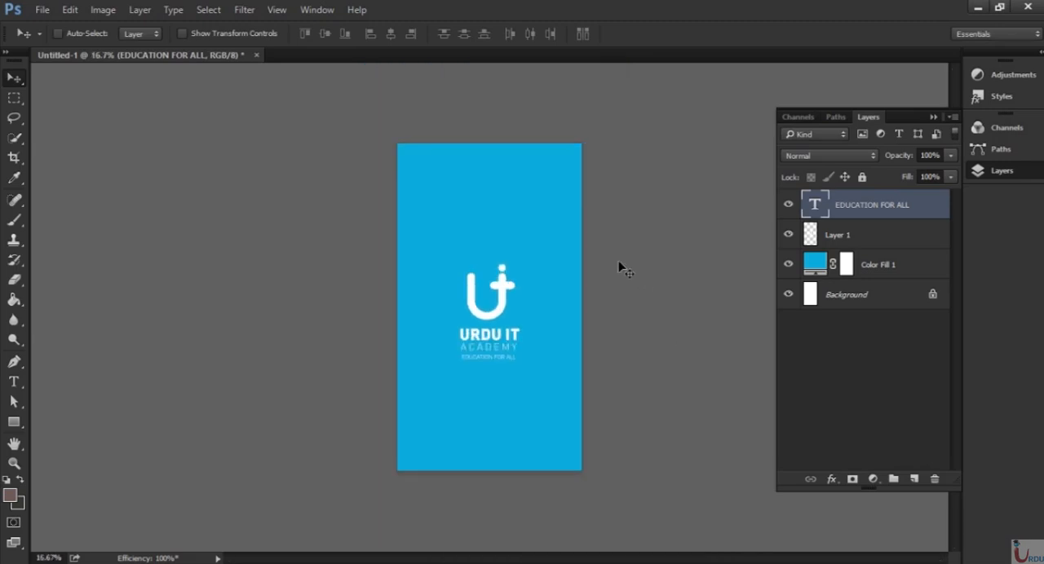
key("ctrl+plus")
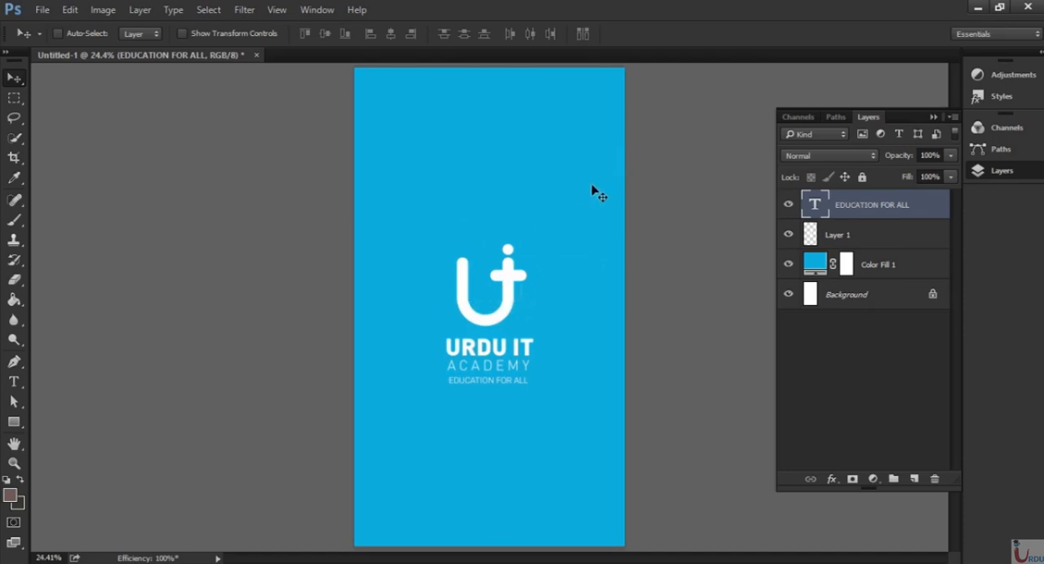
key("ctrl+plus")
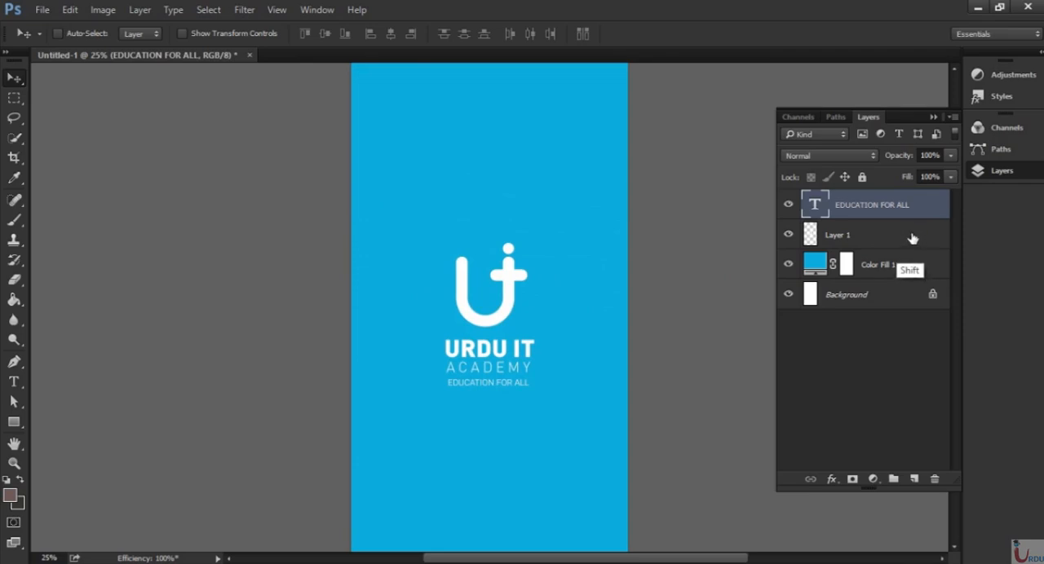
left_click(865, 227, "shift")
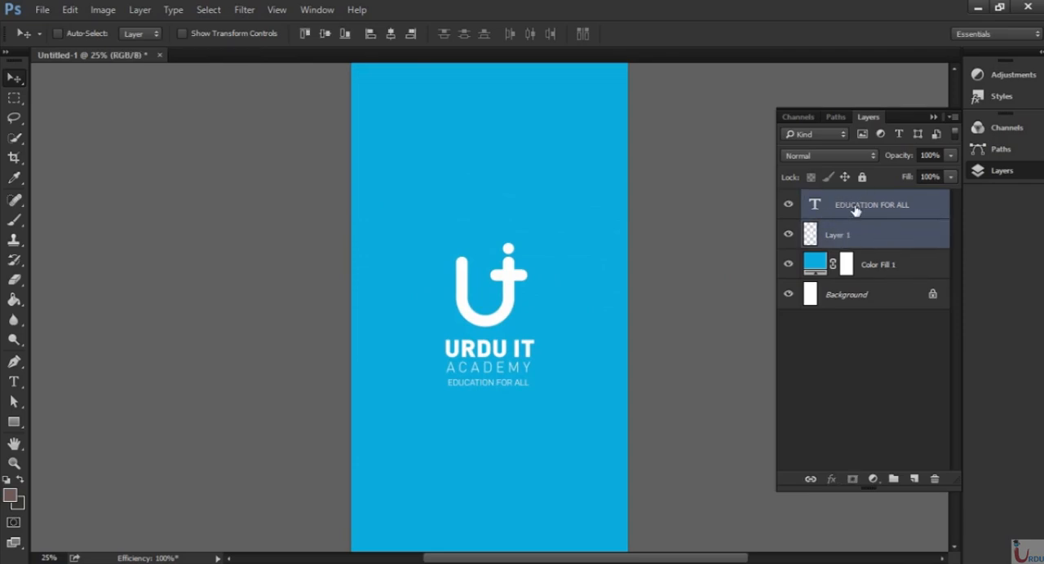
left_click(914, 270, "shift")
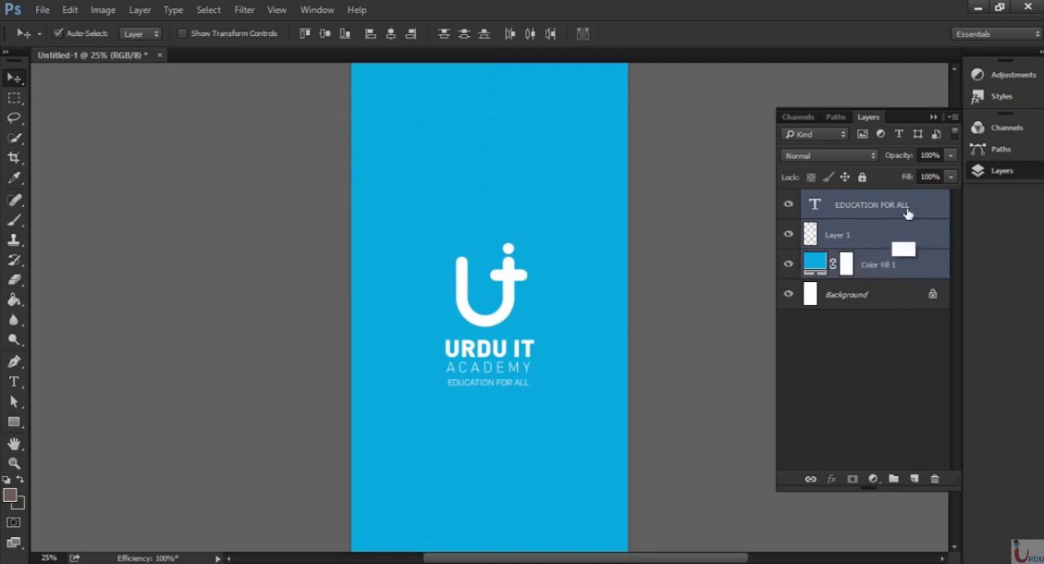
key("ctrl+g")
double_click(847, 201)
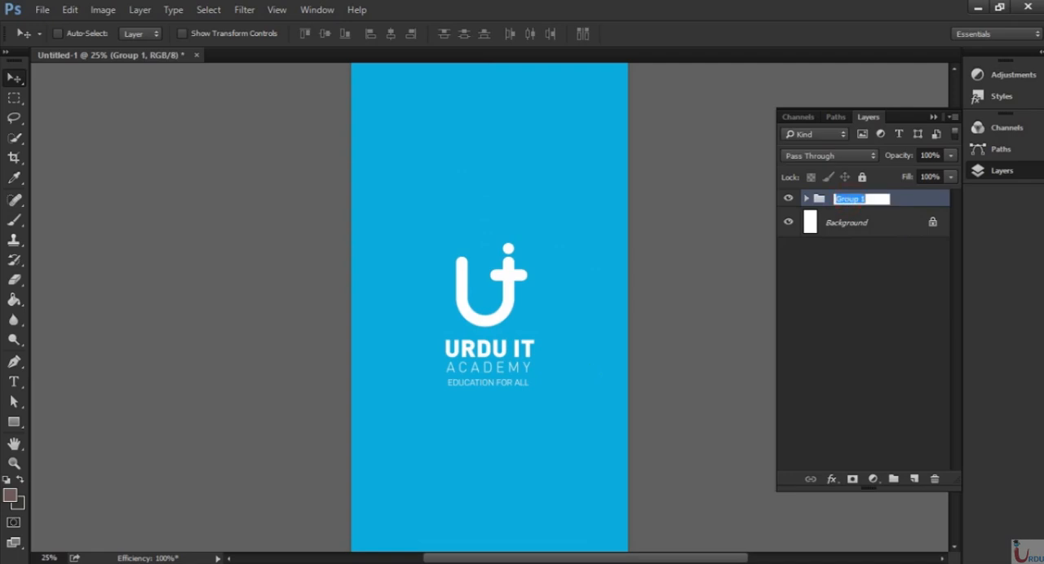
type("splash screen")
key("Return")
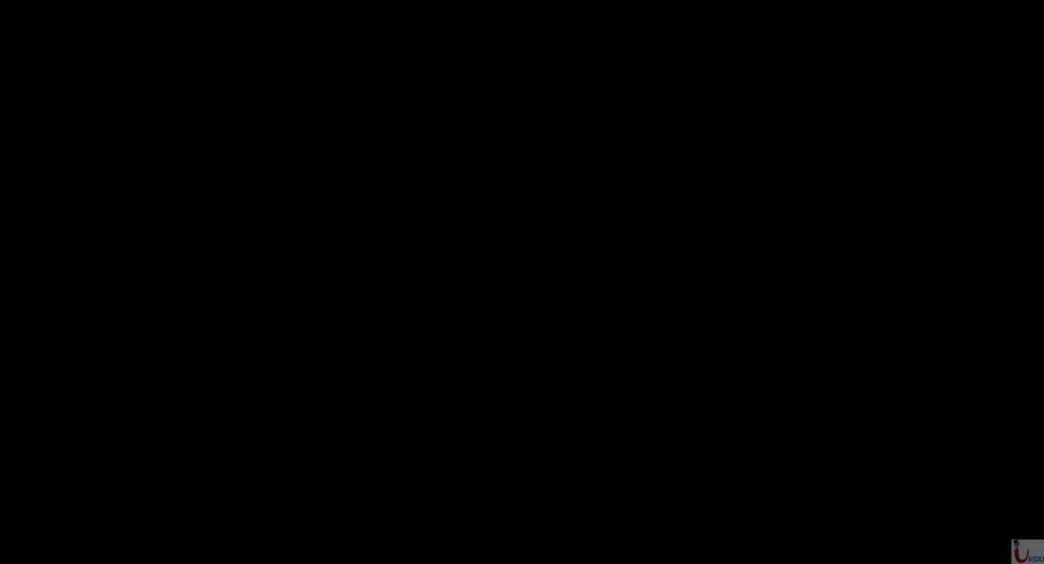
Hide the splash screen group and add a new Solid Color fill layer with the hex color 1bbadc.
key("ctrl+minus")
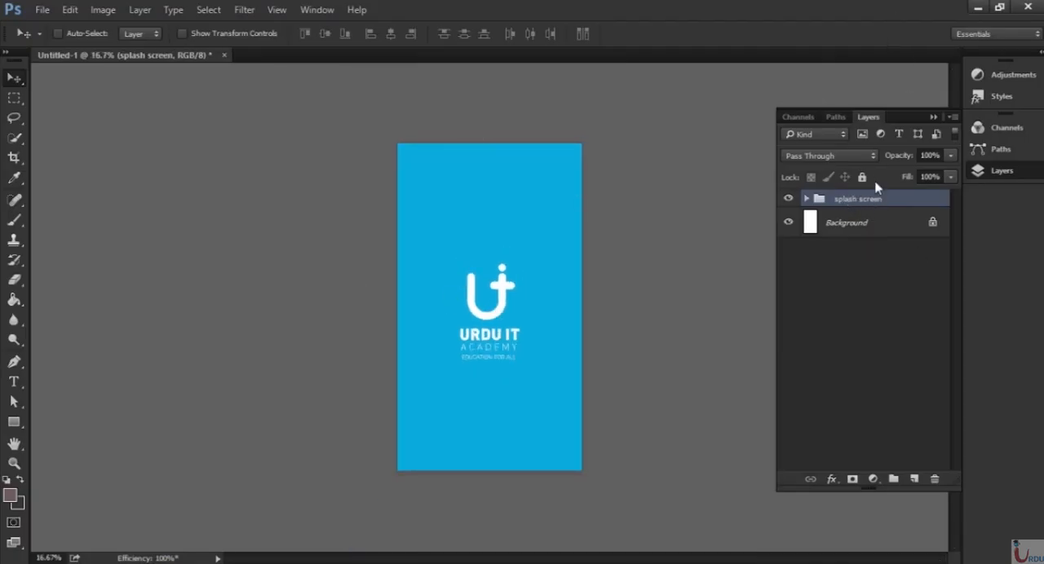
key("ctrl+plus")
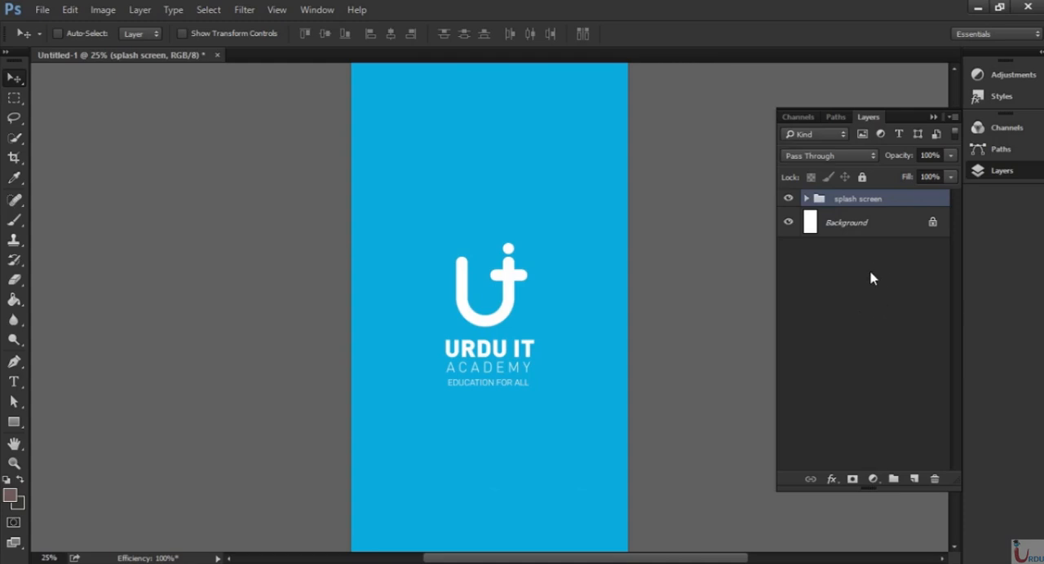
left_click(787, 199)
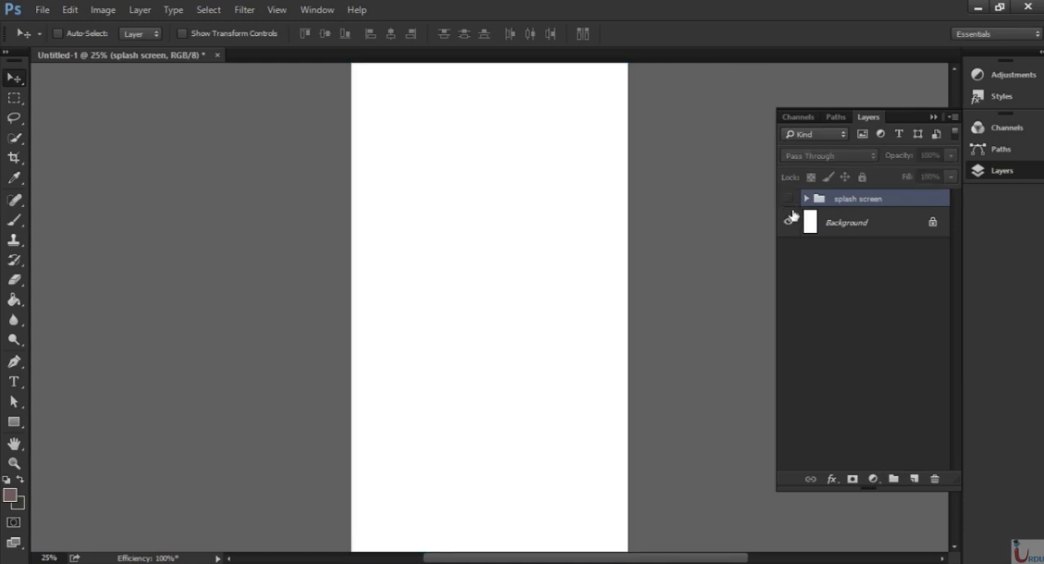
left_click(874, 480)
left_click(922, 152)
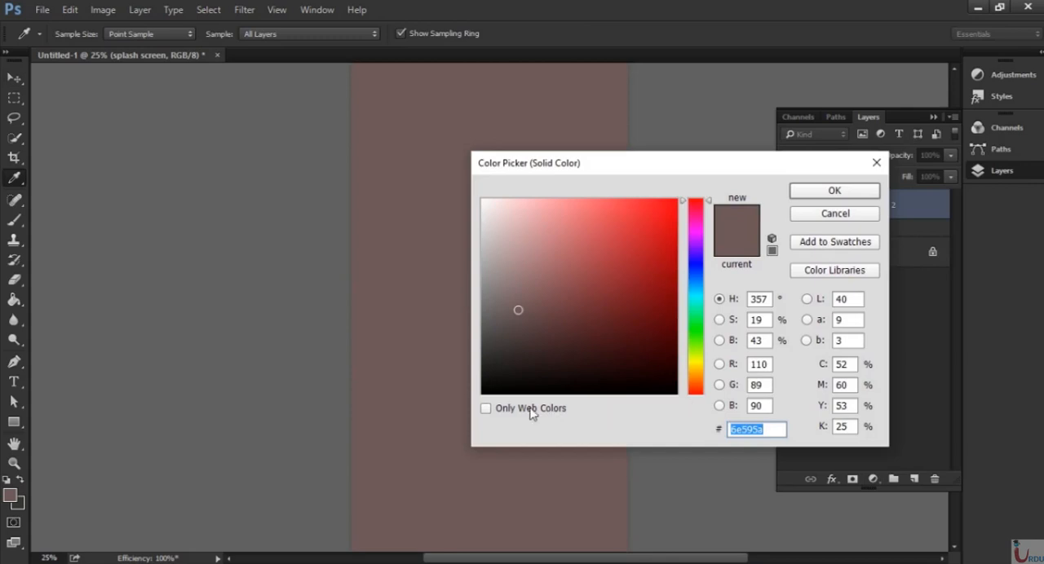
type("1bba")
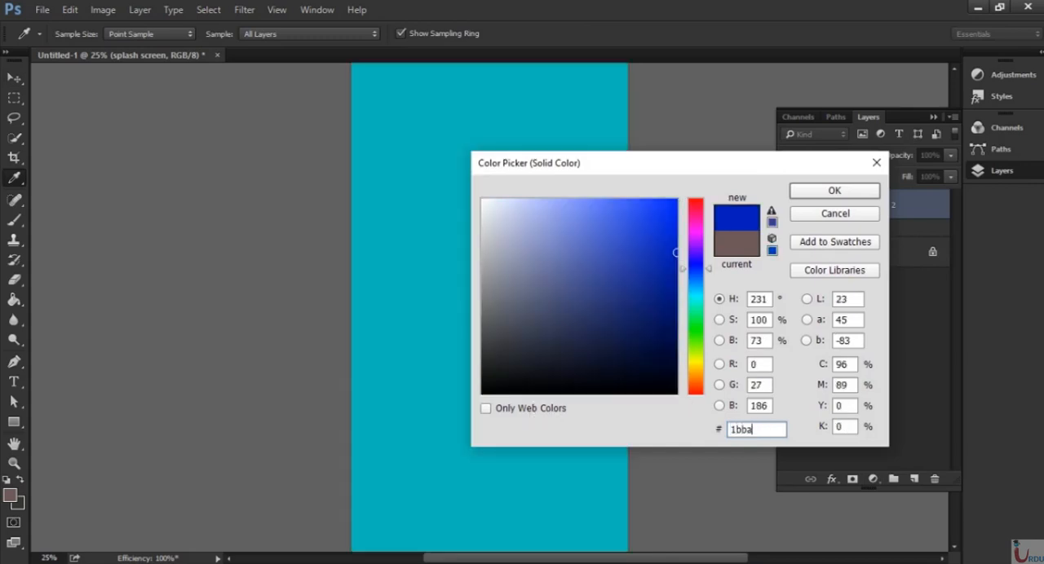
type("dc")
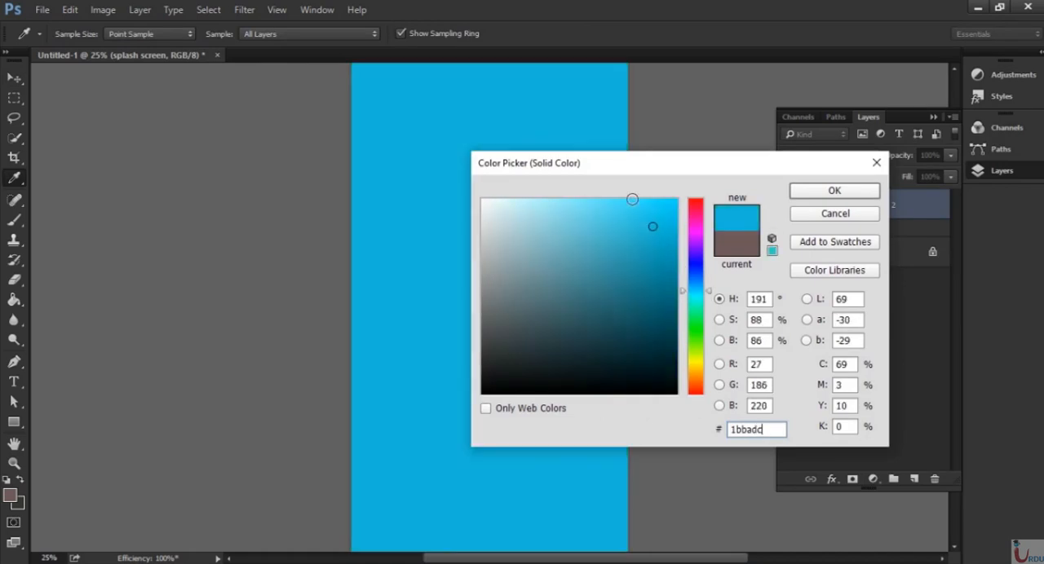
left_click(805, 195)
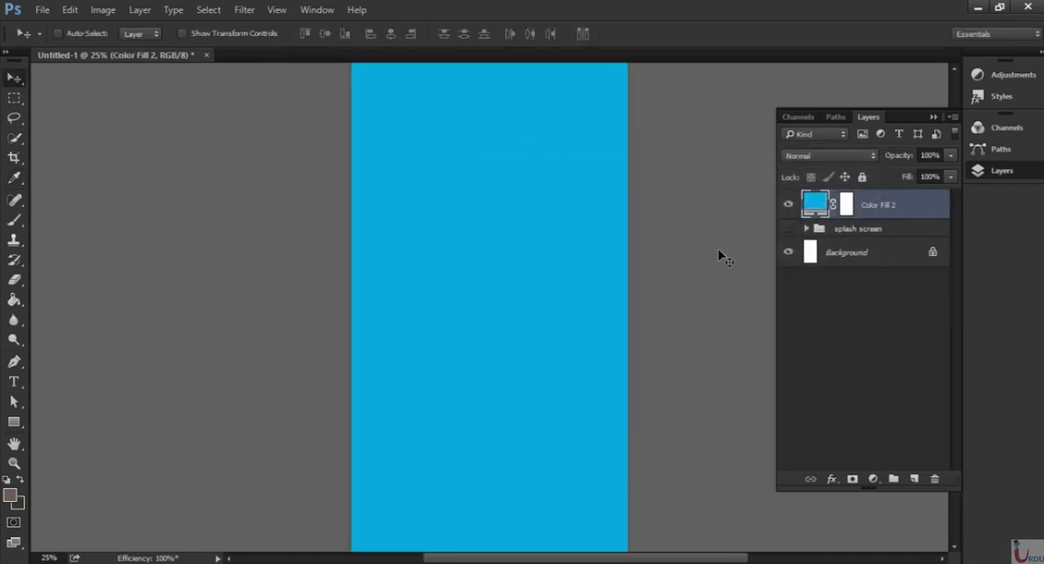
Duplicate the logo layer from the splash screen group, place the copy above Color Fill 2, and collapse the group.
left_click(805, 229)
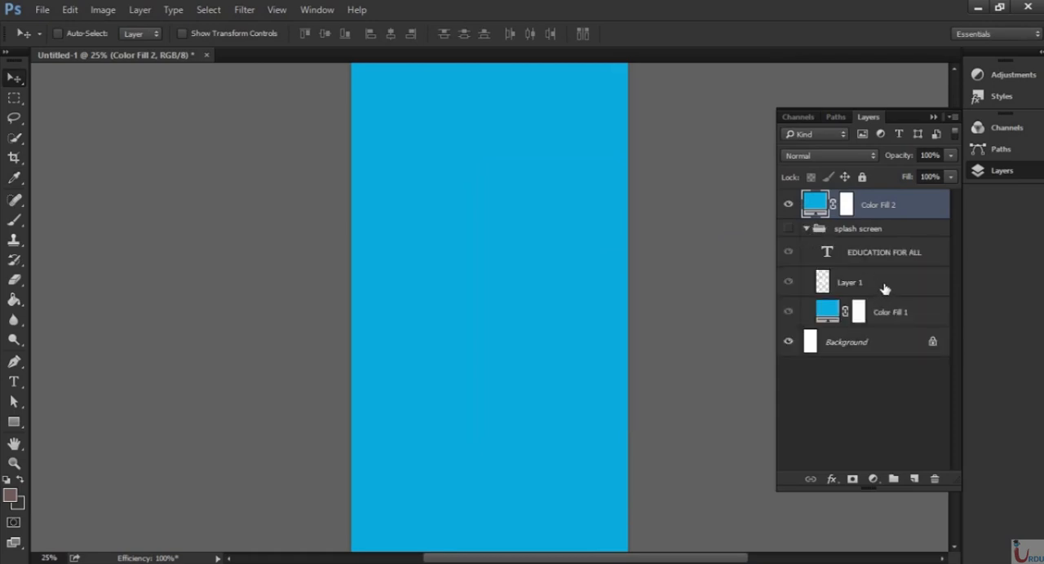
left_click(885, 289)
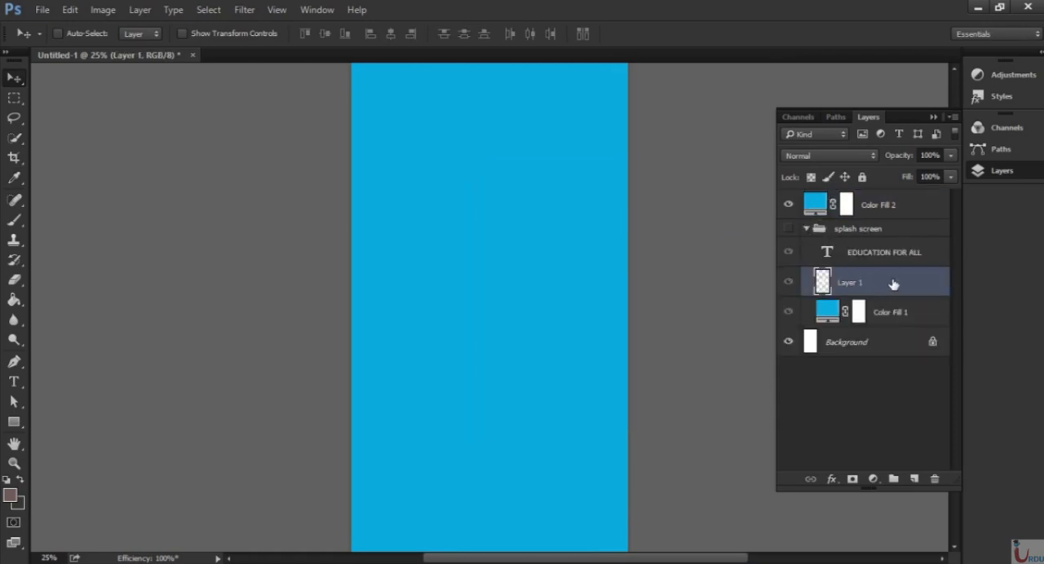
left_click_drag(893, 282, 914, 479)
left_click_drag(895, 287, 879, 236)
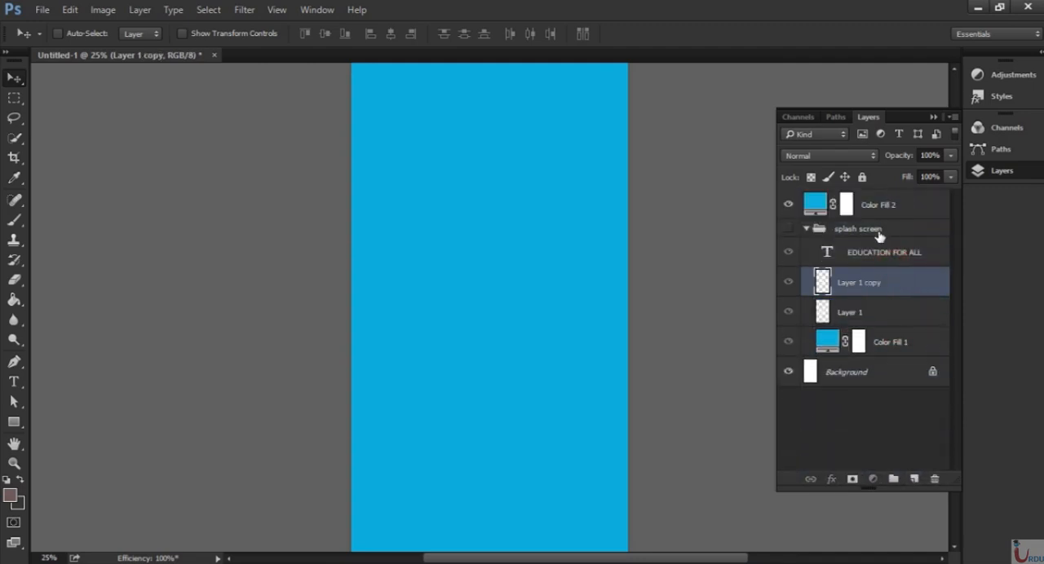
left_click_drag(875, 282, 888, 197)
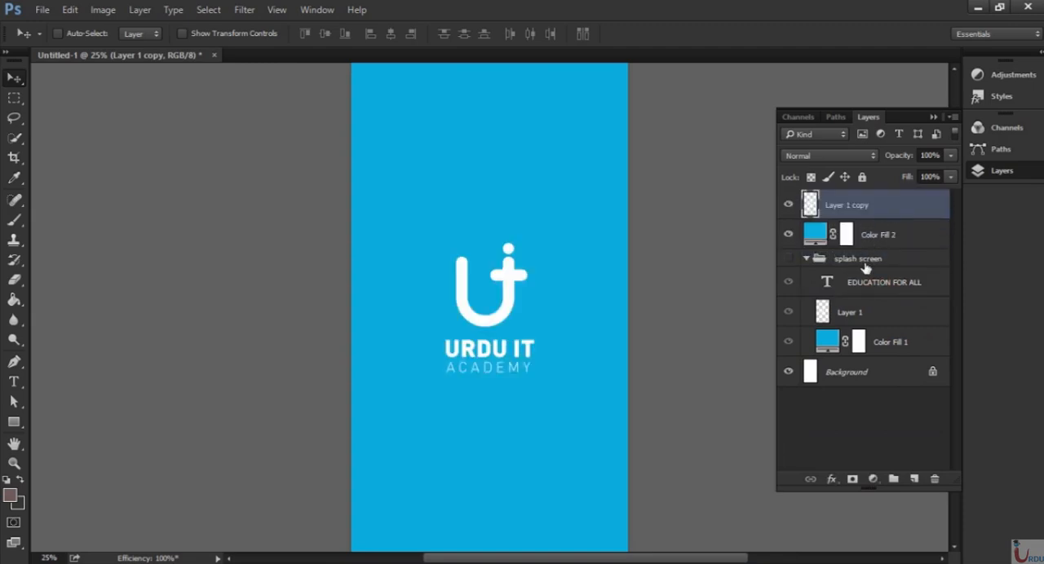
left_click(806, 259)
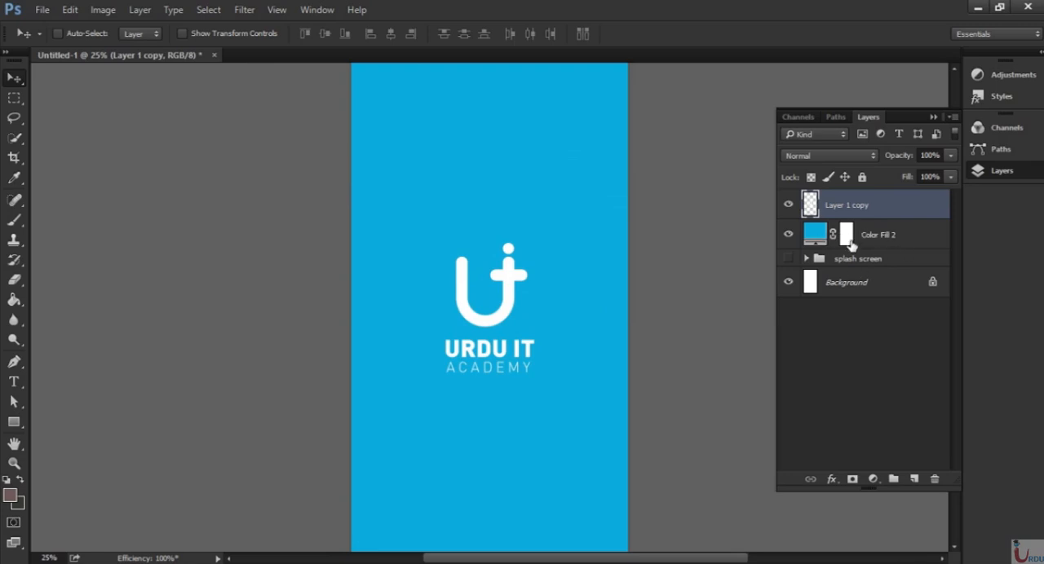
Add a layer mask to the copied logo and paint it black over URDU IT ACADEMY with a larger brush, keeping only the symbol.
left_click(853, 480)
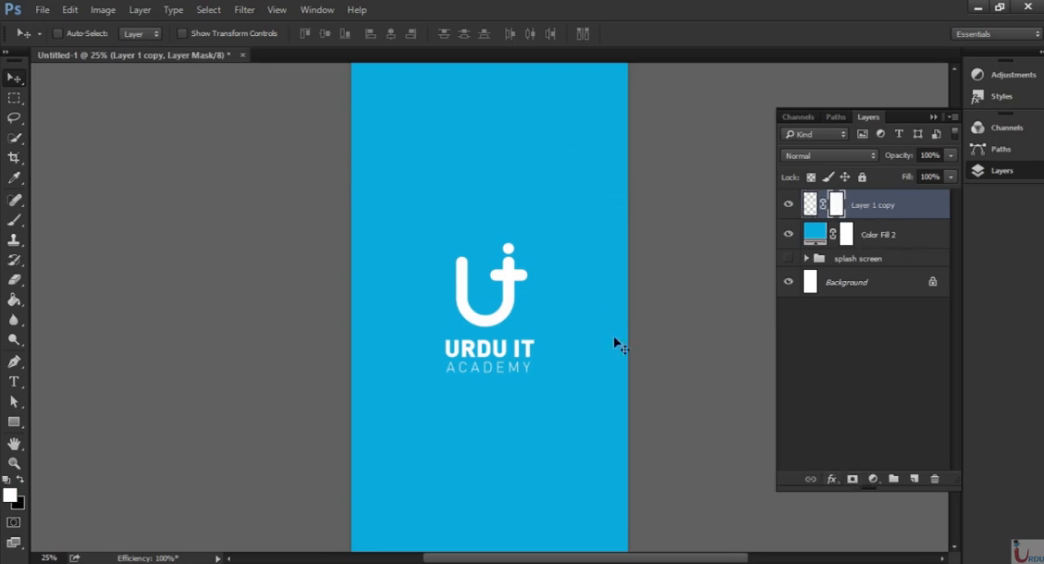
left_click(15, 139)
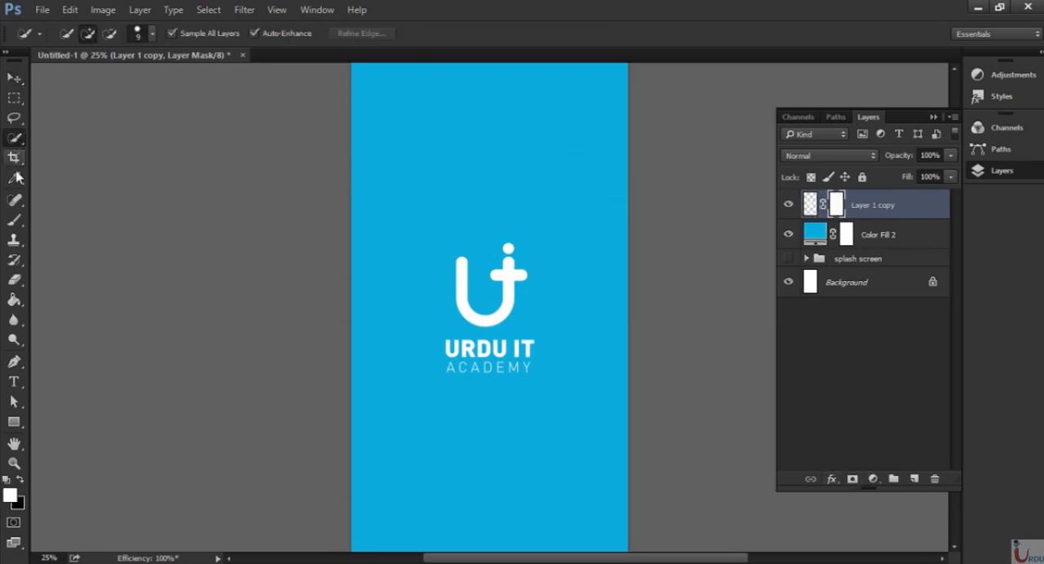
left_click(13, 221)
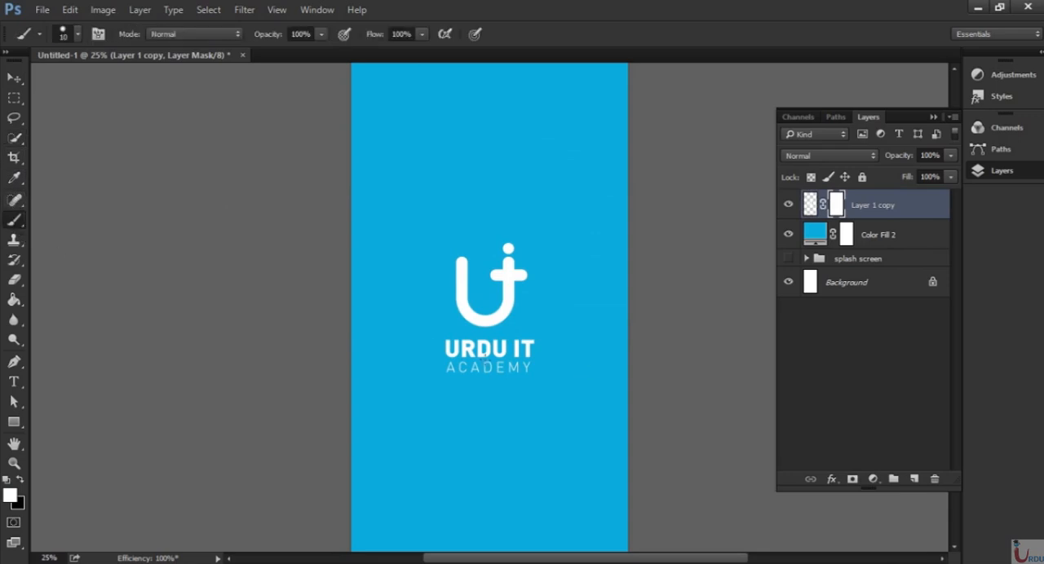
key("bracketright")
key("bracketright")
left_click(20, 481)
mouse_move(438, 385)
left_mouse_down()
mouse_move(534, 369)
mouse_move(459, 363)
mouse_move(546, 355)
mouse_move(421, 352)
mouse_move(556, 346)
mouse_move(483, 354)
mouse_move(527, 354)
mouse_move(501, 346)
left_mouse_up()
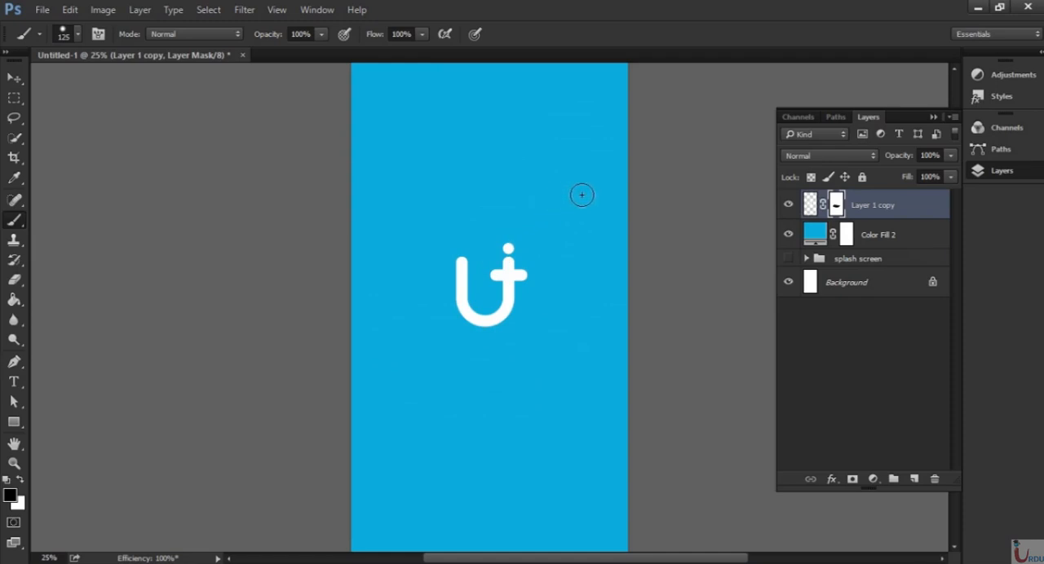
Move the logo symbol to the upper part of the canvas and scale it down slightly, keeping its proportions.
key("ctrl+minus")
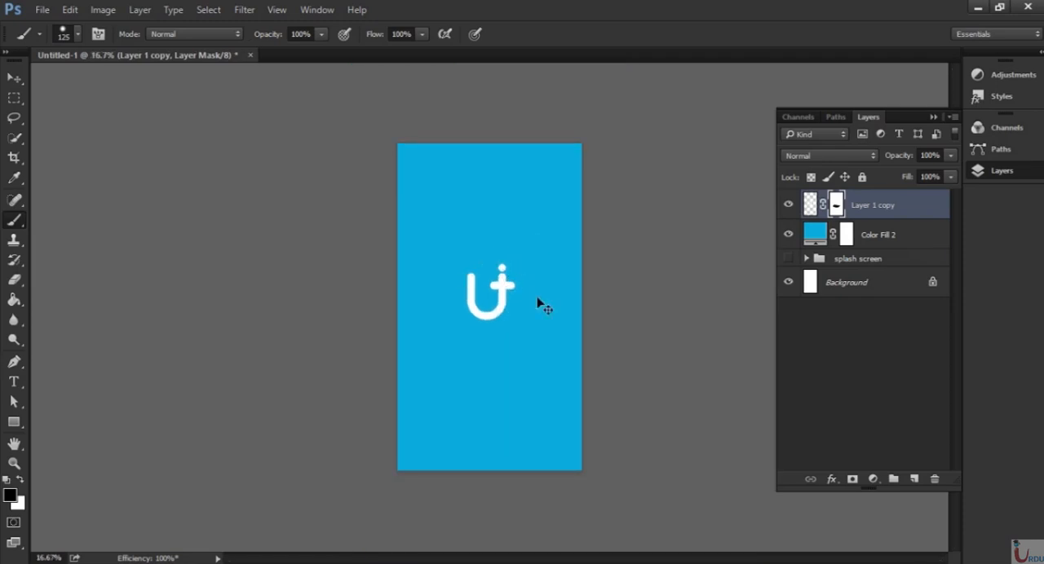
key("v")
left_click_drag(491, 311, 500, 263)
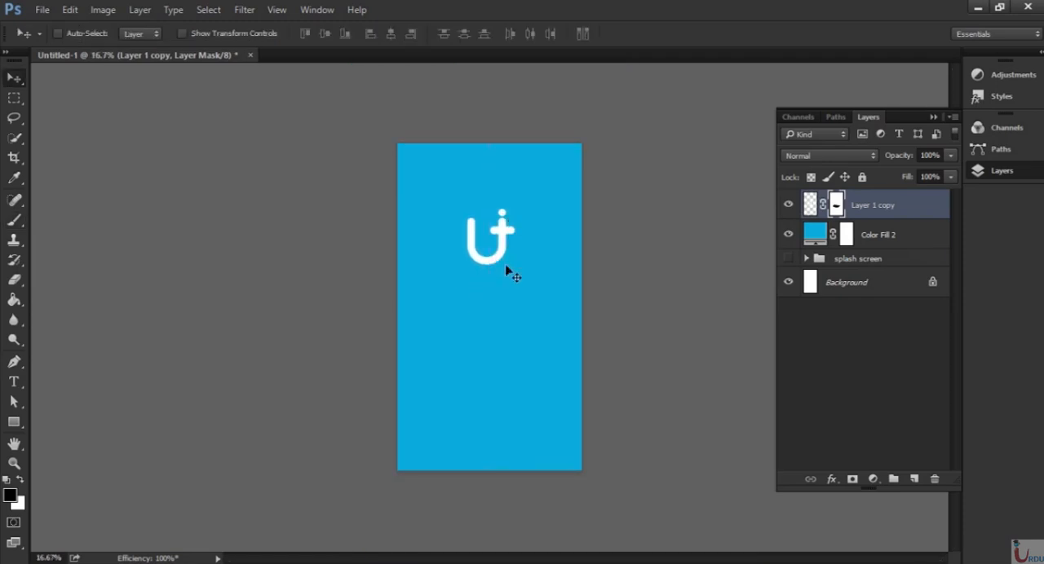
key("ctrl+plus")
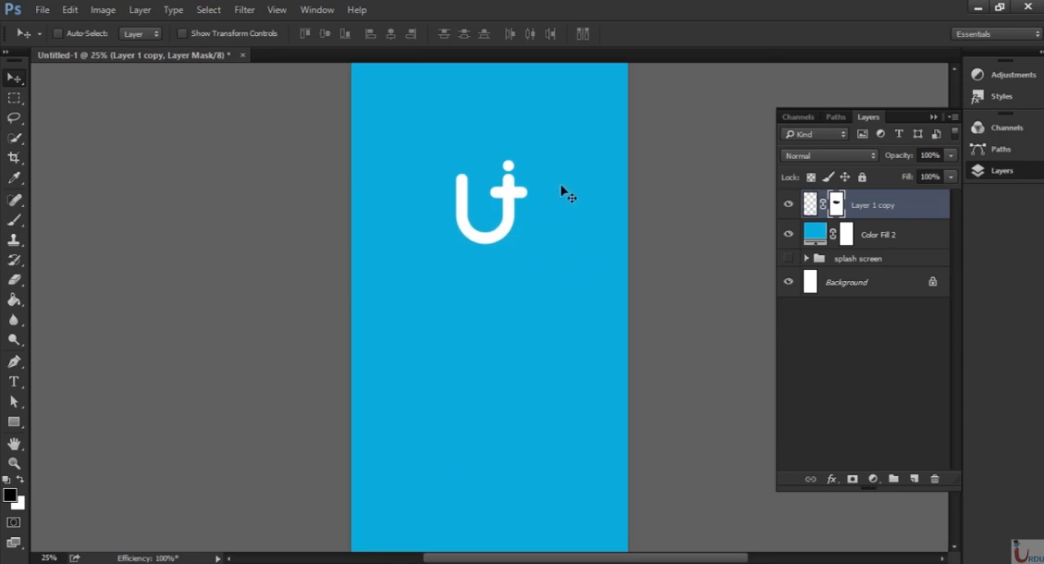
key("ctrl+t")
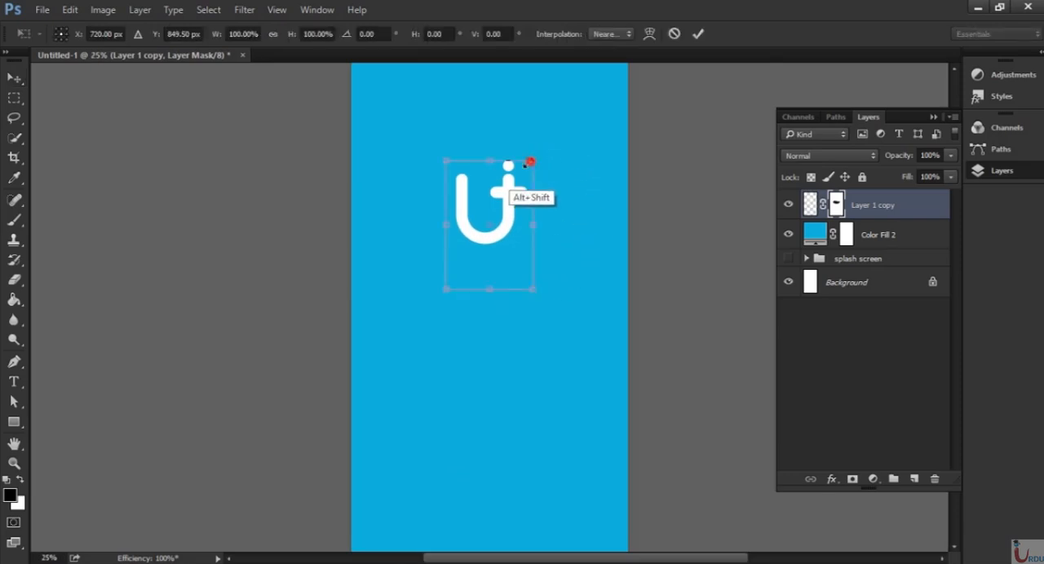
left_click_drag(531, 163, 525, 173)
key("Return")
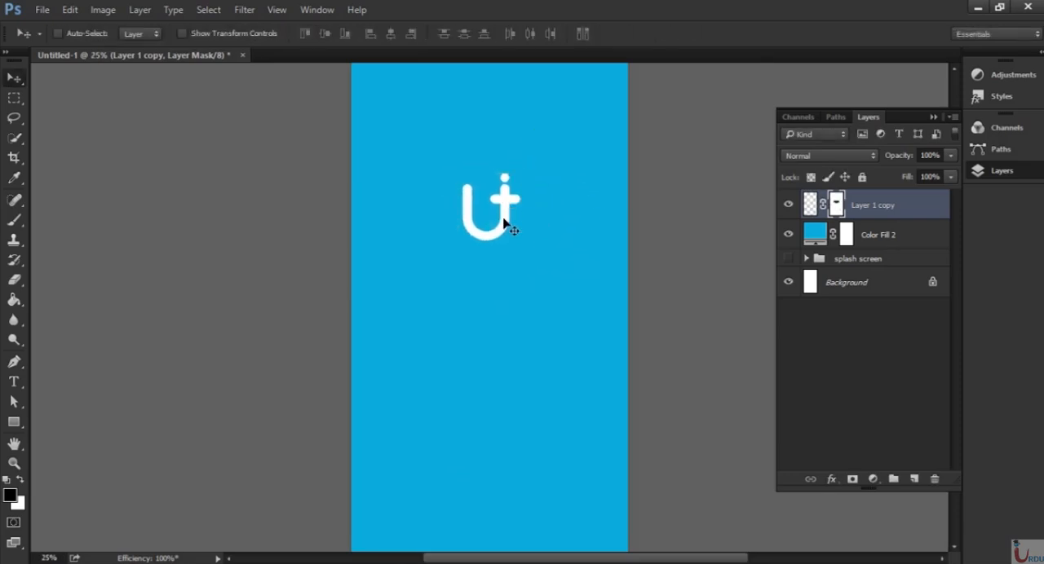
left_click_drag(505, 221, 501, 209)
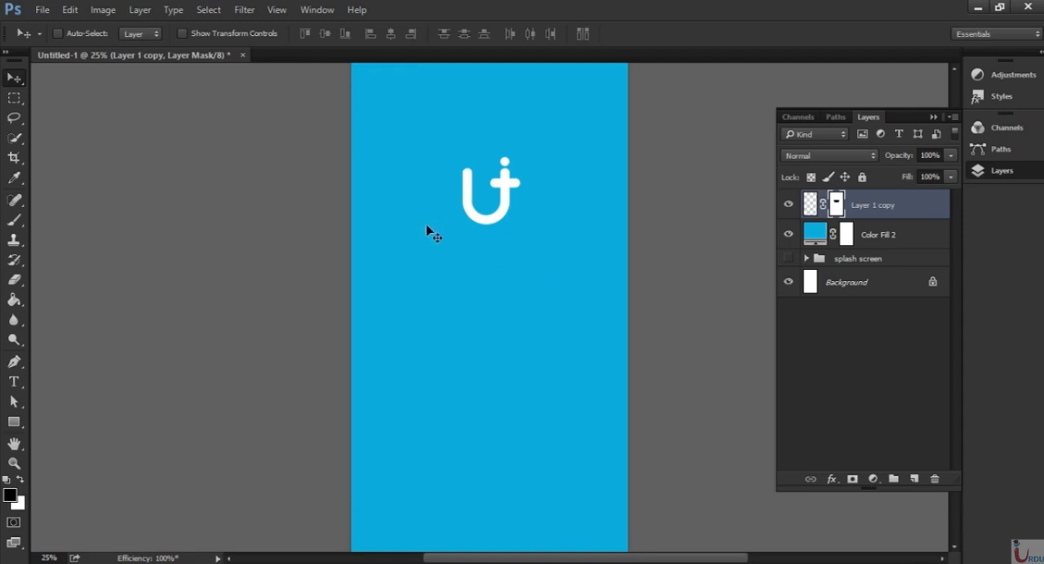
Add two separate white text layers below the logo symbol, Login and Signup, in Roboto Light at 60 pt.
key("t")
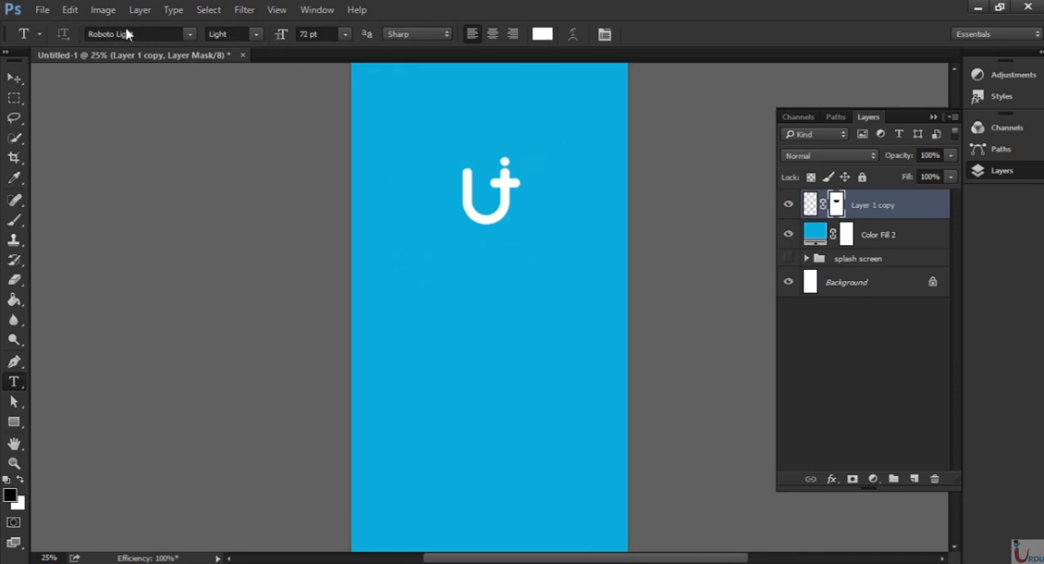
left_click(88, 32)
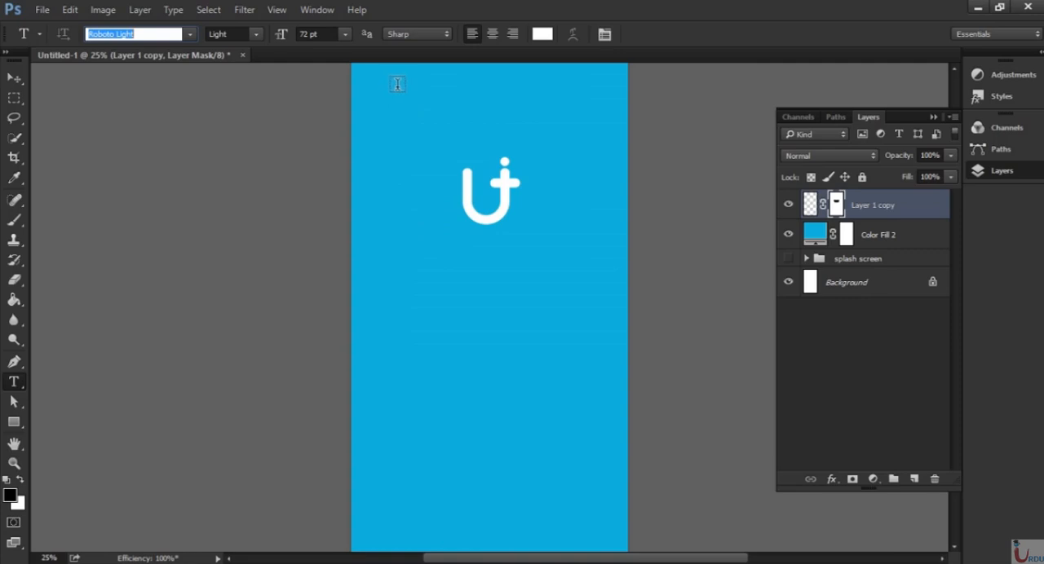
left_click(345, 34)
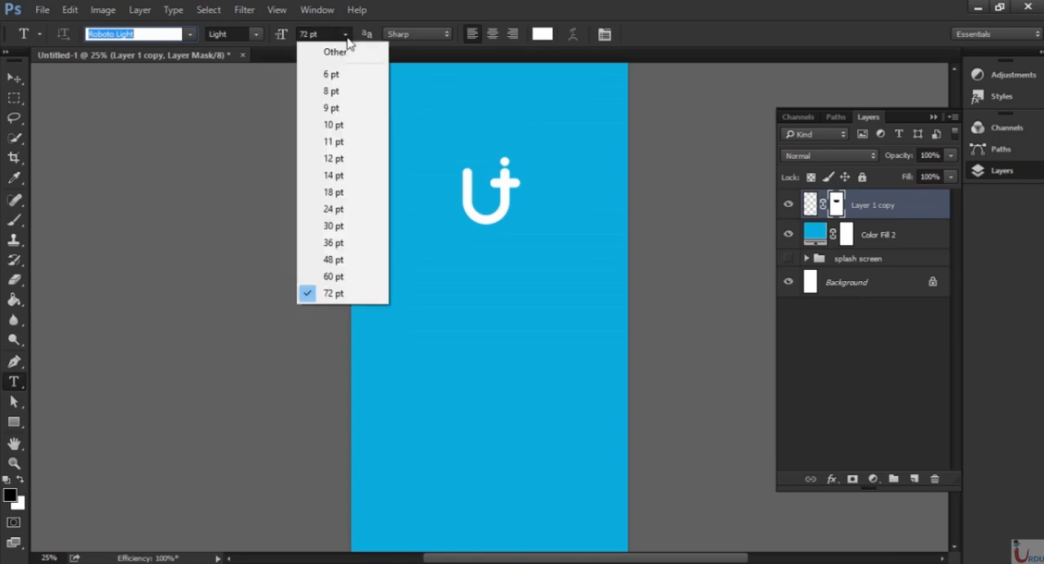
left_click(341, 273)
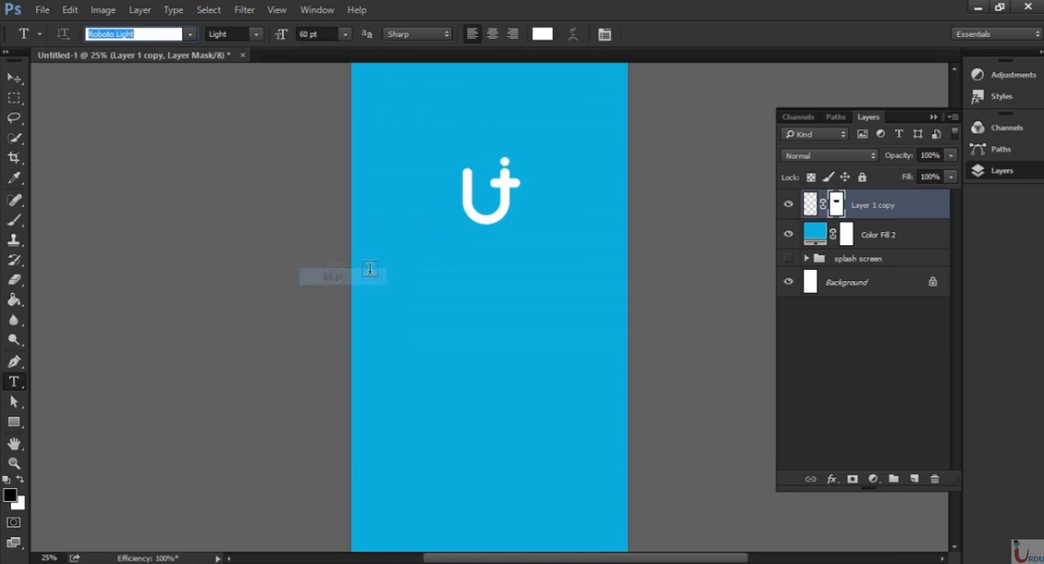
left_click(417, 285)
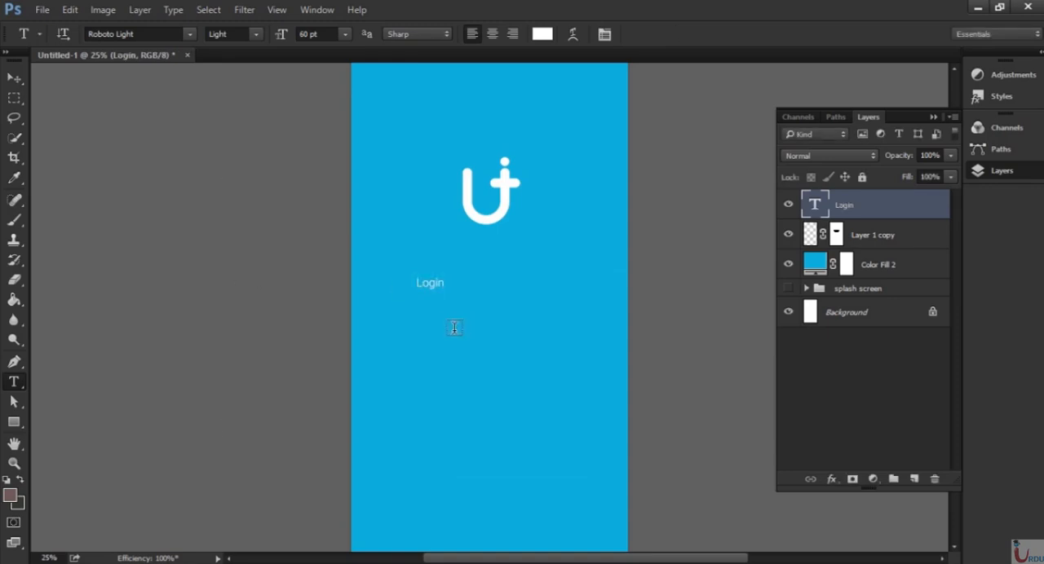
left_click(425, 329)
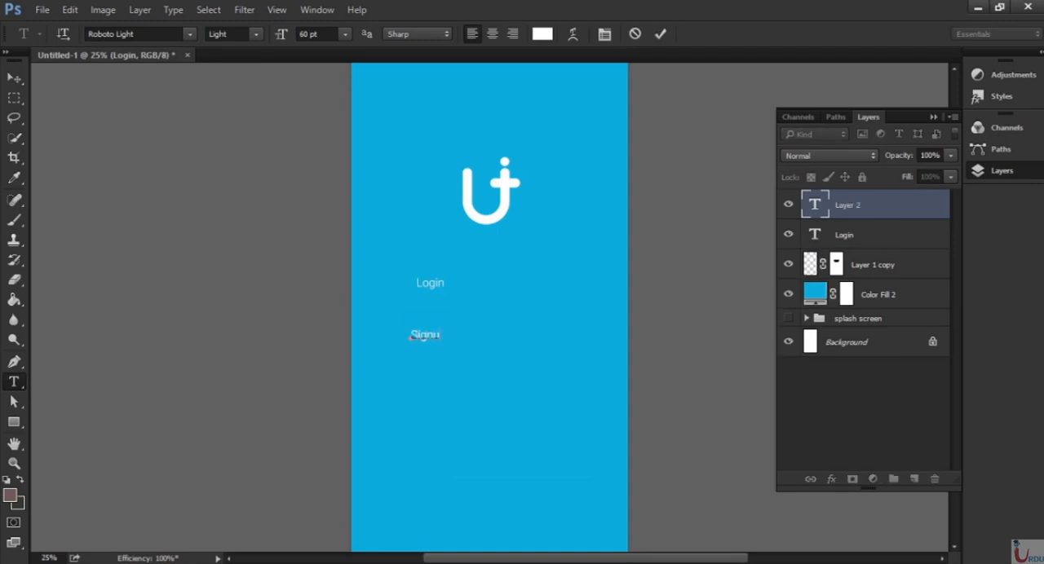
key("ctrl+Return")
Arrange the Login and Signup texts side by side on one line, centred beneath the logo symbol.
key("v")
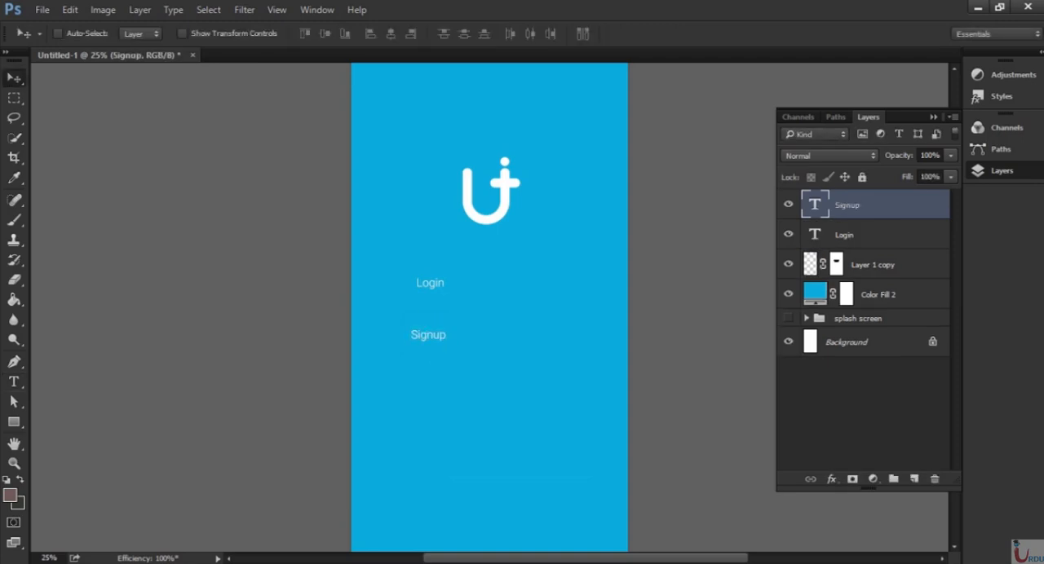
left_click_drag(438, 346, 523, 283)
left_click(844, 243, "ctrl")
left_click(850, 209)
left_click(846, 232)
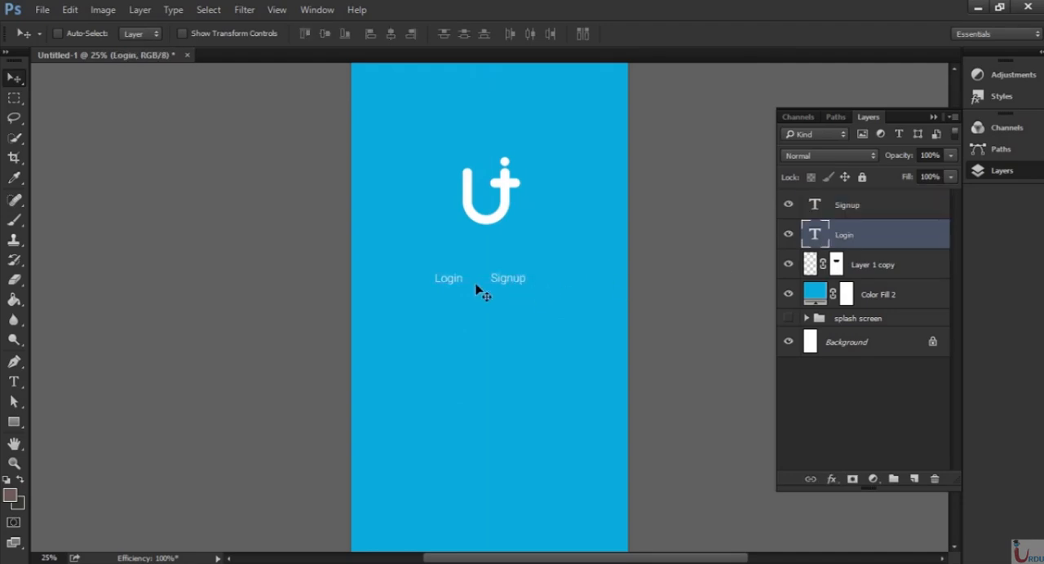
left_click_drag(452, 284, 470, 285)
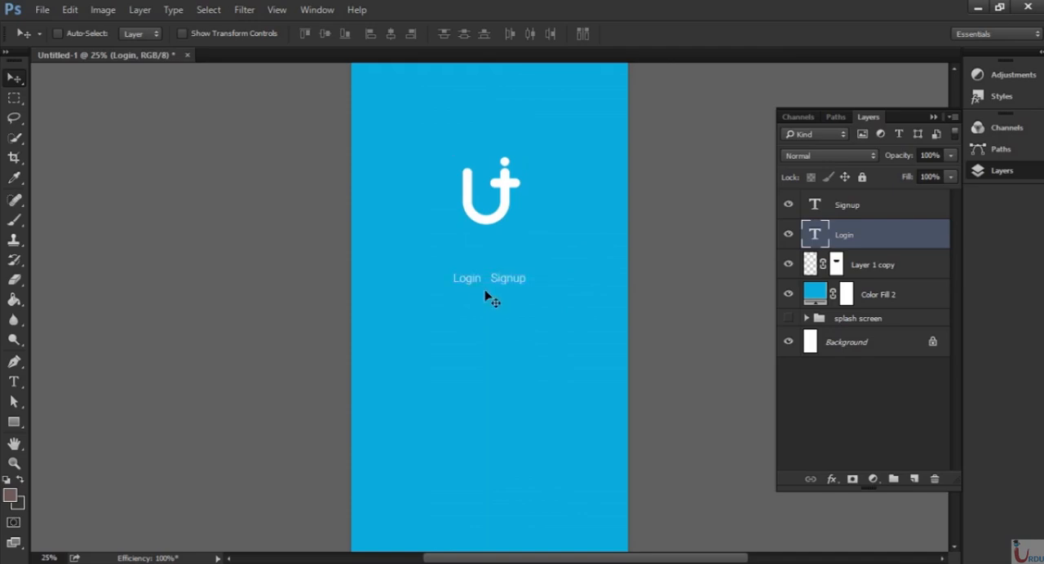
left_click(807, 209)
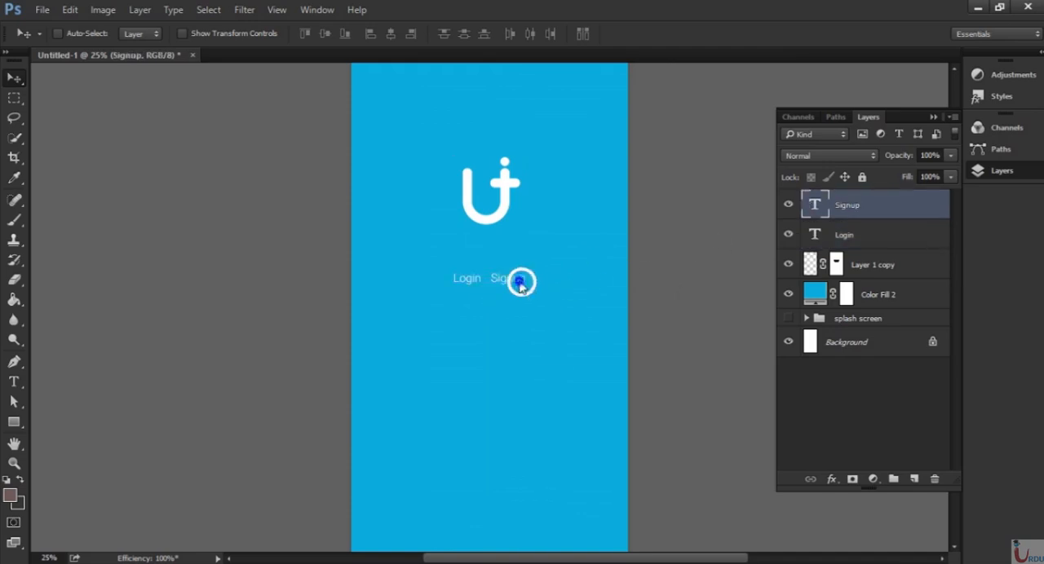
right_click(514, 281)
left_click(515, 282)
left_click_drag(519, 286, 512, 283)
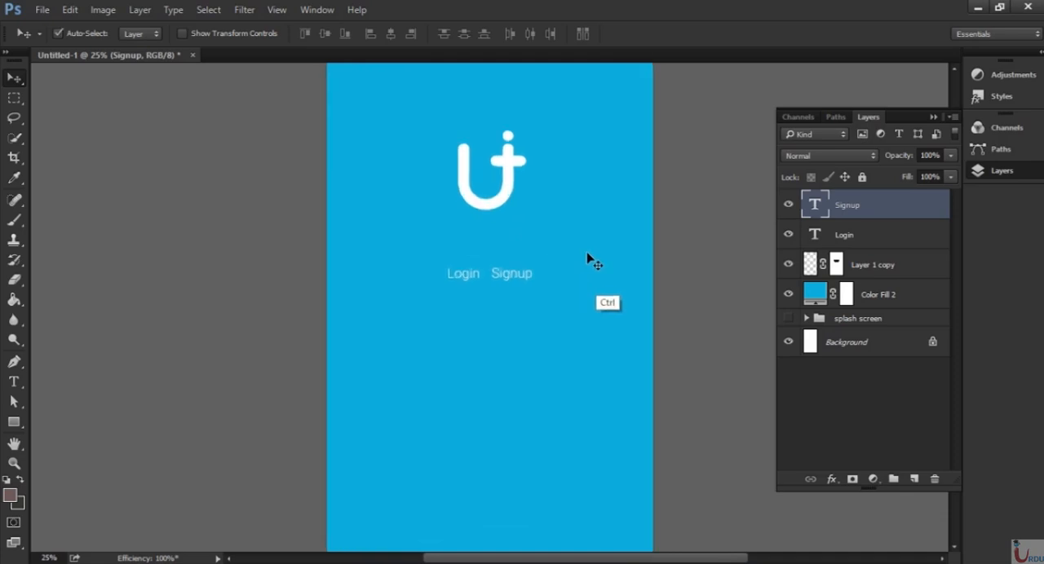
Widen the gap between the two texts by nudging Signup slightly right and Login slightly left.
key("ctrl+plus")
key("ctrl+plus")
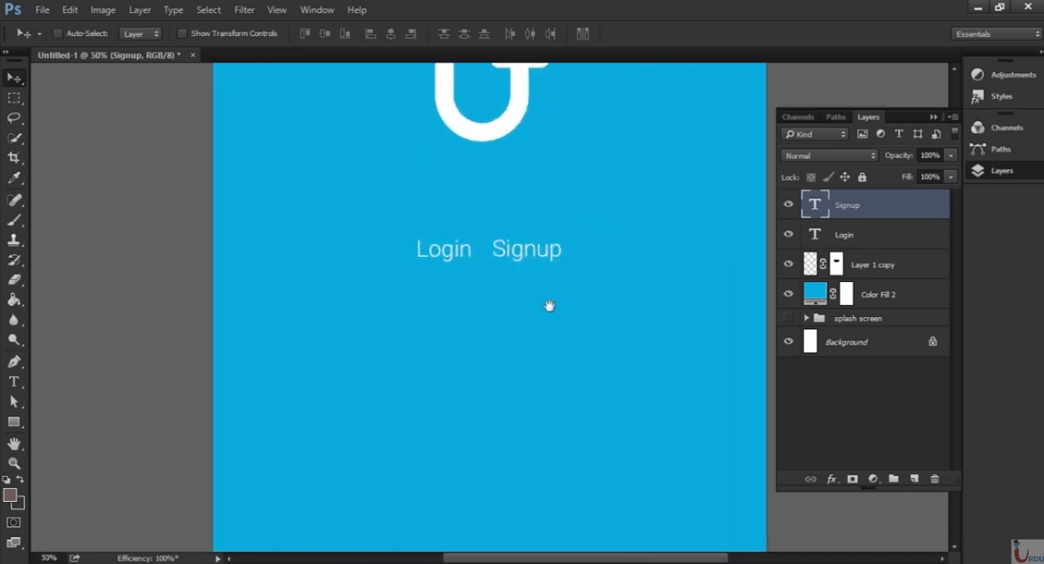
left_click_drag(549, 305, 517, 312)
key("Right")
key("Right")
key("Right")
key("Right")
key("Right")
key("Right")
key("Right")
key("Right")
key("Right")
key("Right")
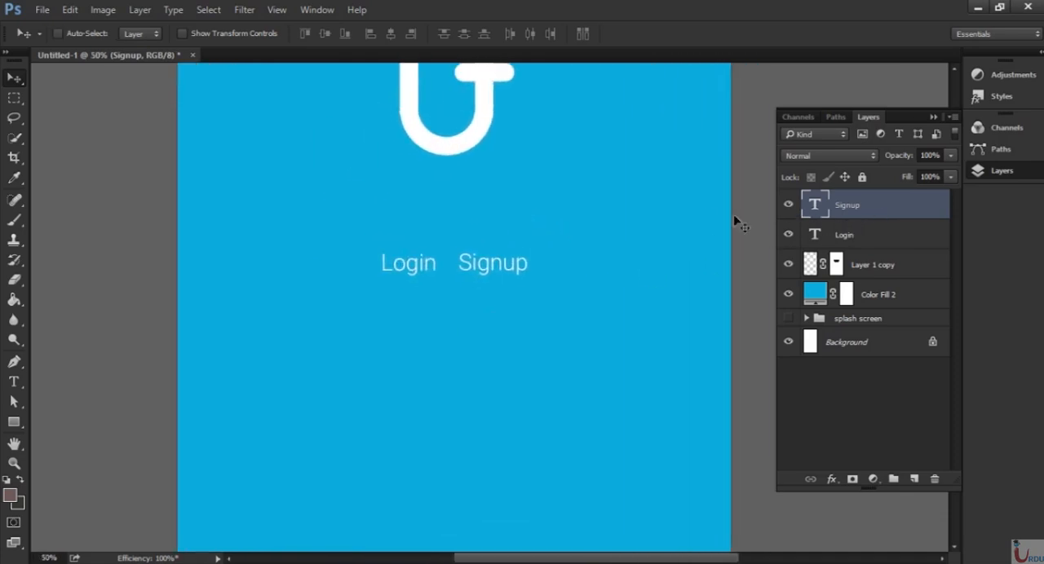
left_click(822, 239)
key("Left")
key("Left")
key("Left")
key("Left")
key("Left")
key("Left")
key("Left")
key("Left")
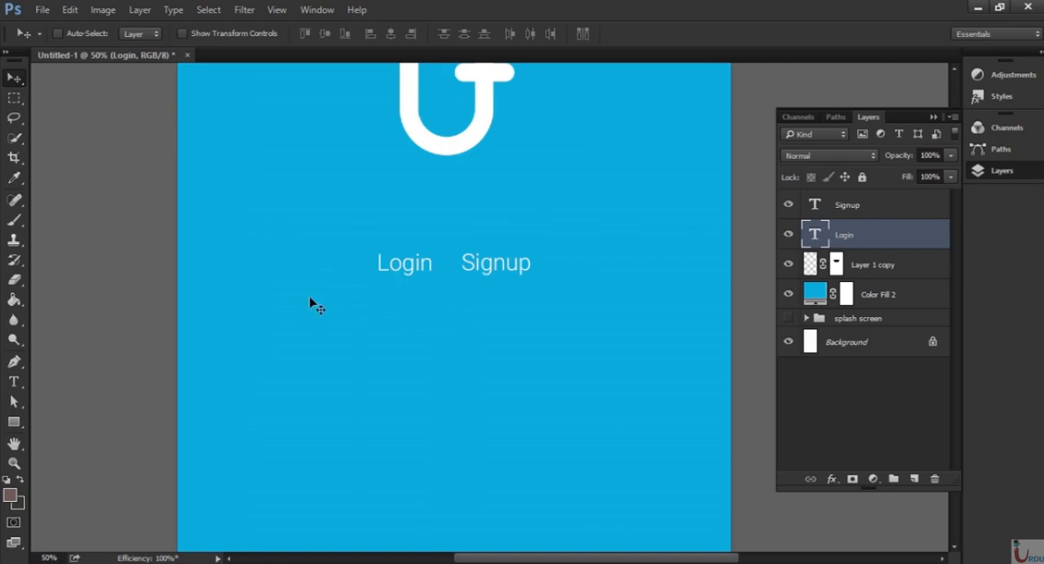
Draw a thin white rectangle with no stroke, about 188 px wide, as an underline directly below Login.
left_click(14, 422)
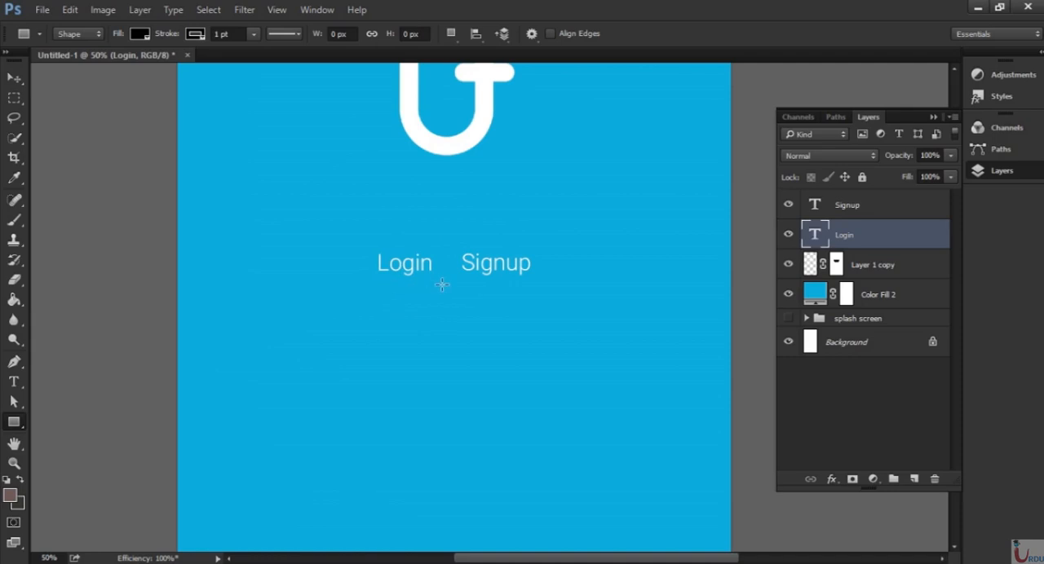
left_click(137, 34)
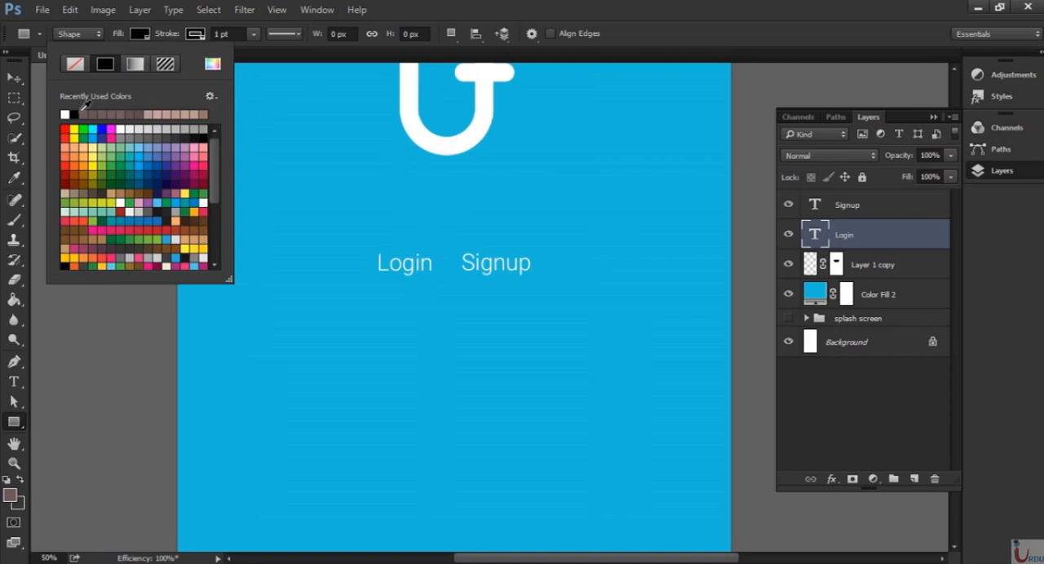
left_click(65, 114)
left_click(194, 34)
left_click(129, 64)
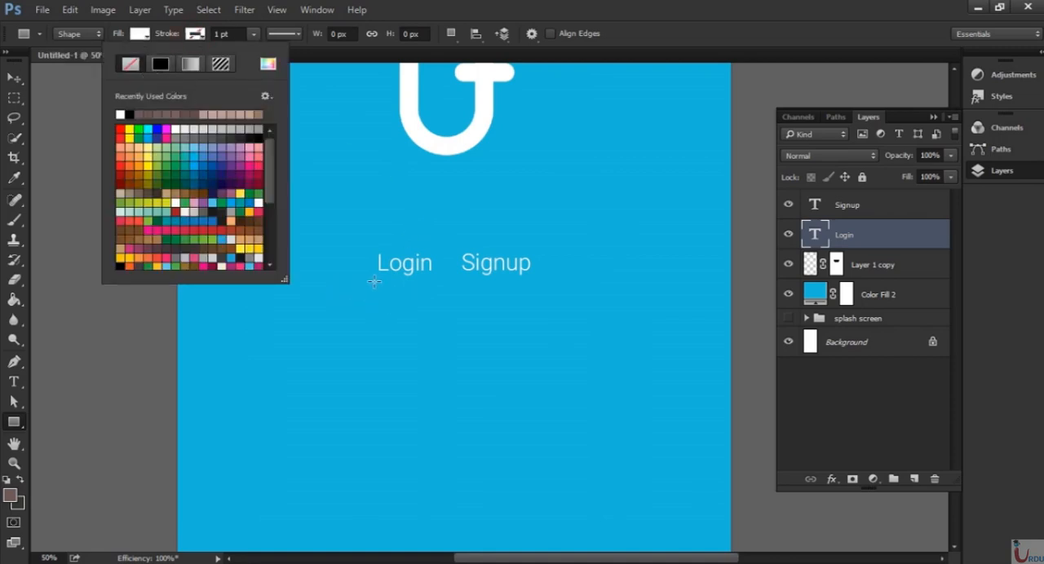
left_click_drag(374, 281, 449, 283)
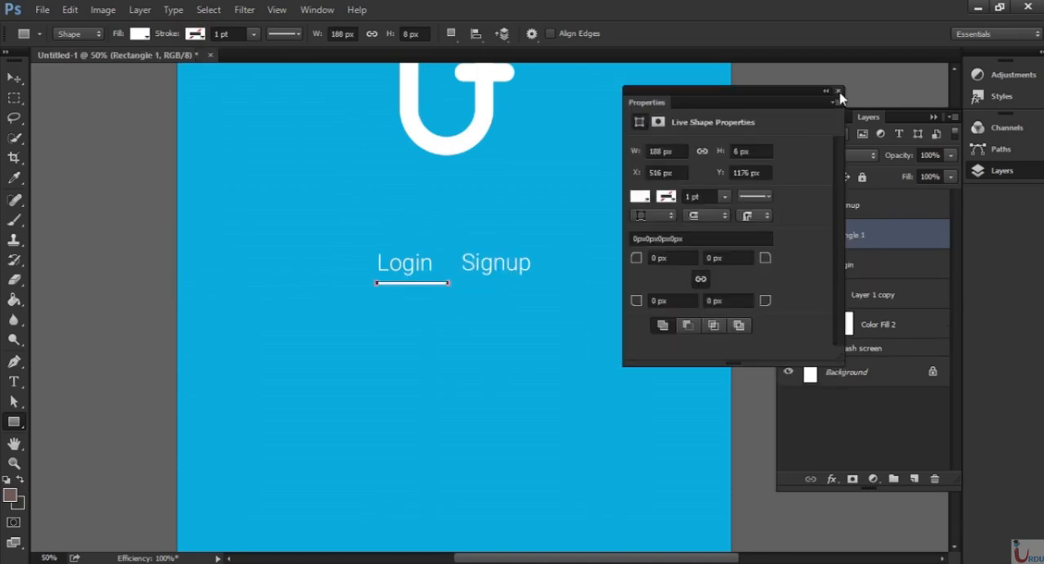
left_click(837, 91)
Centre the underline beneath the Login text and lower its layer opacity to about 49%.
left_click(23, 78)
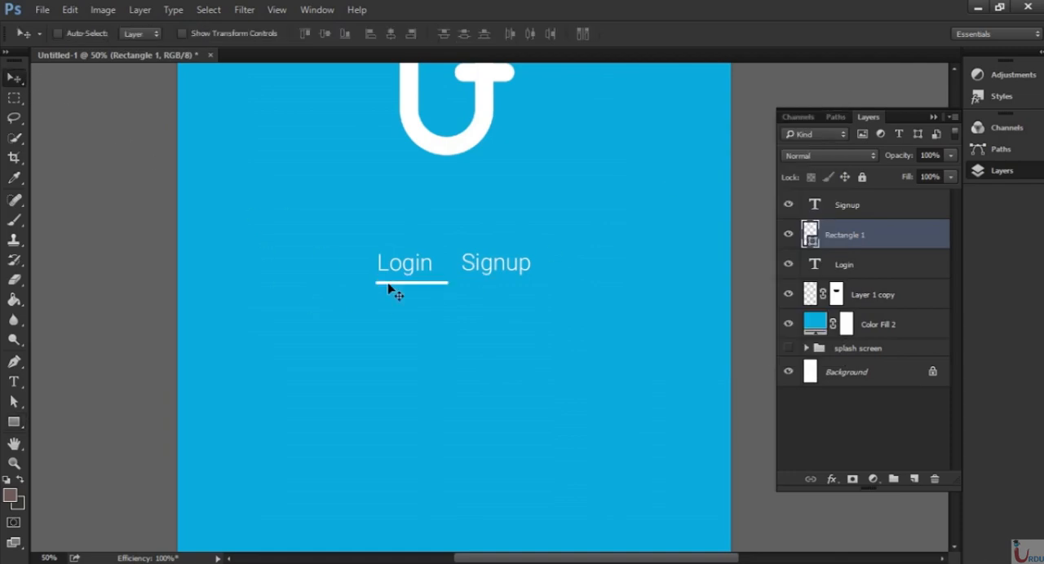
left_click_drag(448, 298, 439, 298)
left_click_drag(912, 177, 912, 180)
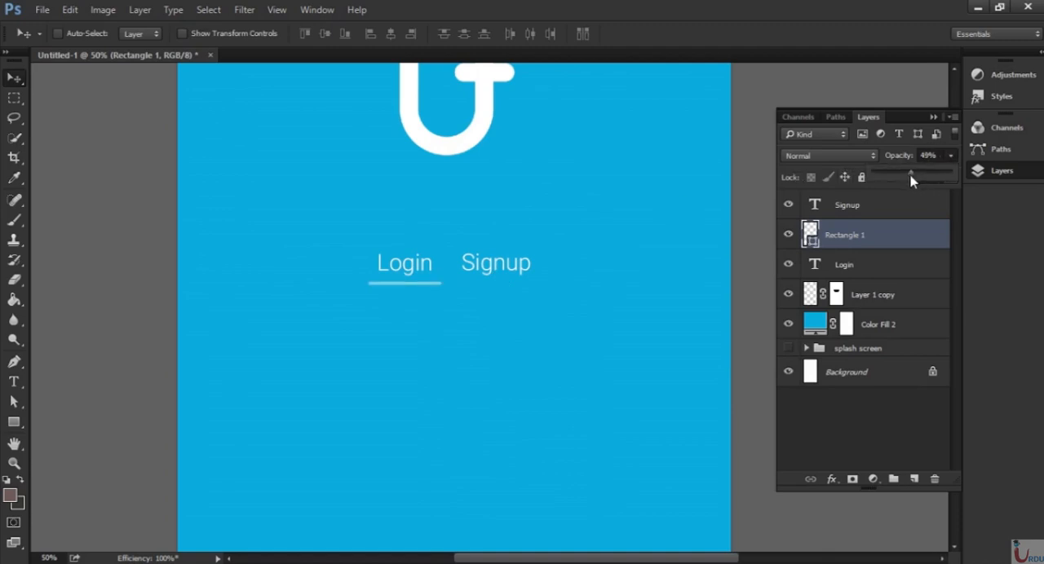
left_click(934, 118)
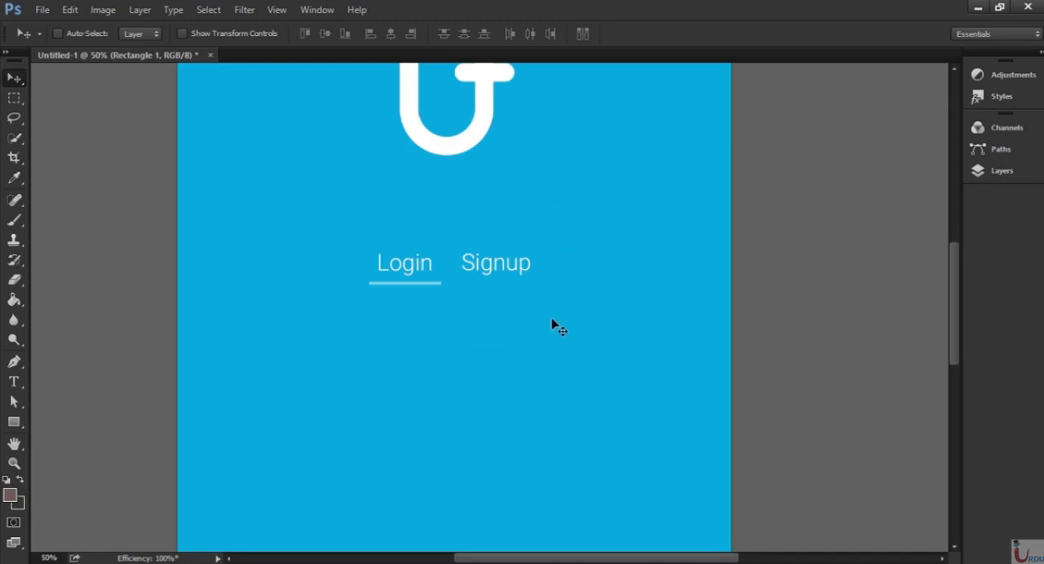
Draw a white line about 927 px wide and 4 px high below the Login and Signup texts and centre it horizontally.
scroll(522, 331, "down", 3)
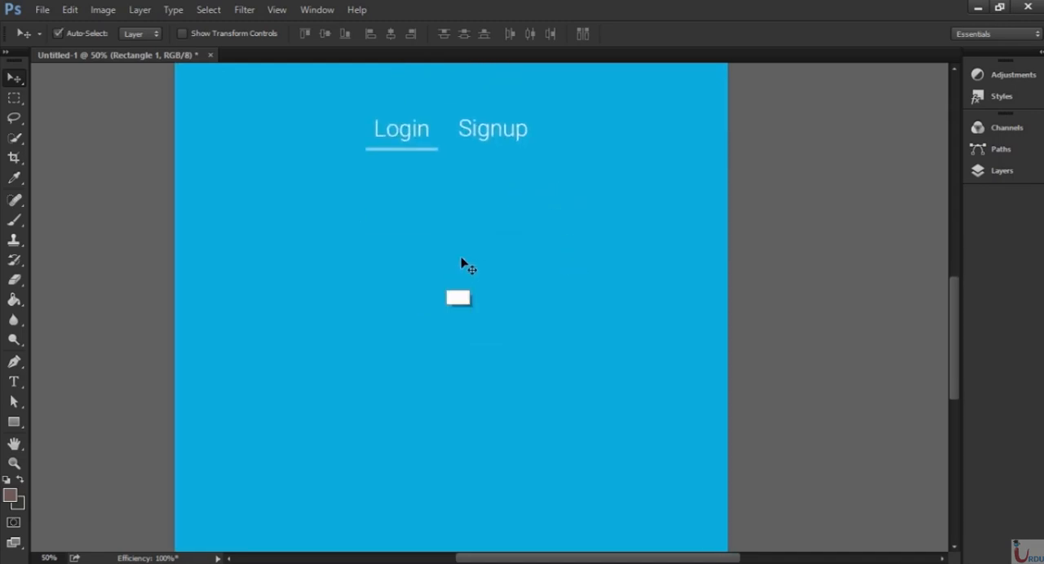
scroll(533, 264, "down", 1)
scroll(536, 272, "up", 1)
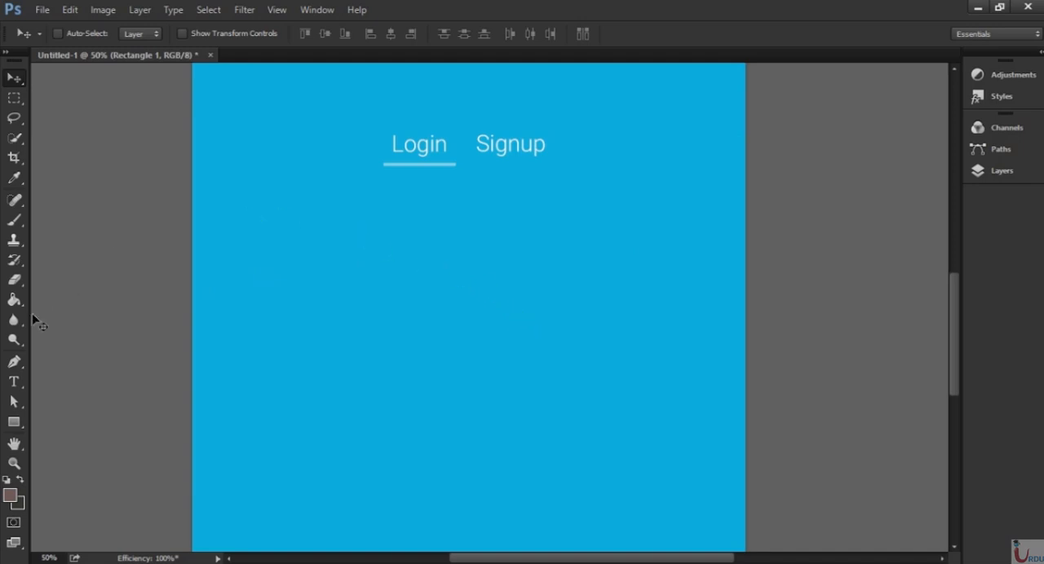
left_click(14, 422)
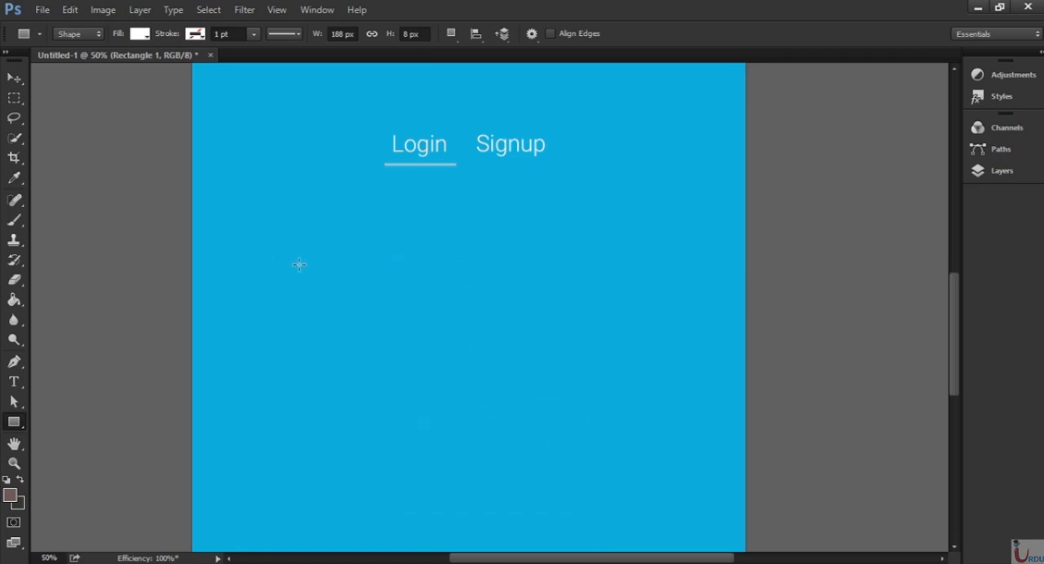
left_click_drag(299, 264, 649, 265)
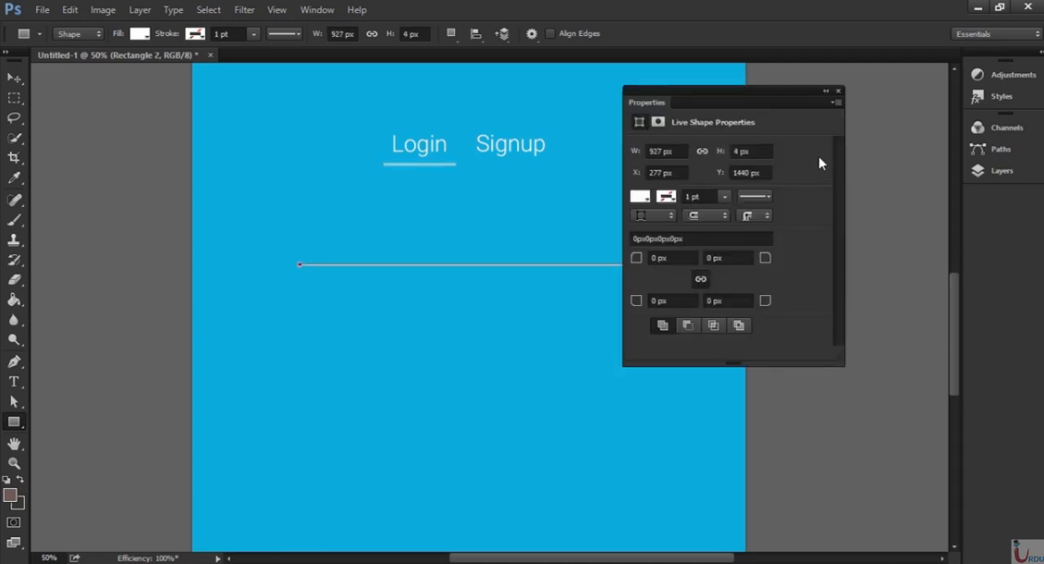
left_click(840, 92)
left_click(13, 78)
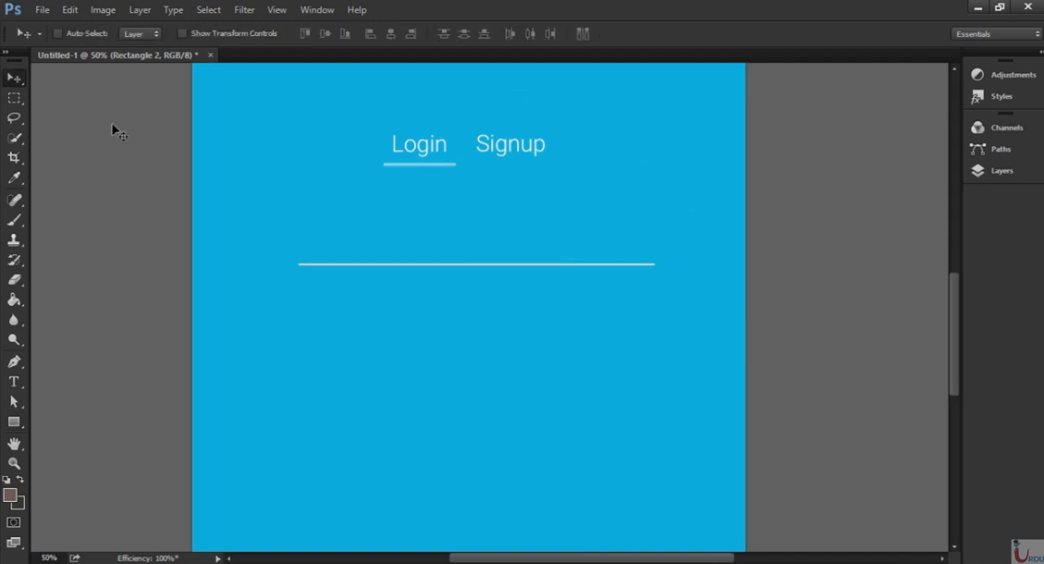
mouse_move(562, 264)
left_mouse_down()
mouse_move(526, 260)
mouse_move(552, 261)
left_mouse_up()
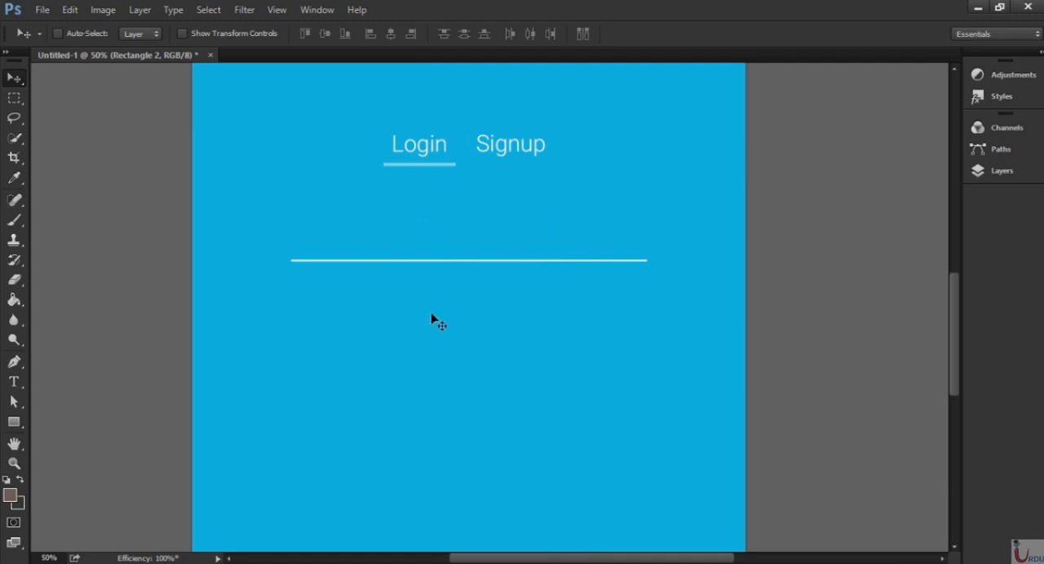
Duplicate the long white line layer, Rectangle 2, and move the copy straight down below the original.
left_click(1005, 170)
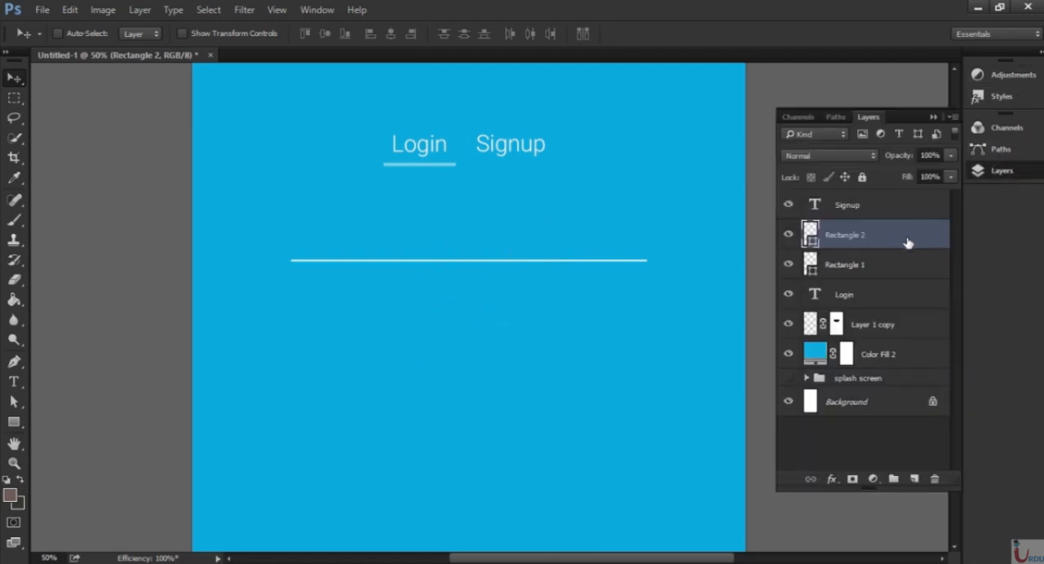
left_click_drag(903, 247, 915, 480)
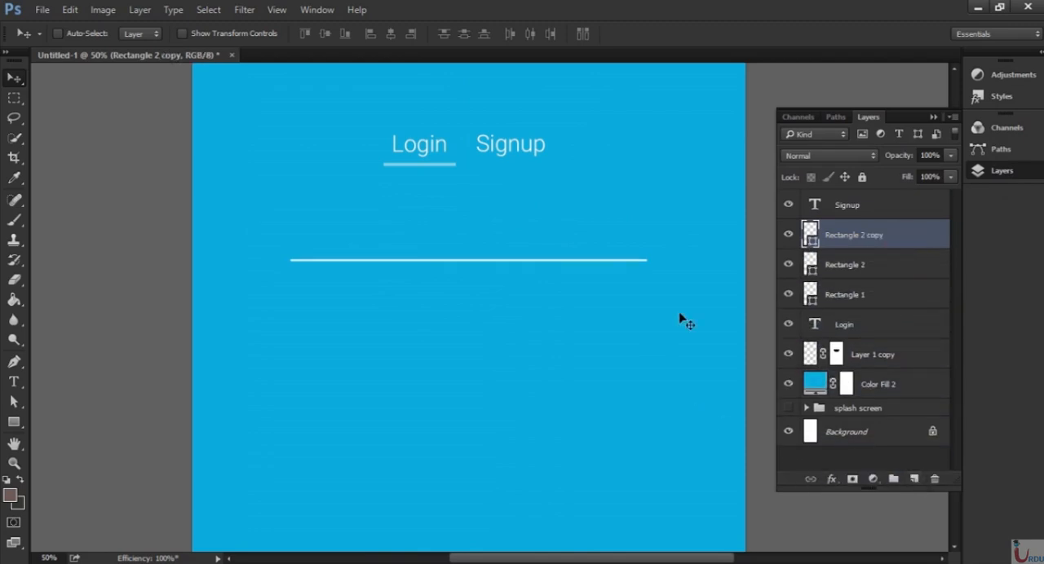
left_click_drag(522, 270, 520, 310)
key("ctrl+minus")
key("ctrl+minus")
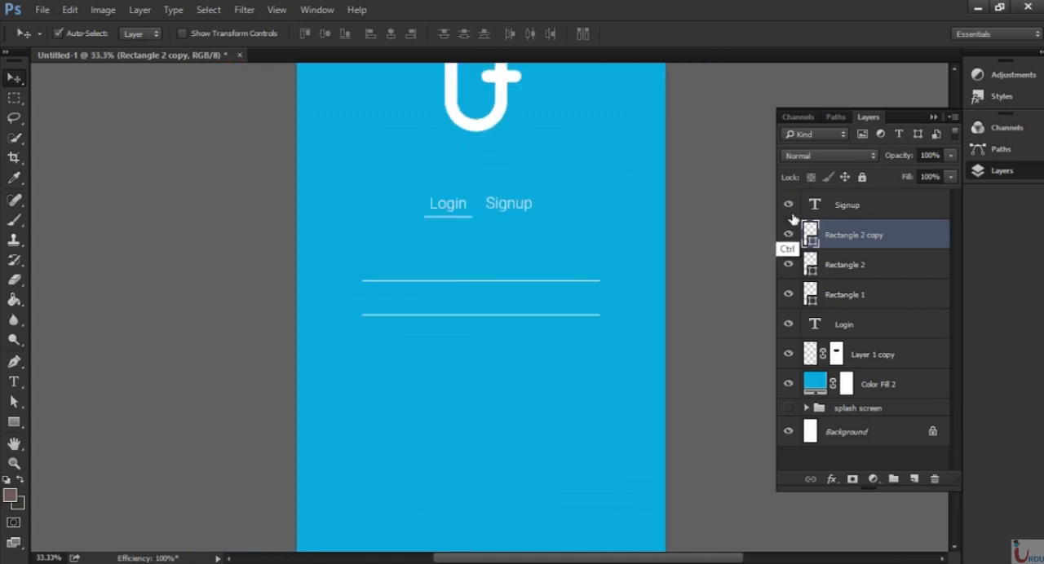
Add the white text "username" in Roboto Light 60 pt just above the start of the first long line.
key("ctrl+plus")
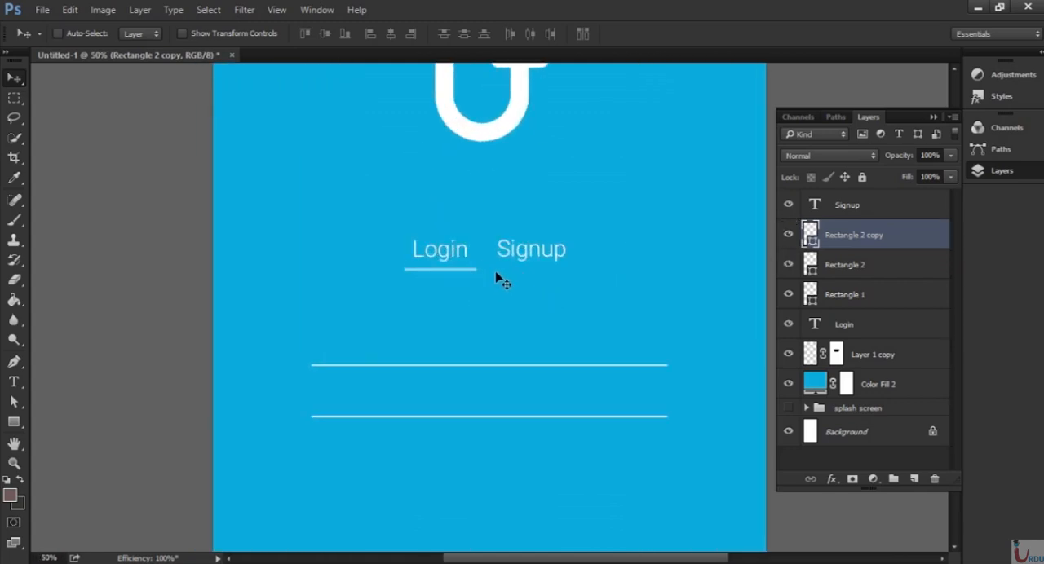
key("ctrl+plus")
scroll(469, 326, "down", 3)
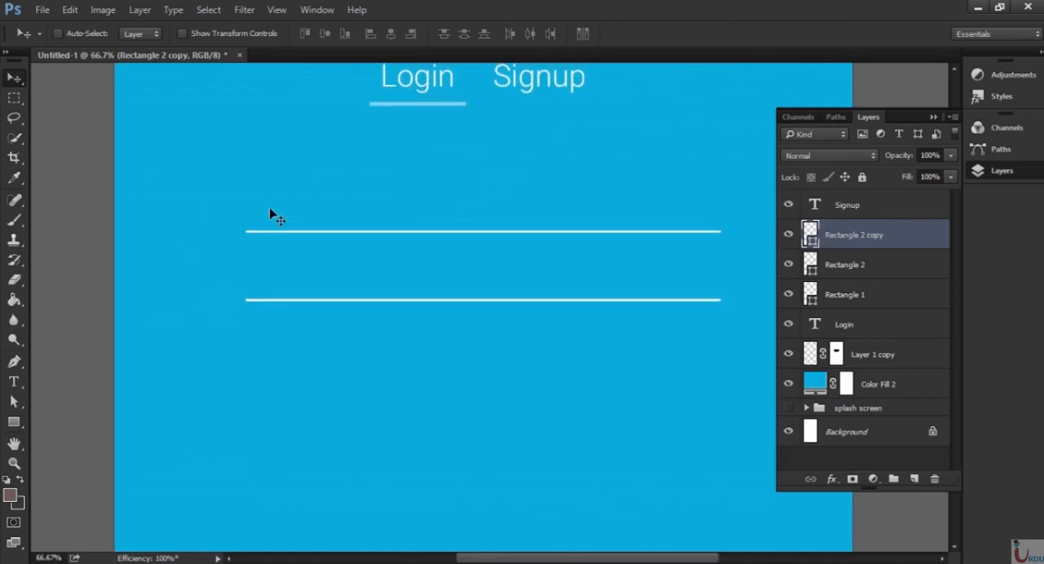
left_click(934, 117)
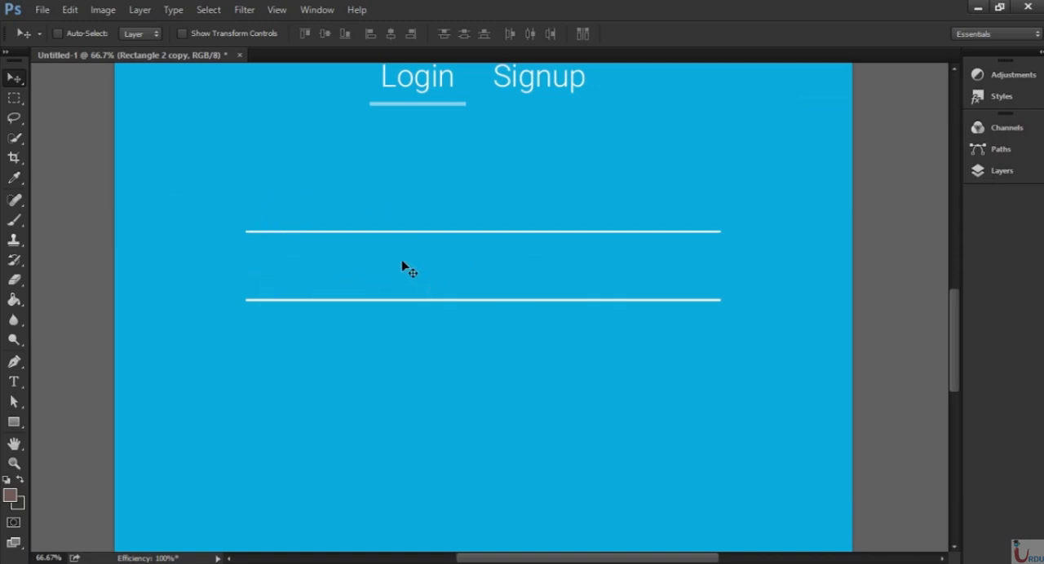
key("t")
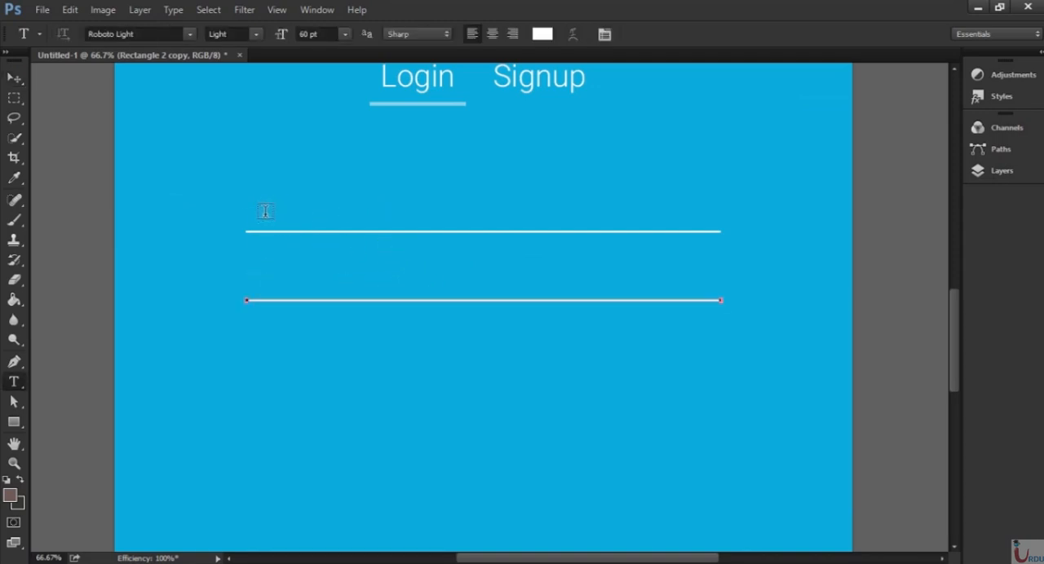
left_click(258, 197)
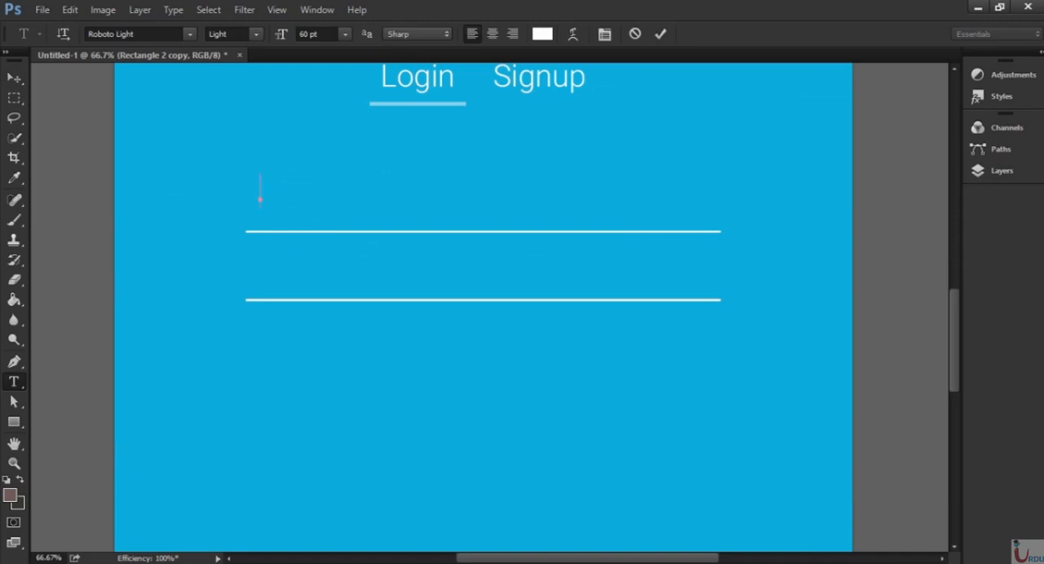
type("username")
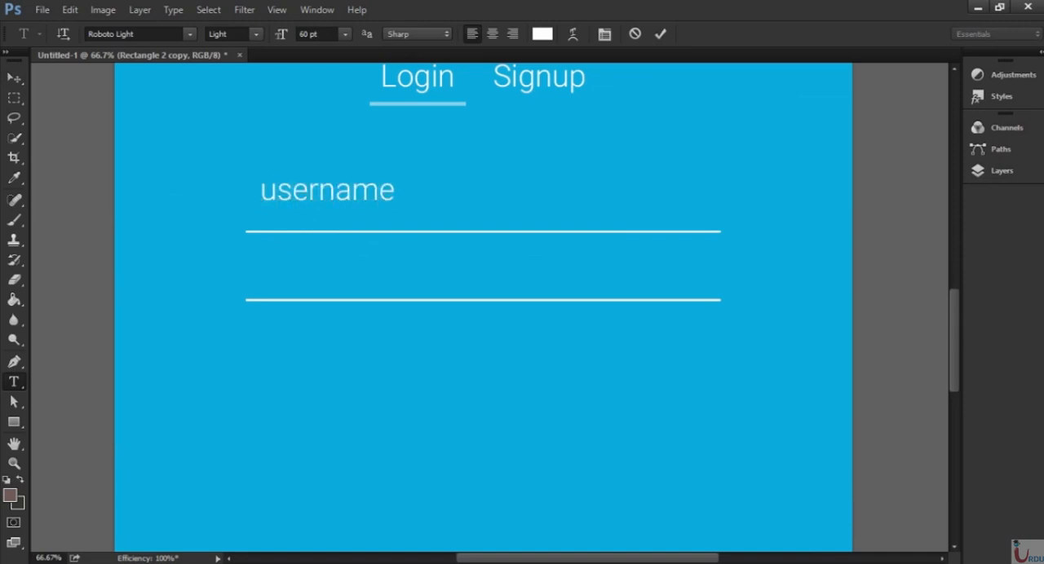
key("ctrl+Return")
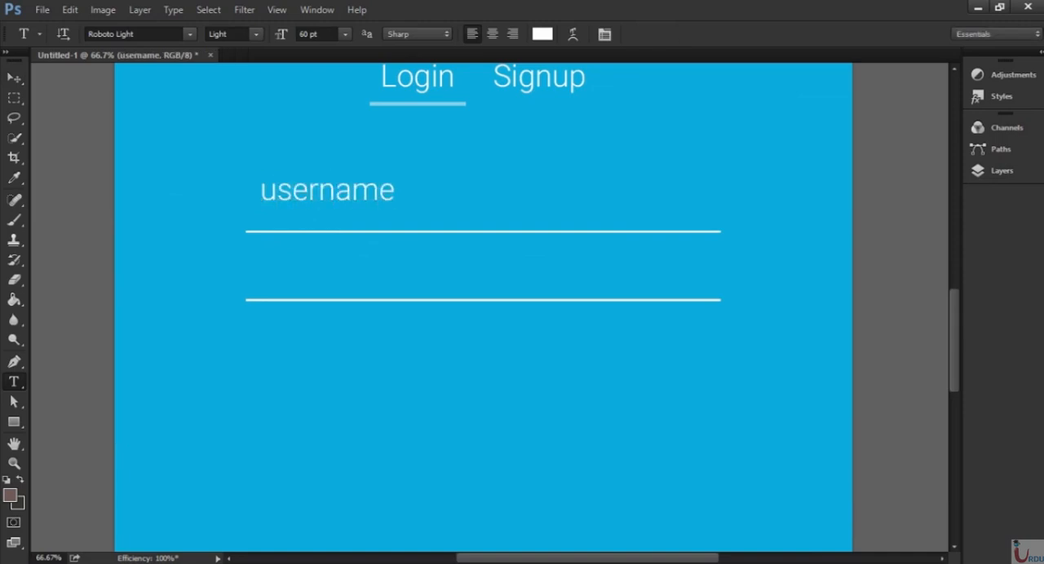
Duplicate the username text layer, place the copy above the second line and change its text to "password".
key("v")
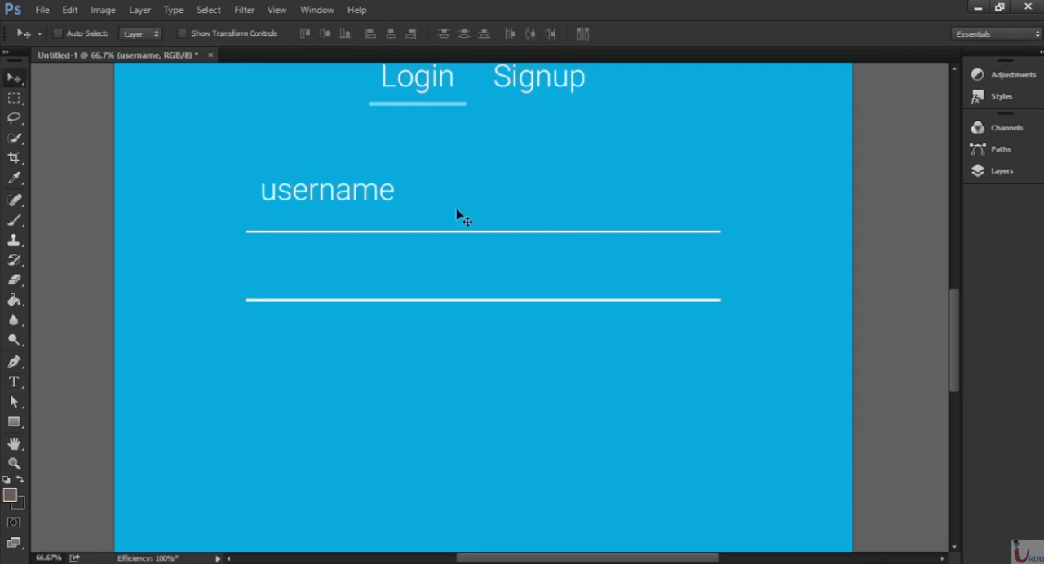
left_click(997, 171)
left_click_drag(892, 275, 912, 479)
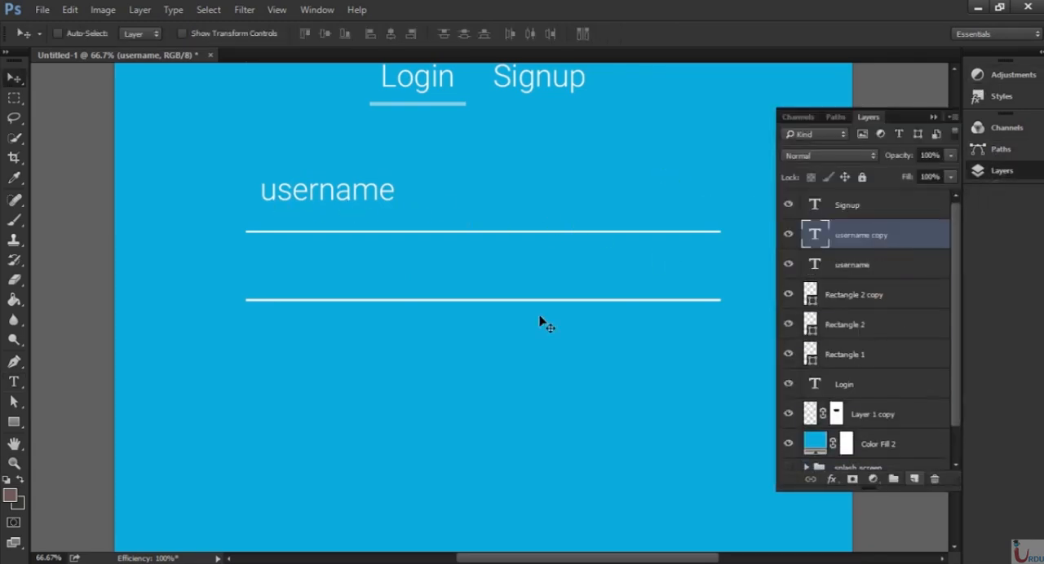
left_click_drag(352, 214, 254, 274)
key("t")
type("passw")
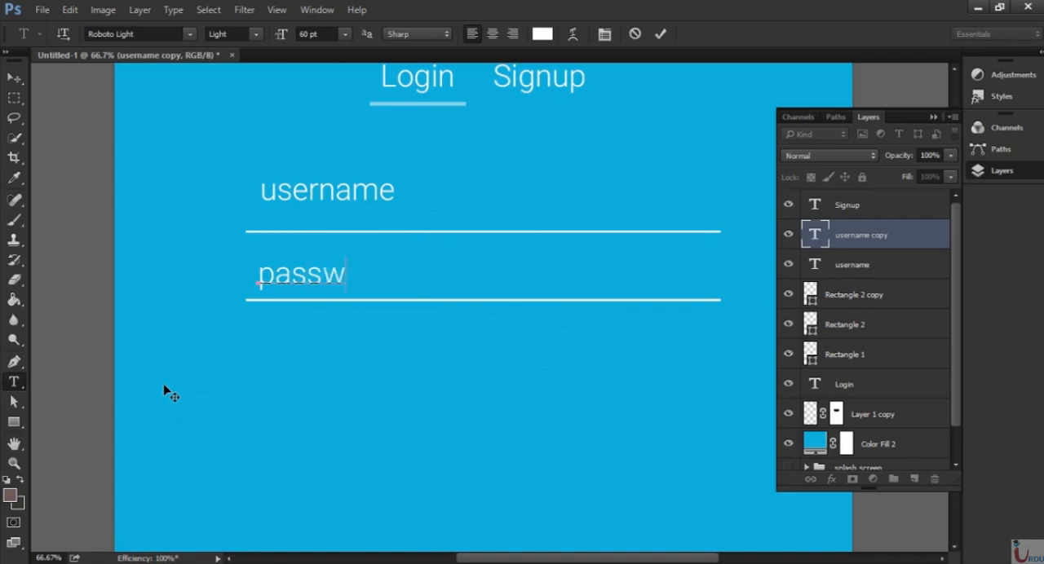
type("ord")
Lower the opacity of both the username and password text layers to about 33%.
left_click(897, 257)
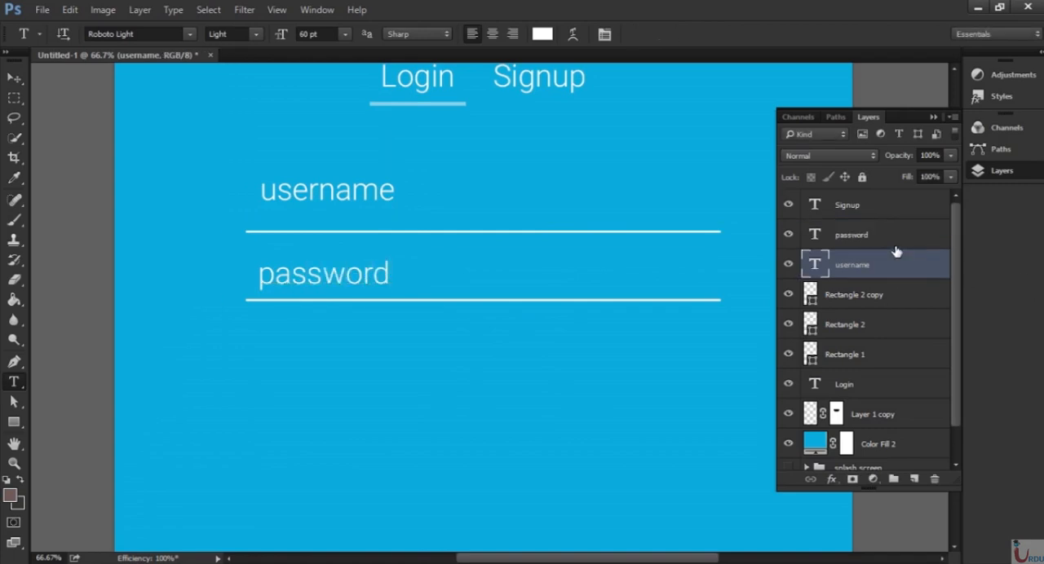
left_click(851, 235, "ctrl")
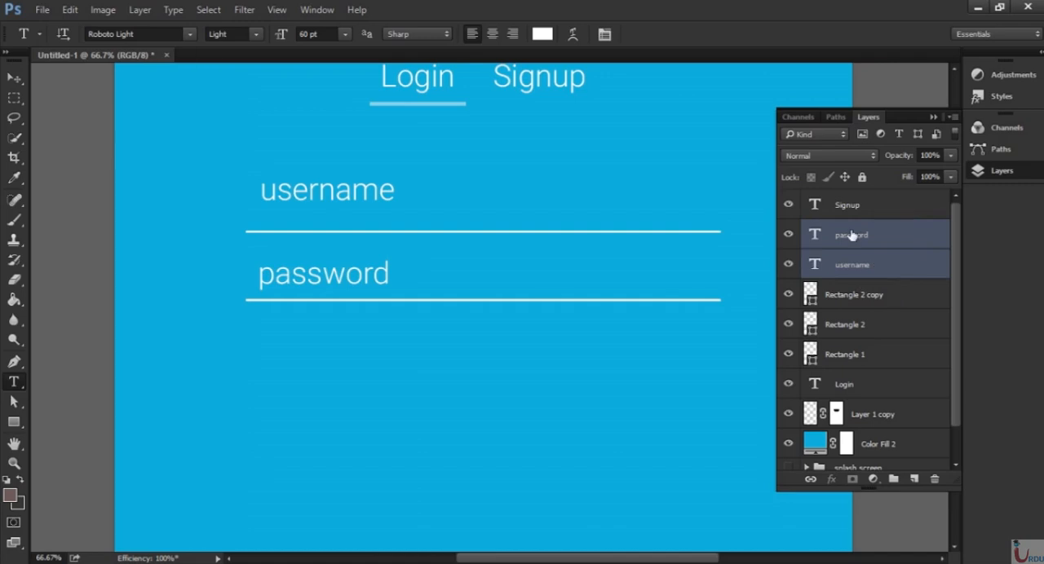
left_click(950, 155)
left_click(893, 171)
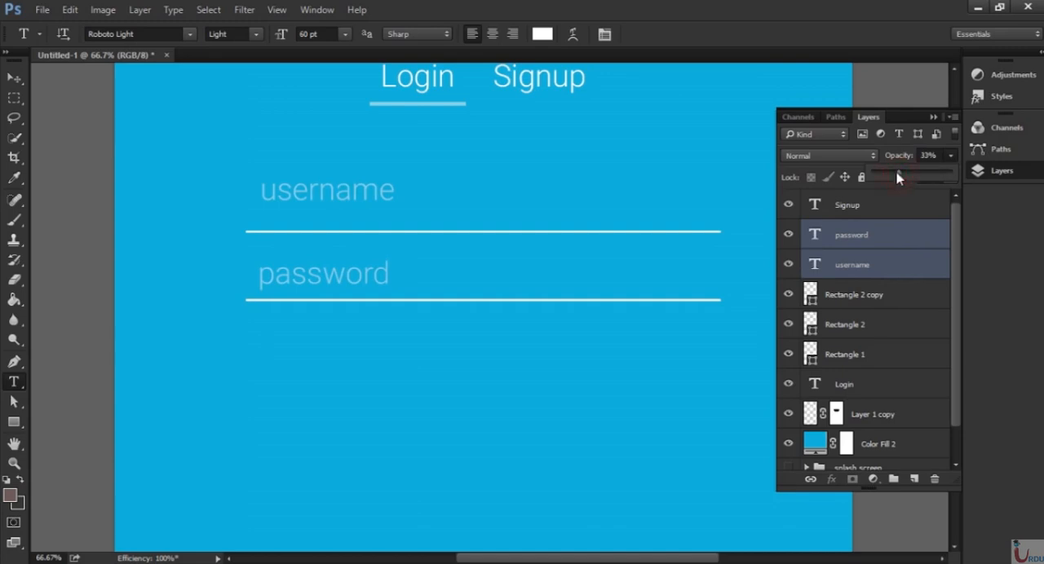
left_click(932, 116)
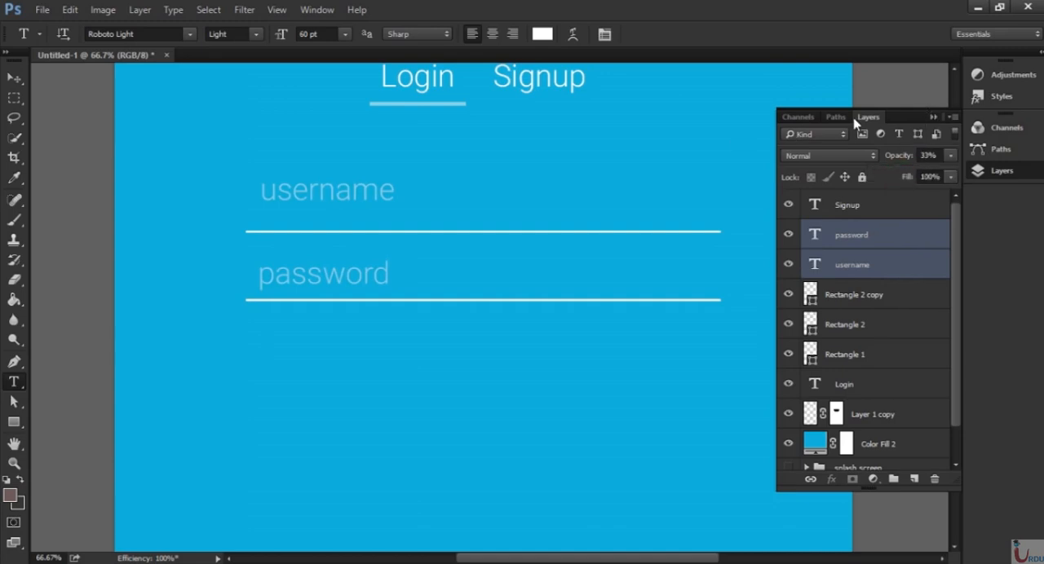
left_click(933, 118)
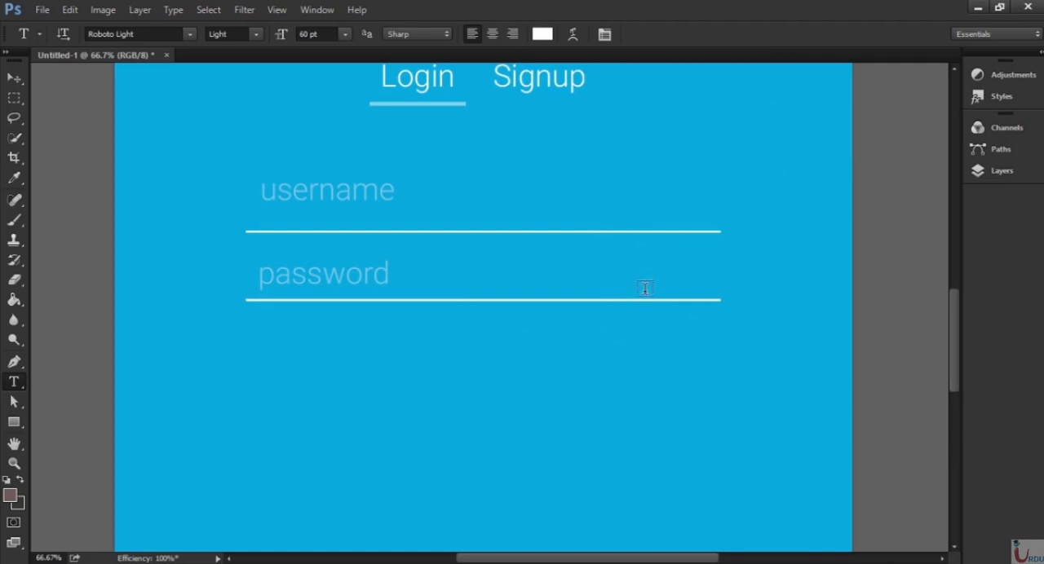
Add the text "Forgot password ?" below the password line and align its end with the line's right end.
left_click(567, 335)
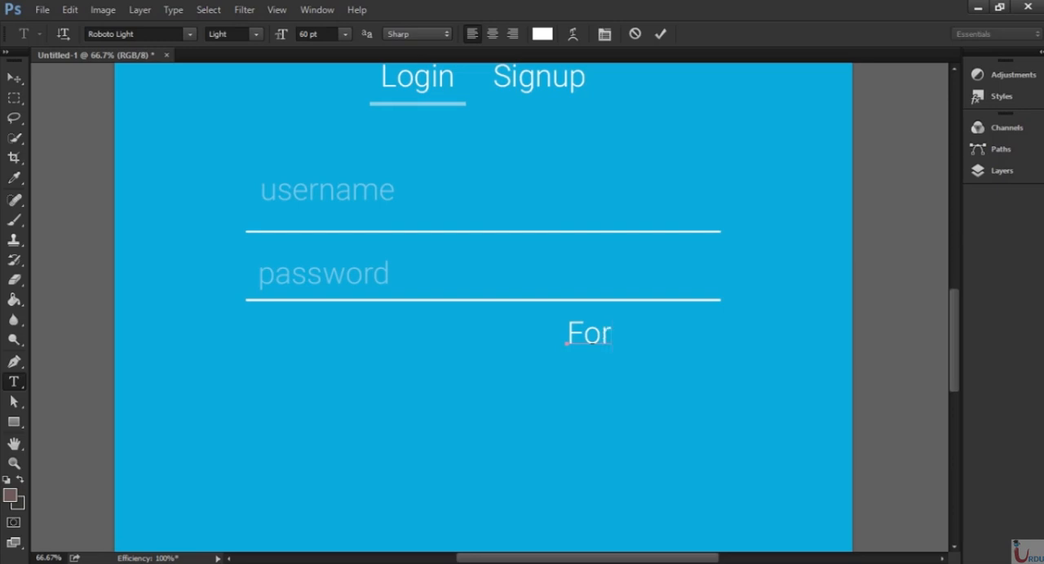
type("Forgot")
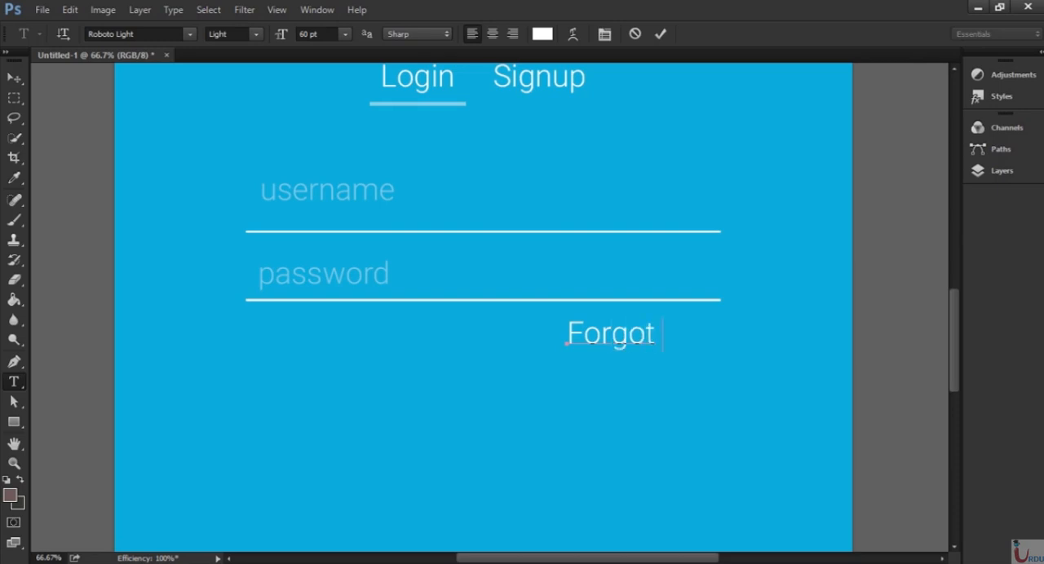
type(" pass")
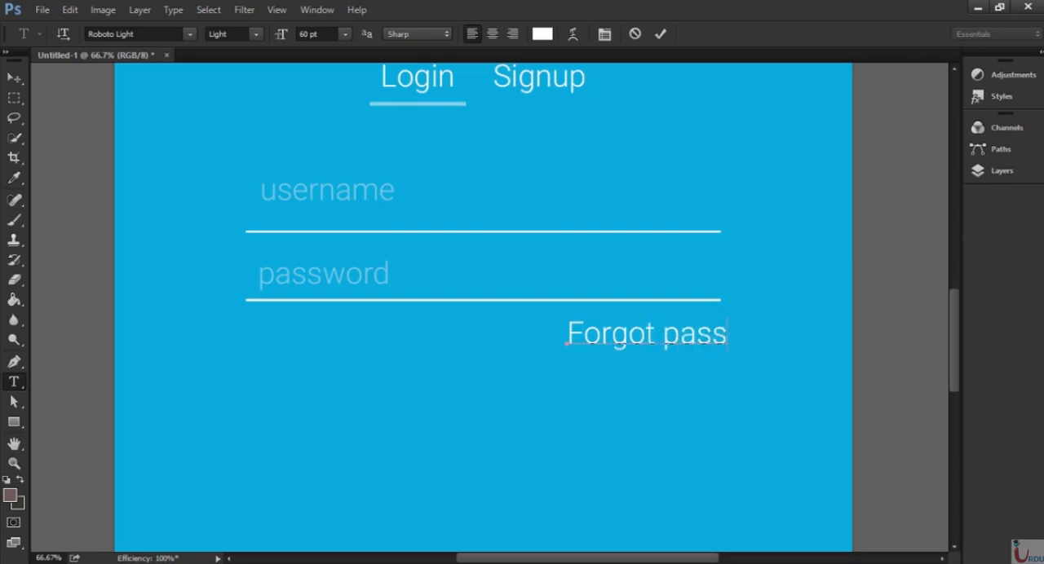
type("word")
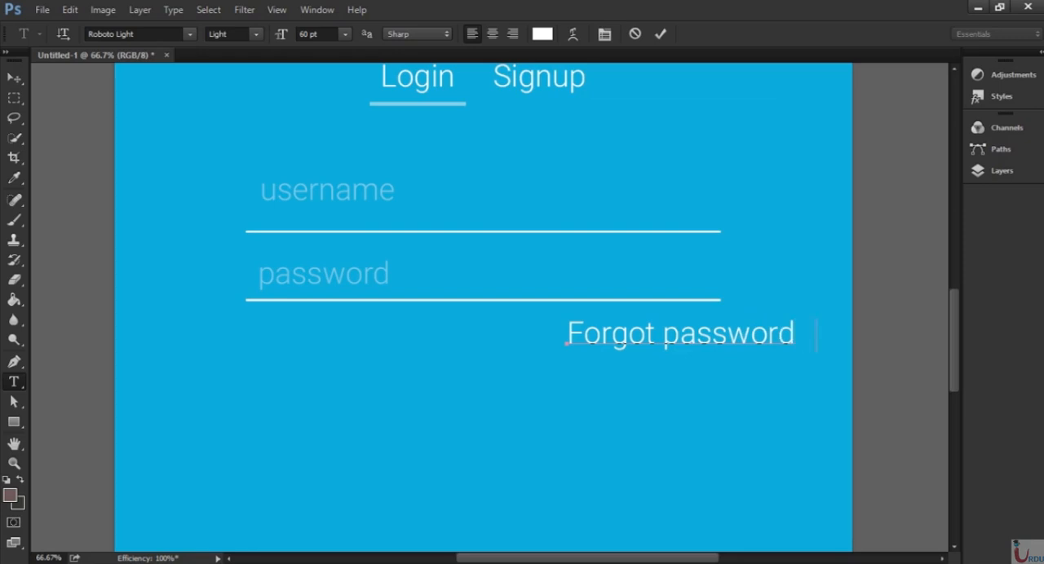
type(" ?")
key("ctrl+Return")
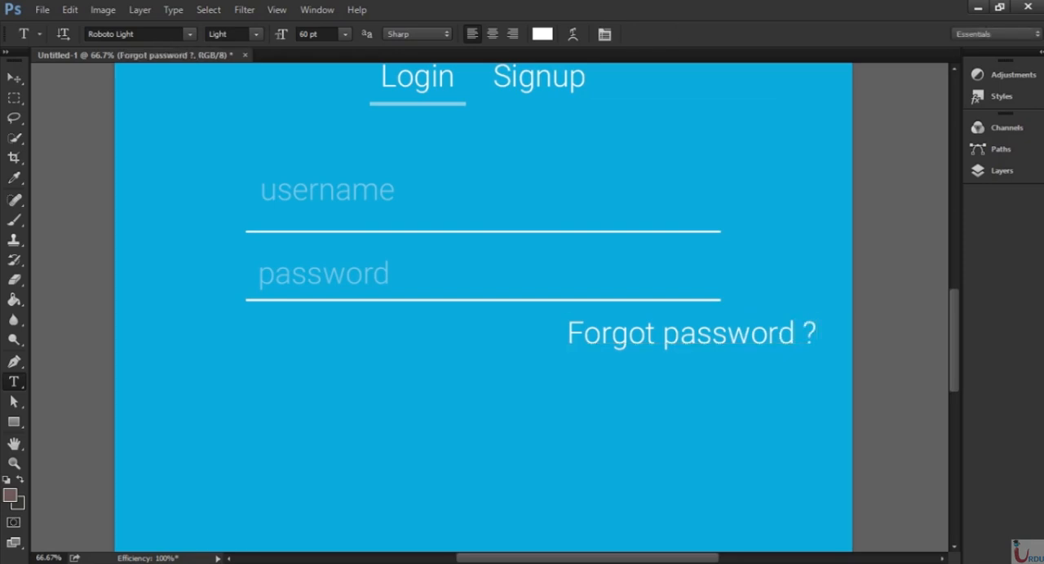
key("v")
left_click_drag(741, 342, 654, 350)
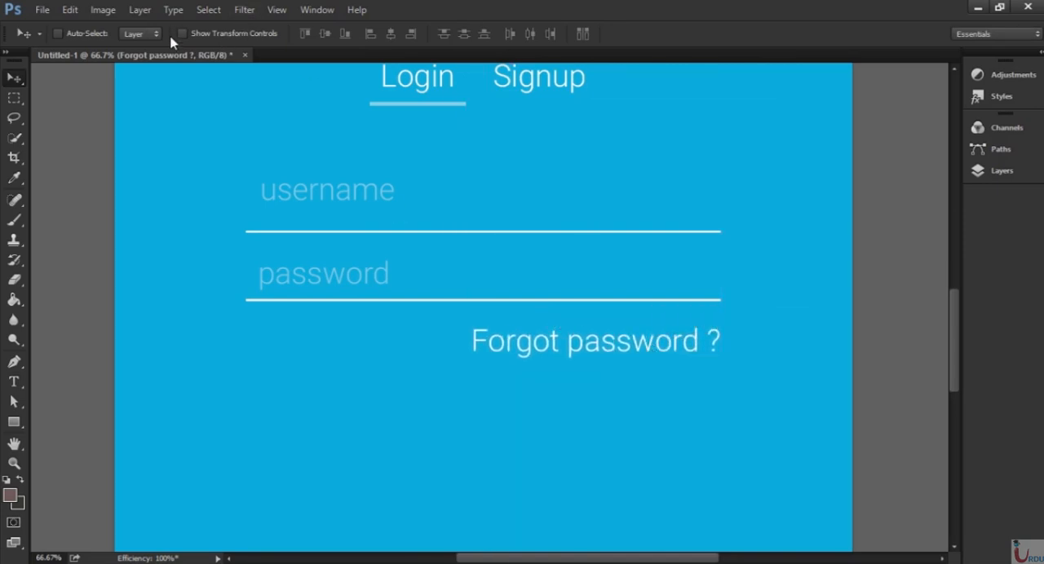
Reduce the "Forgot password ?" text to 48 pt and realign its end with the right end of the line above.
key("t")
left_click(253, 34)
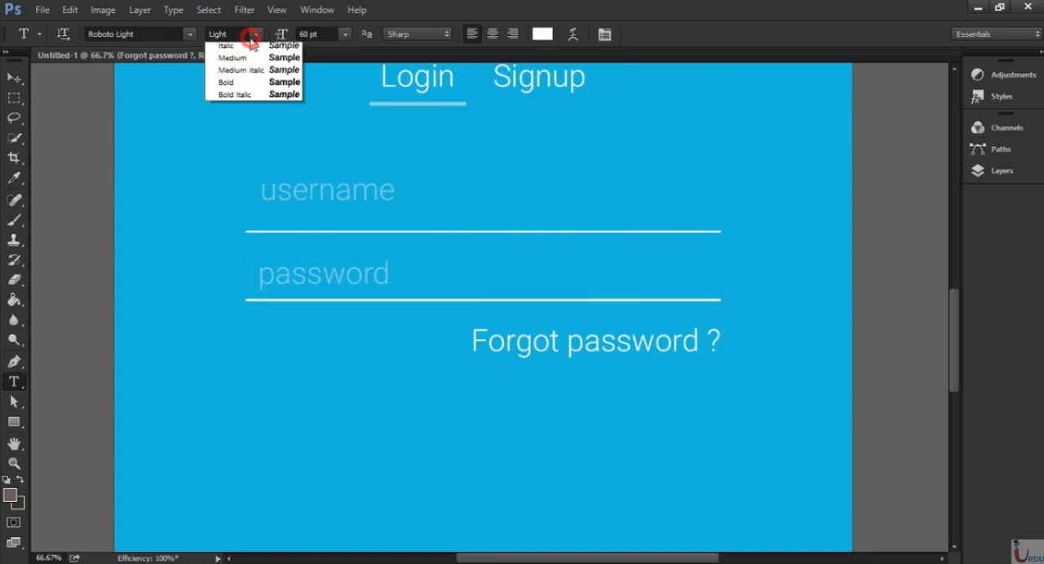
left_click(341, 37)
left_click(341, 37)
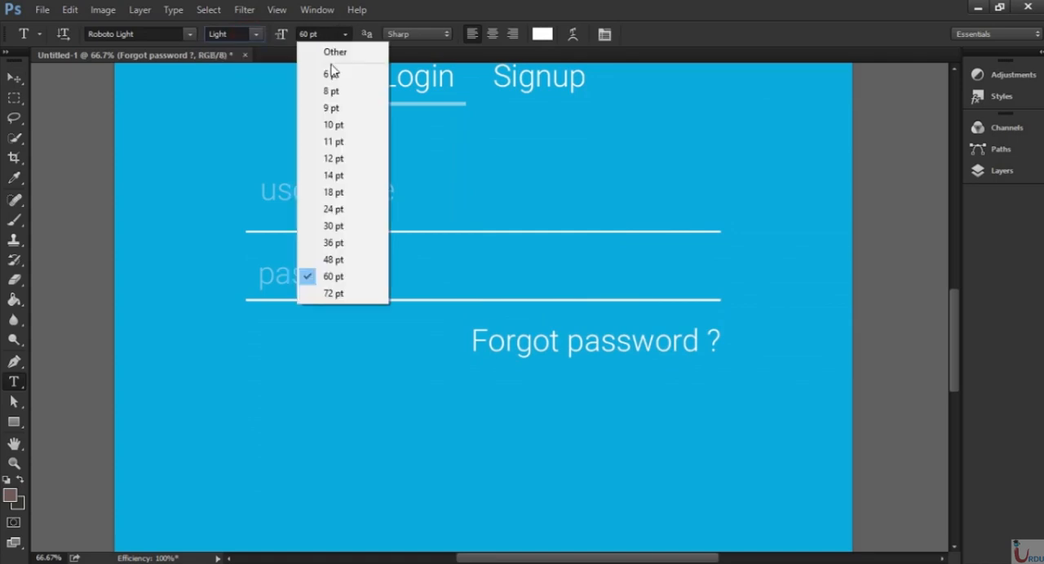
left_click(331, 260)
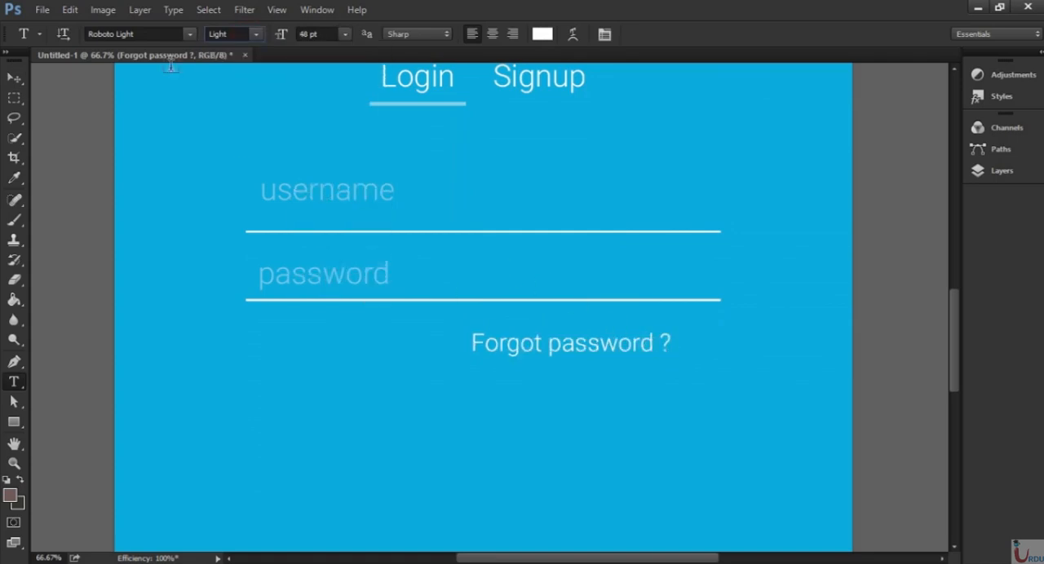
left_click(15, 79)
left_click_drag(601, 355, 650, 359)
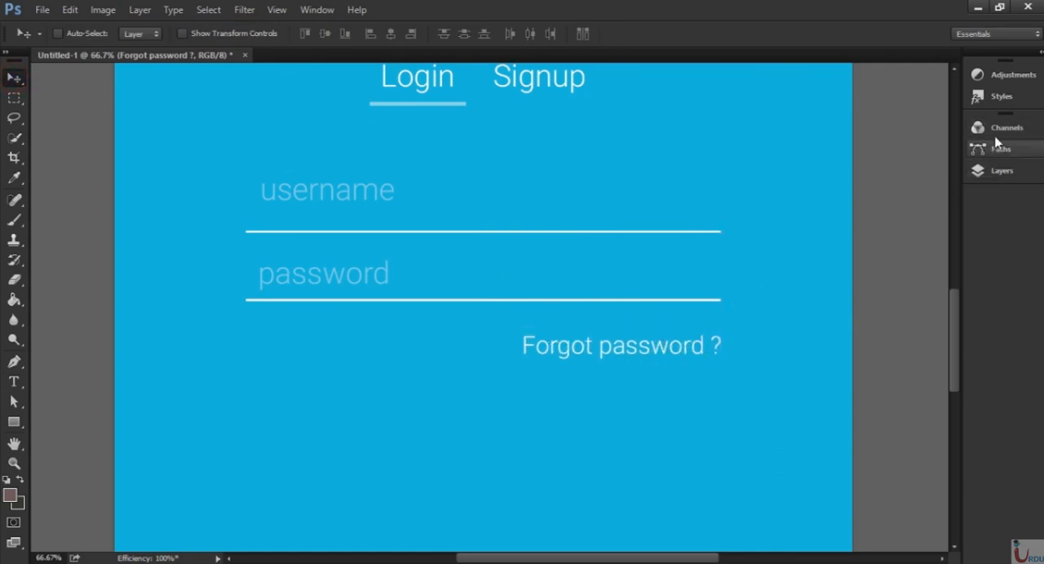
Lower the "Forgot password ?" layer's opacity to about 55%.
left_click(996, 175)
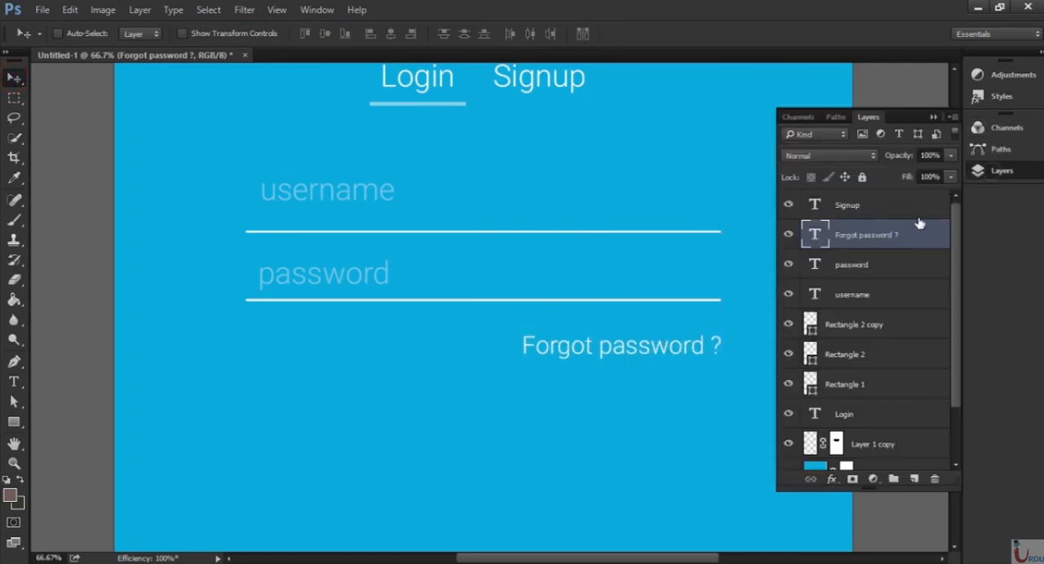
left_click(950, 155)
left_click_drag(916, 170, 912, 175)
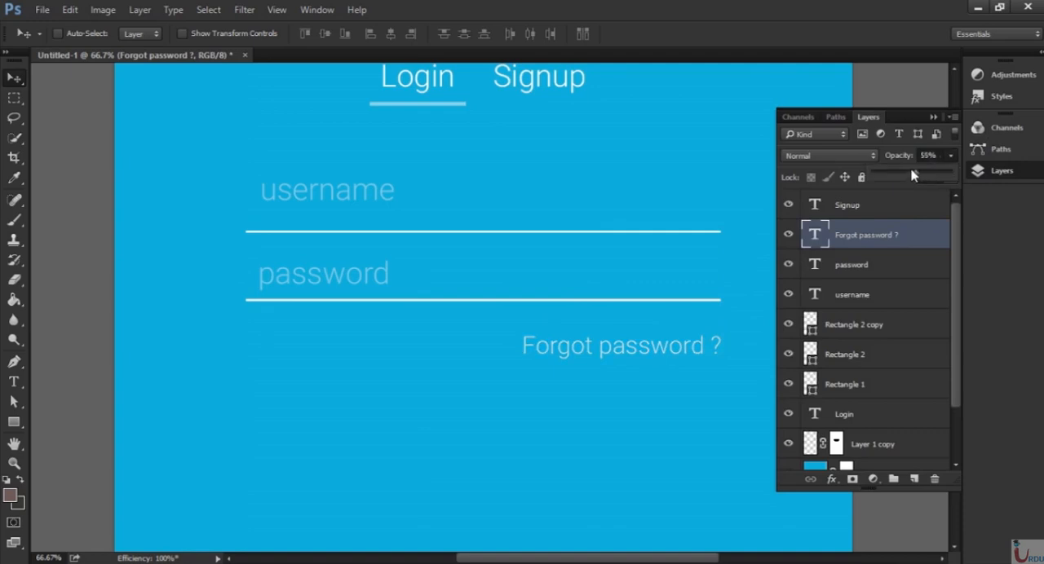
left_click(934, 116)
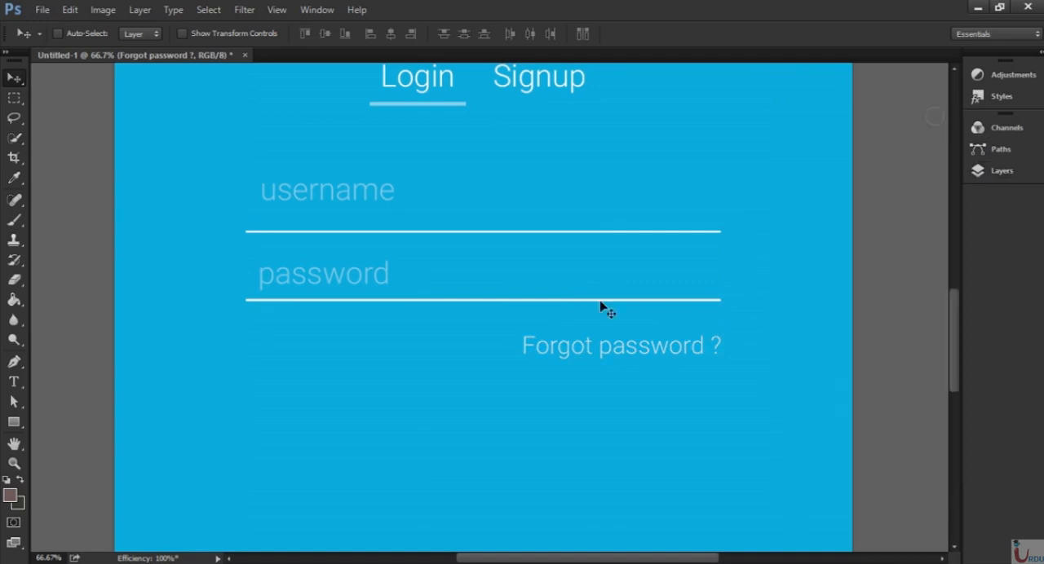
Draw a white rounded rectangle about 613 × 153 px with 10 px corners below "Forgot password ?" and move the Properties panel clear of it.
key("ctrl+minus")
key("ctrl+minus")
key("ctrl+minus")
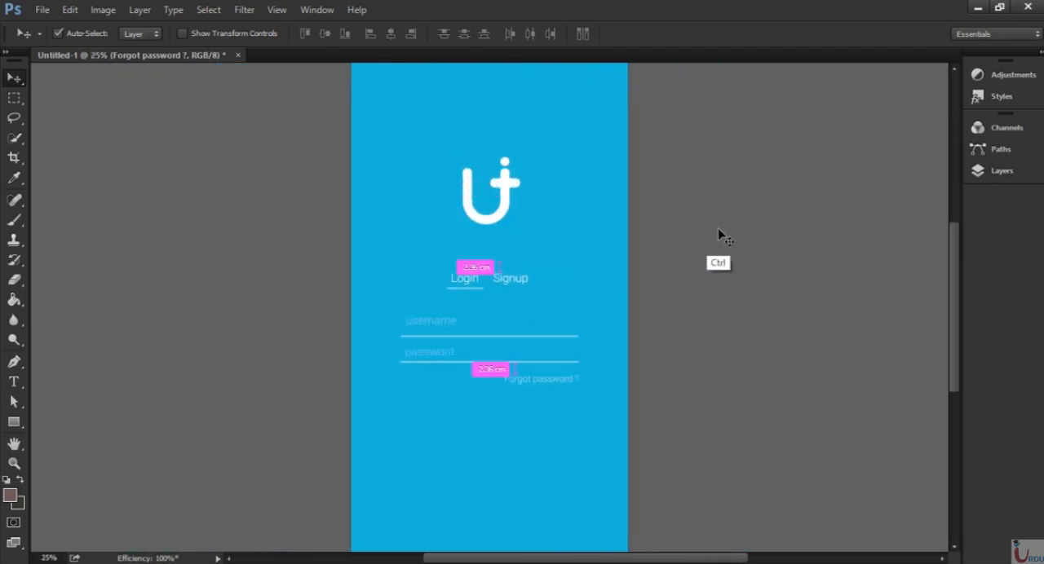
key("ctrl+minus")
key("ctrl+plus")
key("ctrl+plus")
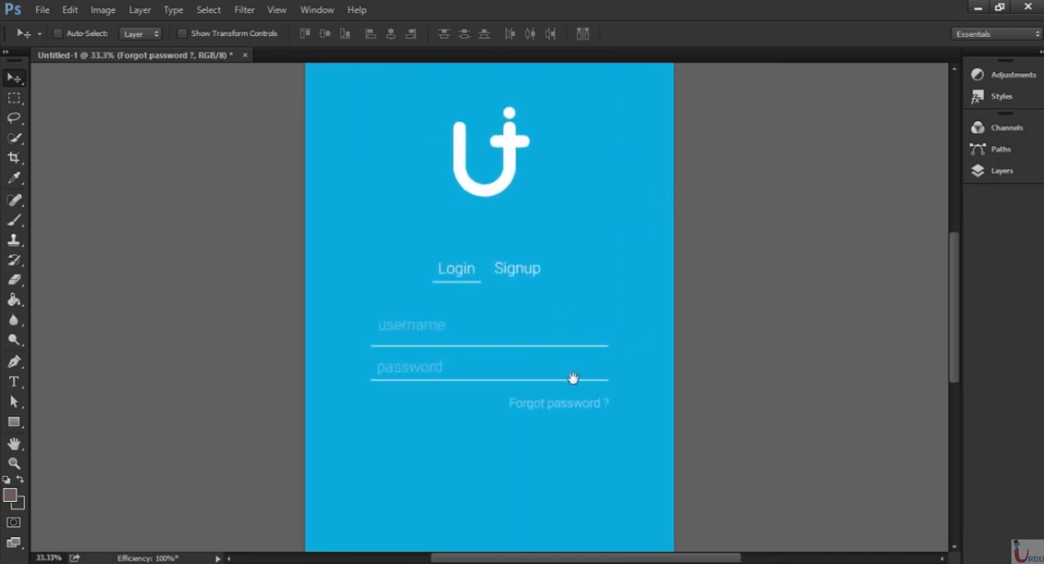
left_click_drag(571, 378, 558, 206)
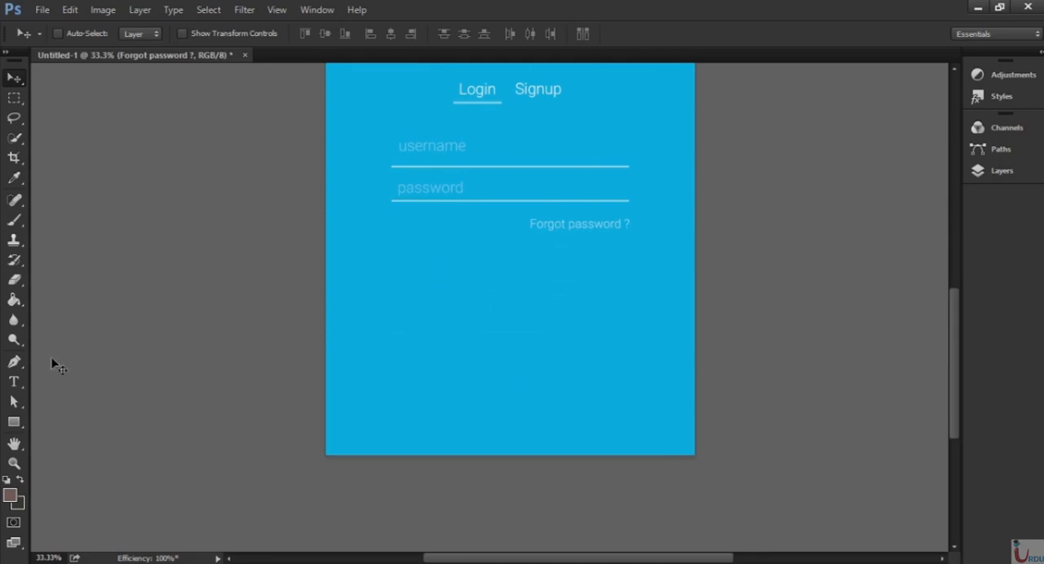
left_click(13, 422)
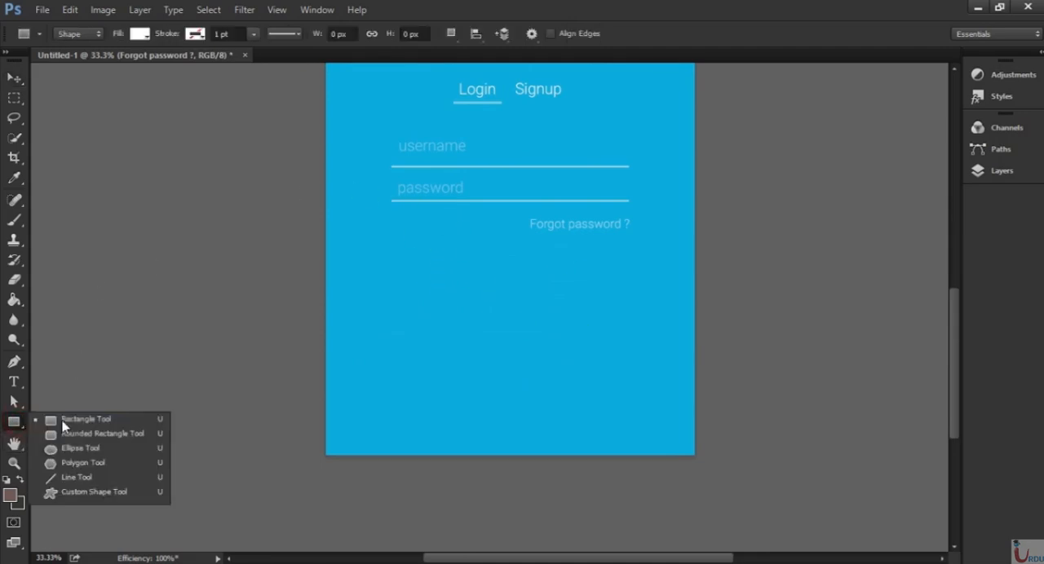
left_click(85, 436)
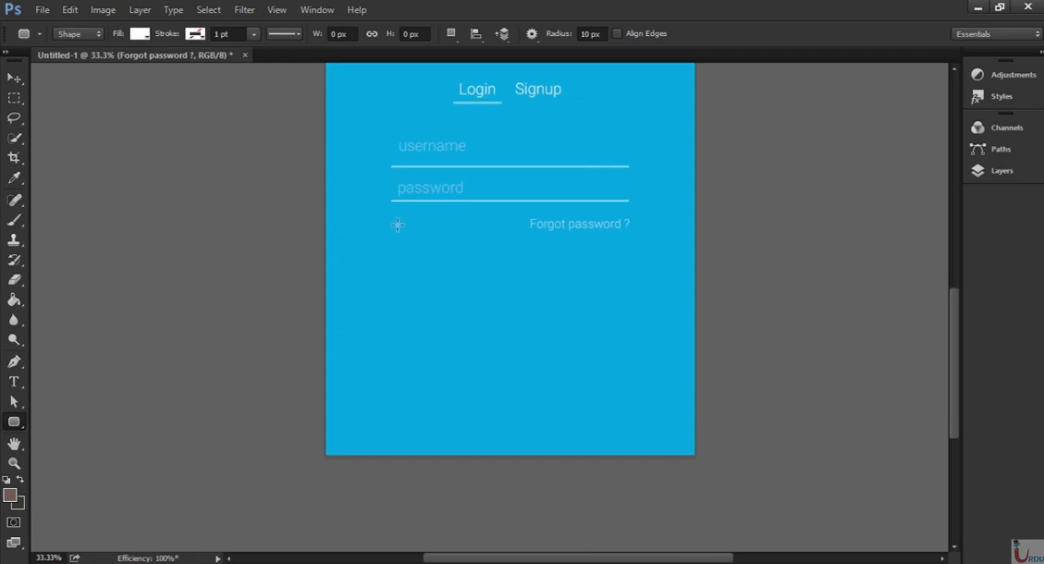
left_click_drag(429, 265, 584, 302)
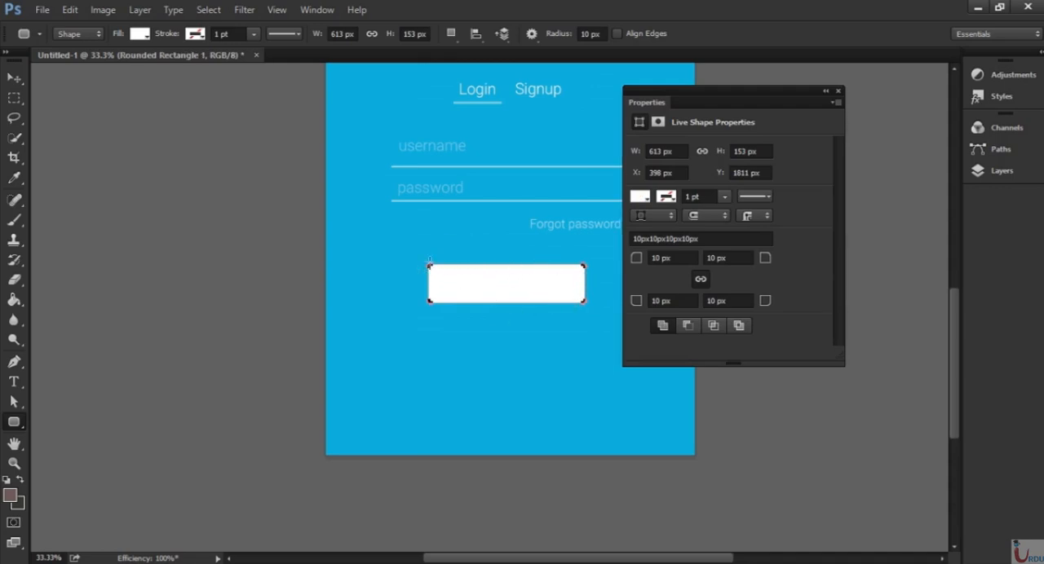
key("ctrl+plus")
key("ctrl+plus")
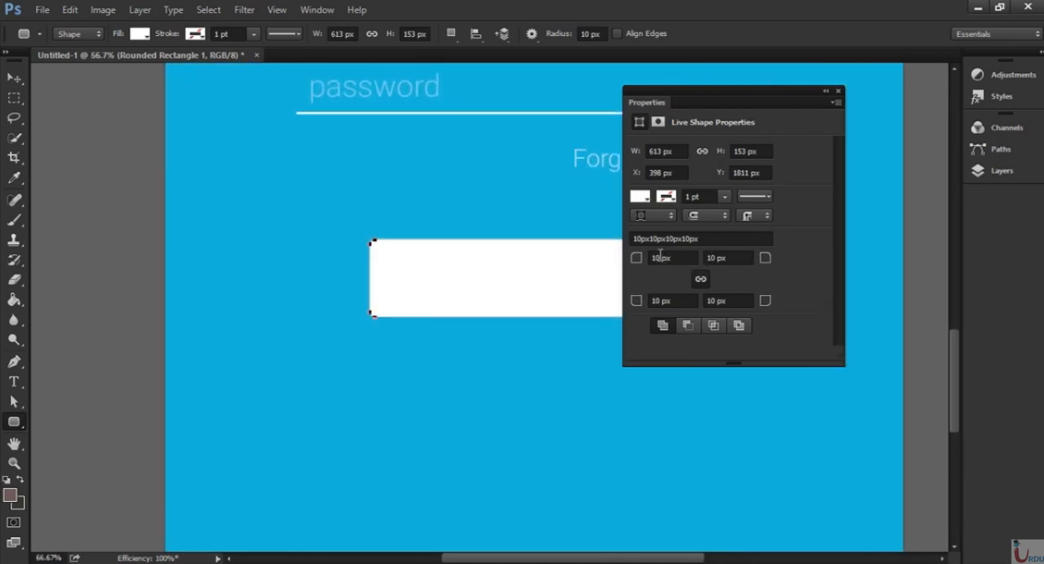
left_click_drag(714, 97, 789, 95)
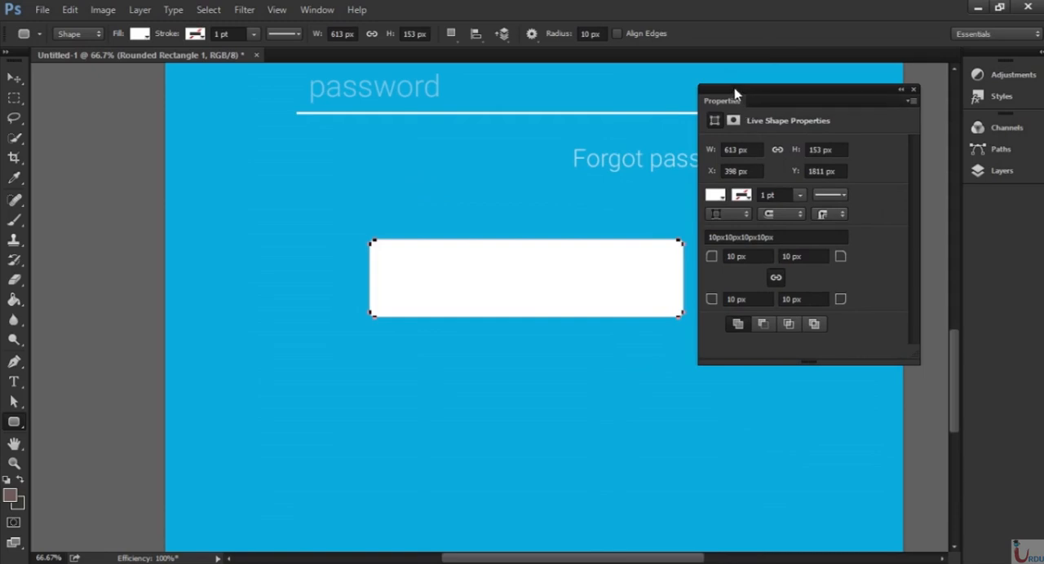
left_click(318, 12)
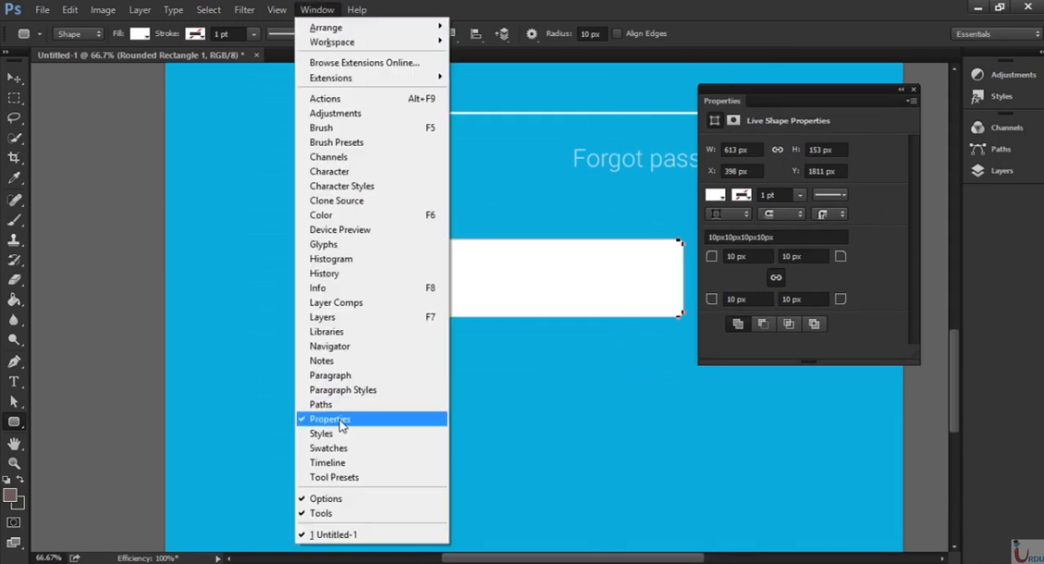
left_click(625, 210)
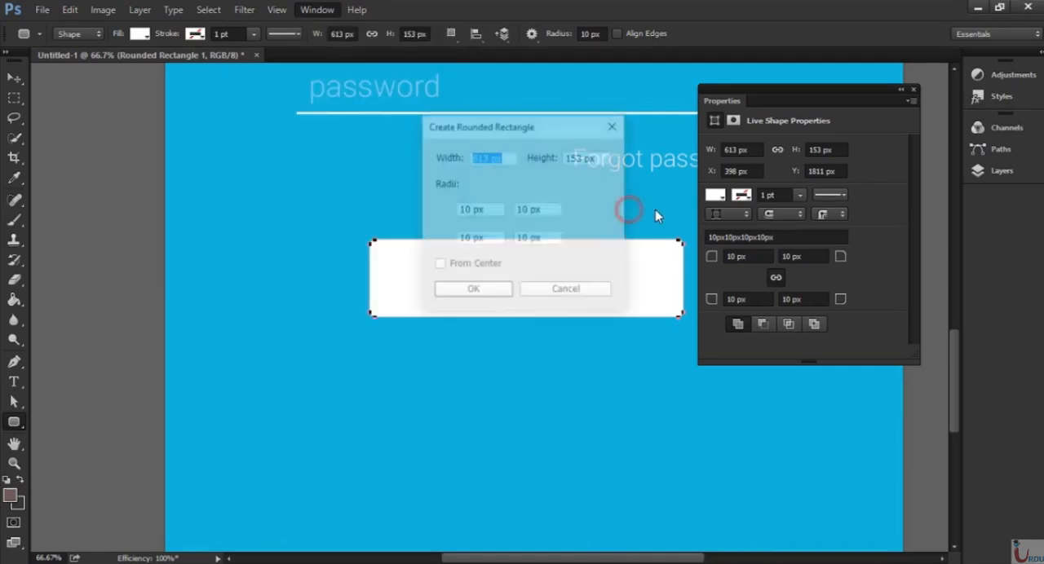
left_click(558, 287)
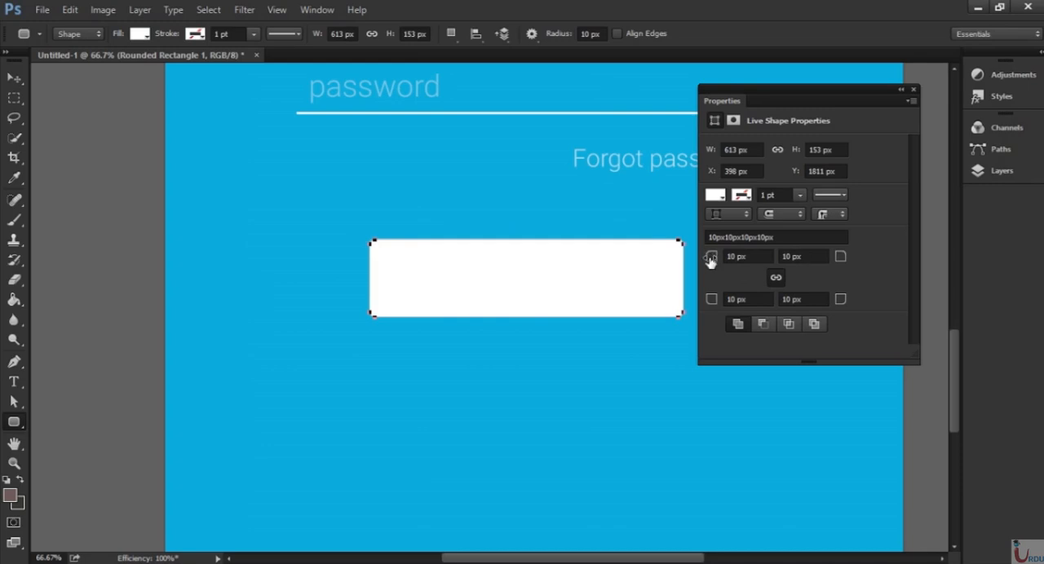
Round all four corners of the white rectangle to 76.5 px and close its Properties panel.
left_click_drag(711, 260, 761, 264)
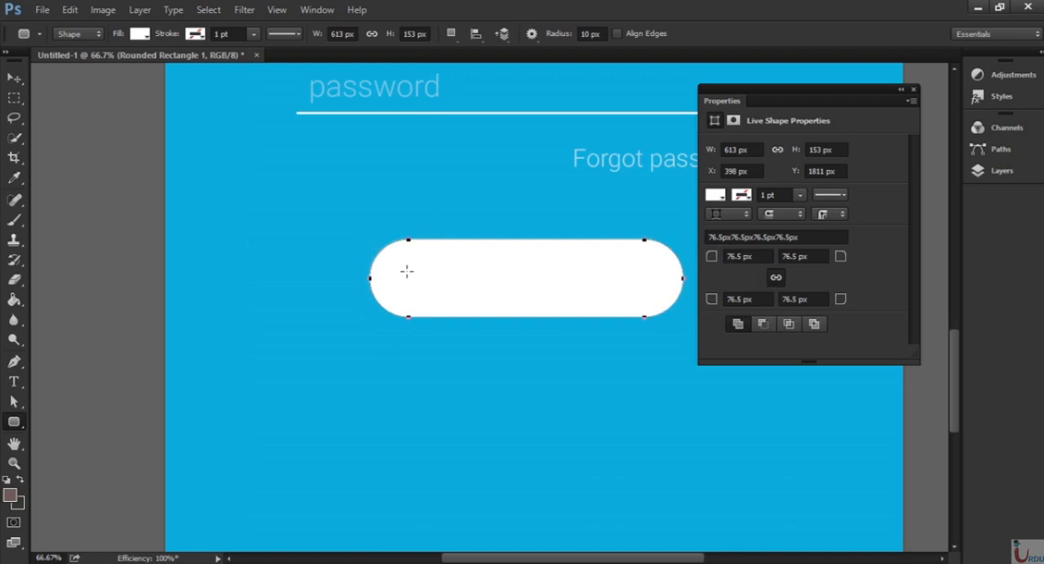
left_click(914, 90)
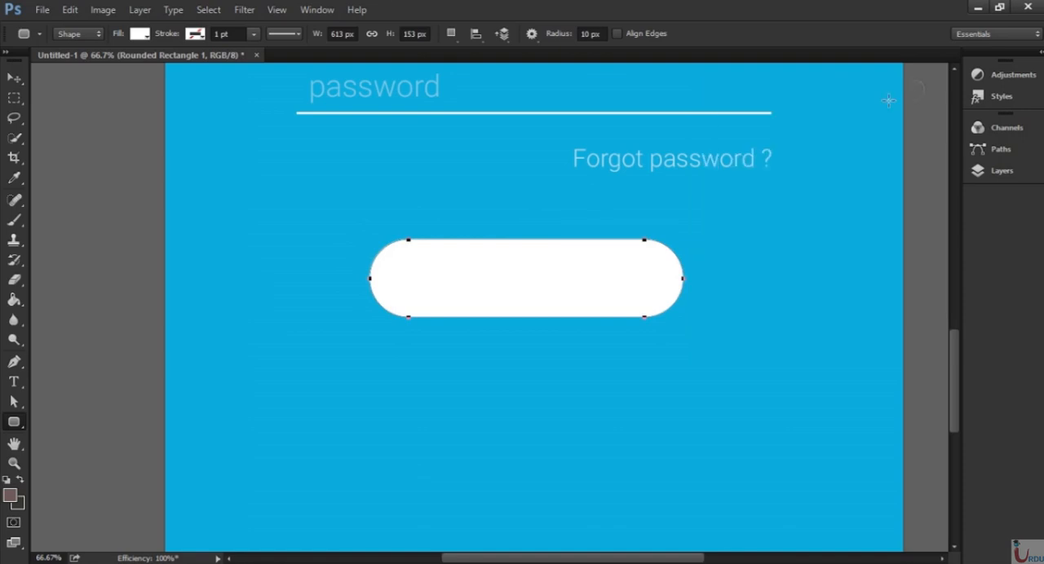
Remove the rounded rectangle's fill and give it a white stroke about 13 pt thick.
left_click(140, 34)
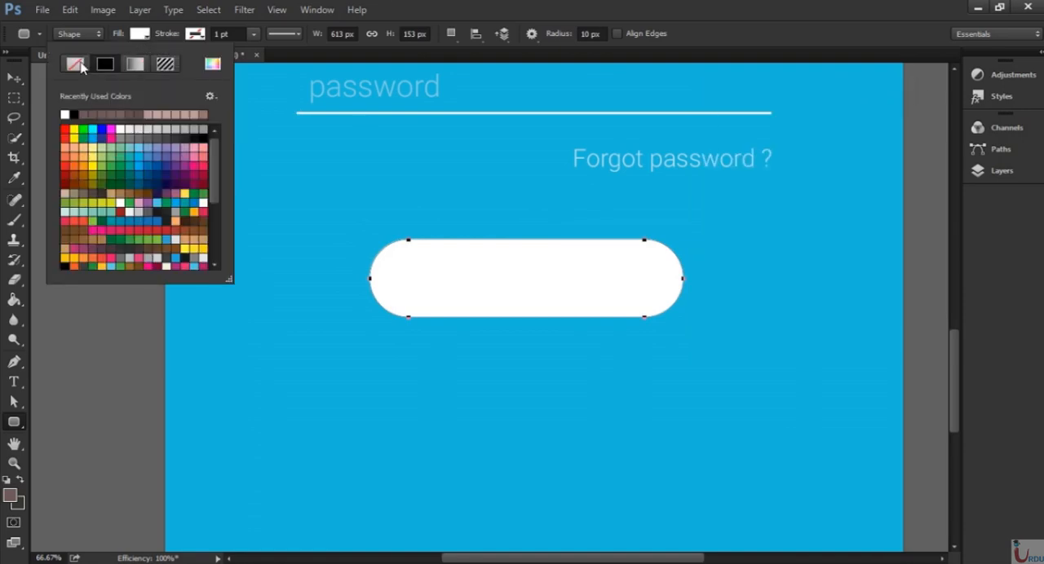
left_click(74, 65)
left_click(196, 35)
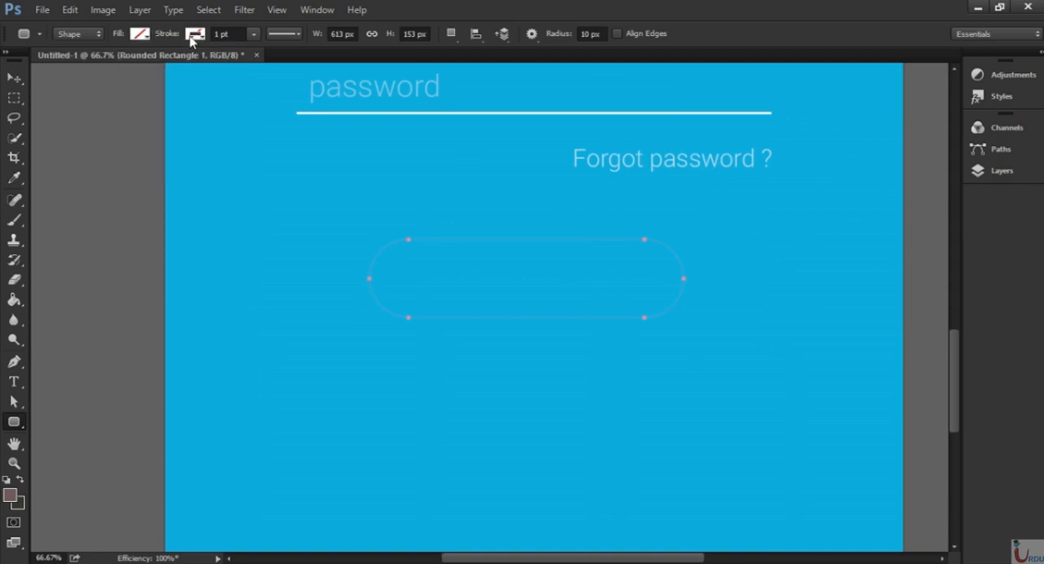
left_click(196, 35)
left_click(120, 114)
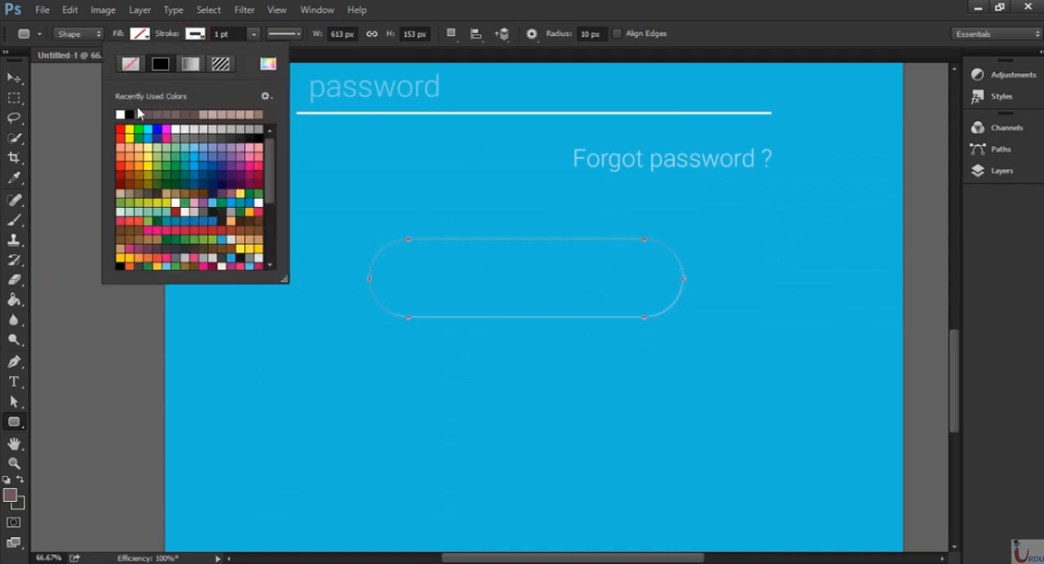
left_click(254, 34)
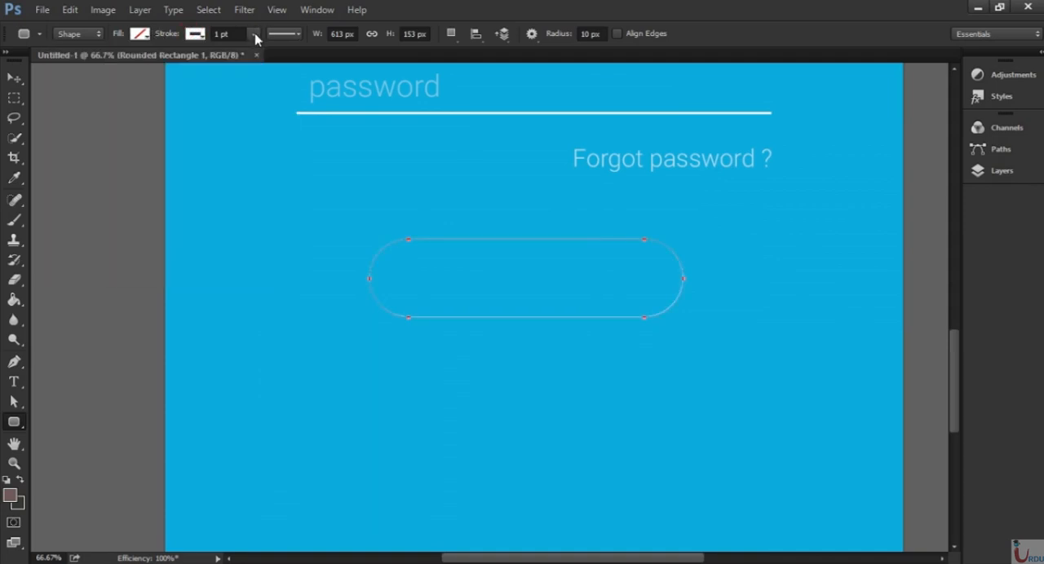
left_click(255, 34)
left_click_drag(254, 50, 268, 55)
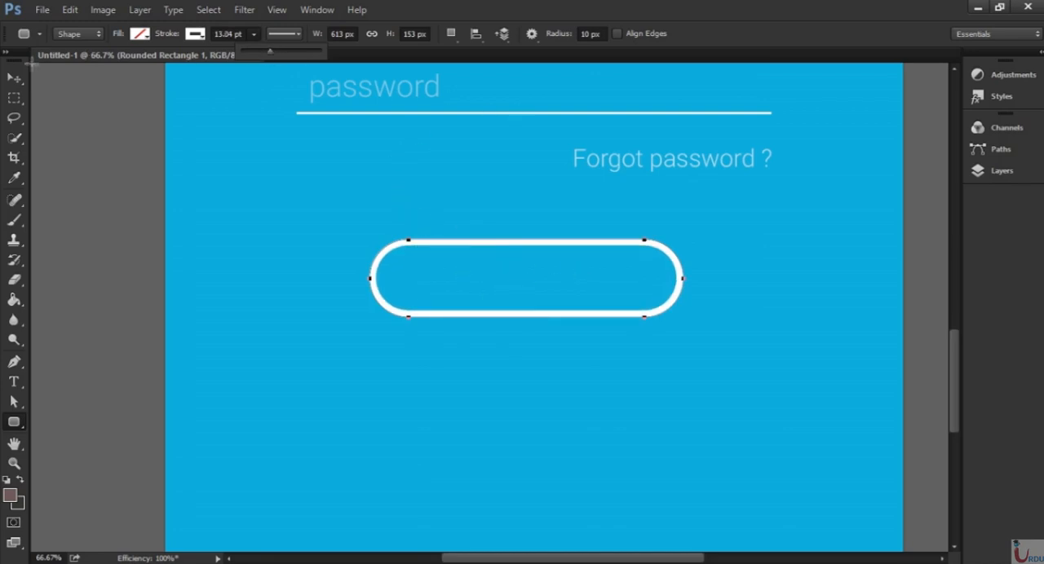
left_click(14, 80)
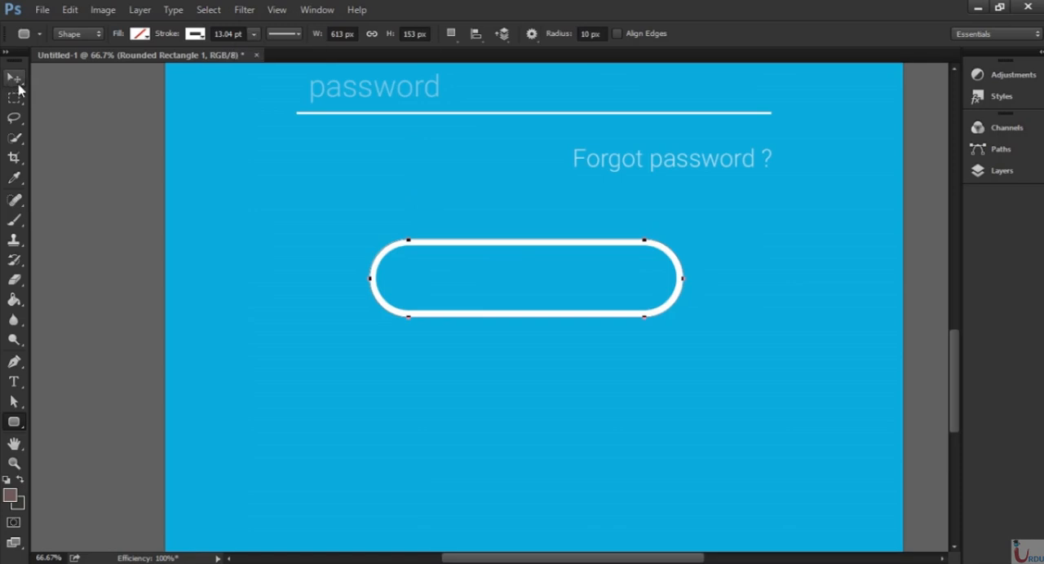
left_click(455, 402)
left_click(545, 292)
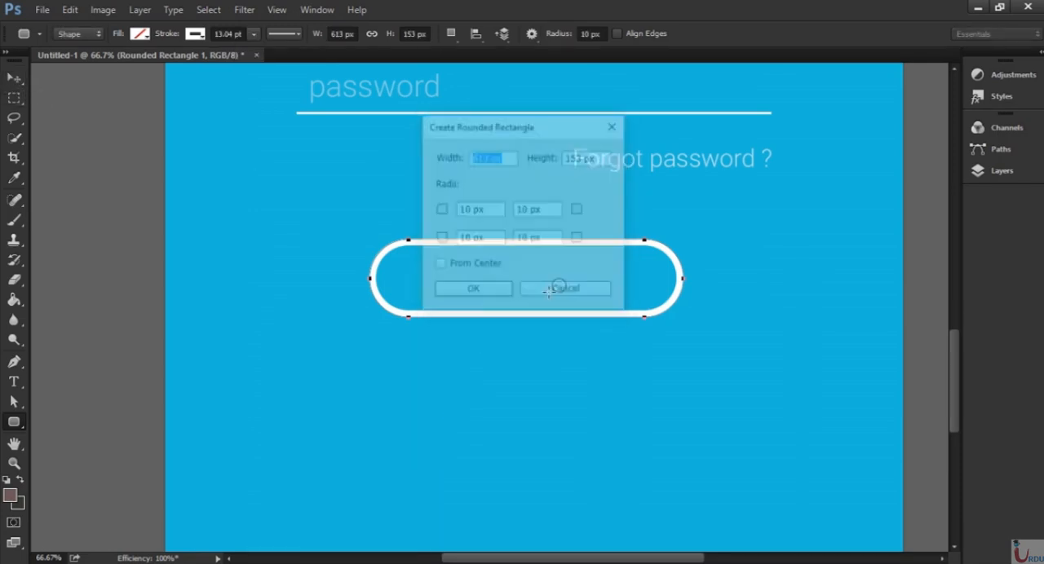
Add the text "LOGIN" in 48 pt Roboto Light below the outlined button.
key("t")
left_click(450, 399)
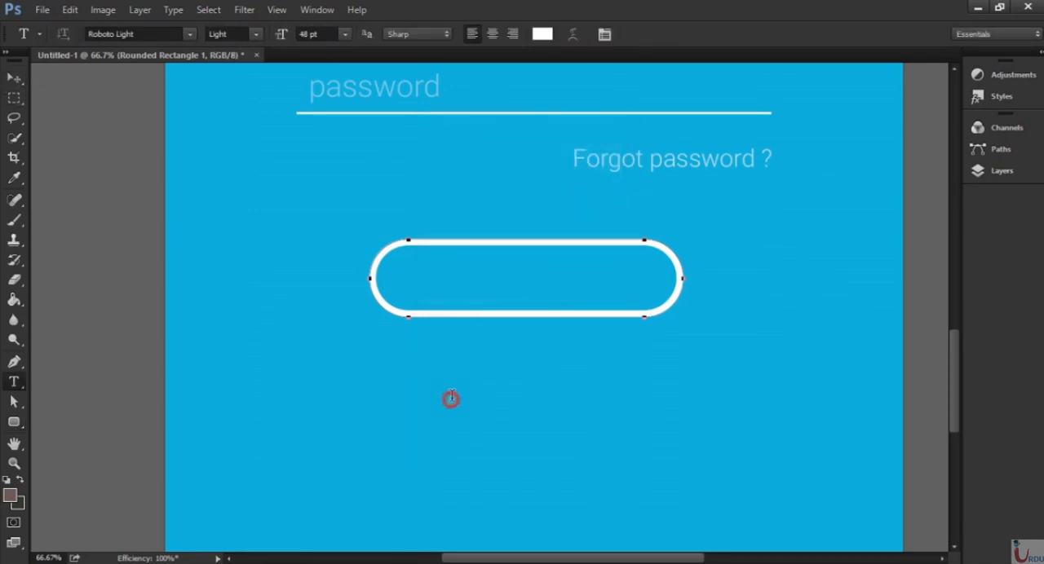
type("LOGIN")
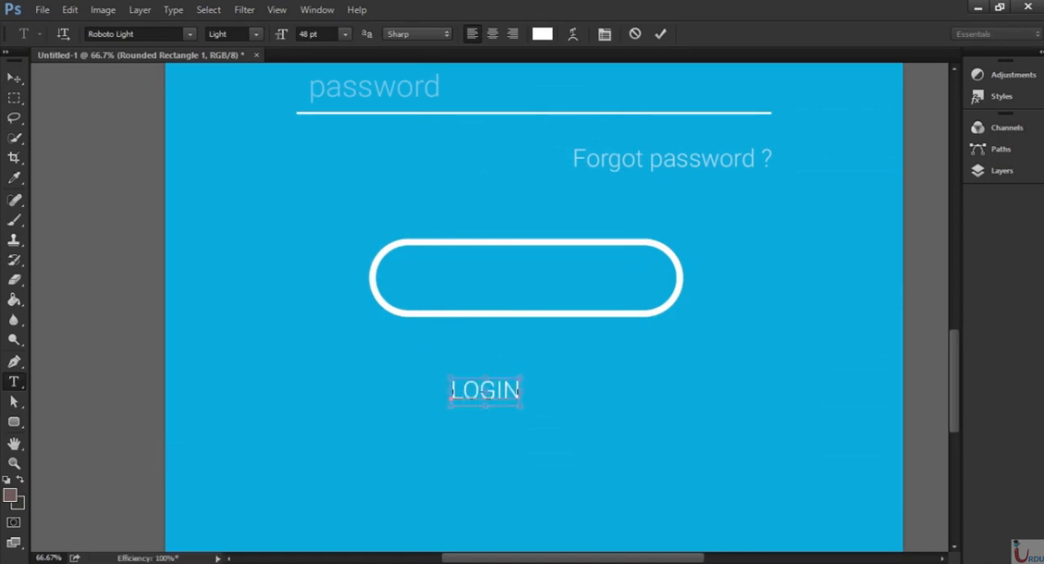
key("ctrl+Return")
key("v")
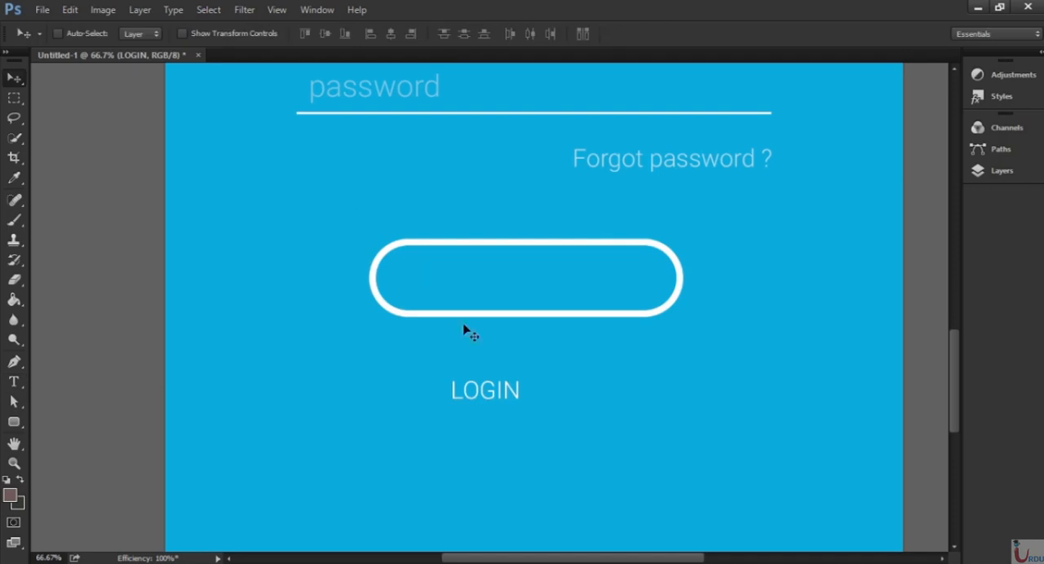
Move the "LOGIN" text into the outlined button and nudge it to the button's center.
left_click_drag(512, 409, 563, 301)
key("Up")
key("Up")
key("Up")
key("Up")
key("Up")
key("Up")
key("Up")
key("Up")
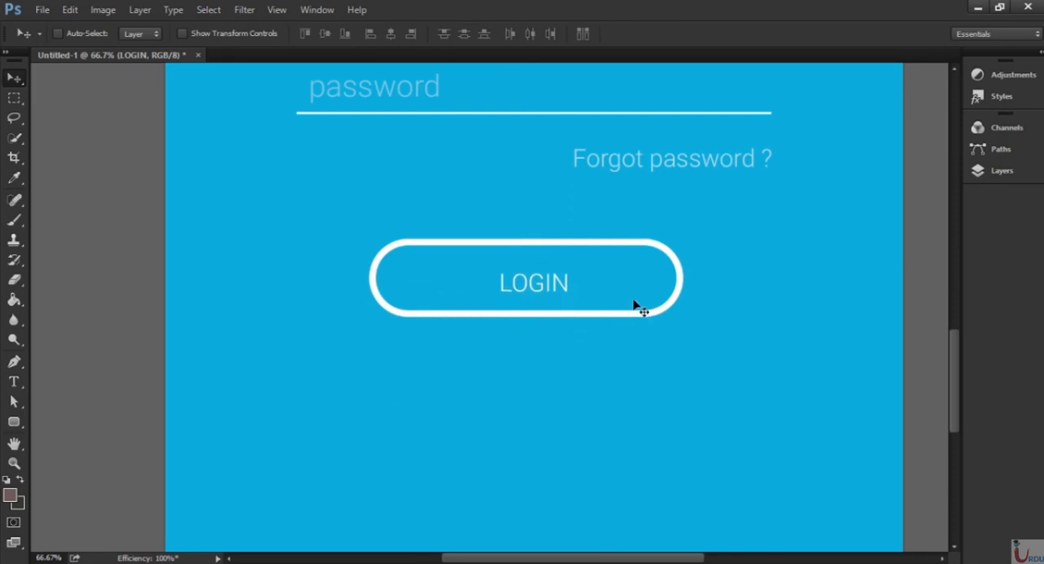
key("Left")
key("Left")
key("Left")
Group all the login design's layers, from the blue Color Fill 2 layer up to Signup.
key("ctrl+minus")
key("ctrl+minus")
key("ctrl+minus")
key("ctrl+minus")
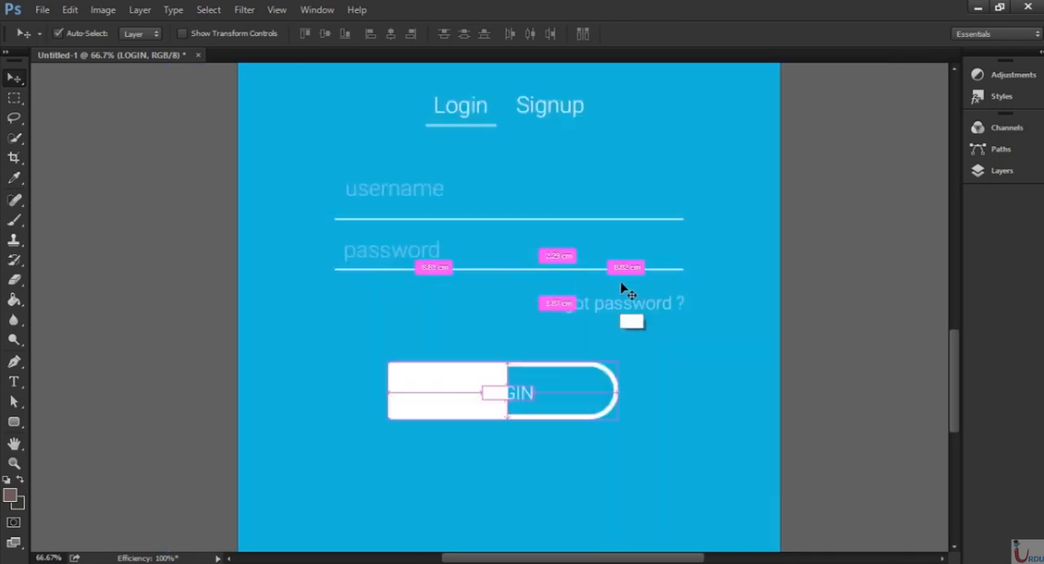
key("ctrl+plus")
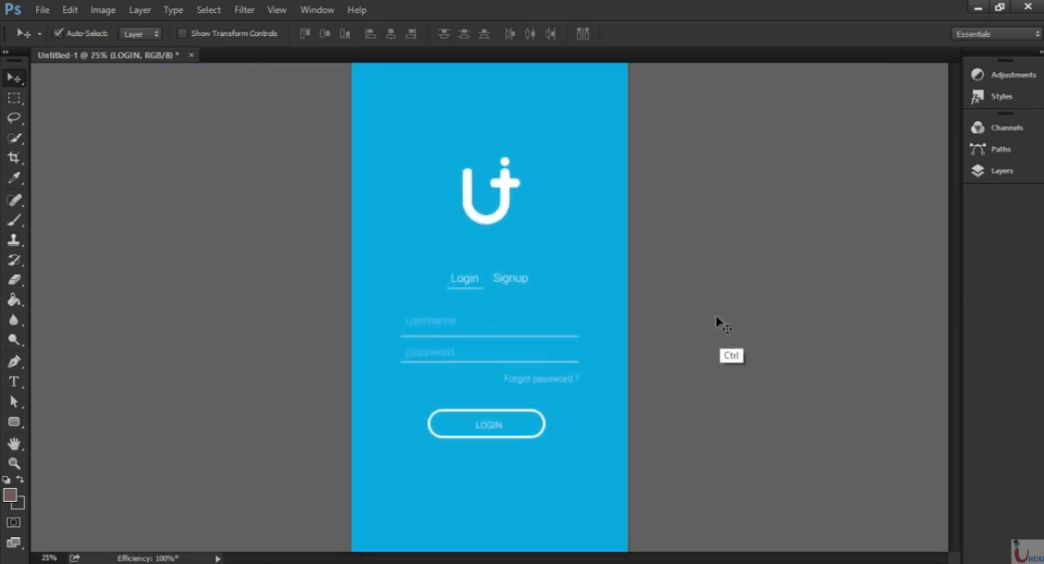
key("ctrl+0")
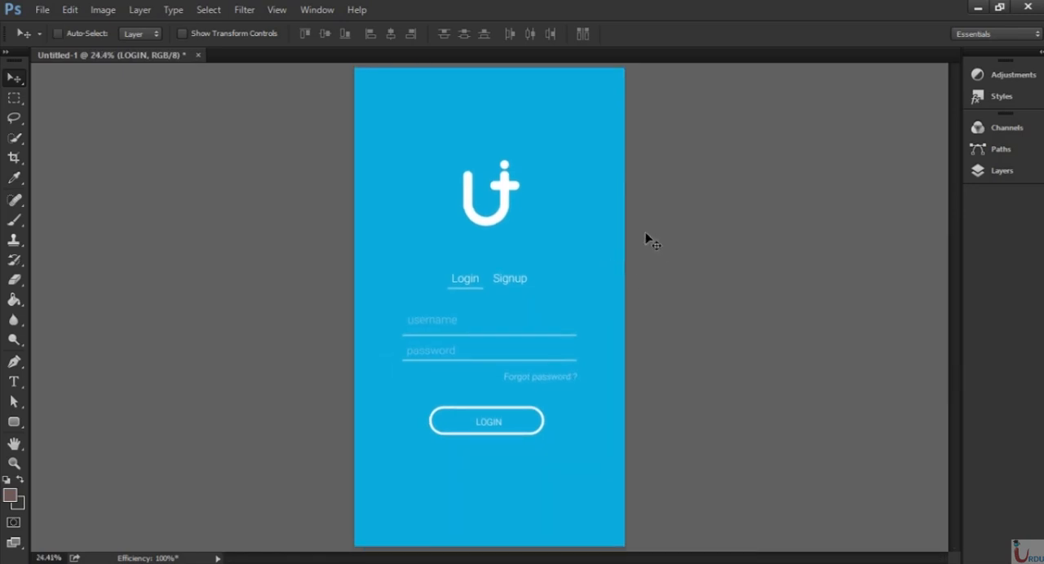
left_click(1010, 172)
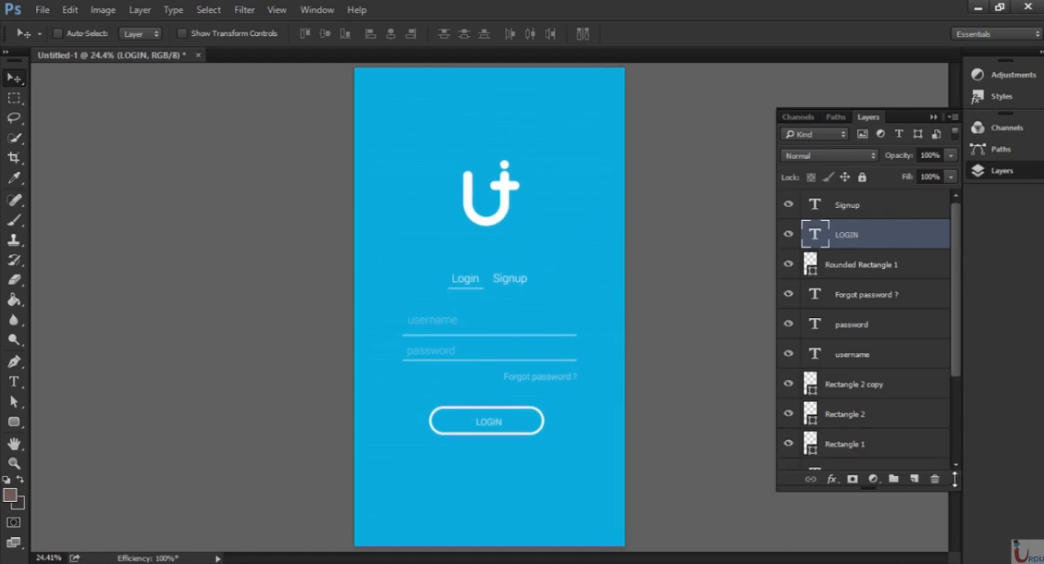
left_click_drag(955, 489, 956, 545)
left_click_drag(960, 439, 930, 314)
left_click(911, 488)
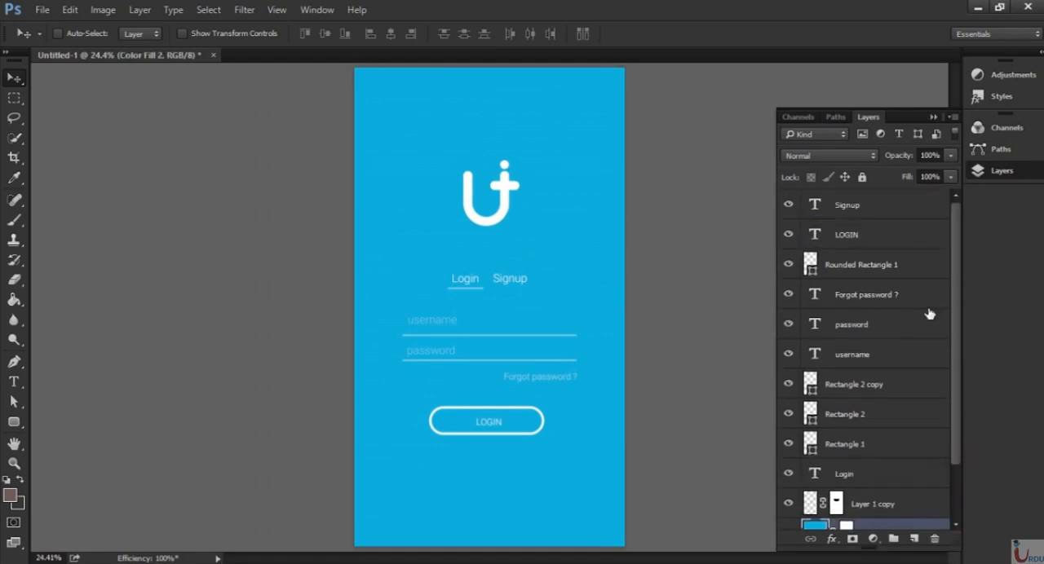
left_click(868, 217, "shift")
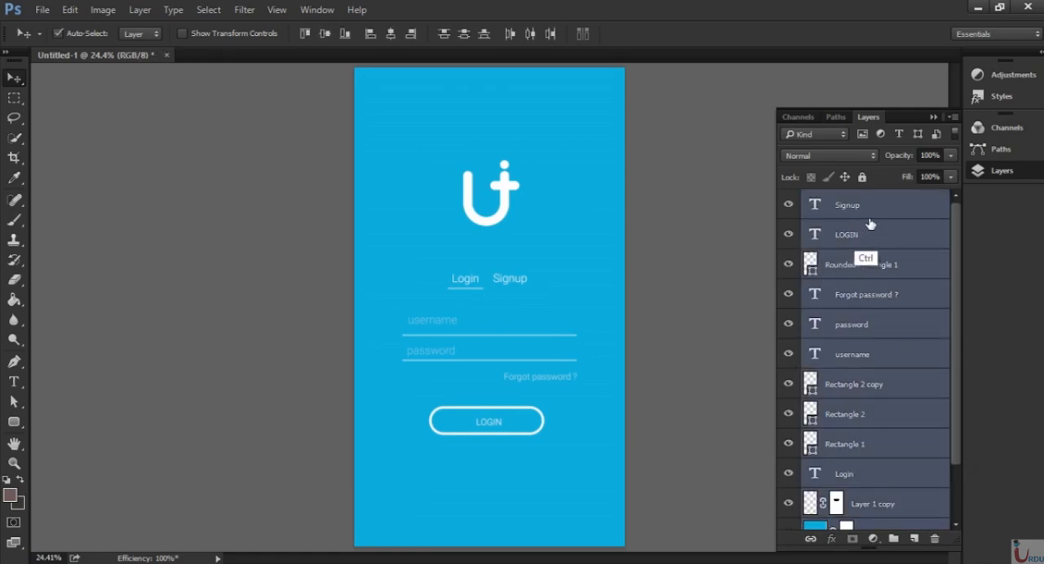
key("ctrl+g")
Rename the new group as "login screen" and collapse the Layers panel.
double_click(851, 203)
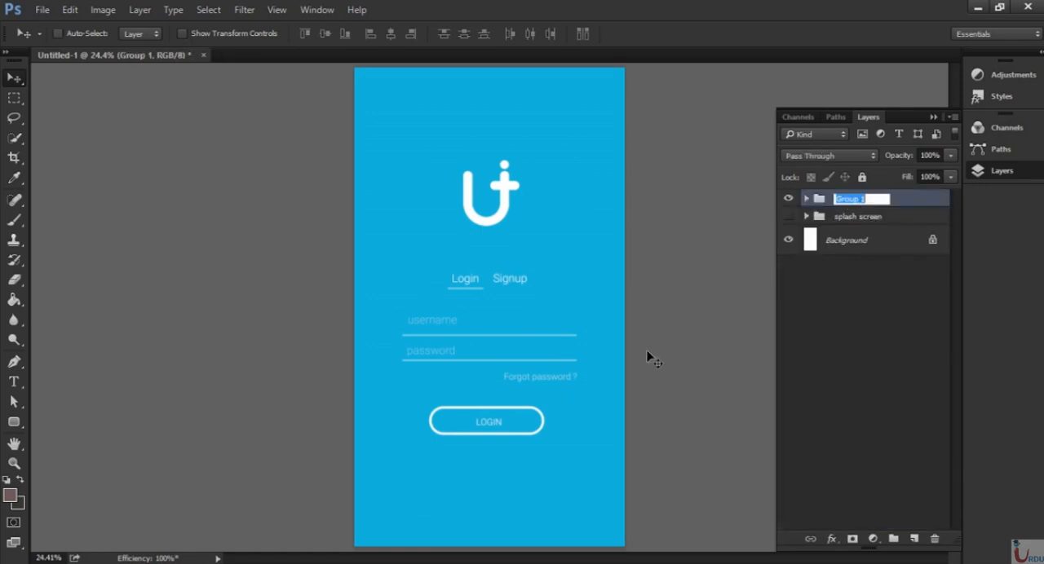
key("BackSpace")
type("login screen")
key("Return")
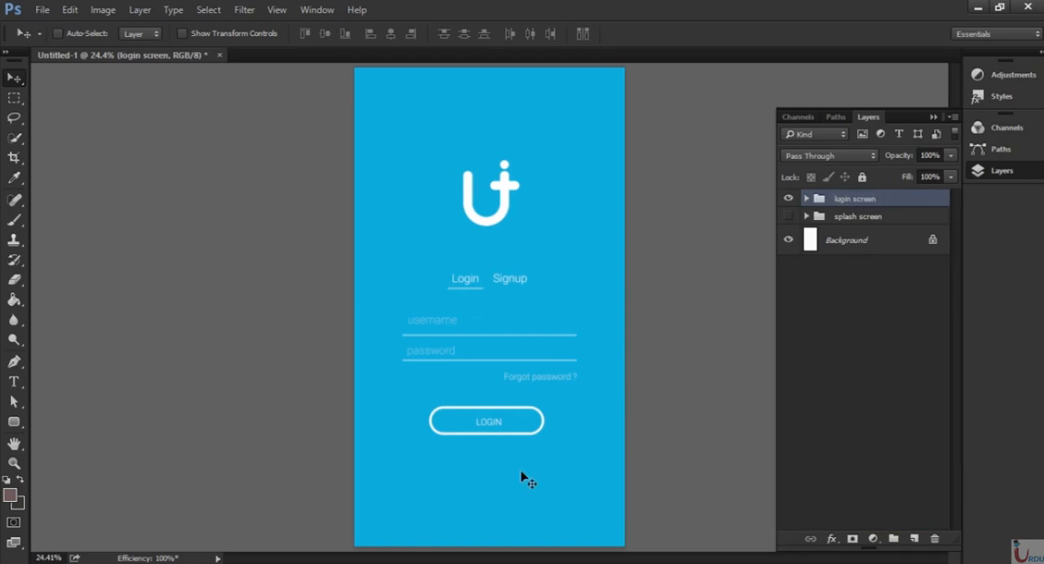
key("F7")
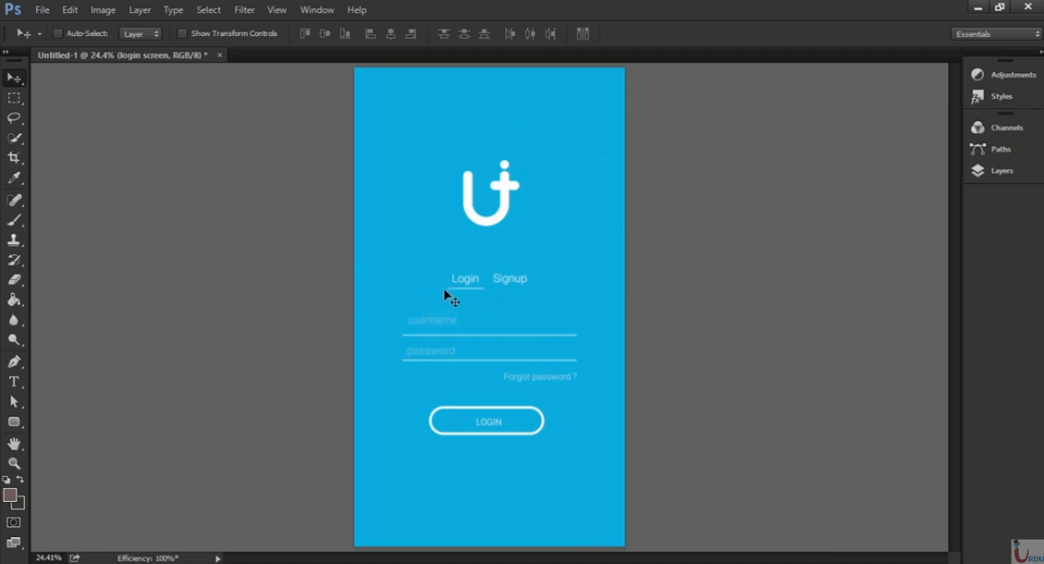
Add a white (ffffff) Solid Color fill layer above the "login screen" group.
left_click(994, 169)
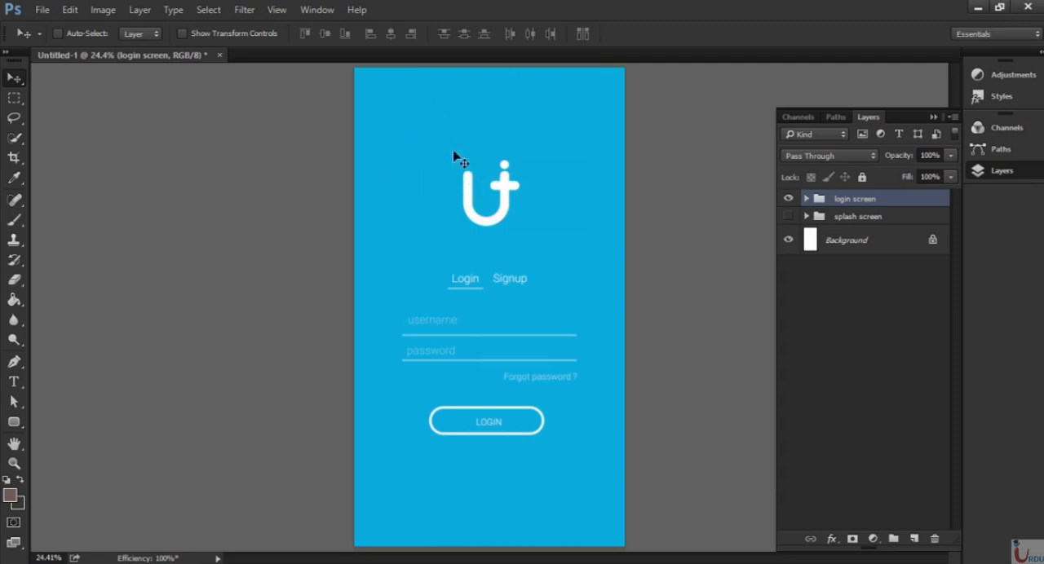
left_click(874, 540)
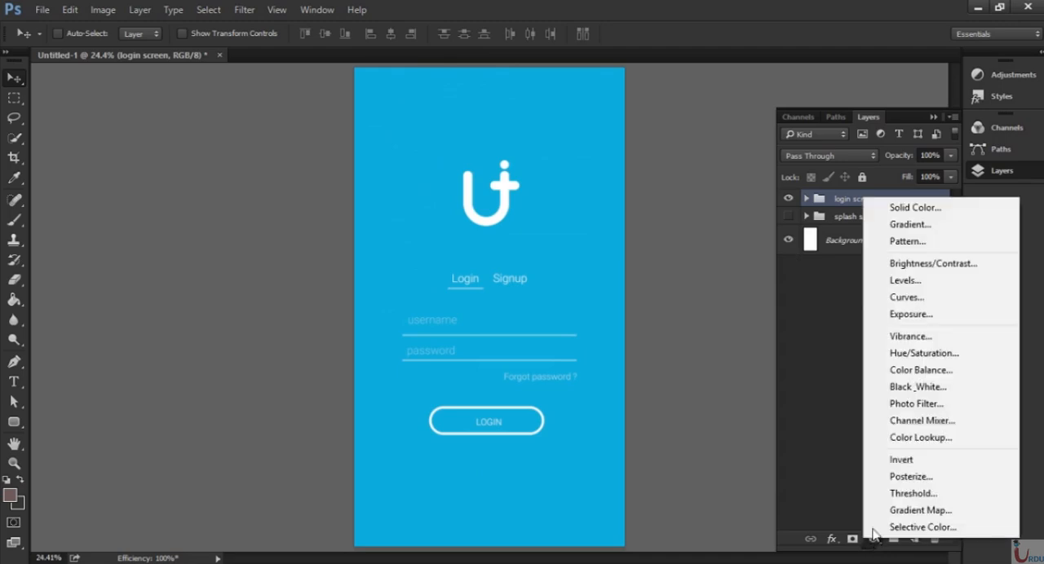
left_click(903, 208)
type("ffffff")
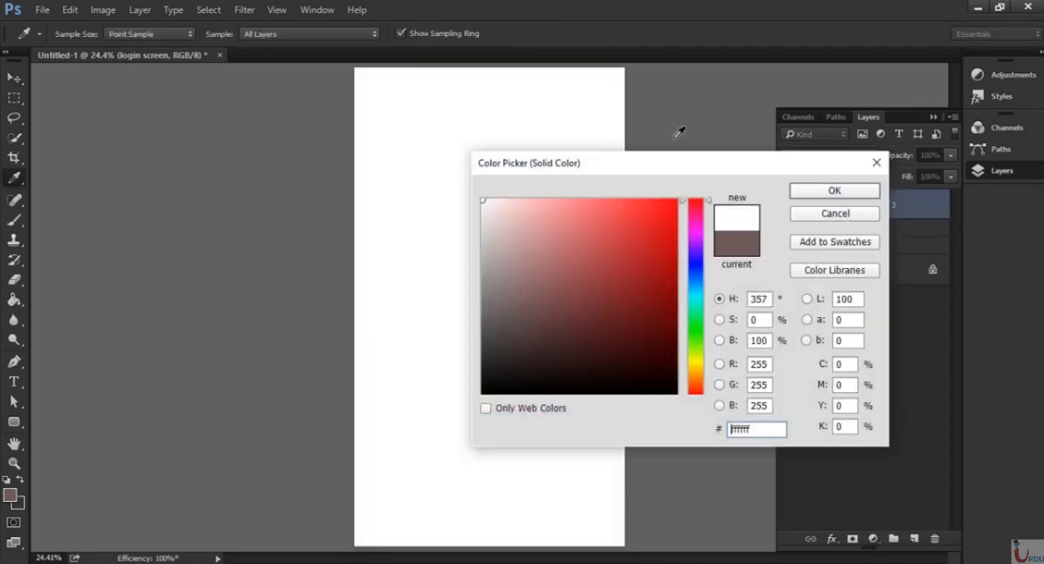
left_click(835, 190)
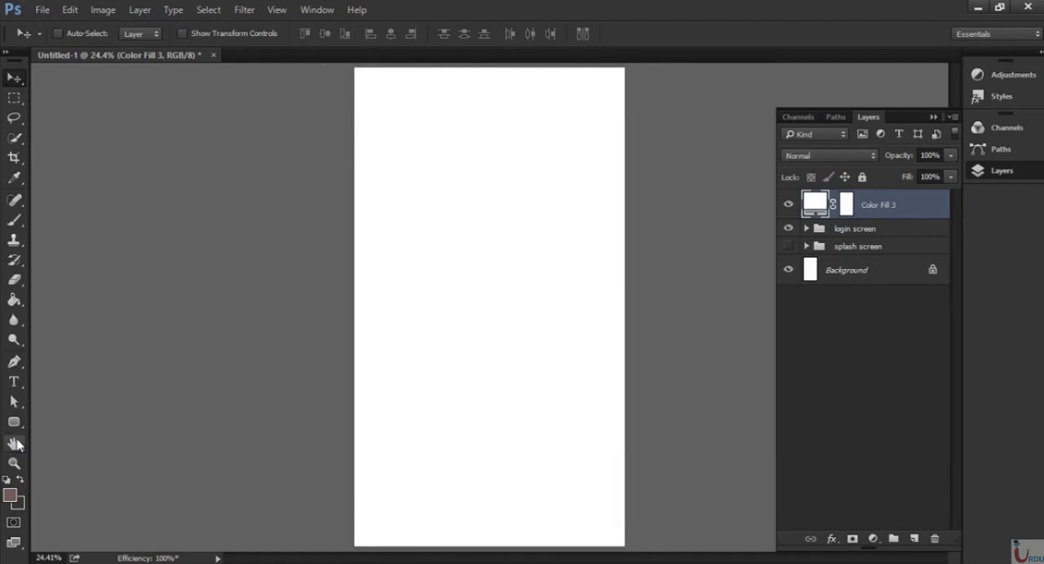
Switch to the Rectangle tool and set its shape fill color to 1bbadc.
left_click_drag(14, 421, 92, 425)
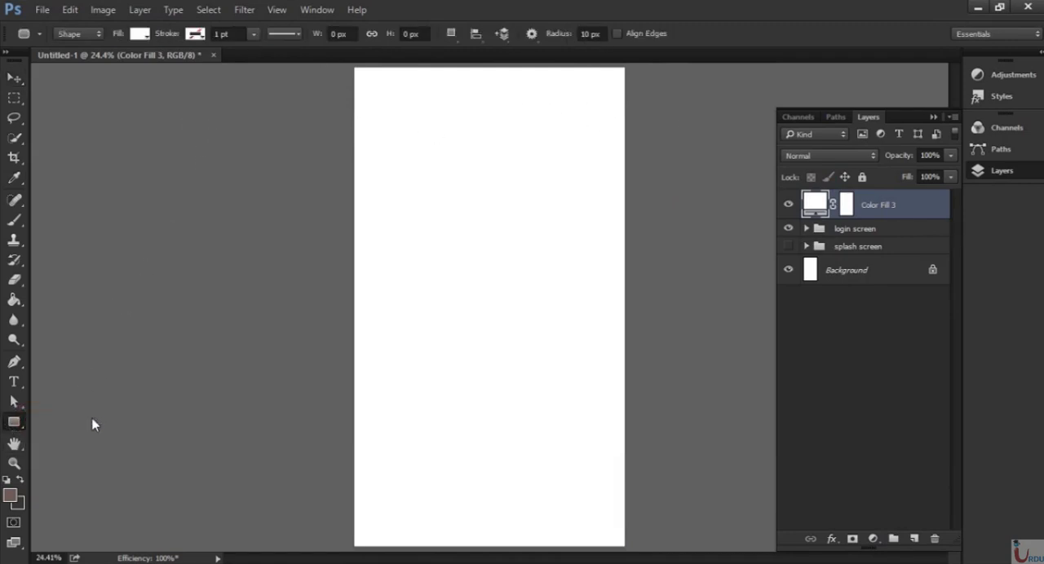
left_click(139, 36)
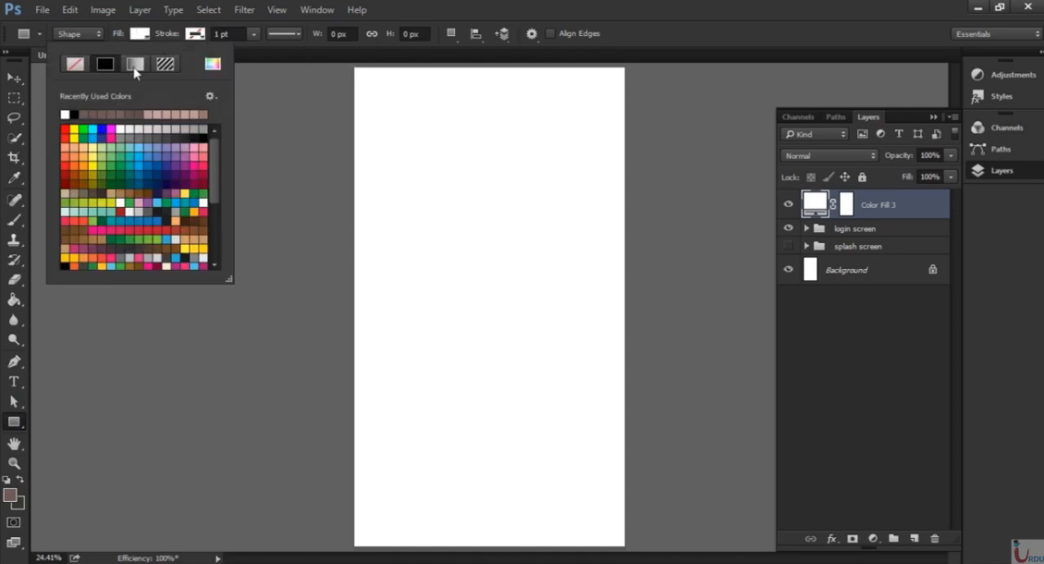
left_click(212, 65)
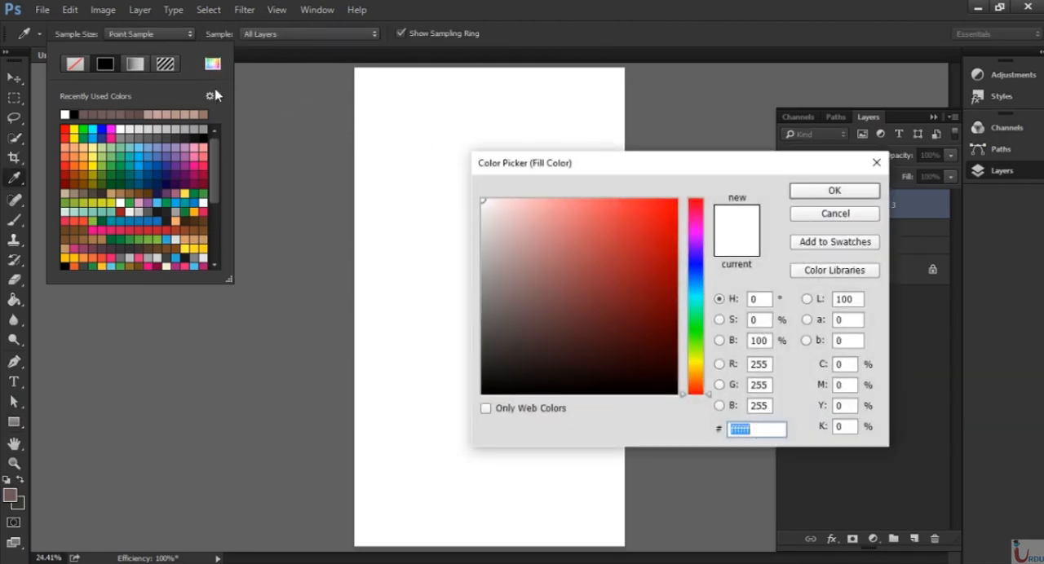
left_click_drag(687, 170, 692, 132)
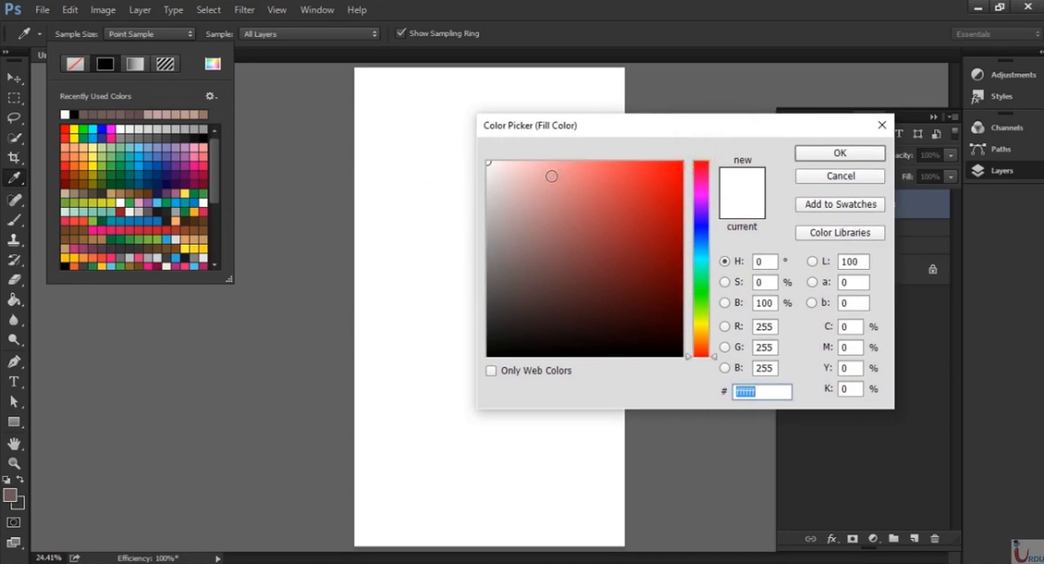
type("1bb")
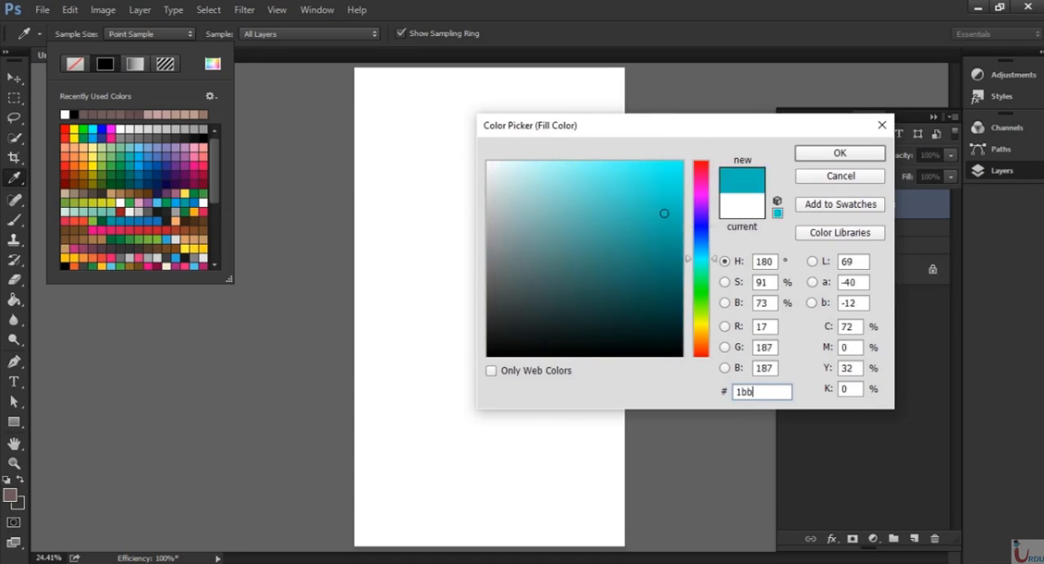
type("adc")
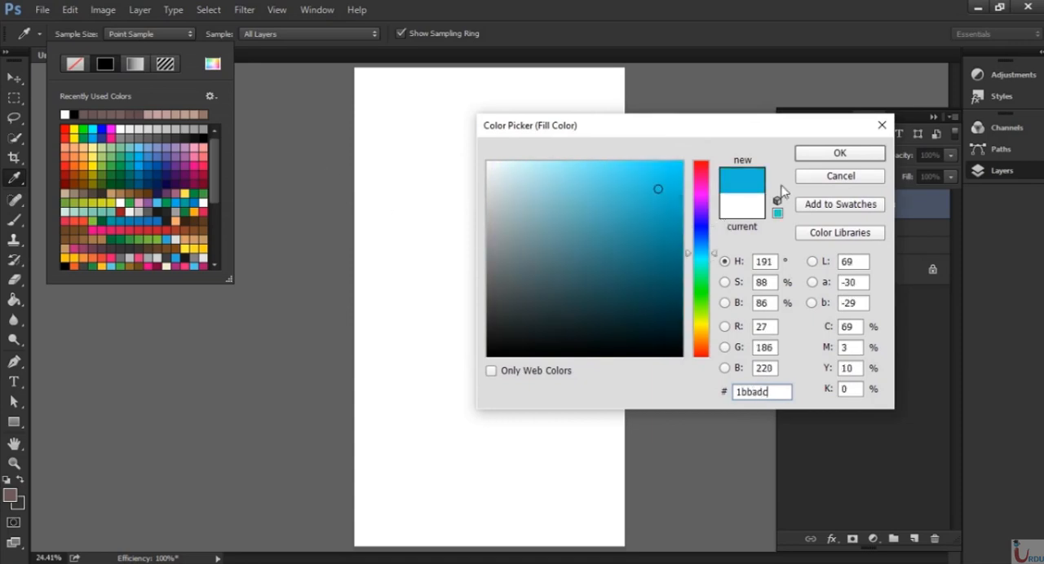
left_click(836, 154)
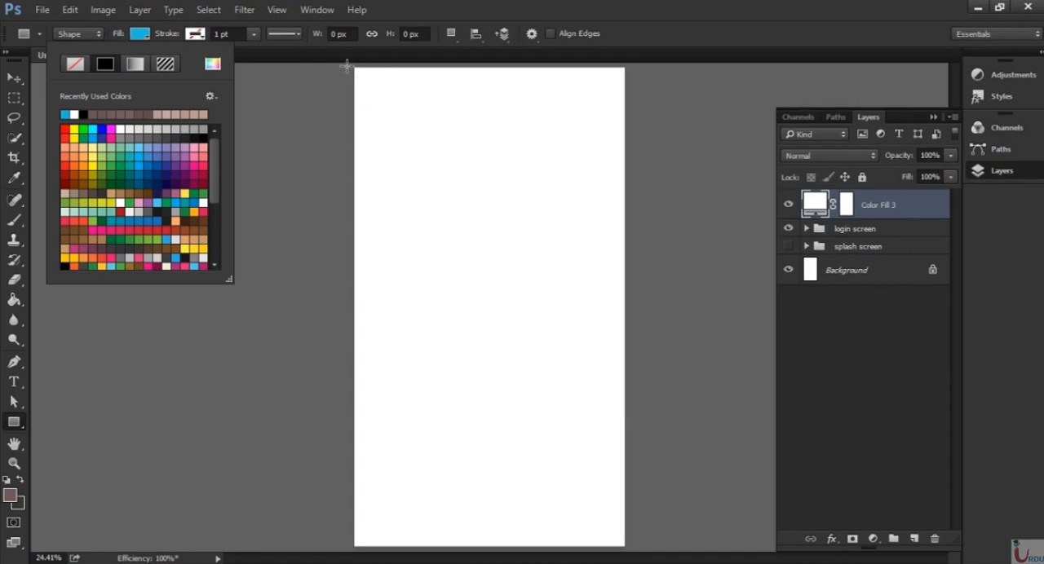
Draw a blue header rectangle about 1690 × 466 px across the canvas's upper edge and shift it upward to make the header shallower.
left_click_drag(350, 66, 663, 152)
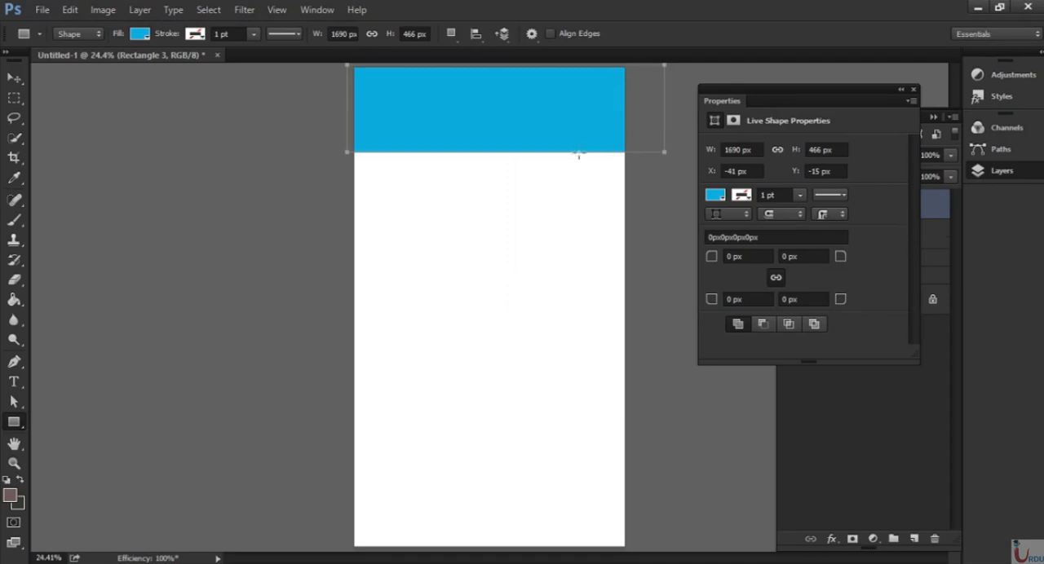
left_click(913, 88)
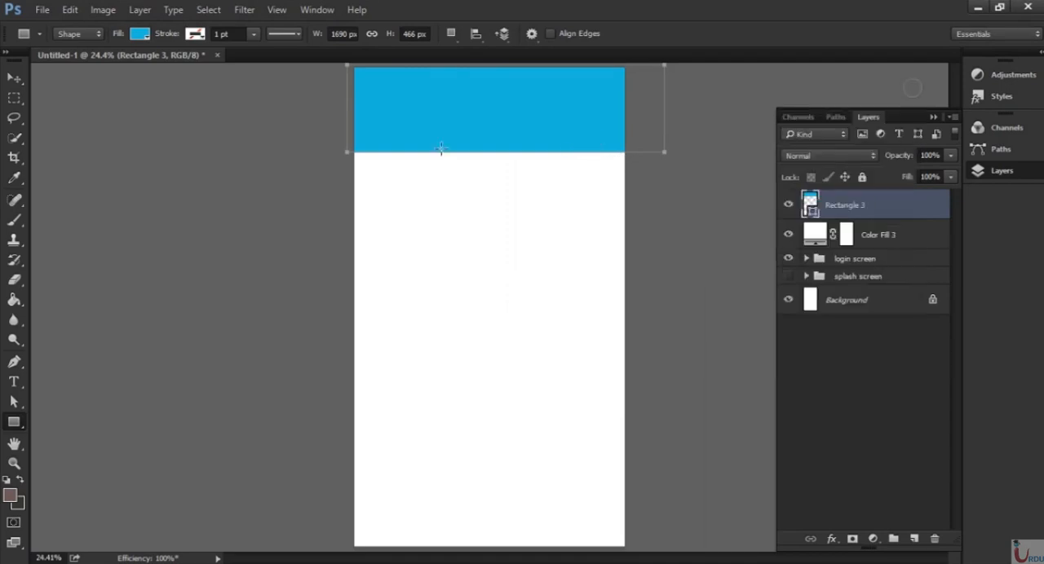
left_click(14, 79)
left_click_drag(537, 114, 546, 104)
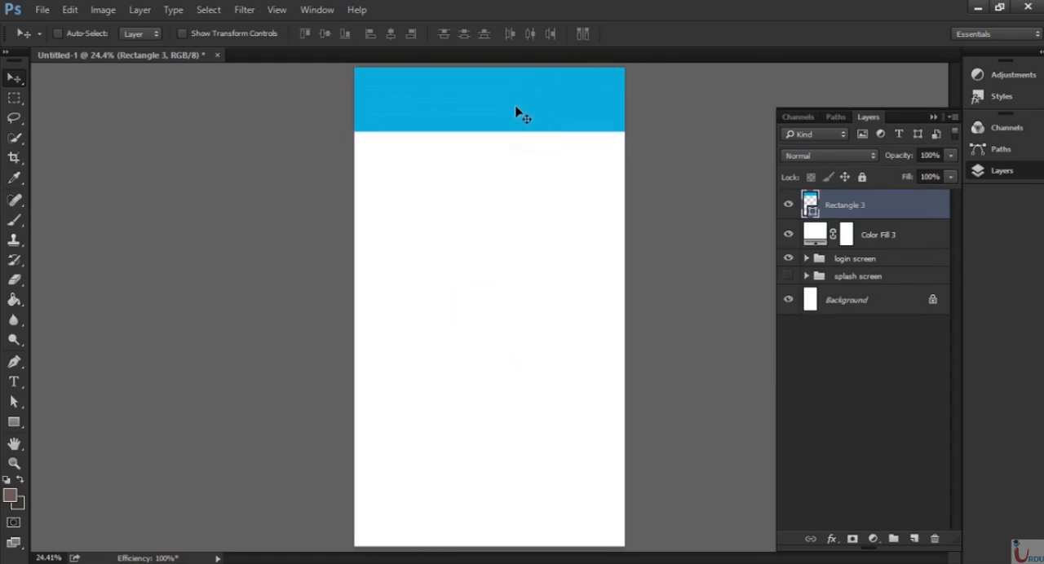
left_click_drag(514, 114, 514, 98)
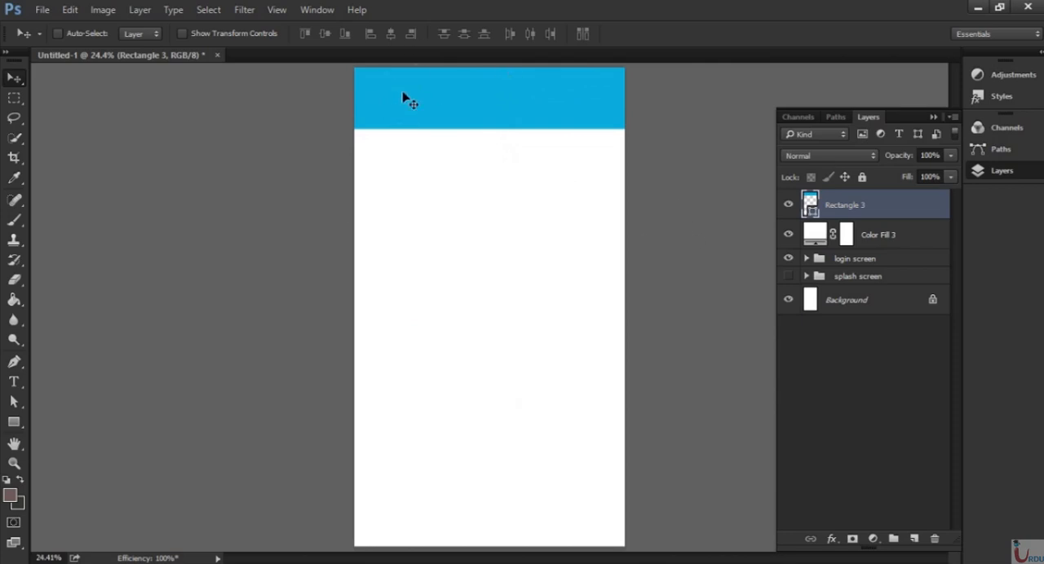
Duplicate the white logo layer from the "login screen" group, place it above all layers and move the logo onto the blue header.
left_click(806, 259)
left_click_drag(957, 339, 914, 539)
left_click_drag(915, 425, 922, 196)
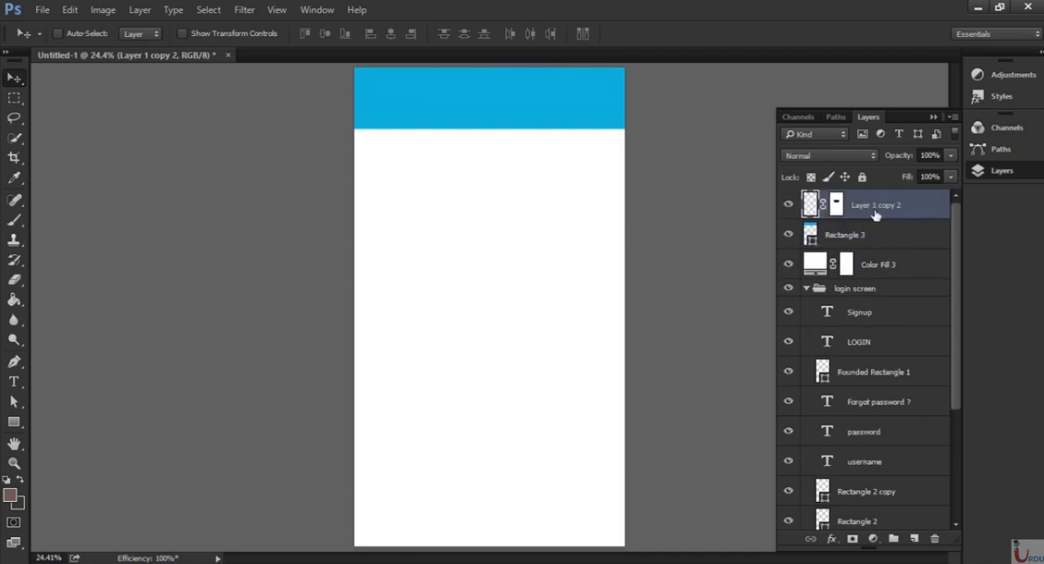
left_click_drag(491, 360, 458, 342)
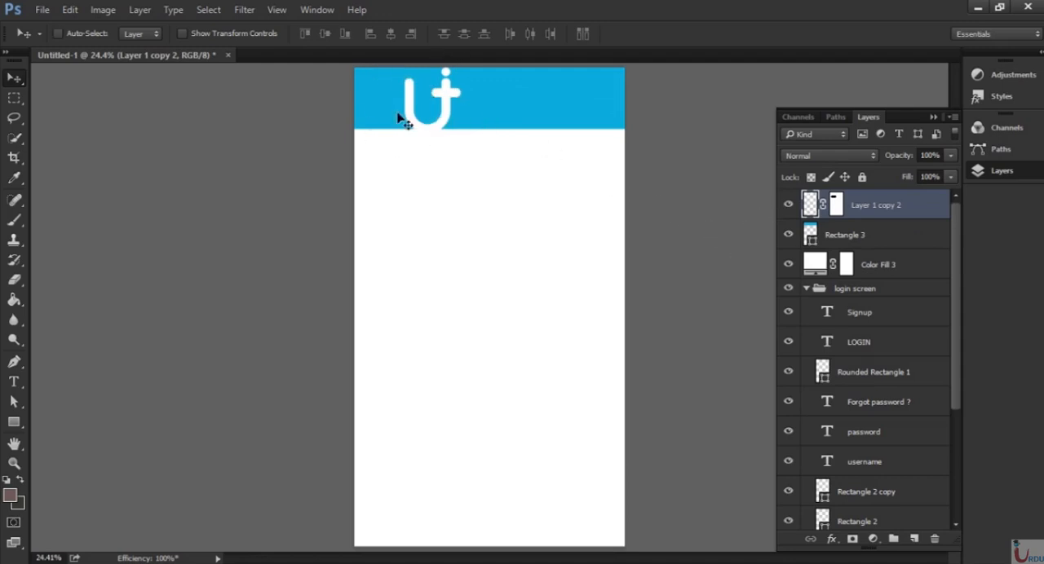
Scale the header logo down proportionally so it fits within the blue header.
key("ctrl")
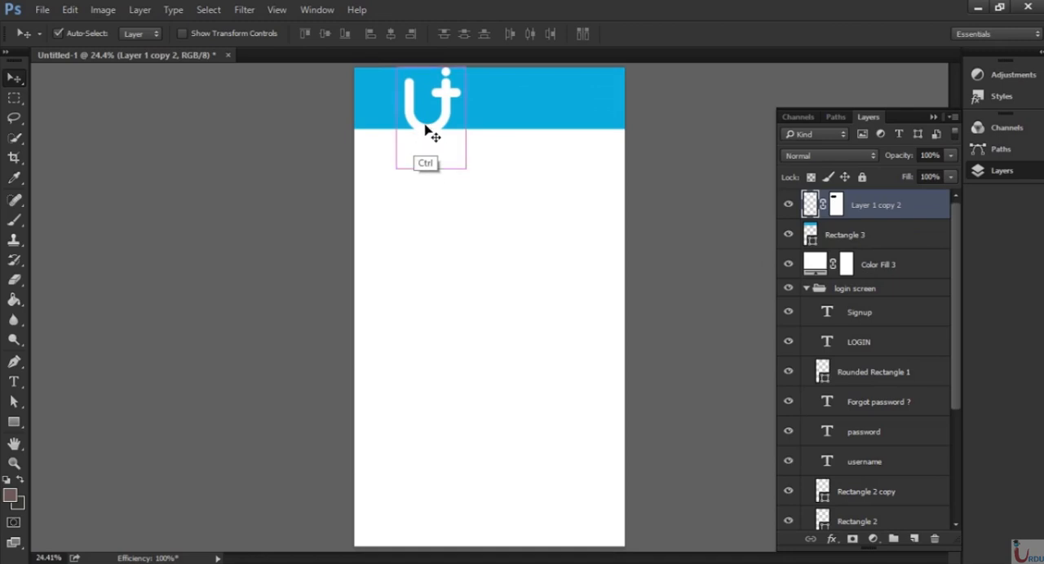
key("ctrl+t")
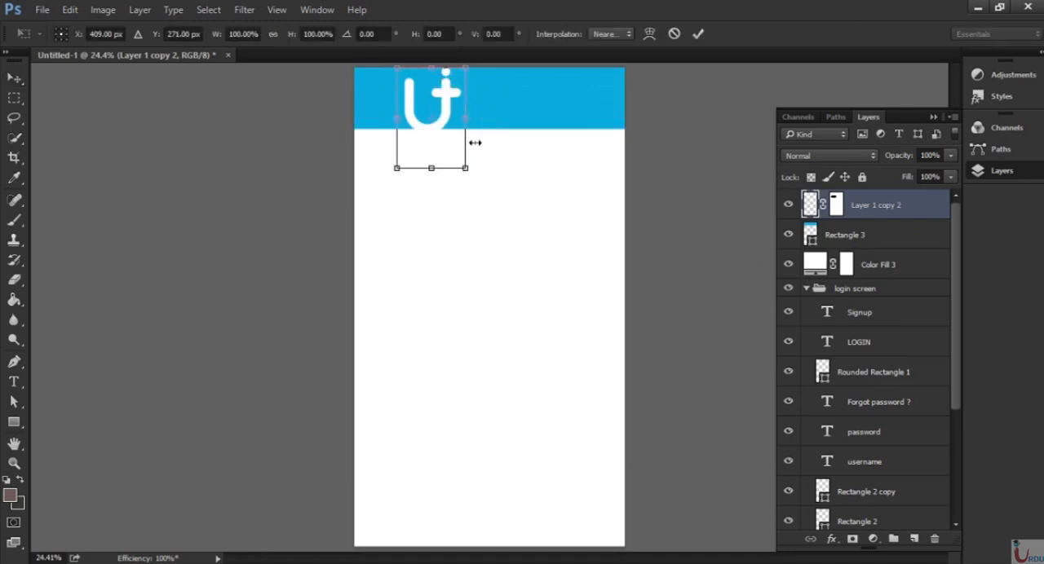
key("shift")
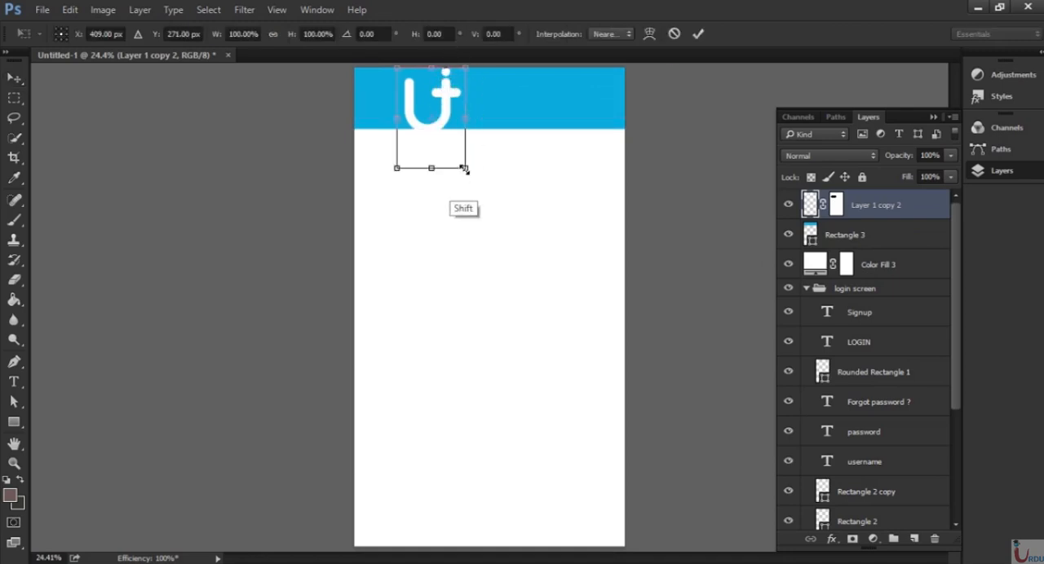
left_click_drag(462, 168, 421, 135)
key("Return")
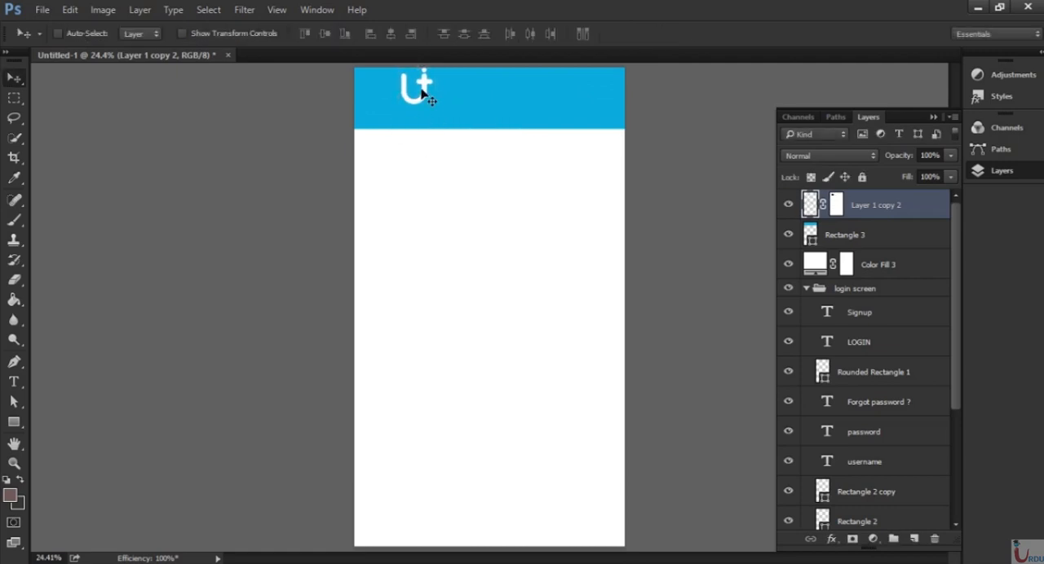
Move the logo toward the header's left side and scale it proportionally to about 79% around its center.
left_click_drag(427, 90, 408, 109)
key("ctrl+t")
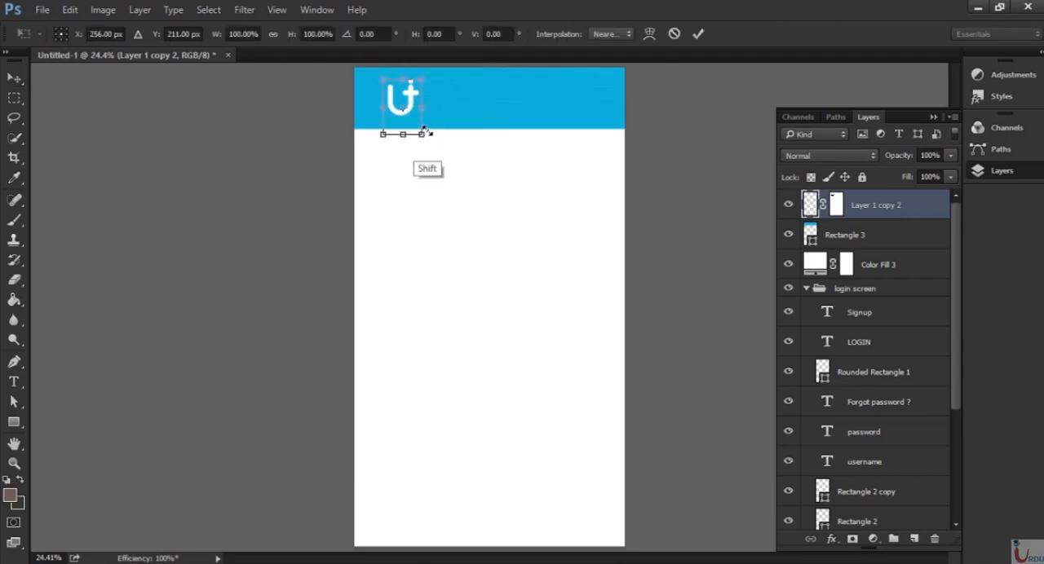
left_click_drag(420, 134, 418, 128)
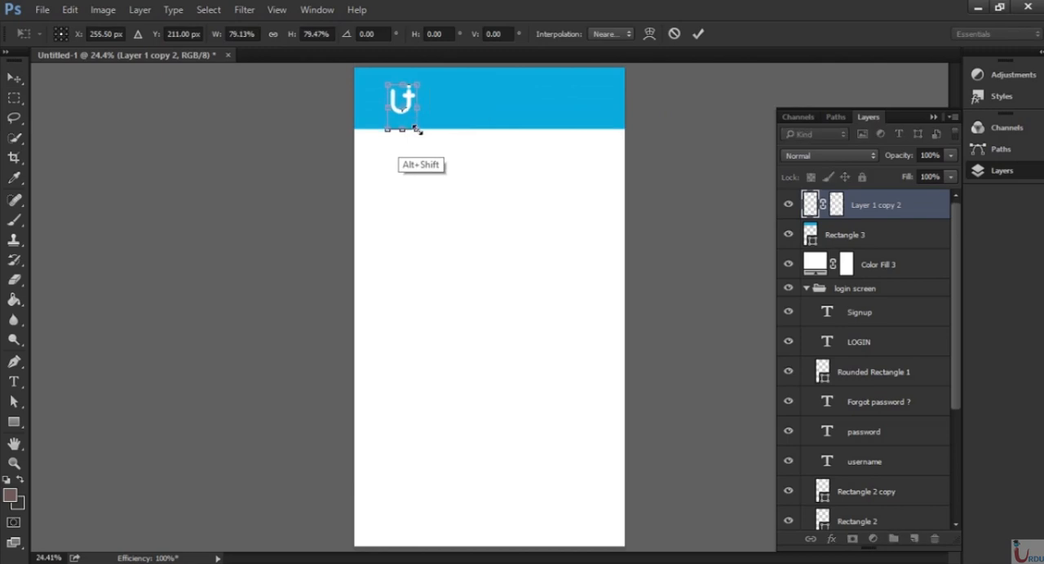
key("Return")
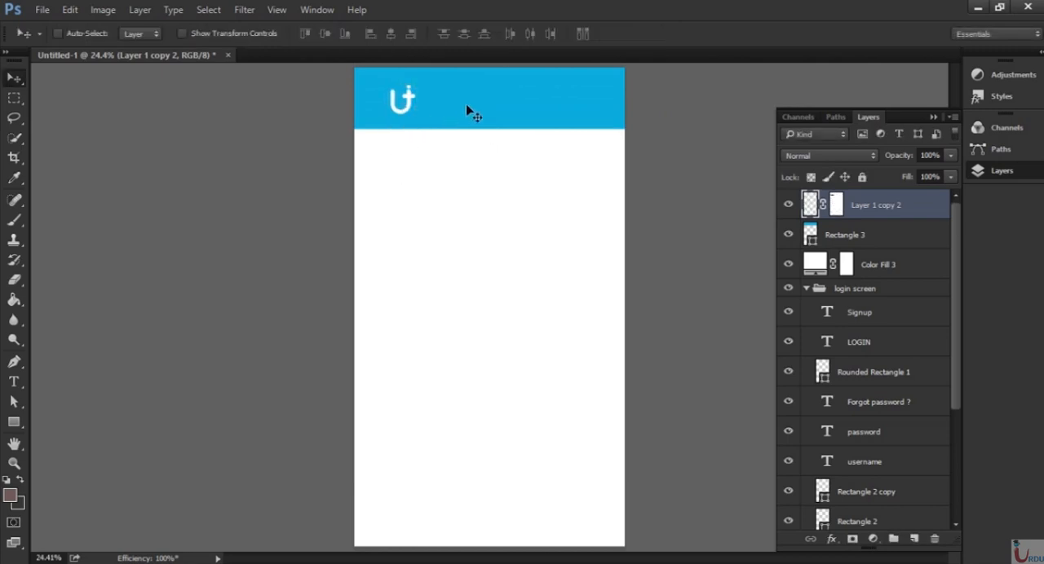
Collapse and hide the "login screen" group, and draw a thin rectangle about 133 × 13 px left of the header logo.
left_click(13, 424)
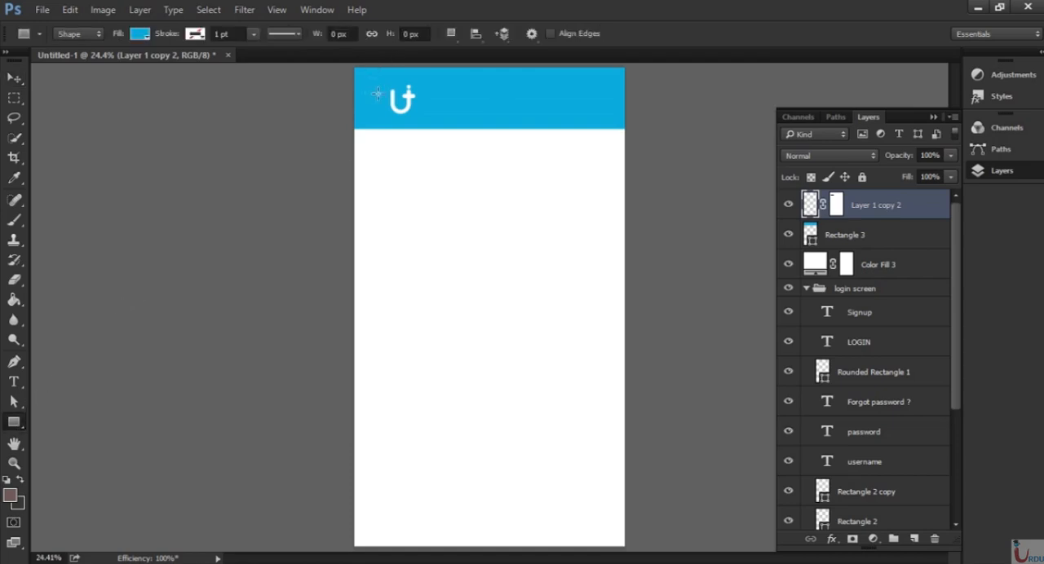
key("ctrl+plus")
key("ctrl+plus")
key("ctrl+plus")
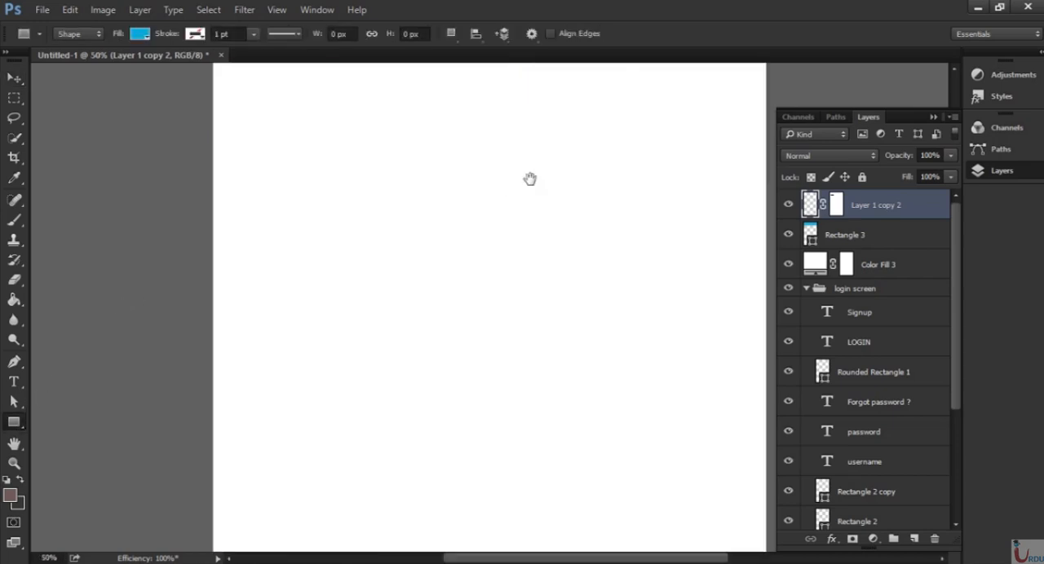
left_click_drag(530, 178, 525, 422)
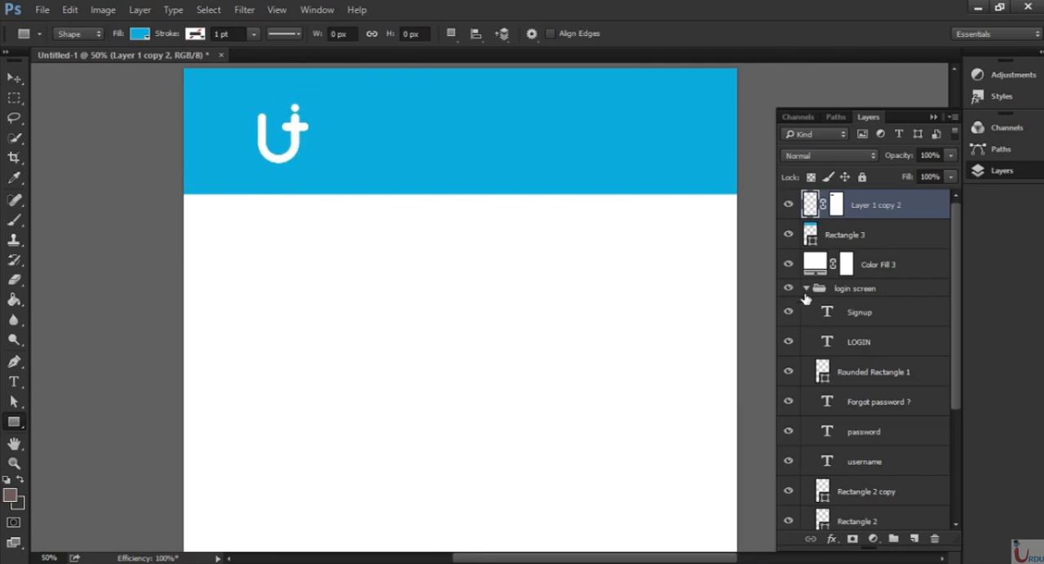
left_click(806, 289)
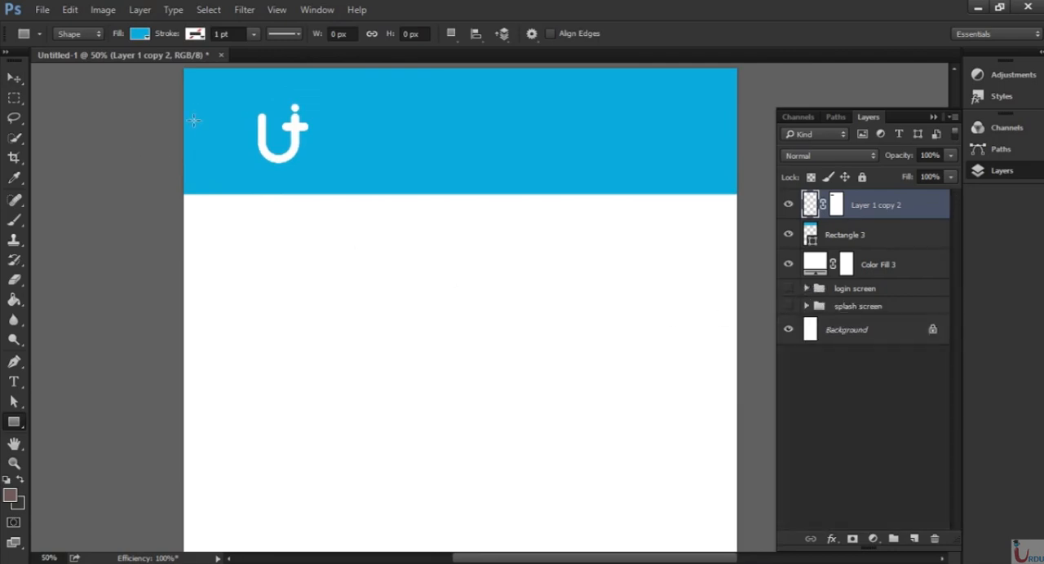
left_click_drag(196, 120, 245, 120)
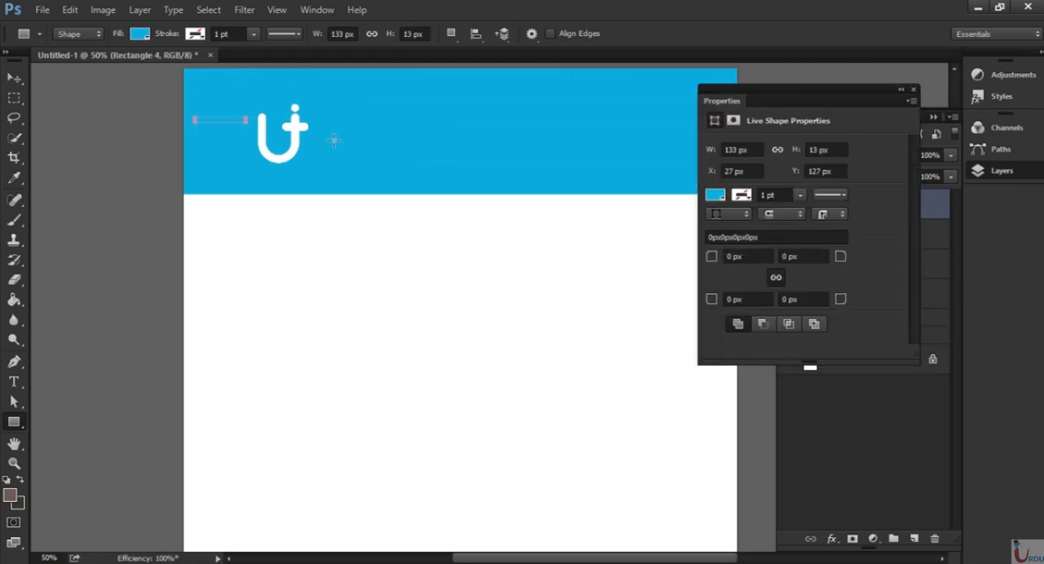
Fill the thin rectangle beside the logo with white and close its shape properties.
left_click(716, 196)
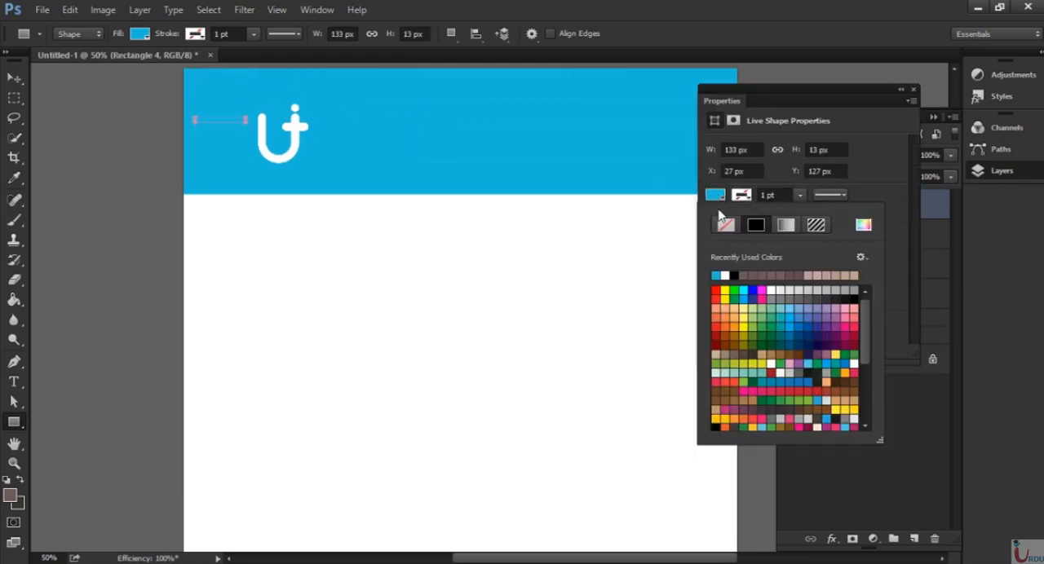
left_click(727, 276)
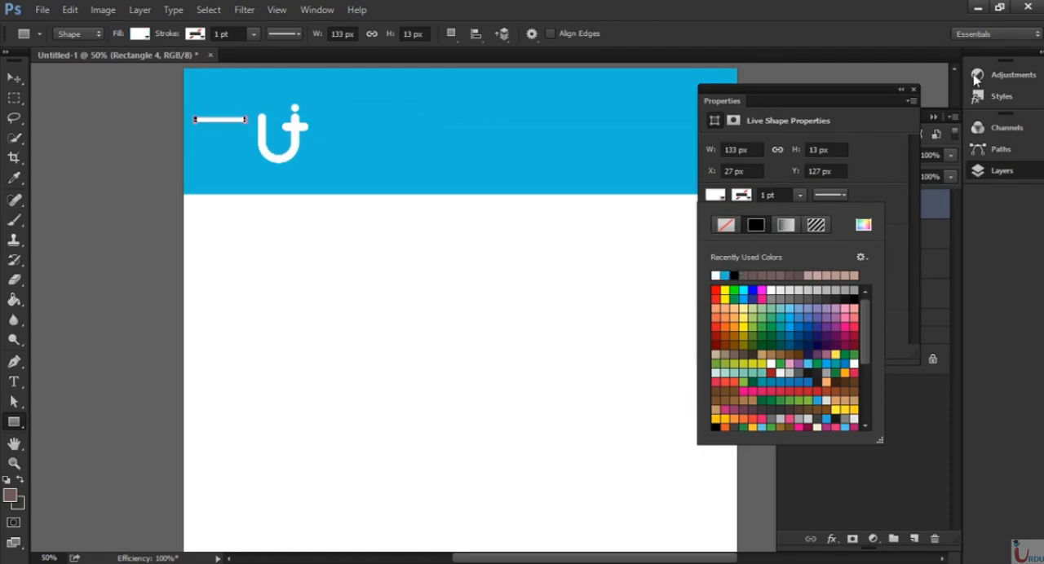
left_click(914, 91)
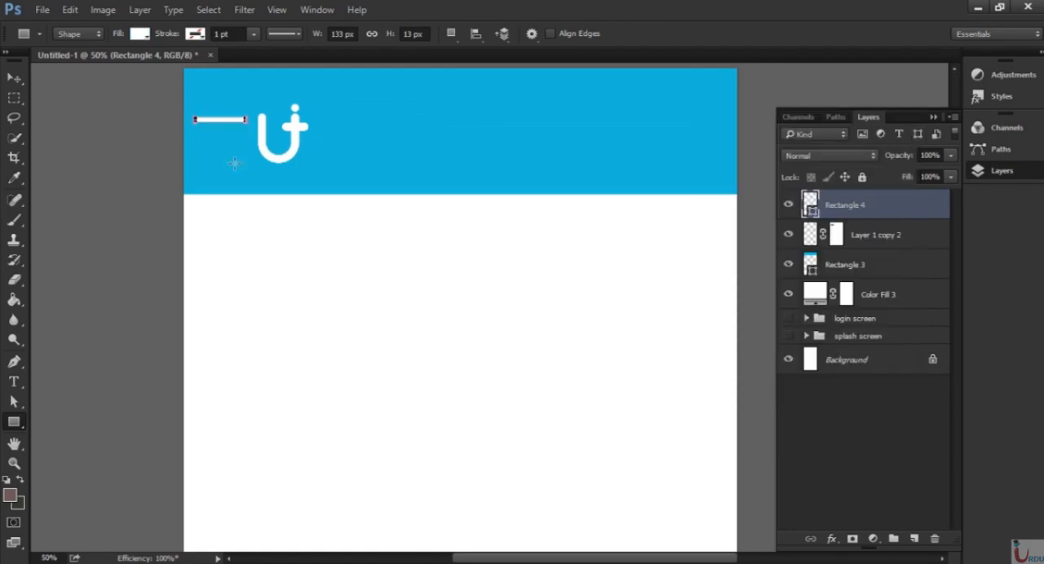
Narrow the white bar to about 83% of its width, keeping its left end in place.
left_click(14, 79)
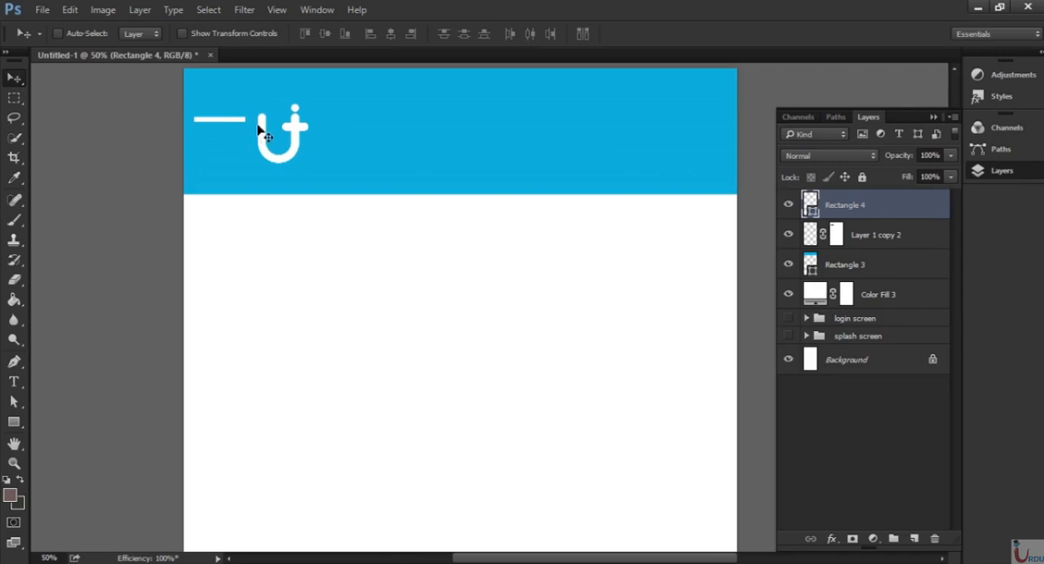
key("ctrl+t")
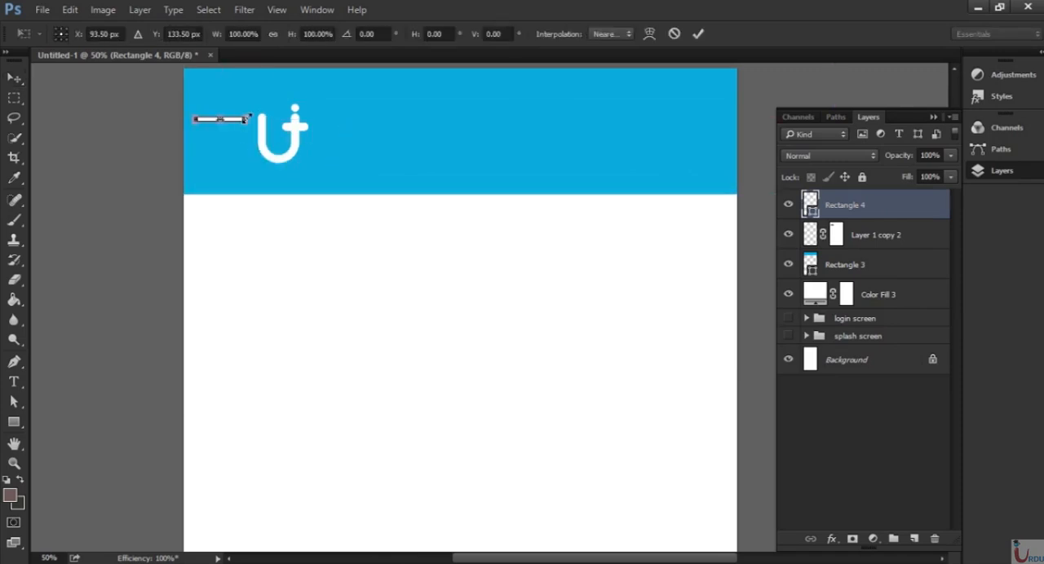
left_click_drag(247, 119, 237, 119)
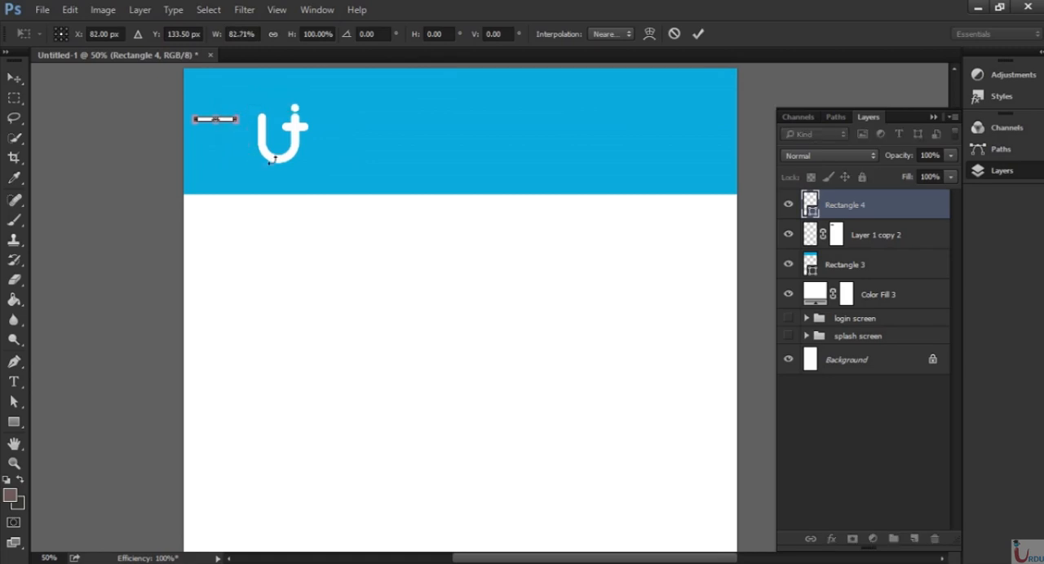
key("Return")
Duplicate the white bar layer twice and move the first copy down to form a second bar just below the original.
left_click_drag(909, 214, 914, 539)
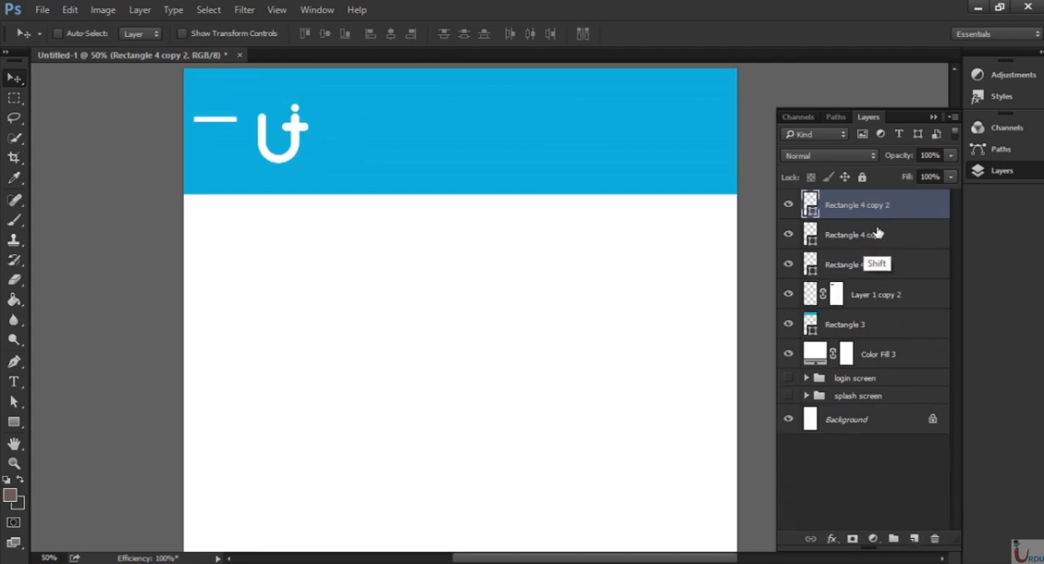
left_click(869, 238, "shift")
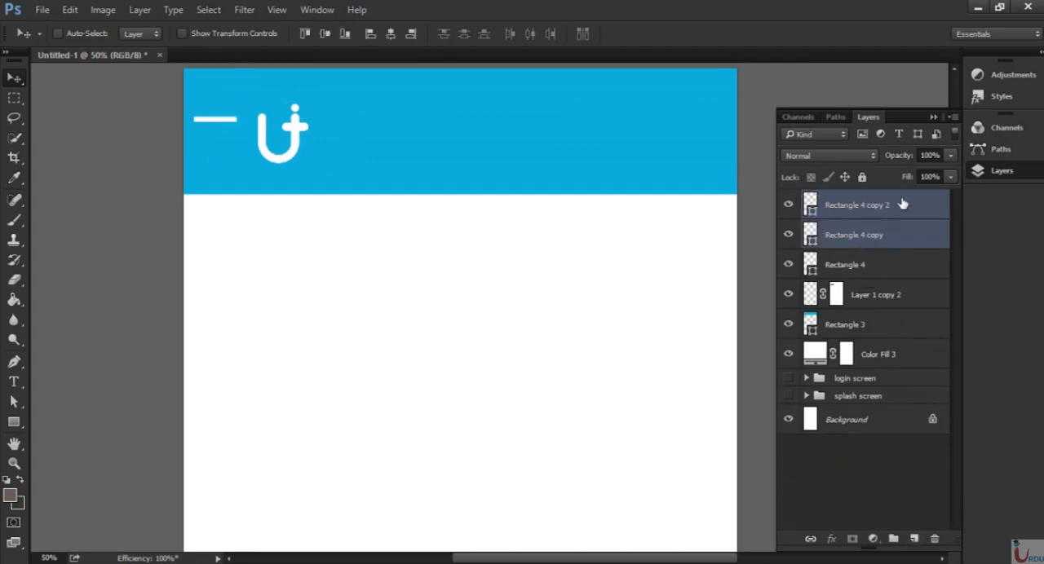
left_click(897, 208)
left_click(874, 237)
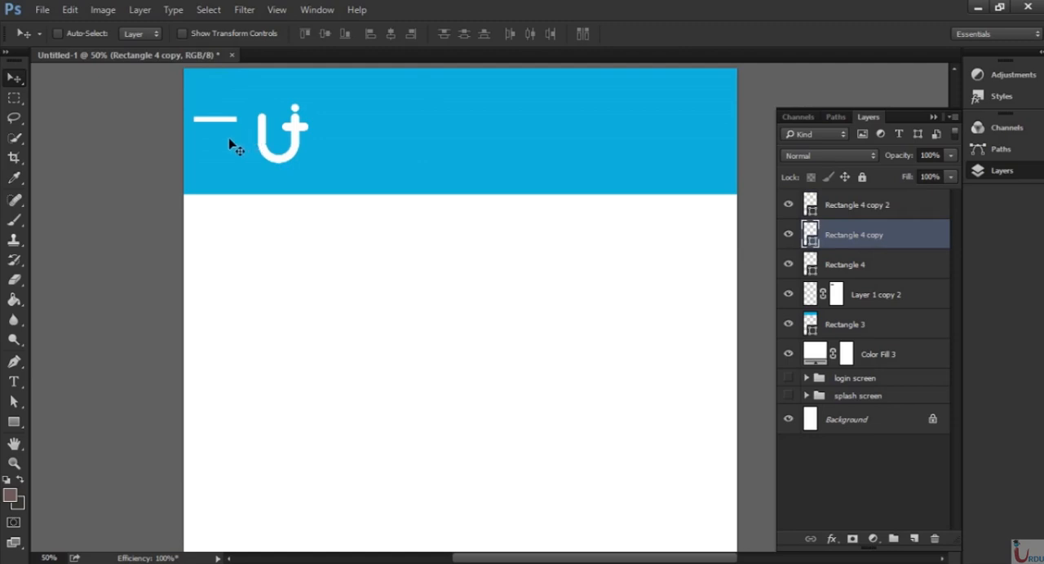
left_click_drag(213, 112, 212, 114)
key("shift+Down")
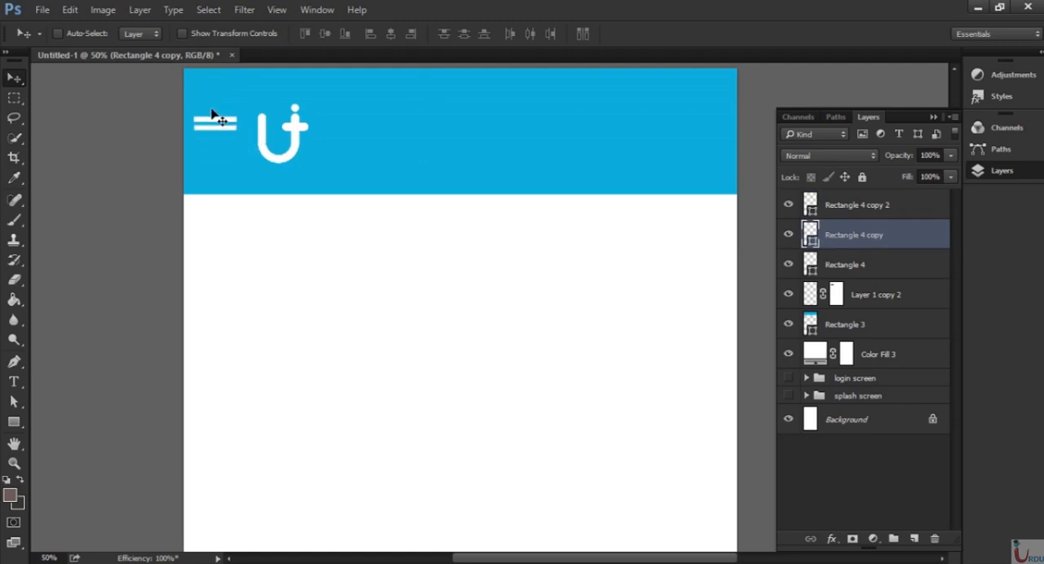
Lower the second bar slightly and move the other copy down below it, forming an evenly spaced three-bar menu icon.
key("shift+Down")
left_click(903, 212)
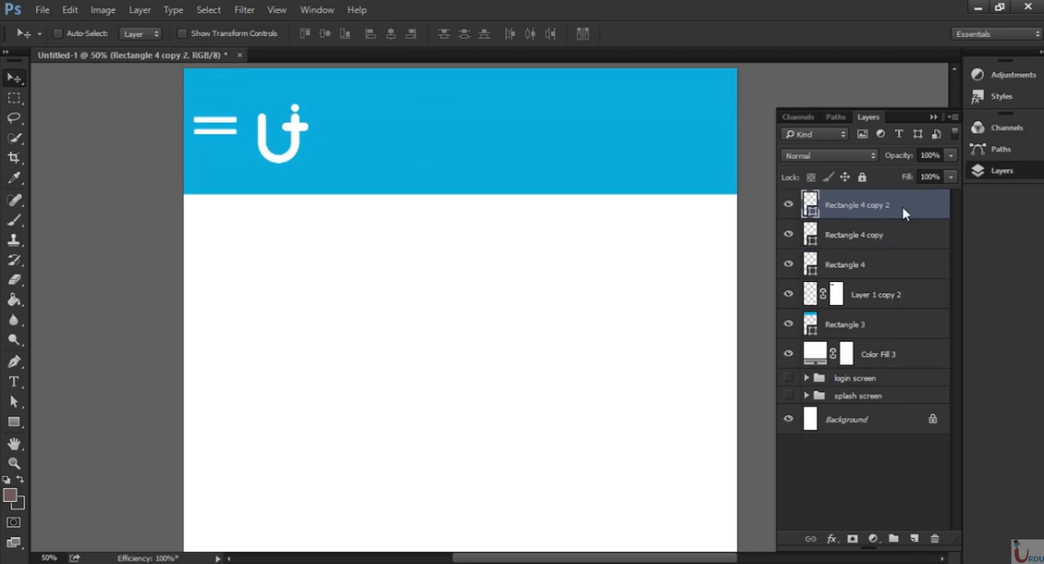
key("shift+Down")
key("shift+Down")
key("shift+Down")
key("shift+Down")
key("shift+Down")
key("shift+Down")
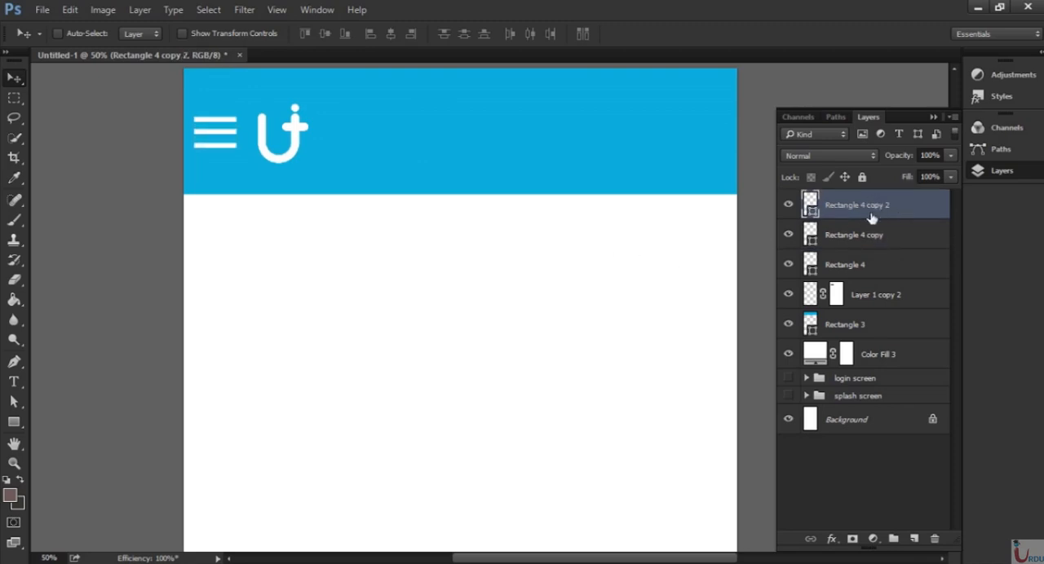
Reposition the three menu bars together beside the logo, and shift the bars and logo slightly right, away from the header's left edge.
left_click(879, 268, "shift")
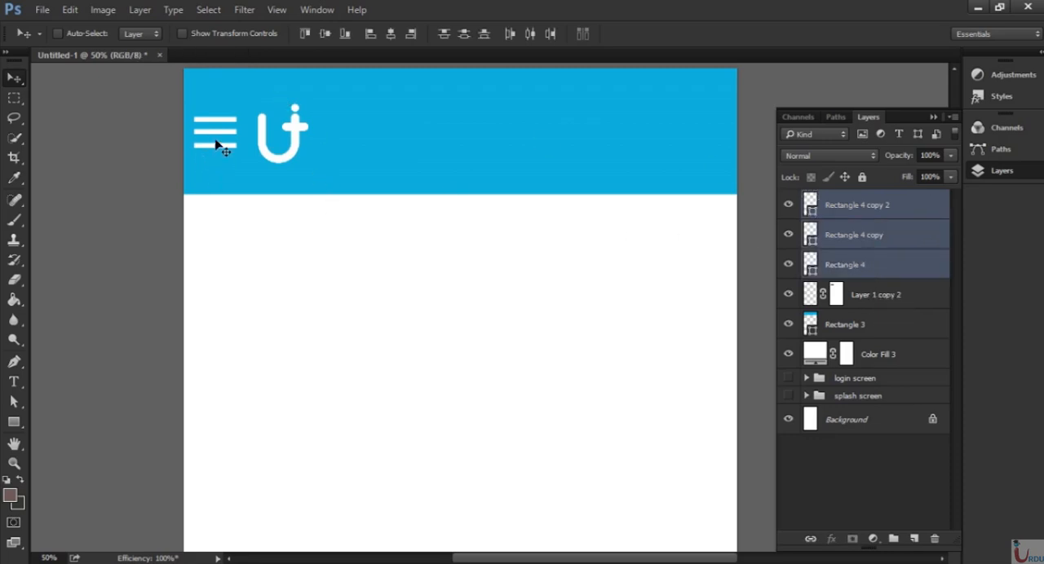
left_click_drag(216, 144, 211, 146)
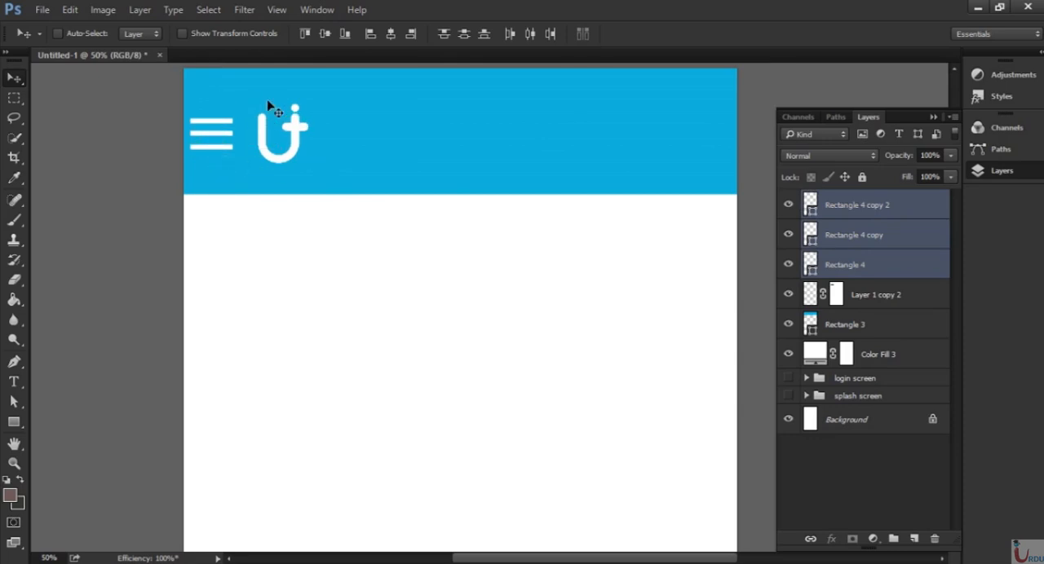
key("ctrl+minus")
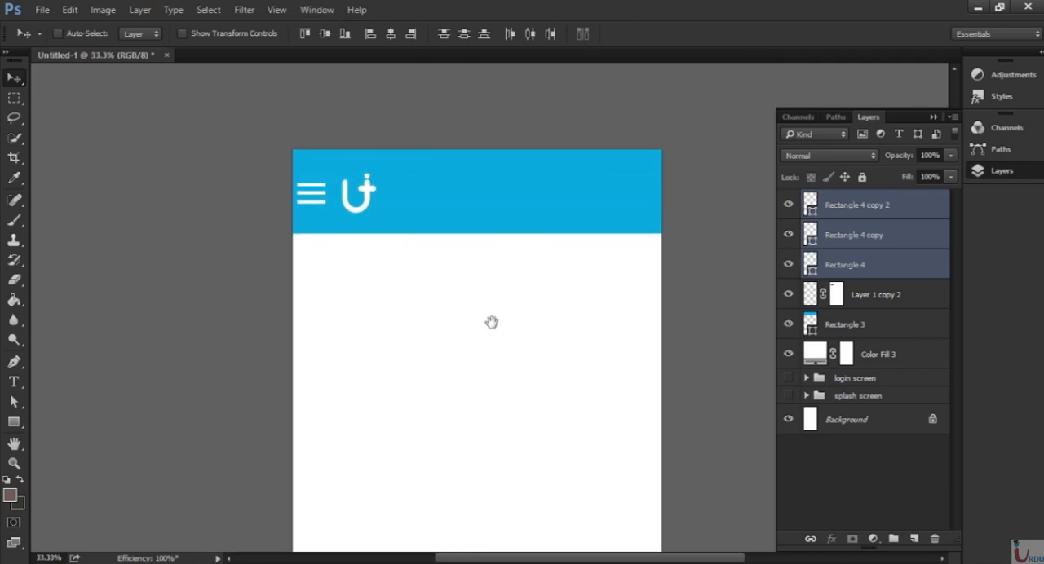
left_click_drag(492, 321, 453, 231)
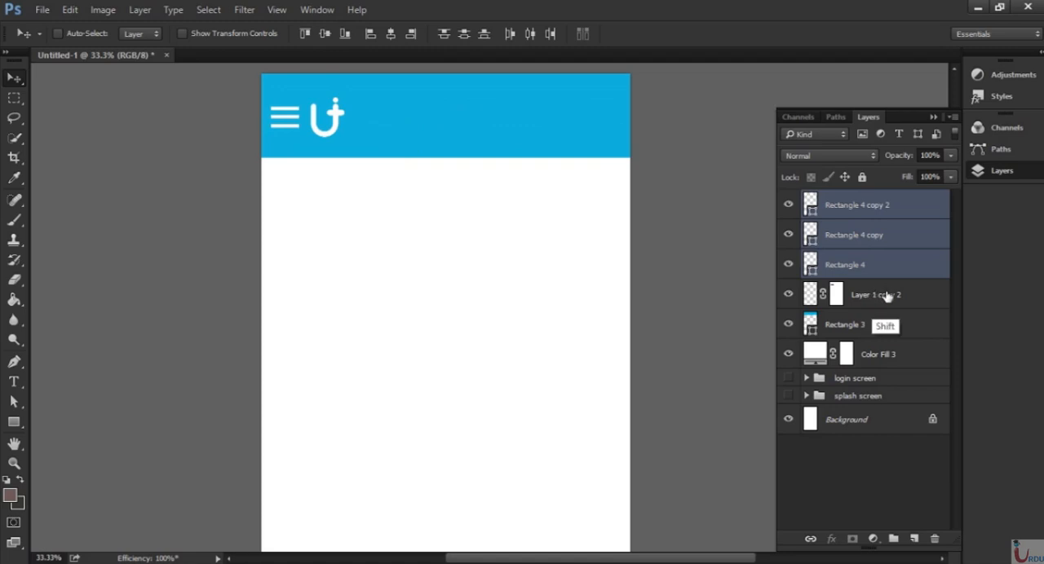
left_click(861, 300, "shift")
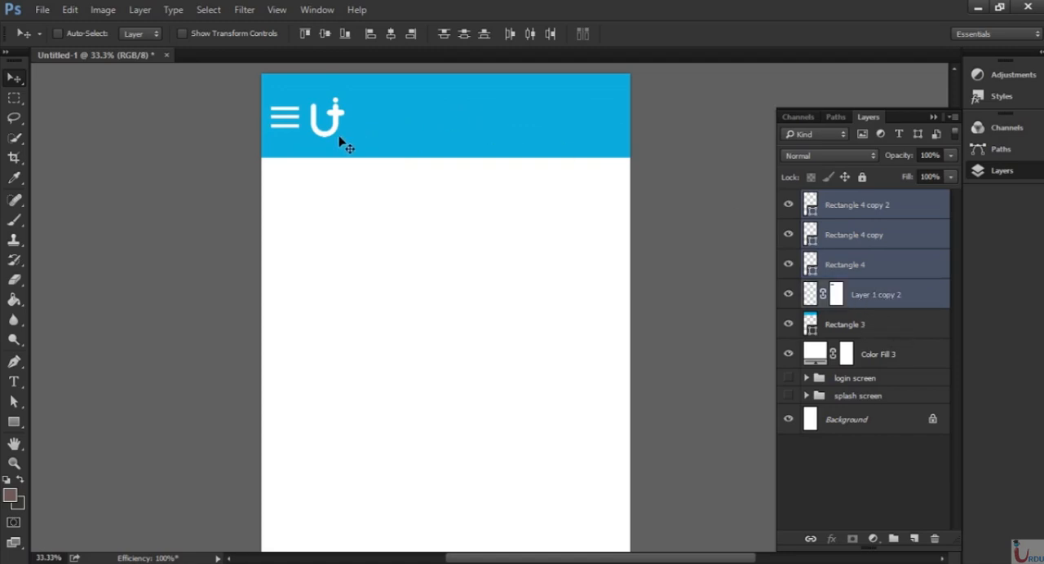
left_click_drag(345, 140, 353, 134)
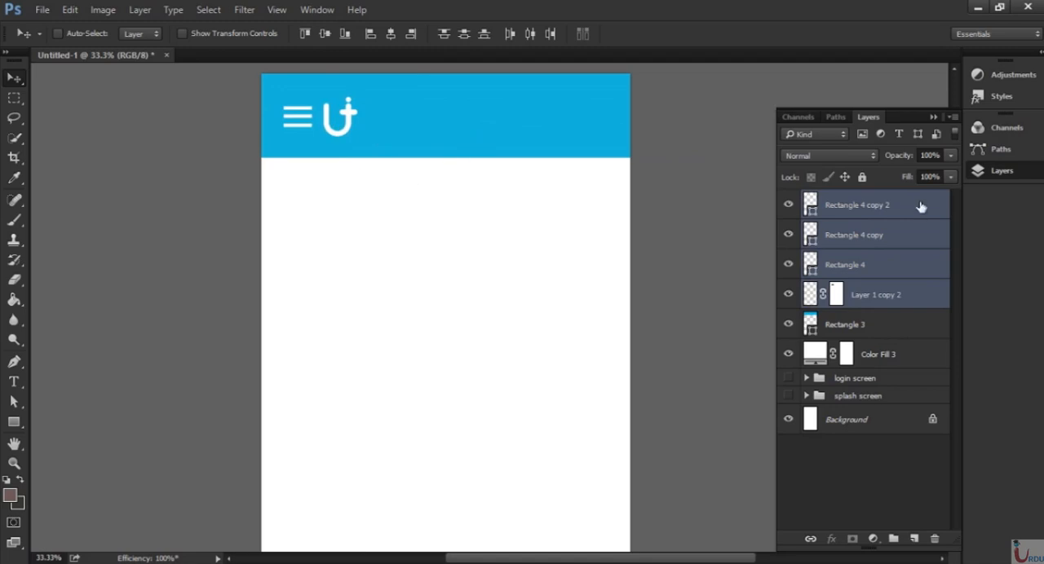
Add the text "Latest Uploads" in Roboto Light at 87 pt just below the blue header.
left_click(860, 206)
key("t")
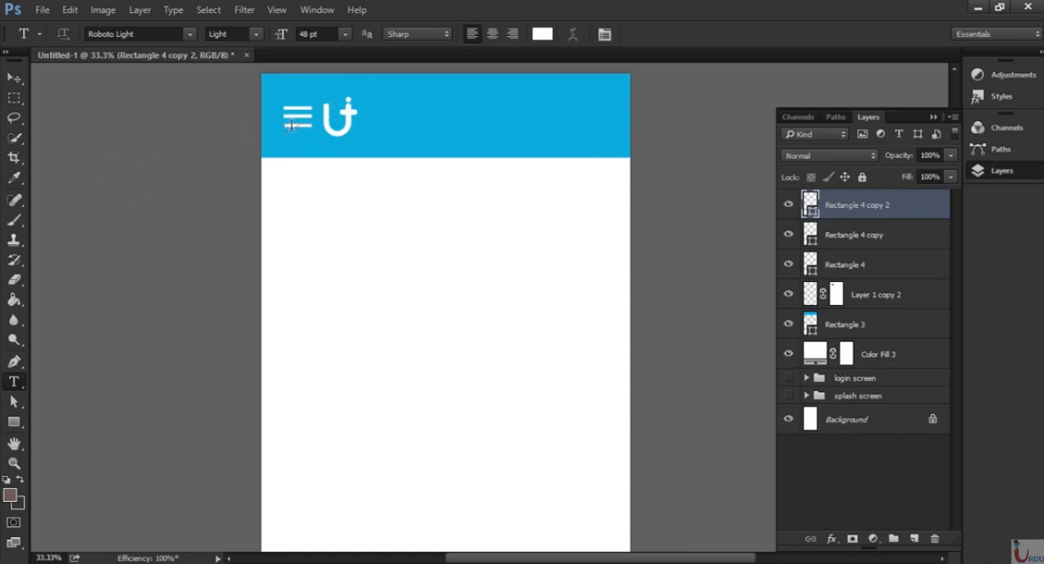
left_click(318, 35)
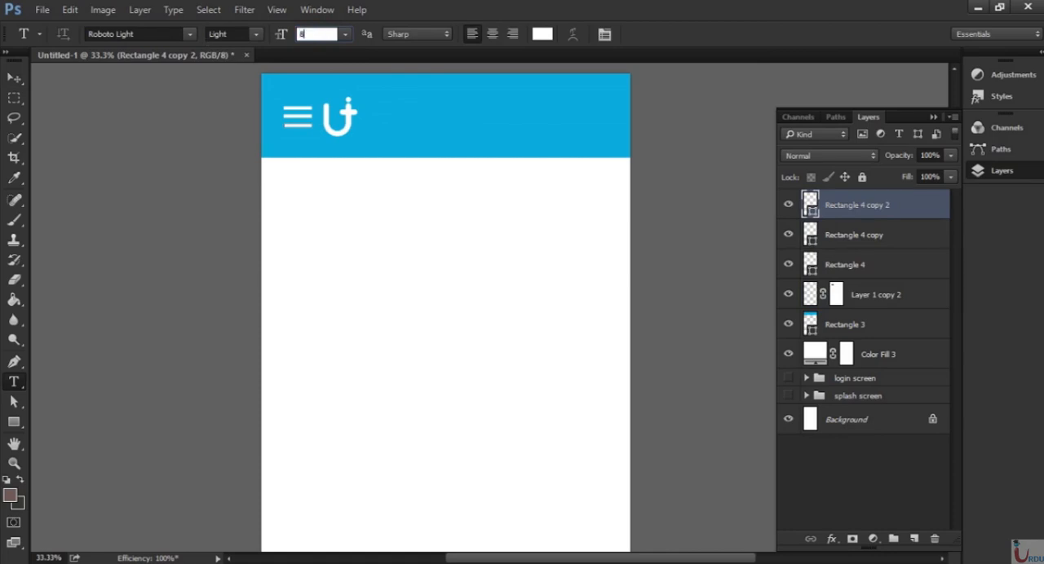
type("87")
left_click(306, 186)
type("set")
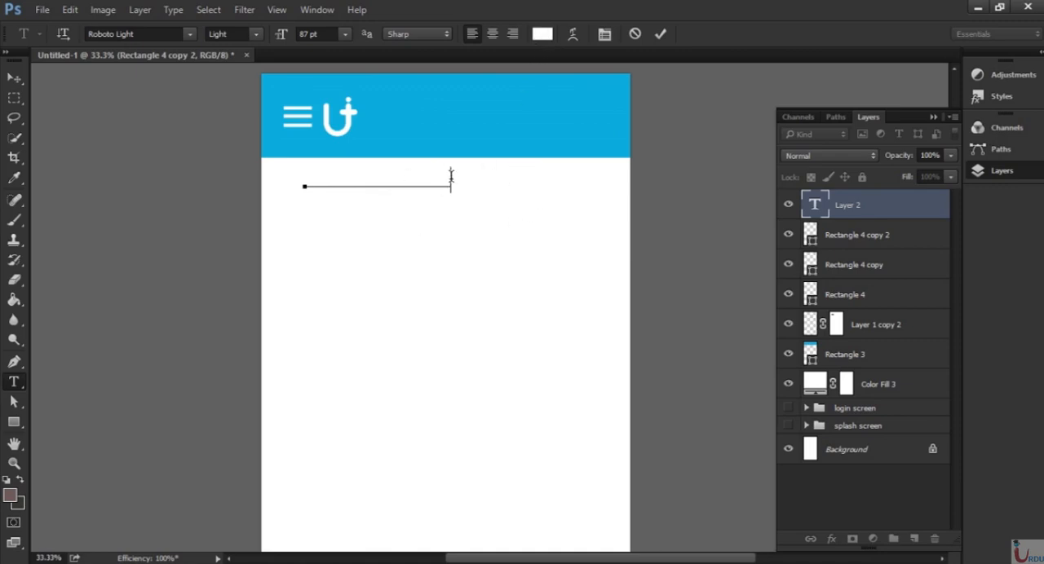
Recolour the "Latest Uploads" text grey and move it so its left edge lines up with the menu icon.
left_click_drag(447, 179, 274, 184)
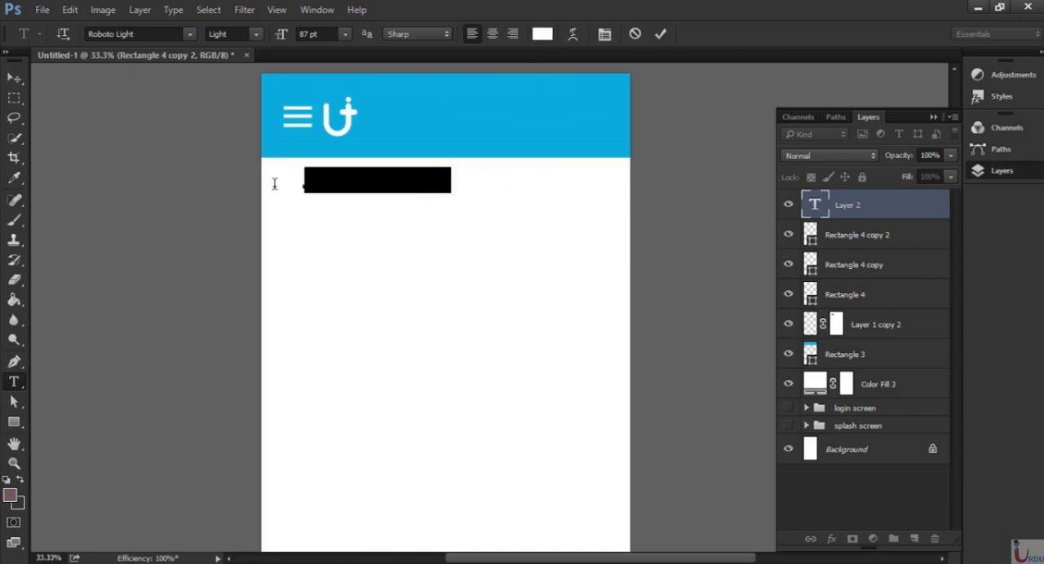
left_click(542, 34)
left_click_drag(571, 277, 482, 272)
left_click(839, 154)
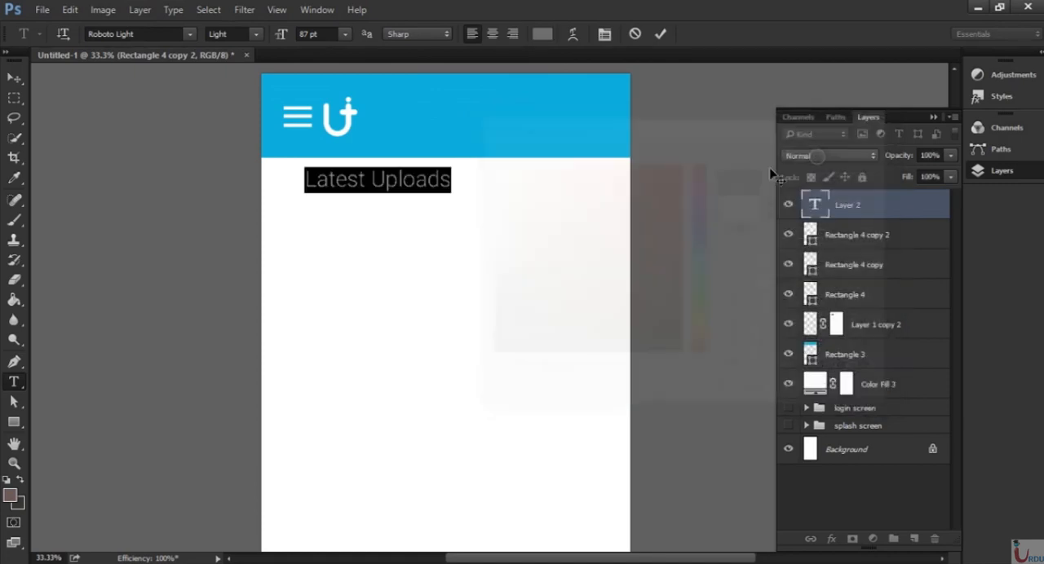
left_click(660, 33)
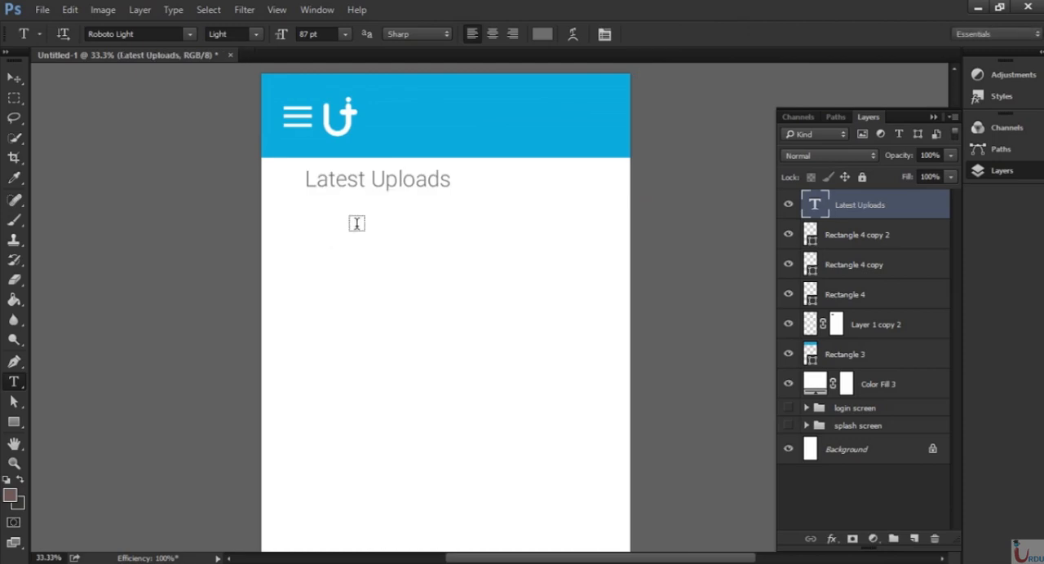
key("v")
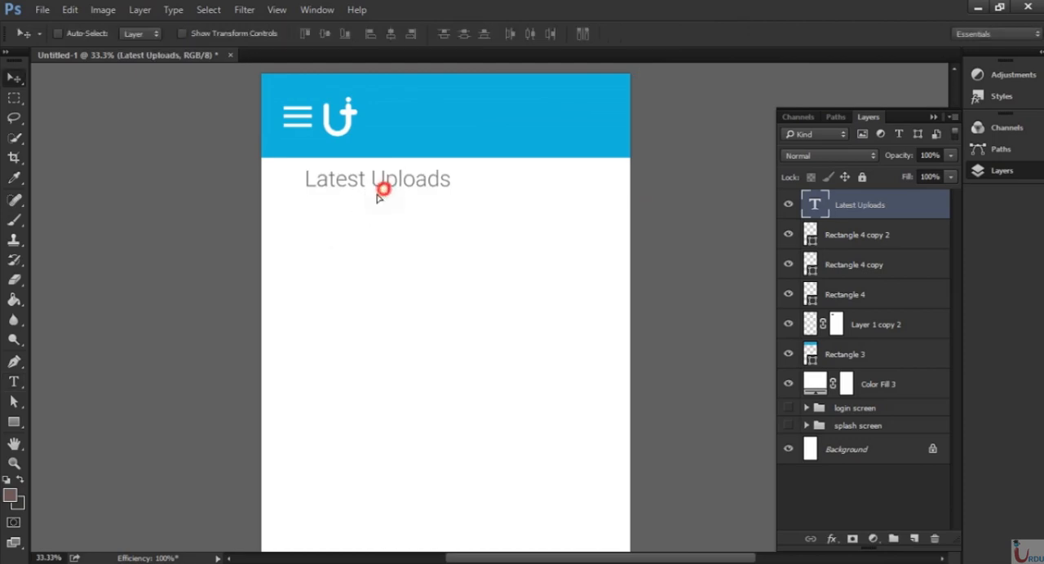
left_click_drag(381, 187, 370, 197)
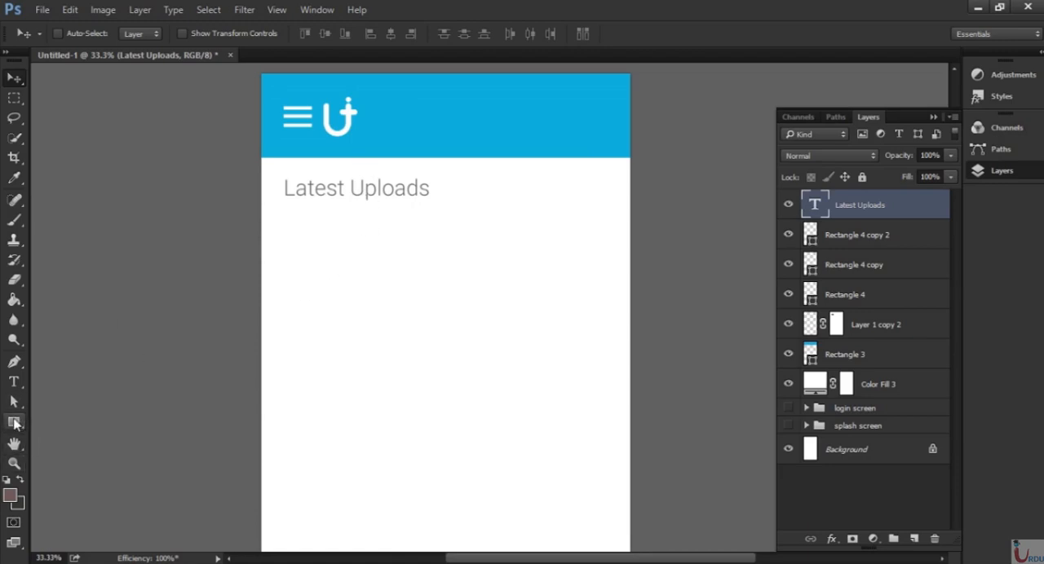
Draw a bright pink rectangle about 1459 × 677 px across the full page width, just below the "Latest Uploads" text.
left_click(14, 422)
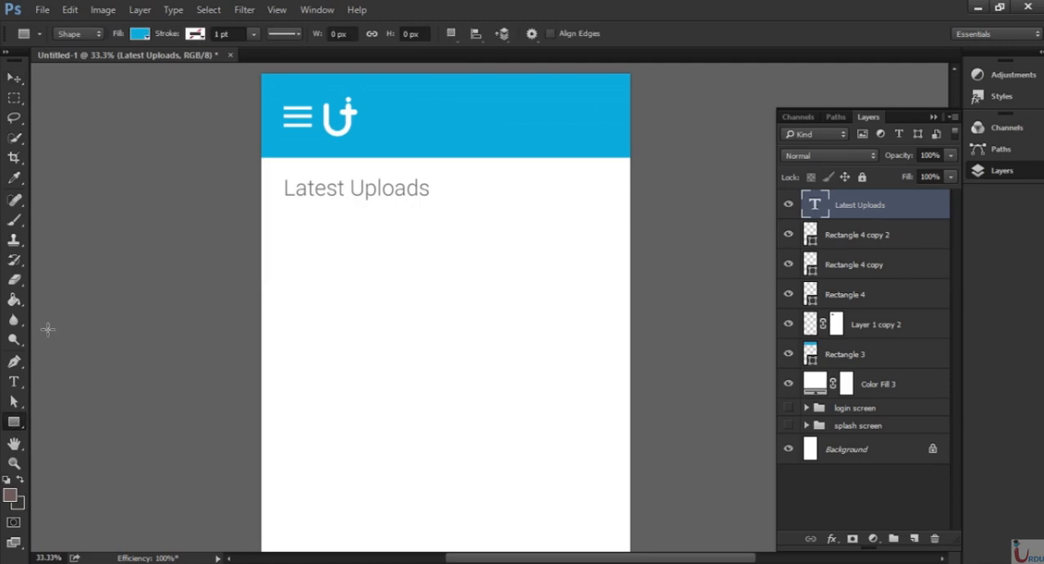
left_click(140, 35)
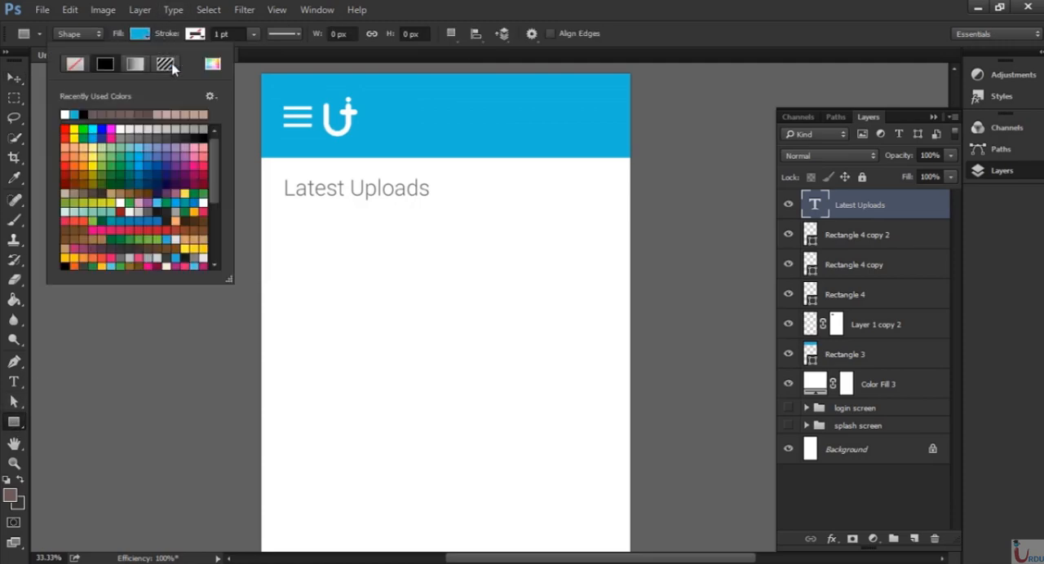
left_click(199, 167)
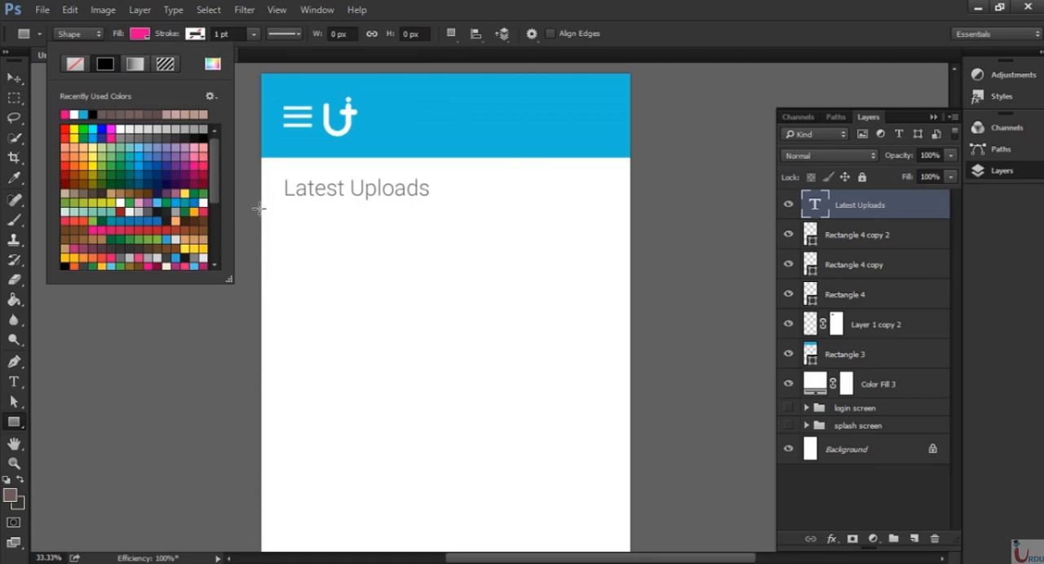
left_click_drag(259, 208, 632, 382)
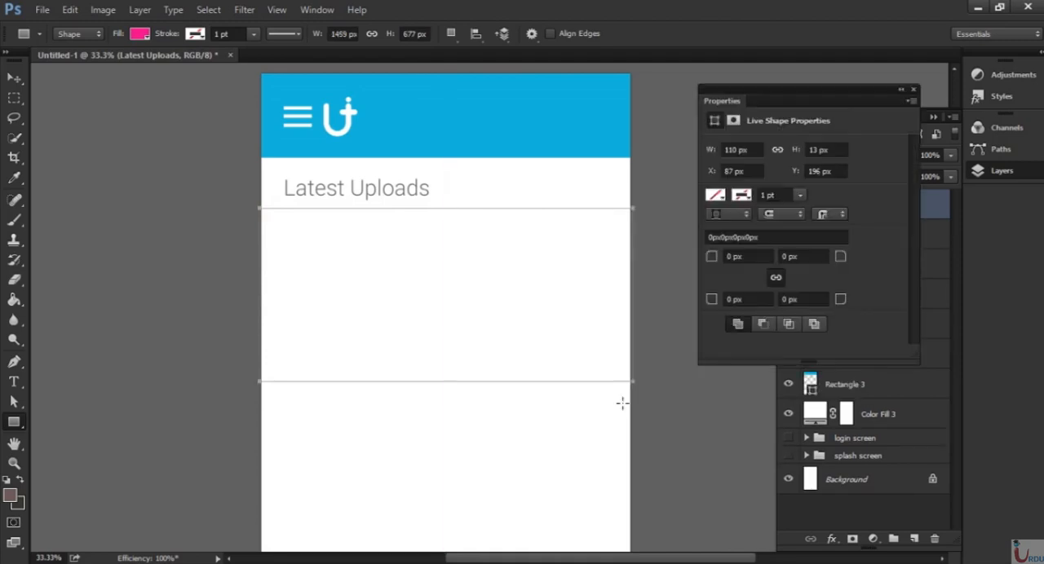
left_click(914, 89)
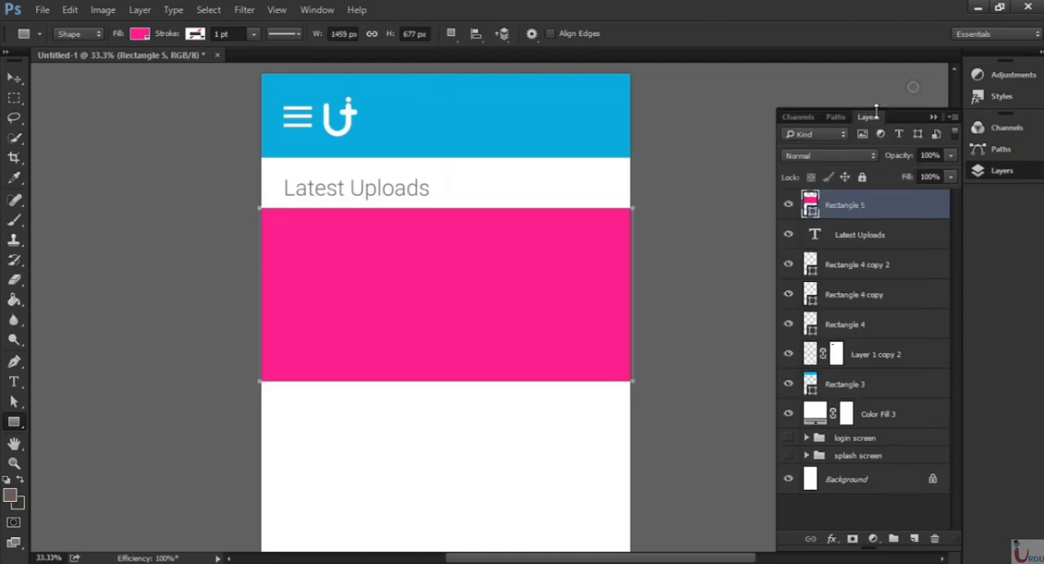
Recolour the pink banner rectangle to the more muted pink c94392.
double_click(810, 205)
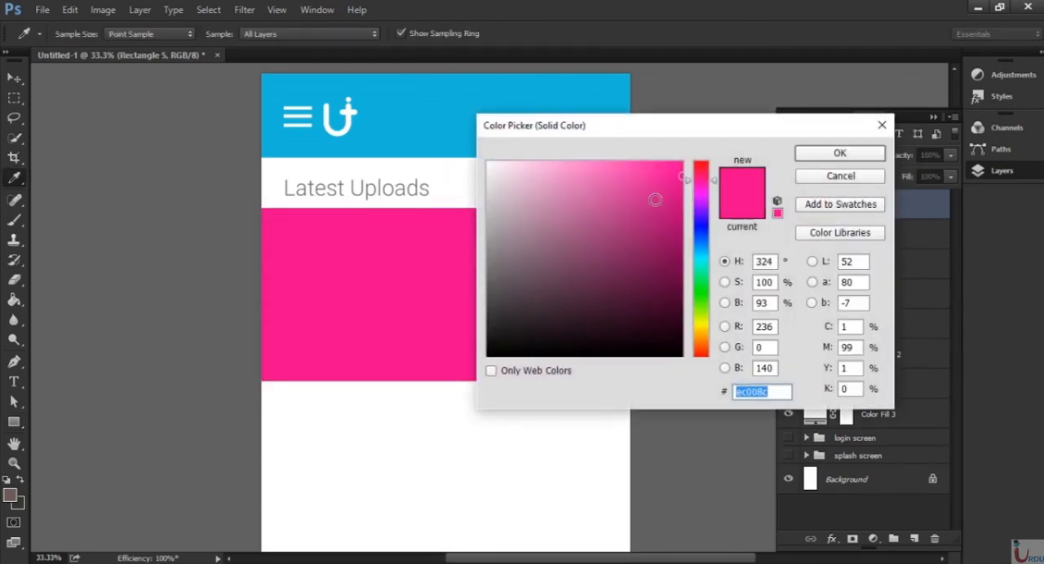
left_click(655, 212)
left_click(649, 216)
left_click(619, 202)
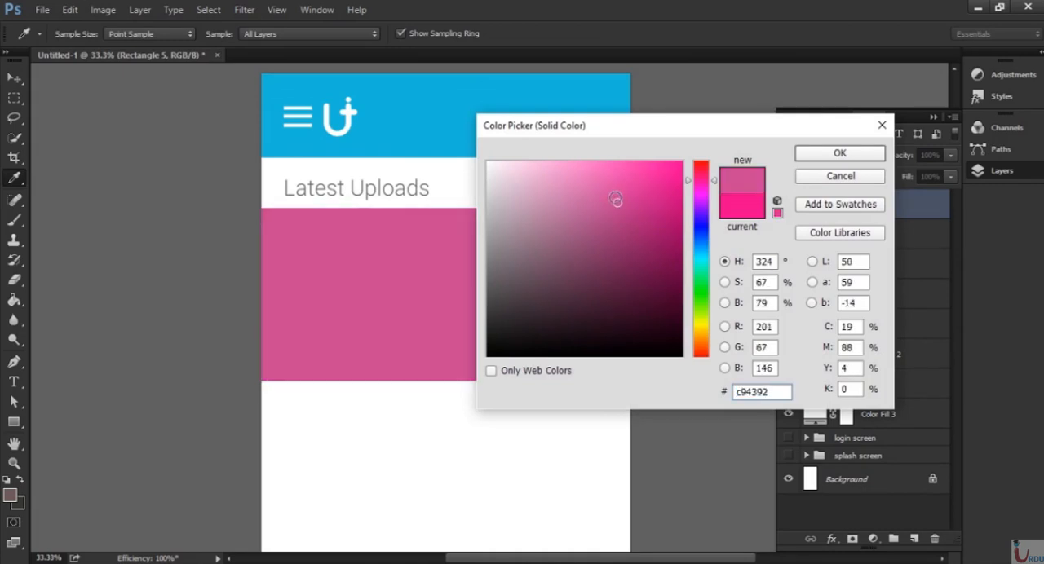
left_click(825, 154)
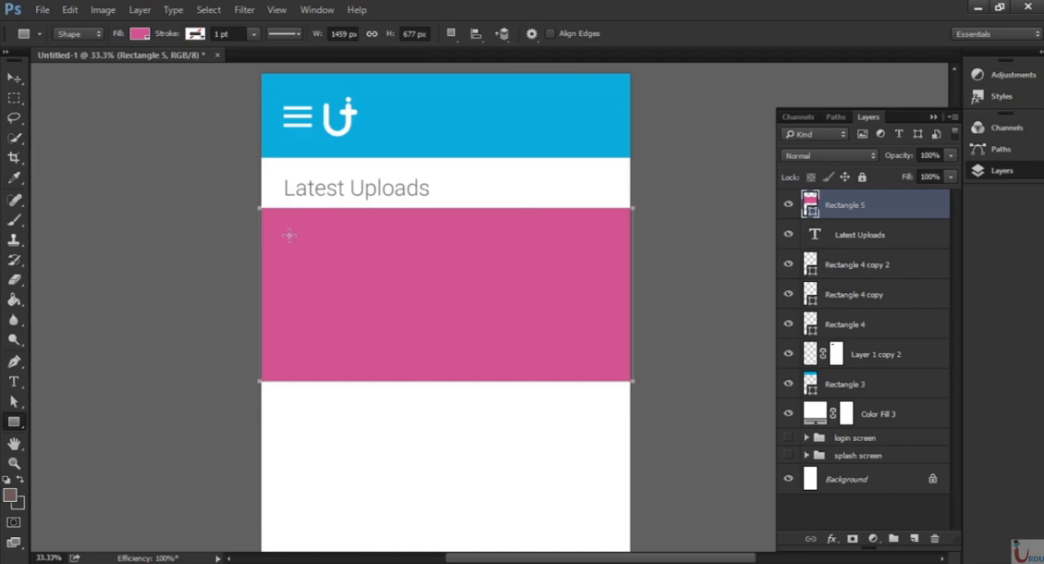
Add the text "Photoshop / Lecture 12" in Roboto Light at 87 pt on the white area below the banner.
key("t")
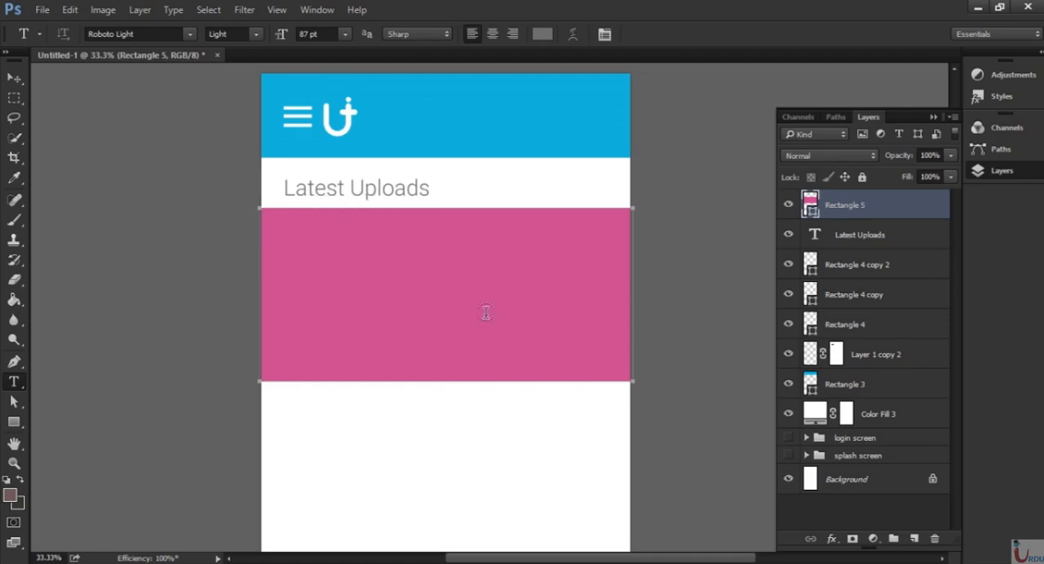
left_click(310, 423)
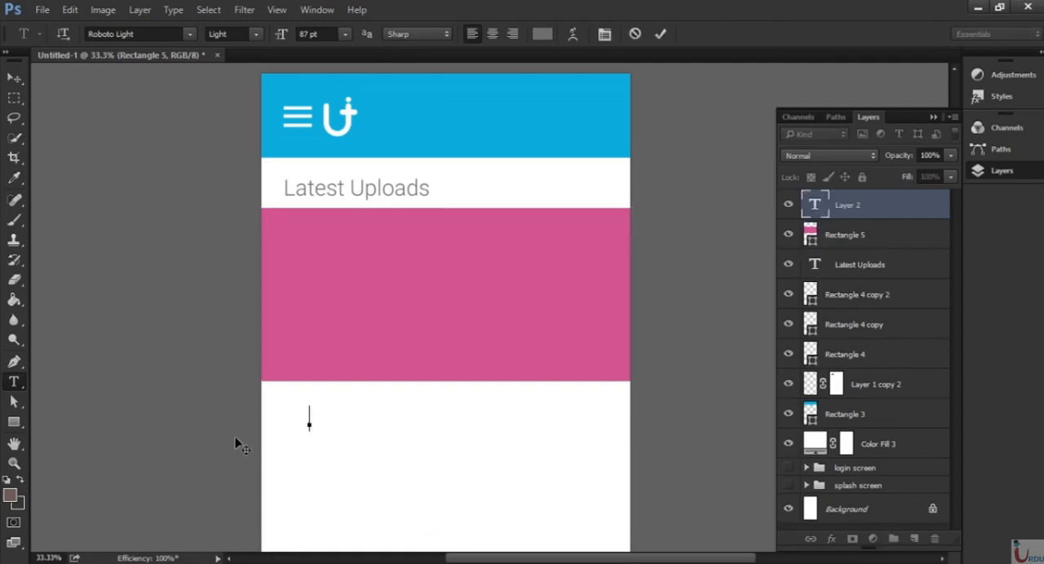
type("Photos")
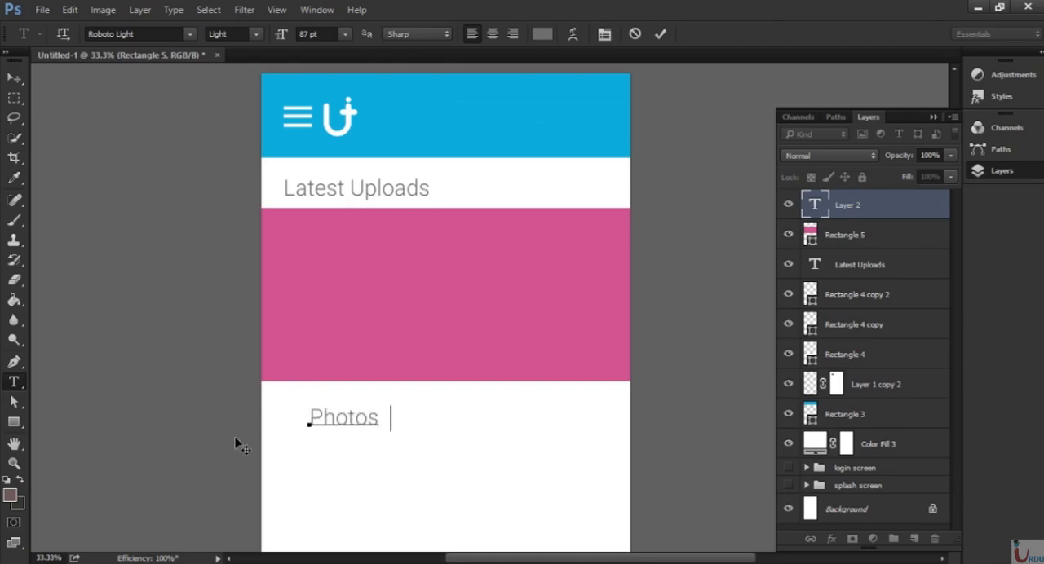
key("BackSpace")
type("ho")
type("p/Lec")
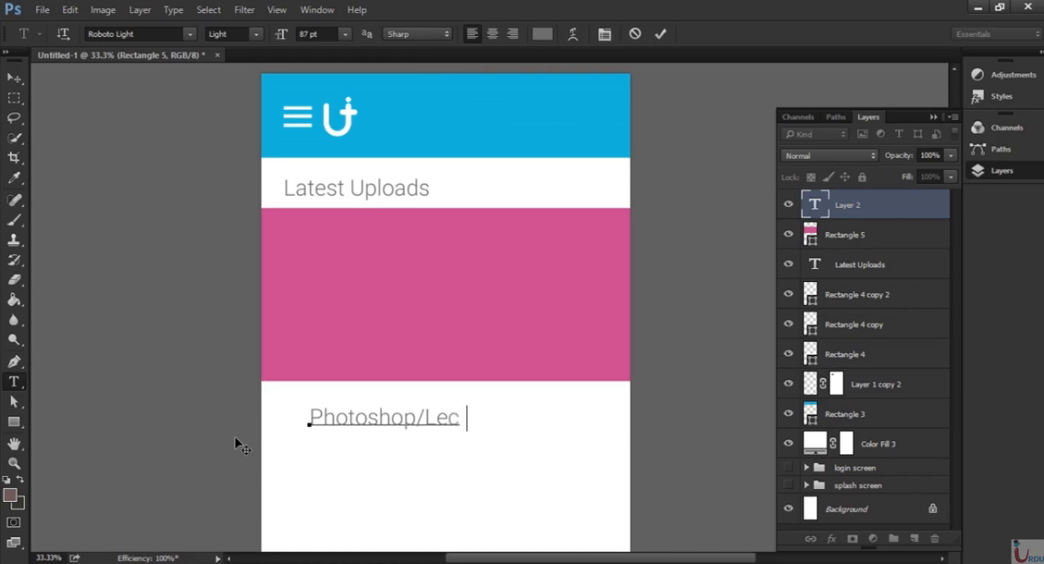
type("ture 1")
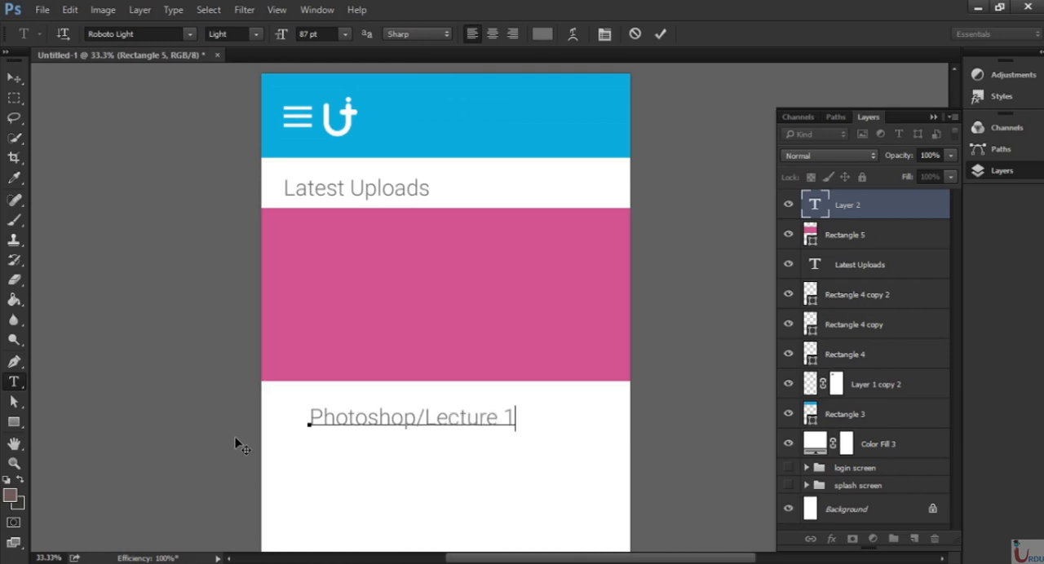
type("2")
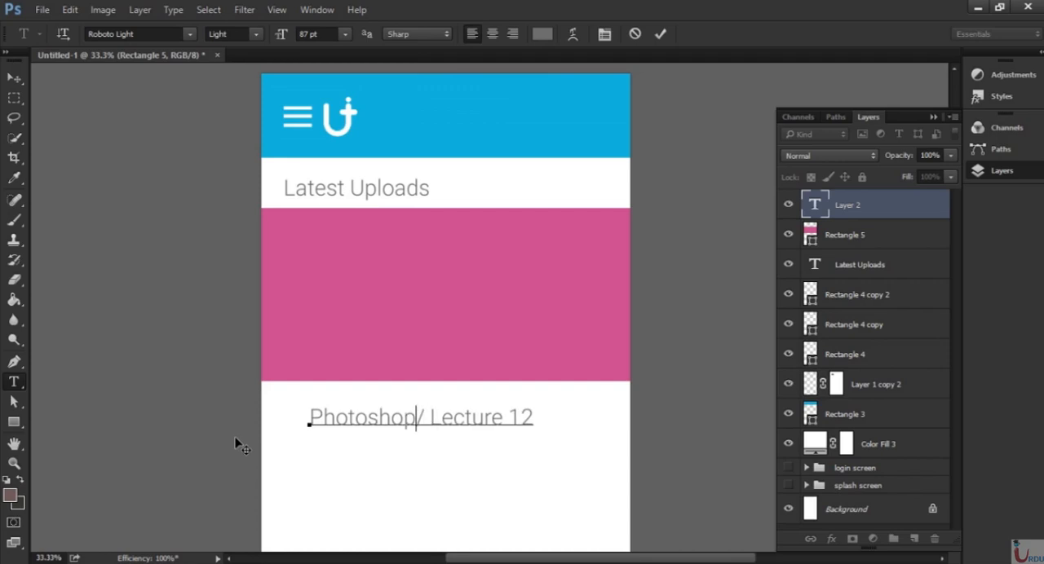
left_click(848, 207)
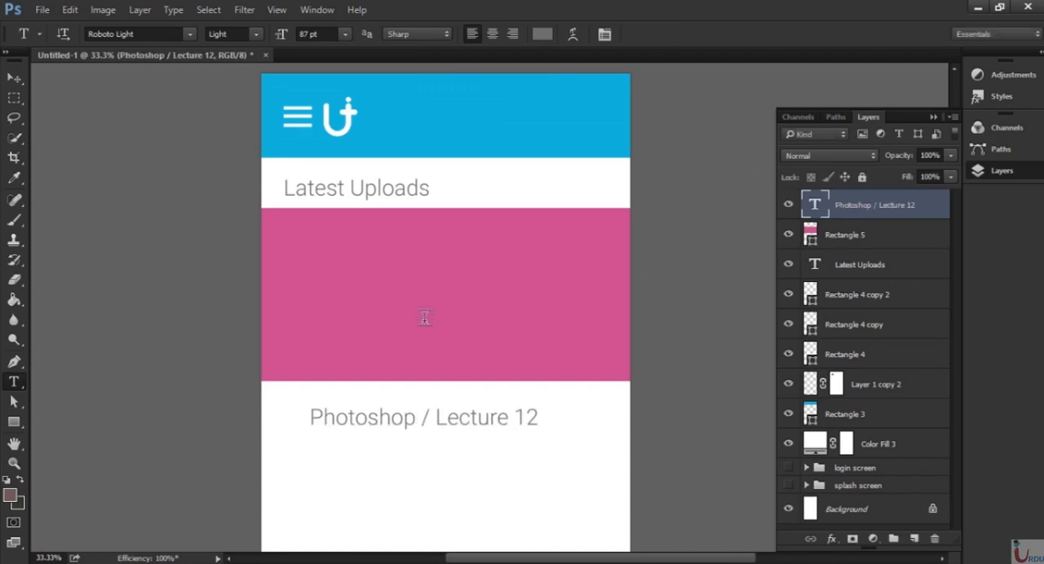
Move the "Photoshop / Lecture 12" text to the banner's upper left, under "Latest Uploads", and recolour it white.
key("v")
left_click_drag(432, 435, 408, 259)
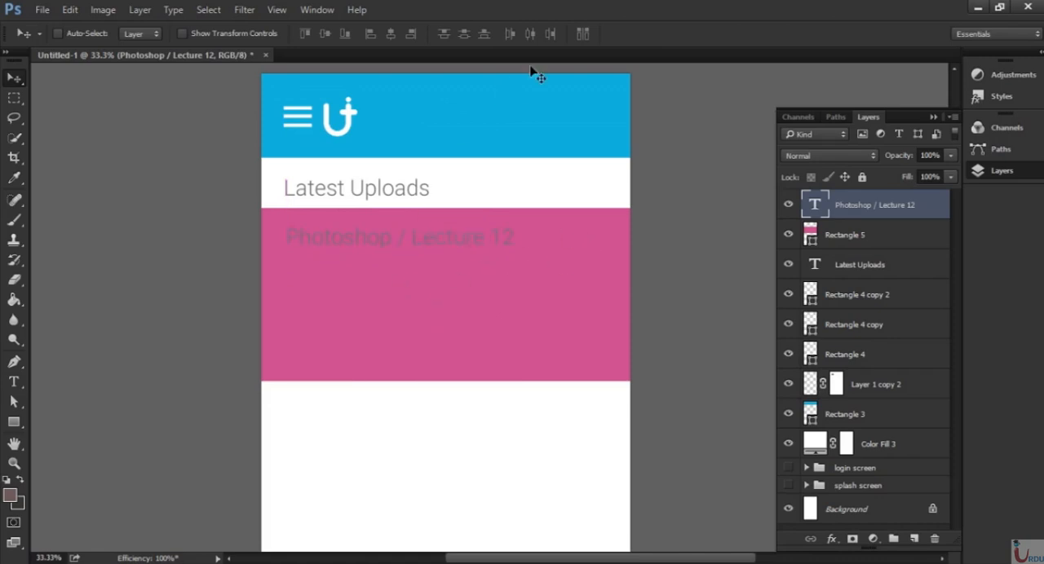
key("t")
left_click(545, 35)
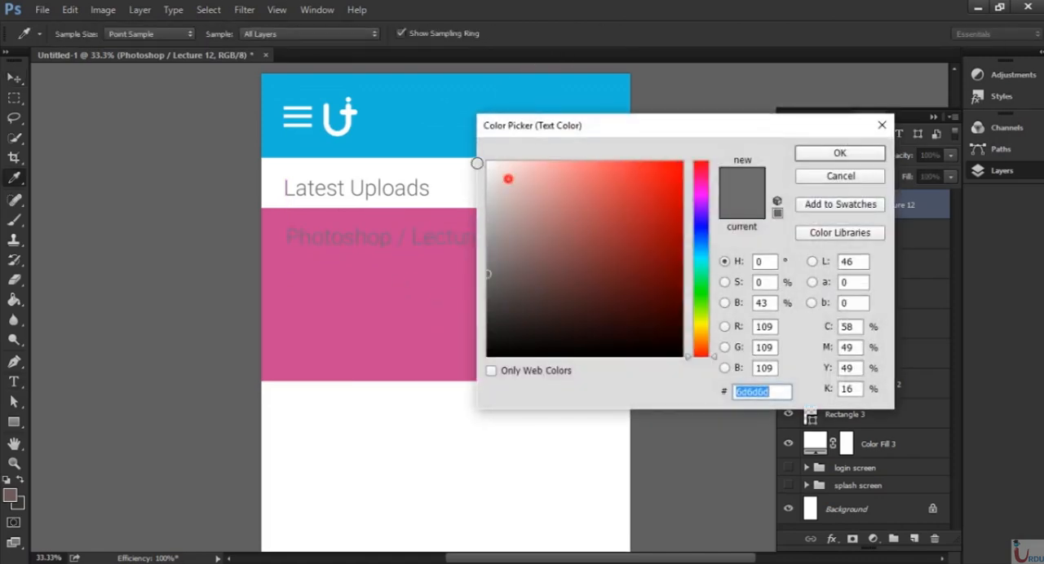
type("ffffff")
left_click(839, 152)
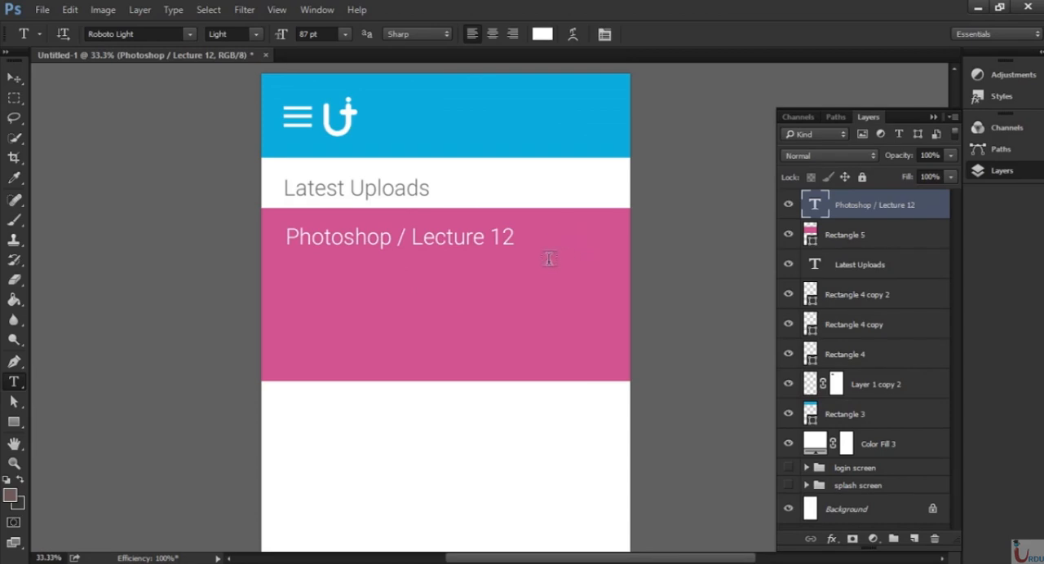
Draw a 32 × 32 px circle in the lower part of the pink banner and fill it light orange.
key("ctrl+plus")
left_click_drag(515, 359, 505, 321)
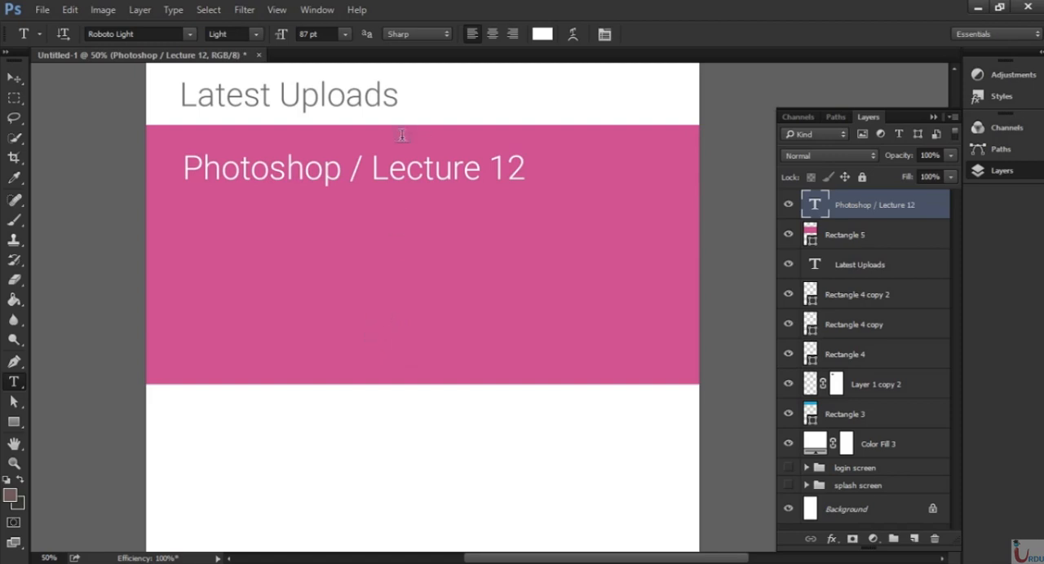
left_click(14, 422)
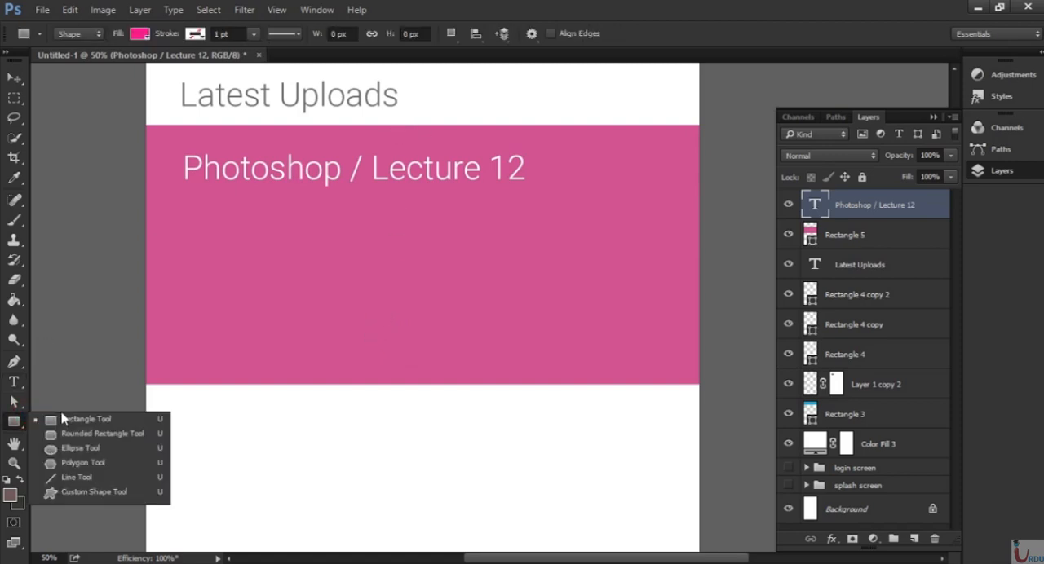
left_click(99, 449)
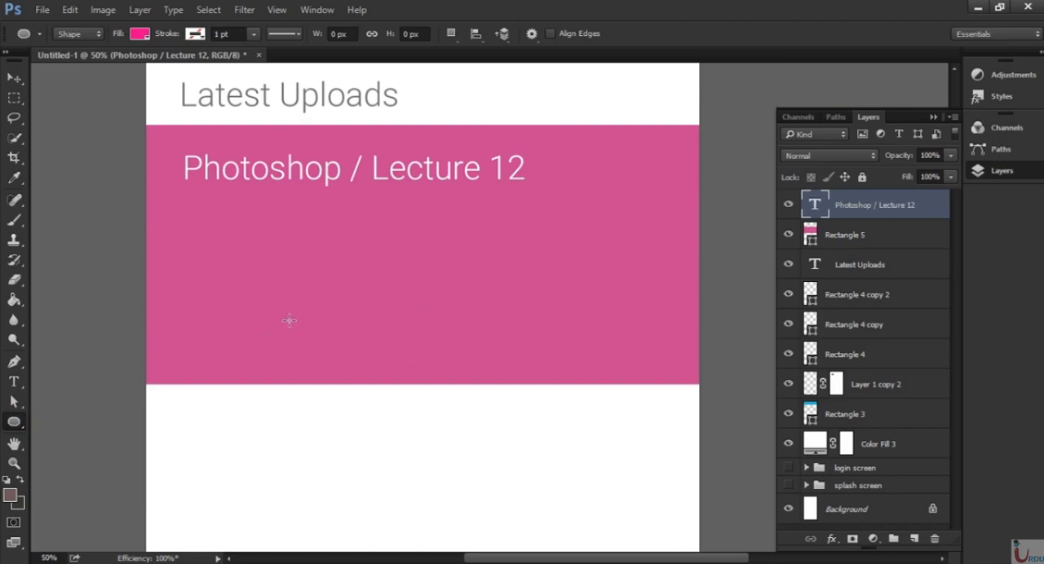
left_click_drag(304, 311, 322, 314)
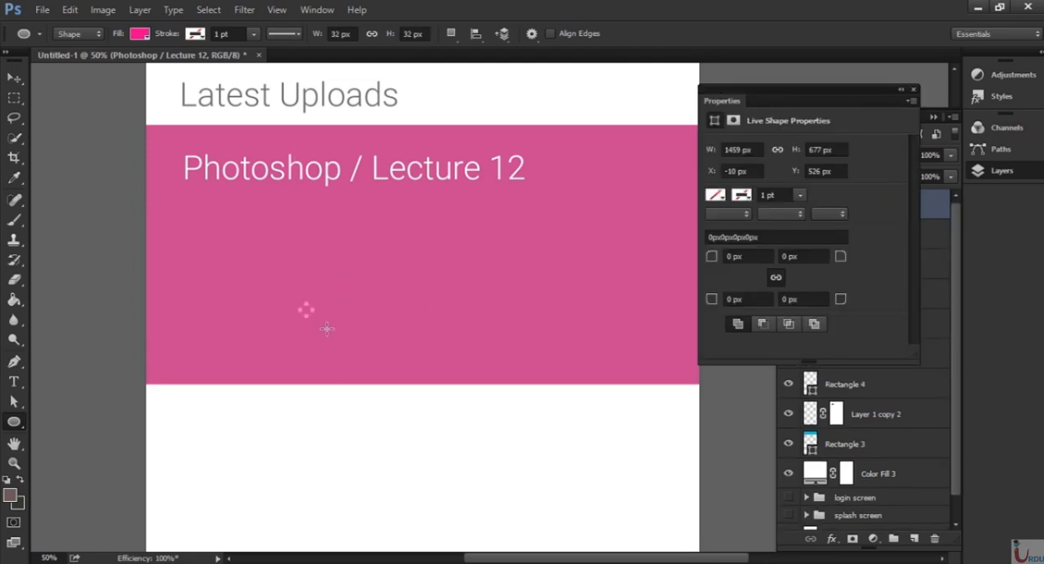
left_click(714, 219)
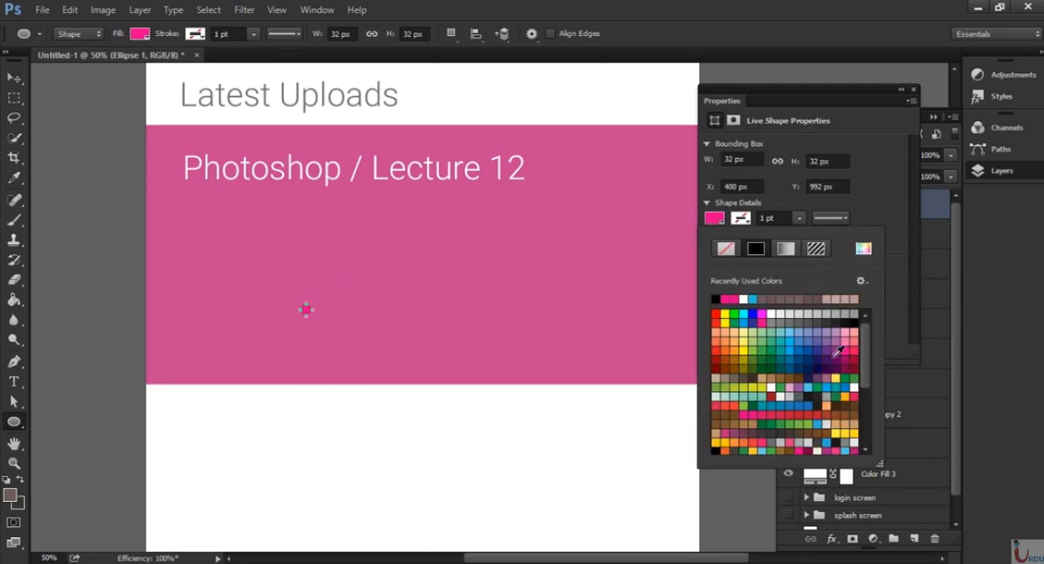
left_click(737, 331)
left_click(914, 89)
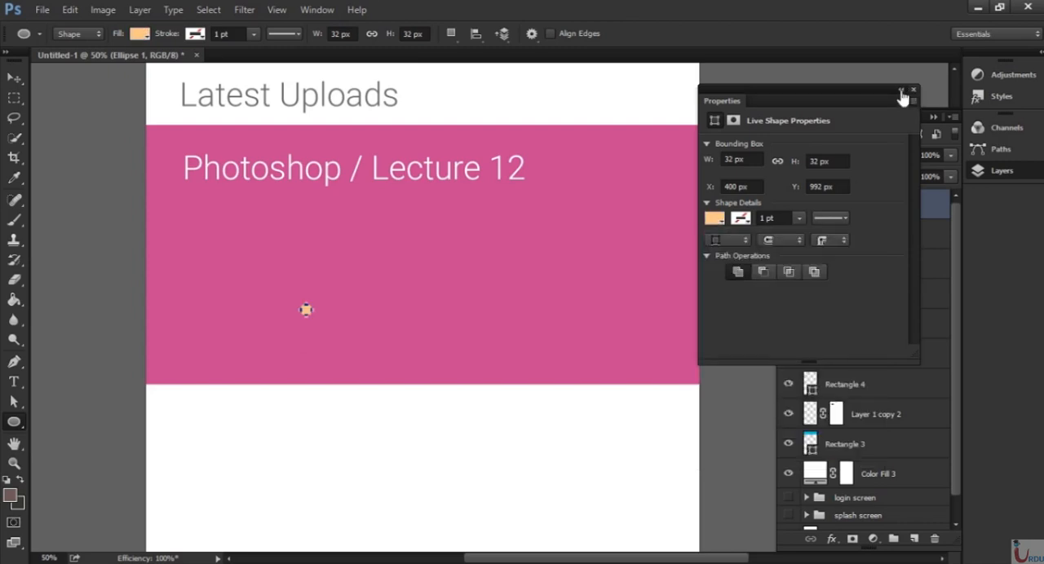
left_click(913, 89)
Move the orange circle down near the banner's bottom edge and duplicate its layer twice.
left_click(14, 77)
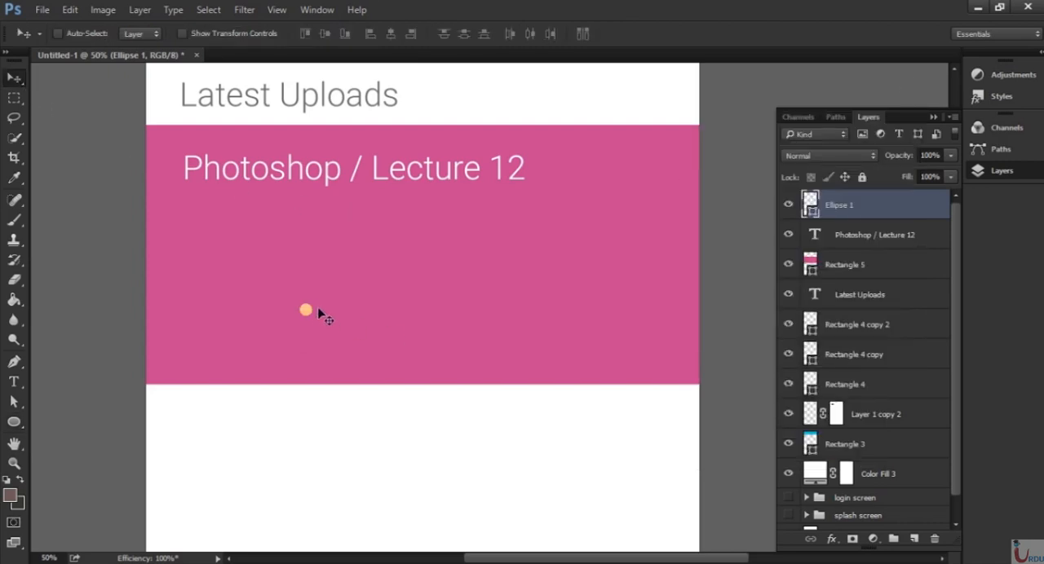
left_click_drag(319, 313, 373, 364)
left_click_drag(913, 206, 913, 539)
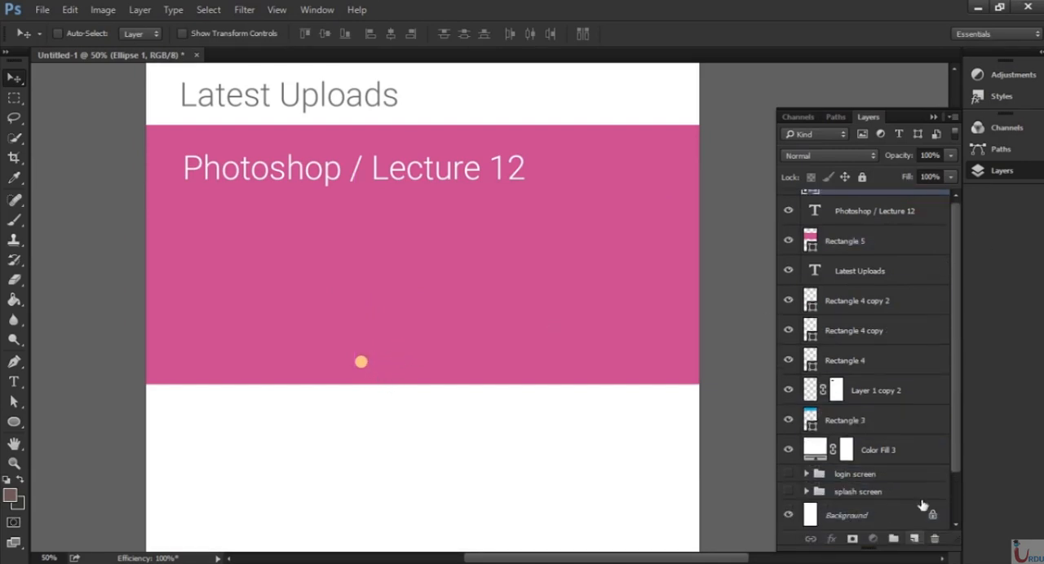
left_click_drag(894, 213, 913, 539)
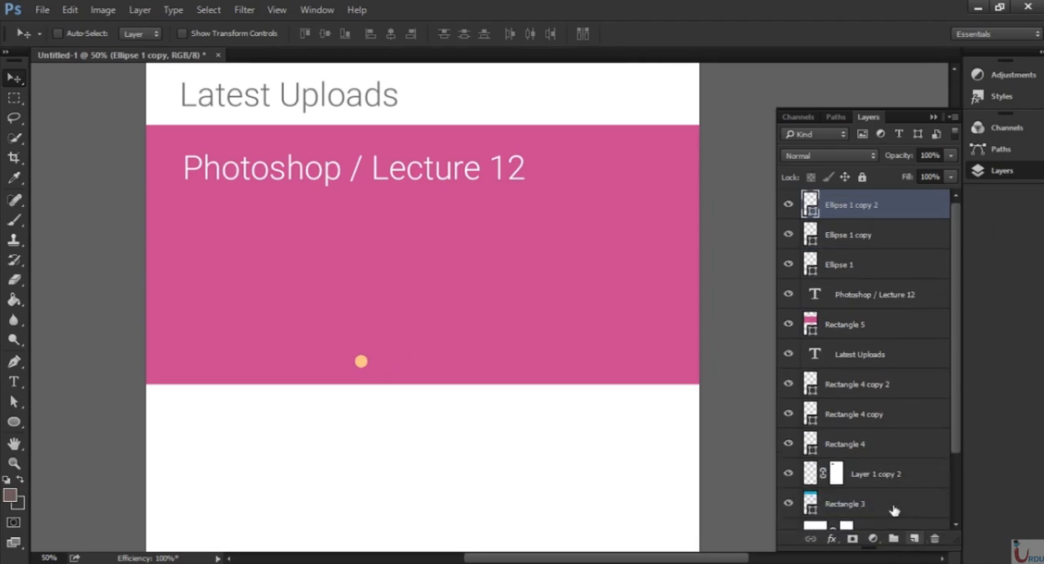
Move both circle copies together to the right of the original, leaving a clear gap on the same line.
left_click(864, 235, "shift")
left_click_drag(361, 361, 389, 365)
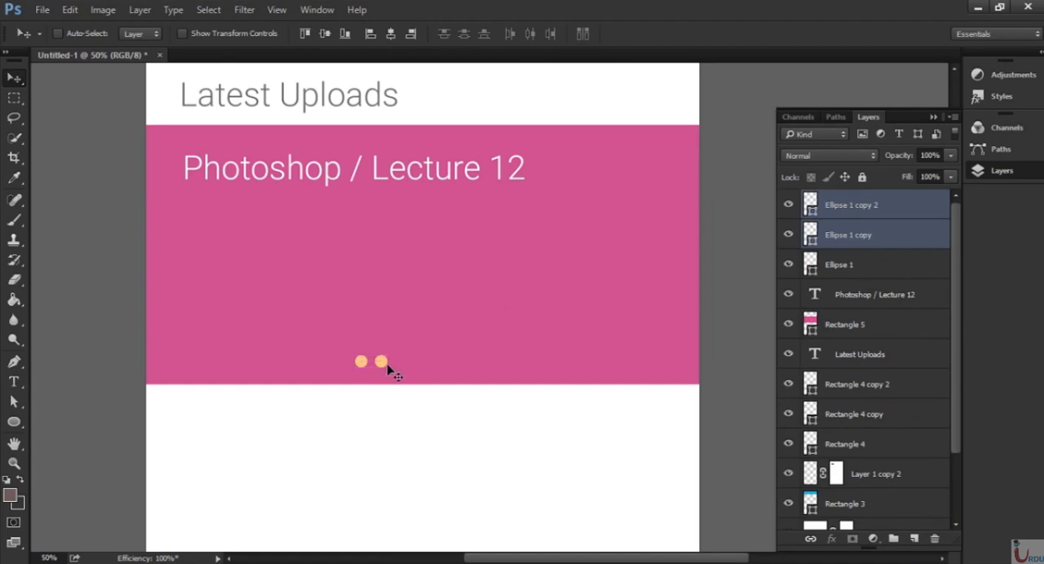
right_click(400, 365)
left_click(424, 326)
key("shift+Right")
key("shift+Right")
key("shift+Right")
Shift the last circle copy right to space the three dots evenly, and centre the row horizontally near the banner's bottom edge.
left_click(881, 214)
key("shift+Right")
key("shift+Right")
key("shift+Right")
key("shift+Right")
key("shift+Right")
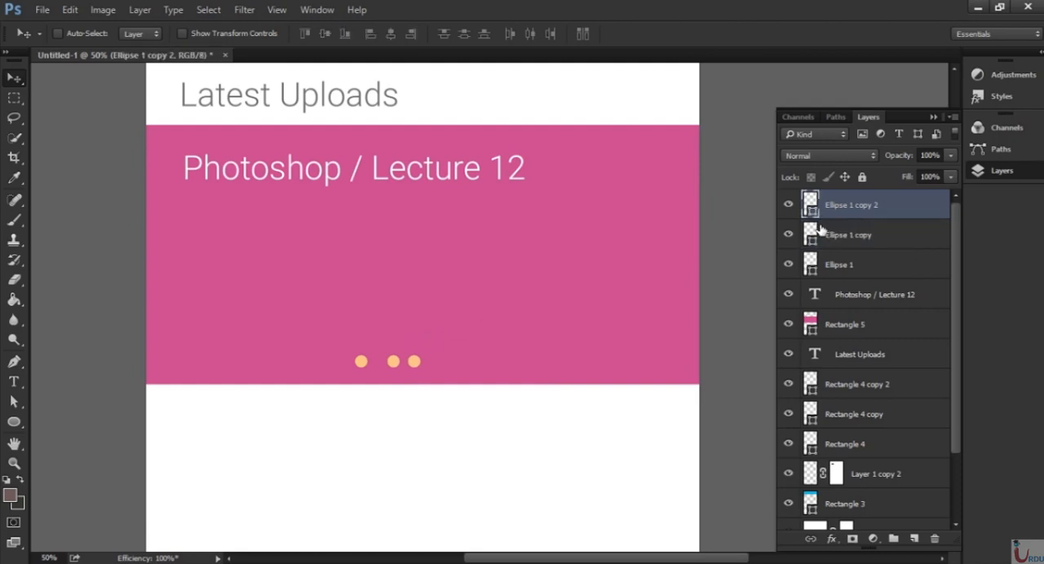
key("shift+Right")
key("shift+Right")
key("shift+Right")
key("Right")
key("Left")
key("Left")
key("Left")
key("Left")
key("Left")
key("Left")
key("Left")
key("Left")
key("Left")
key("Left")
key("Left")
key("Left")
key("Left")
key("Left")
key("Left")
key("Left")
left_click(869, 269, "shift")
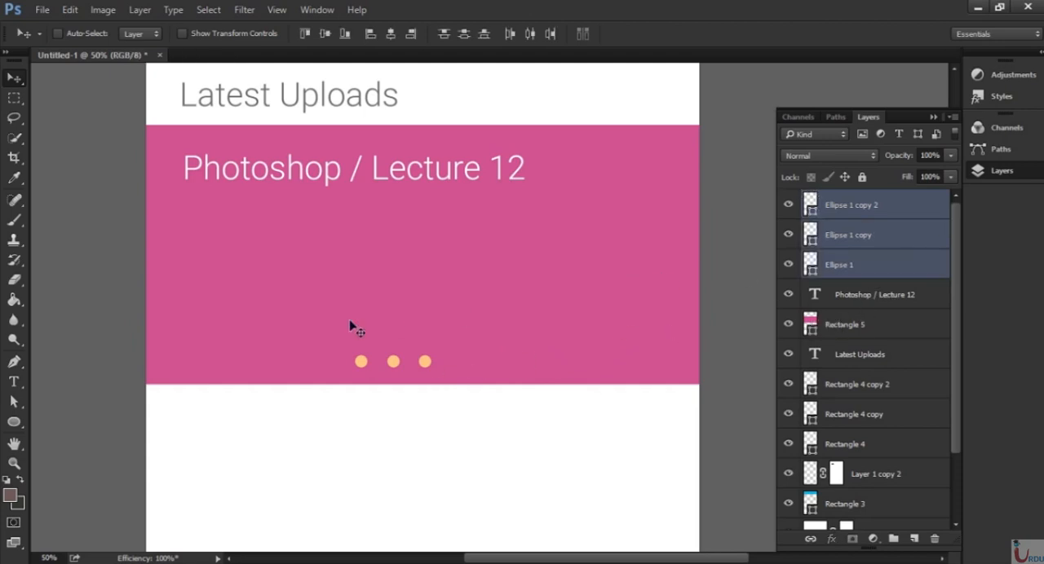
left_click_drag(420, 374, 460, 375)
Recolour the middle and right dots white, keeping the left one orange.
left_click(866, 236)
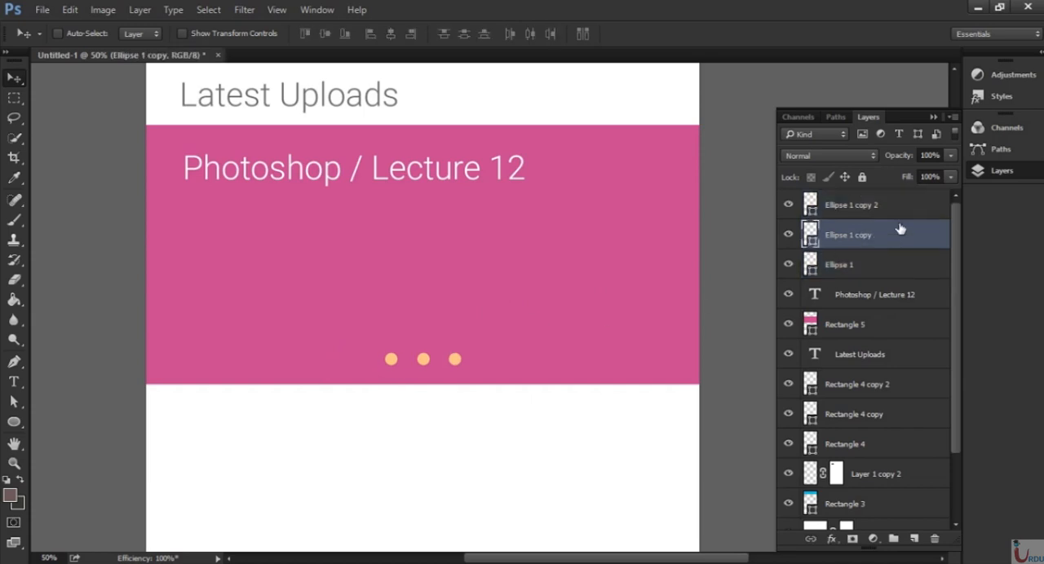
double_click(811, 237)
left_click_drag(594, 205, 570, 146)
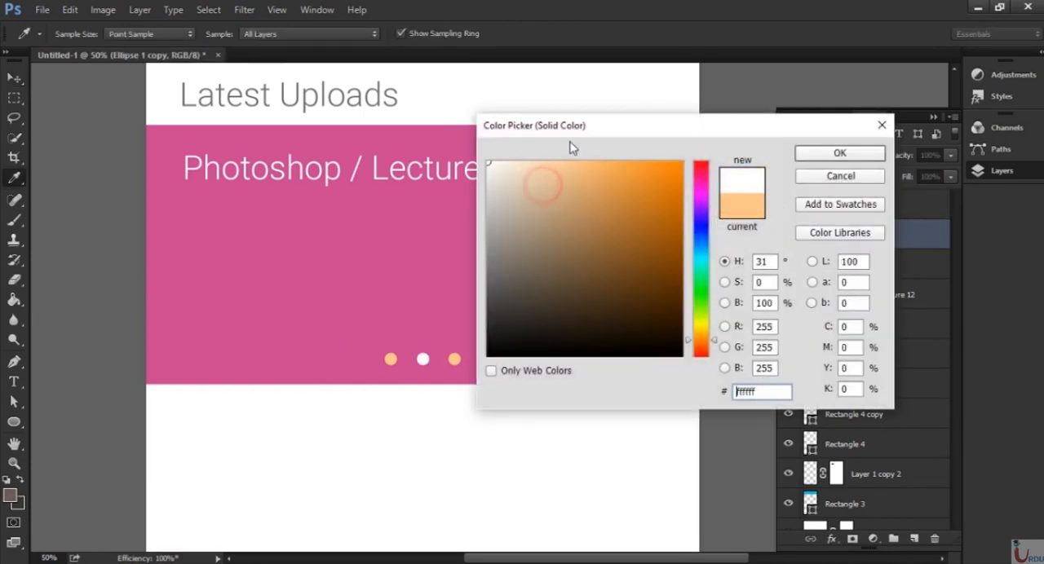
left_click(864, 152)
double_click(812, 204)
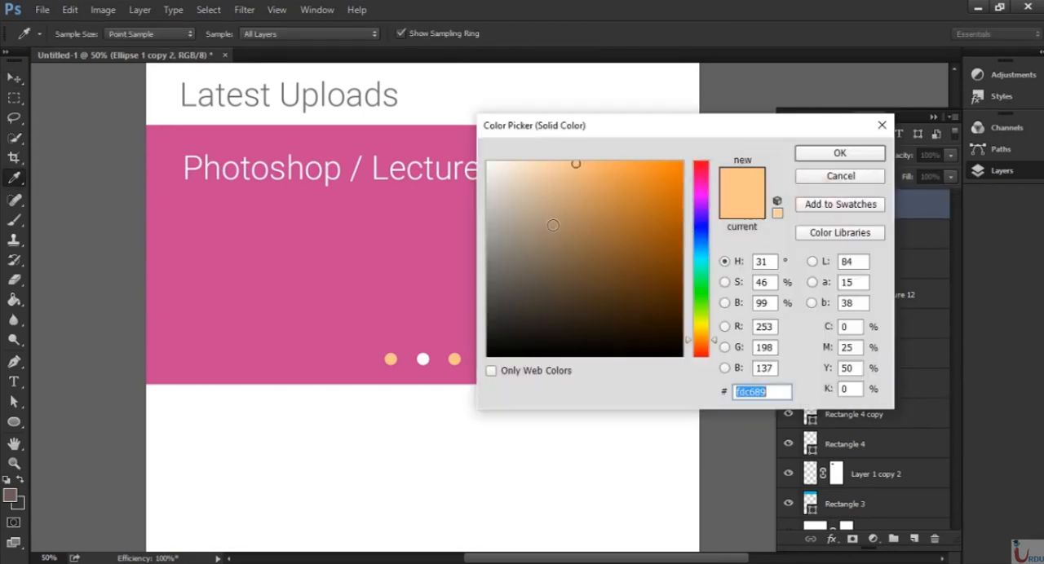
left_click_drag(519, 201, 517, 139)
left_click(803, 152)
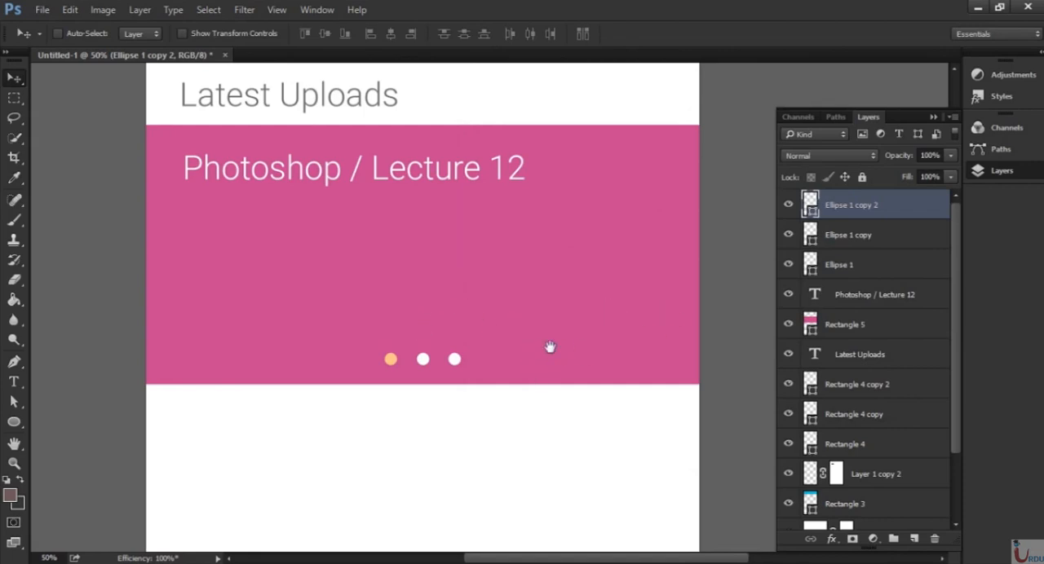
left_click_drag(558, 396, 534, 214)
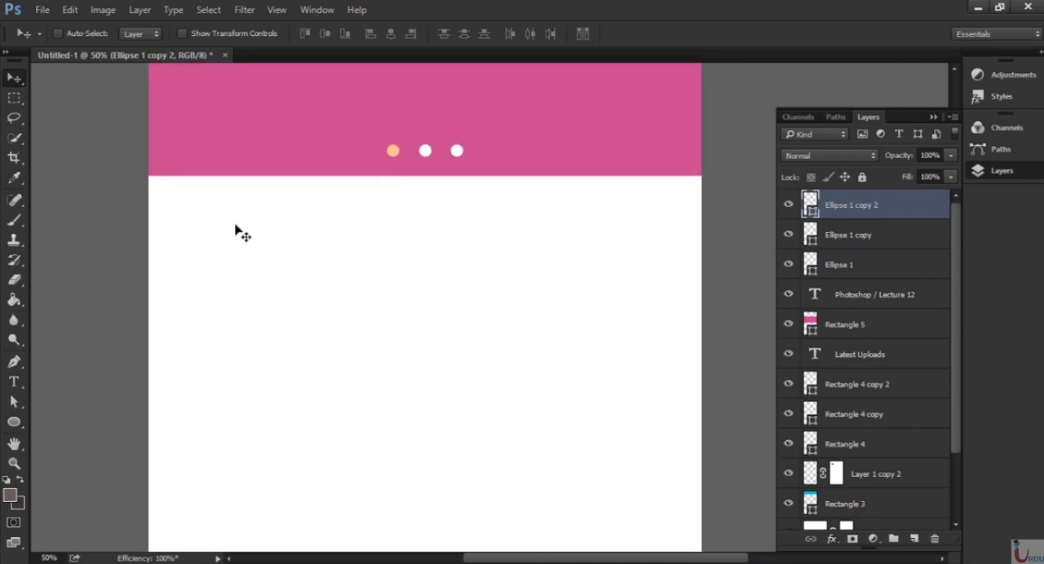
Duplicate the "Latest Uploads" heading and move the copy straight down, just below the pink banner.
key("ctrl+minus")
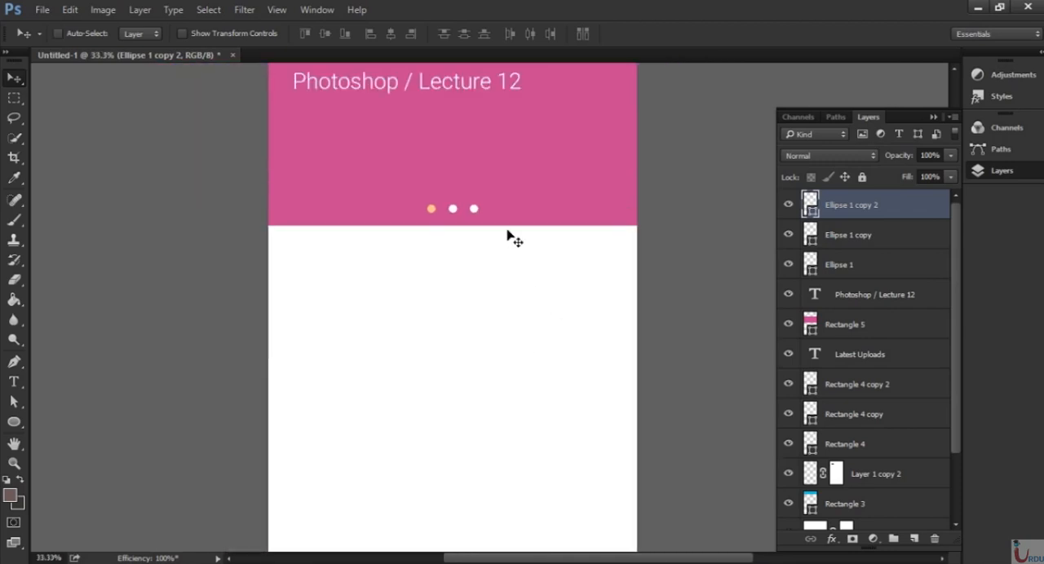
mouse_move(518, 323)
left_mouse_down()
mouse_move(524, 374)
mouse_move(515, 364)
left_mouse_up()
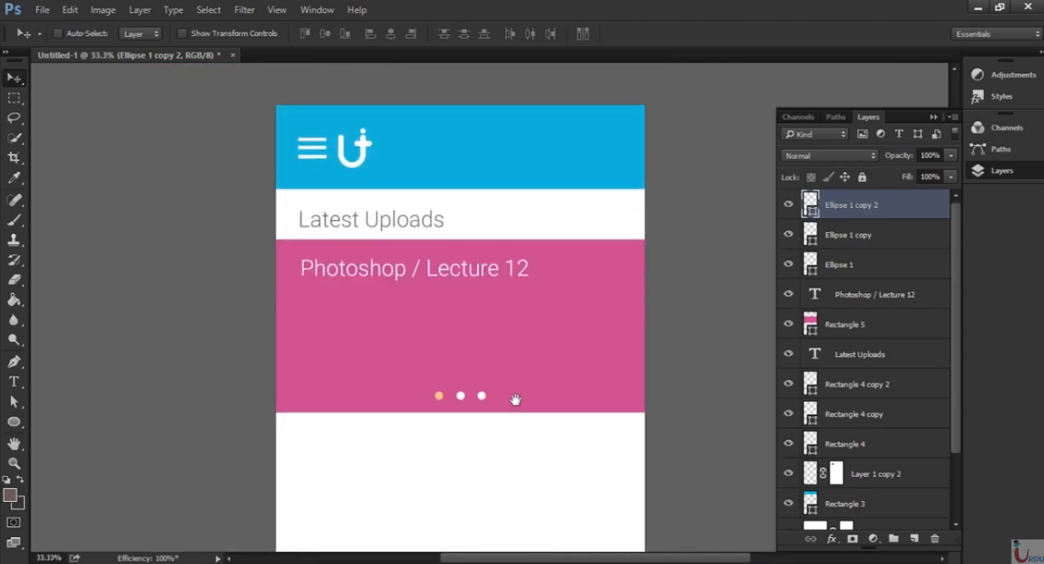
left_click_drag(516, 400, 511, 349)
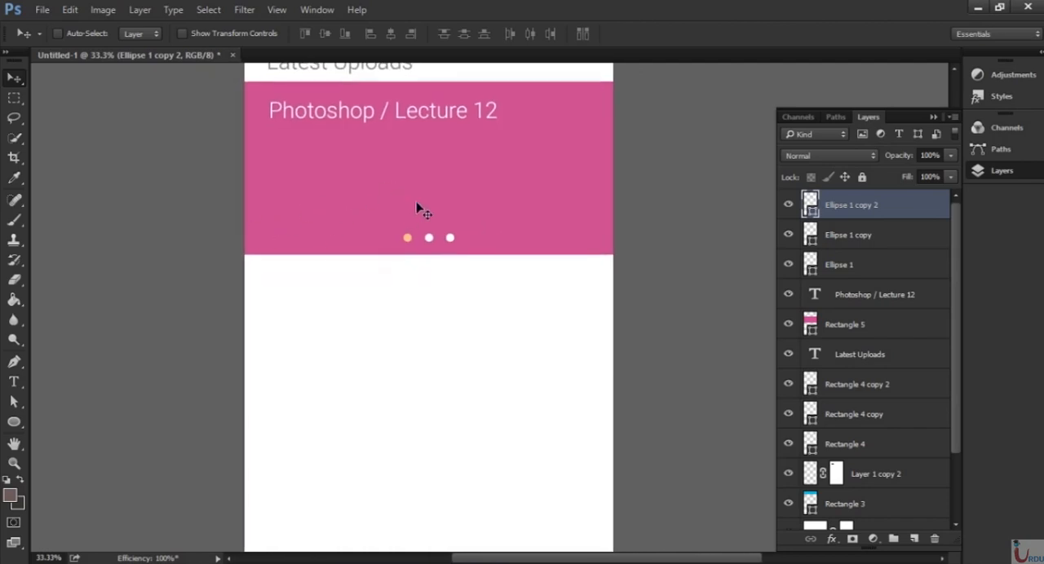
left_click_drag(445, 172, 457, 197)
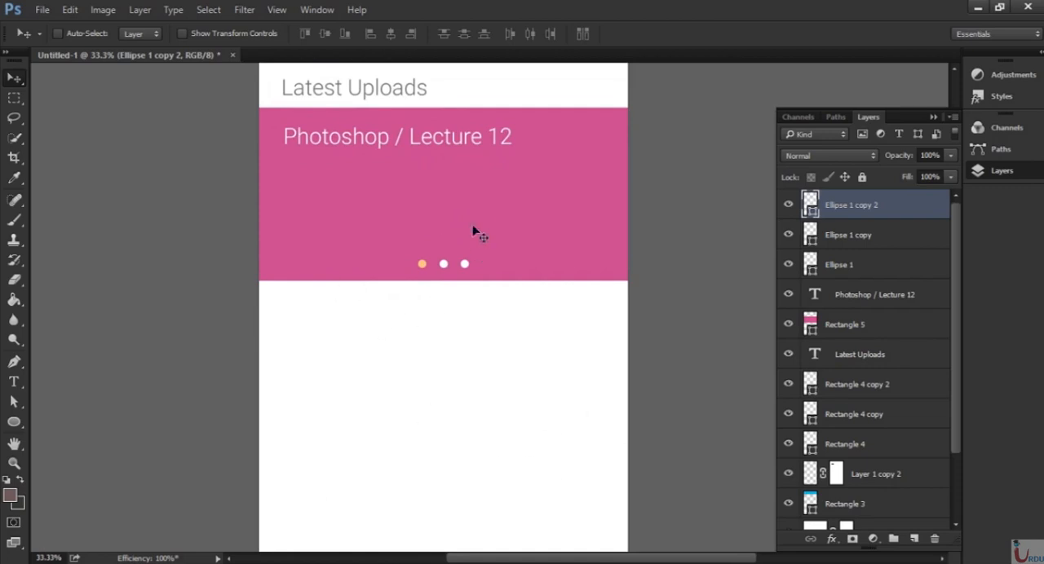
left_click(887, 360)
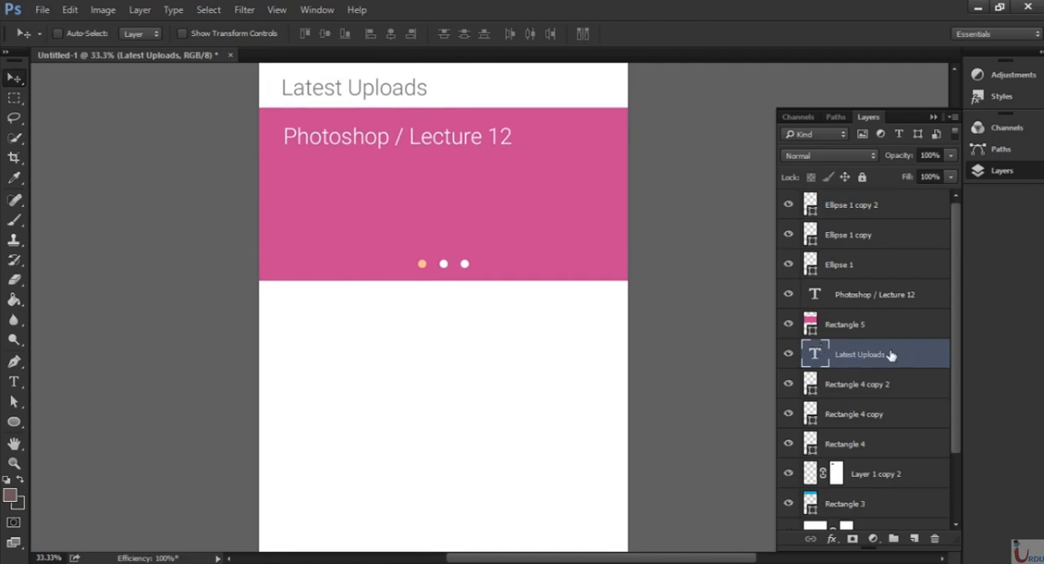
left_click_drag(891, 356, 914, 539)
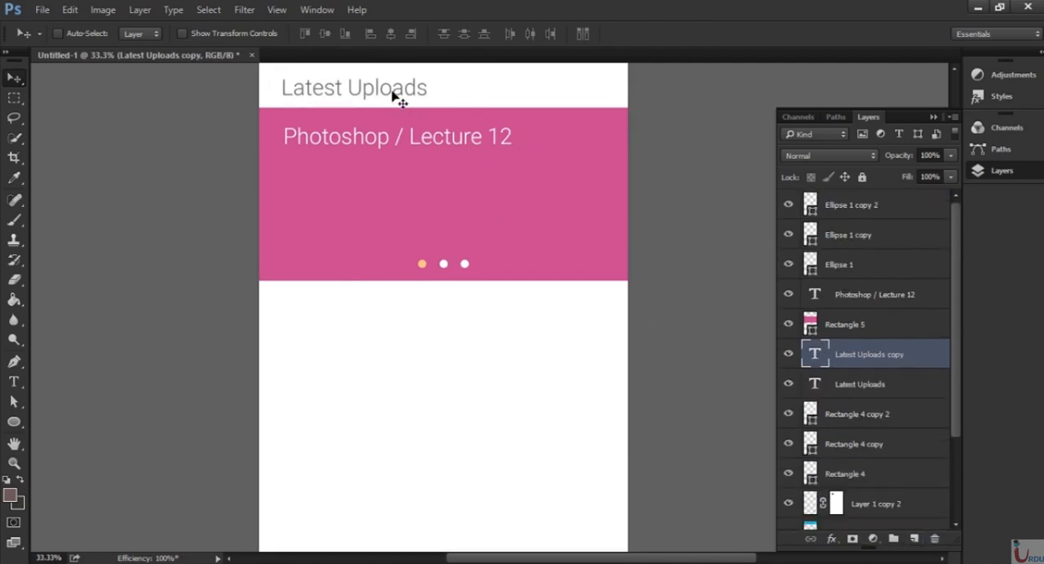
left_click_drag(391, 95, 399, 343)
Replace the text of the heading copy below the banner with "Recently Watched".
key("t")
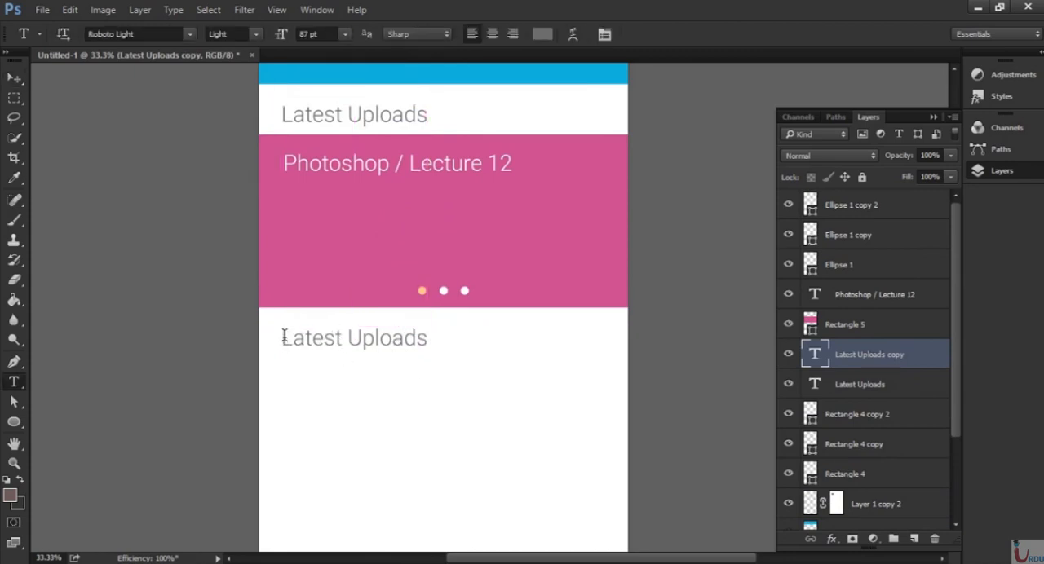
left_click_drag(282, 338, 429, 338)
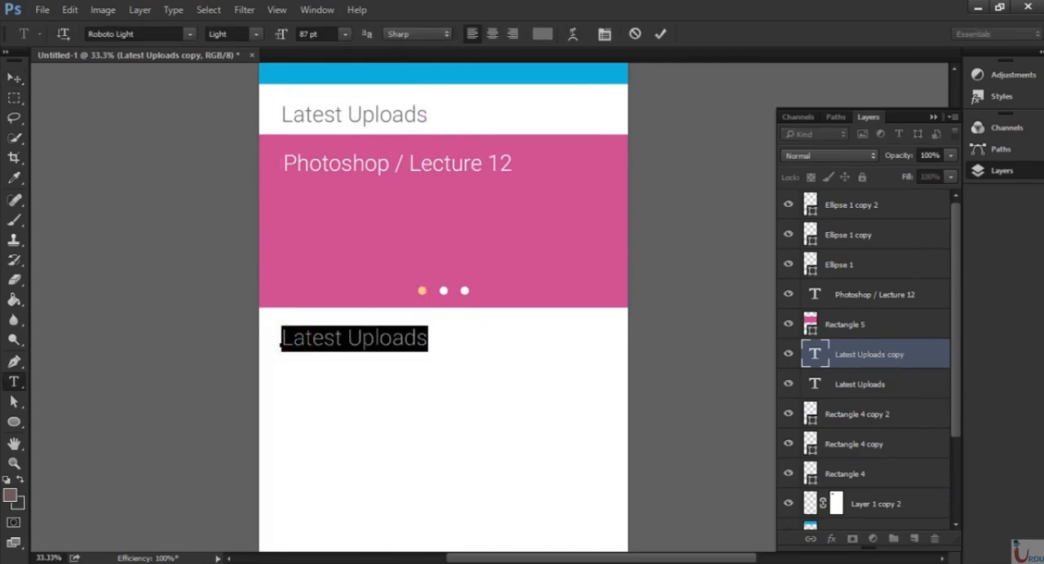
type("Recen")
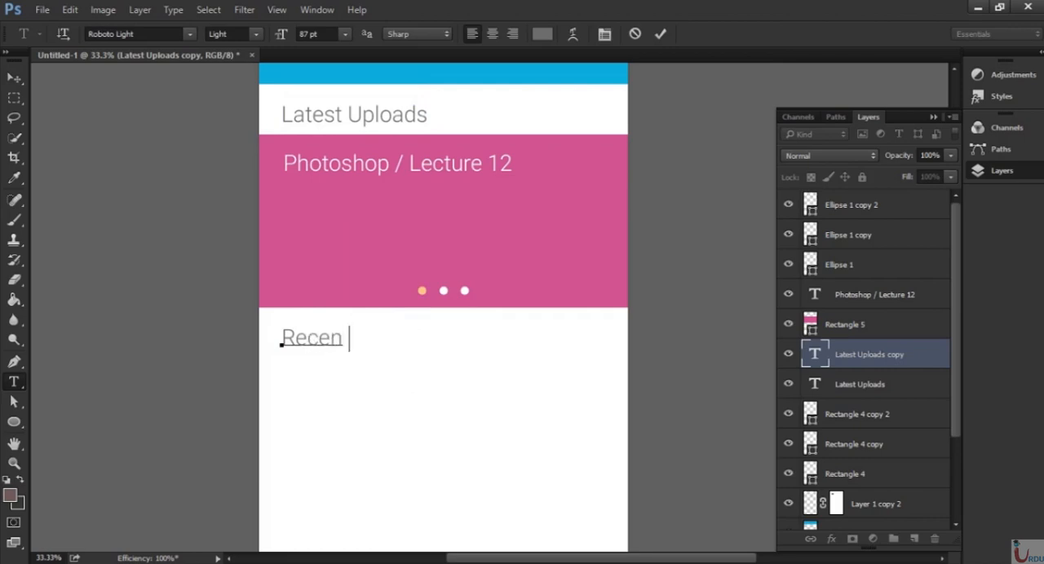
type("tly Wa c")
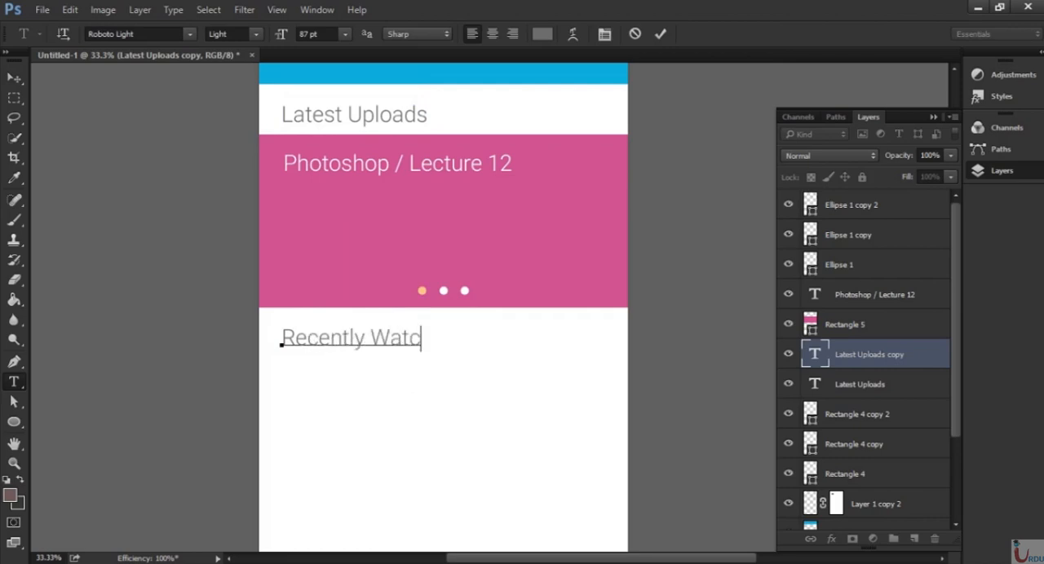
type("hed")
key("ctrl+Return")
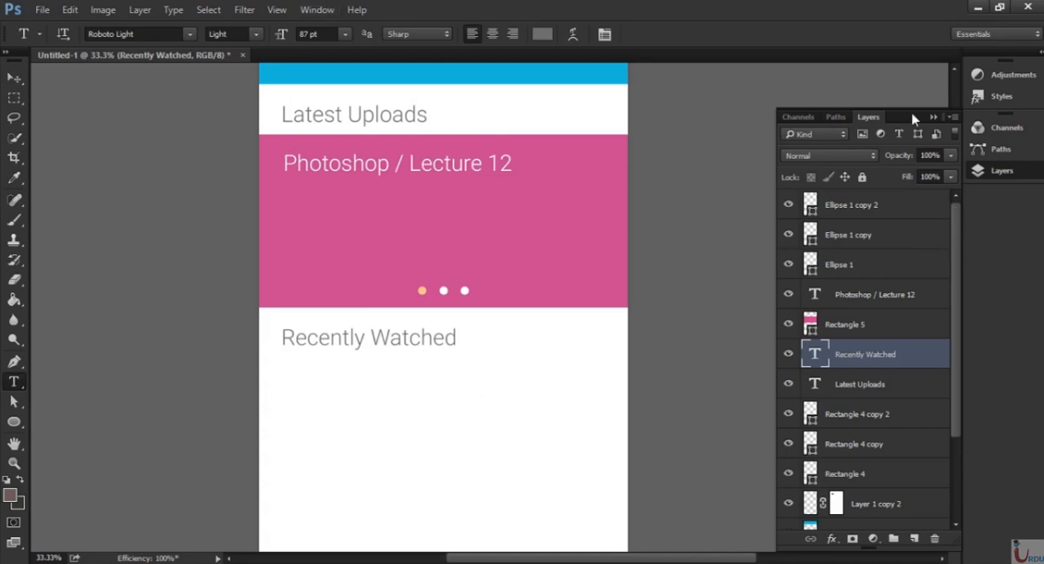
Draw a square of about 588 × 588 px below "Recently Watched" at the screen design's left edge and fill it light green.
scroll(478, 424, "down", 5)
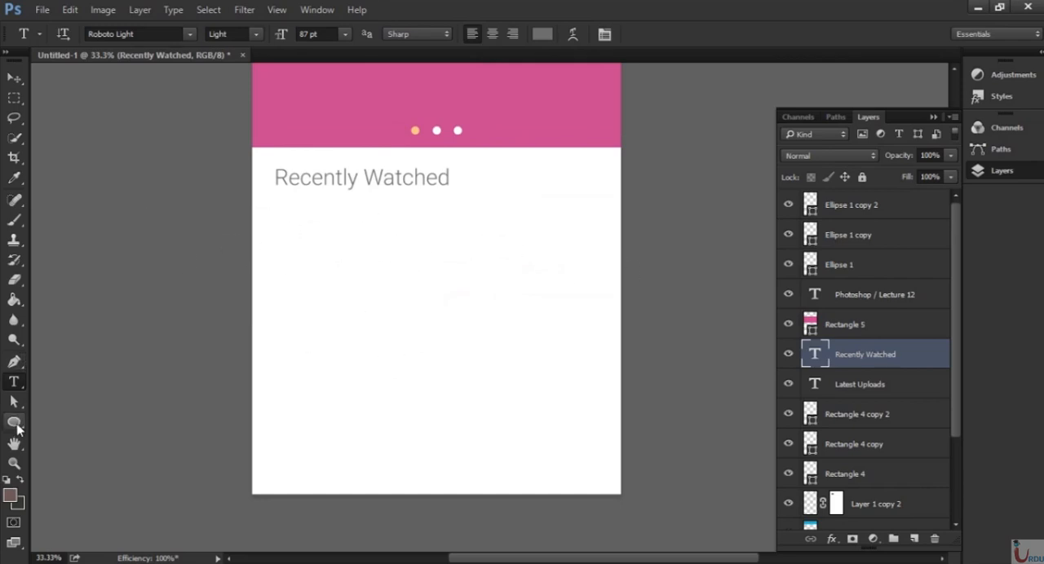
left_click_drag(18, 429, 67, 421)
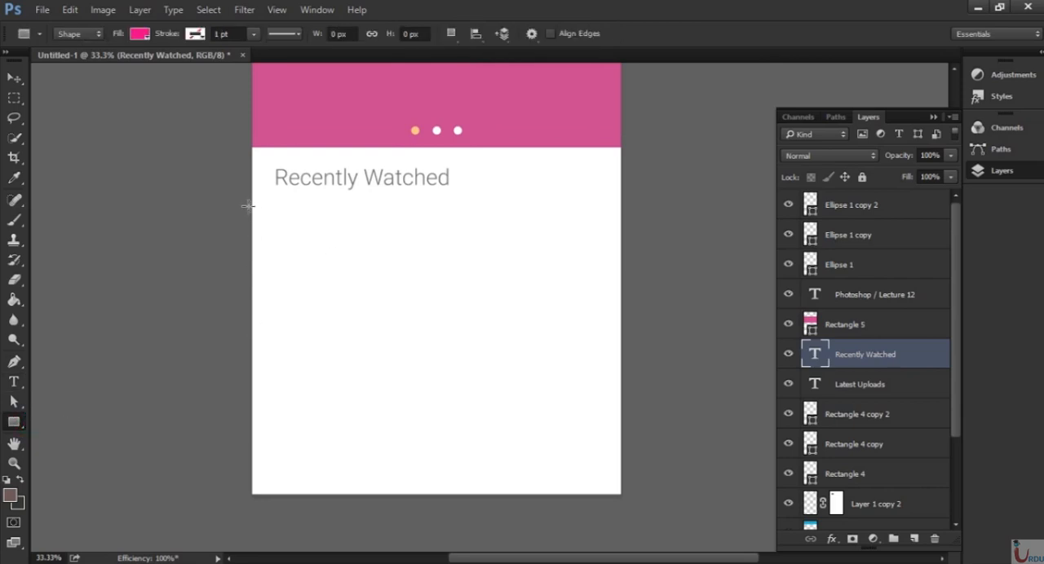
left_click_drag(248, 205, 399, 378)
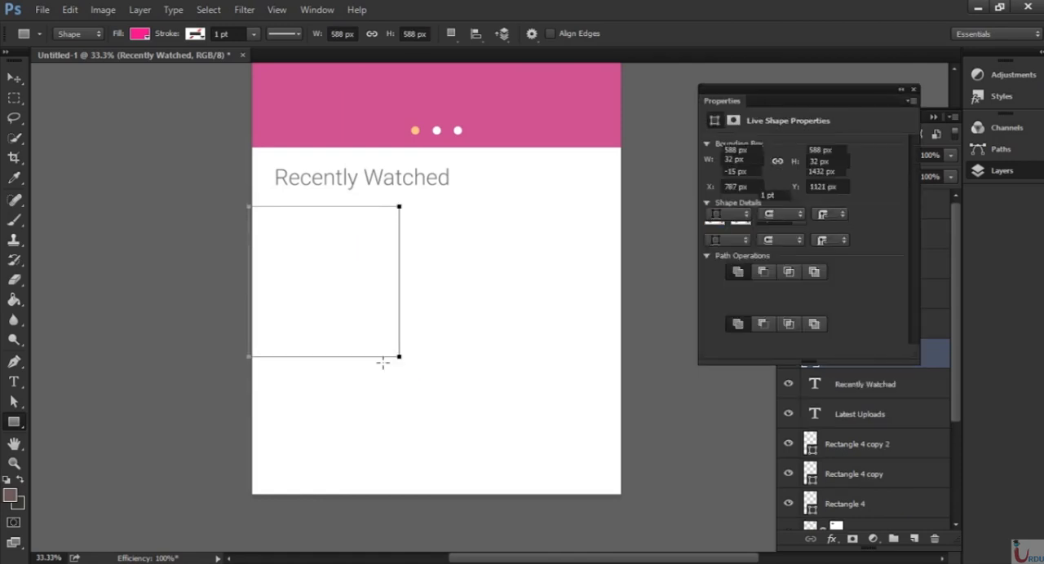
left_click(715, 196)
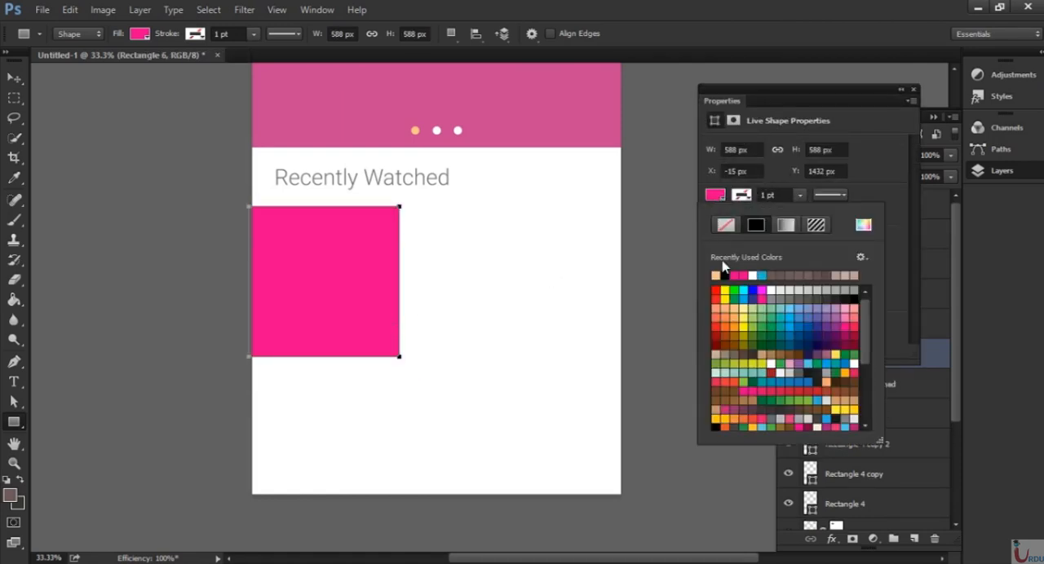
left_click(758, 320)
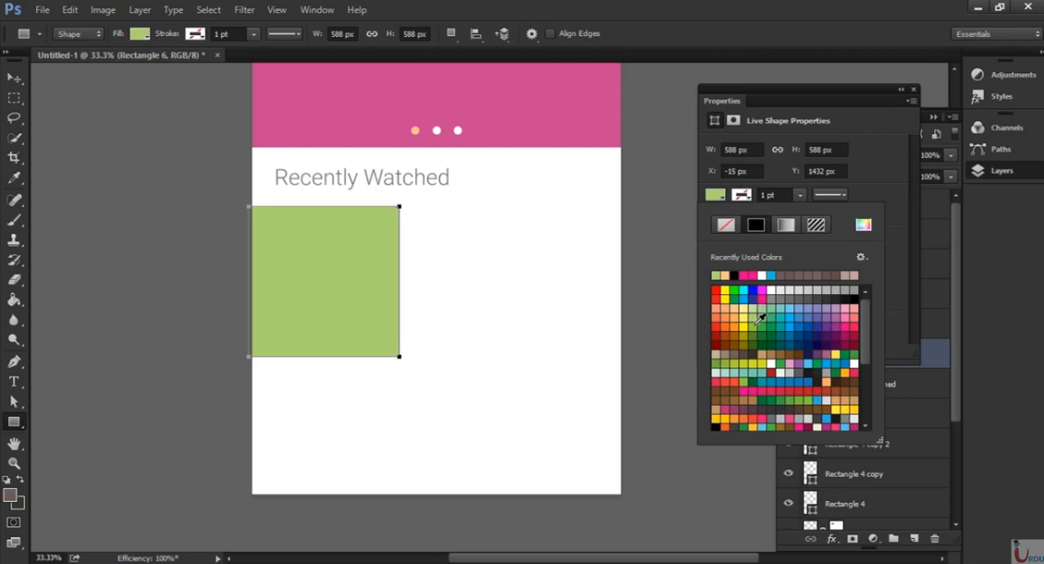
left_click(914, 90)
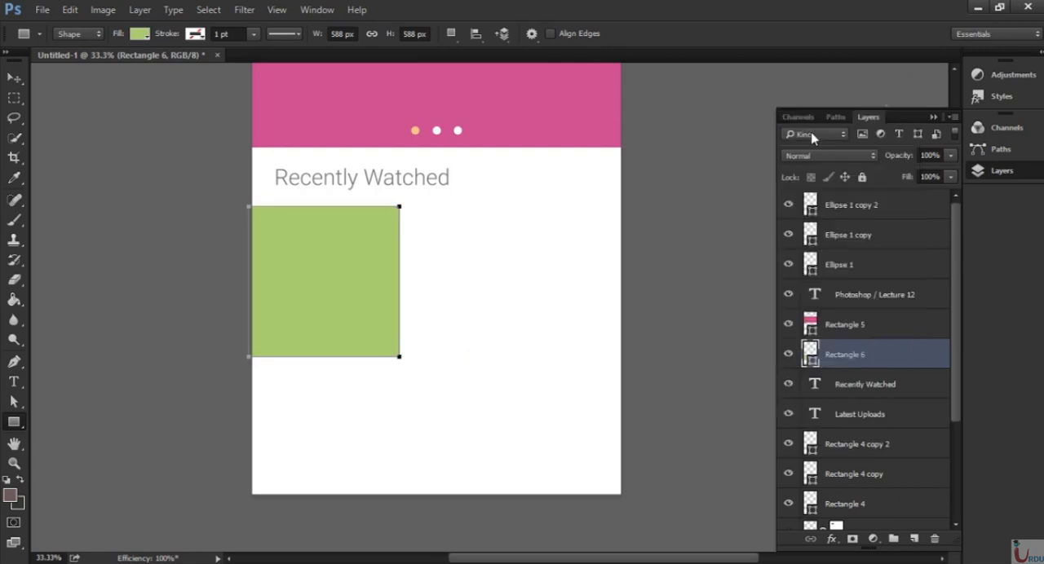
Duplicate the green square twice, lining the copies up to its right with narrow equal gaps, the last running off the canvas edge.
left_click(14, 78)
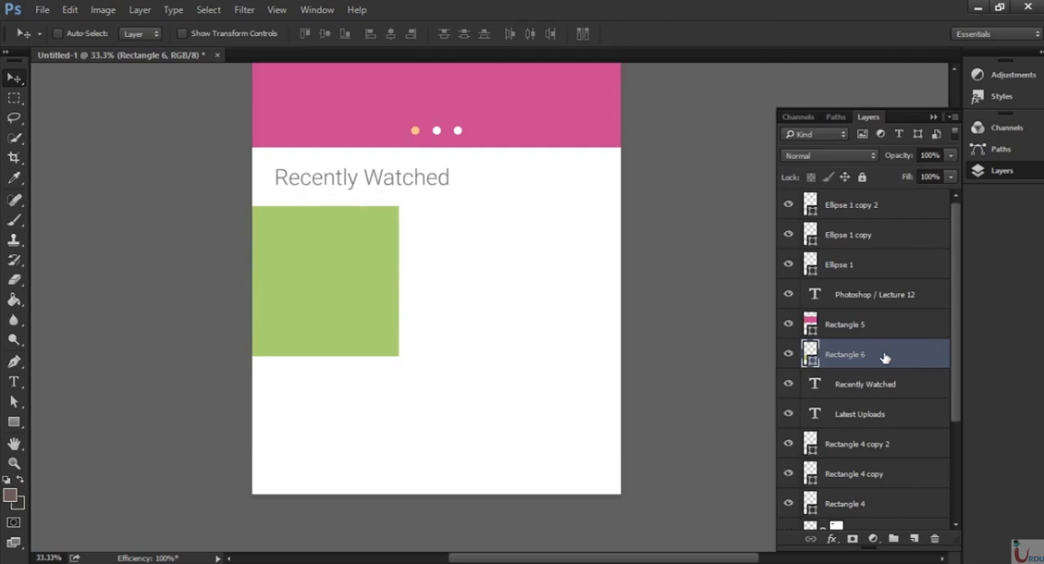
left_click_drag(885, 358, 917, 540)
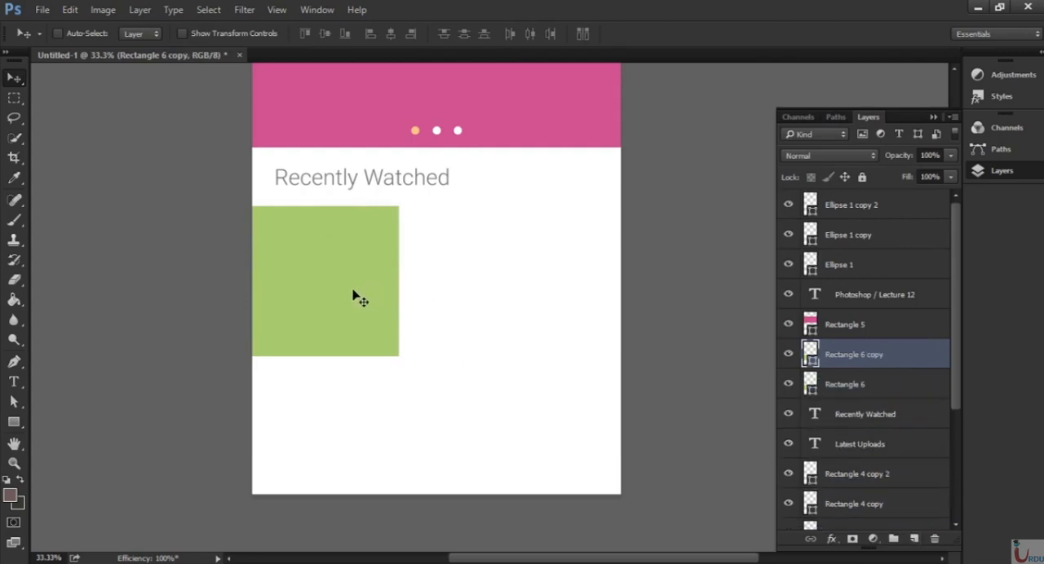
key("shift+Right")
left_click_drag(343, 289, 496, 292)
key("shift+Left")
key("Left")
key("Left")
key("Left")
key("Left")
key("Left")
key("Left")
key("Left")
key("Left")
key("Left")
key("Left")
key("Left")
key("Left")
key("Left")
key("Left")
key("Left")
key("Left")
key("Left")
key("Left")
key("Left")
key("Left")
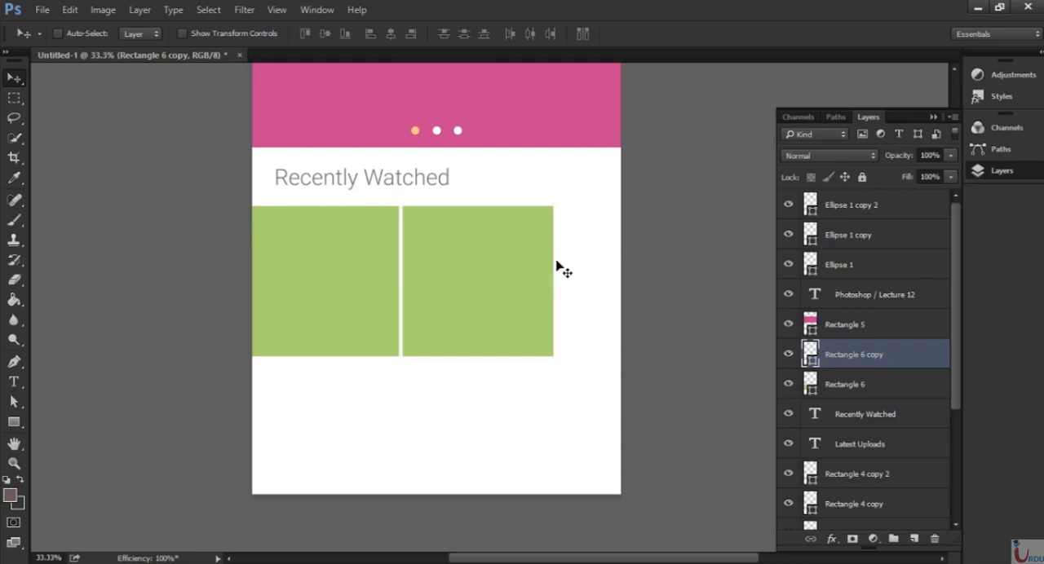
left_click_drag(897, 357, 914, 538)
left_click_drag(521, 297, 660, 309)
Recolour the middle square muted yellow, #d3cb73.
left_click(852, 384)
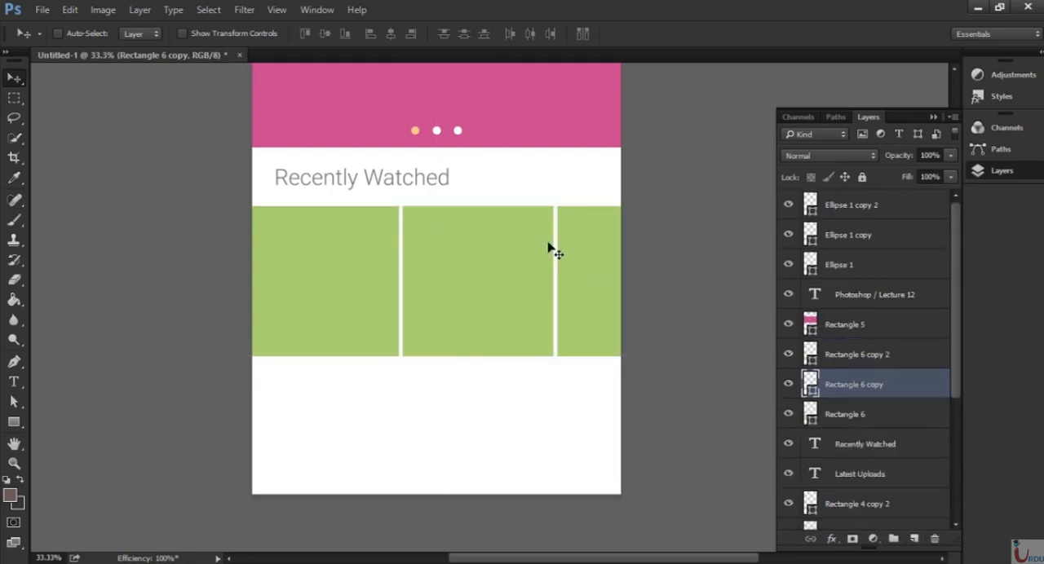
double_click(809, 382)
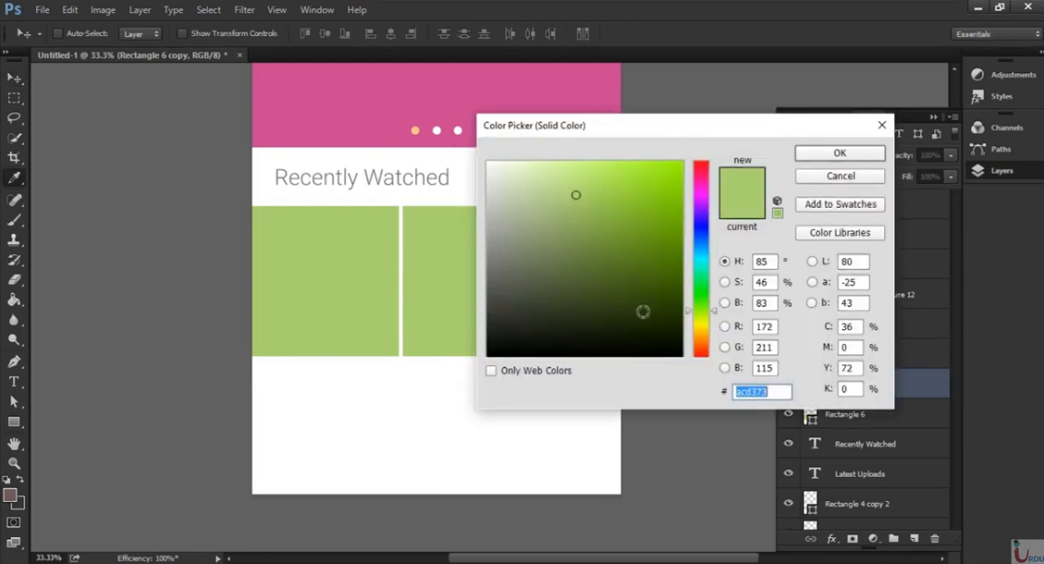
left_click(703, 322)
left_click(697, 327)
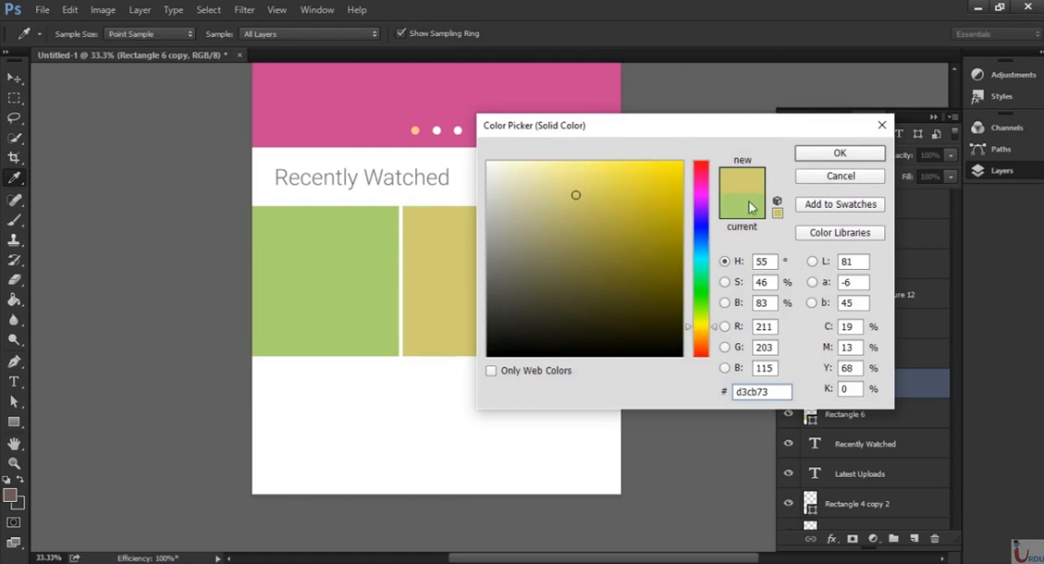
left_click(817, 155)
Try an orange fill, #dca31c, on the third square at the canvas's right edge.
double_click(811, 353)
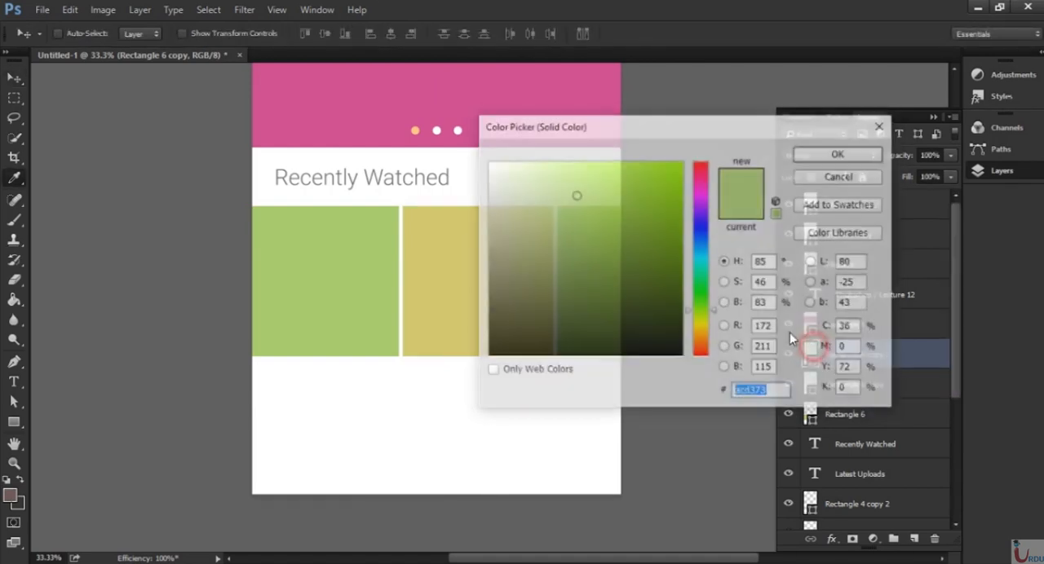
left_click(701, 326)
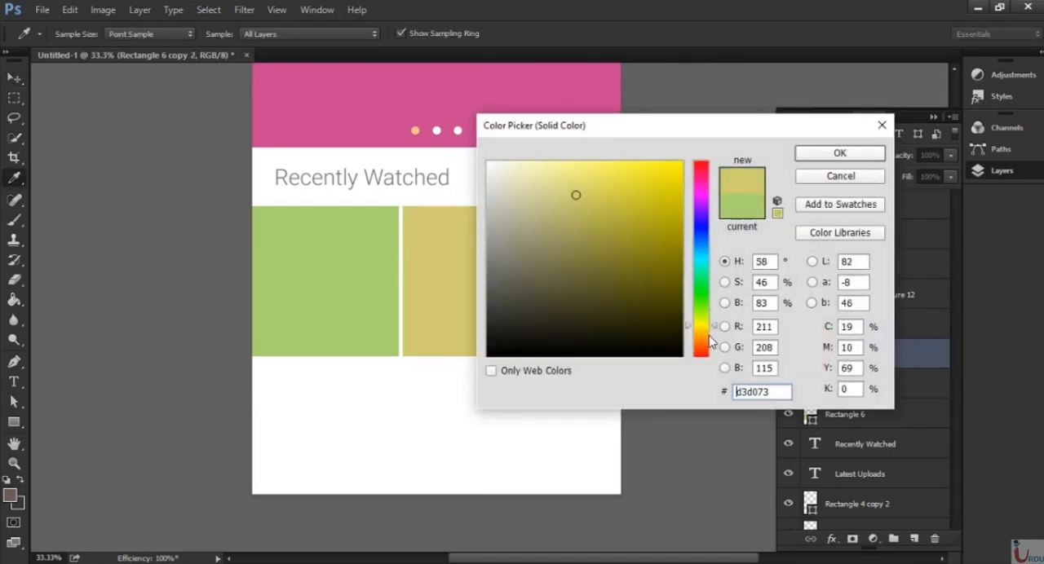
left_click(703, 334)
left_click(658, 179)
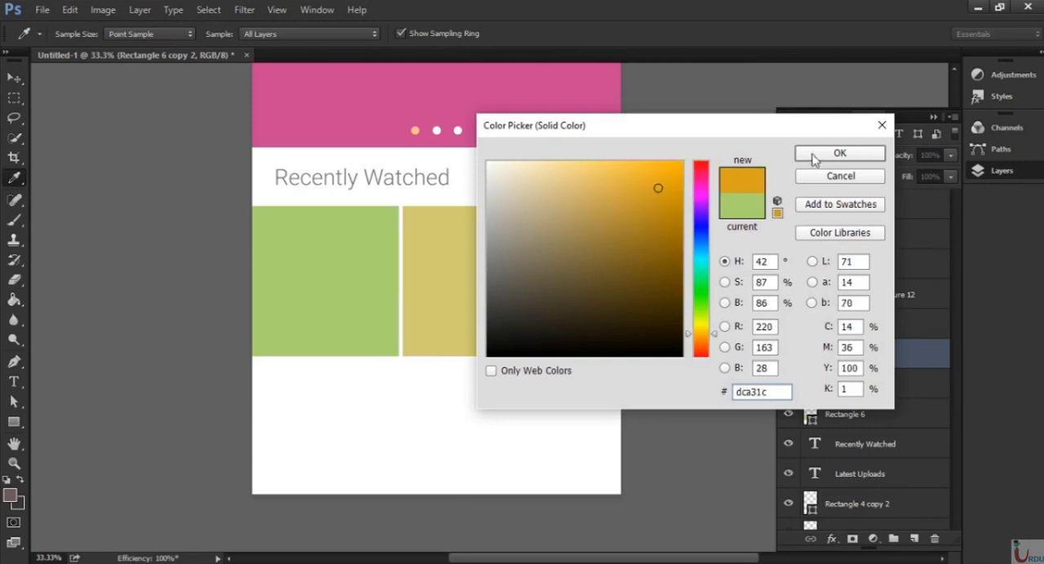
left_click(815, 155)
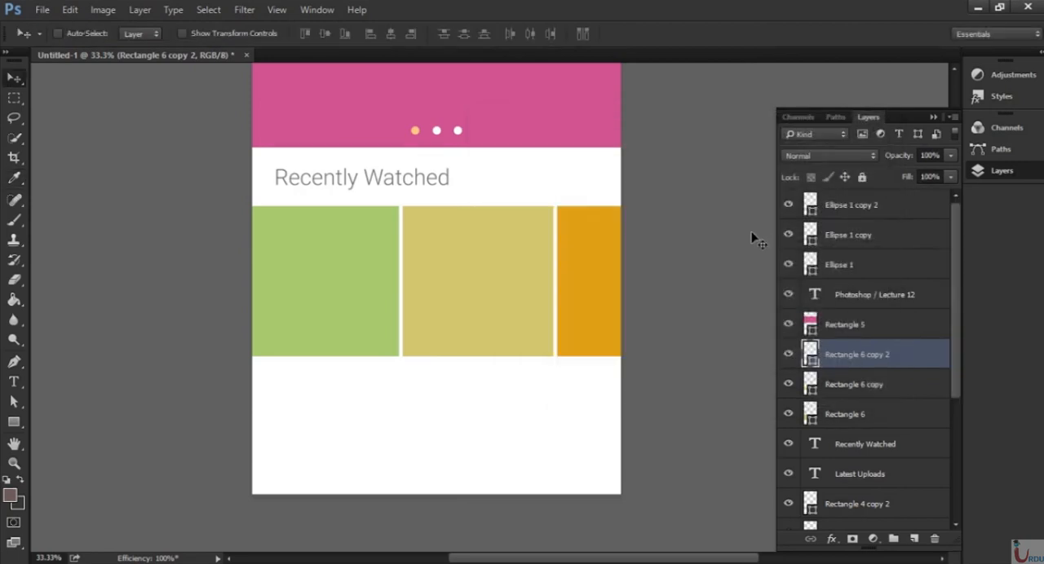
Recolour the third square cyan, #3ed2db.
double_click(810, 352)
left_click(698, 209)
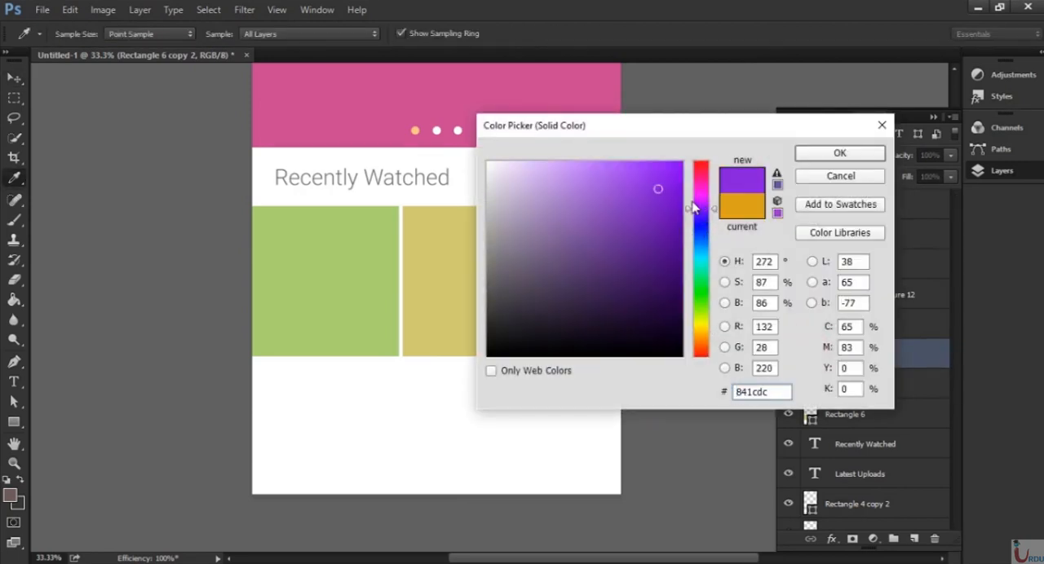
left_click(699, 258)
left_click(627, 190)
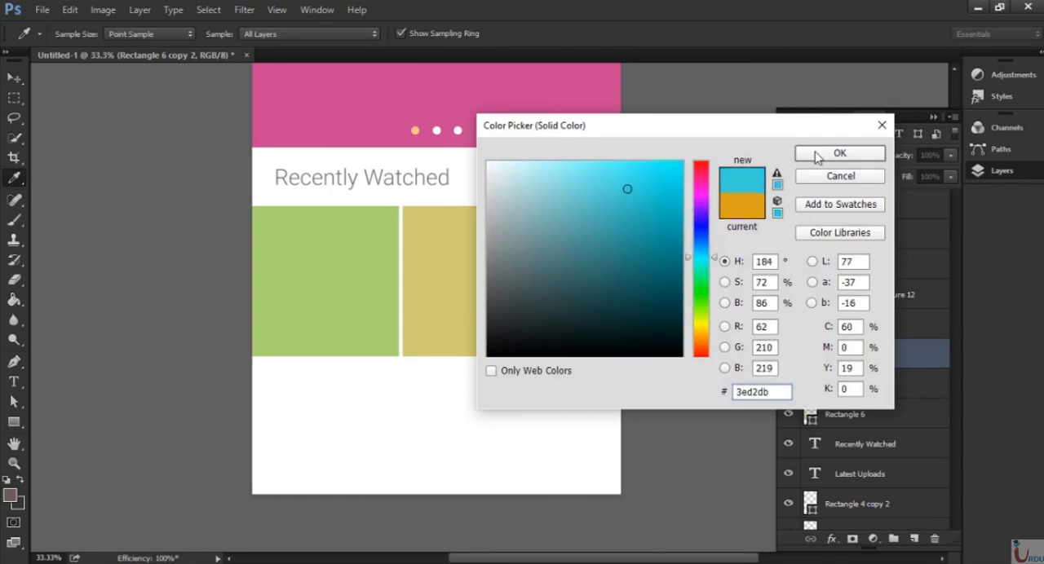
left_click(816, 157)
Duplicate the "Recently Watched" heading and move the copy straight down, just below the row of coloured squares.
key("v")
scroll(571, 343, "down", 2)
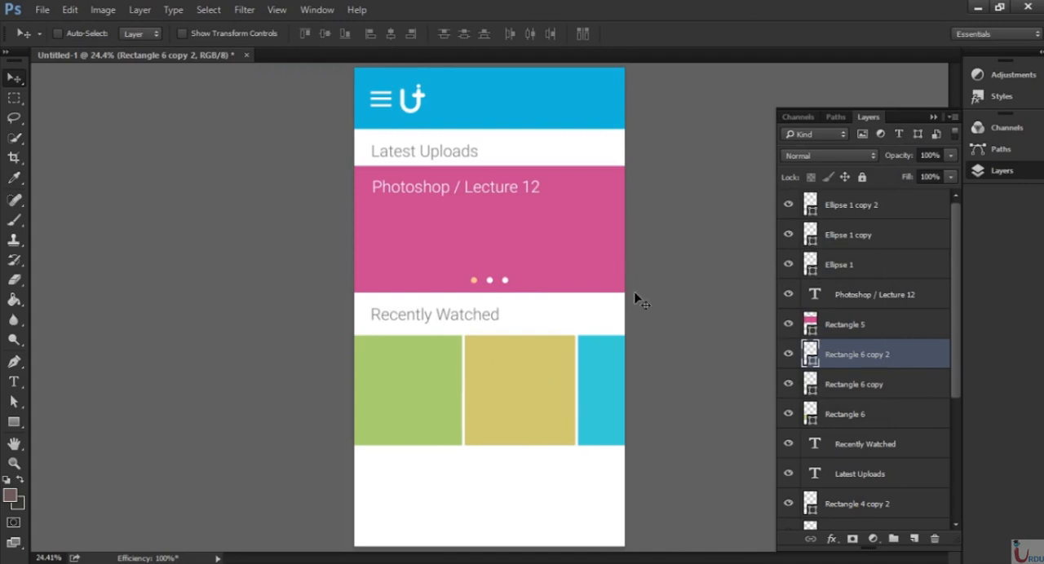
key("ctrl+plus")
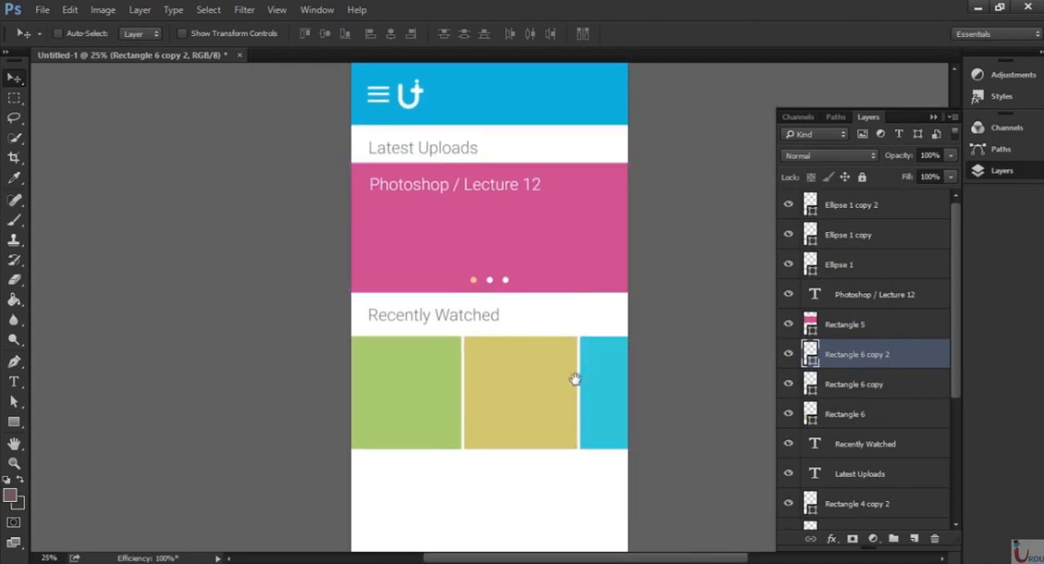
left_click_drag(575, 378, 555, 238)
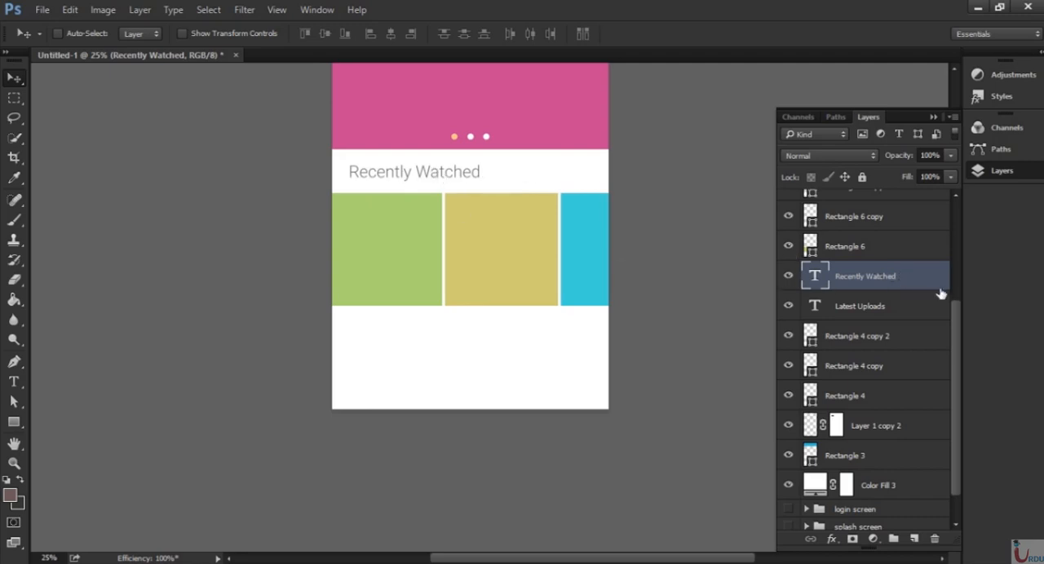
left_click_drag(932, 375, 915, 539)
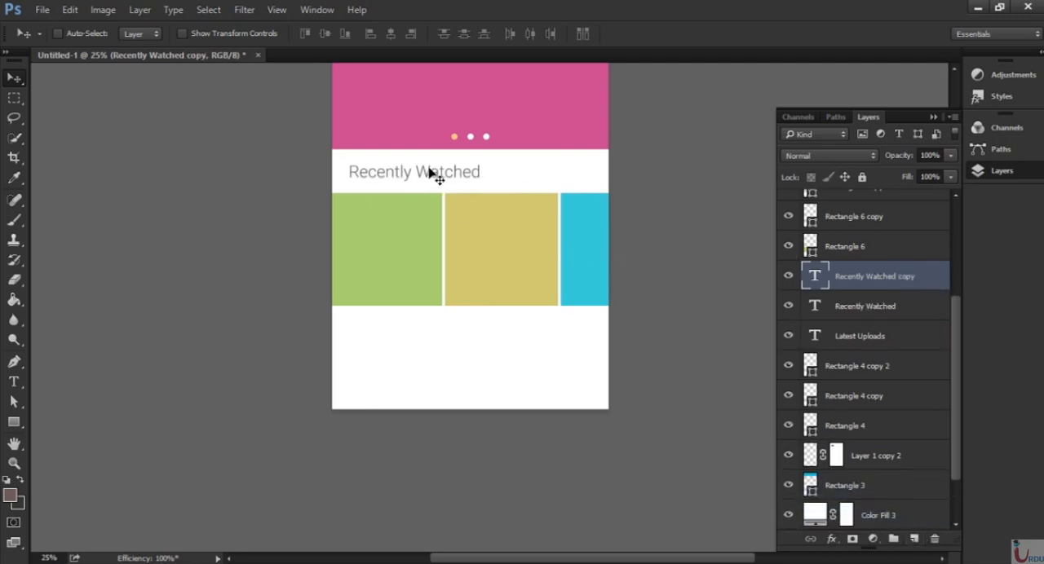
left_click_drag(433, 191, 293, 411)
Change the text of the copied heading below the coloured squares to "My Courses".
key("t")
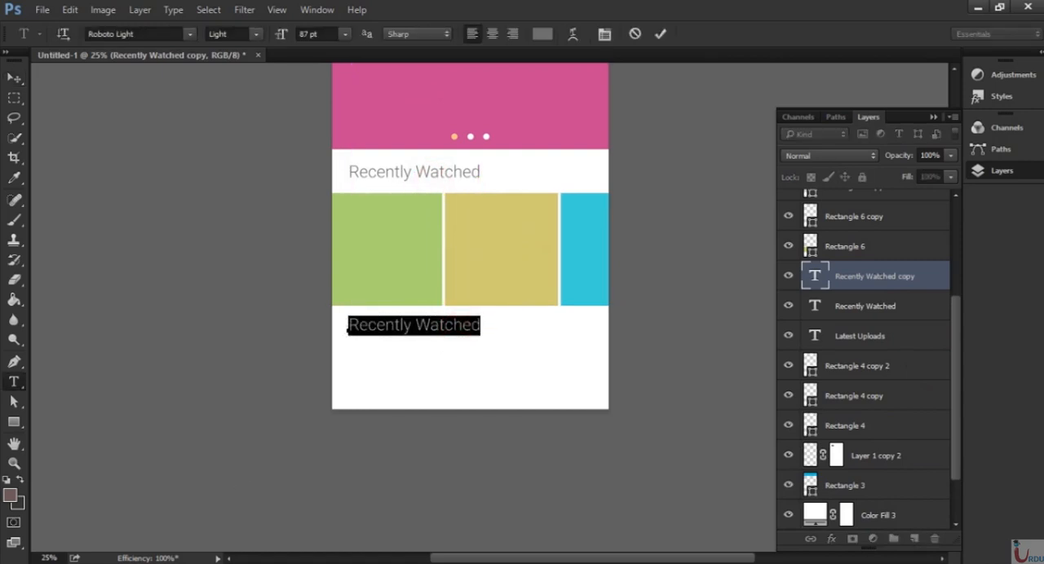
type("My Co")
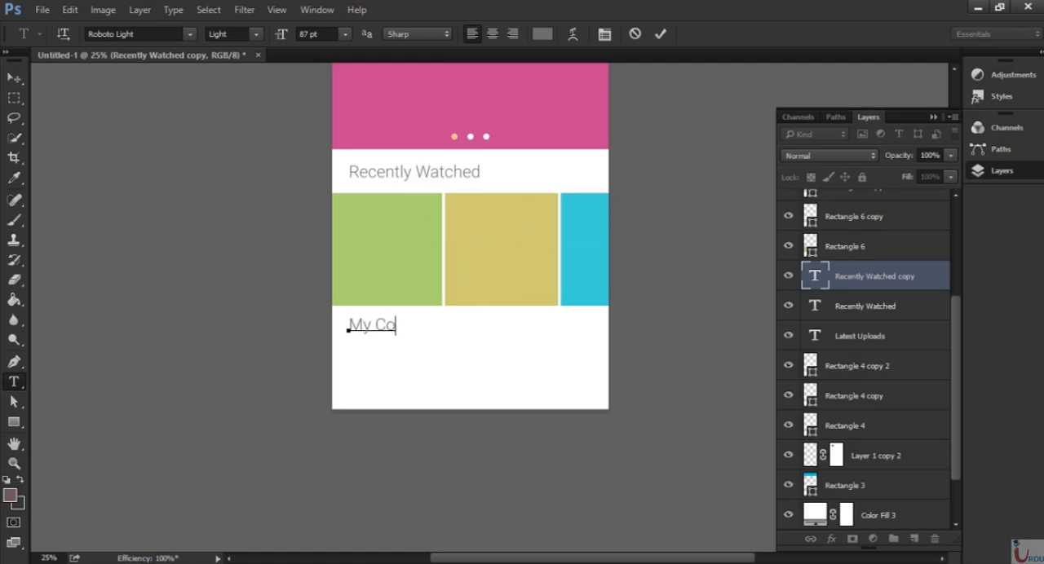
type("urses")
key("ctrl+Return")
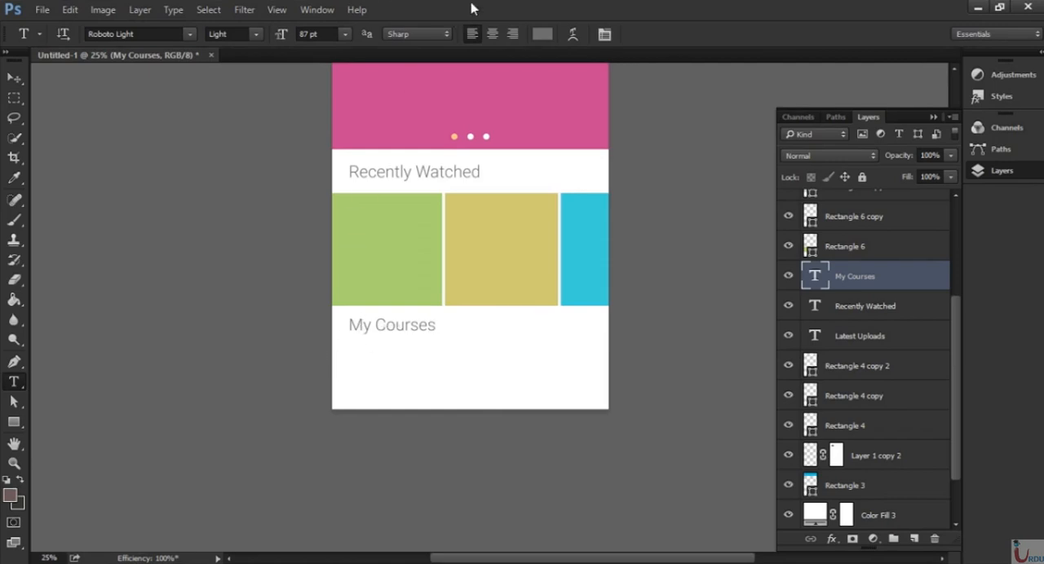
Draw a rectangular bar about 1270 × 167 px just below the "My Courses" heading.
key("ctrl+plus")
key("ctrl+plus")
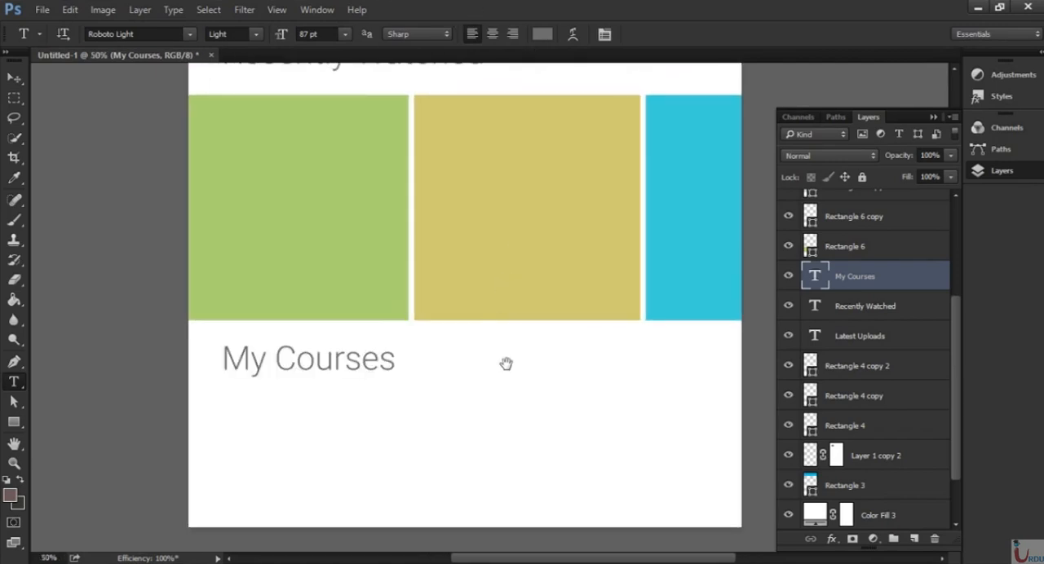
left_click_drag(523, 335, 522, 279)
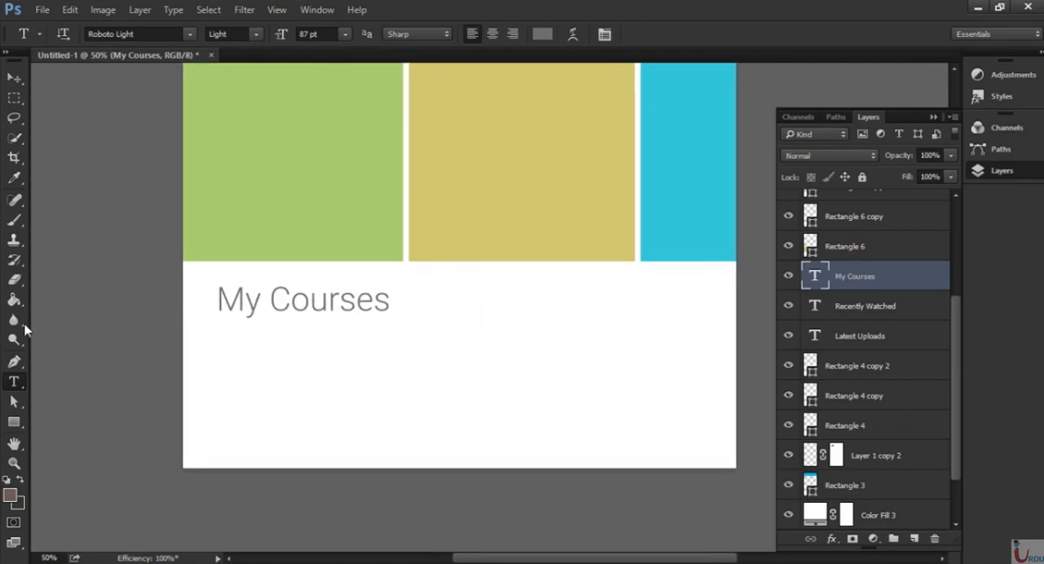
left_click(14, 421)
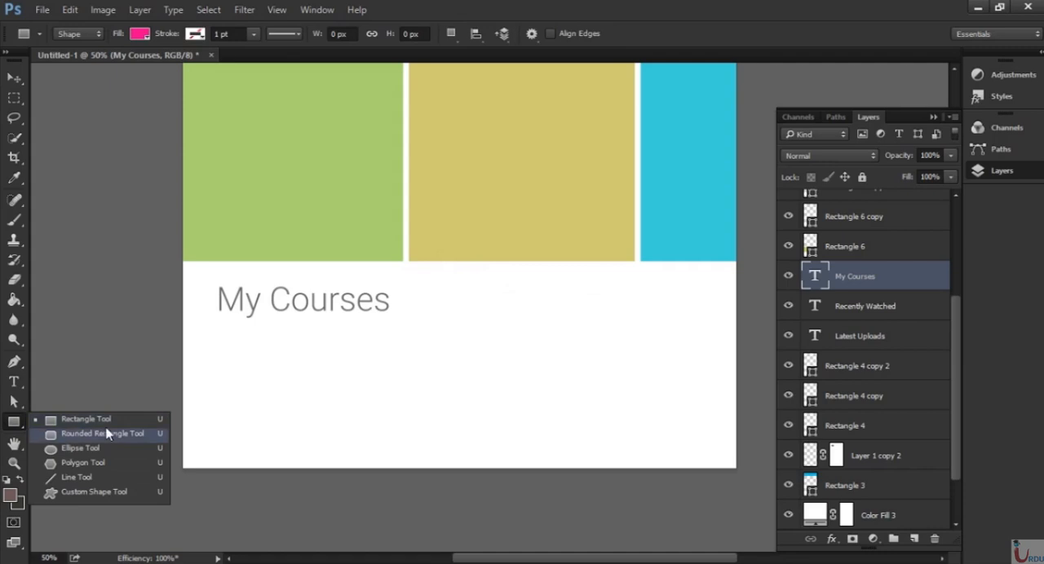
left_click(105, 418)
left_click_drag(220, 329, 708, 392)
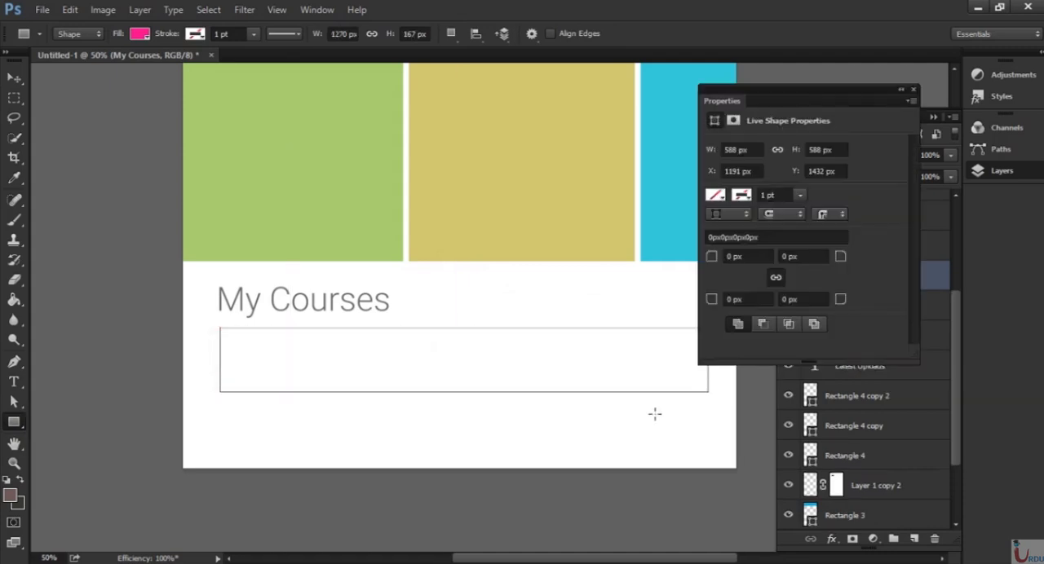
Fill the bar under "My Courses" with light grey.
left_click(715, 195)
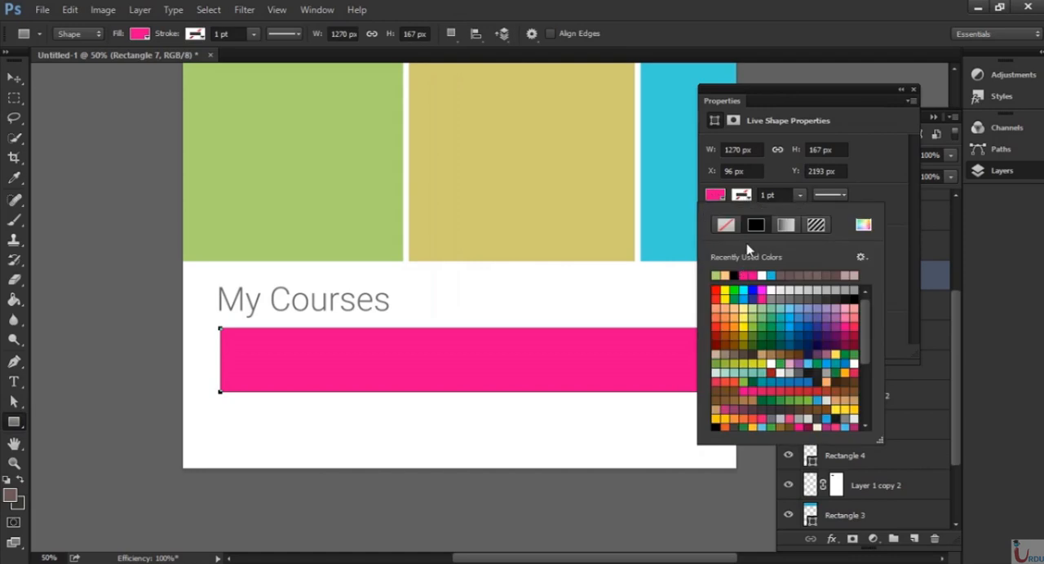
left_click(804, 291)
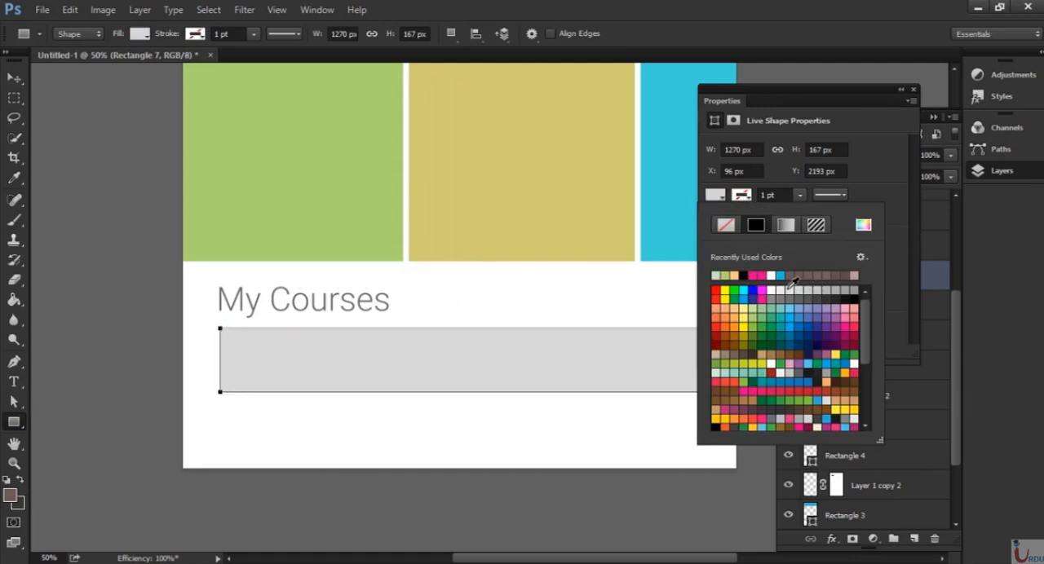
left_click(797, 289)
left_click(913, 89)
left_click(913, 89)
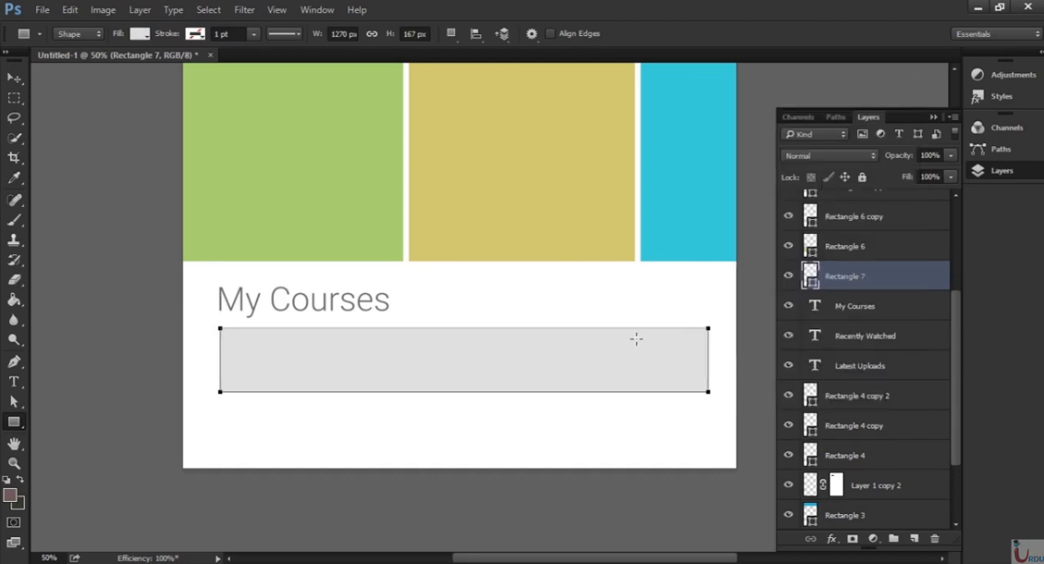
left_click(14, 79)
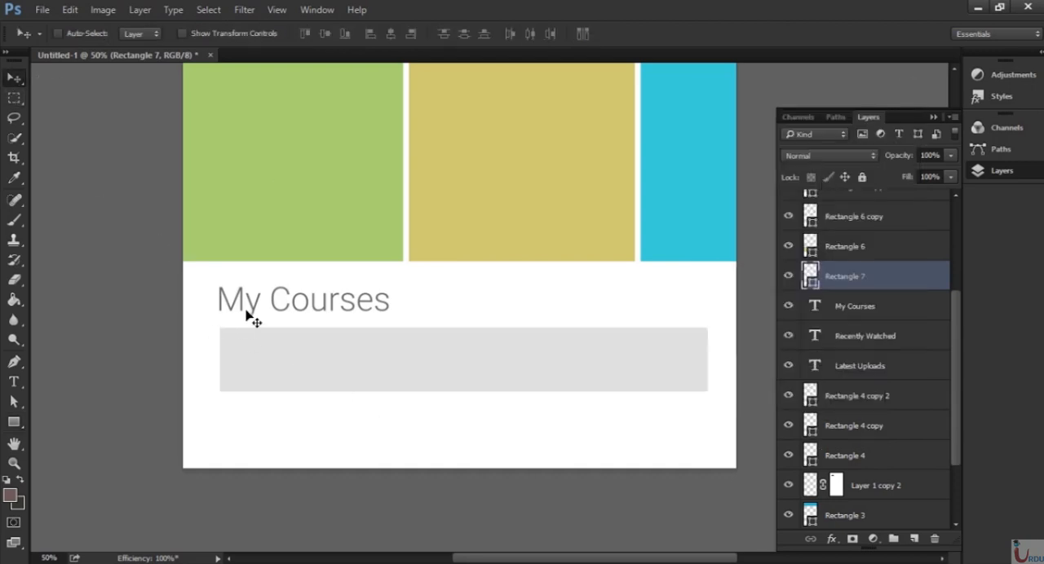
Add the text "Introduction to Photoshop" in Roboto Light, 87 pt, on the white area below the grey bar.
key("t")
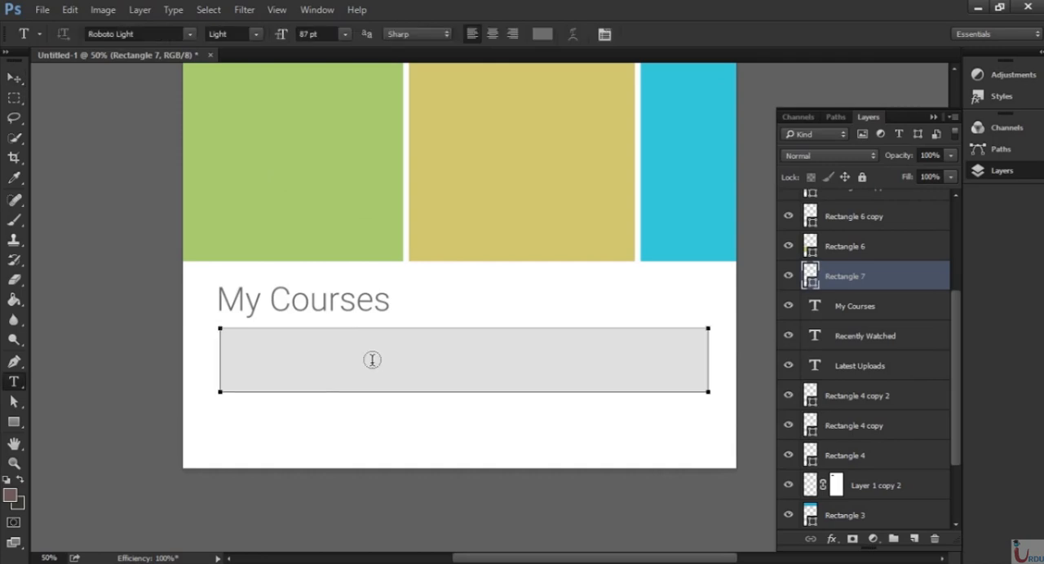
left_click(350, 425)
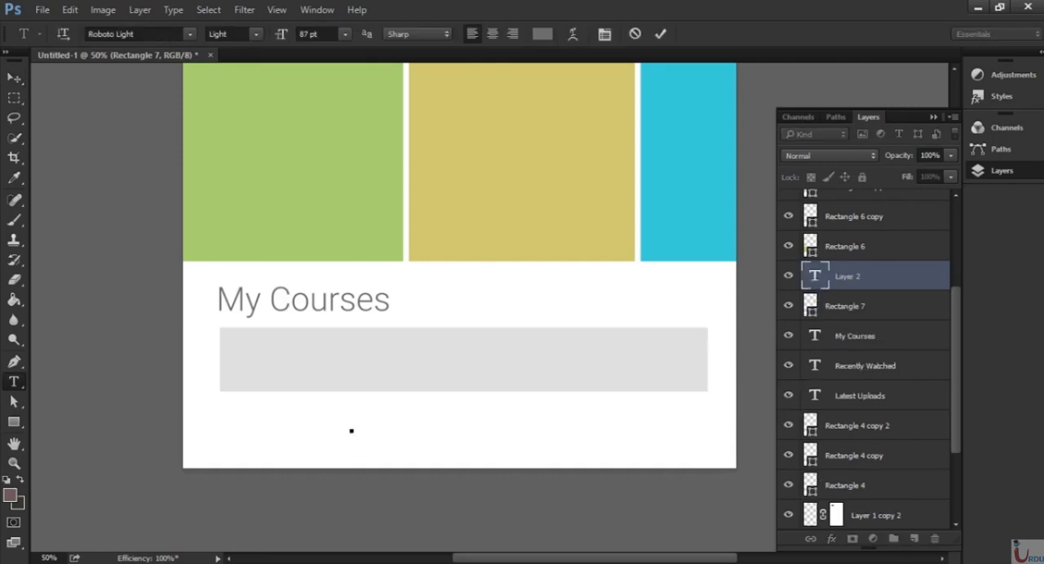
type("Introduct")
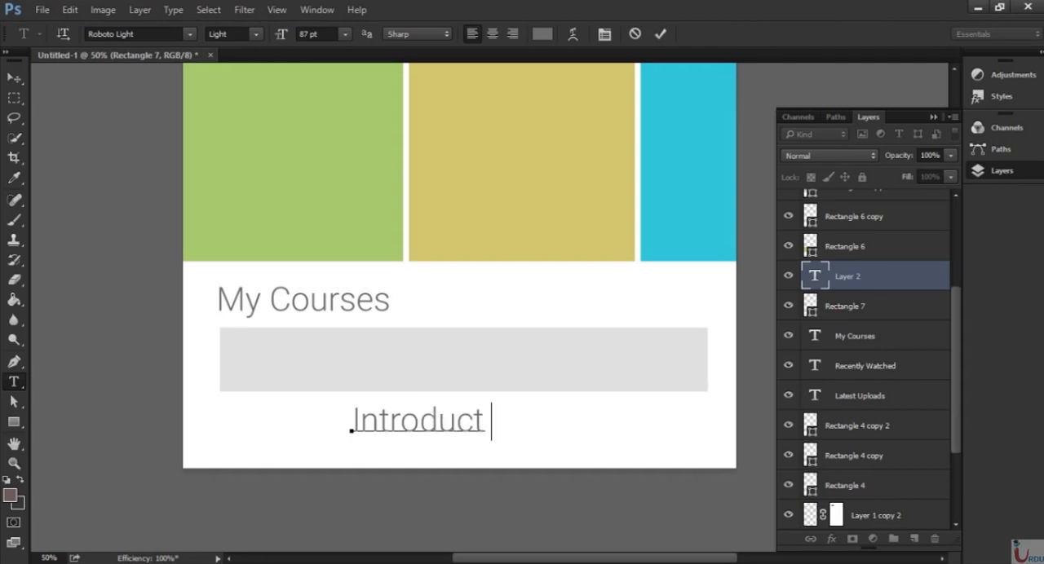
type("ion to Pho")
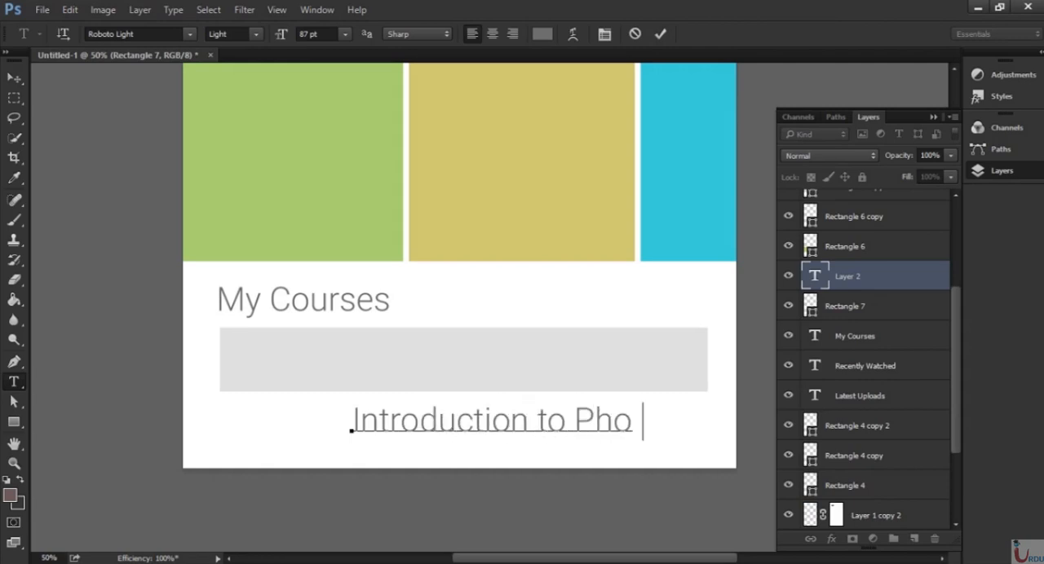
type("tohshop")
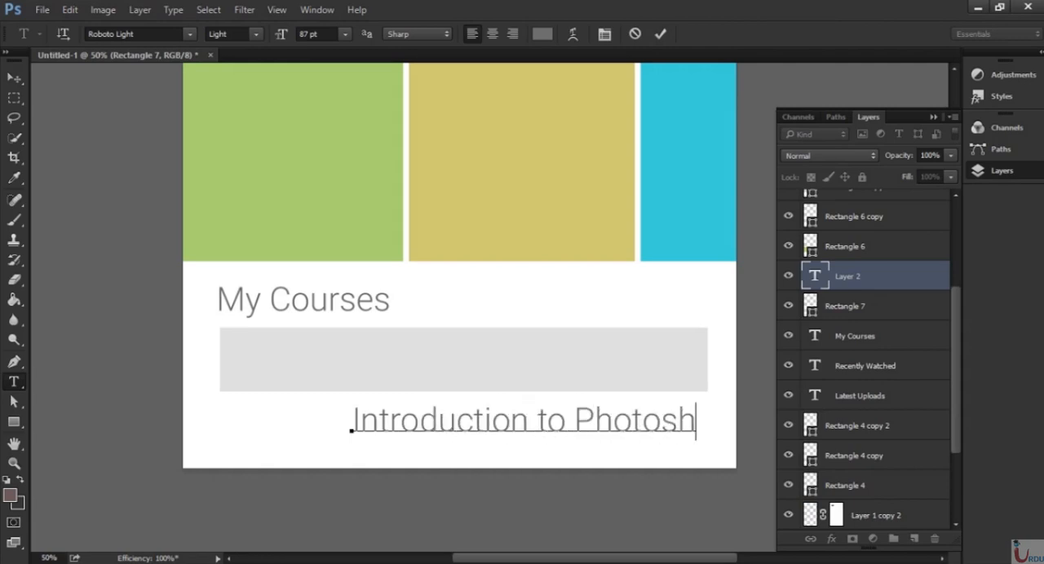
key("ctrl+Return")
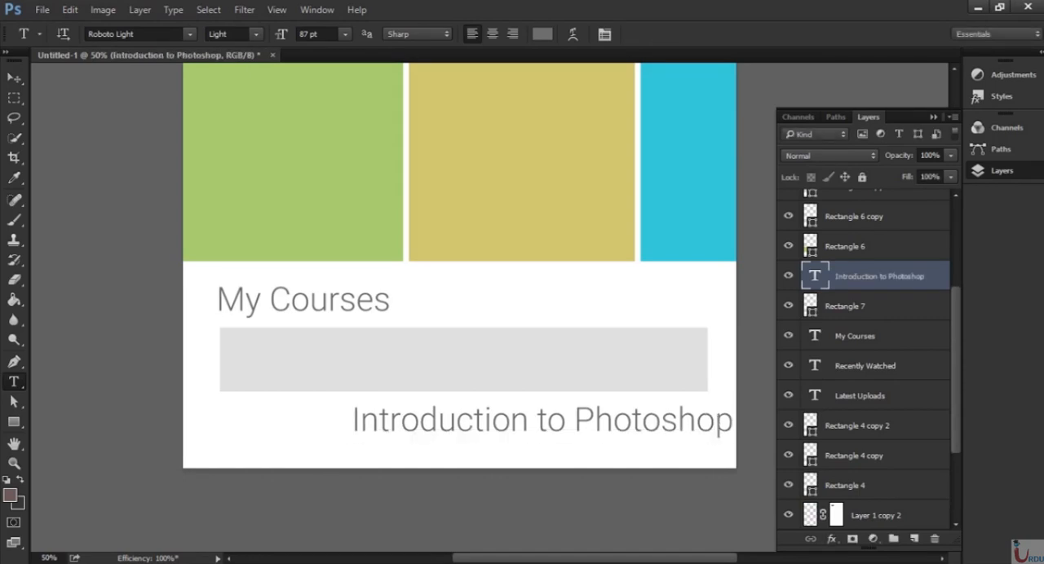
Place "Introduction to Photoshop" on the grey bar, scaled to about 58%, leaving room for an icon before the text.
key("v")
left_click_drag(595, 432, 526, 359)
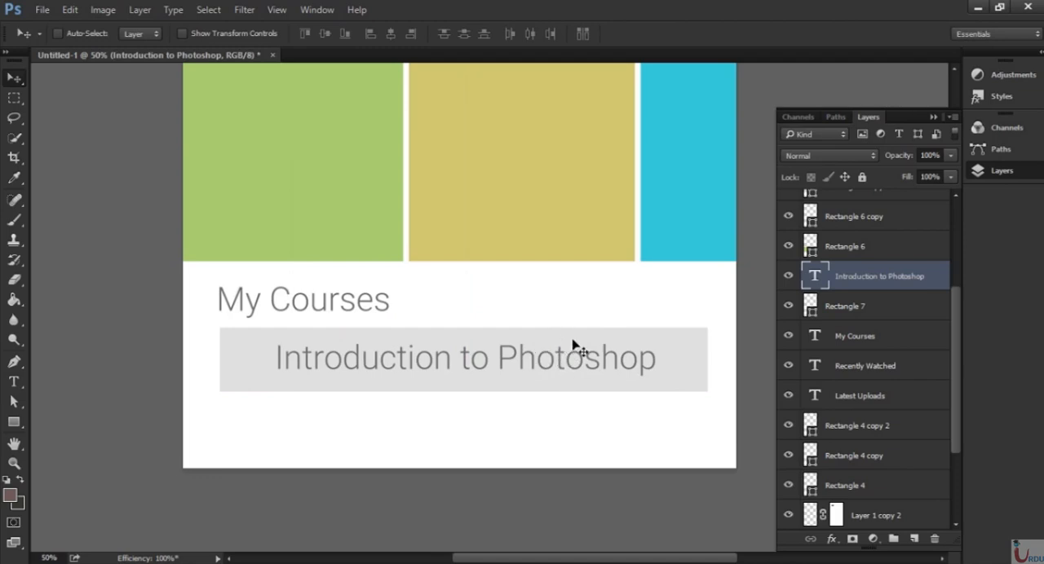
key("ctrl")
key("ctrl+t")
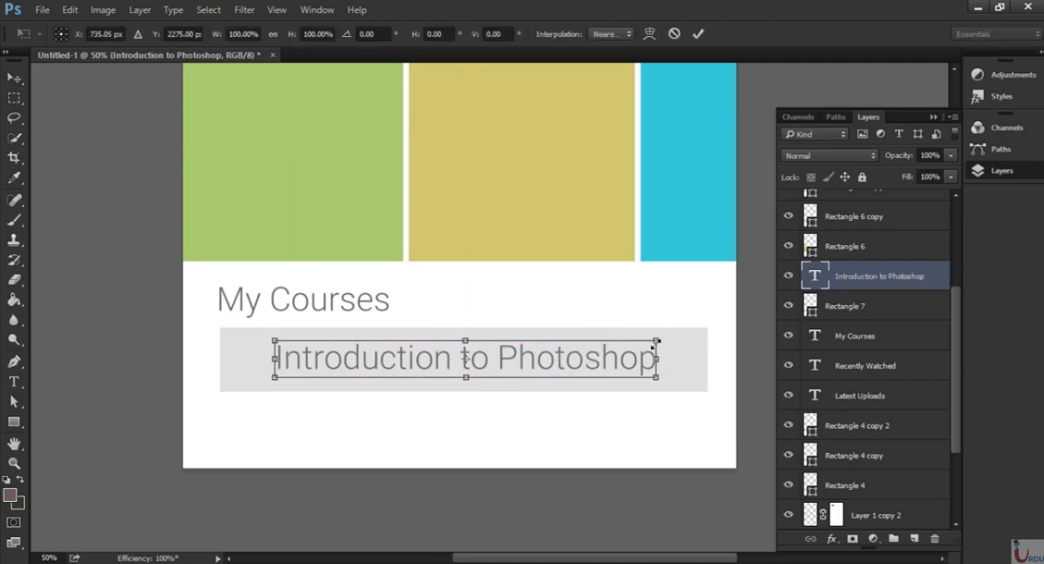
left_click(657, 340)
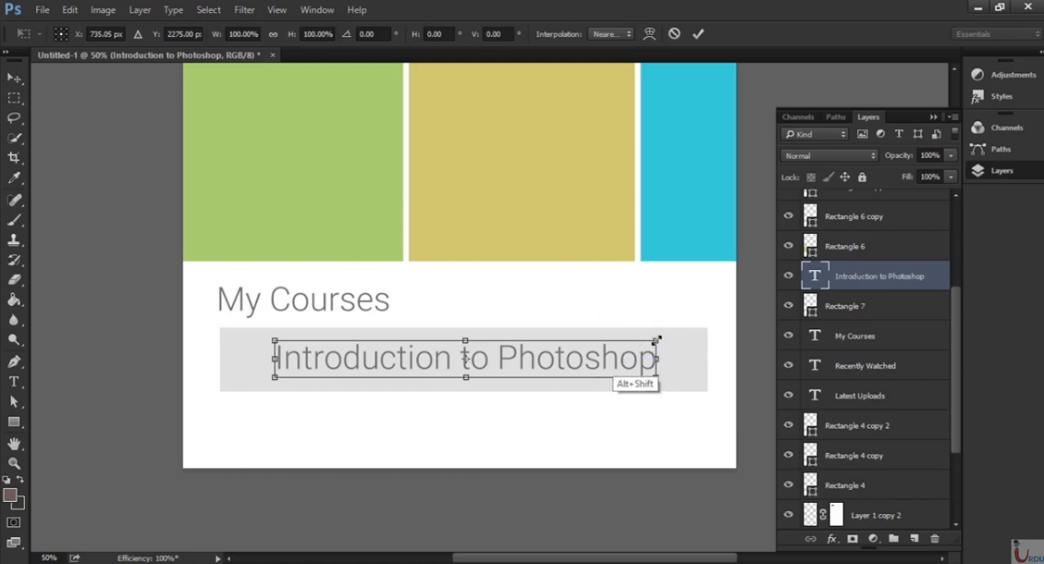
left_click_drag(655, 340, 583, 368)
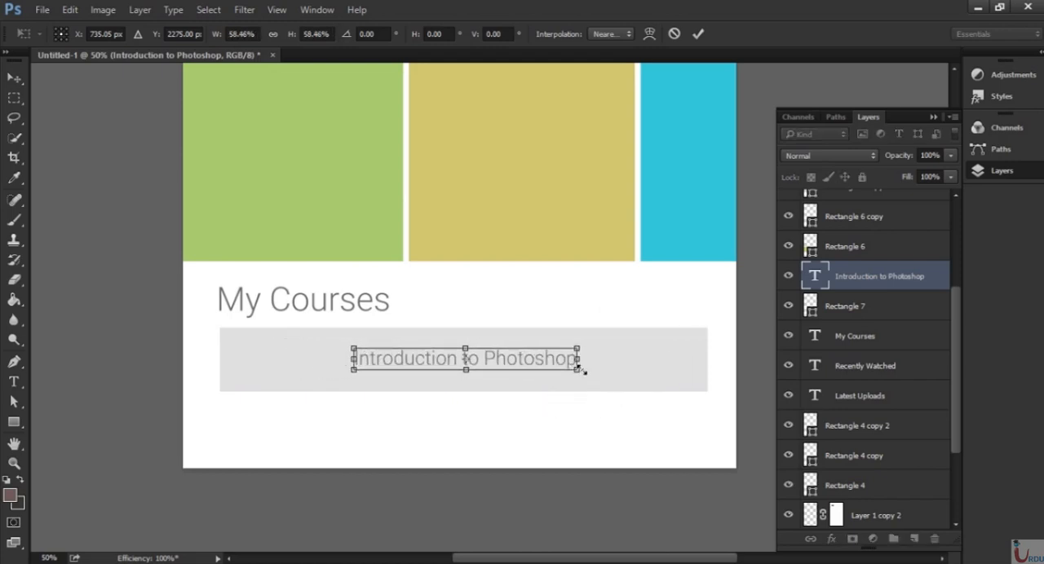
key("Return")
left_click_drag(498, 368, 427, 374)
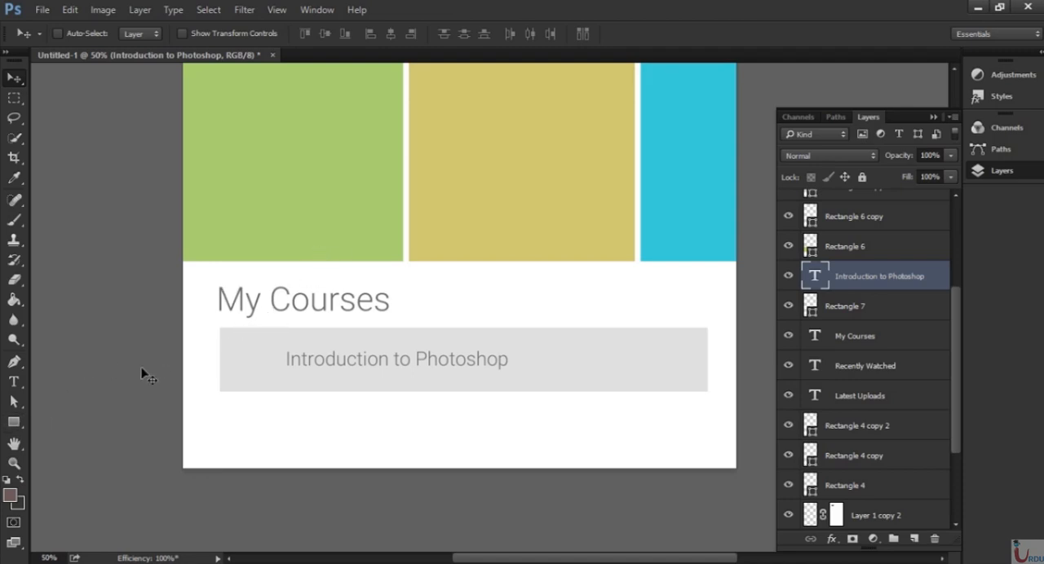
Set the Ellipse tool to no fill with a grey stroke.
left_click(16, 427)
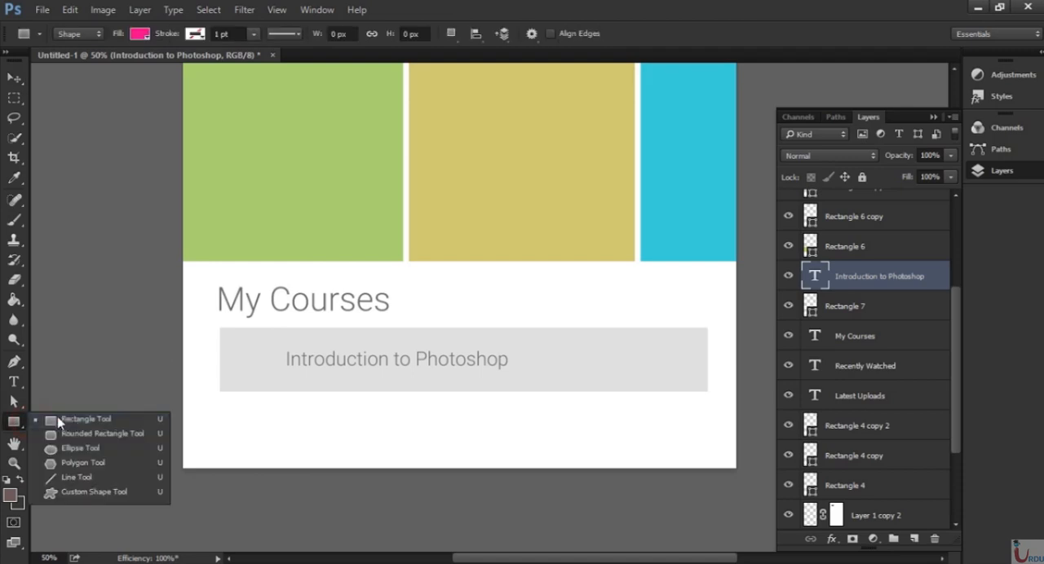
left_click(93, 451)
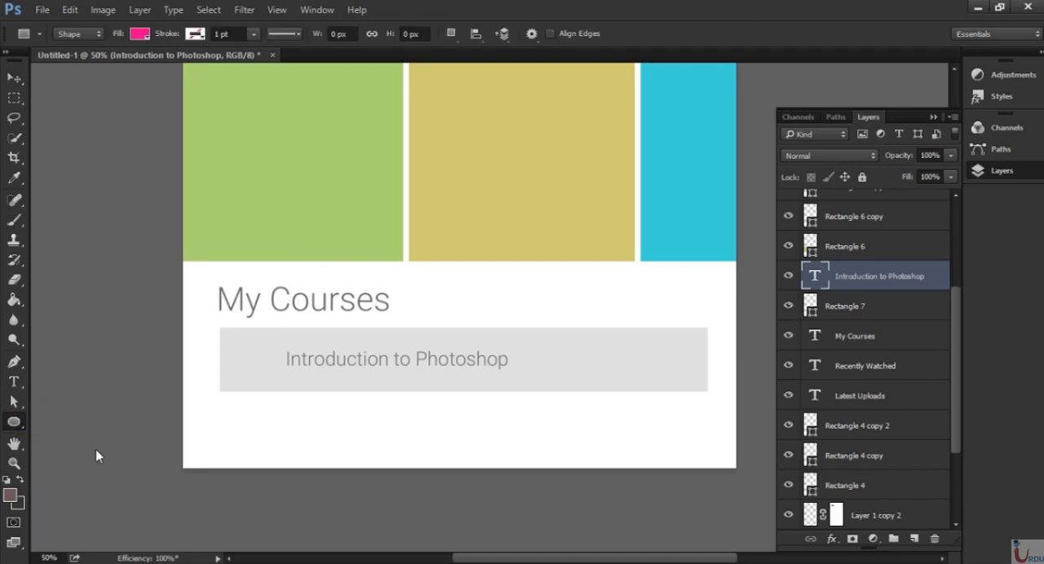
left_click(140, 34)
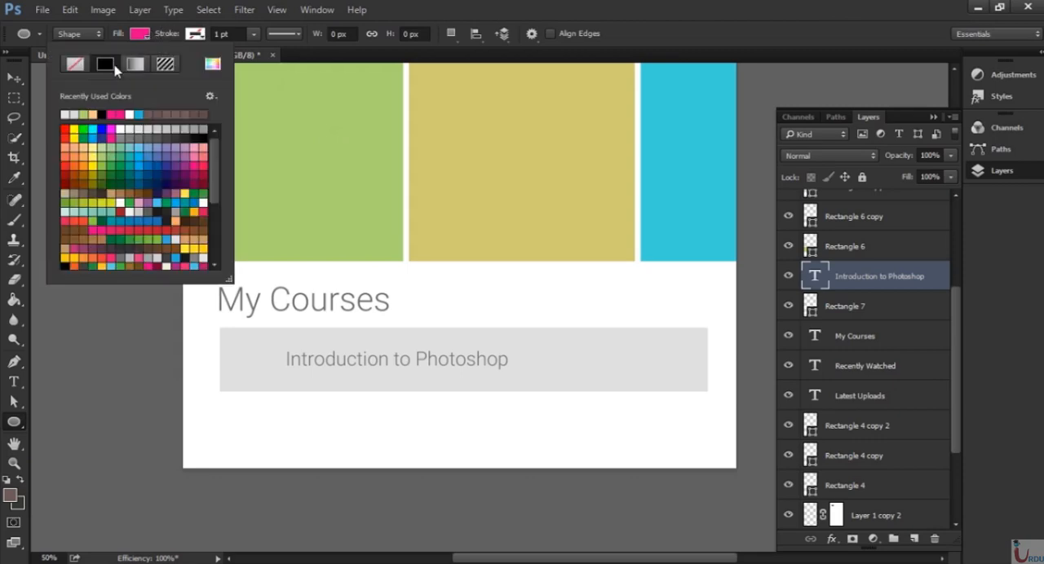
left_click(76, 68)
left_click(196, 36)
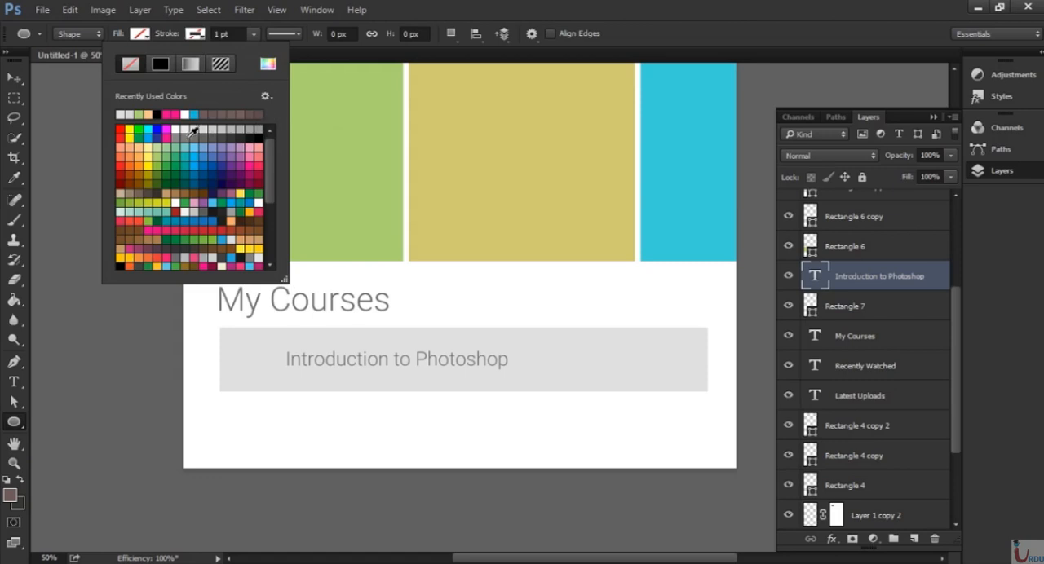
left_click(193, 131)
Draw a circle about 94 px wide with a stroke of about 5.53 pt and centre it vertically on the bar before the course title.
left_click(253, 36)
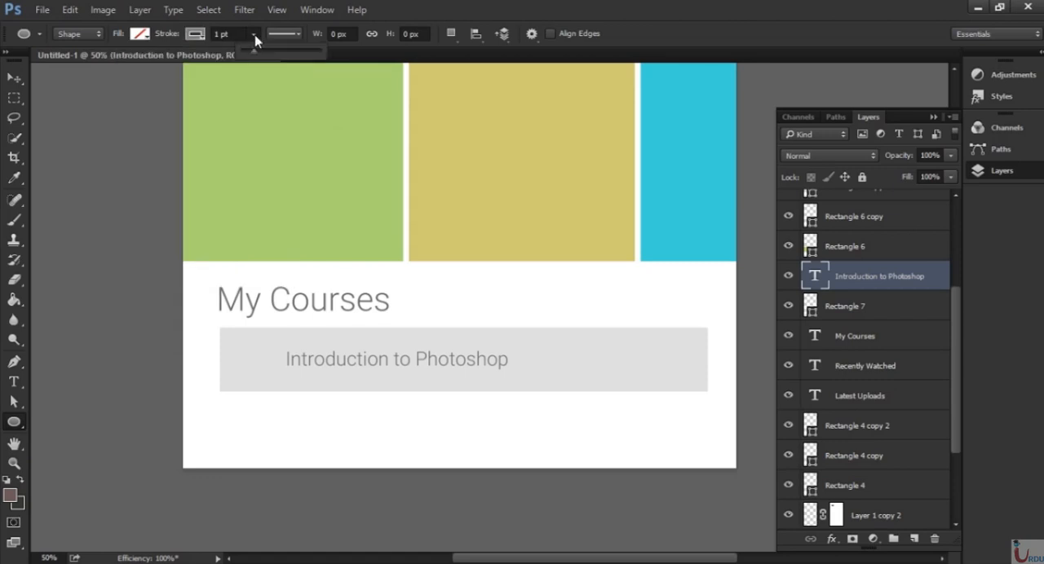
left_click(256, 39)
left_click(253, 36)
left_click_drag(256, 50, 261, 51)
left_click_drag(239, 354, 264, 374)
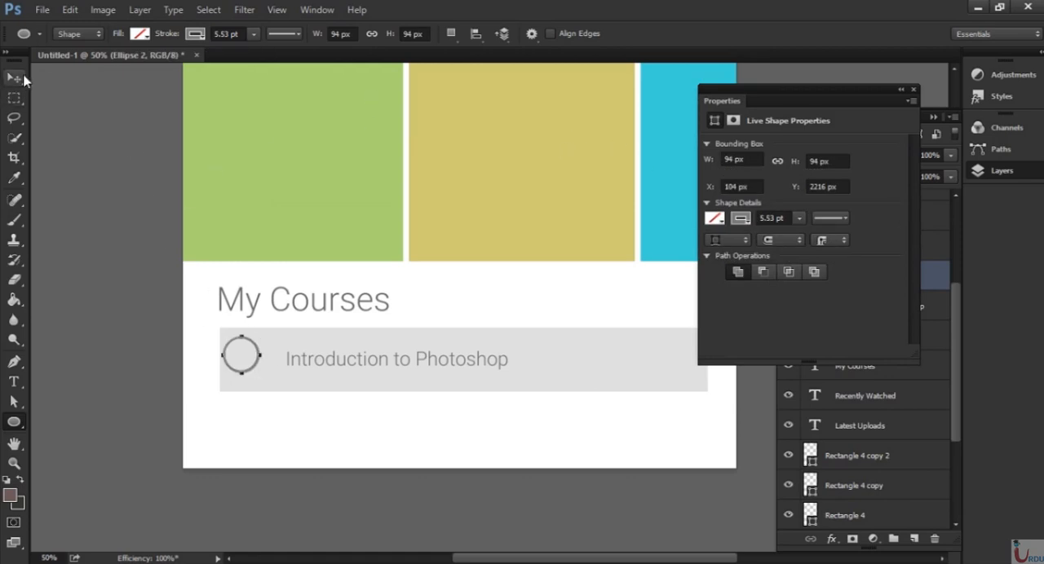
left_click(14, 78)
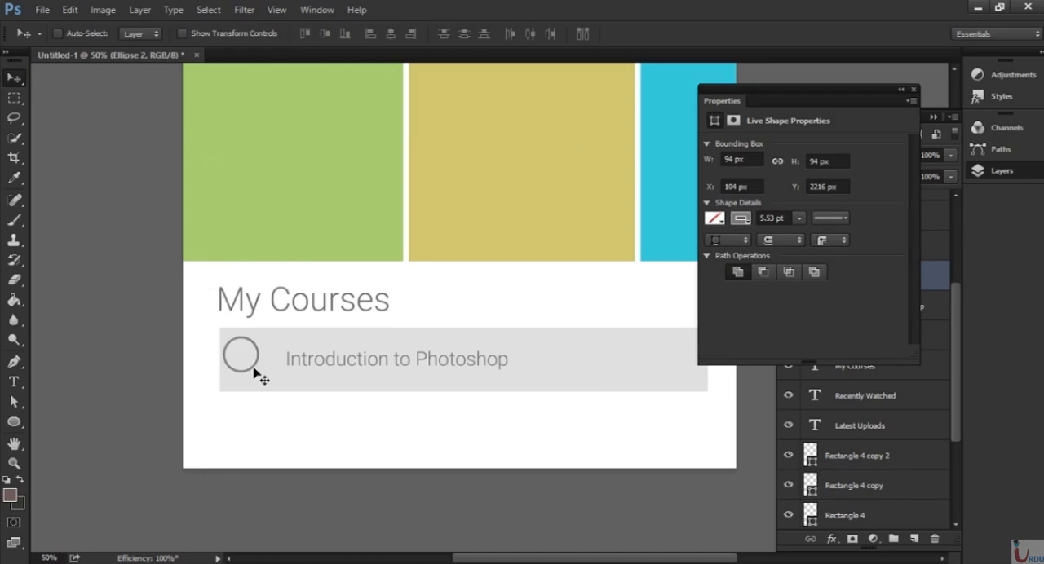
left_click_drag(253, 375, 262, 380)
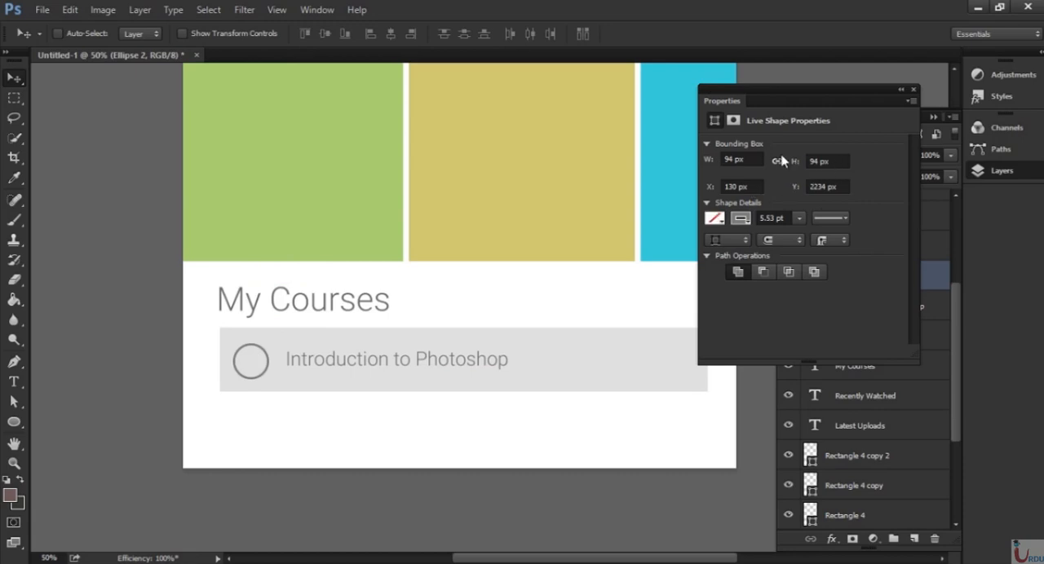
Try a thicker stroke of about 18.24 pt on the circle beside the course title.
left_click(800, 218)
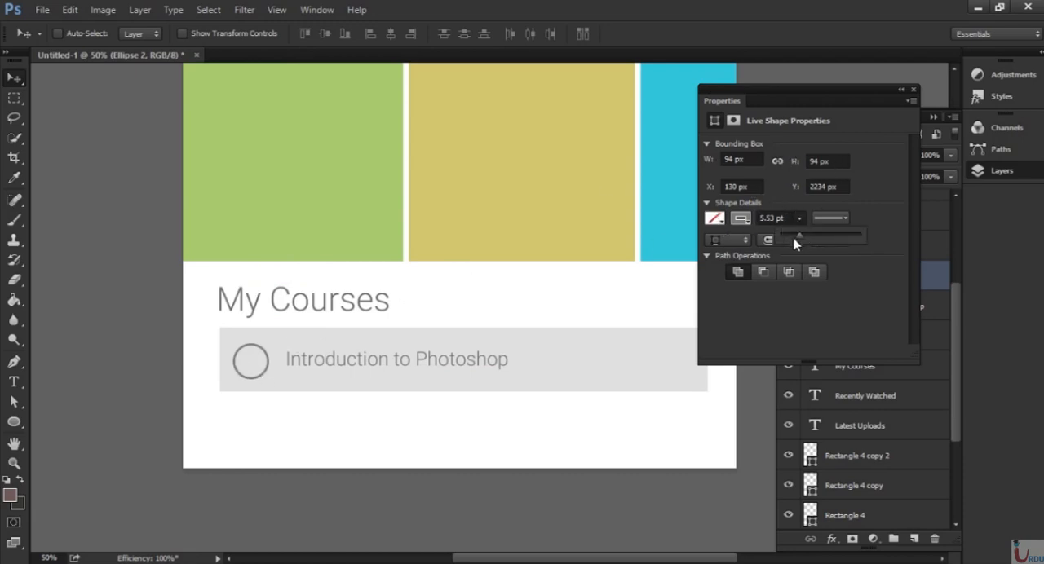
left_click_drag(798, 236, 808, 240)
key("Up")
key("Up")
key("Up")
key("Up")
key("Up")
left_click_drag(822, 238, 816, 238)
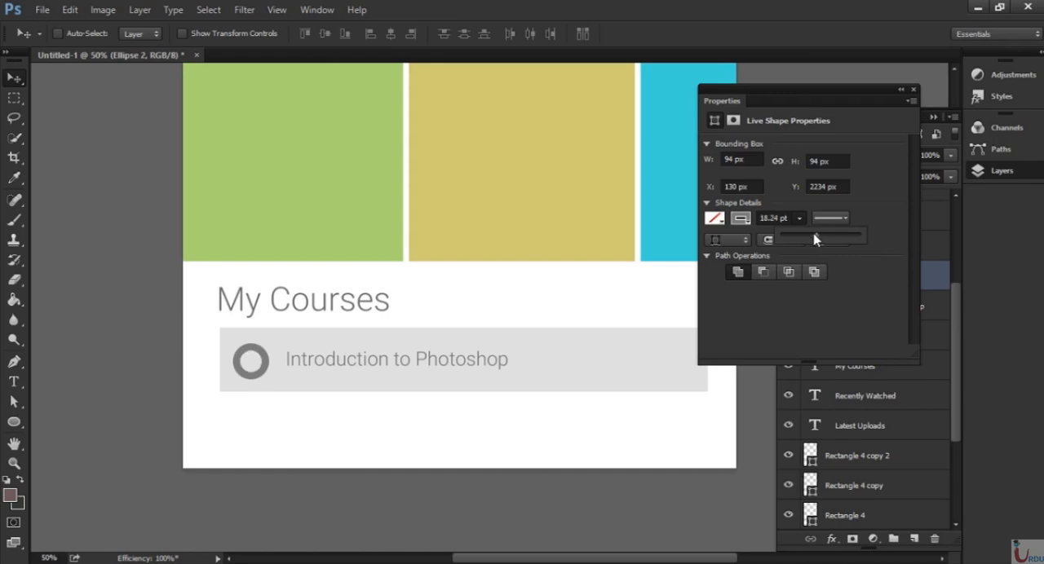
left_click(699, 221)
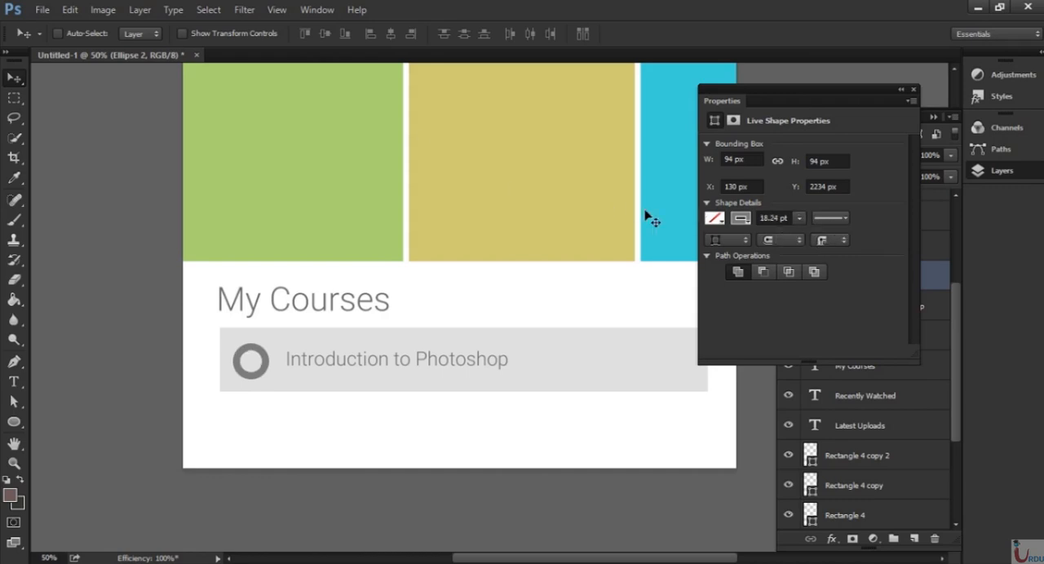
Reduce the stroke of the circle beside the course title to about 12.46 pt.
left_click(798, 219)
left_click_drag(799, 235, 795, 238)
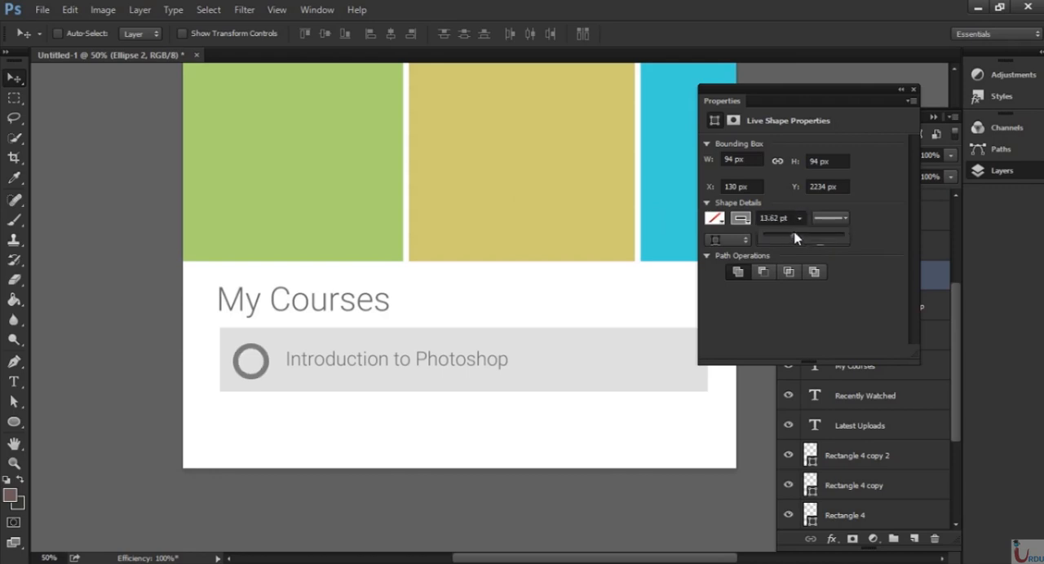
left_click_drag(785, 241, 788, 236)
left_click(788, 219)
left_click(798, 219)
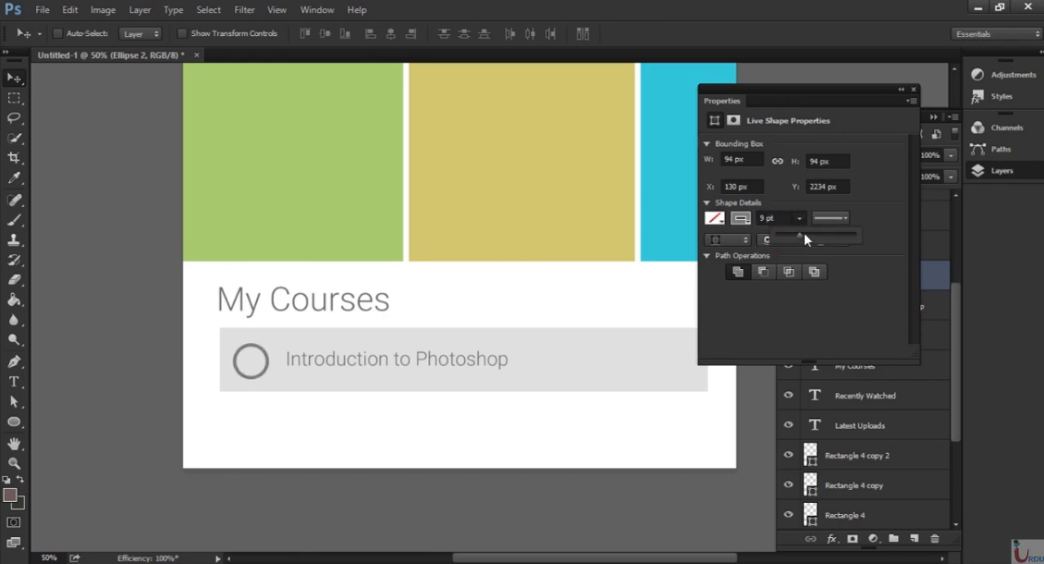
left_click_drag(804, 234, 805, 235)
left_click(914, 89)
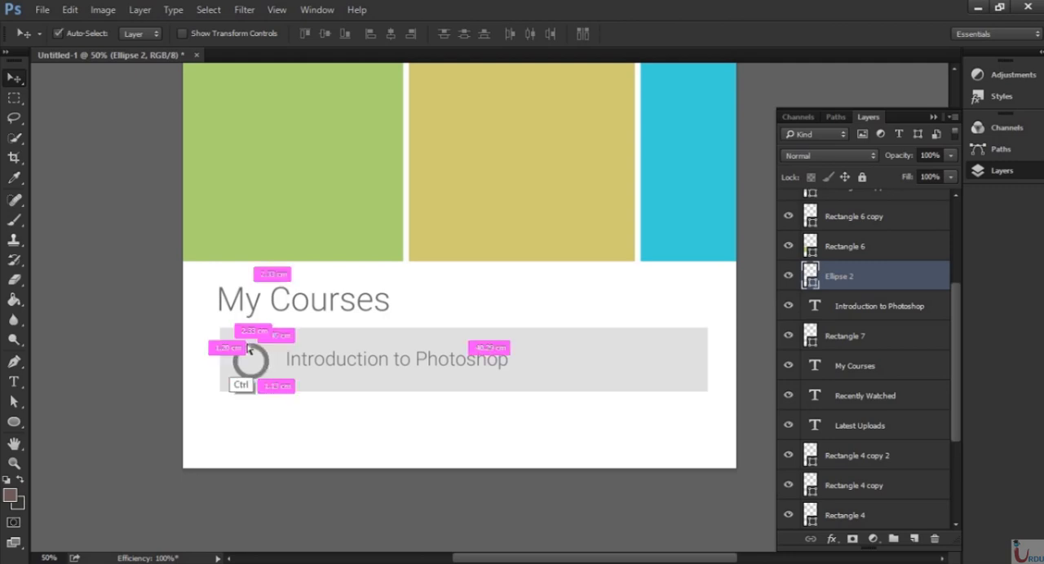
Add the text "75%" in Roboto Light at 87 pt on the white area below the grey course bar.
key("ctrl+plus")
key("ctrl+plus")
key("ctrl+plus")
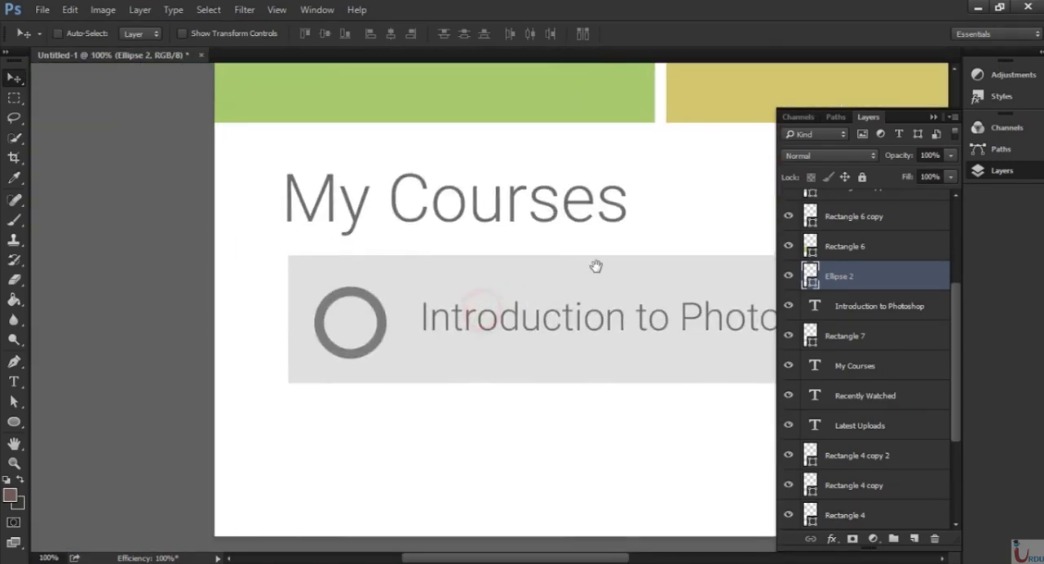
key("t")
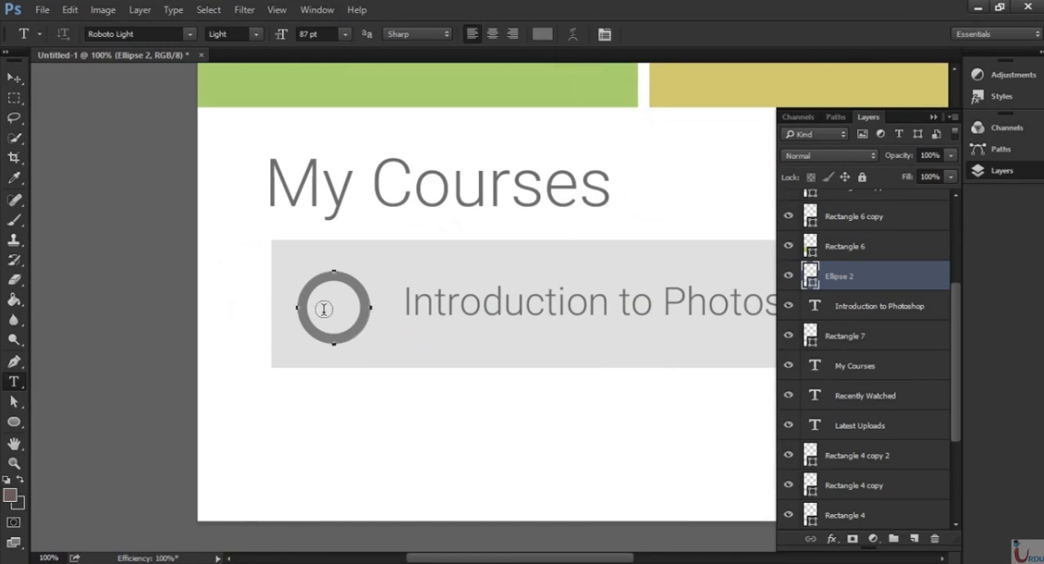
left_click(334, 437)
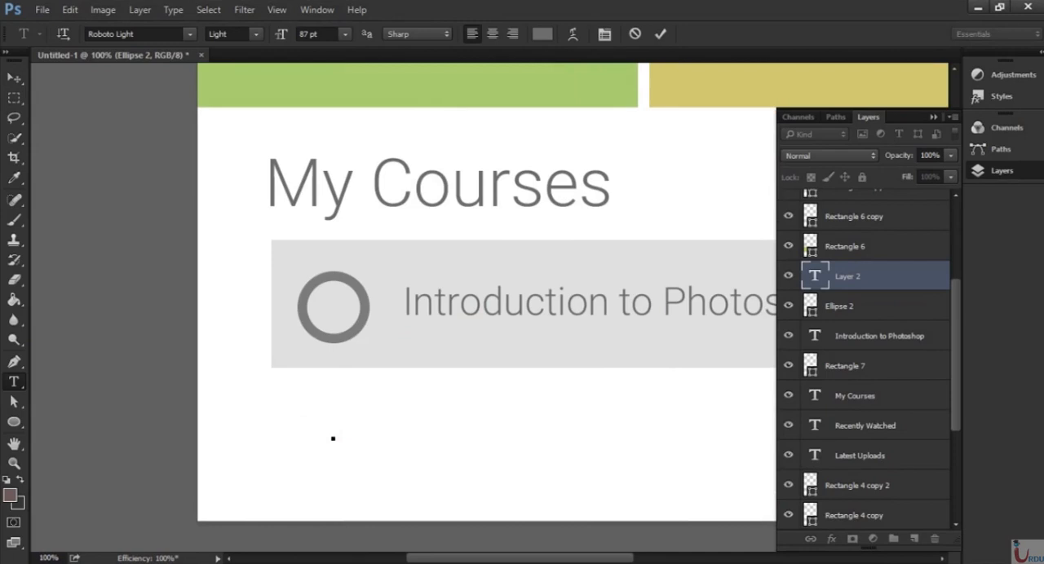
type(">")
type("5")
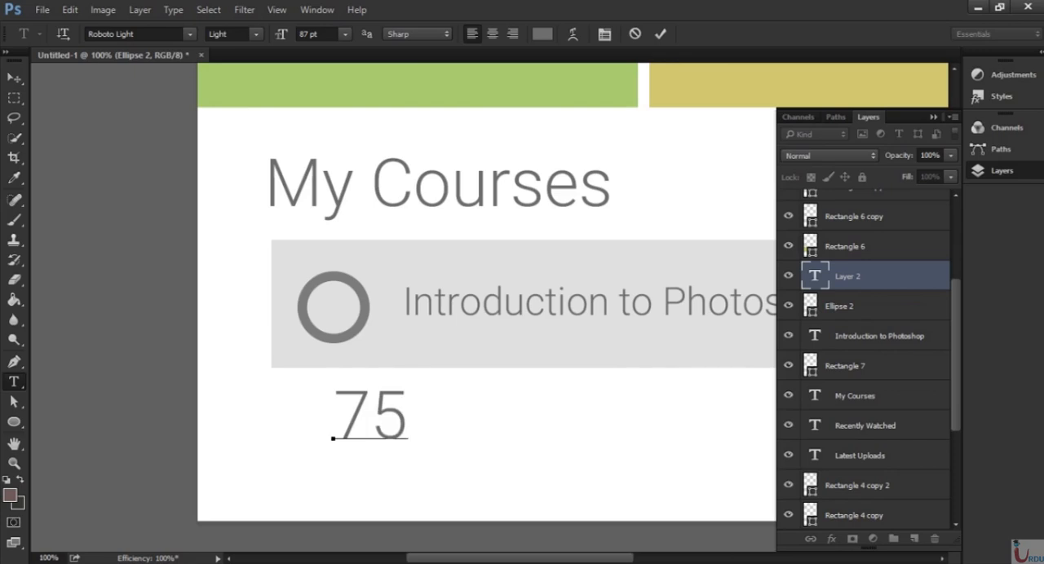
type("%")
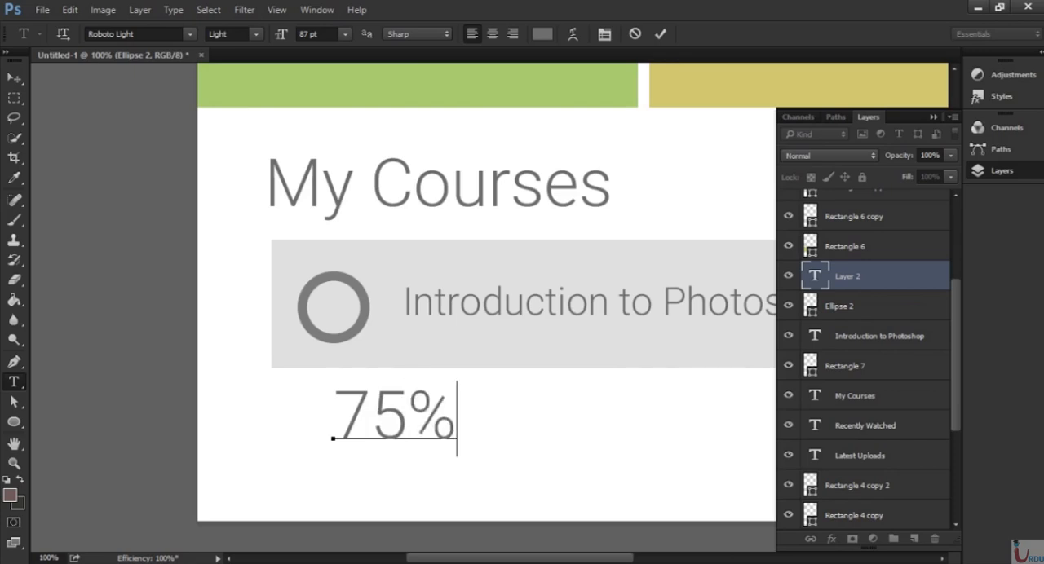
key("ctrl+Return")
Scale the "75%" text down and centre it inside the circle on the course bar.
key("ctrl+t")
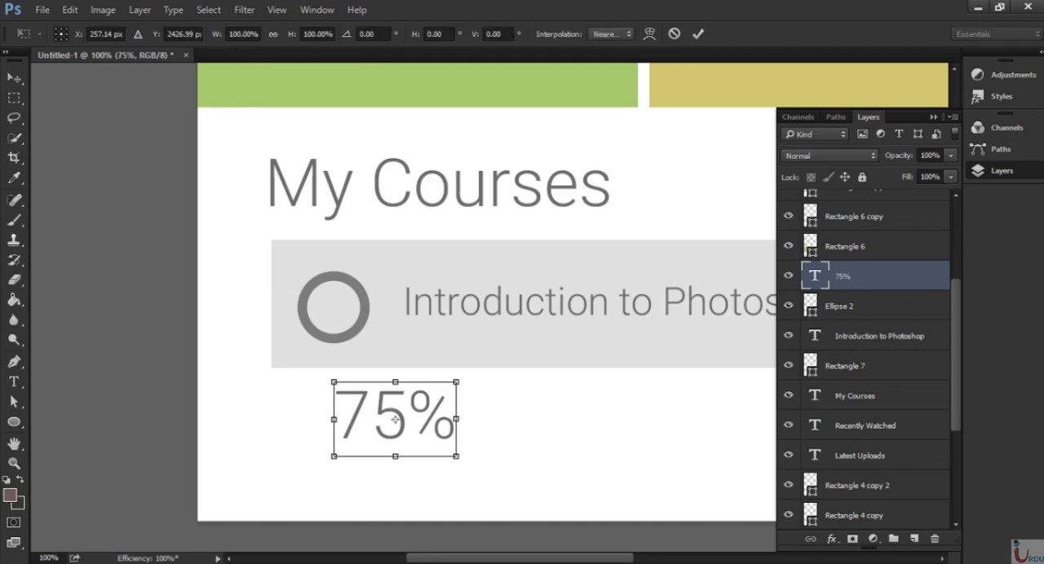
left_click_drag(454, 457, 336, 315)
key("Return")
key("v")
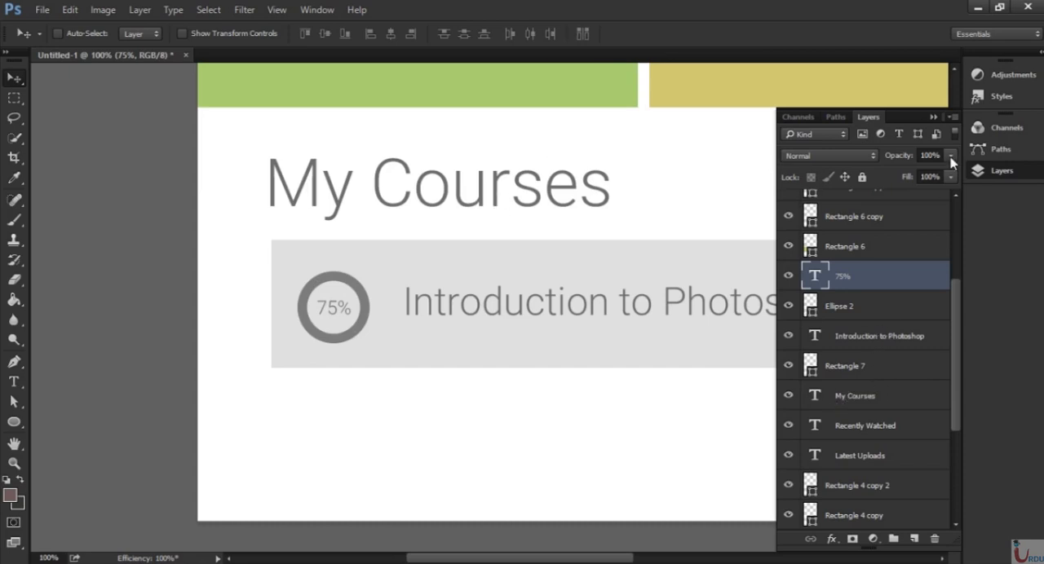
Add a Solid Color fill layer in light green #8fe18f above the "75%" text layer.
left_click(872, 539)
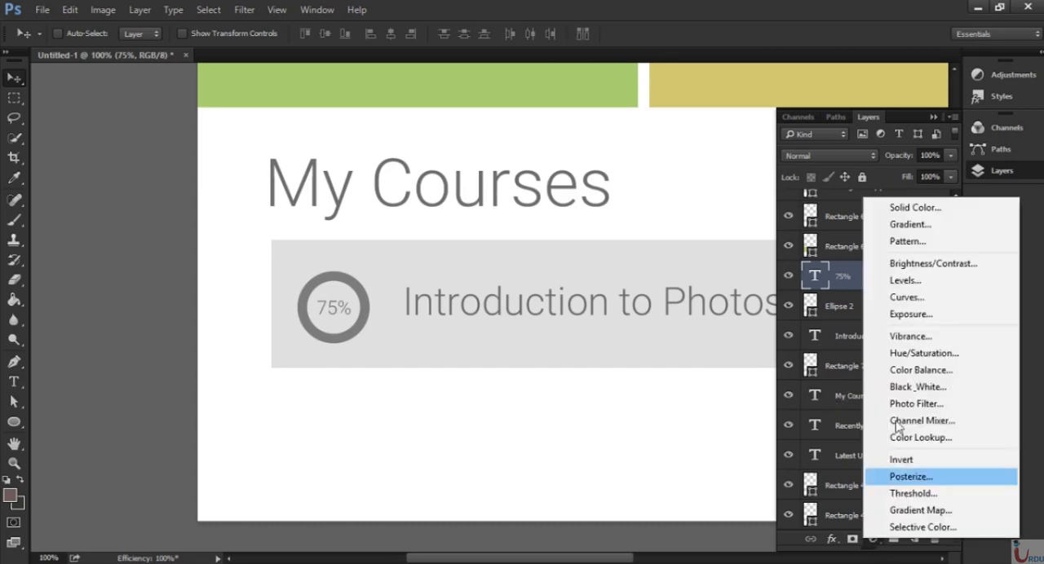
left_click(953, 209)
left_click_drag(701, 305, 696, 282)
left_click(594, 197)
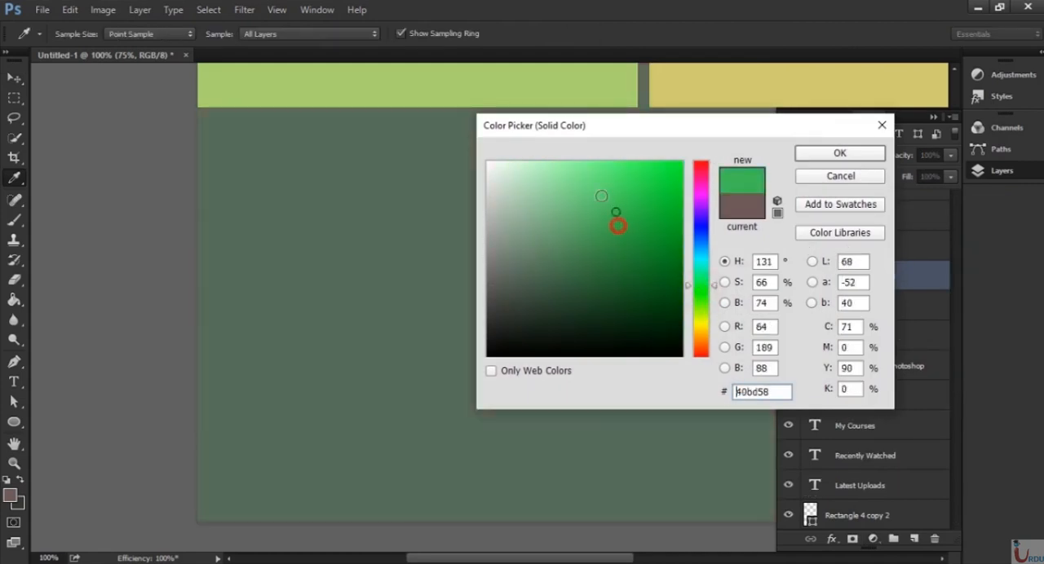
mouse_move(700, 302)
left_mouse_down()
mouse_move(700, 327)
mouse_move(704, 278)
mouse_move(708, 298)
left_mouse_up()
left_click(550, 172)
left_click(595, 201)
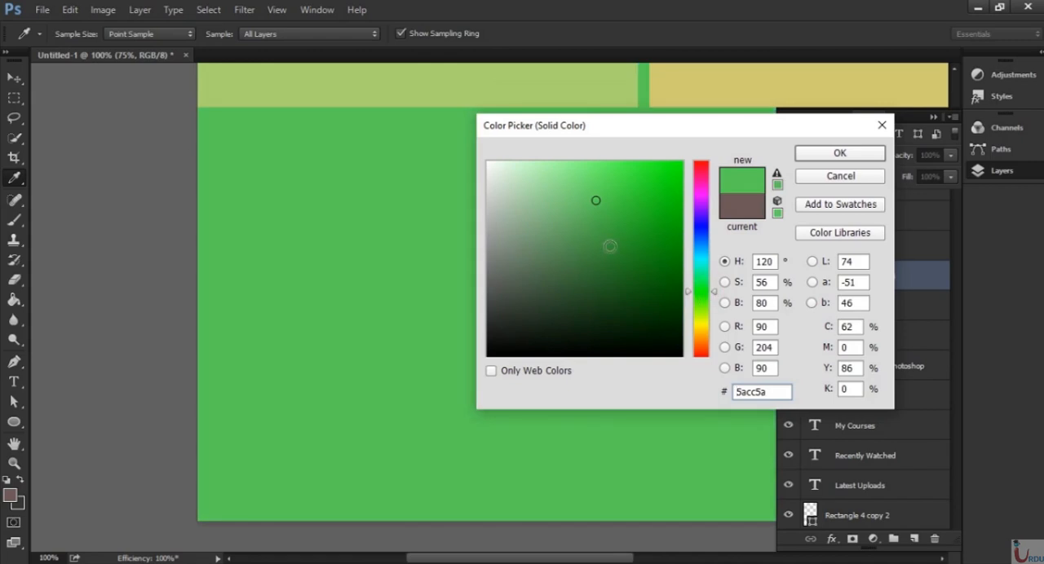
left_click(597, 186)
left_click(558, 186)
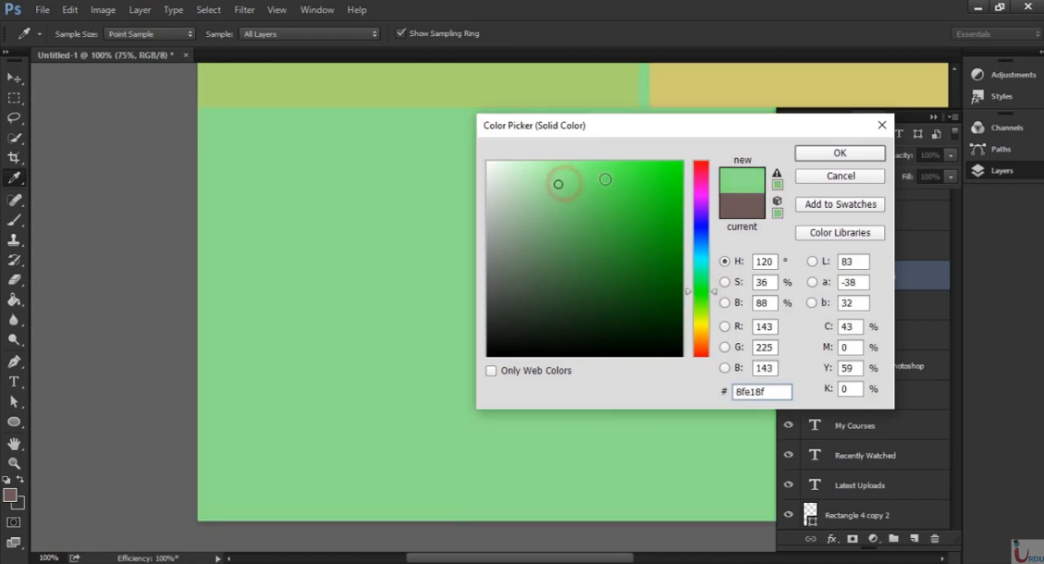
left_click(842, 155)
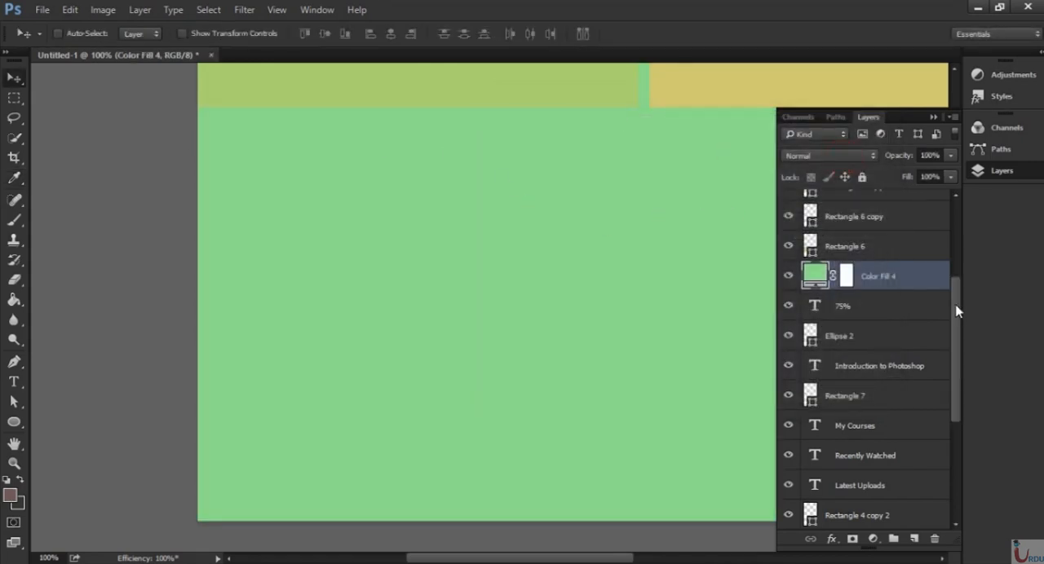
Invert the green fill layer's mask to black to hide the colour.
left_click(845, 275)
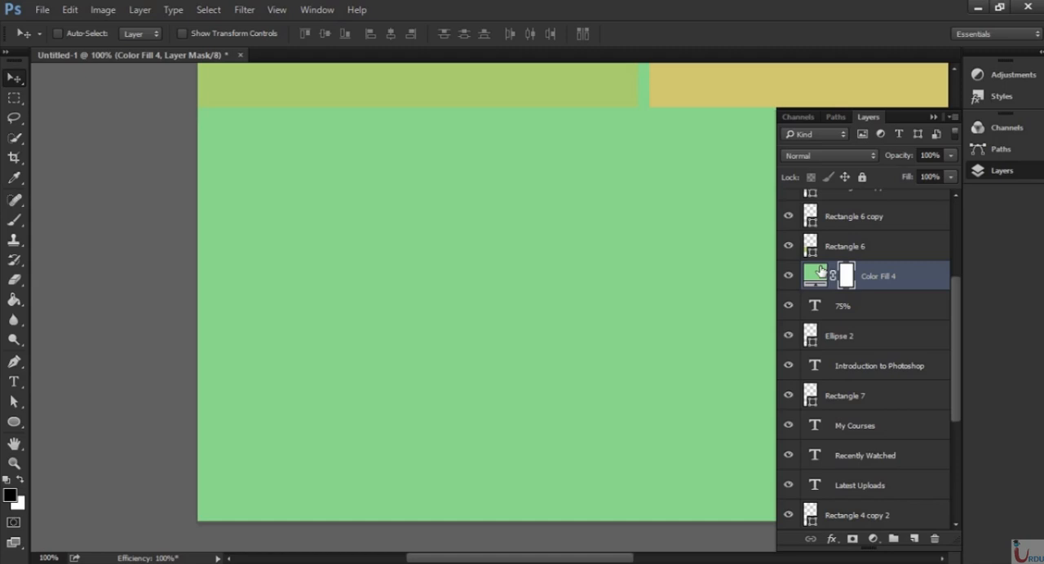
key("ctrl")
key("ctrl+i")
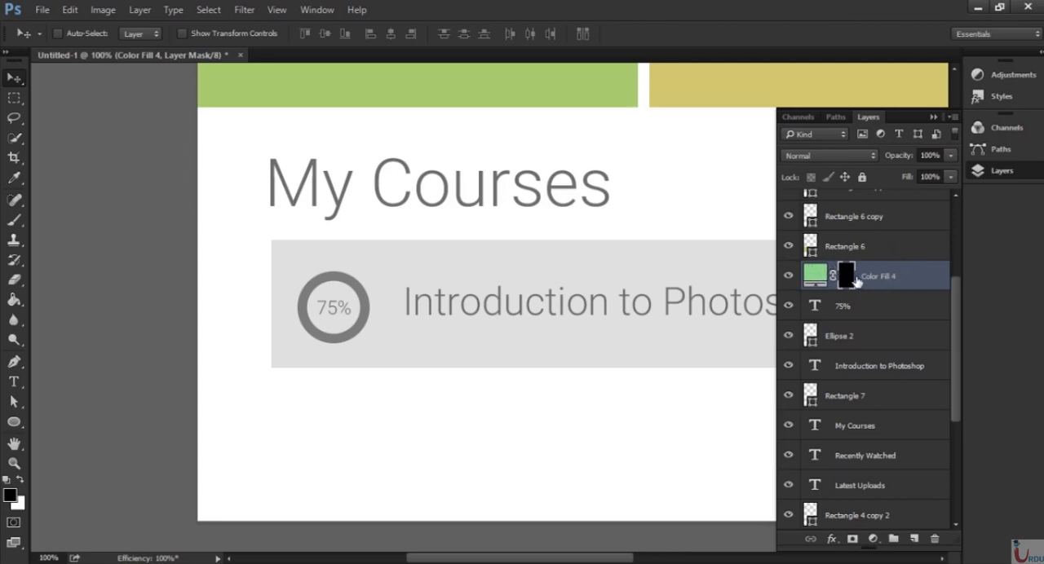
Select three quarters of the ring with two combined rectangular selections, leaving out its upper-left quarter.
key("ctrl+plus")
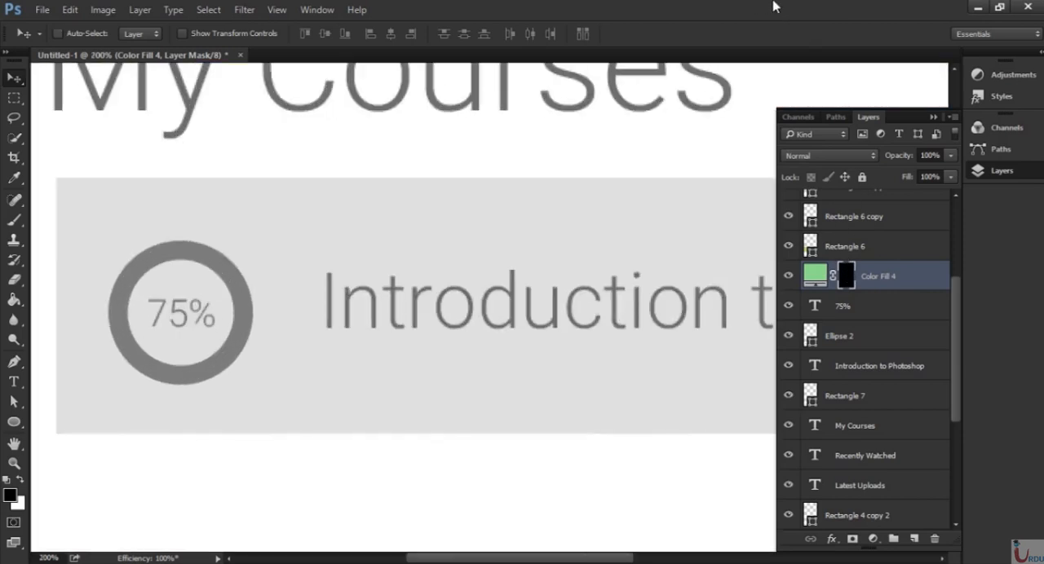
left_click_drag(338, 312, 535, 306)
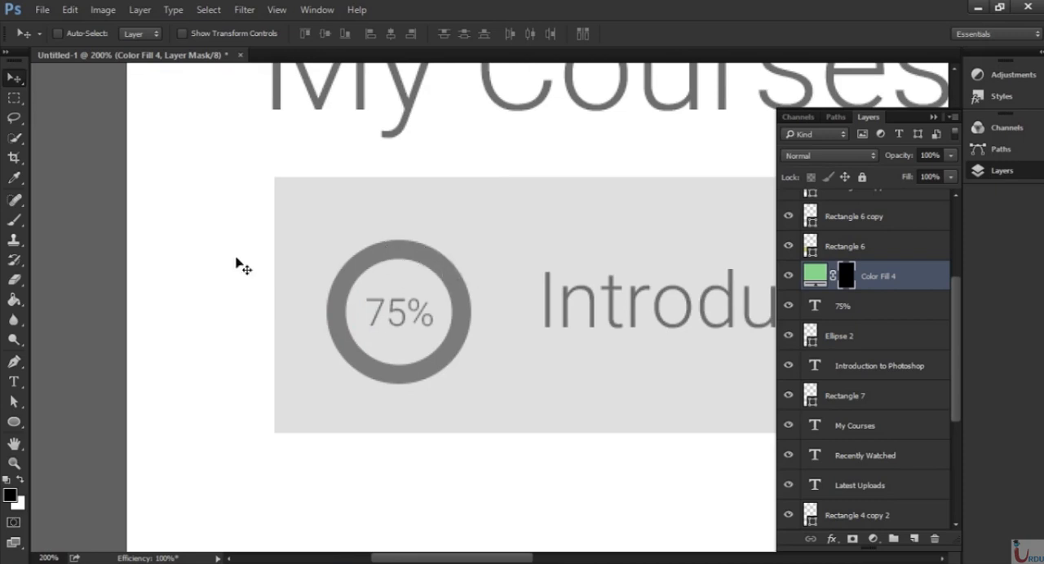
left_click(14, 98)
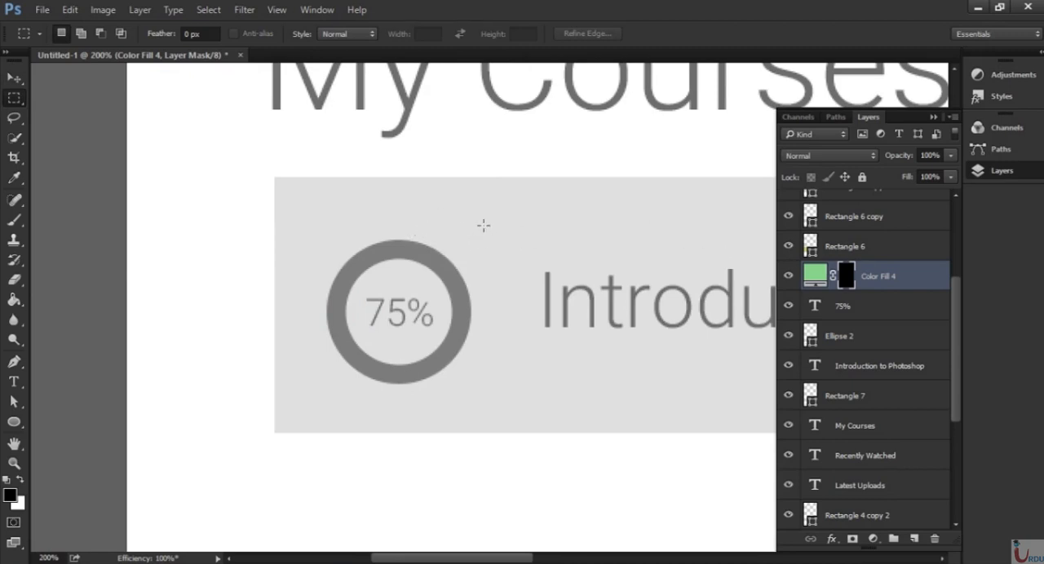
left_click_drag(484, 225, 400, 401)
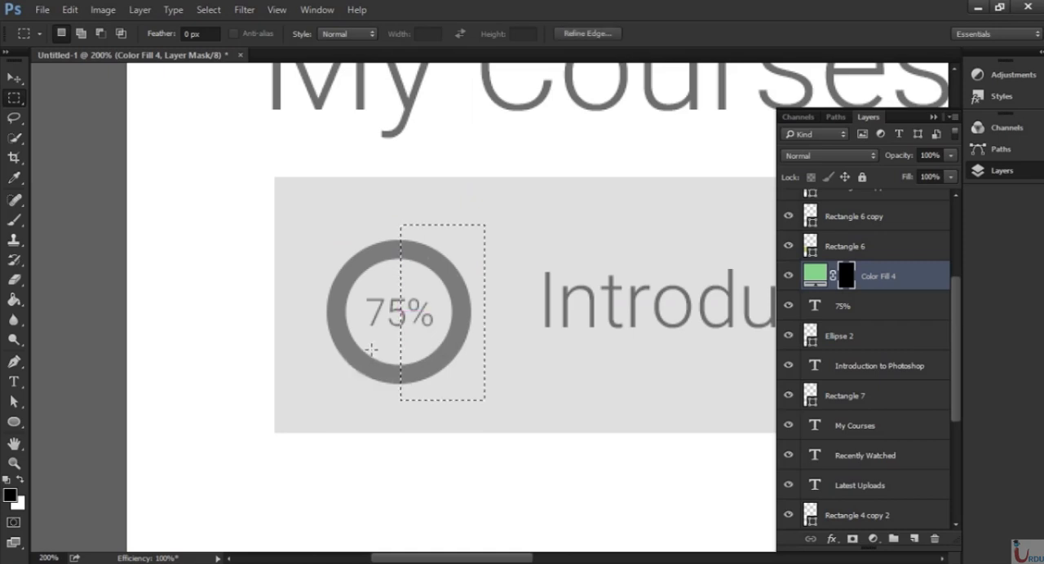
left_click(81, 34)
left_click_drag(307, 311, 428, 414)
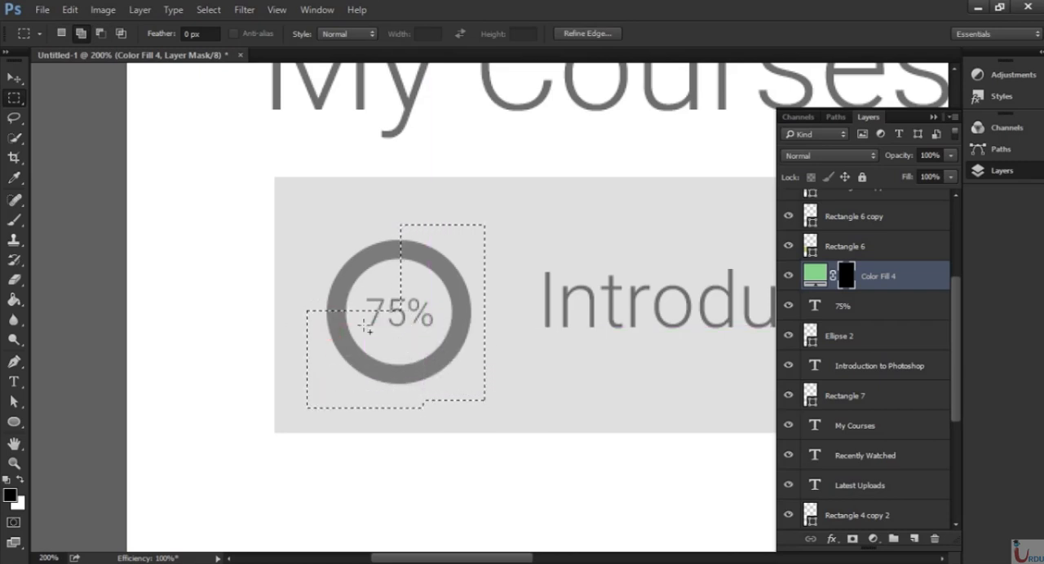
Fill the selected area of the green fill layer's mask with white, and clear the selection.
left_click(61, 33)
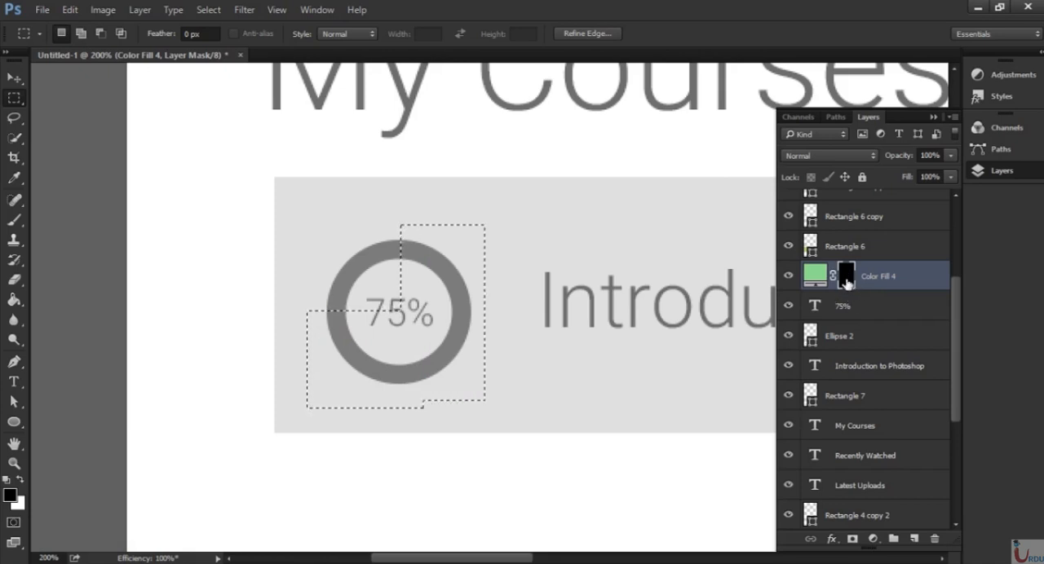
key("ctrl+BackSpace")
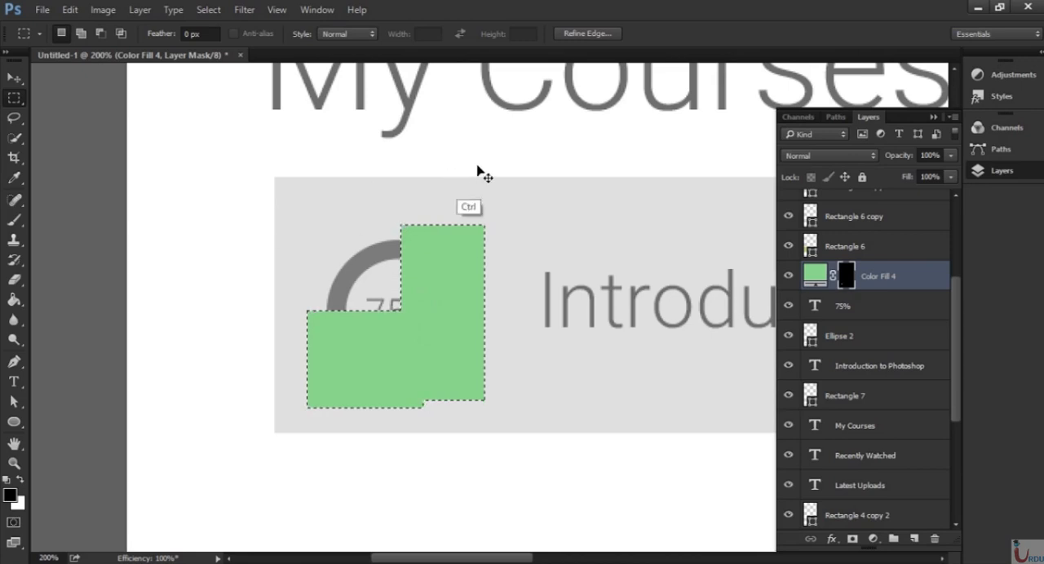
key("ctrl+d")
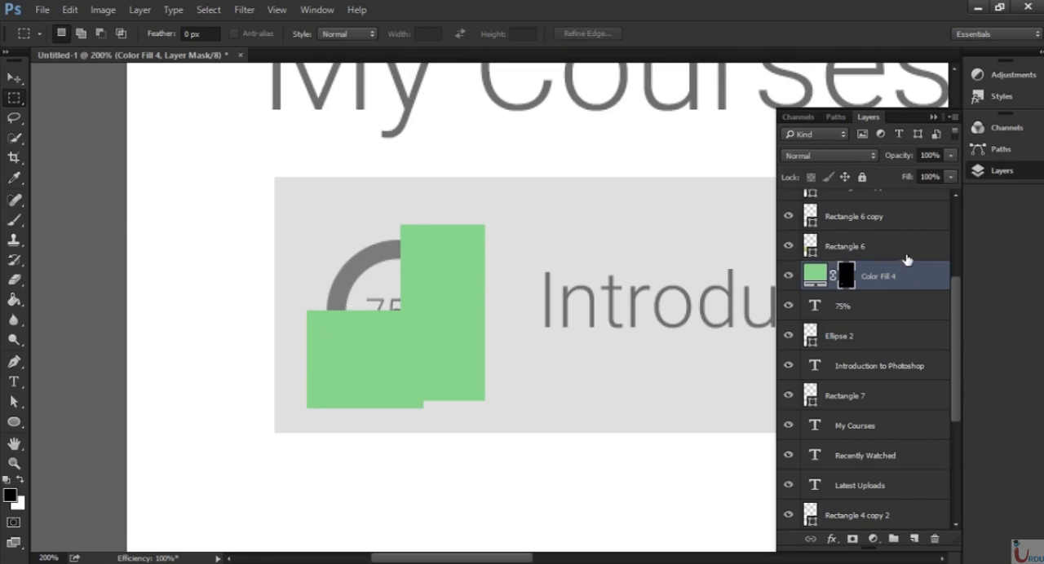
Move the green fill layer below the "75%" text, directly above the circle's layer Ellipse 2.
left_click_drag(958, 323, 961, 245)
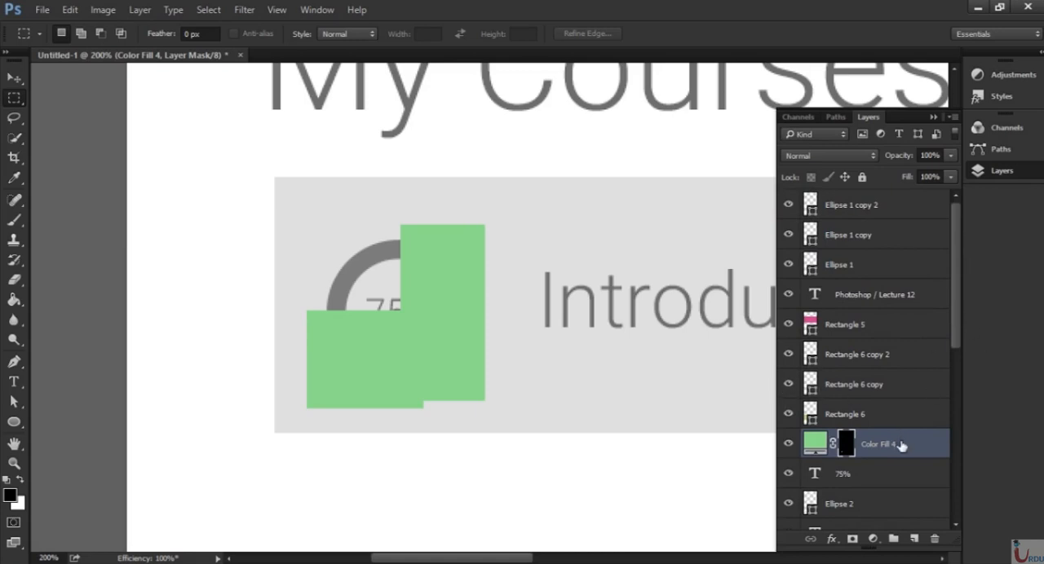
mouse_move(902, 444)
left_mouse_down()
mouse_move(903, 386)
mouse_move(889, 447)
left_mouse_up()
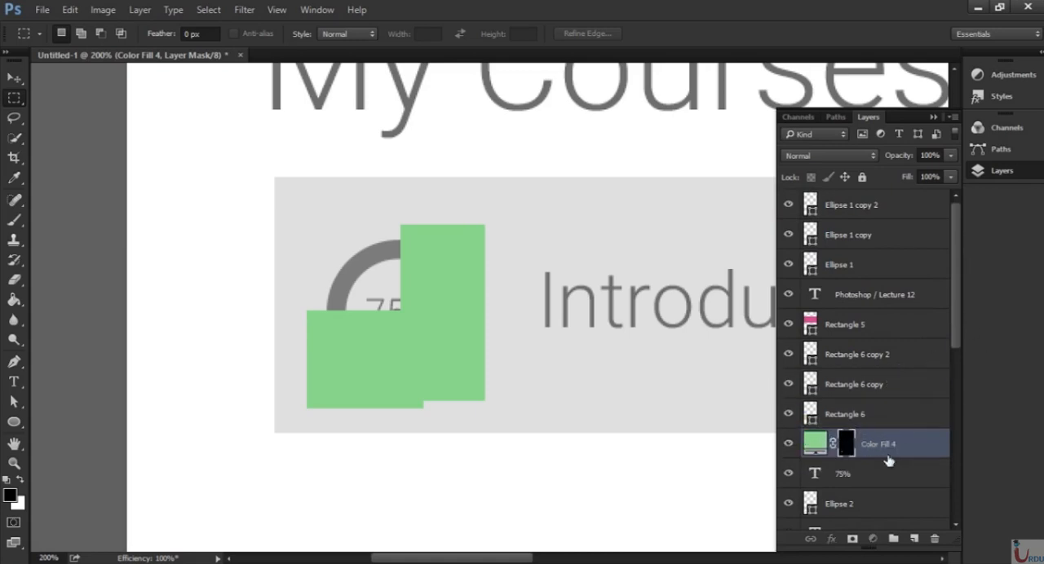
left_click(788, 504)
left_click(788, 504)
left_click_drag(929, 445, 914, 490)
Clip the green fill layer to the circle with a clipping mask.
scroll(912, 496, "down", 3)
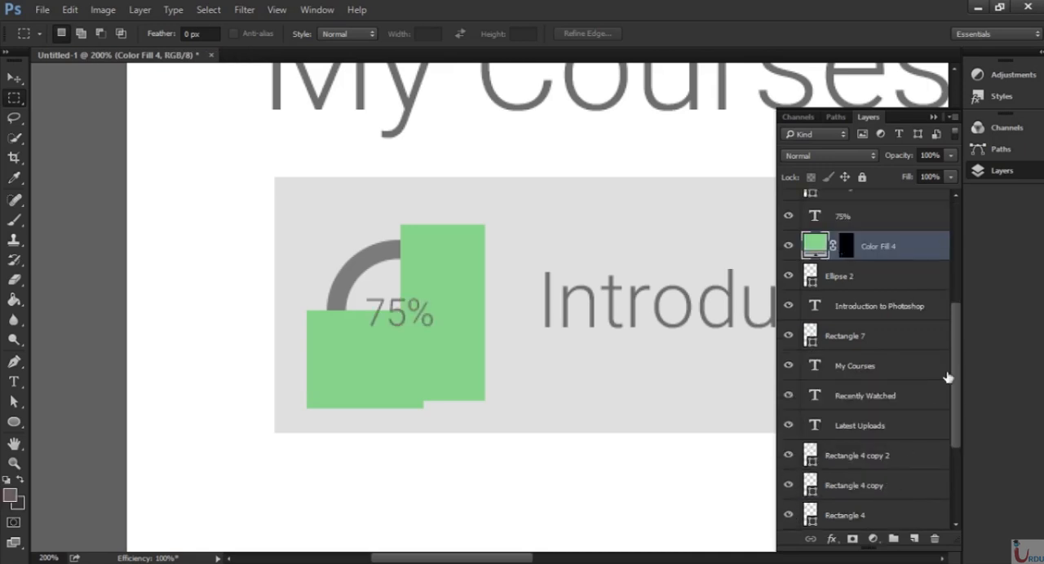
right_click(911, 245)
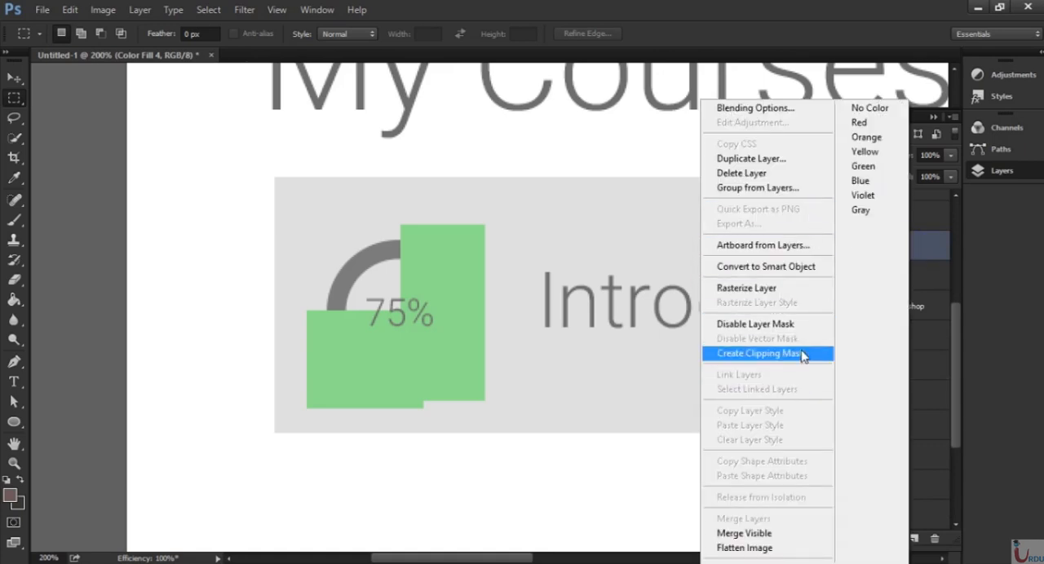
left_click(763, 354)
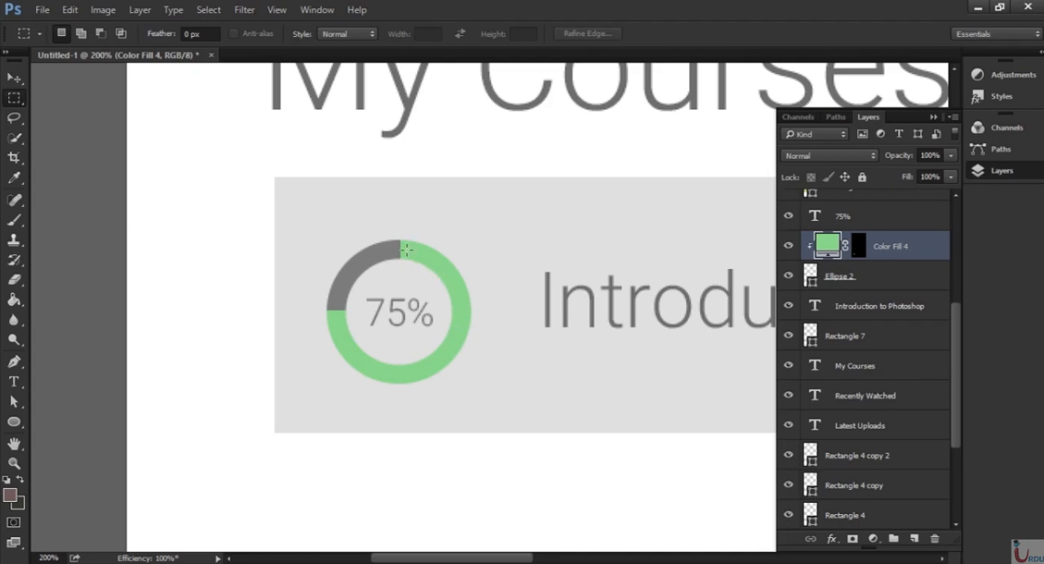
Group all the home screen layers, from Ellipse 1 copy 2 down to Color Fill 3.
key("ctrl+0")
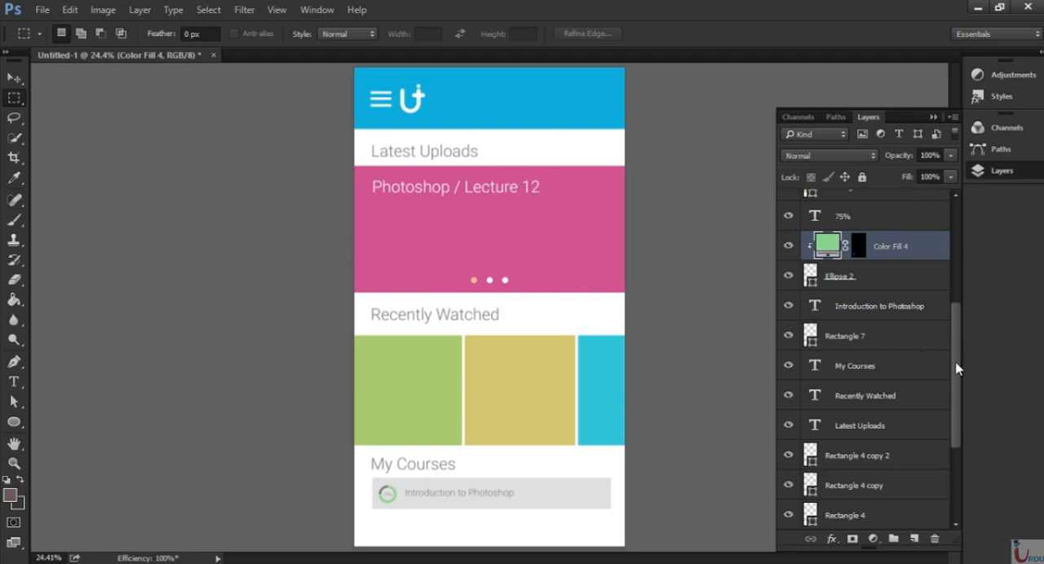
scroll(958, 368, "up", 4)
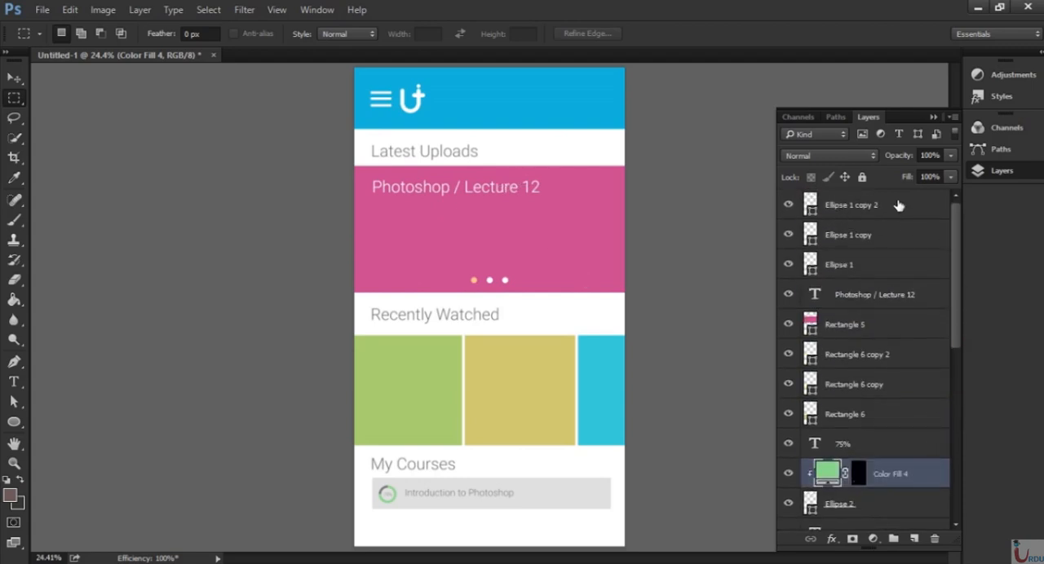
left_click(898, 206)
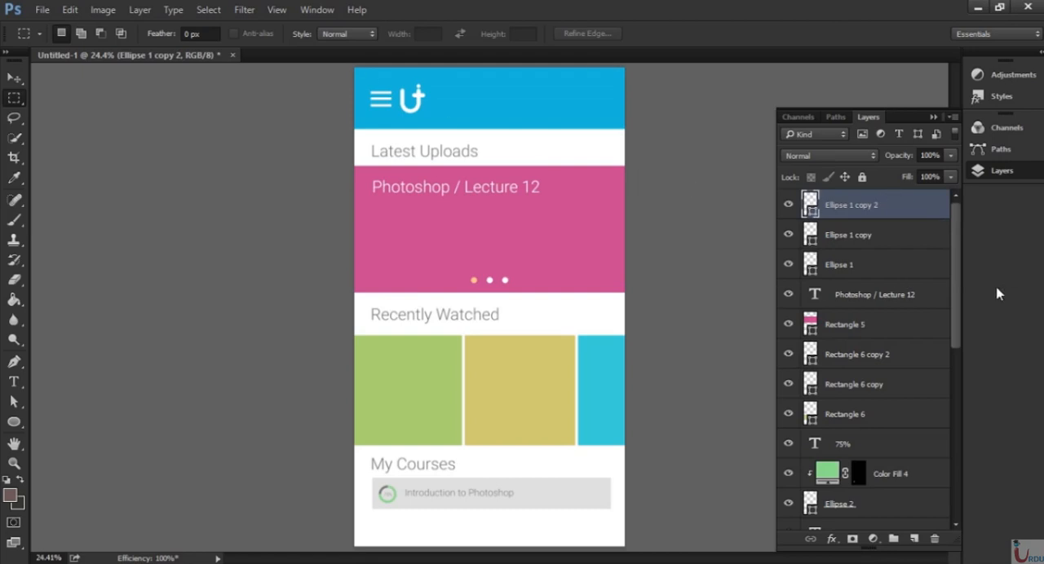
left_click_drag(956, 261, 781, 432)
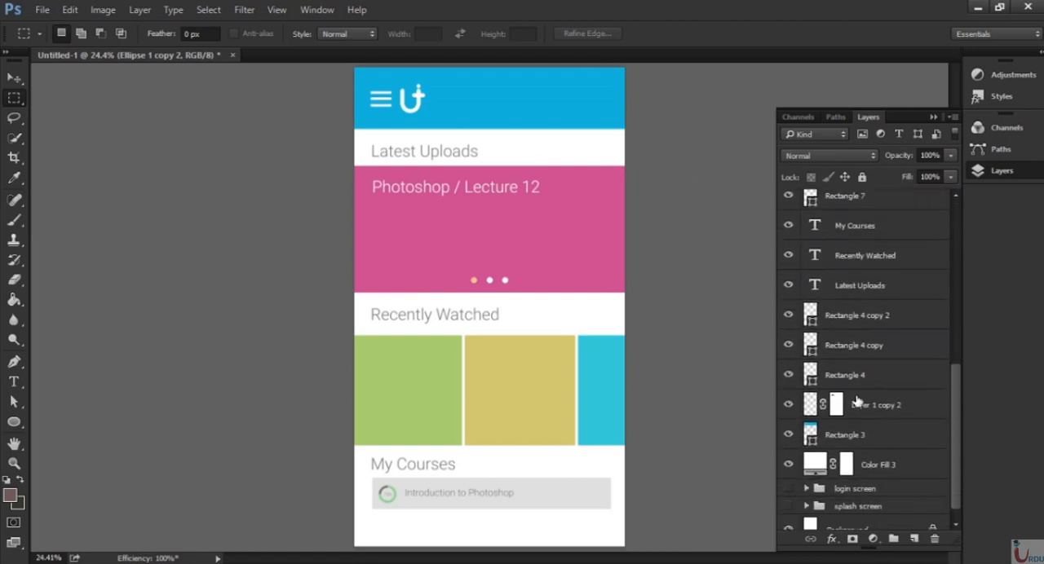
left_click(911, 472, "shift")
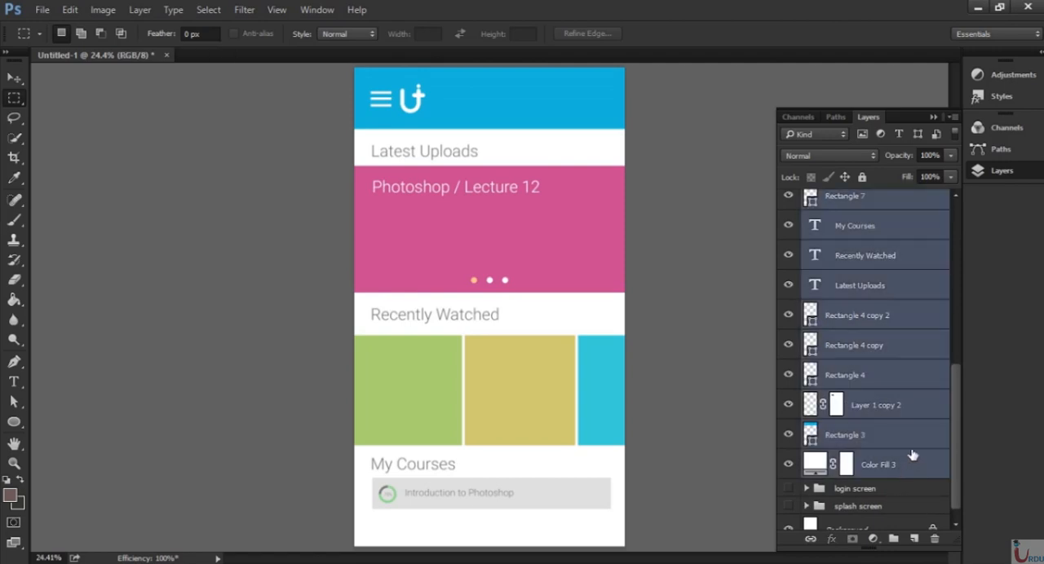
left_click_drag(954, 419, 939, 233)
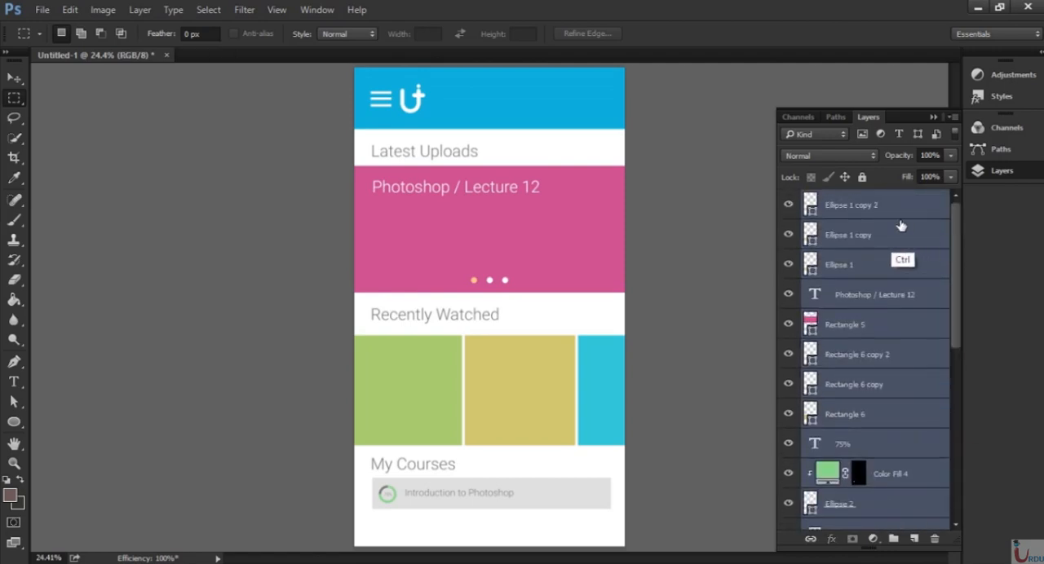
key("ctrl+g")
Rename the new layer group as "homepage" and check the layers it contains.
double_click(849, 200)
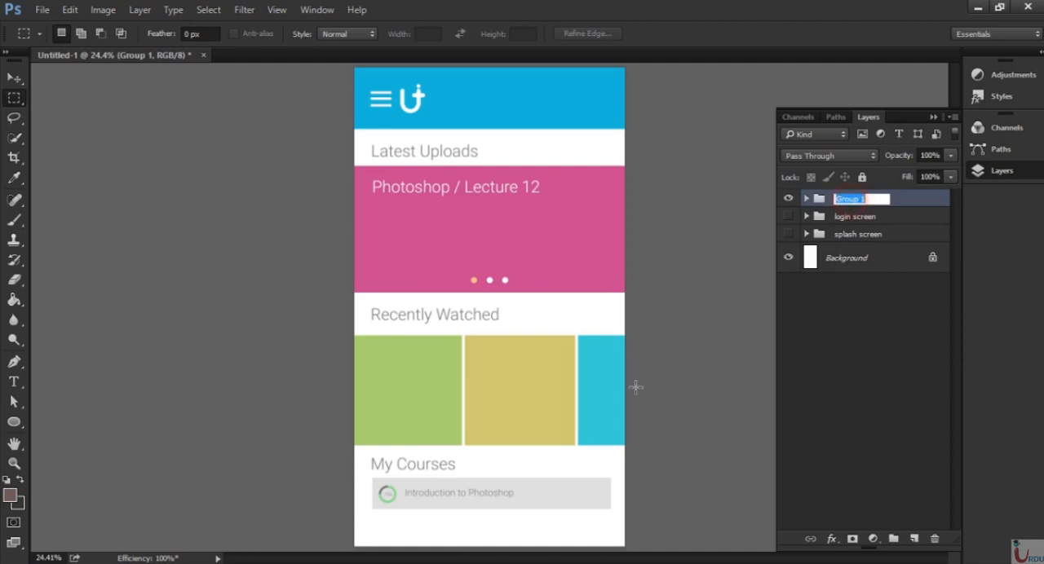
type("homepage")
key("Return")
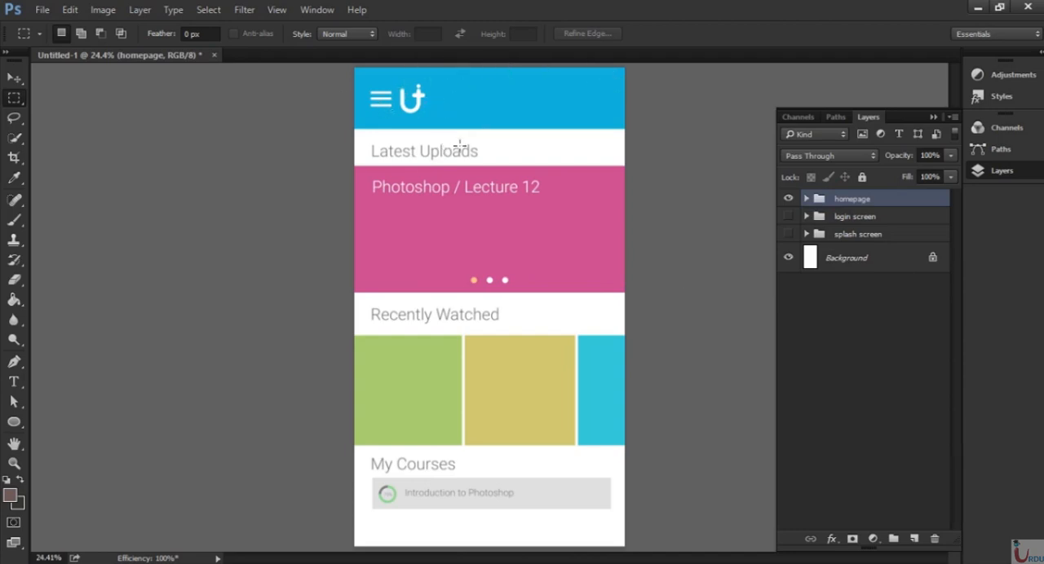
left_click(807, 200)
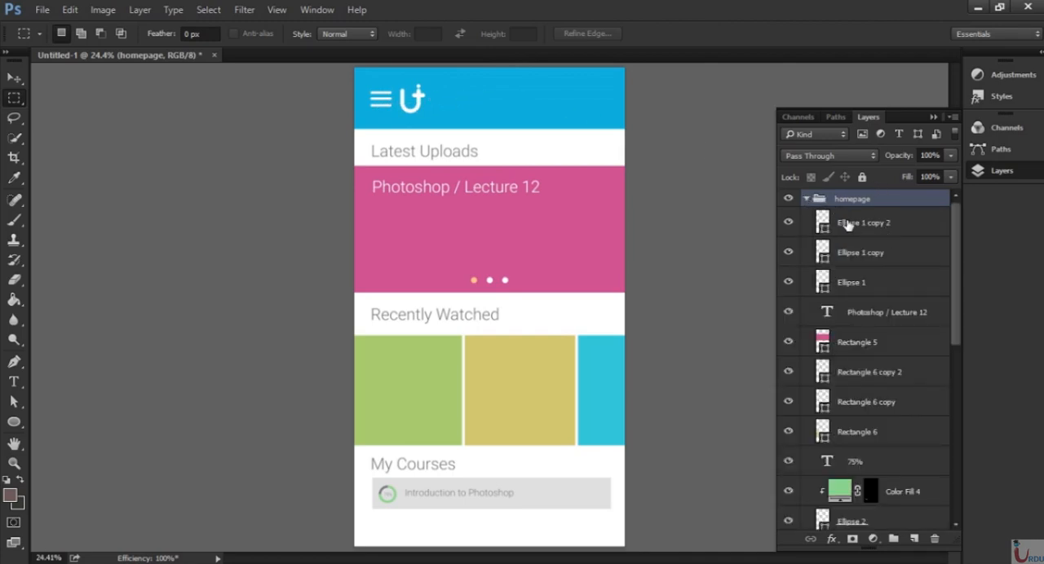
left_click(807, 200)
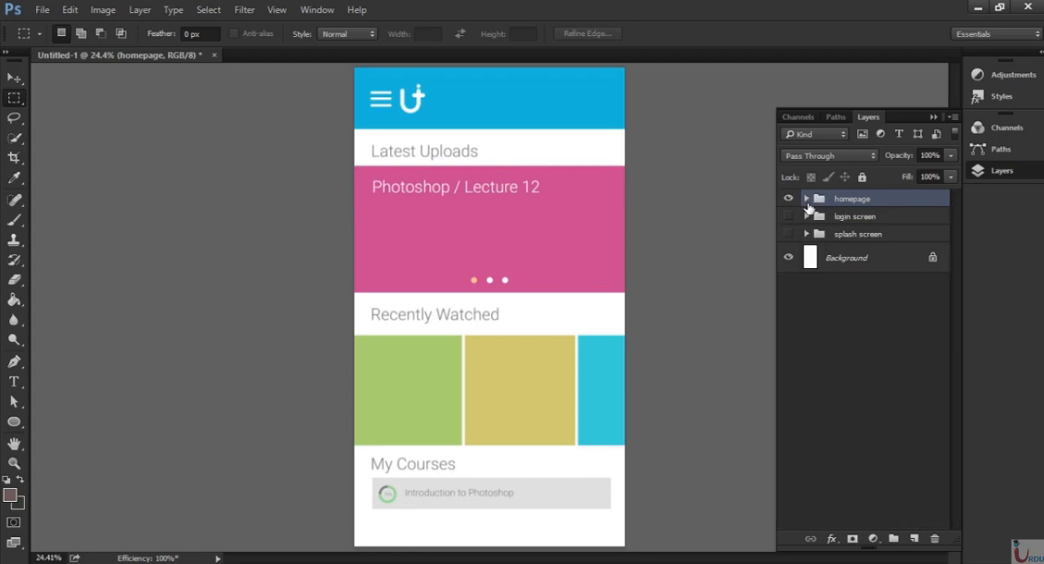
Duplicate the homepage group and name the copy "course page".
left_click_drag(895, 211, 915, 540)
double_click(861, 200)
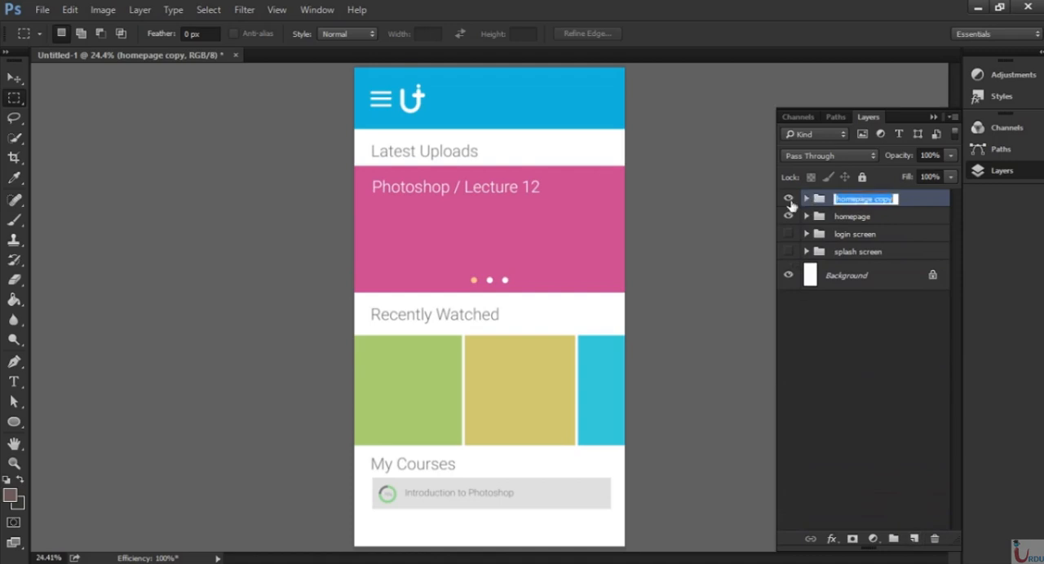
type("course pa")
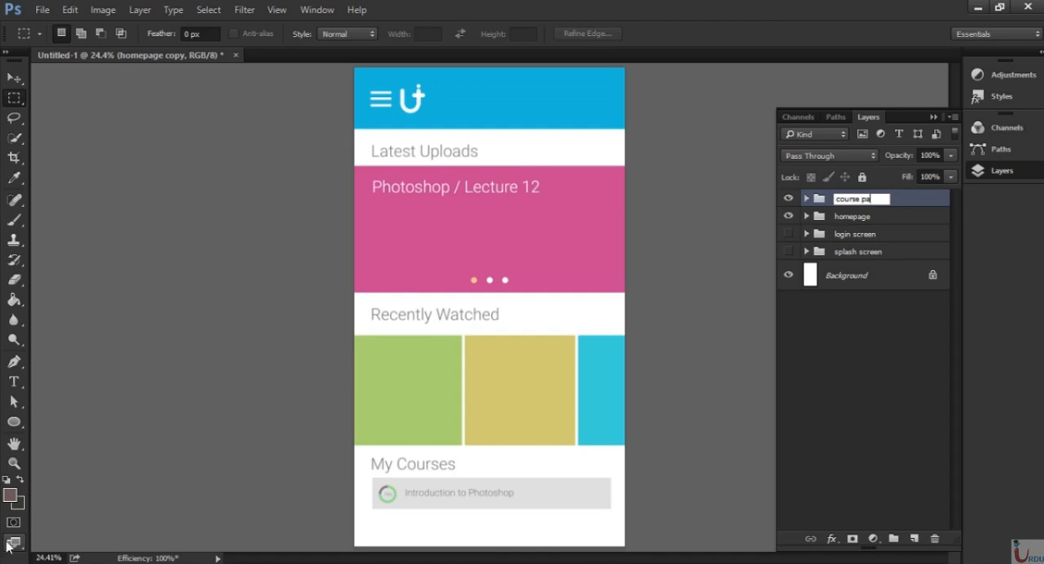
type("ge")
key("Return")
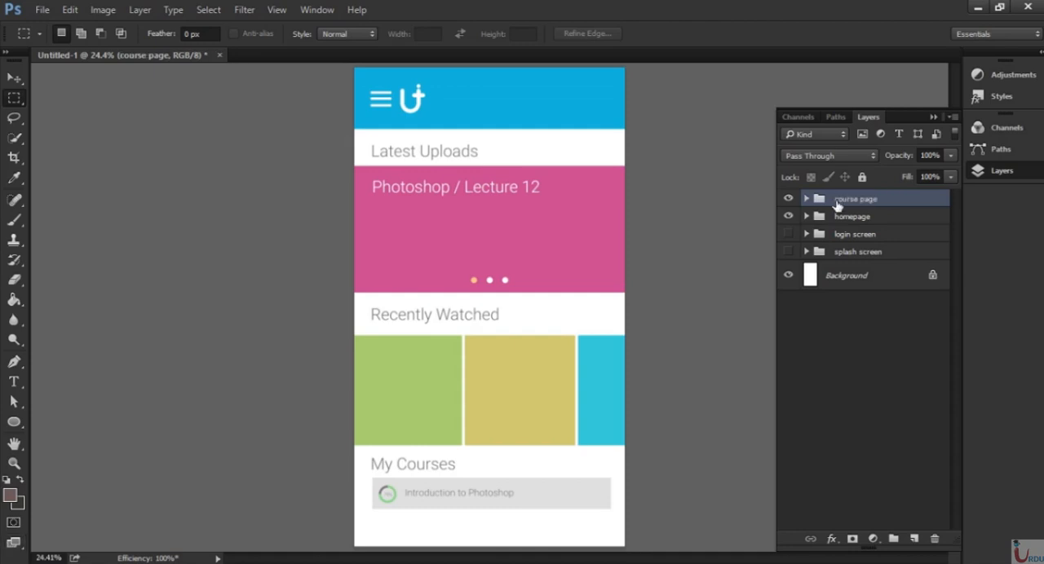
Expand the course page group and toggle individual layers' visibility to examine which screen element each one holds.
left_click(807, 200)
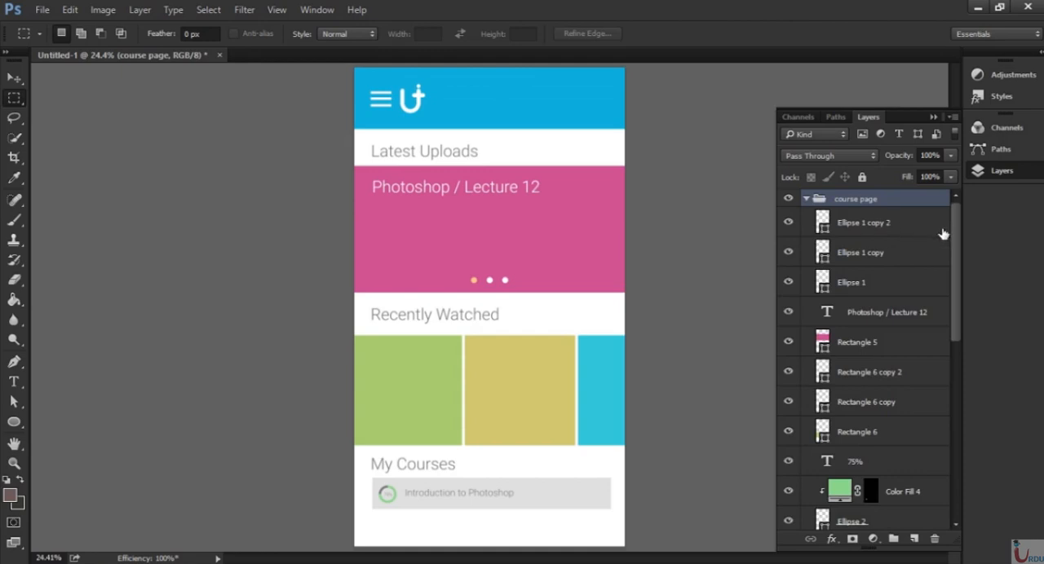
left_click(788, 223)
left_click(788, 223)
left_click(954, 265)
left_click_drag(956, 277, 965, 450)
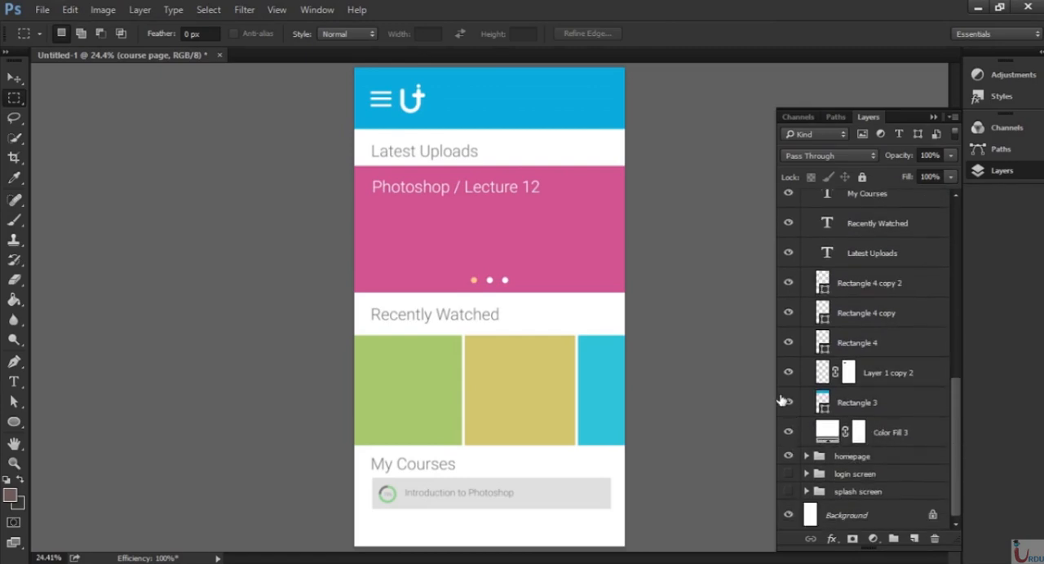
left_click(786, 402)
left_click(786, 402)
left_click(788, 374)
left_click(788, 375)
left_click(789, 342)
left_click(789, 343)
left_click(789, 316)
left_click(788, 316)
left_click(790, 284)
left_click(791, 284)
Delete the course page group's layers above Latest Uploads, from Ellipse 1 copy 2 down to Recently Watched.
left_click_drag(956, 420, 950, 361)
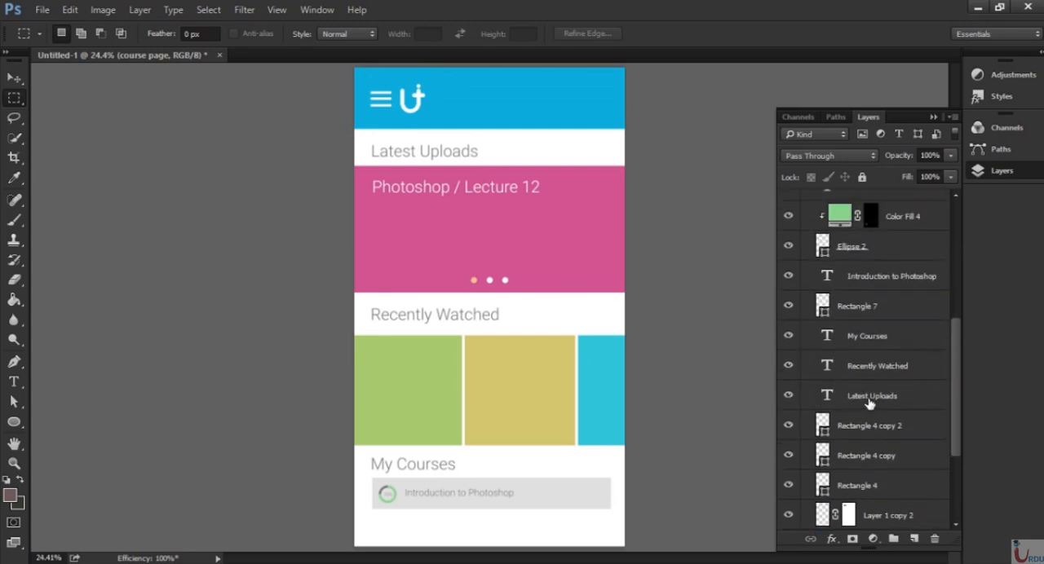
left_click(893, 368)
left_click_drag(960, 377, 959, 250)
left_click(852, 231, "shift")
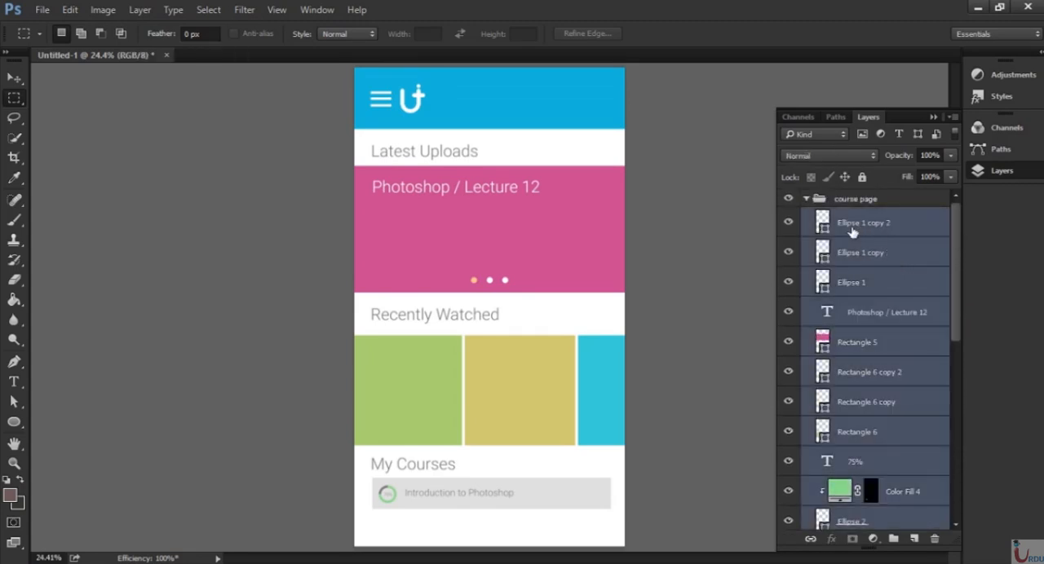
key("Delete")
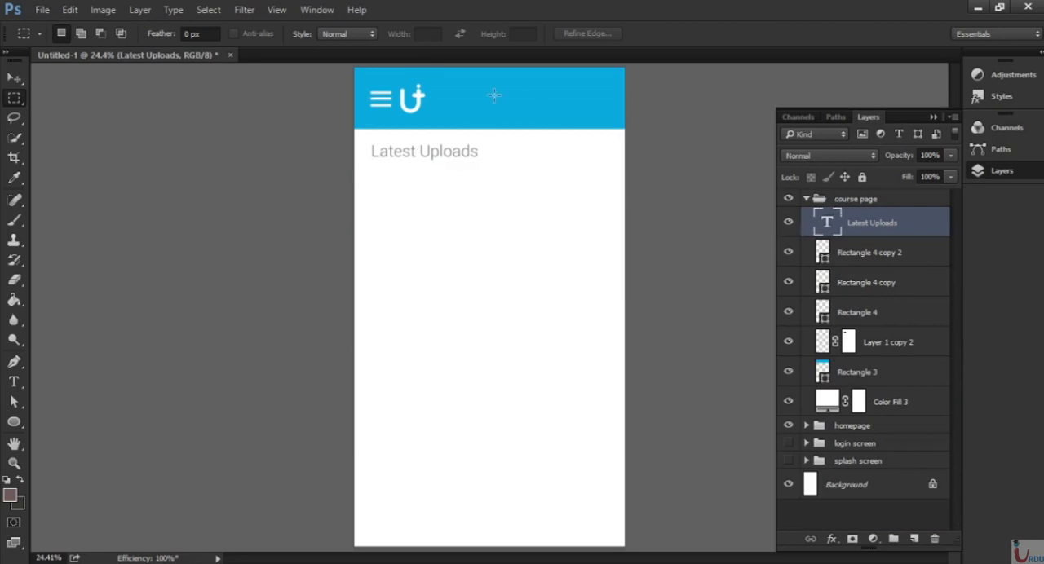
Replace the "Latest Uploads" heading text with "Introduction to Photoshop".
key("t")
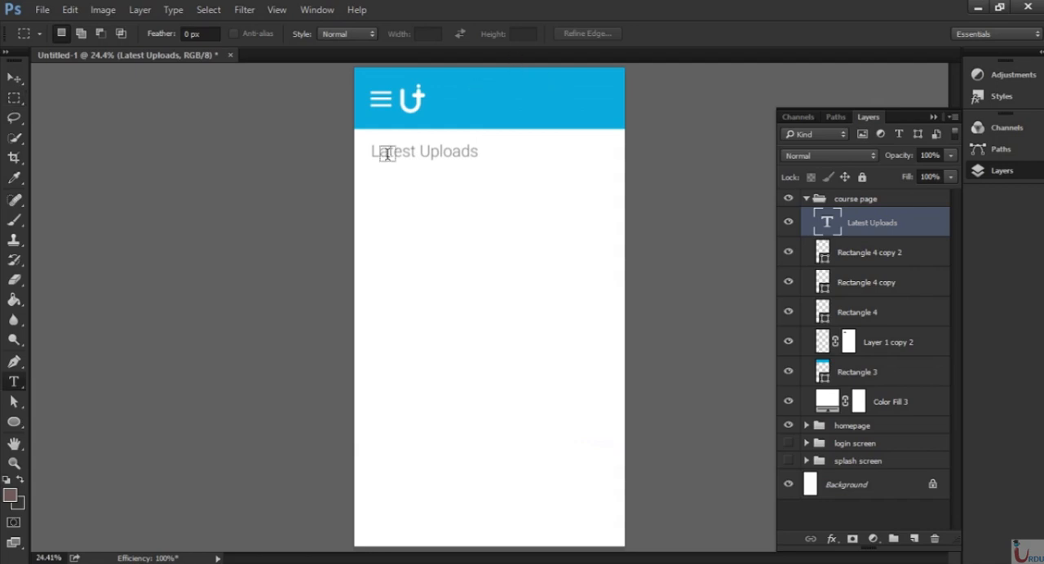
left_click_drag(371, 150, 491, 152)
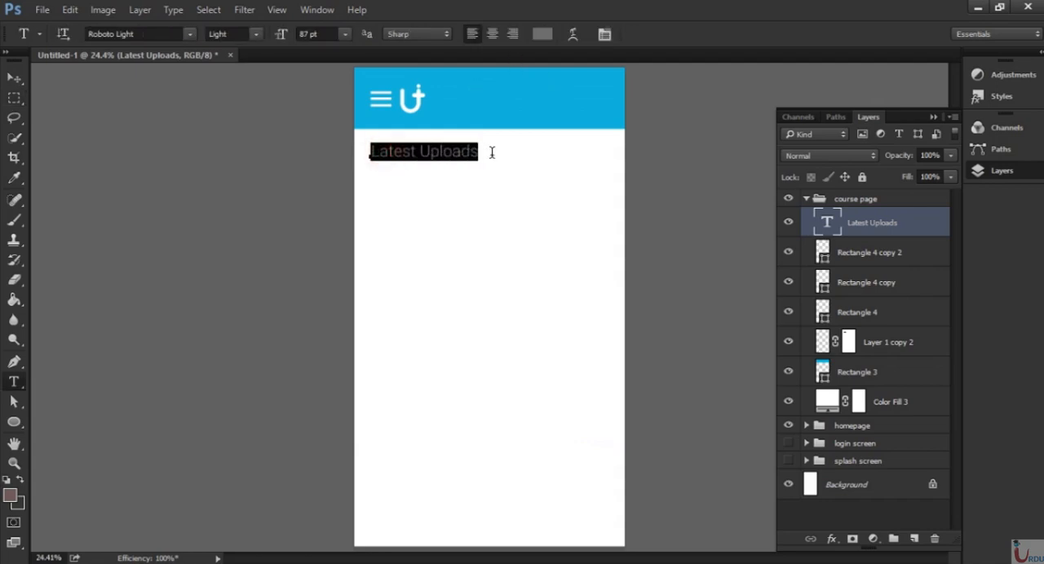
type("In")
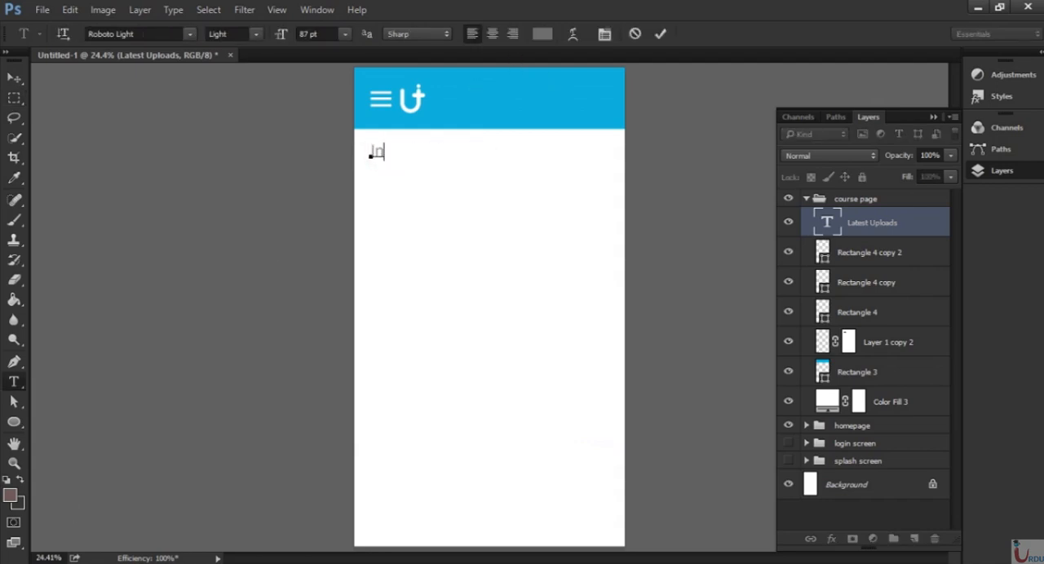
type("troductio")
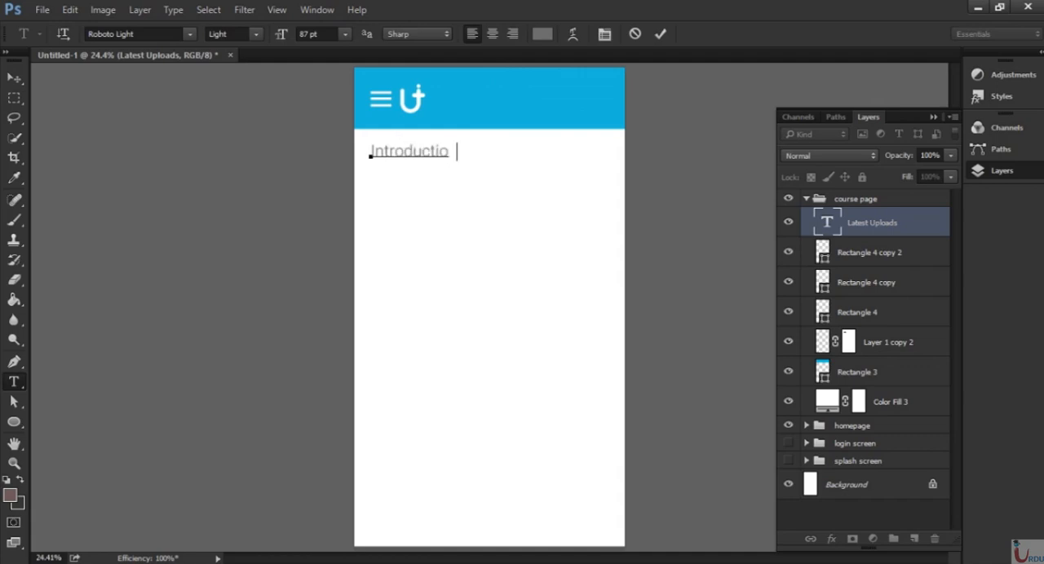
type("n to Photo")
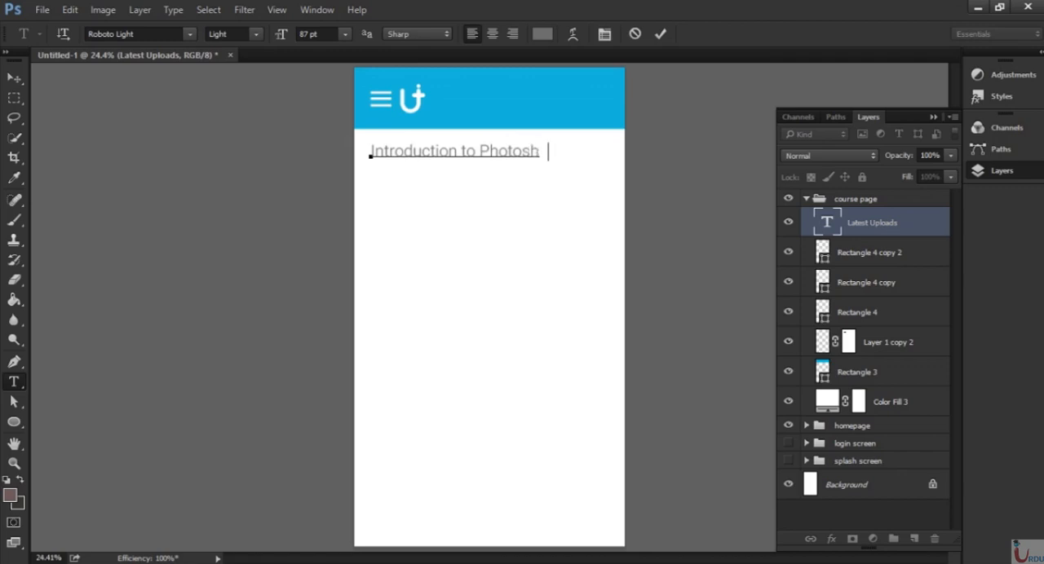
key("ctrl+Return")
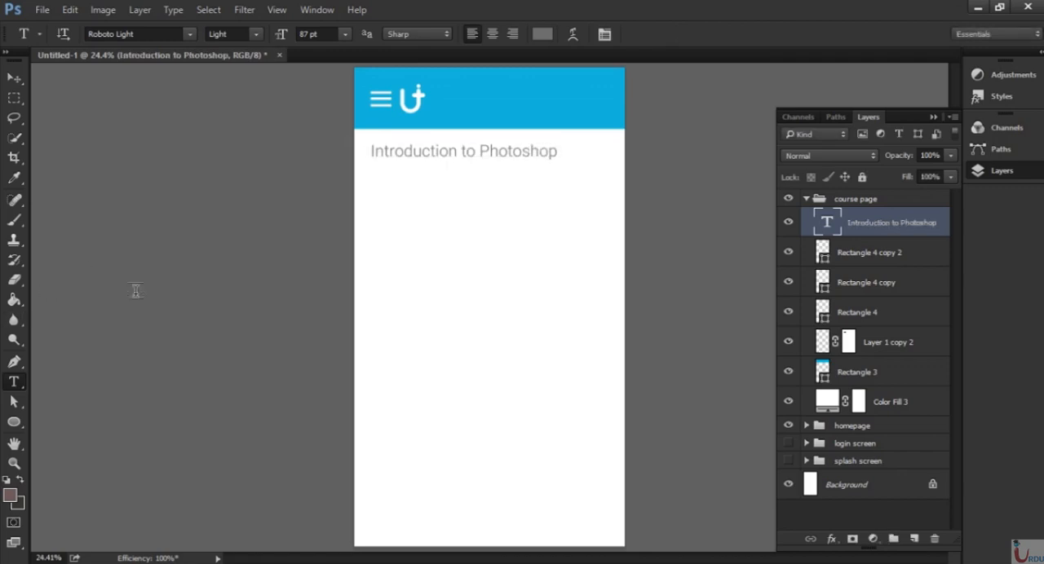
Draw a rectangle about 1577 × 766 px below the "Introduction to Photoshop" heading and remove its stroke.
key("u")
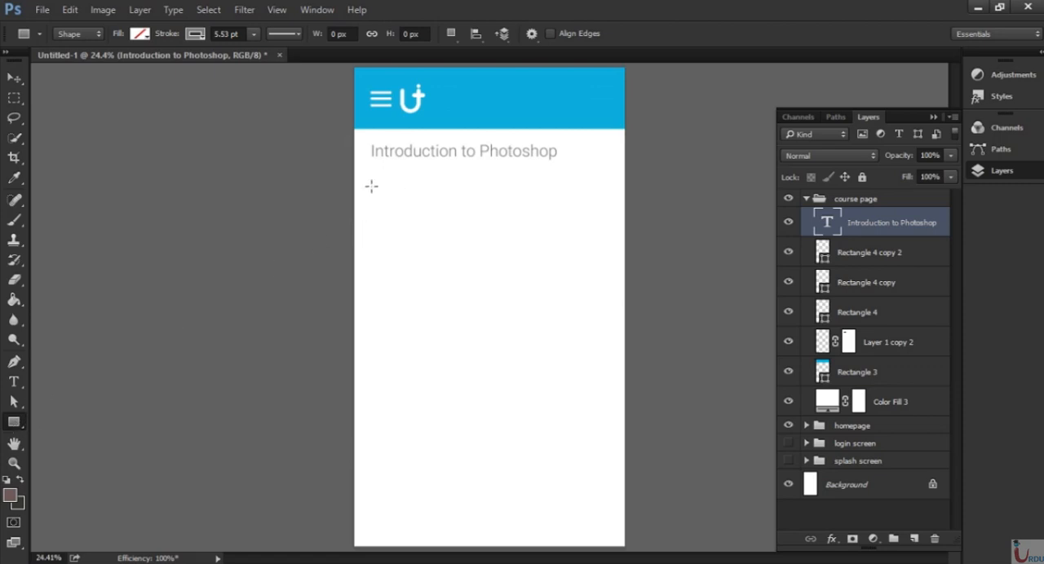
left_click_drag(356, 178, 652, 322)
left_click(743, 196)
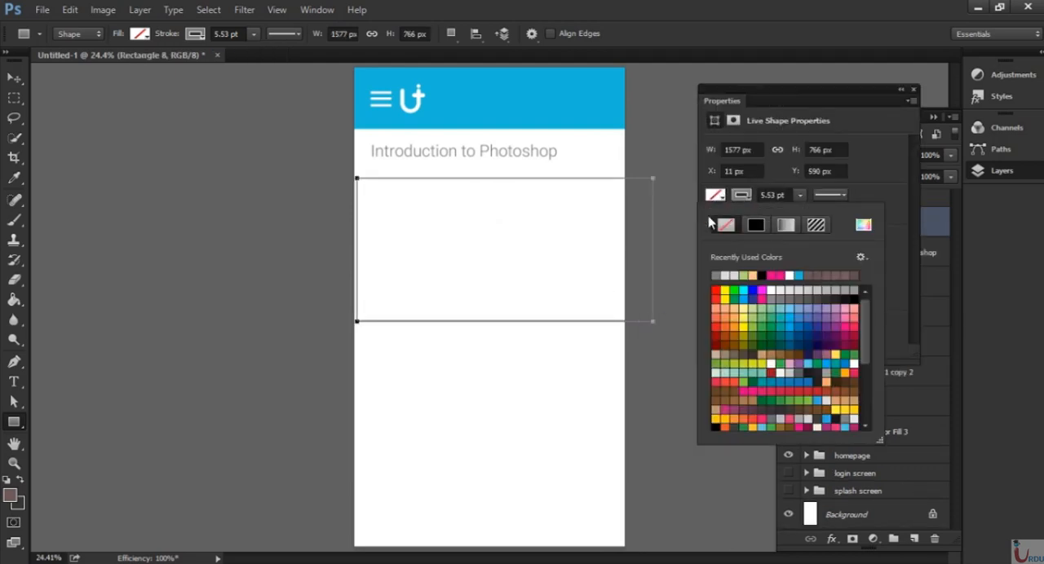
left_click(726, 226)
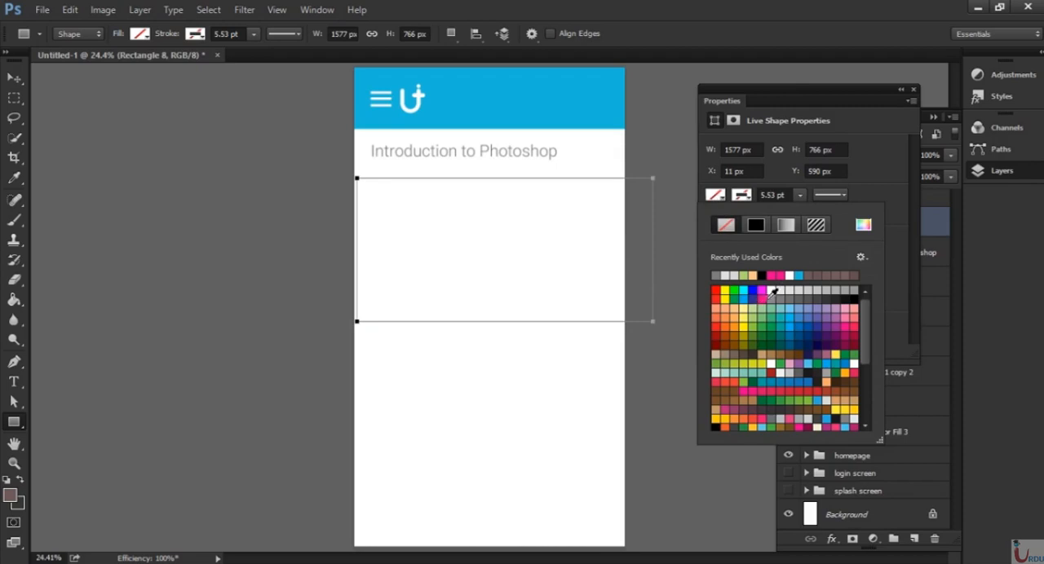
Try purple and red swatches as the rectangle's fill and settle on a dark magenta one.
left_click(822, 345)
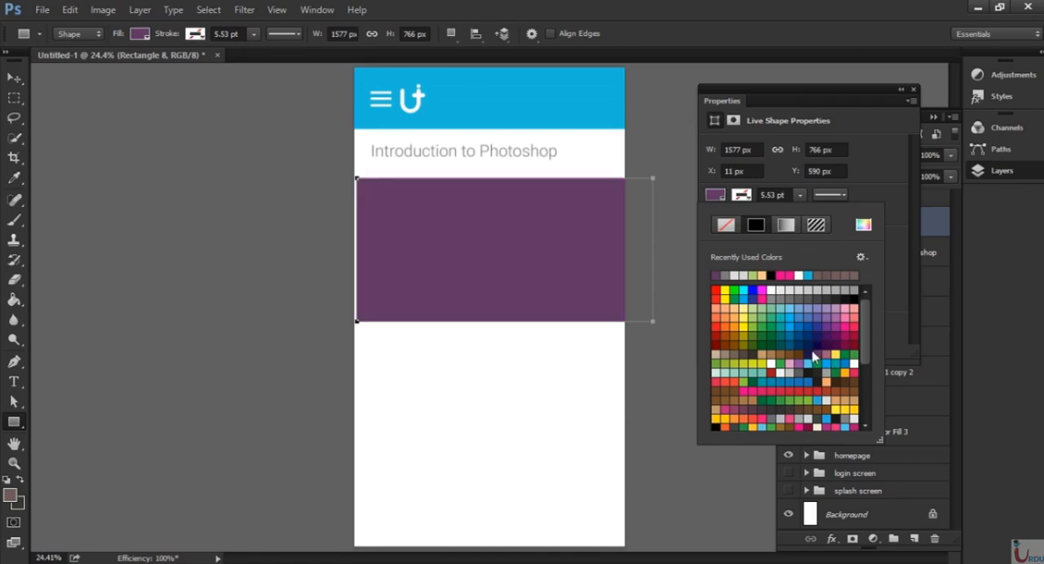
left_click(832, 312)
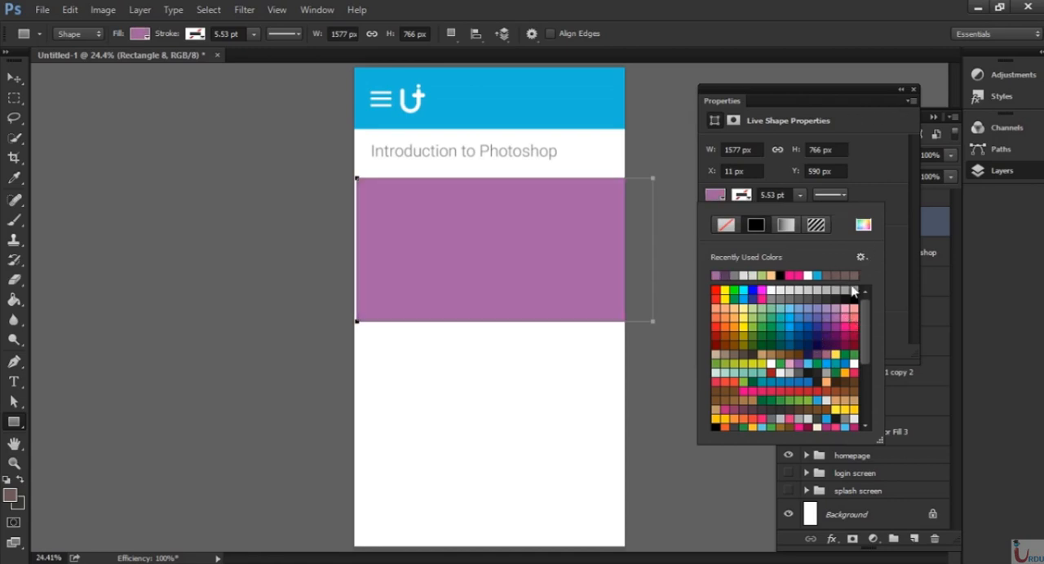
left_click(848, 341)
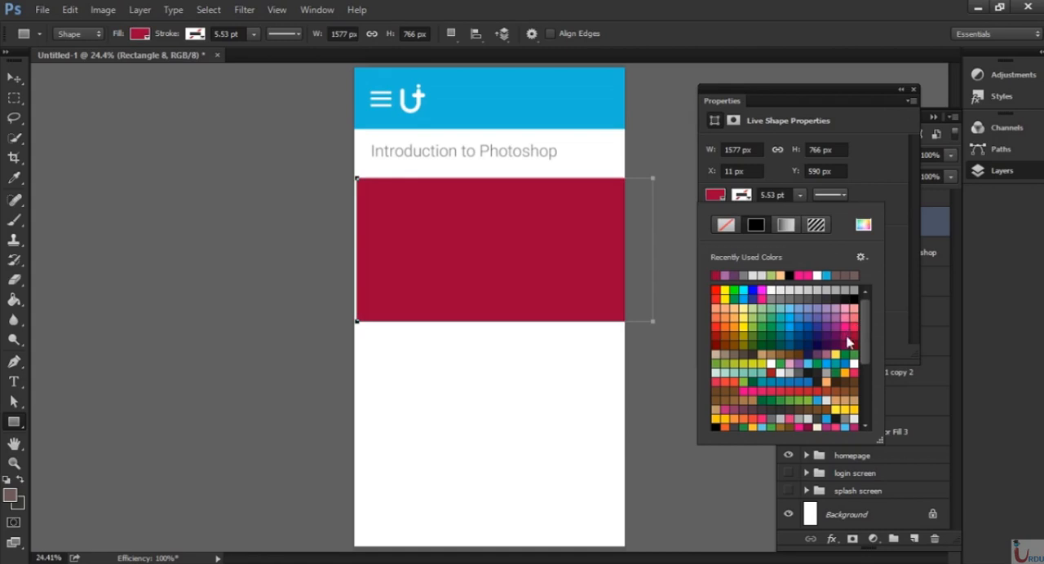
left_click(848, 330)
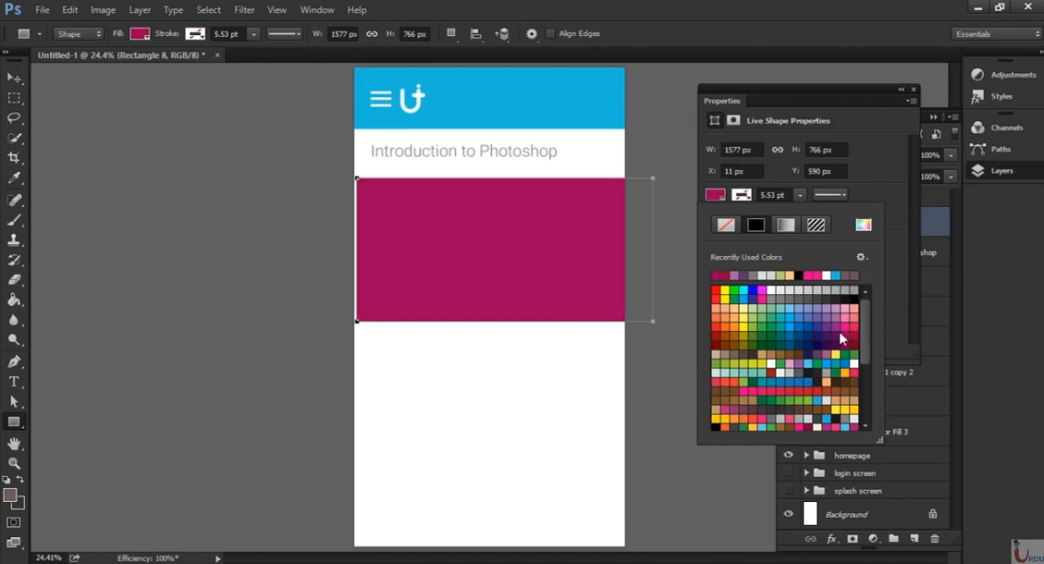
left_click(915, 89)
left_click(914, 90)
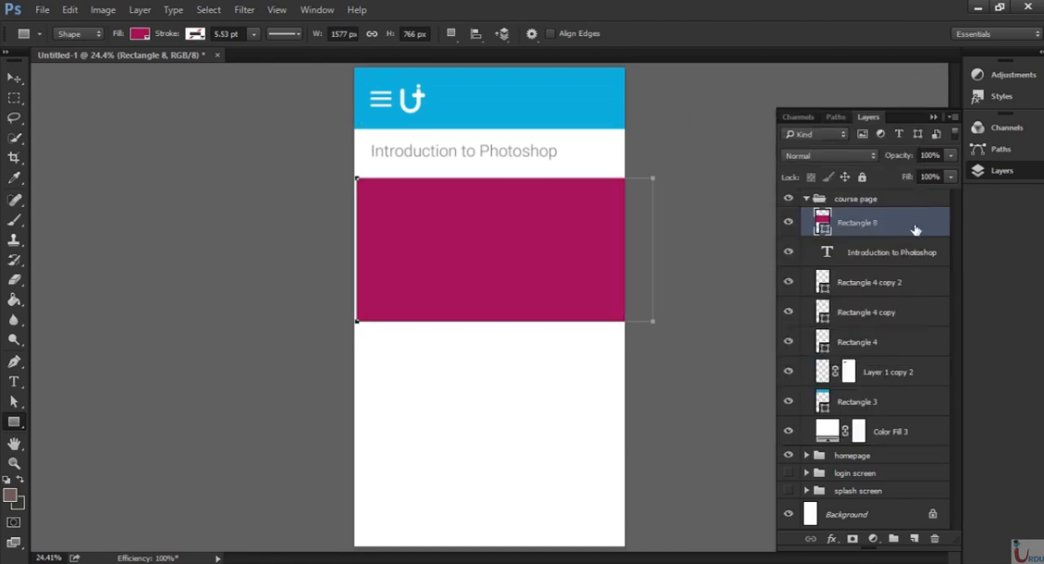
Move the dark magenta rectangle up so it spans the full page width beneath the heading and set its fill to c74090.
left_click(11, 79)
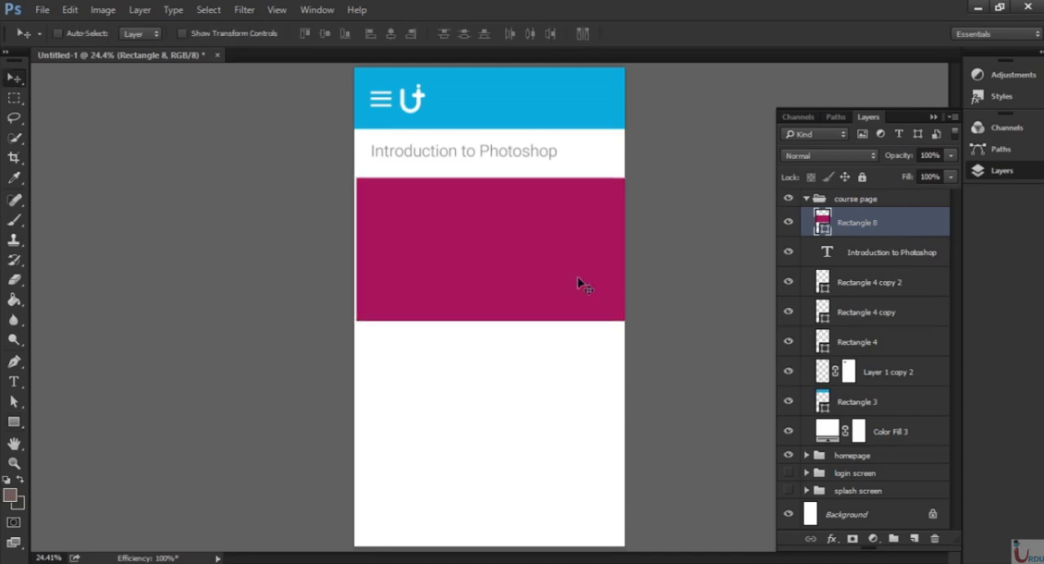
left_click_drag(578, 278, 562, 274)
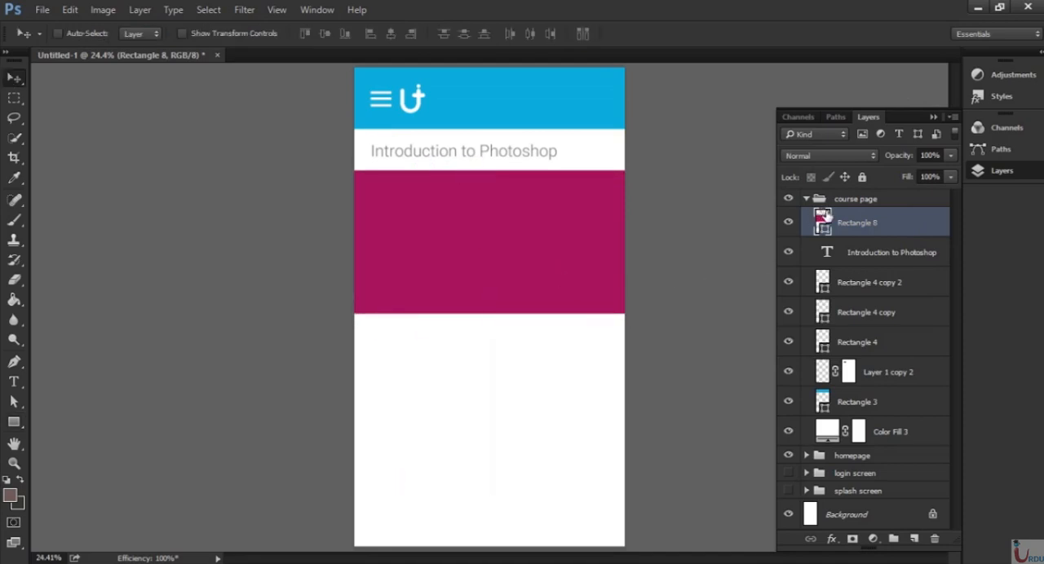
double_click(823, 216)
left_click_drag(629, 210, 619, 204)
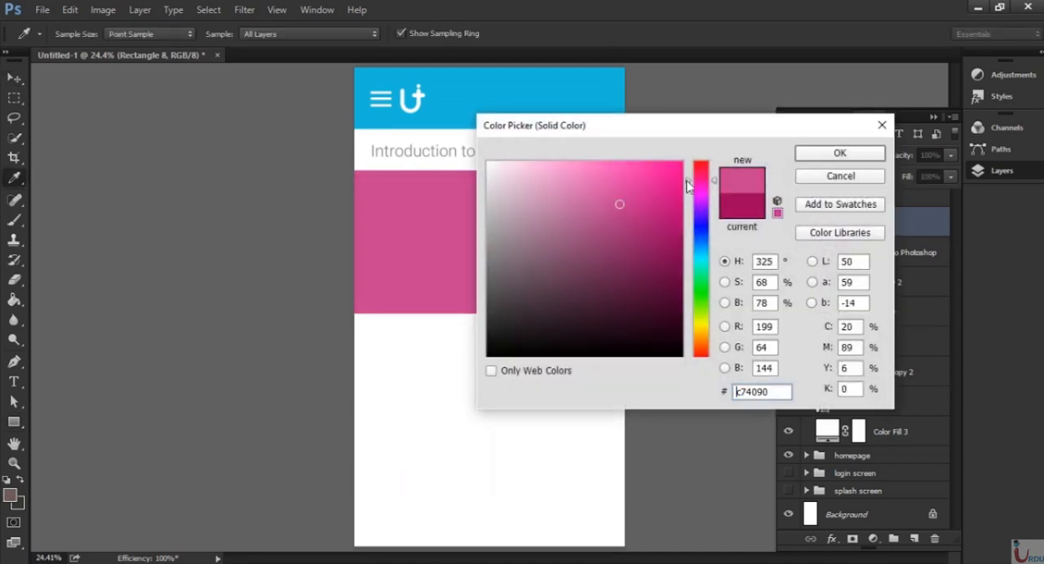
left_click(838, 154)
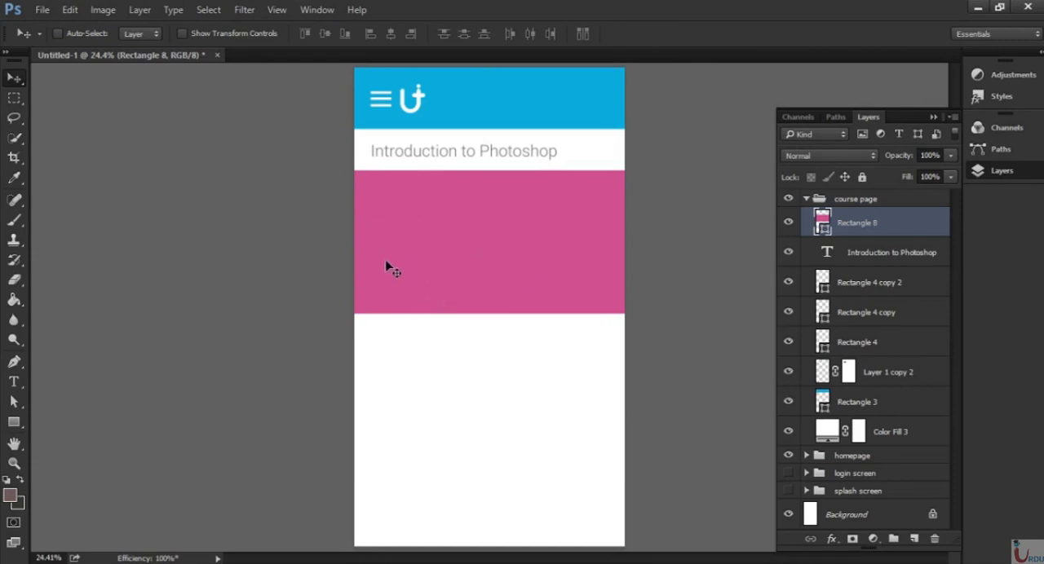
Add the text "Lec 12" in Roboto Light at 87 pt below the pink rectangle and color it white (ffffff).
key("t")
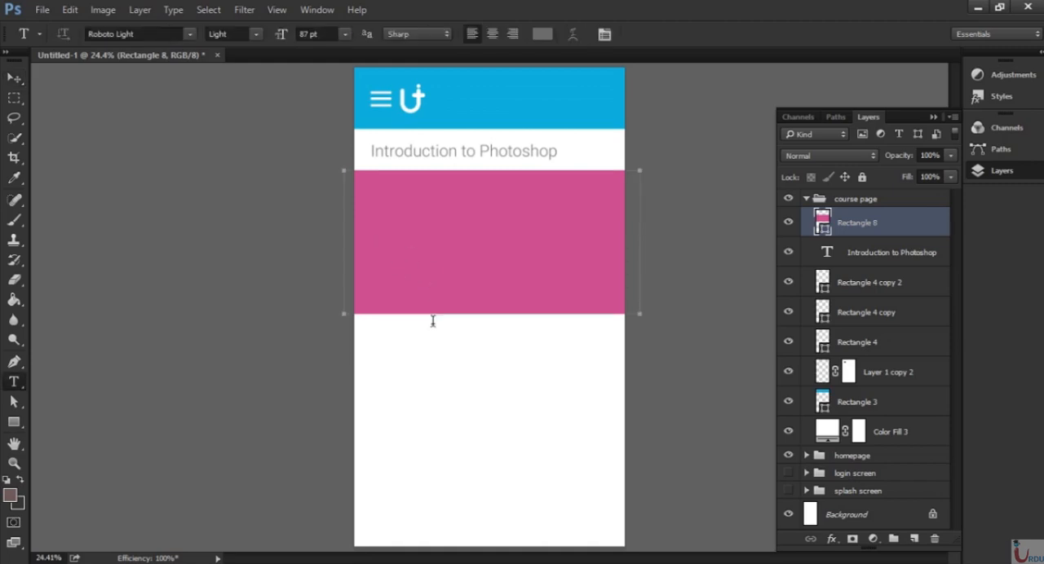
left_click(388, 367)
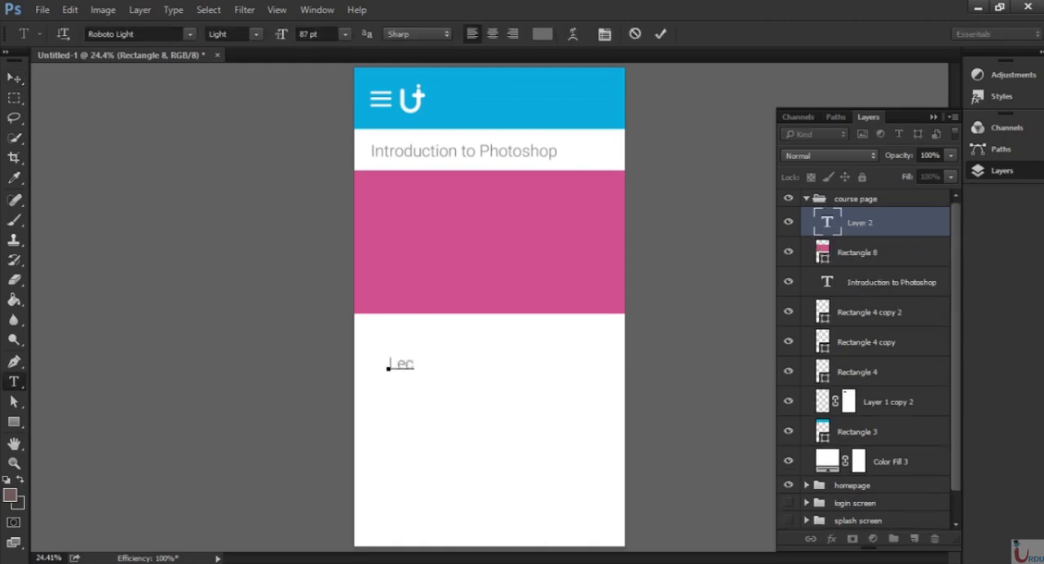
type("Lec 12")
key("ctrl+Return")
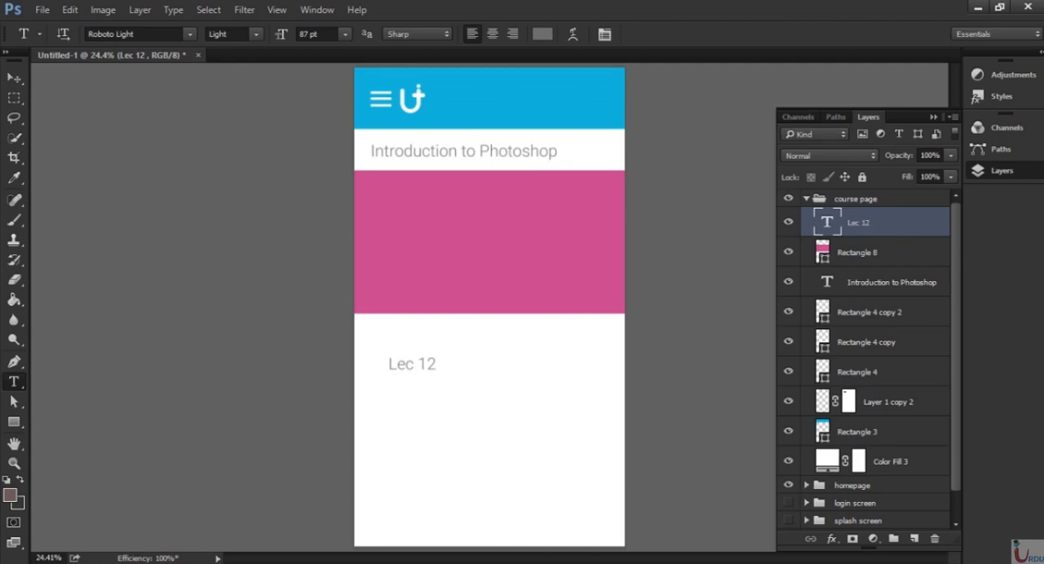
left_click(542, 34)
type("ffffff")
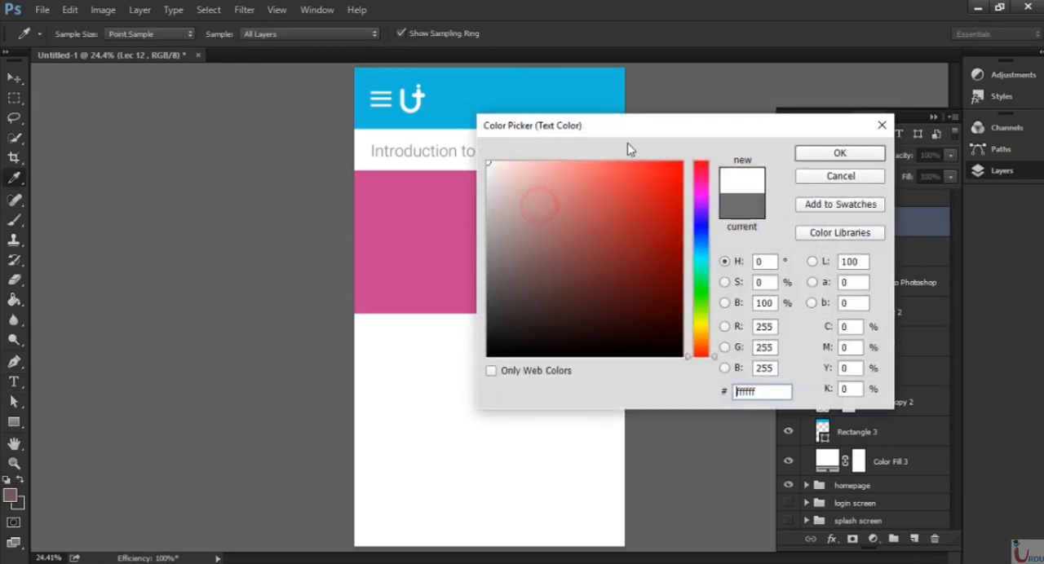
left_click(835, 158)
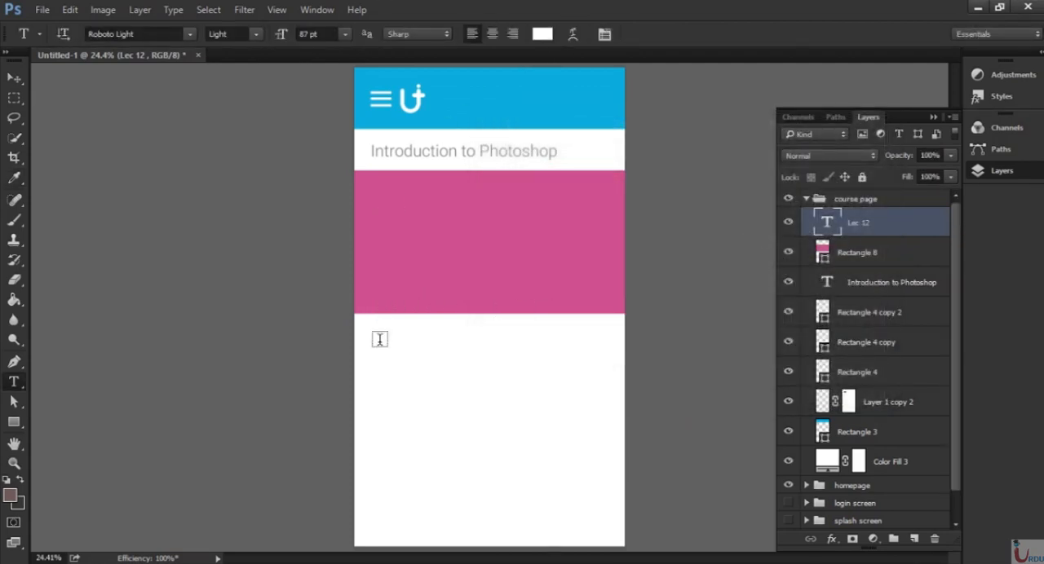
Move the "Lec 12" text onto the pink rectangle, left-aligned with the heading, and scale it up to about 184 pt.
key("v")
left_click_drag(419, 415, 412, 338)
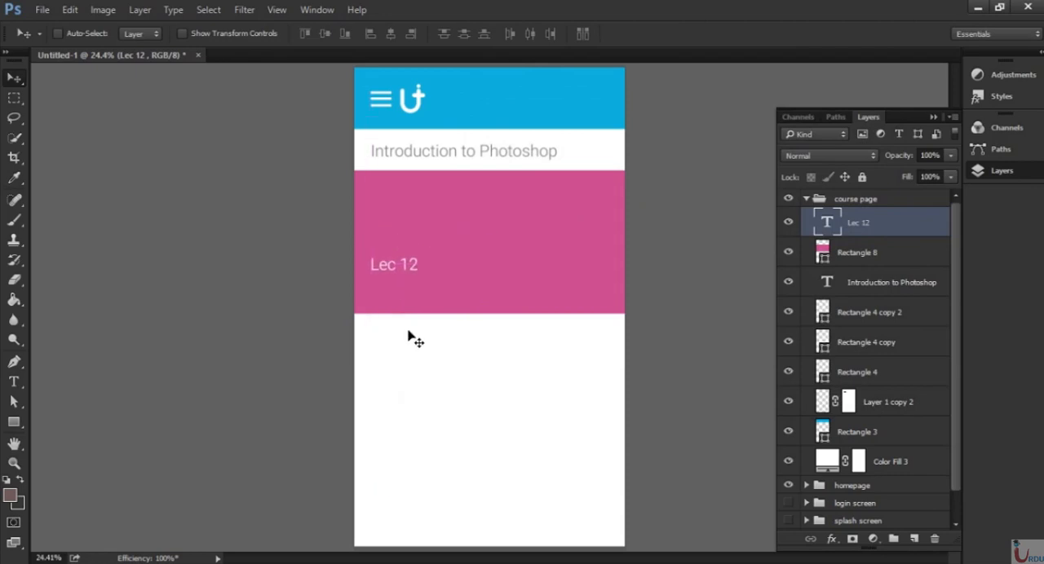
key("ctrl+t")
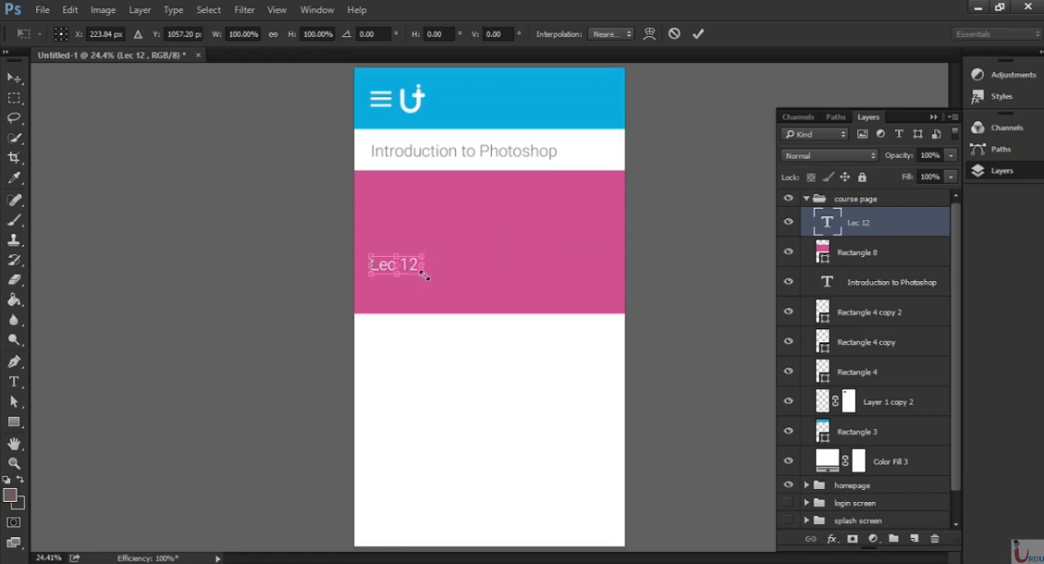
left_click_drag(423, 275, 455, 260)
key("Return")
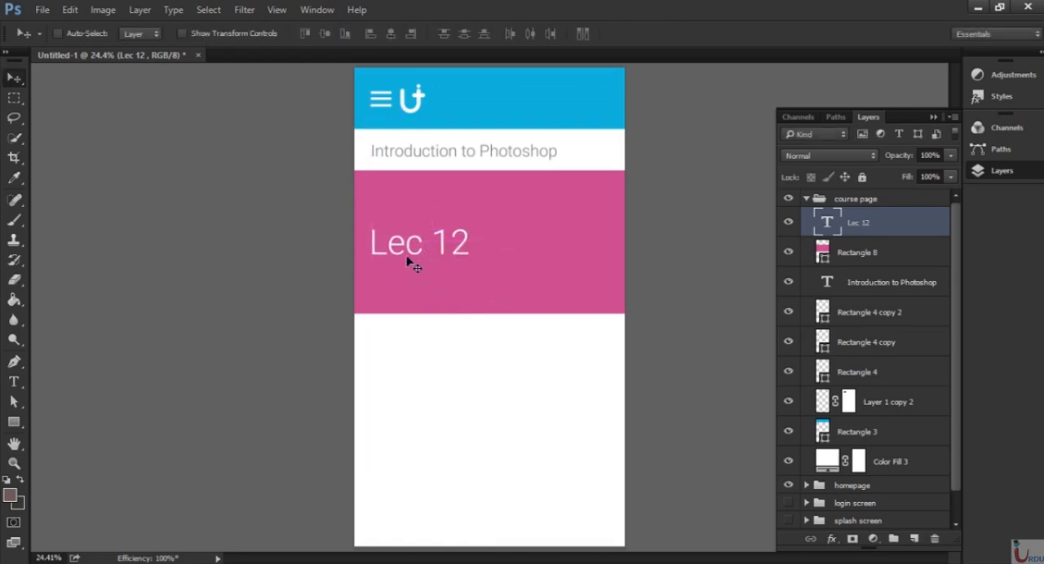
Add the white text "Mobile Application Design" at 87 pt beneath "Lec 12" and align their left edges.
key("ctrl+plus")
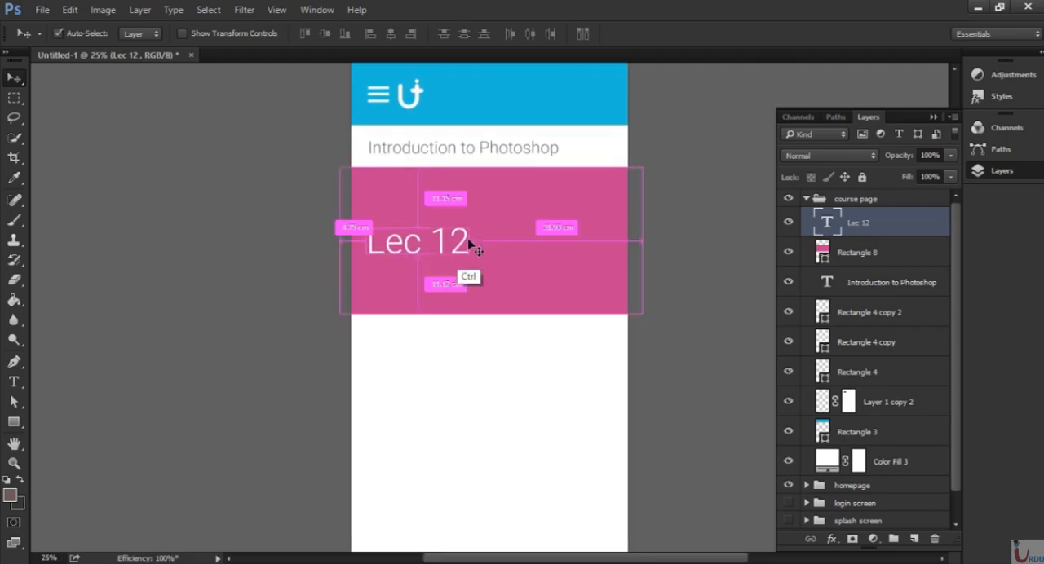
key("ctrl+plus")
key("ctrl+plus")
left_click_drag(480, 204, 442, 283)
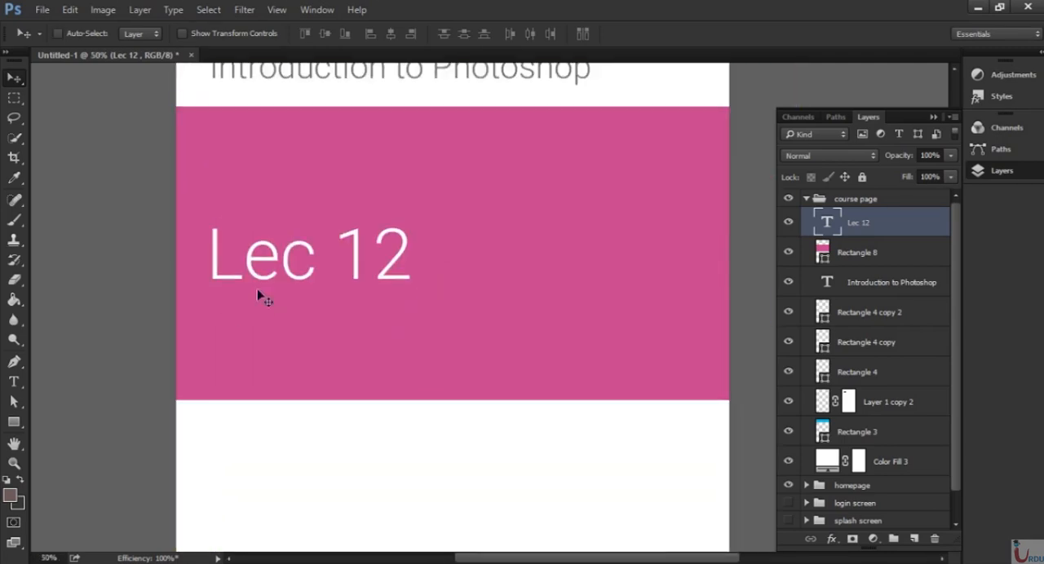
key("t")
left_click(220, 326)
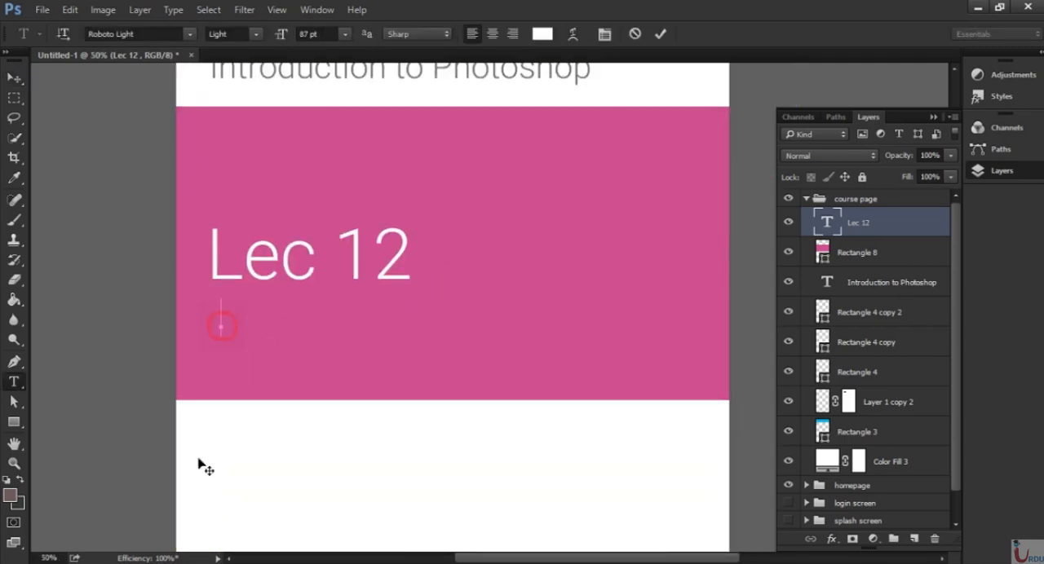
type("M")
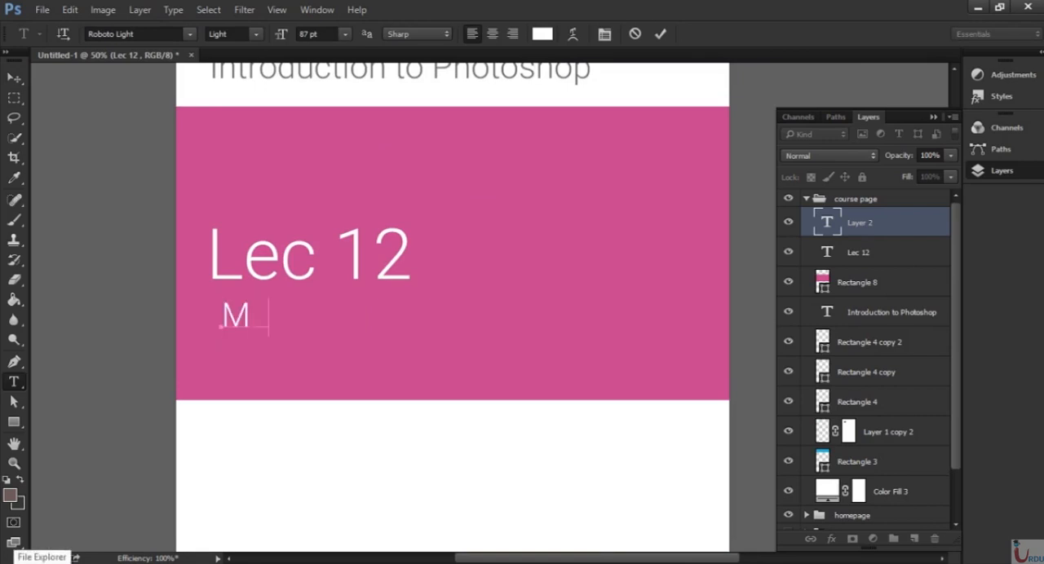
type("obile A ppl")
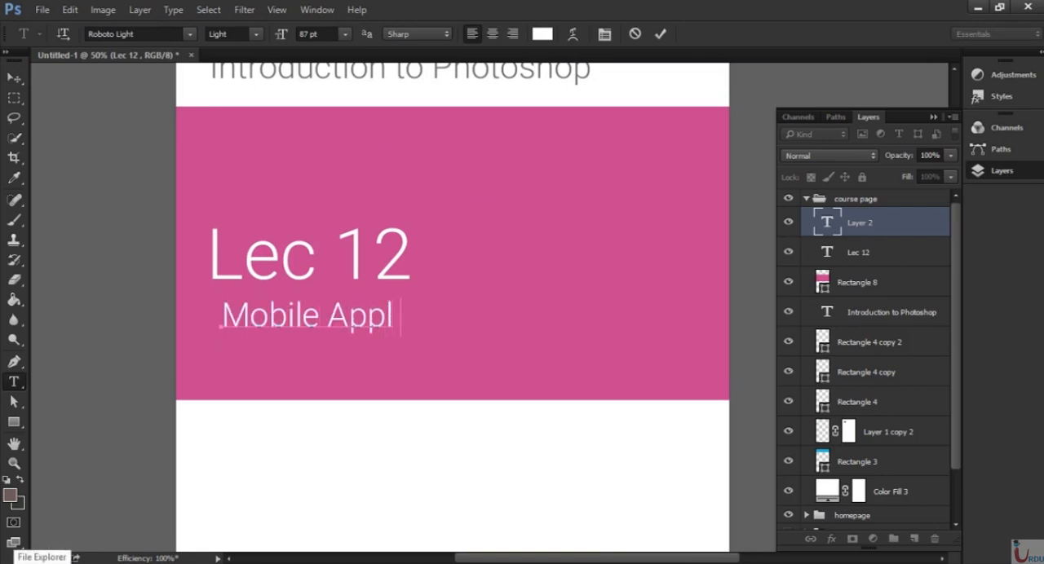
type("ication Design")
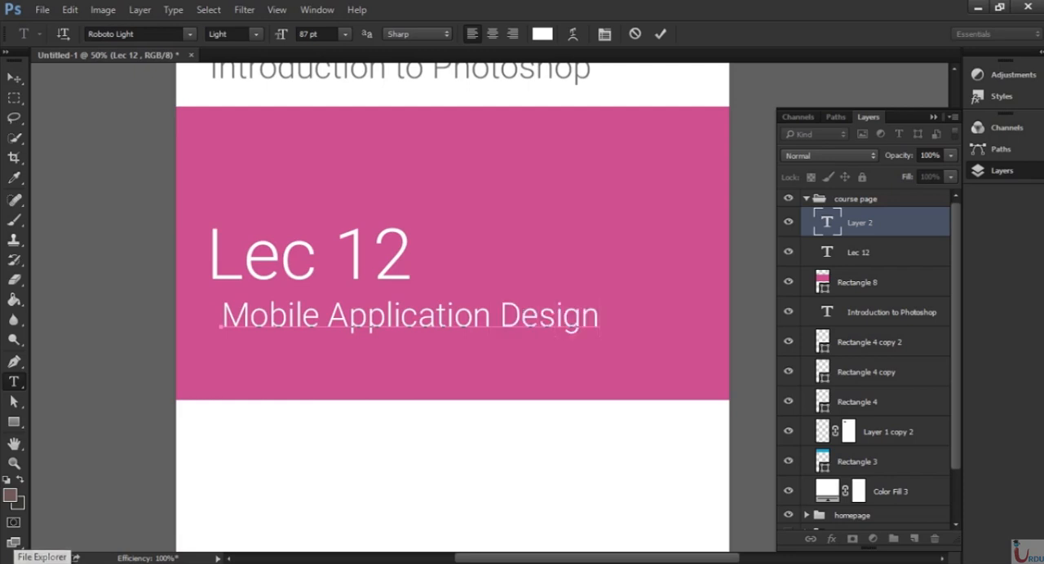
key("ctrl+Return")
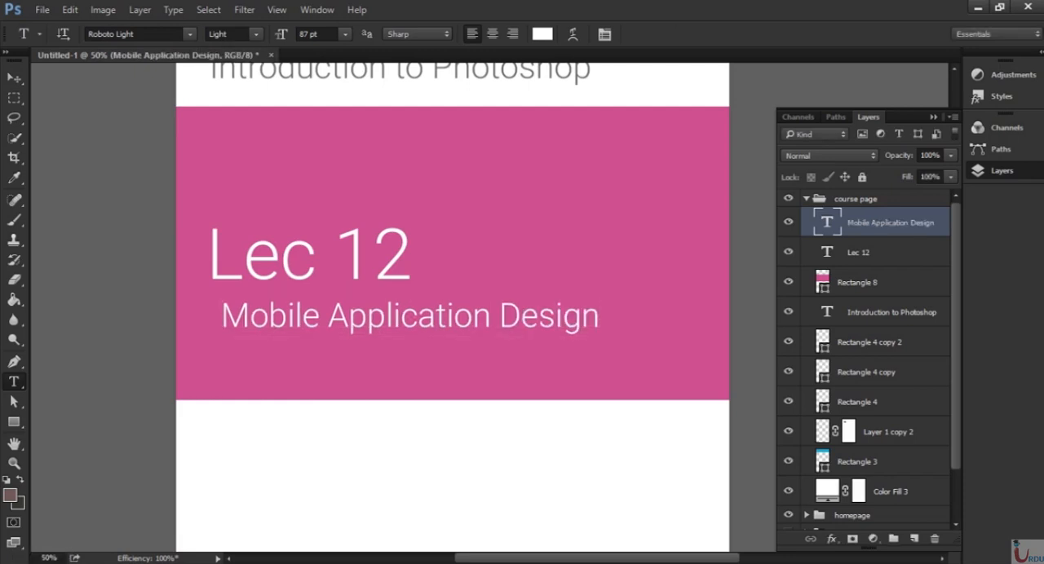
key("v")
left_click_drag(418, 321, 403, 320)
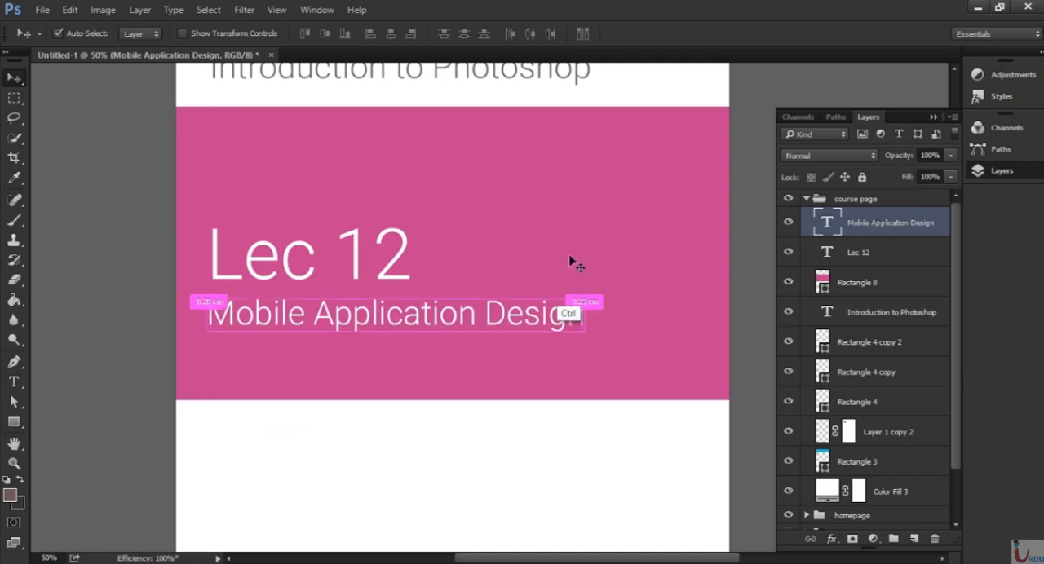
Group the pink rectangle with its two text layers and name the group "lecture".
key("ctrl+minus")
key("ctrl+minus")
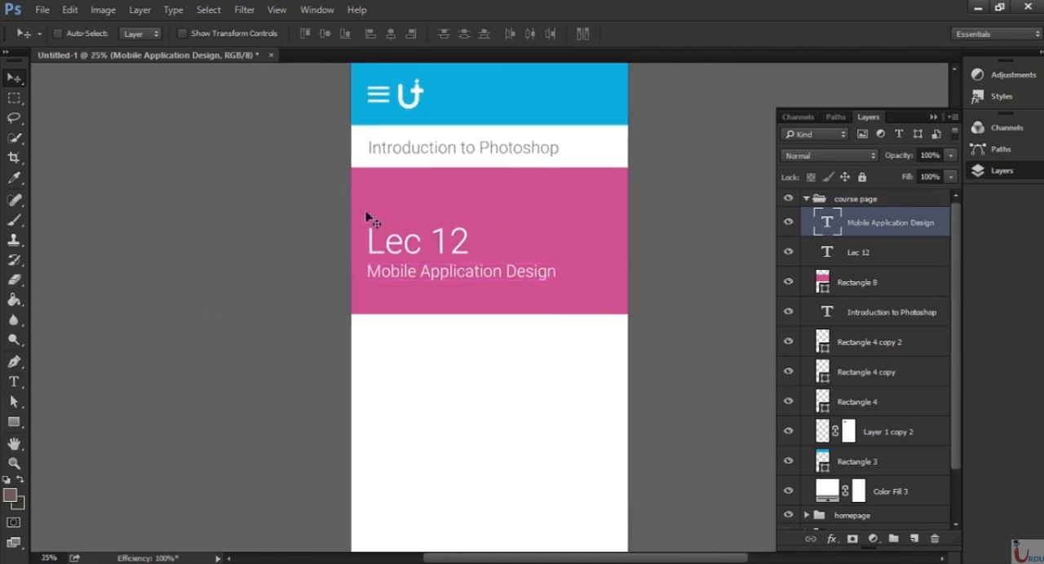
left_click(895, 284, "shift")
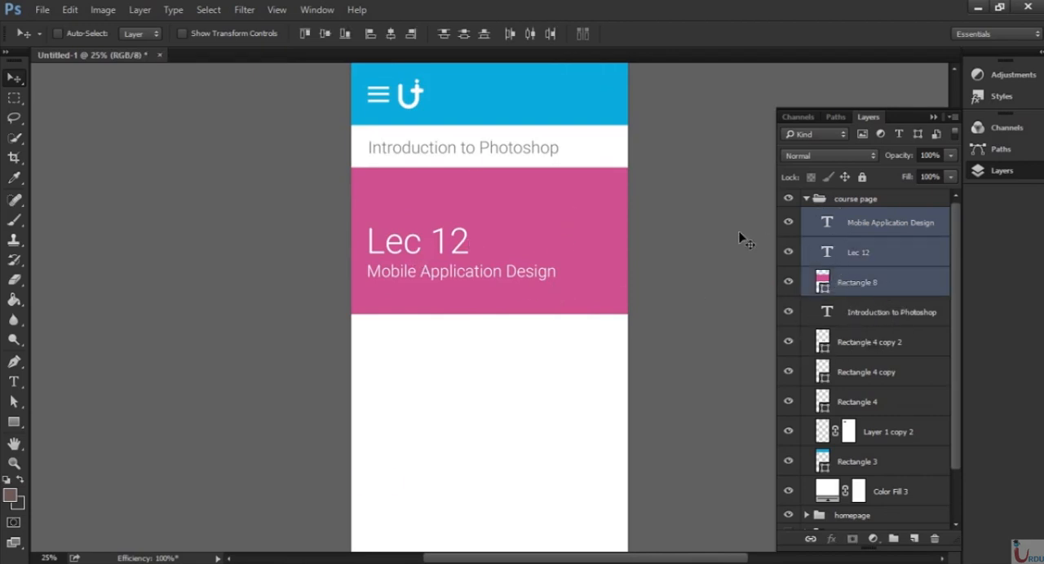
key("ctrl")
key("ctrl+g")
double_click(861, 217)
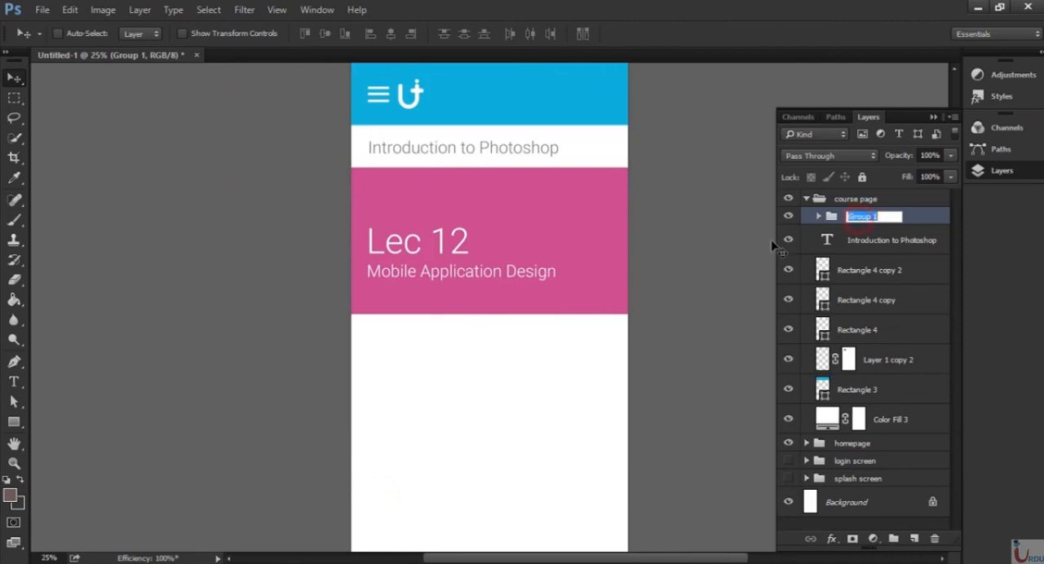
type("lecture")
key("Return")
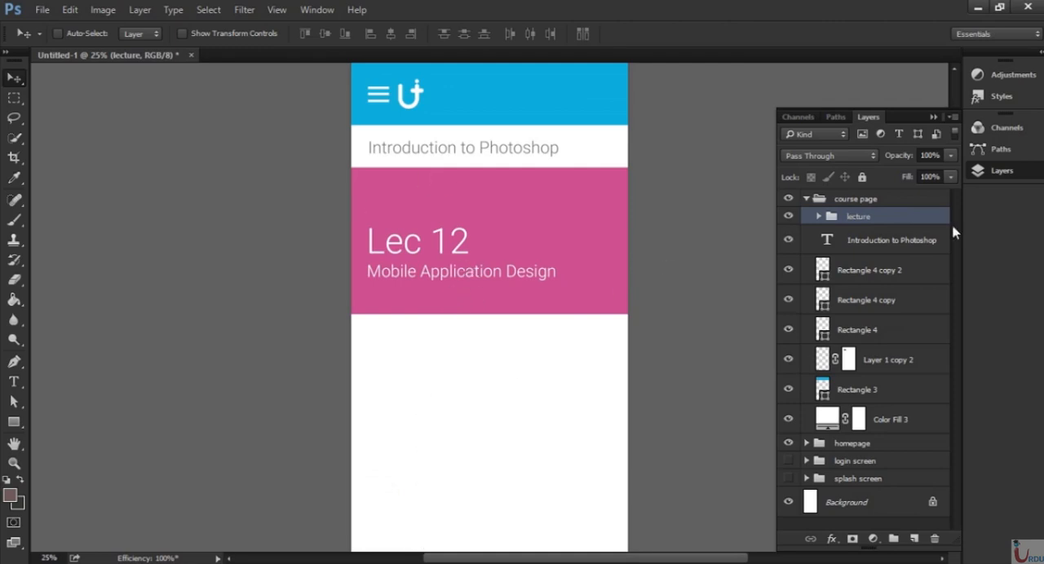
Duplicate the lecture group twice and stack the copies down the page with equal narrow white gaps between the banners.
left_click_drag(889, 218, 915, 539)
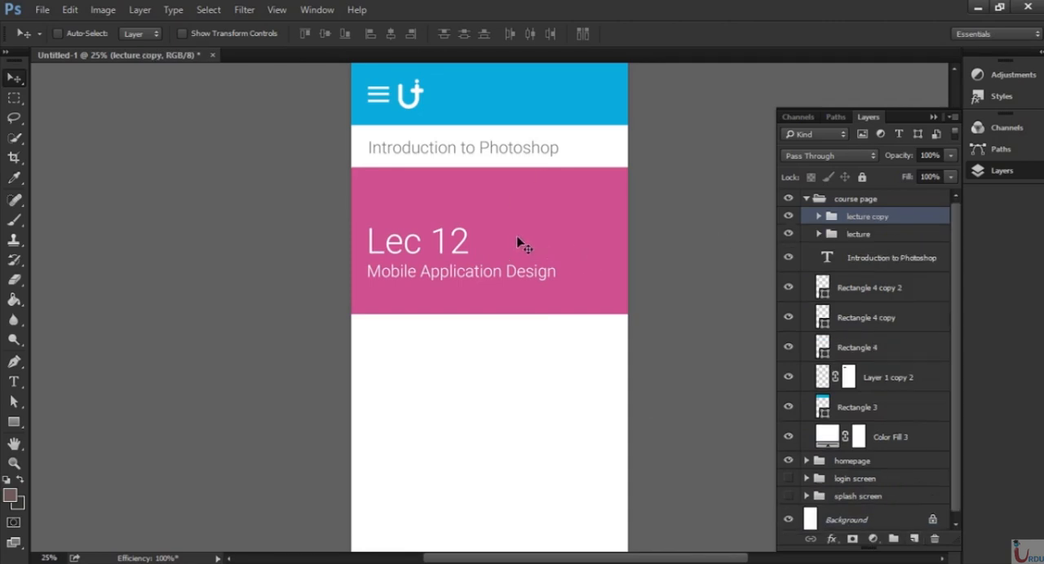
left_click_drag(522, 242, 524, 403)
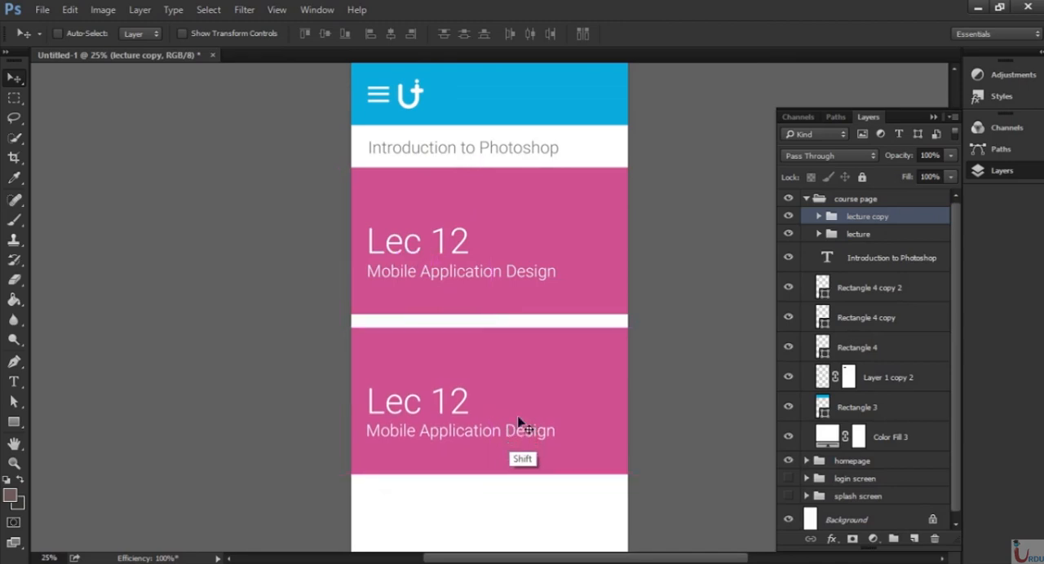
left_click_drag(545, 344, 561, 289)
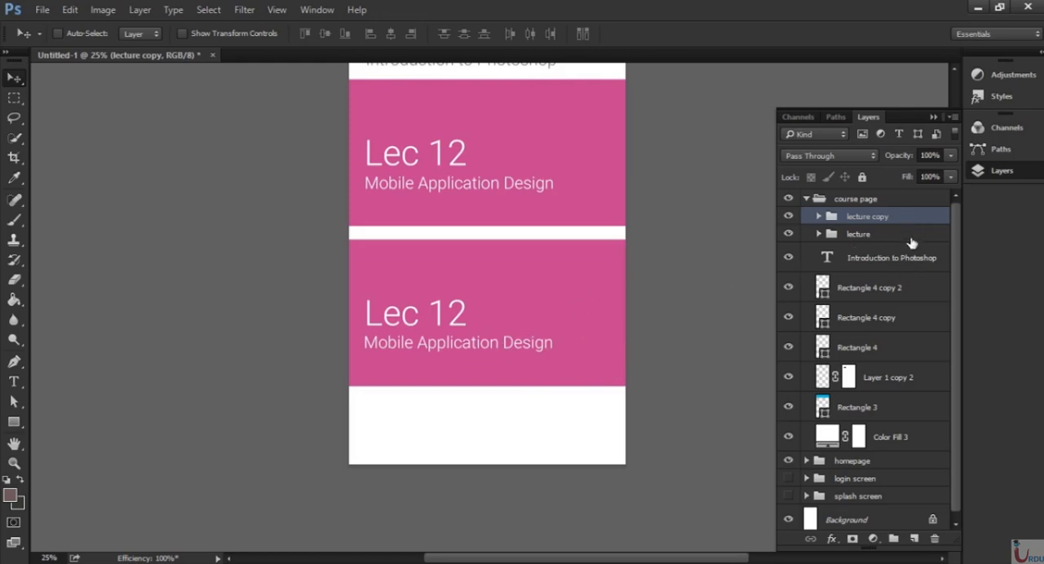
left_click_drag(909, 221, 915, 539)
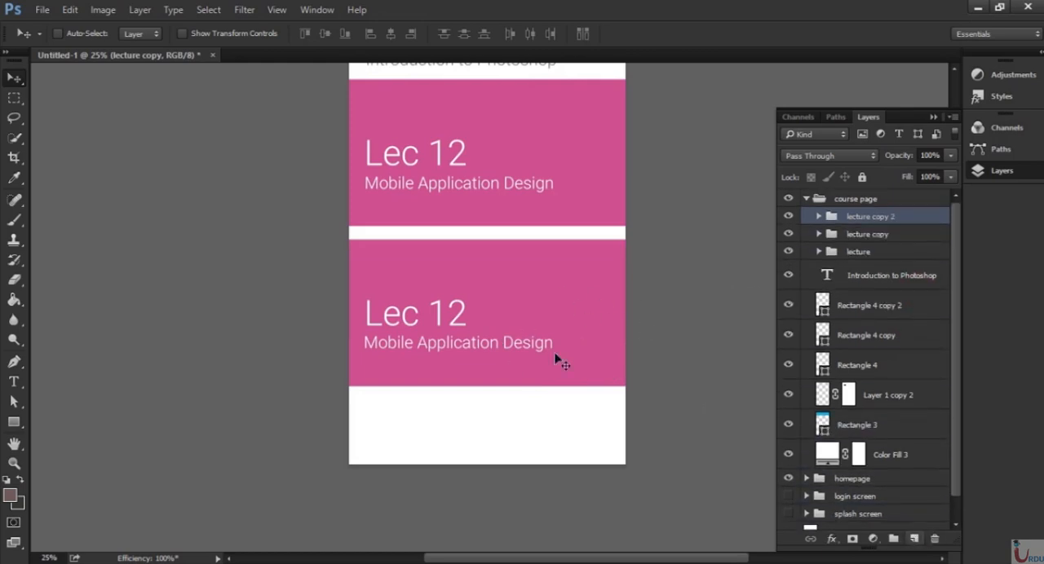
left_click_drag(513, 302, 507, 449)
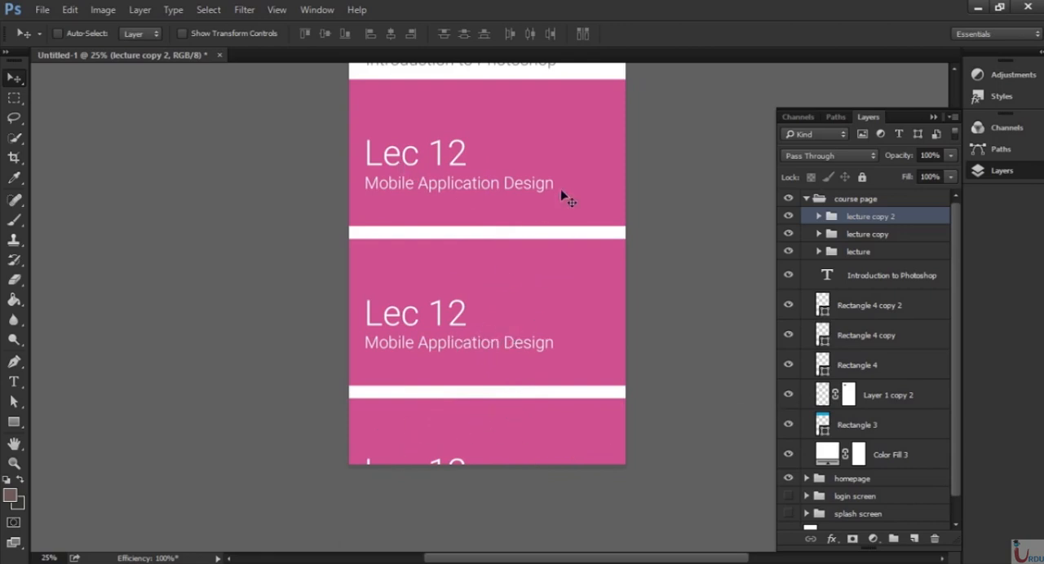
Change the second lecture banner's title to "Lec 11".
key("space")
mouse_move(580, 160)
left_mouse_down()
mouse_move(576, 288)
mouse_move(542, 161)
left_mouse_up()
key("space")
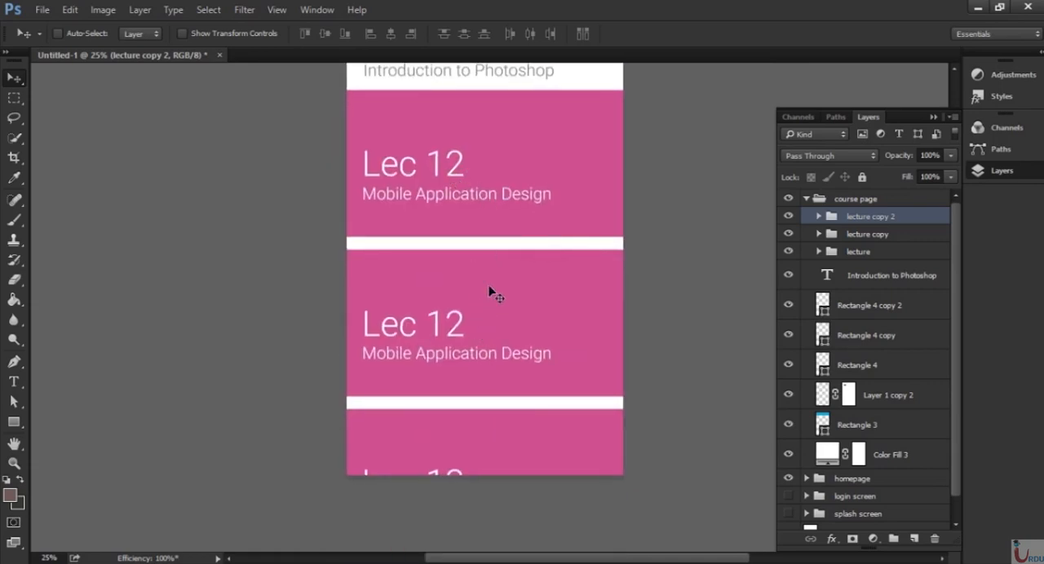
key("space")
left_click_drag(515, 203, 512, 314)
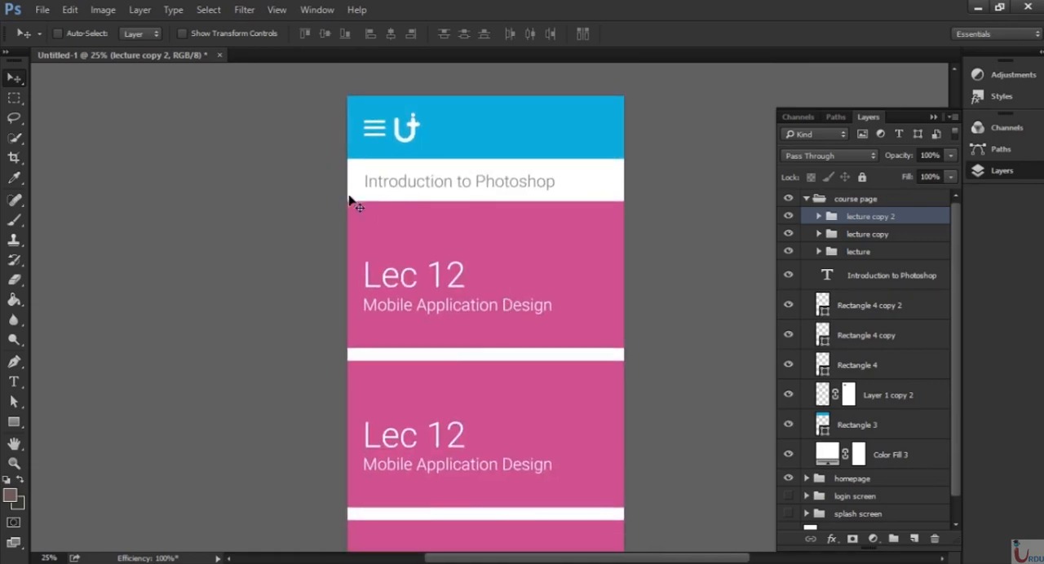
left_click_drag(489, 434, 484, 260)
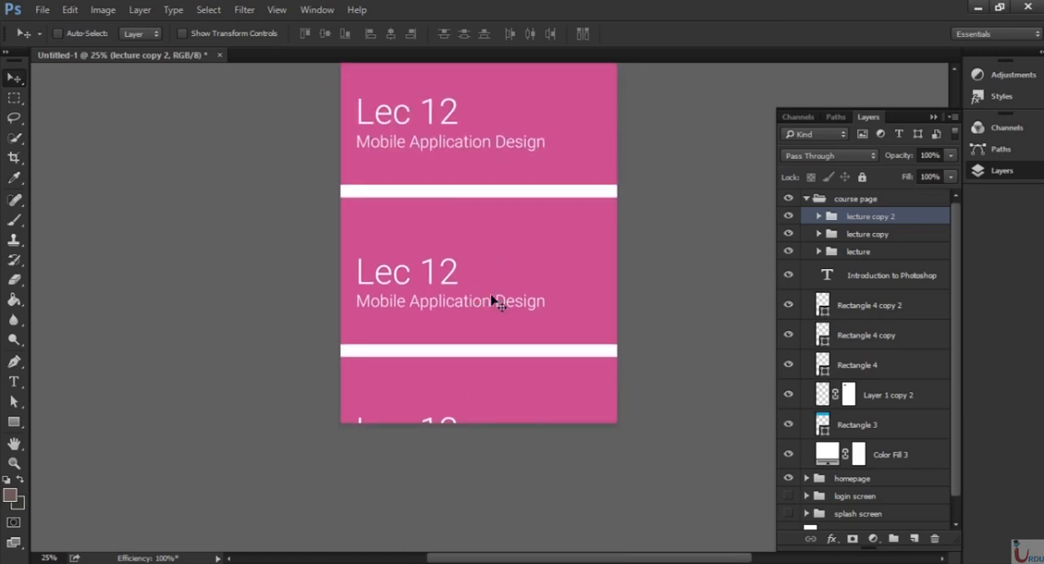
left_click_drag(522, 189, 516, 310)
key("t")
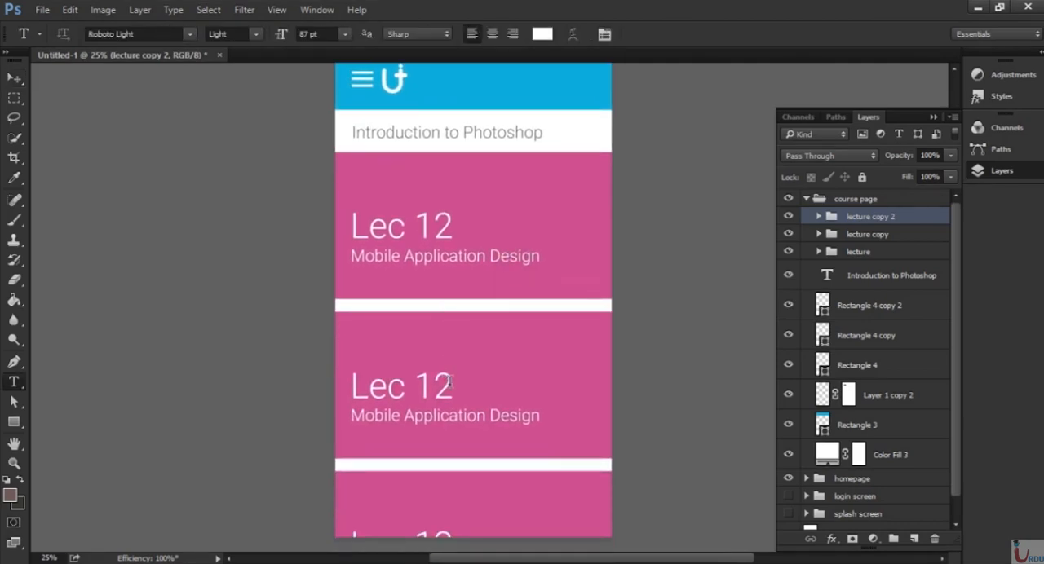
left_click_drag(451, 381, 441, 382)
type("1")
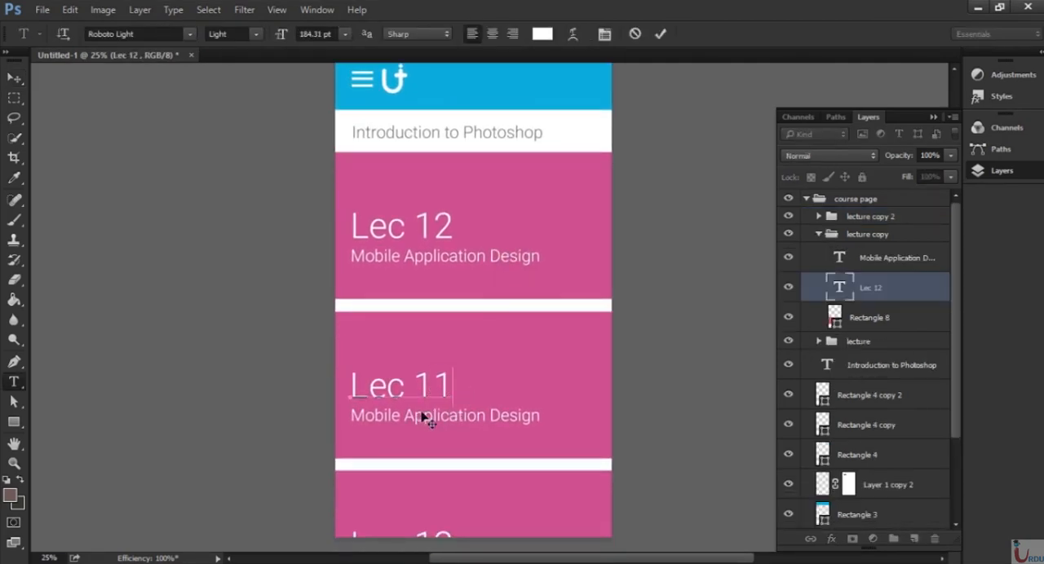
left_click(659, 34)
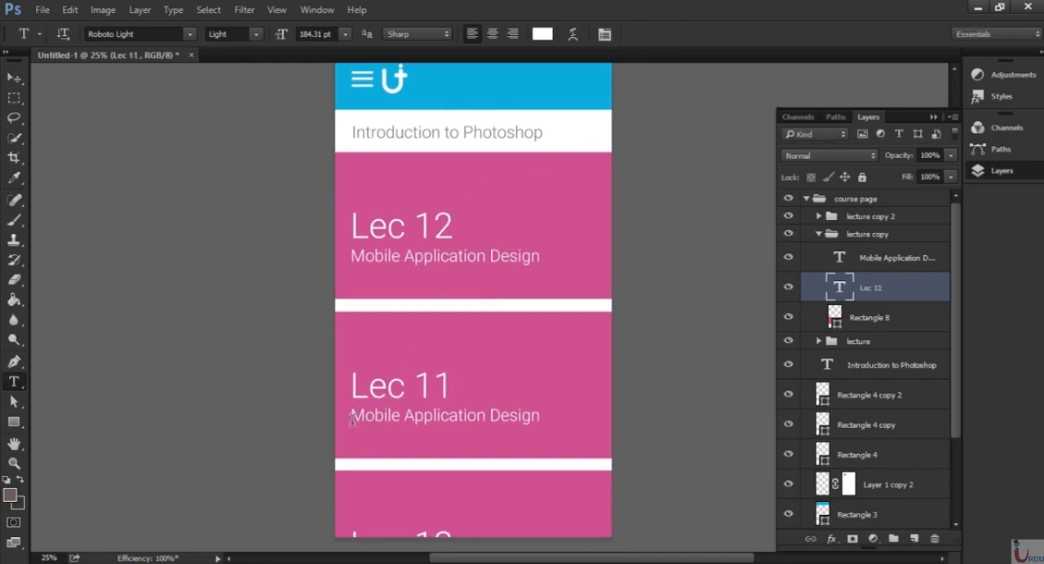
Change the second lecture banner's subtitle to "Brochure Design".
left_click_drag(355, 417, 490, 420)
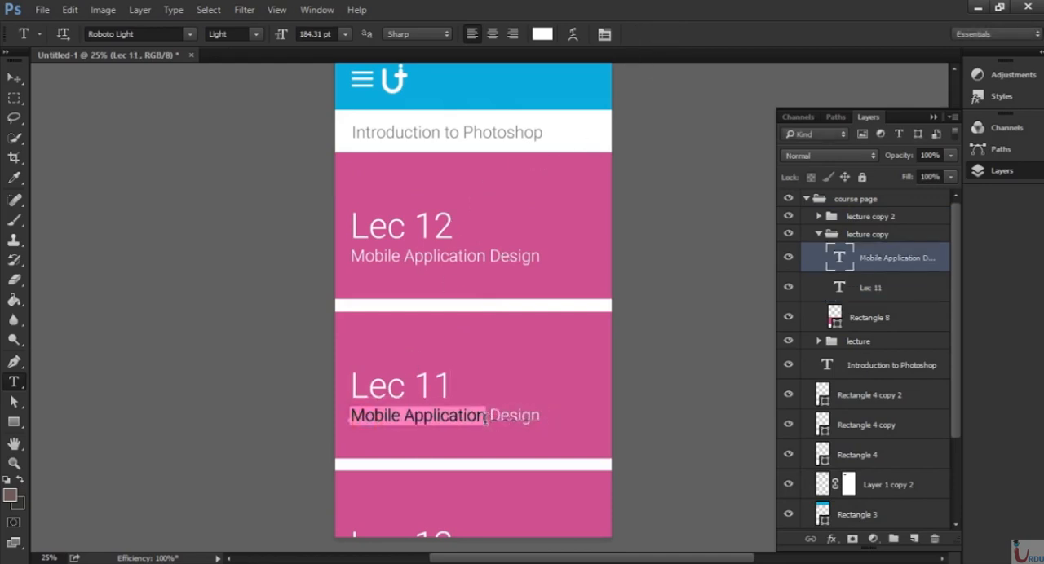
type("Brochur")
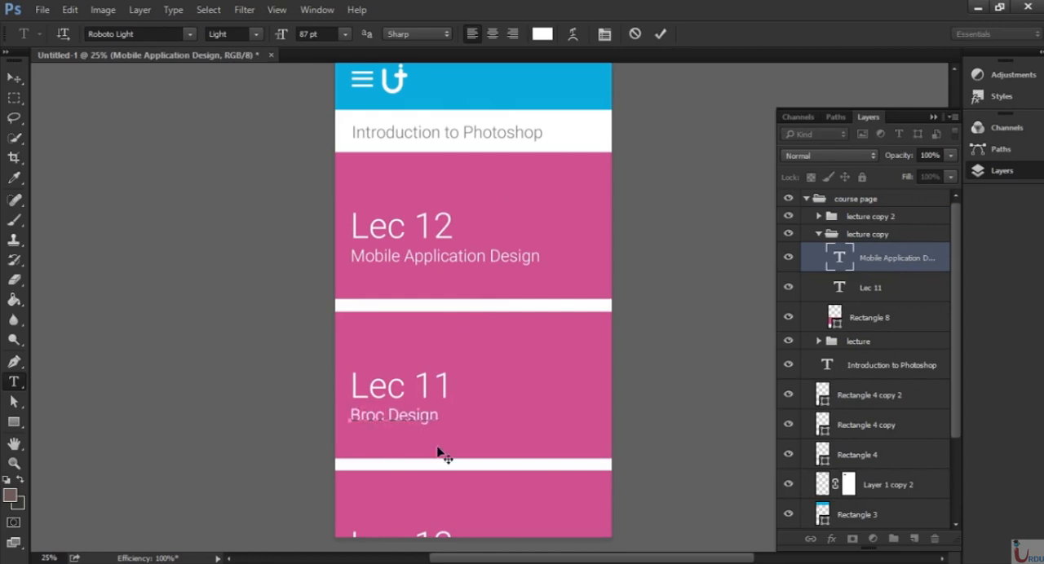
type("e")
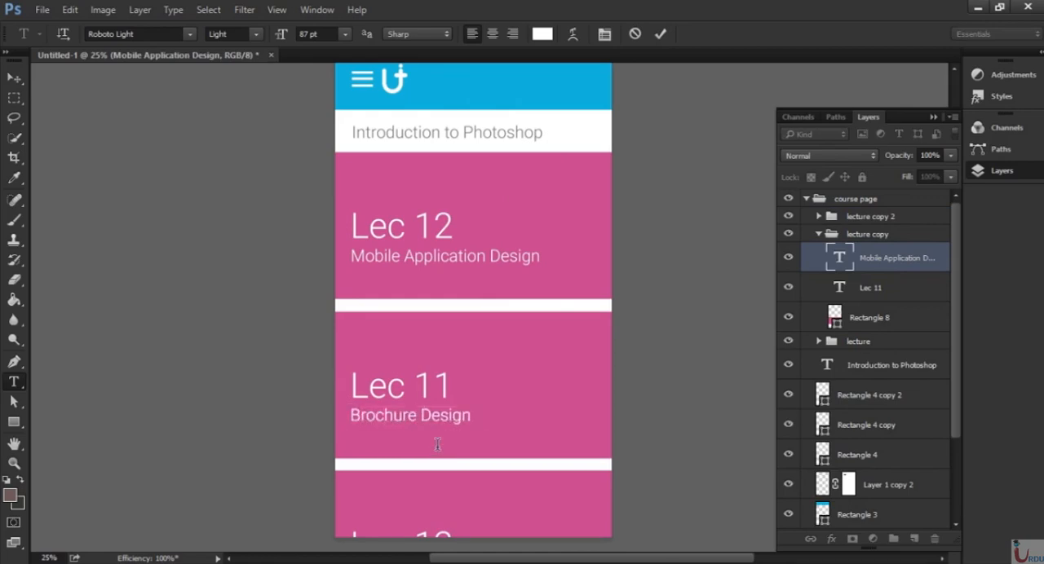
key("ctrl+Return")
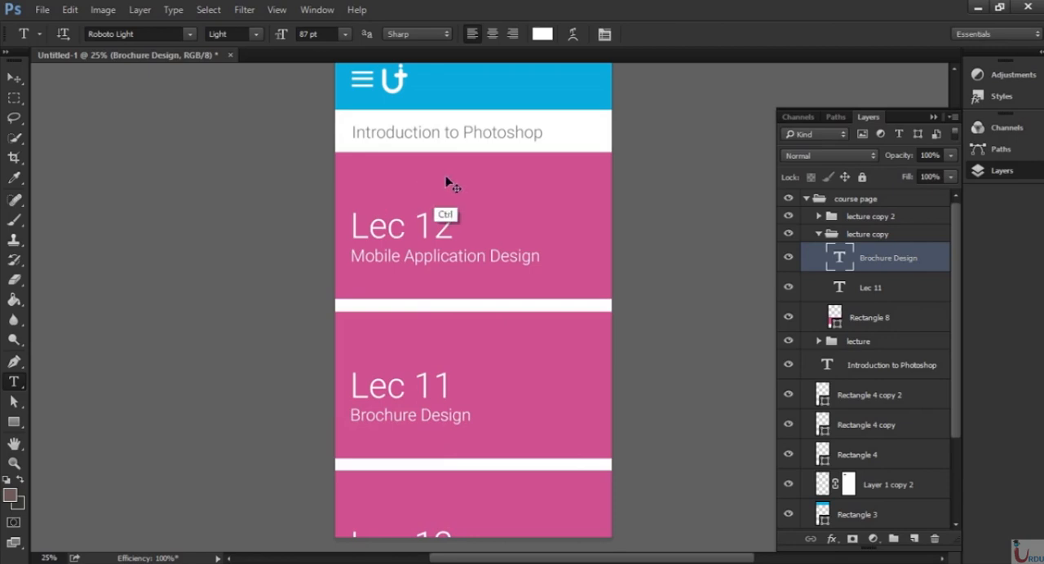
Duplicate the whole course page group and rename the copy "video screen".
key("ctrl+0")
key("ctrl+minus")
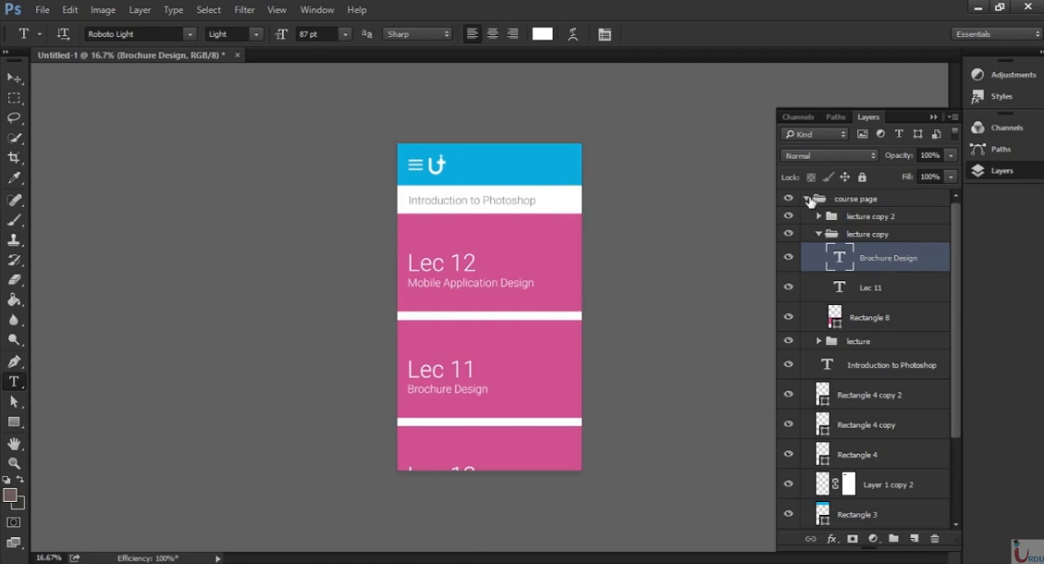
left_click(807, 199)
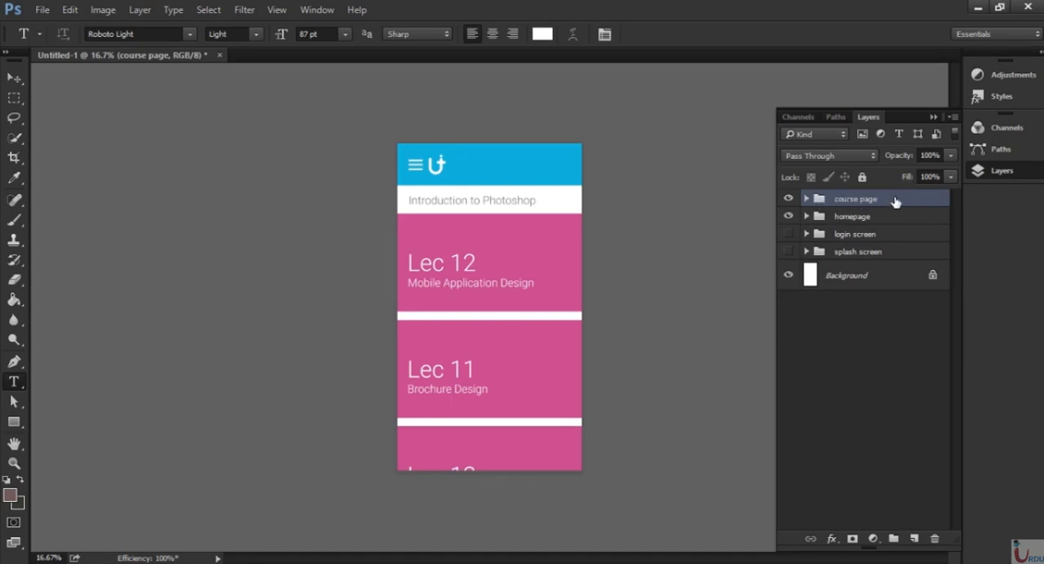
left_click_drag(896, 201, 912, 539)
double_click(856, 198)
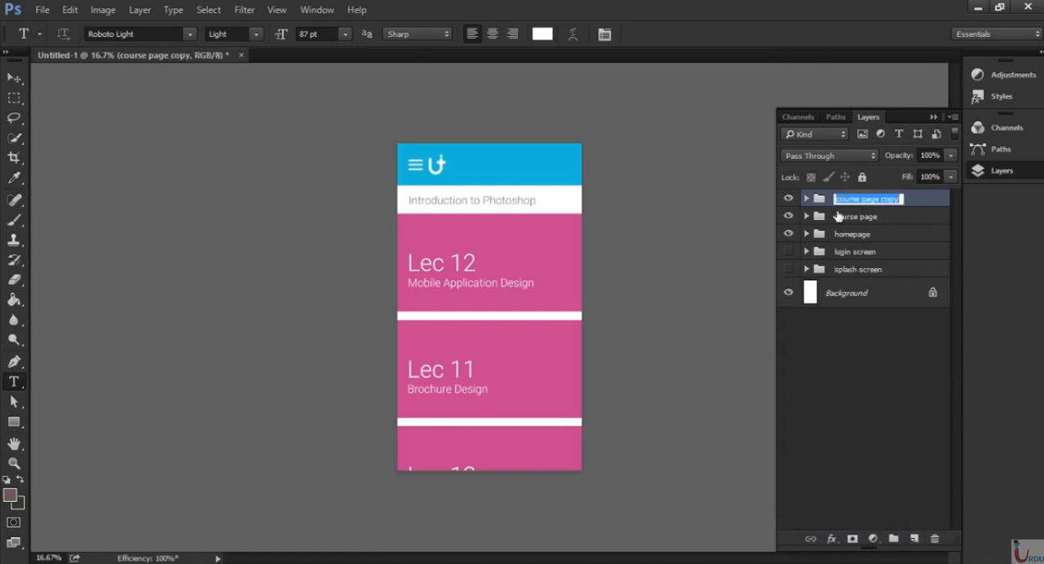
type("video")
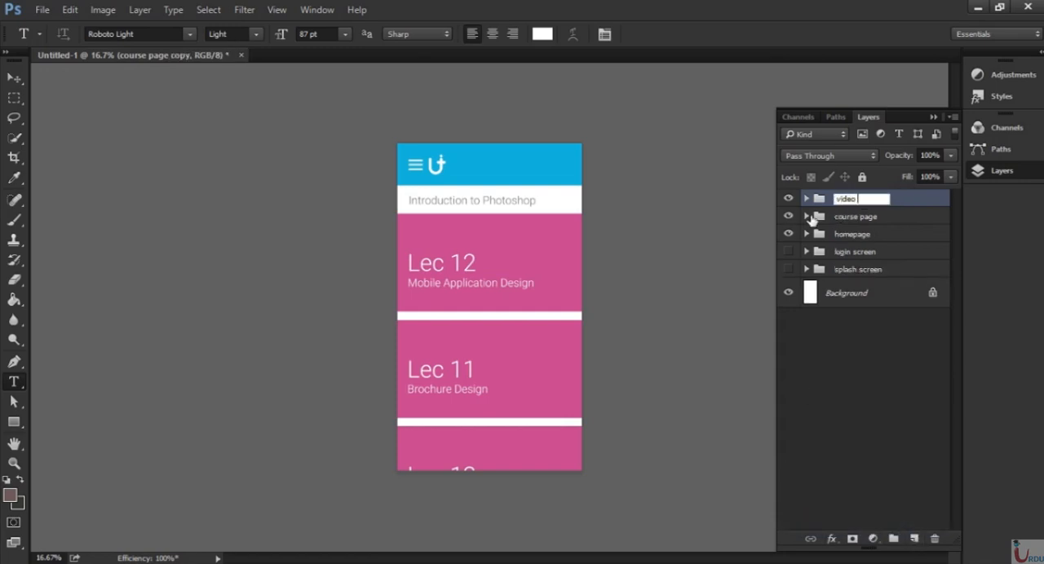
type(" screen")
key("Return")
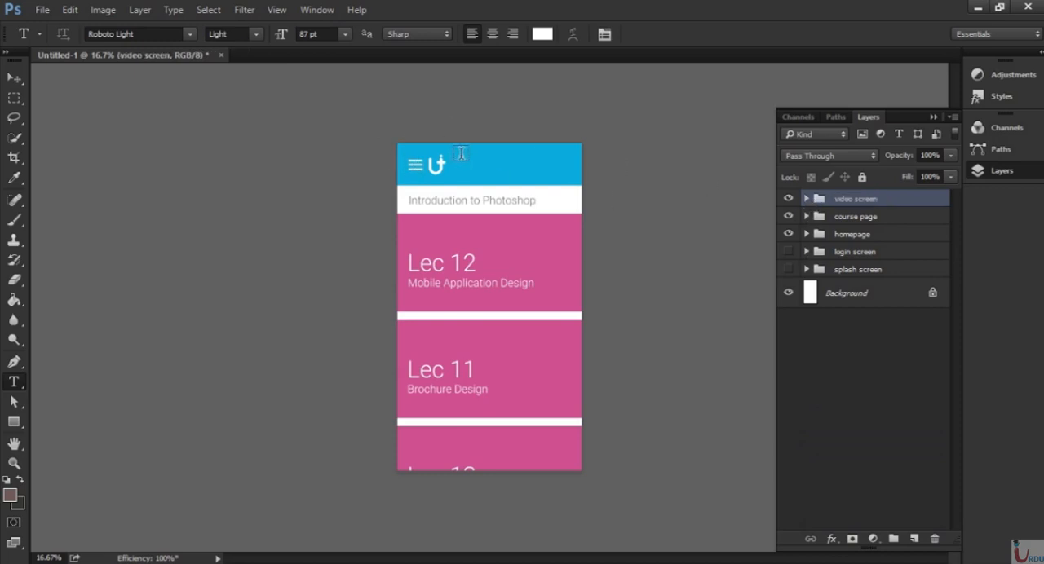
Delete the pink lecture banner rectangles and the "Introduction to Photoshop" title from the video screen group.
left_click(807, 199)
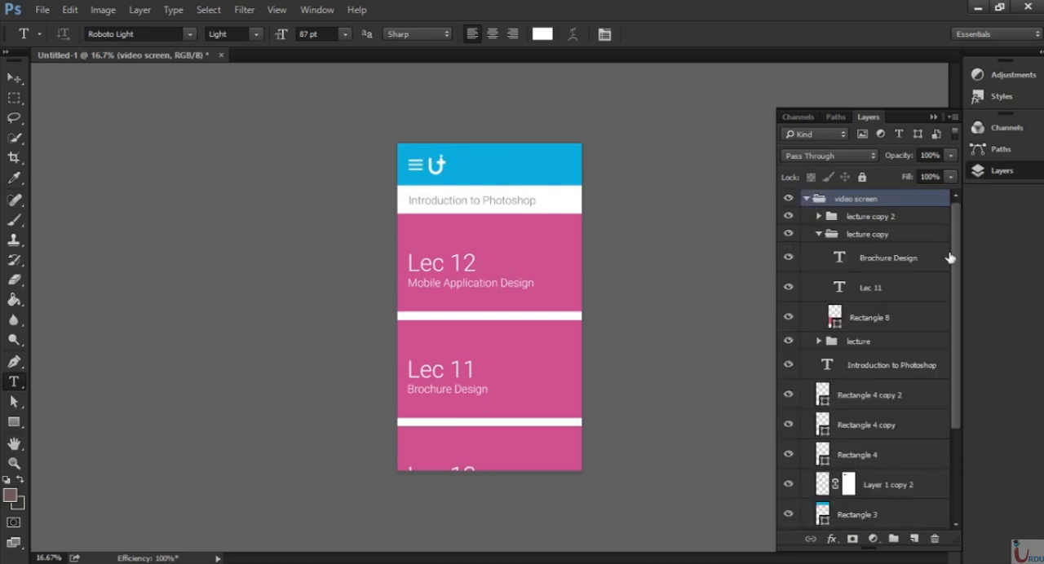
scroll(953, 257, "down", 2)
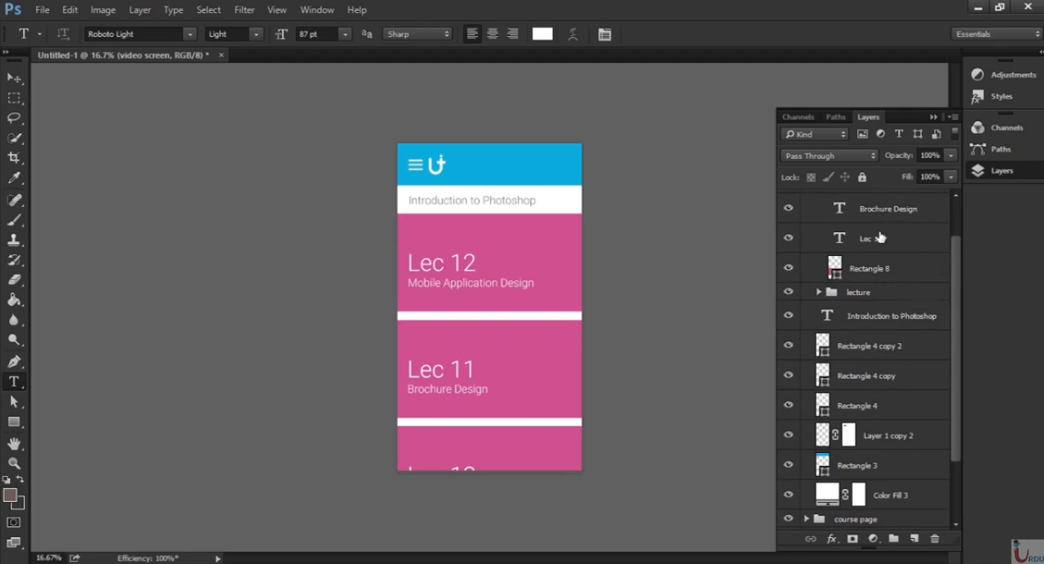
left_click_drag(960, 278, 951, 332)
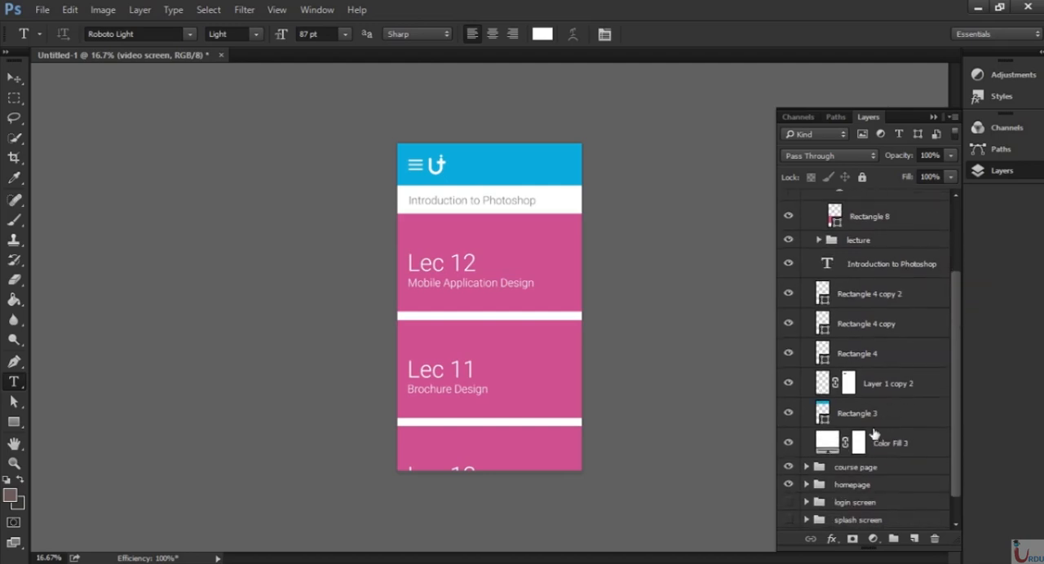
left_click(894, 440)
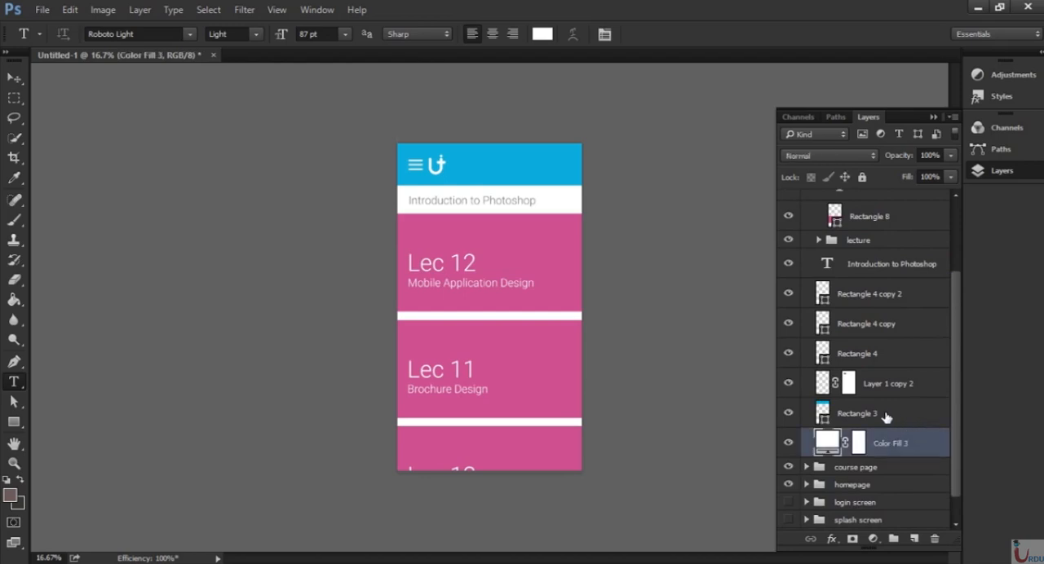
left_click(886, 416)
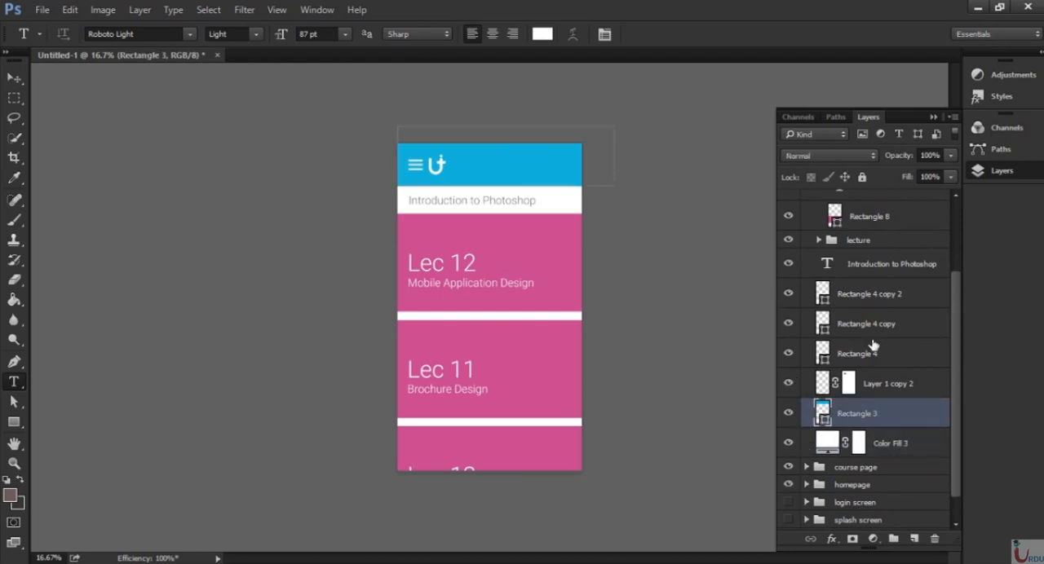
left_click(855, 277)
left_click_drag(962, 343, 960, 270)
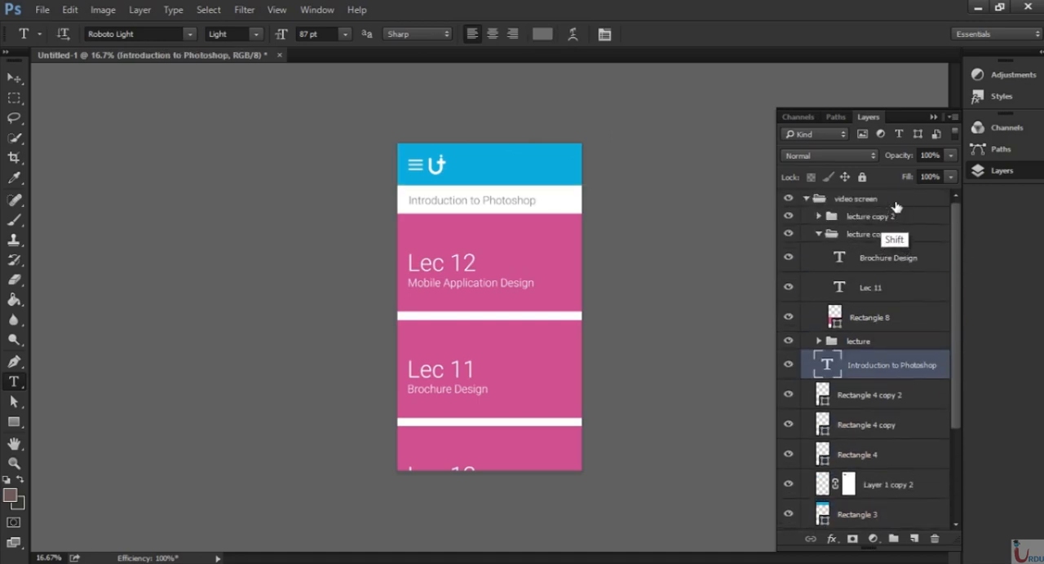
left_click(895, 203, "shift")
left_click(897, 217, "shift")
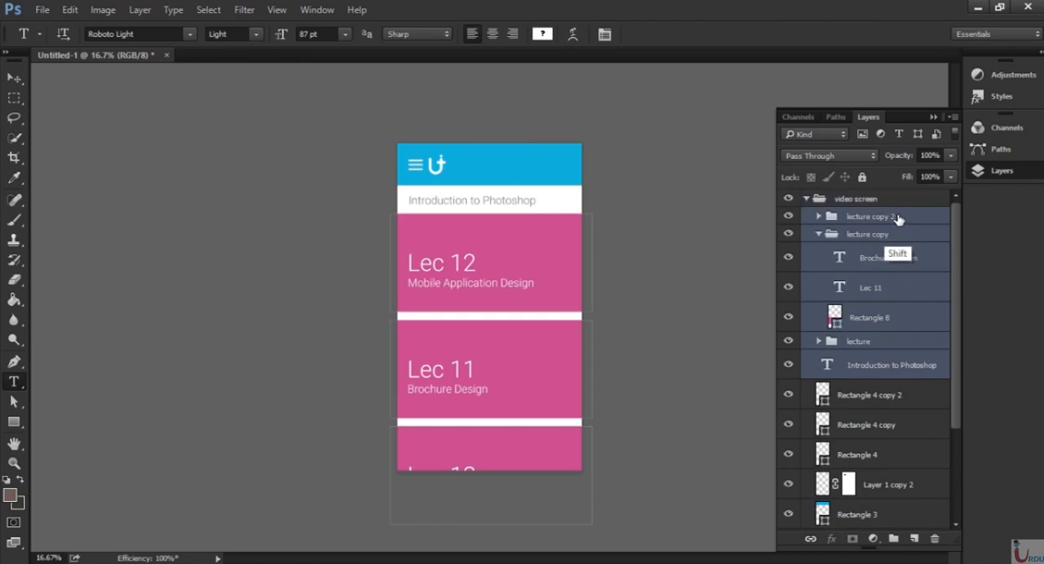
key("Delete")
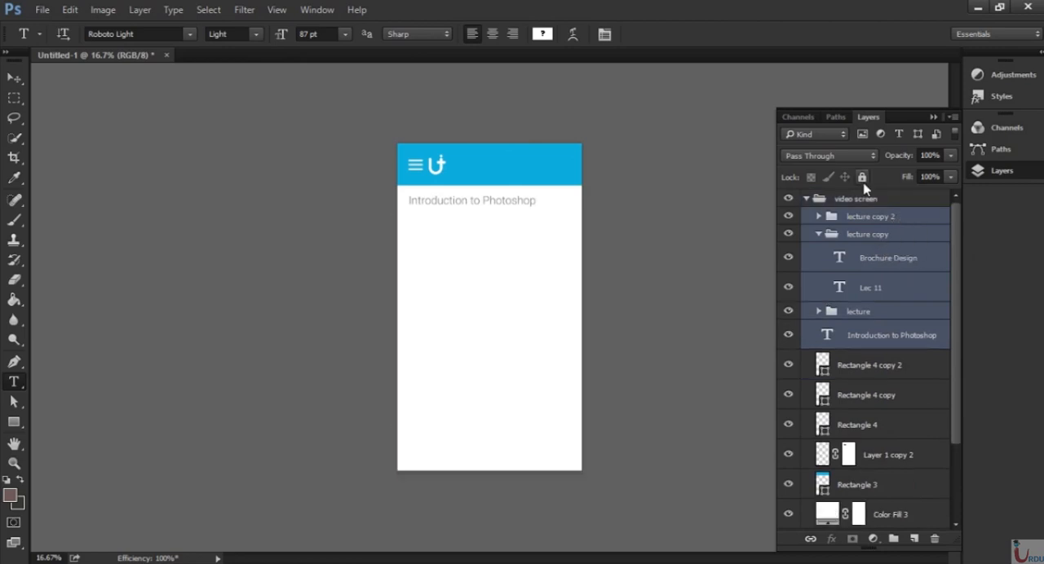
left_click(885, 339)
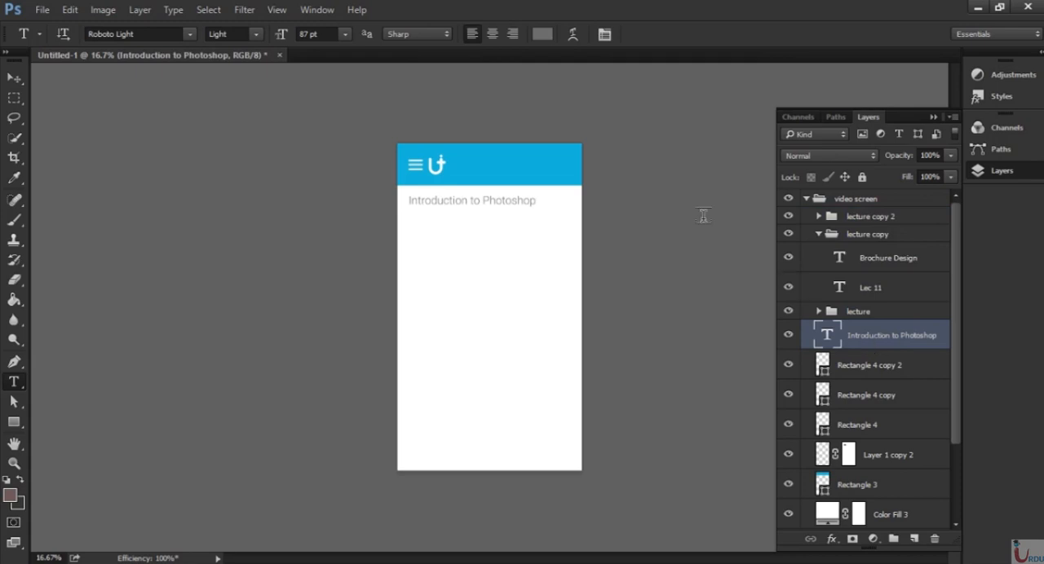
key("Delete")
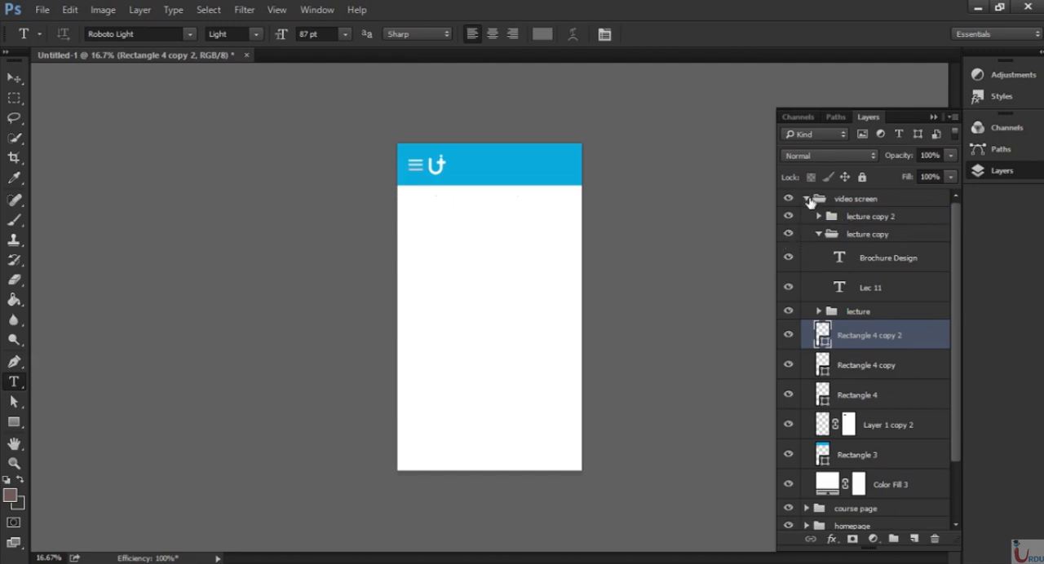
Hide the course page and homepage groups, keeping the video screen group shown.
left_click(806, 199)
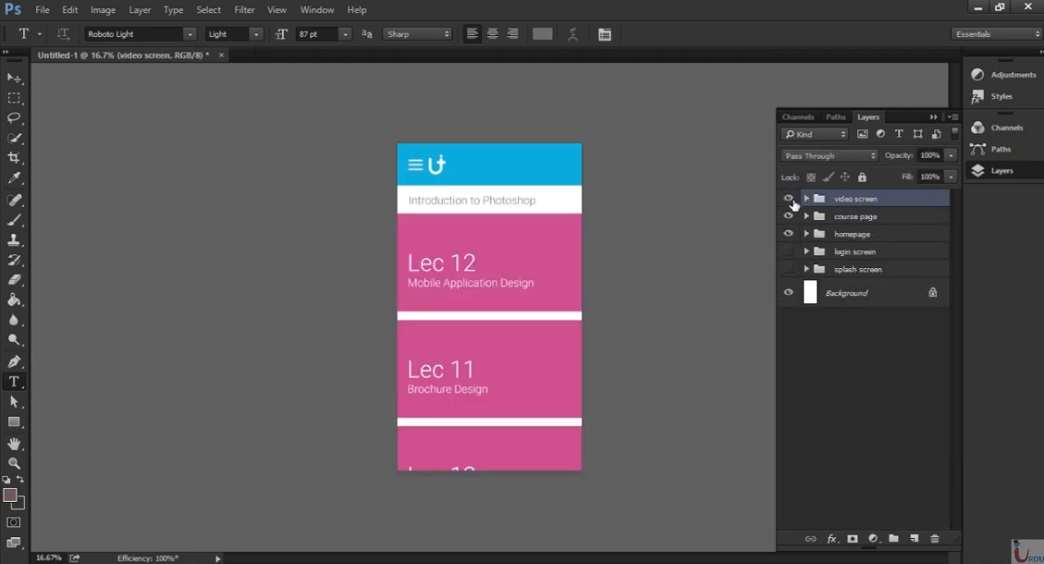
left_click(788, 200)
left_click(788, 200)
left_click(787, 218)
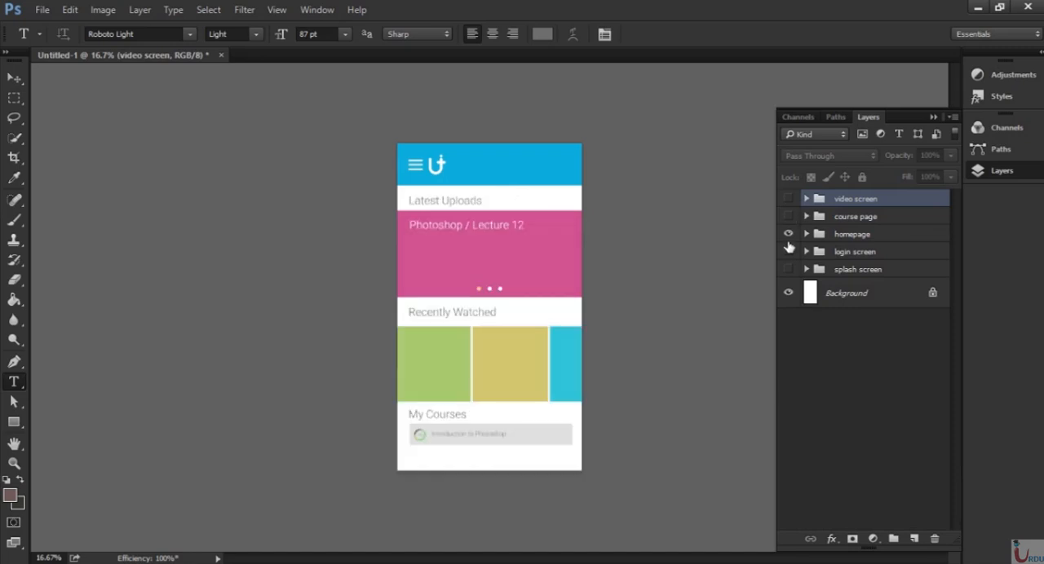
left_click(787, 236)
left_click(790, 201)
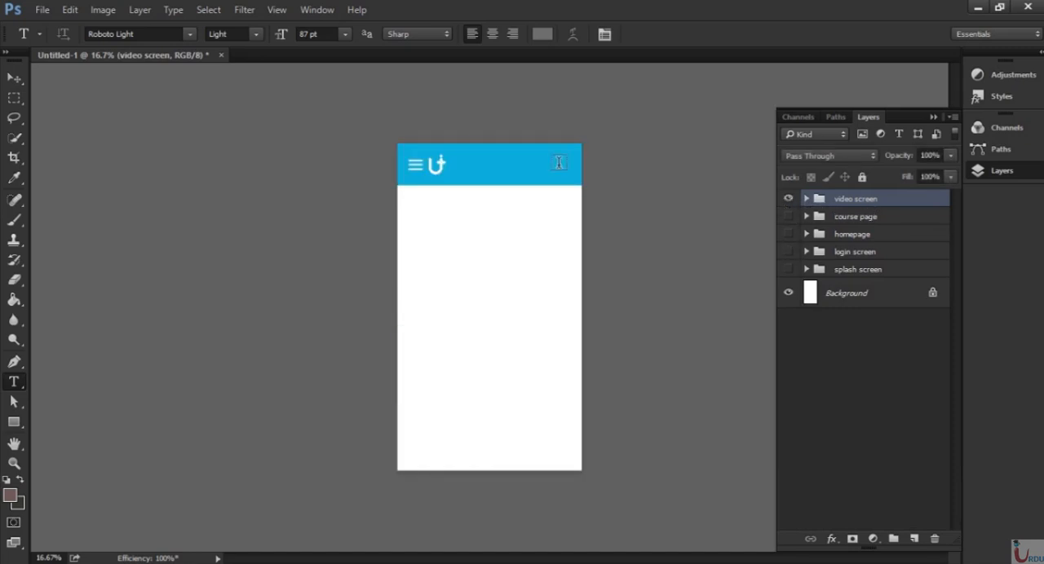
key("ctrl+plus")
key("ctrl+plus")
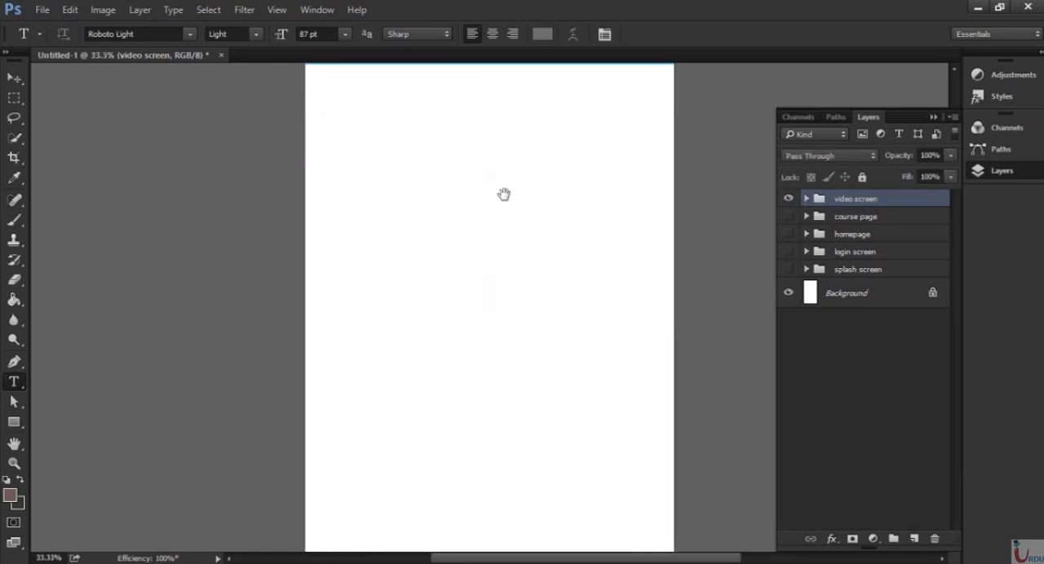
key("ctrl+minus")
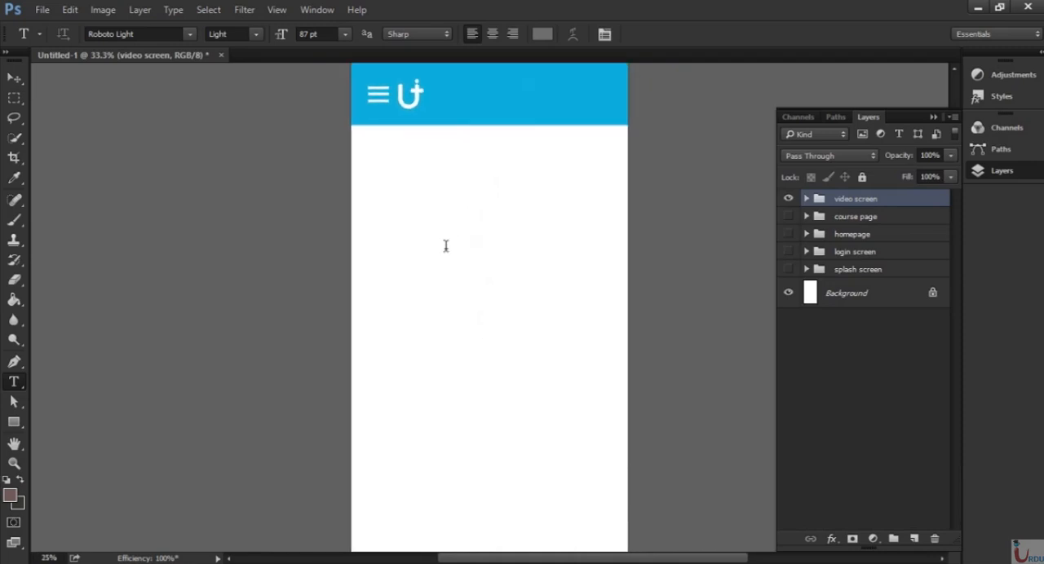
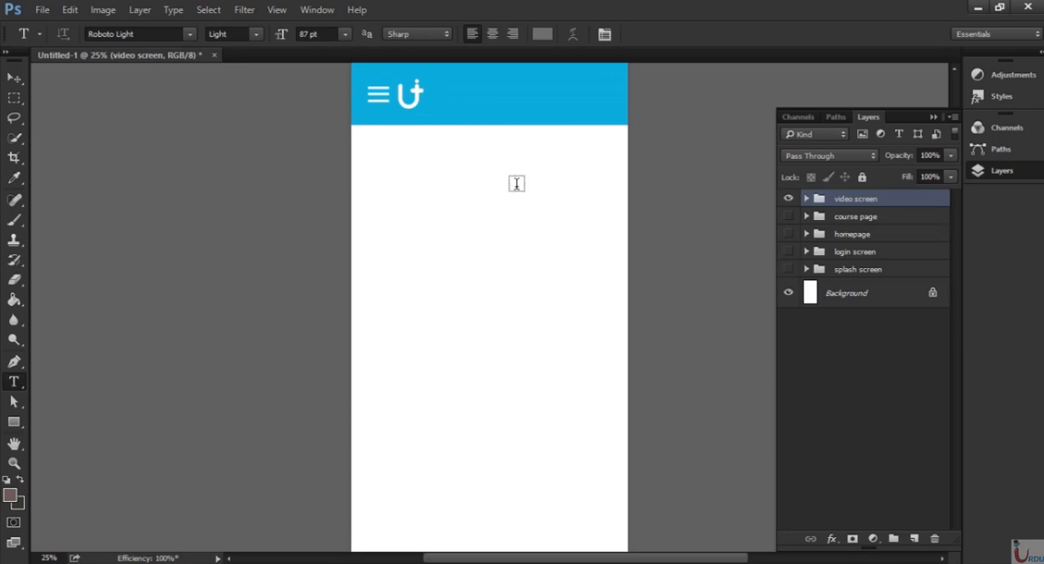
Draw a rectangle about 1662 × 856 px directly below the blue header in the video screen group.
left_click_drag(535, 299, 498, 222)
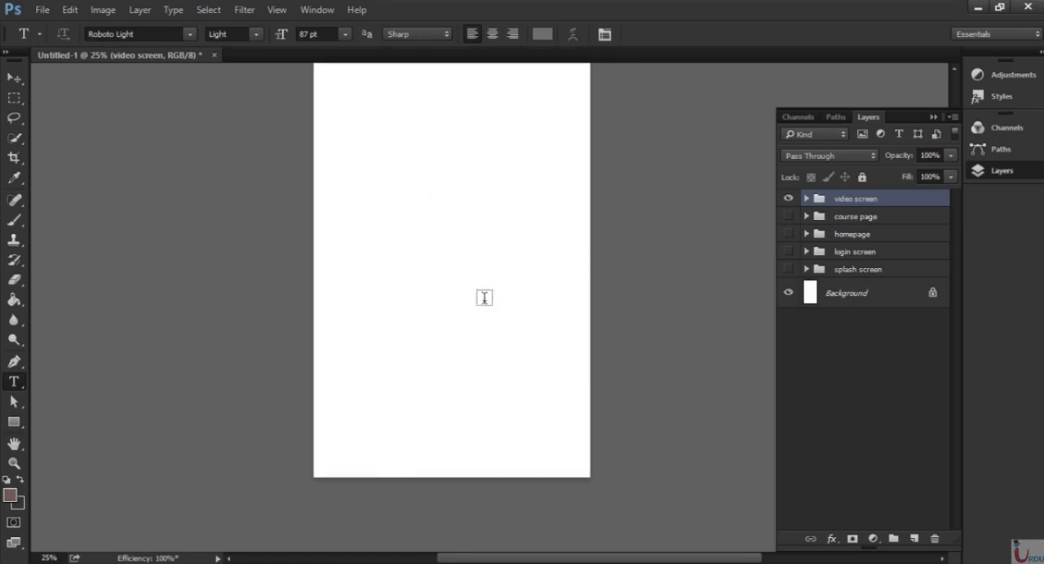
left_click_drag(473, 207, 478, 317)
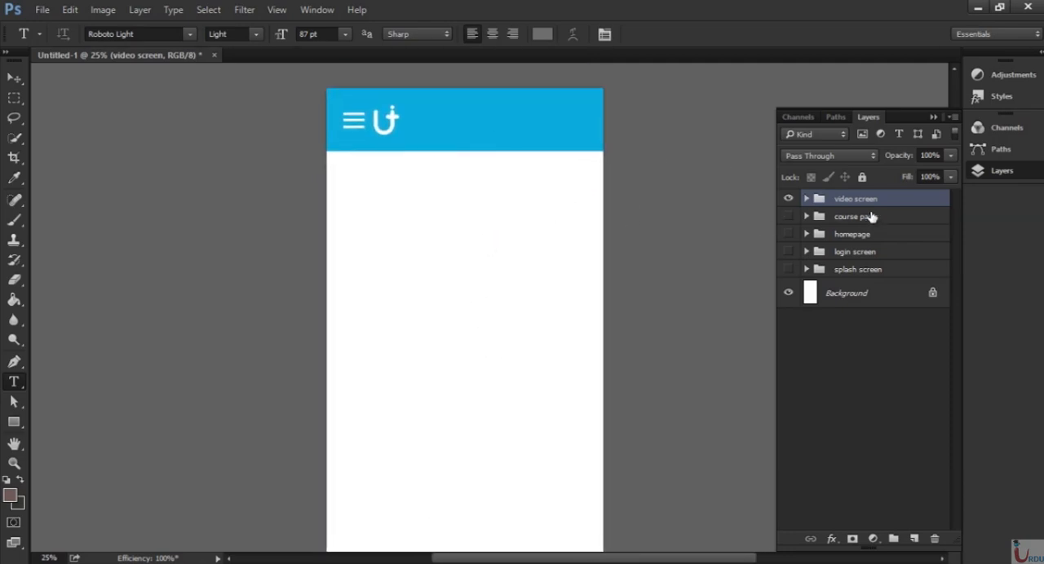
left_click(807, 200)
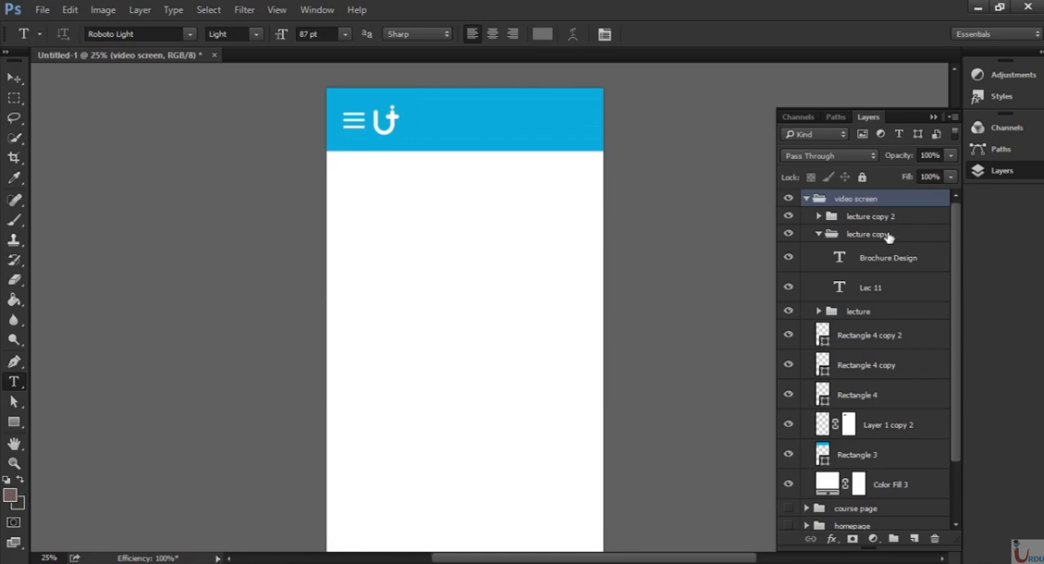
left_click_drag(958, 359, 958, 377)
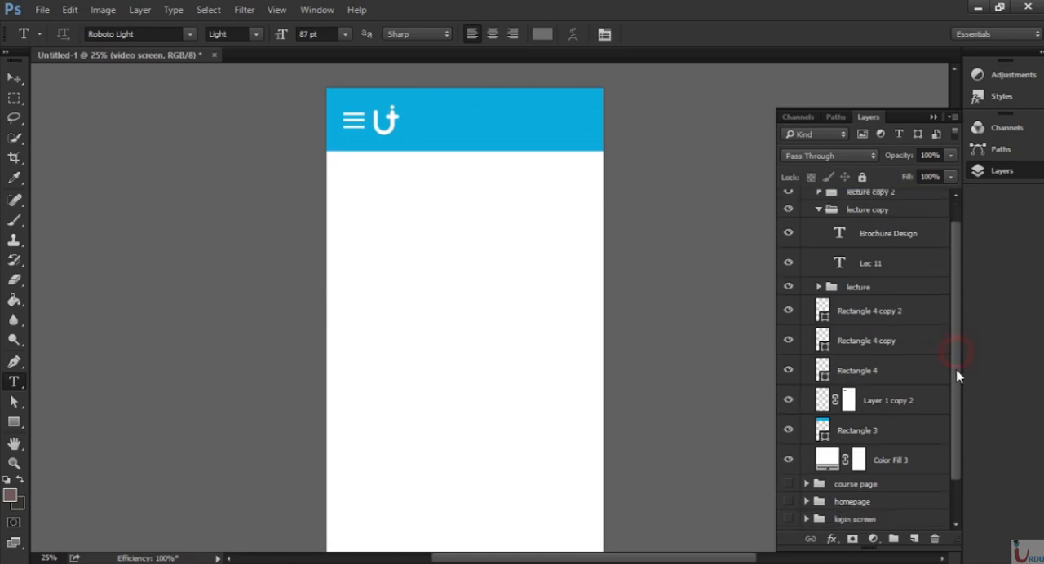
left_click(14, 424)
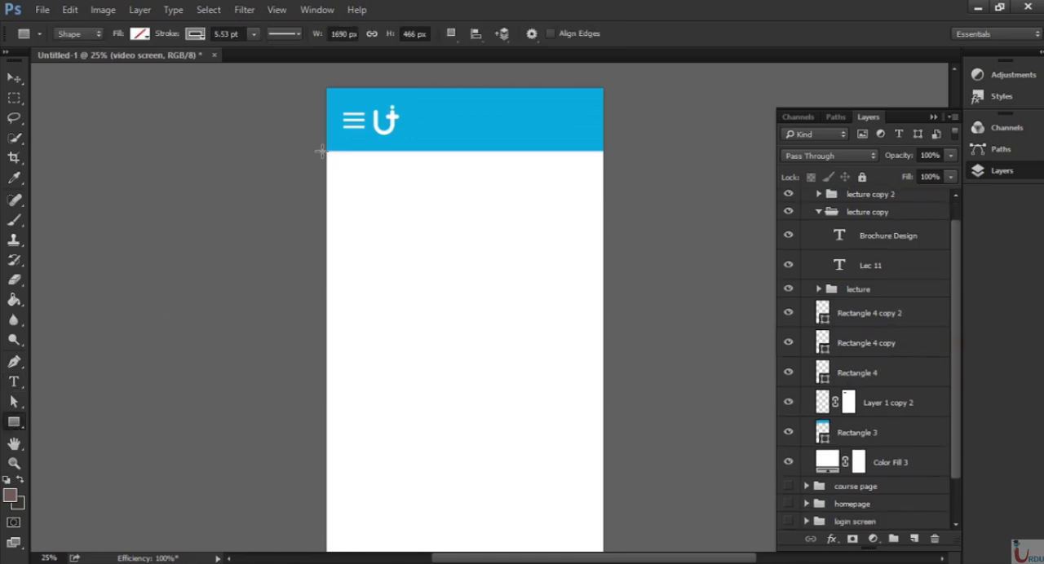
mouse_move(318, 150)
left_mouse_down()
mouse_move(529, 193)
mouse_move(635, 314)
left_mouse_up()
Remove the new rectangle's stroke and fill it with near-black for the video area.
left_click(741, 196)
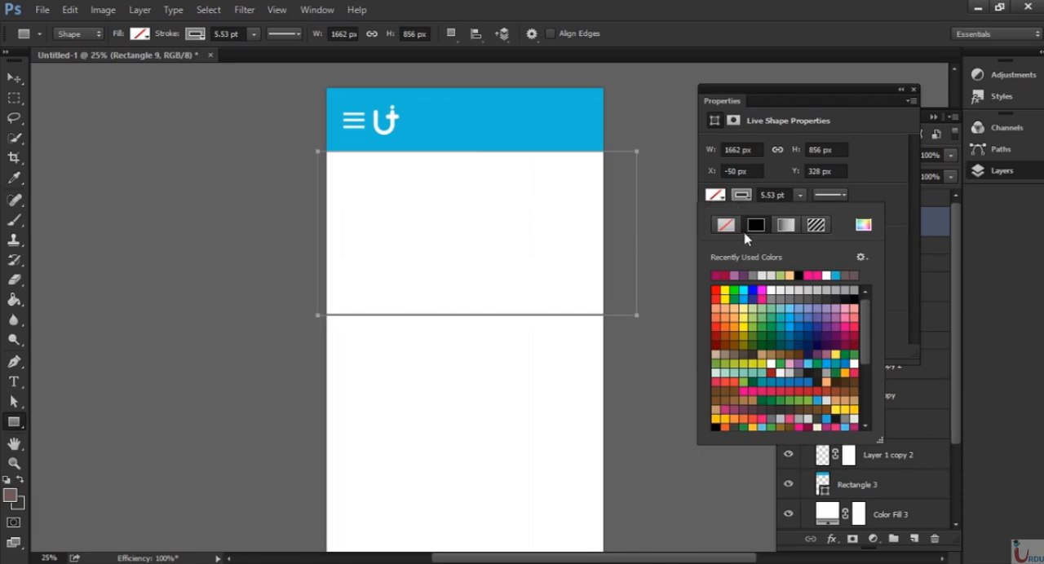
left_click(725, 225)
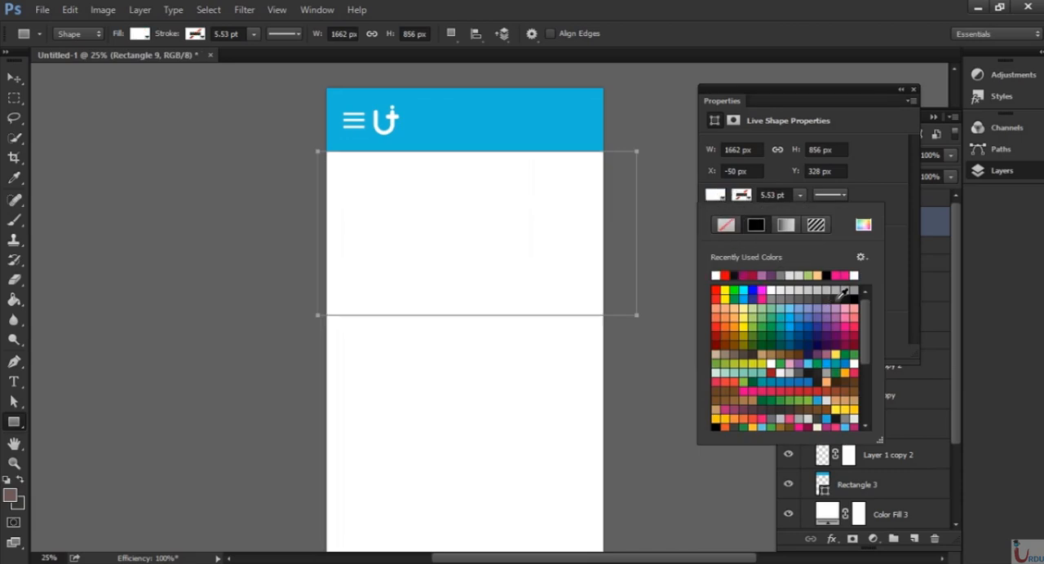
left_click(843, 295)
left_click(852, 292)
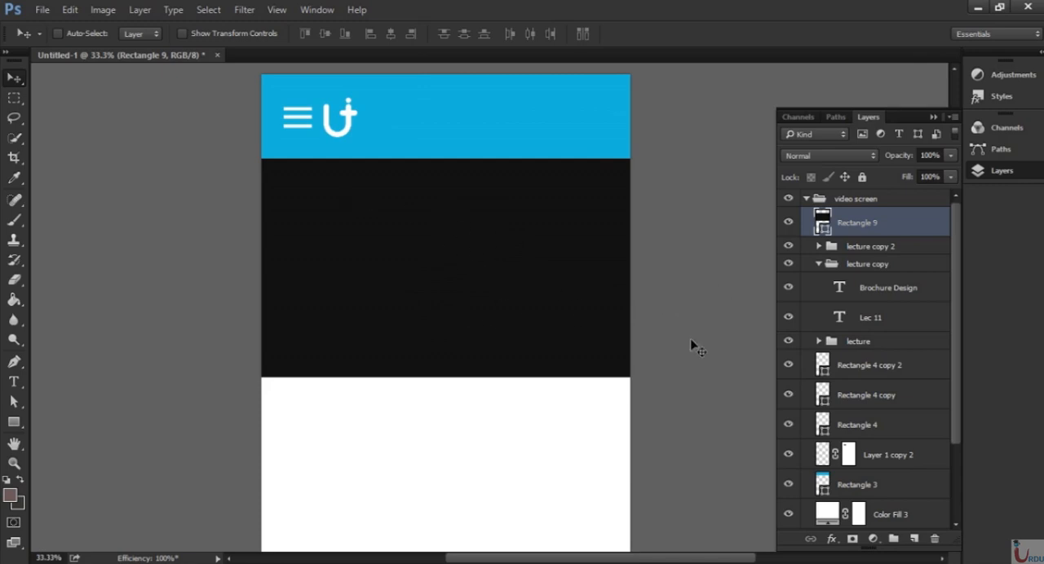
On a new layer, draw a right-pointing triangle with the Pen tool in the dark video area and convert it to a shape.
left_click(913, 539)
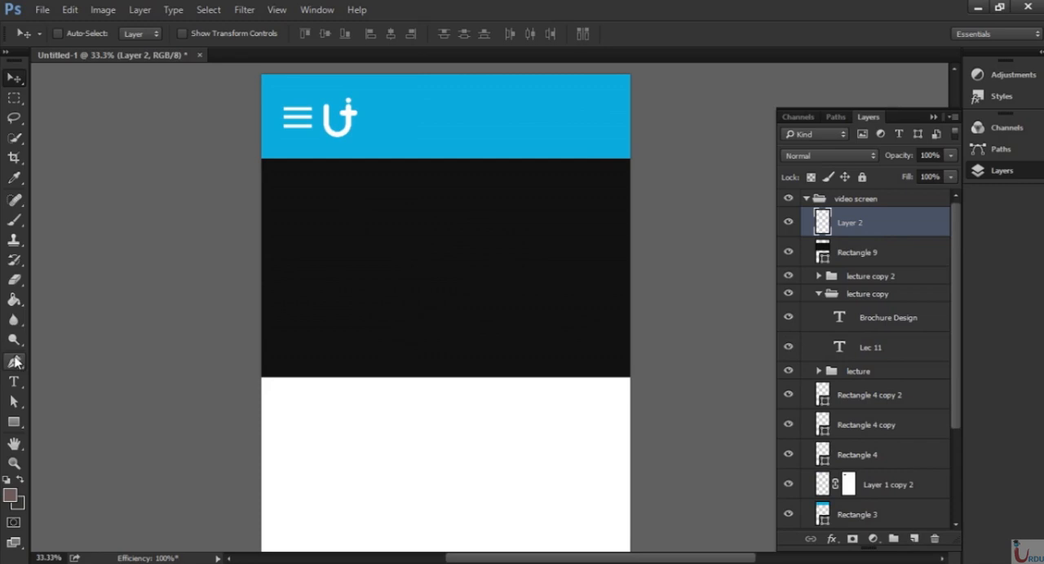
left_click(14, 362)
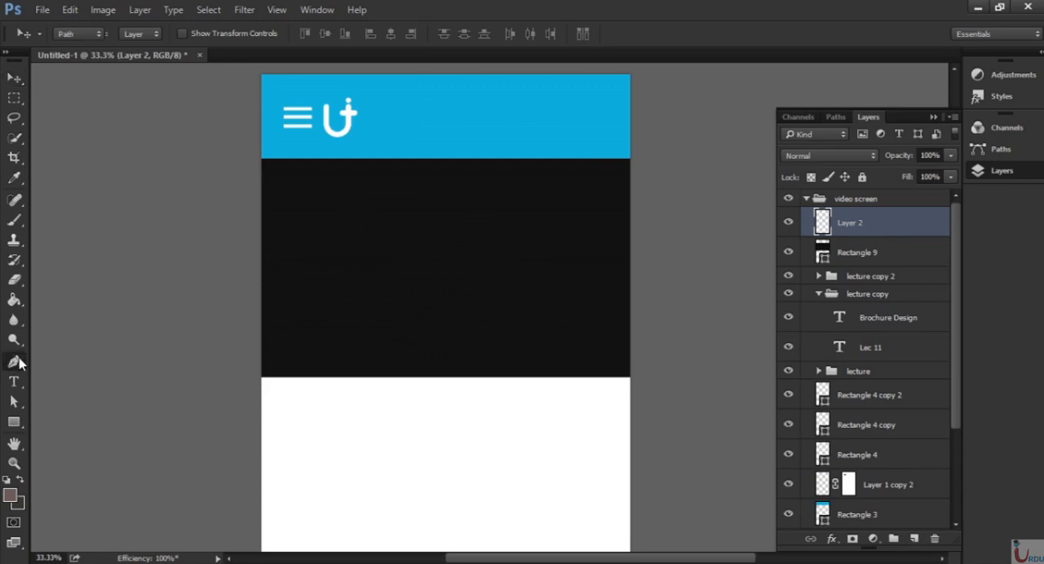
left_click(425, 225)
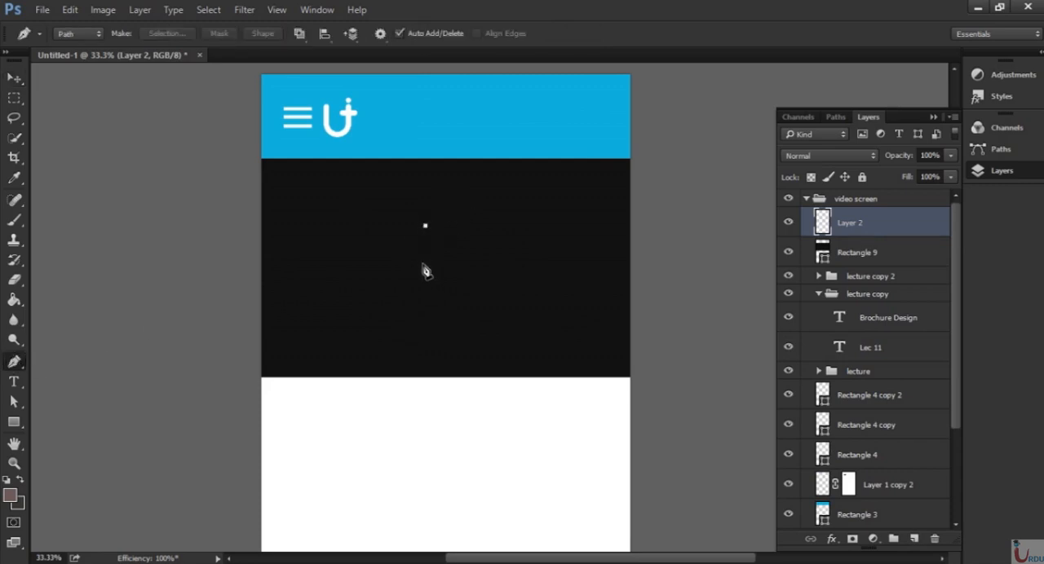
key("shift")
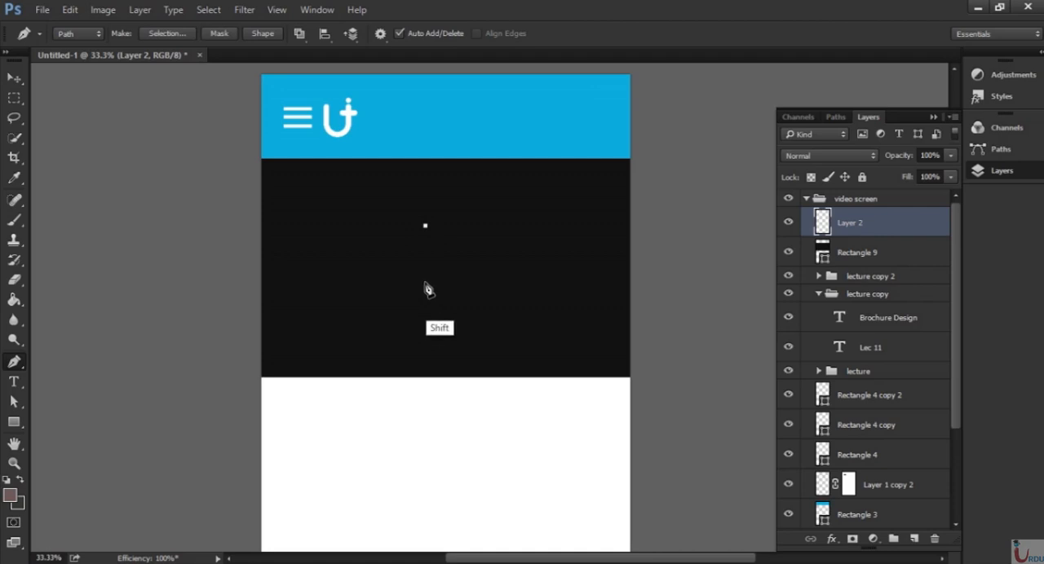
left_click(424, 280, "shift")
key("shift")
left_click(455, 251, "shift")
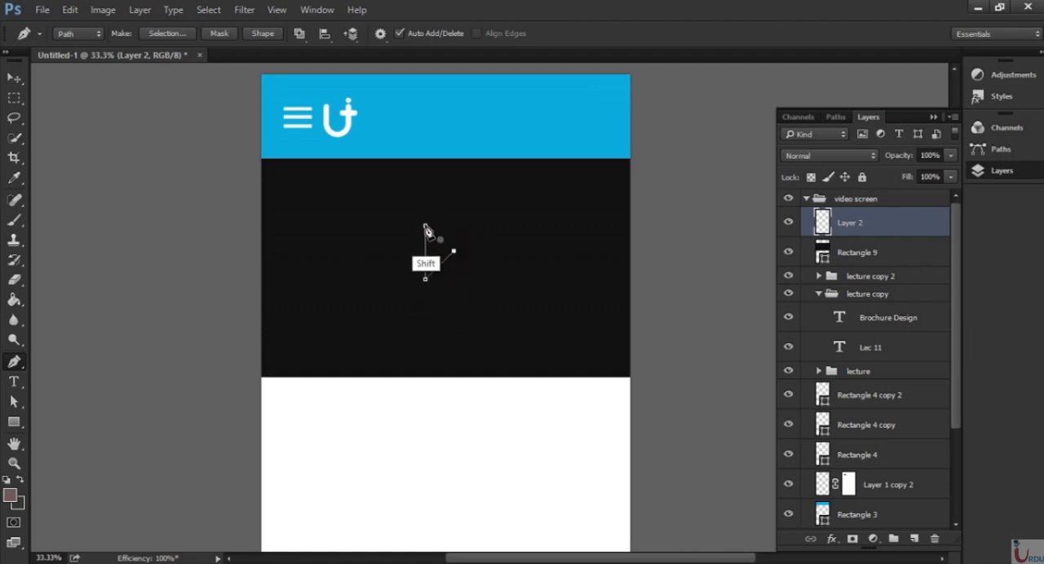
left_click(425, 226, "shift")
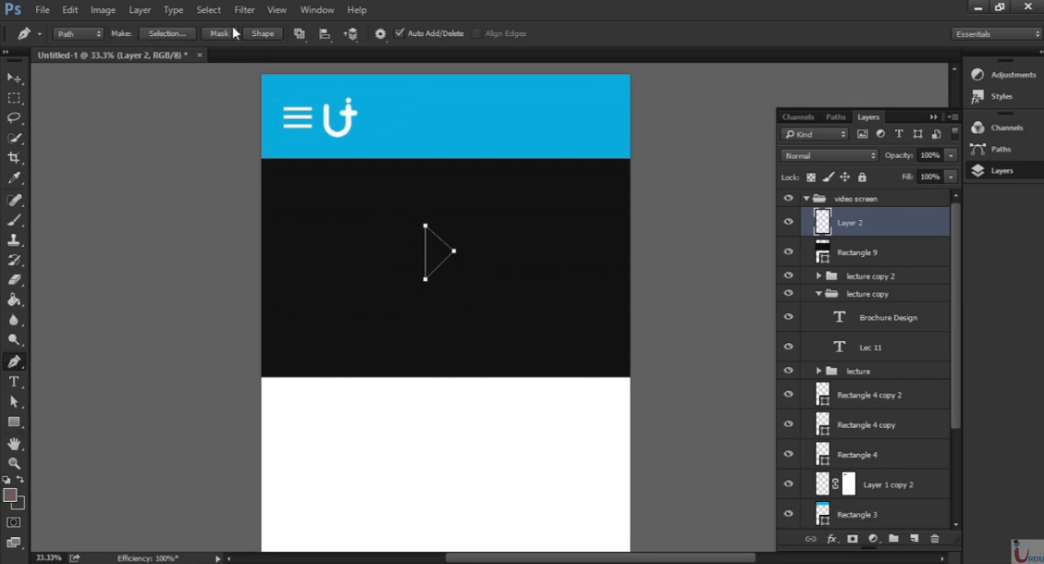
left_click(263, 33)
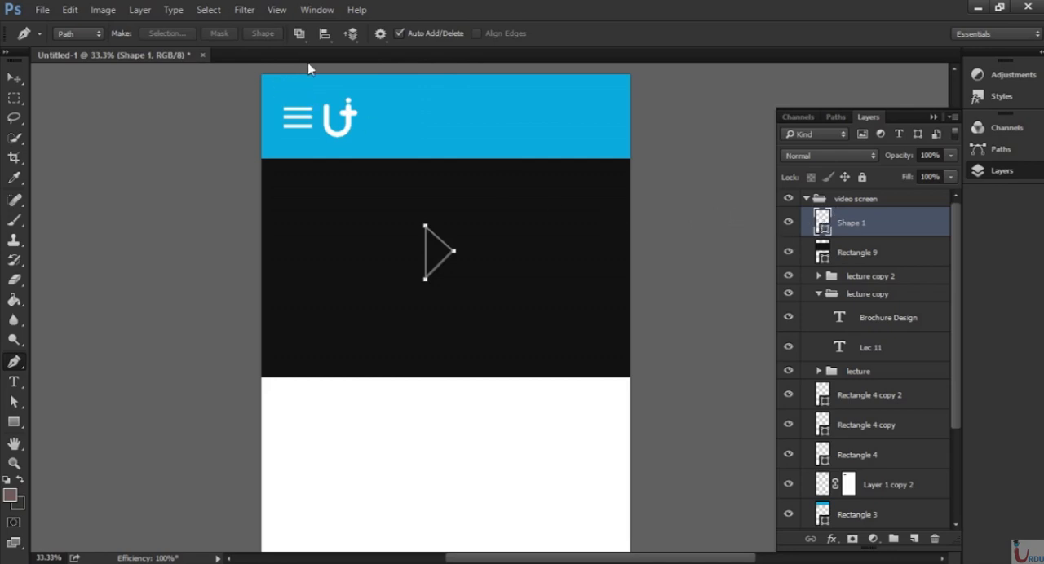
Remove the triangle's stroke and fill it with white.
left_click(17, 421)
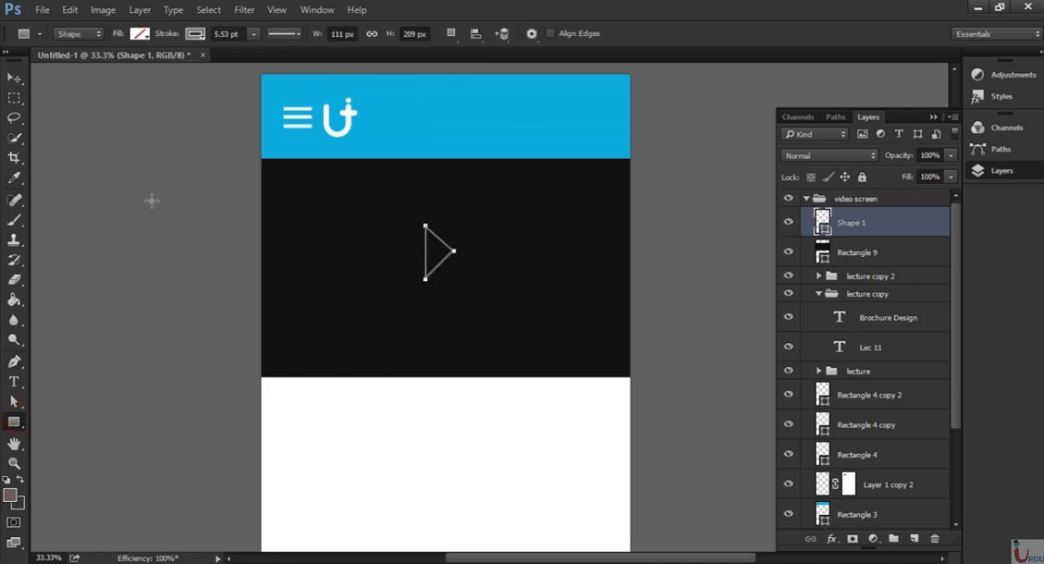
left_click(200, 35)
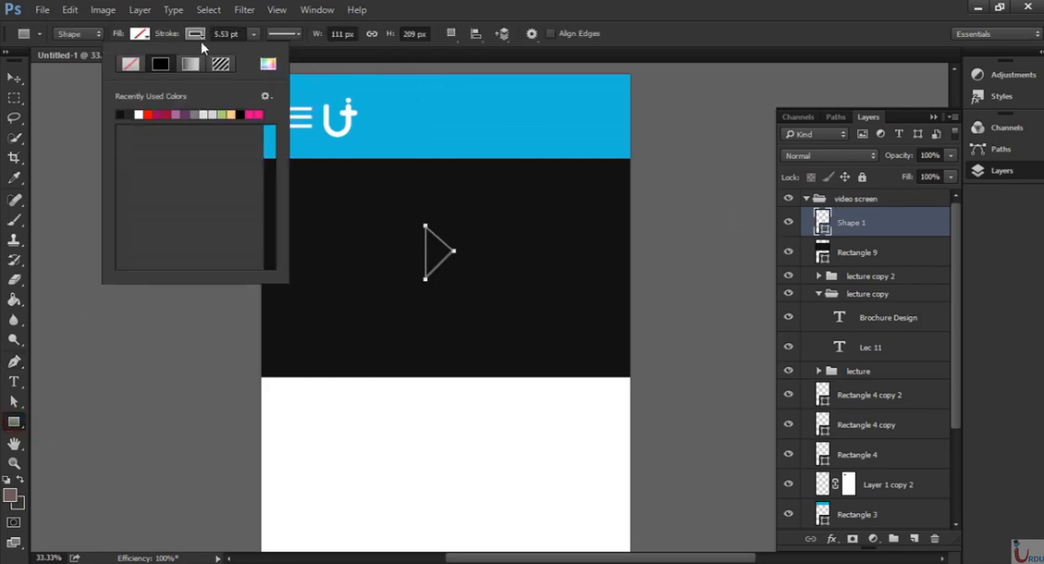
left_click(130, 65)
left_click(151, 37)
left_click(140, 36)
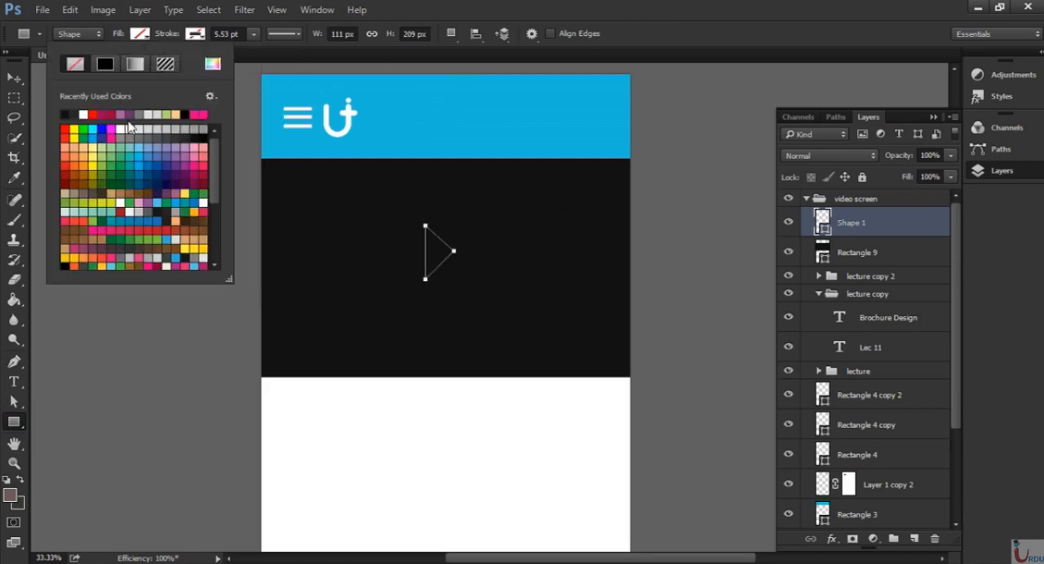
left_click(87, 113)
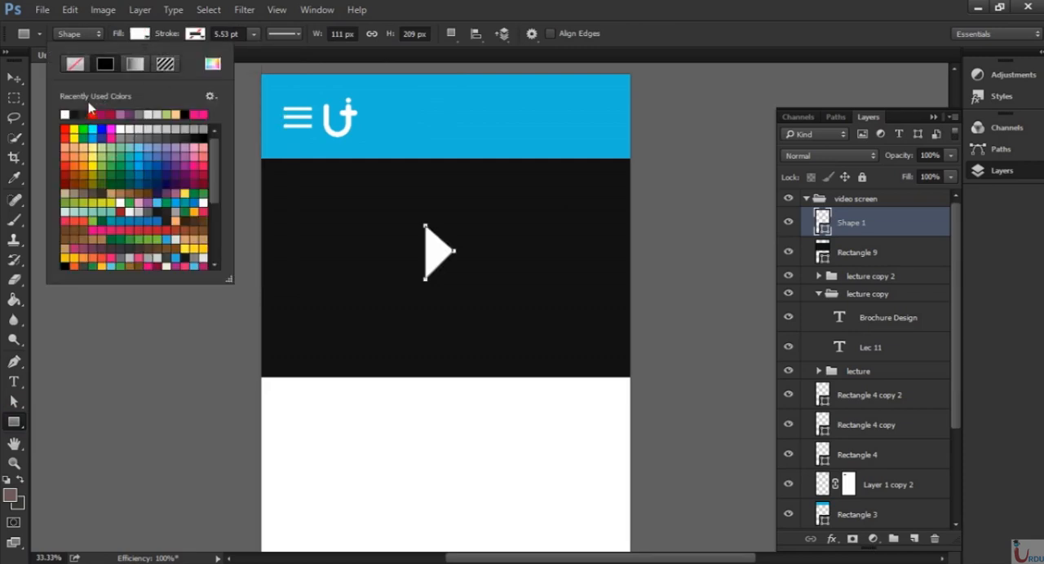
Move the white play triangle to the centre of the dark video area.
left_click(11, 80)
key("v")
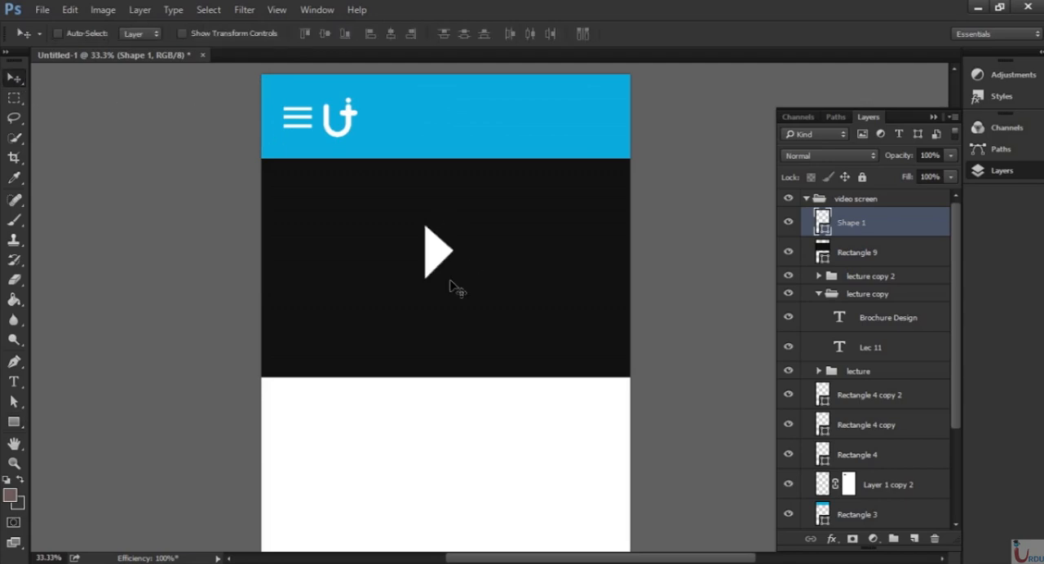
left_click_drag(438, 267, 449, 273)
Add the text "Lecture 12 / Mobile Application Design" in Roboto Light on the white area below the video rectangle.
left_click_drag(522, 376, 527, 256)
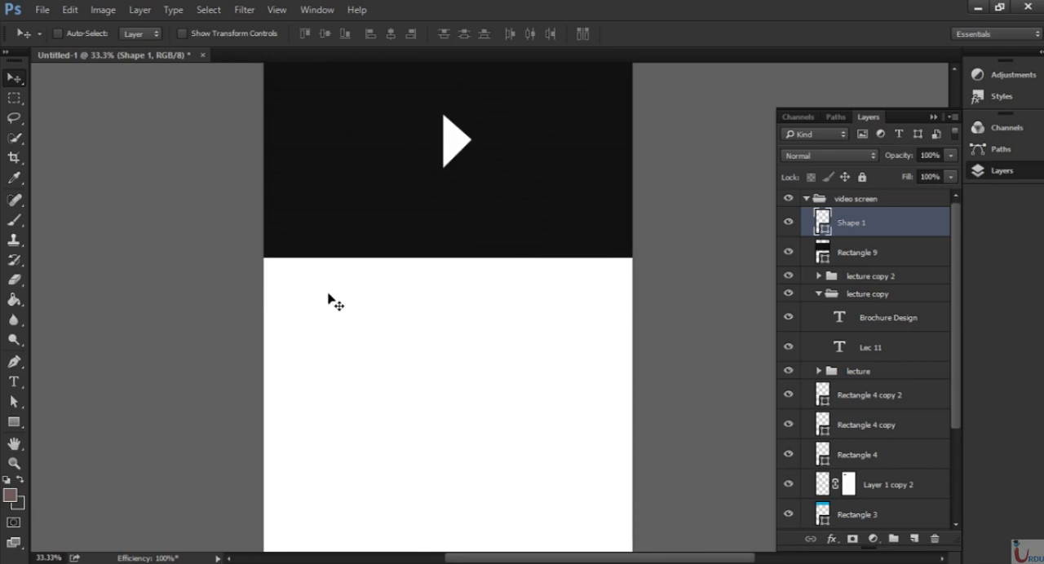
key("t")
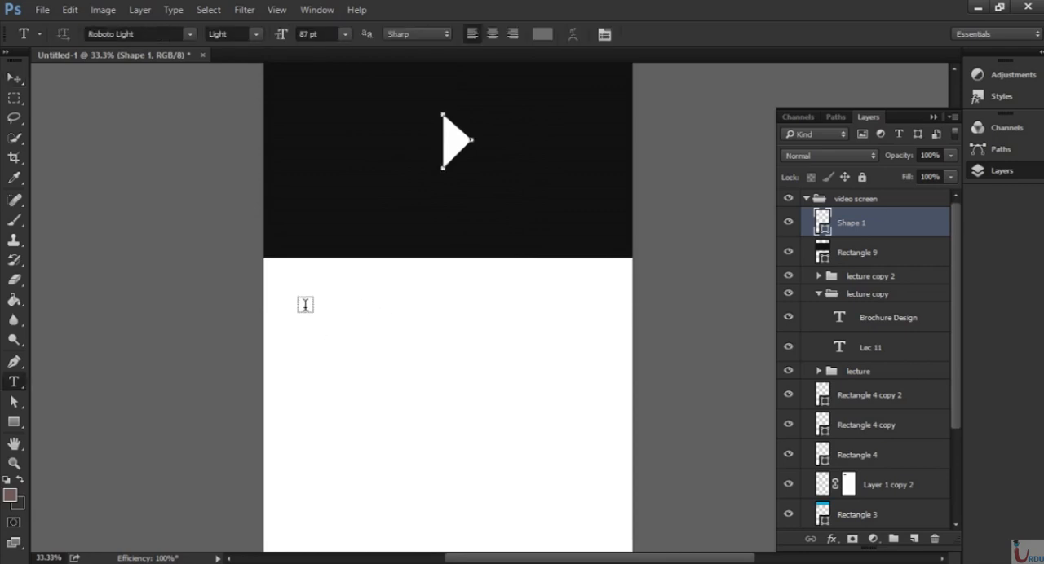
left_click(294, 294)
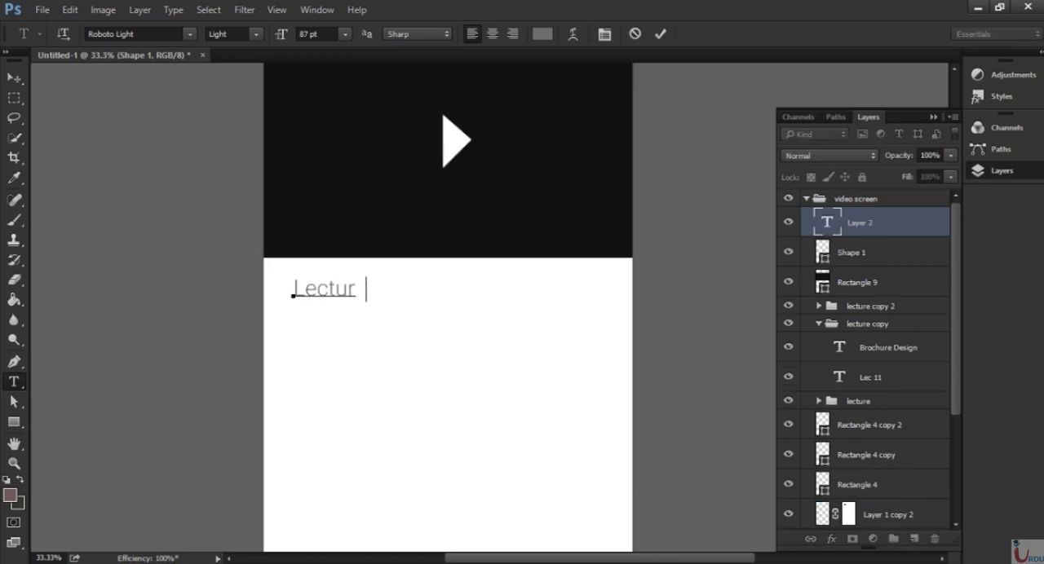
type("Lecture 12 / Mob")
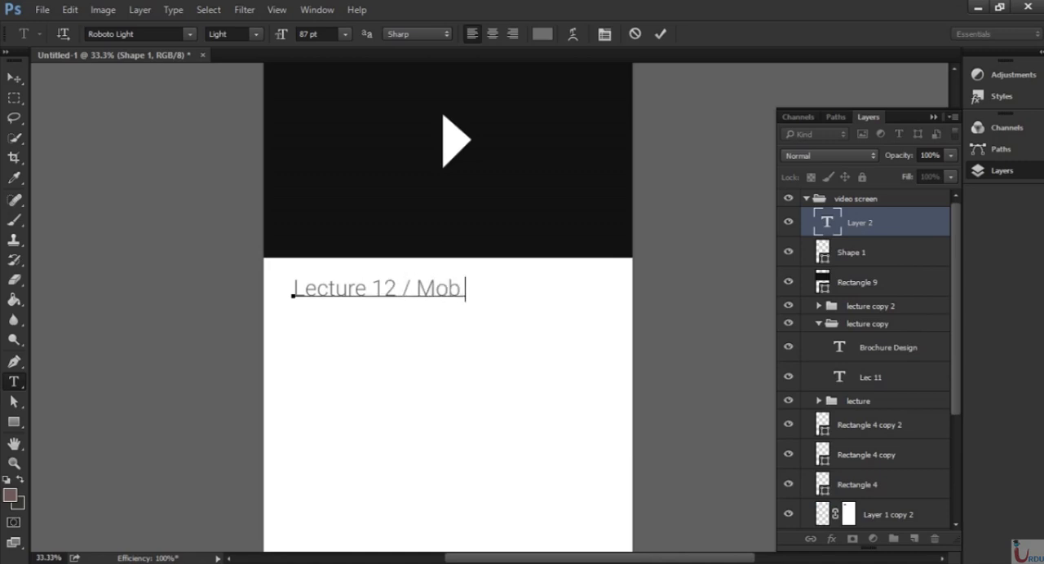
type("ile Applic")
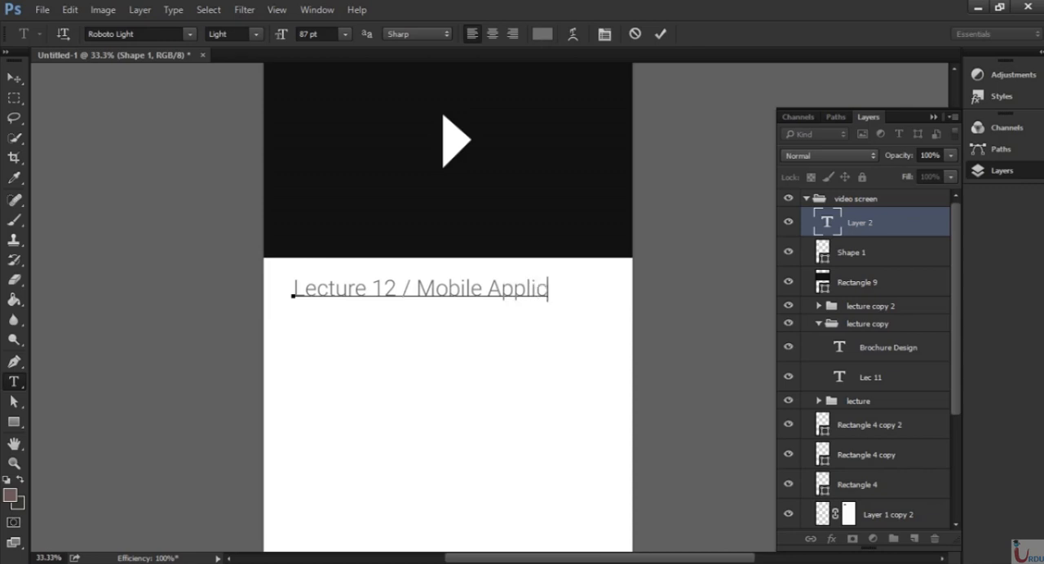
type("atio ")
type("Des")
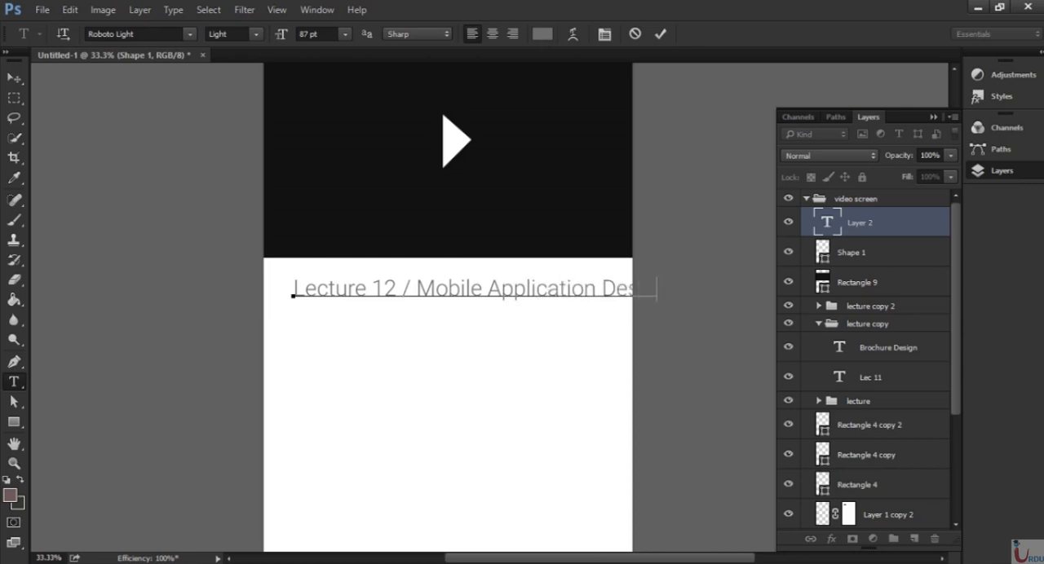
key("ctrl+Return")
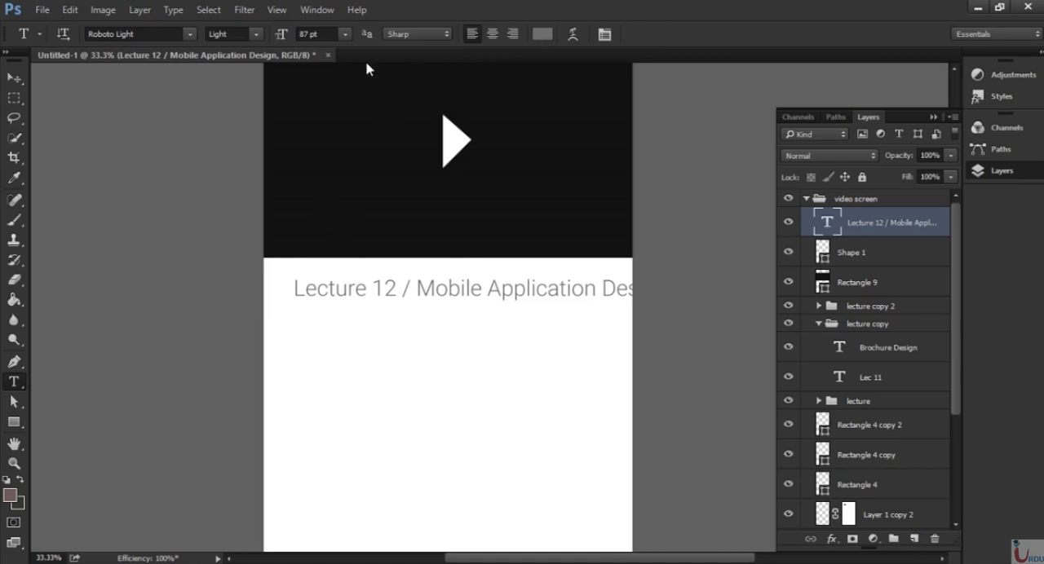
Set the lecture title's size to 60 pt and position it just below the video area, near the page's left margin.
left_click(344, 34)
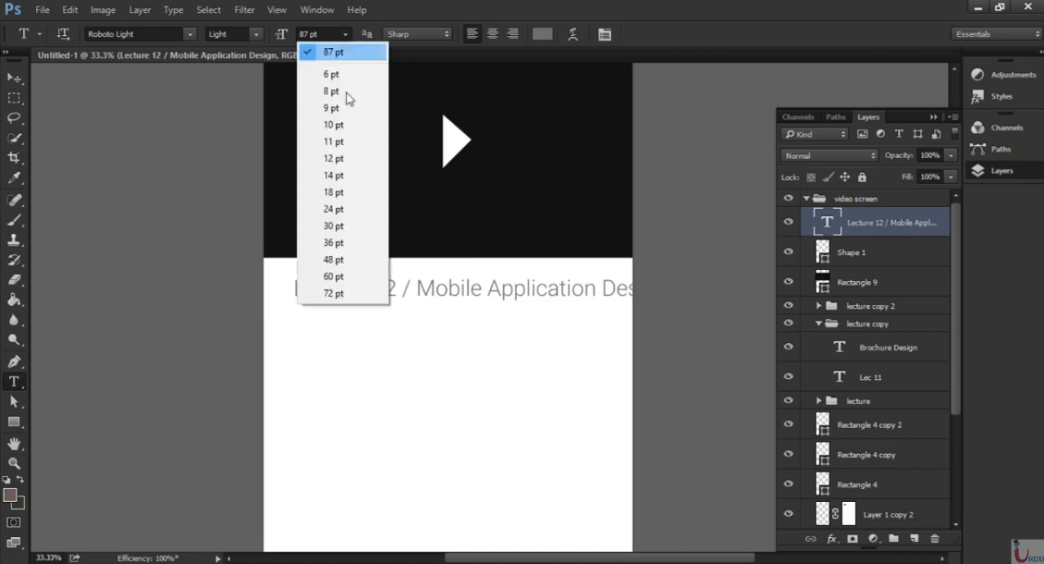
left_click(341, 277)
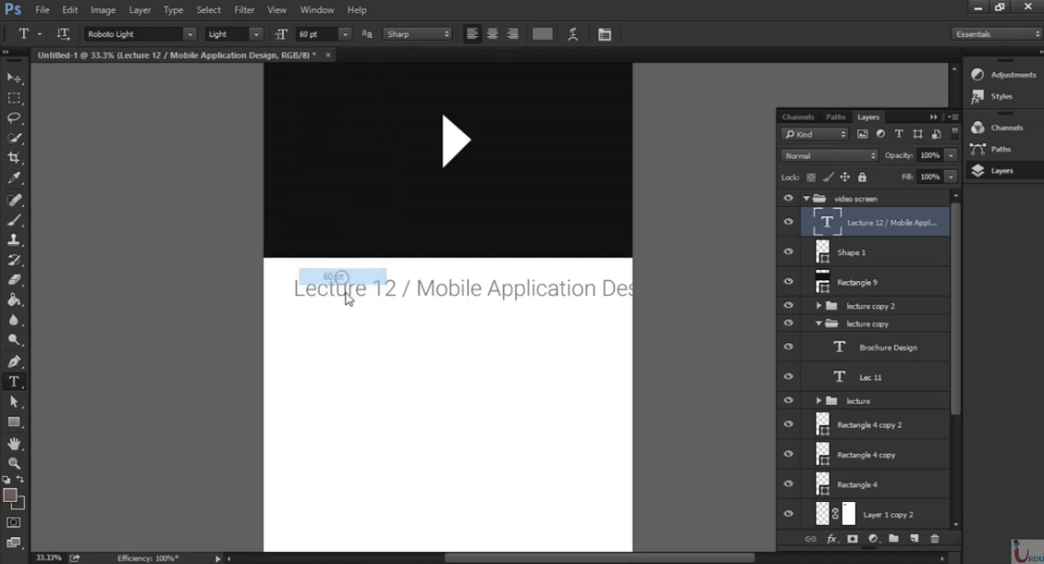
left_click(19, 79)
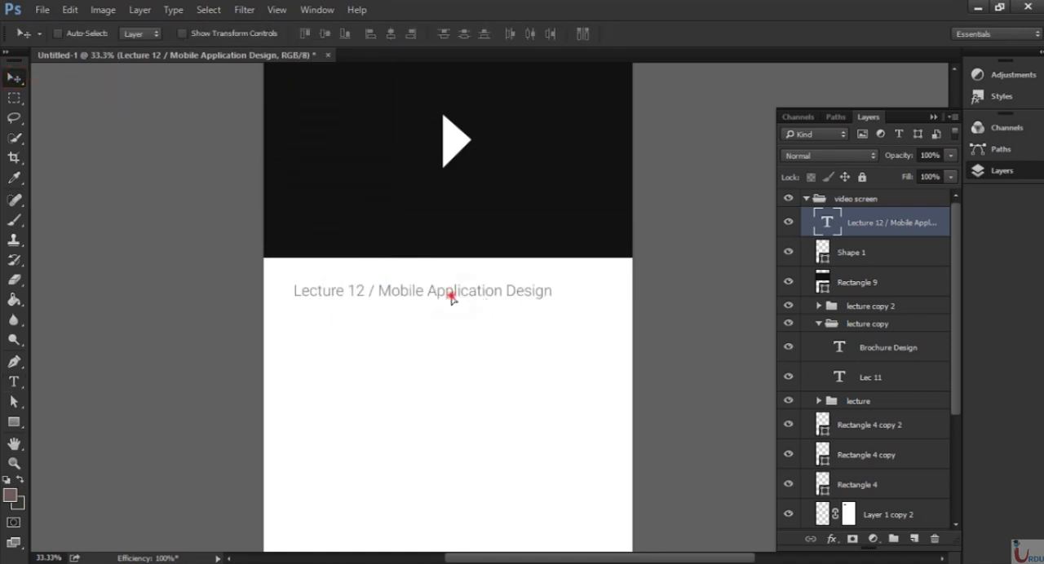
mouse_move(452, 298)
left_mouse_down()
mouse_move(466, 296)
mouse_move(469, 309)
left_mouse_up()
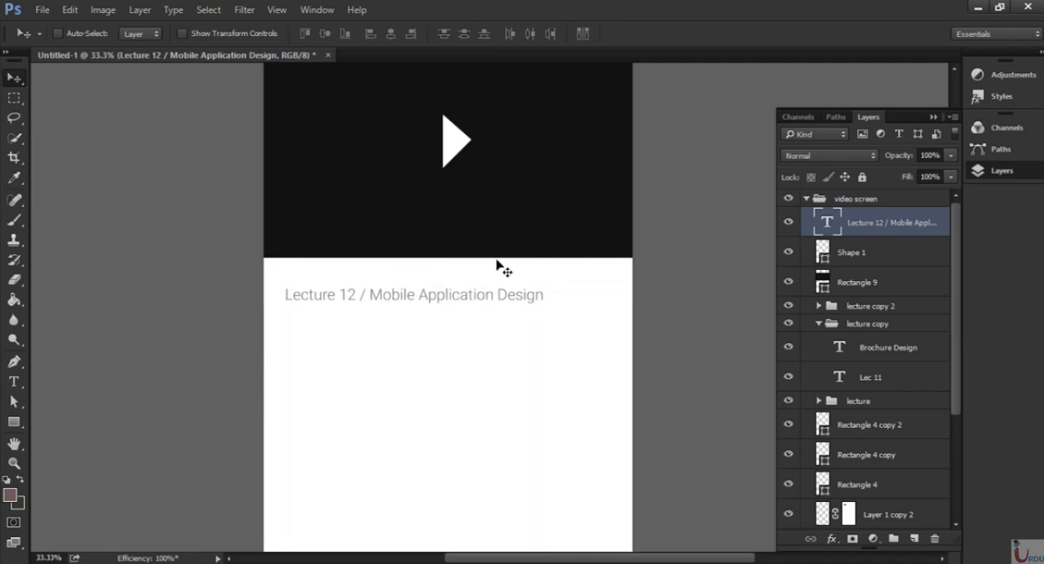
left_click_drag(505, 211, 497, 291)
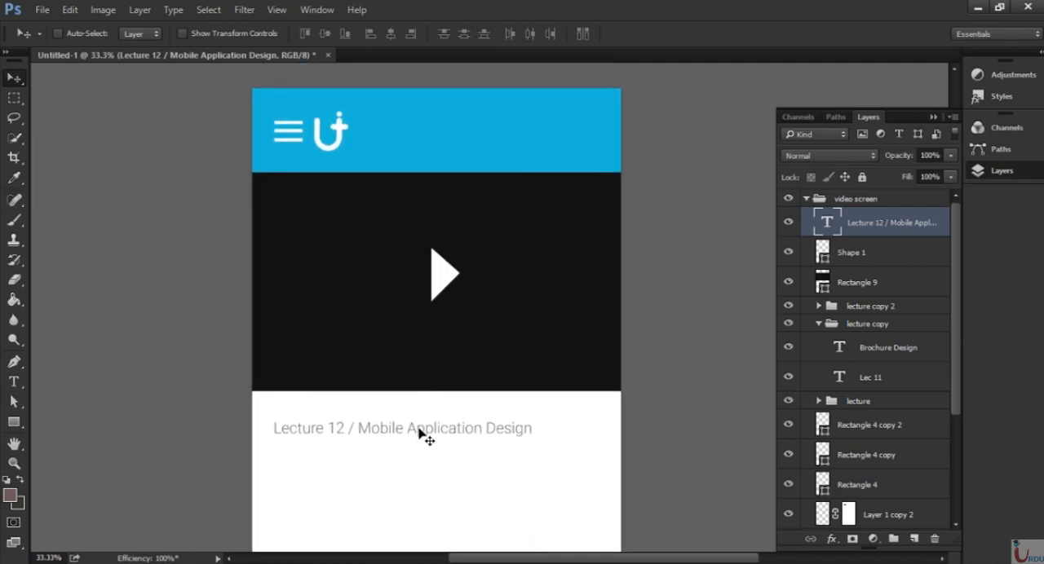
mouse_move(418, 432)
left_mouse_down()
mouse_move(450, 426)
mouse_move(413, 436)
mouse_move(416, 426)
left_mouse_up()
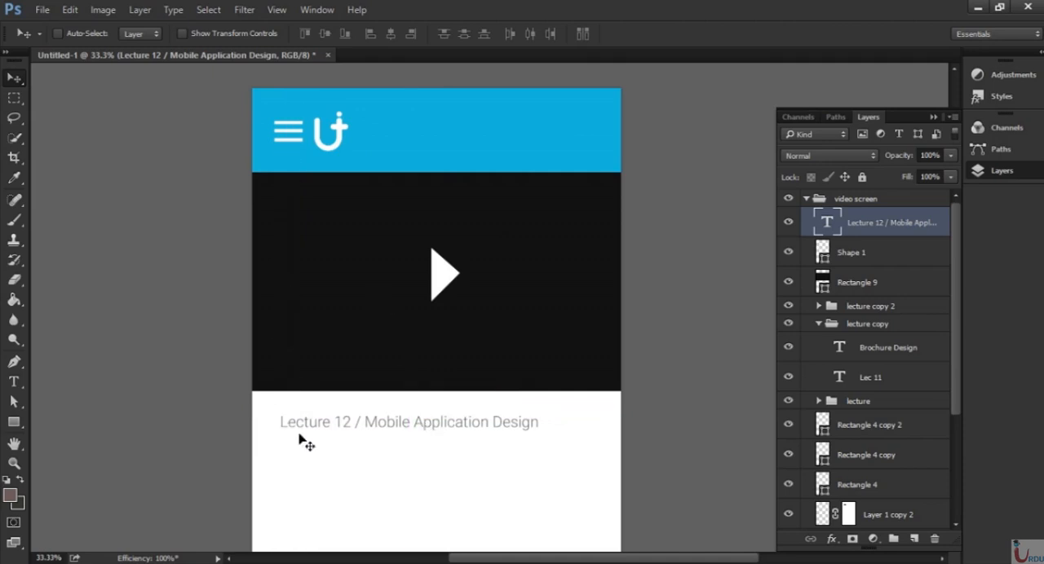
Create a paragraph text box under the lecture title, spanning the width between the page margins, and fill it with Lorem Ipsum.
left_click_drag(487, 399, 498, 240)
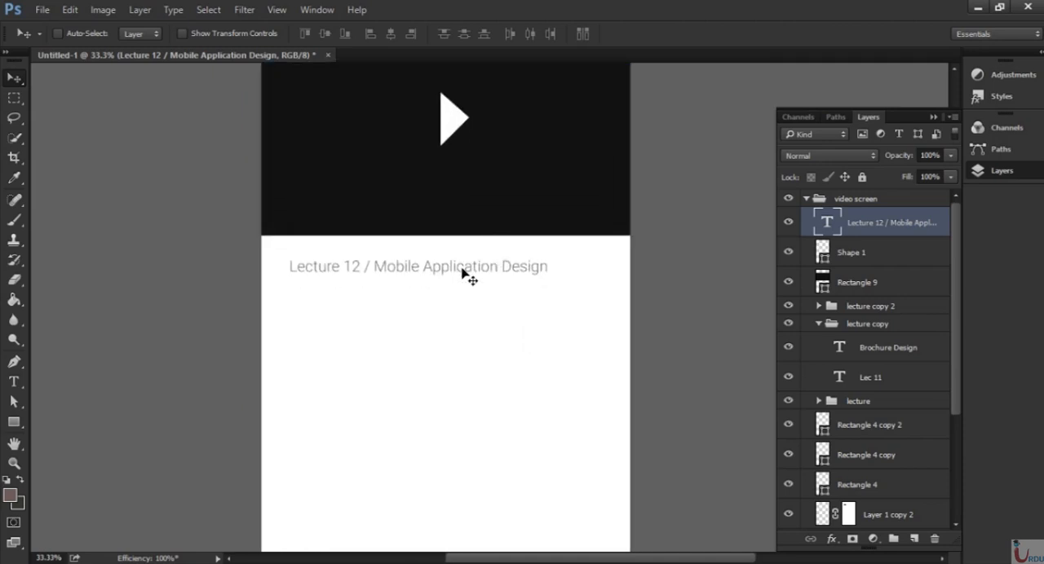
key("m")
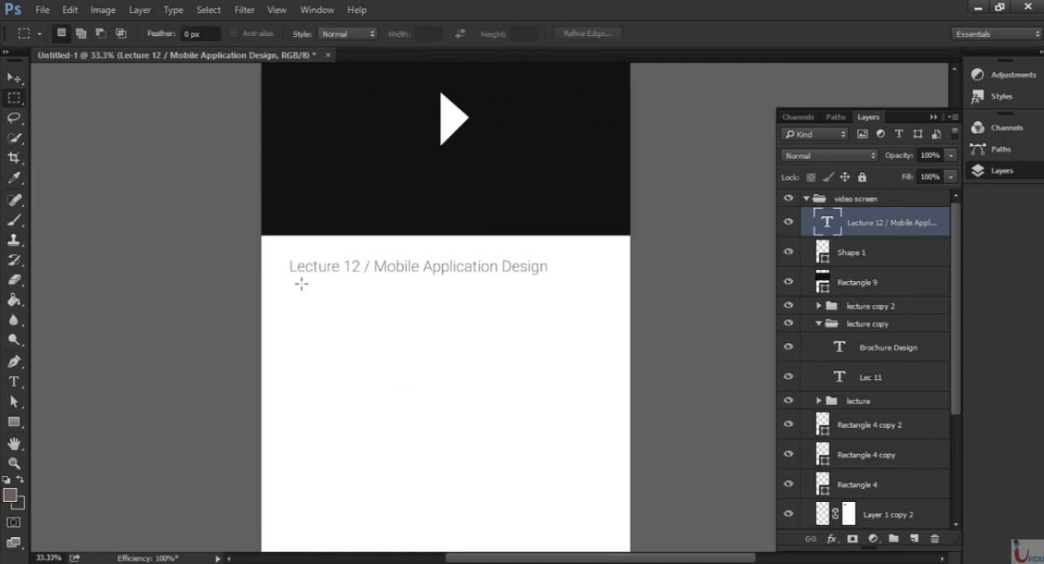
key("t")
left_click(300, 291)
left_click_drag(325, 295, 603, 398)
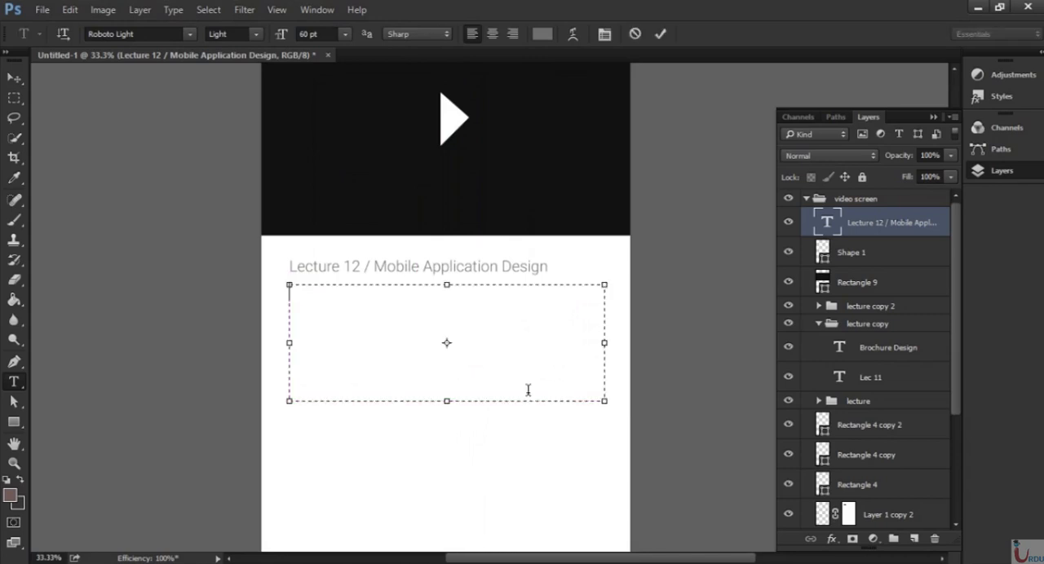
left_click(173, 10)
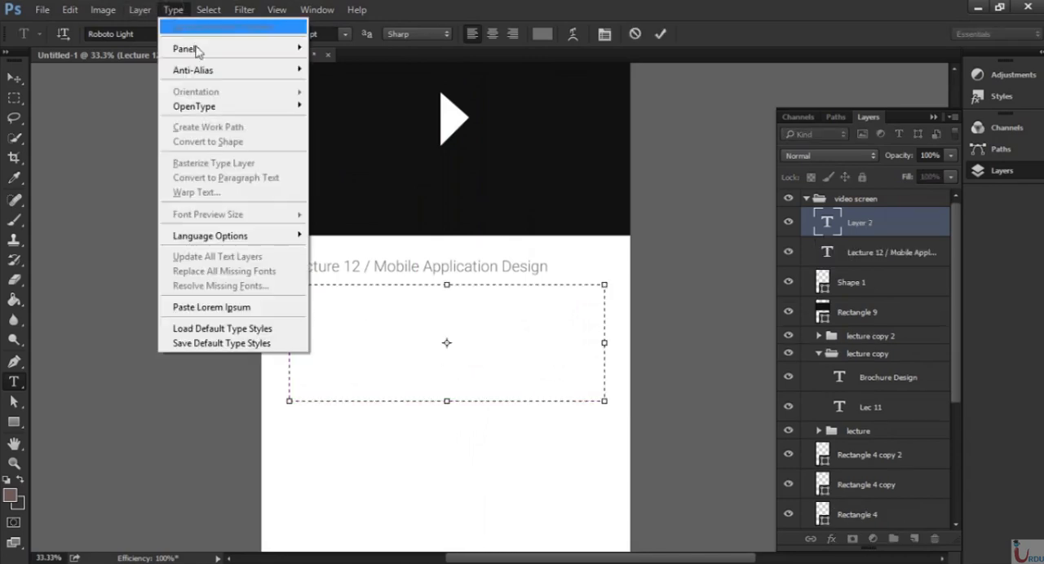
left_click(212, 307)
Set the whole description paragraph to 30 pt with Auto leading.
key("ctrl+a")
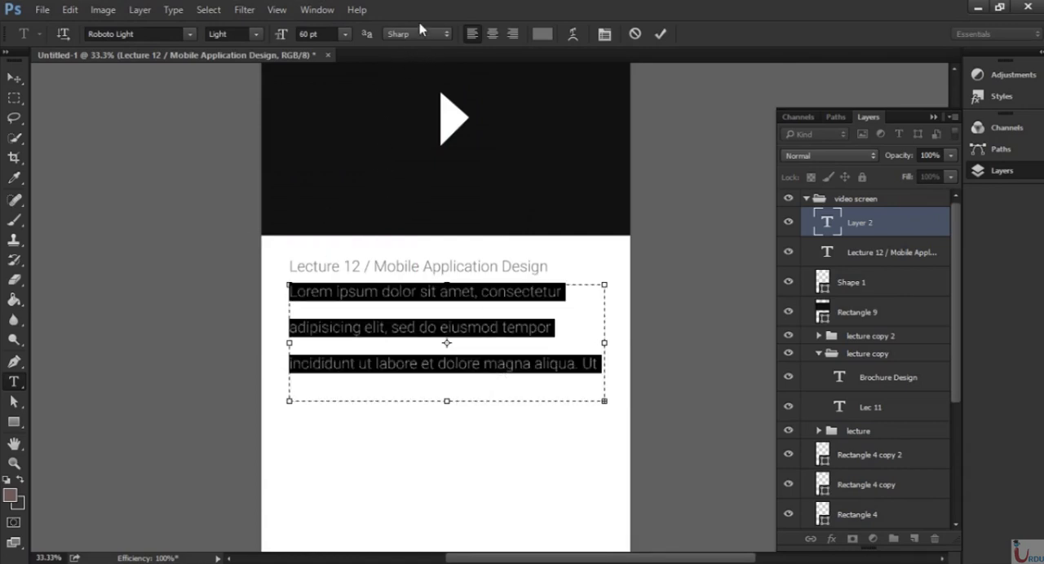
left_click(345, 35)
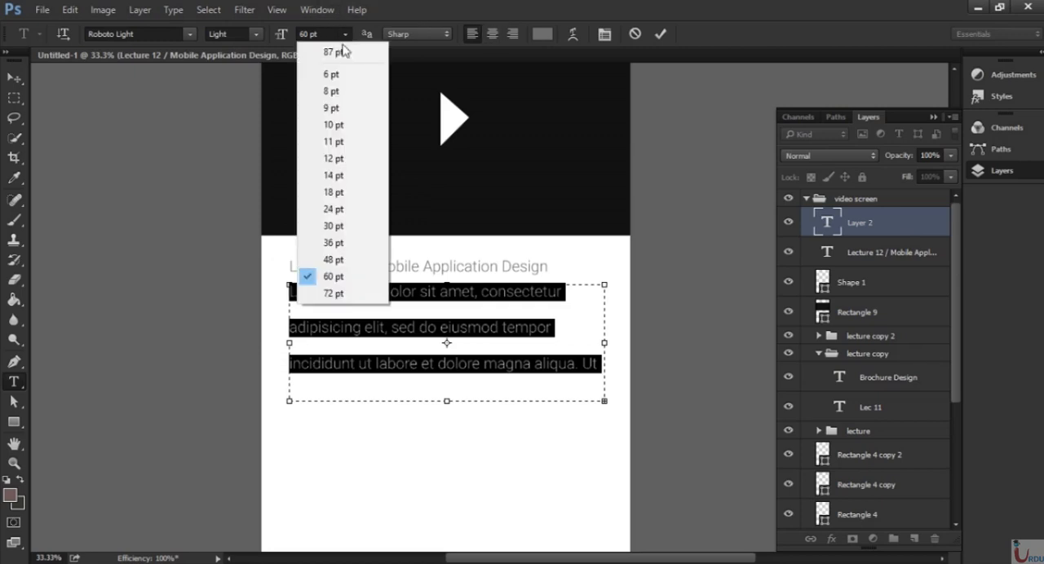
left_click(341, 226)
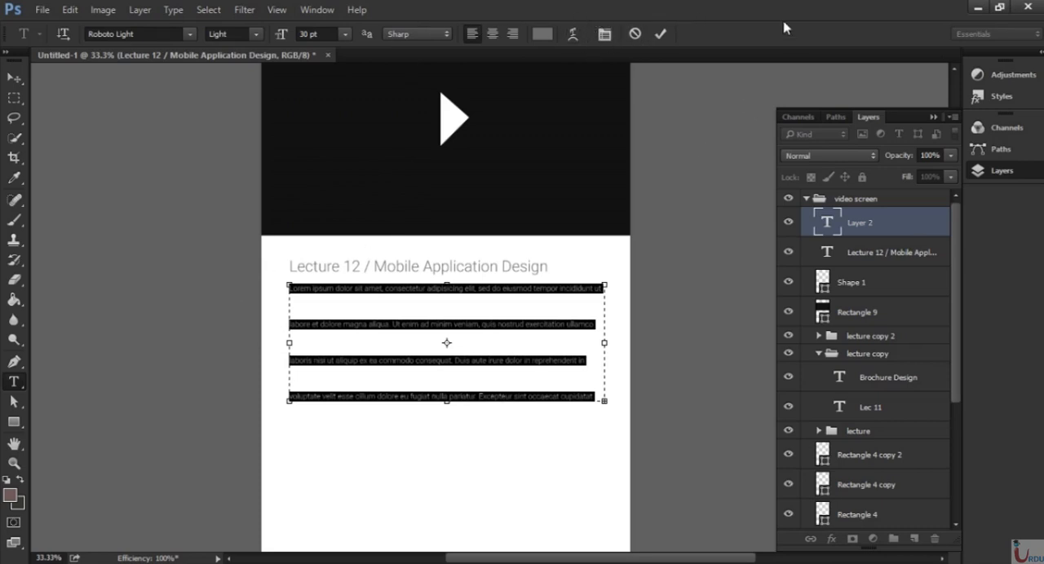
left_click(603, 35)
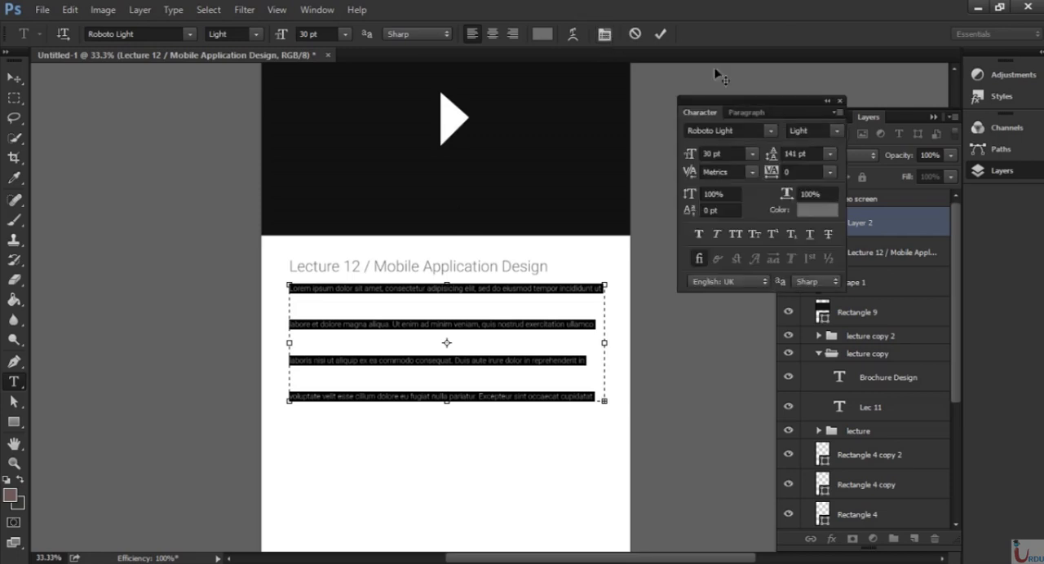
left_click(831, 155)
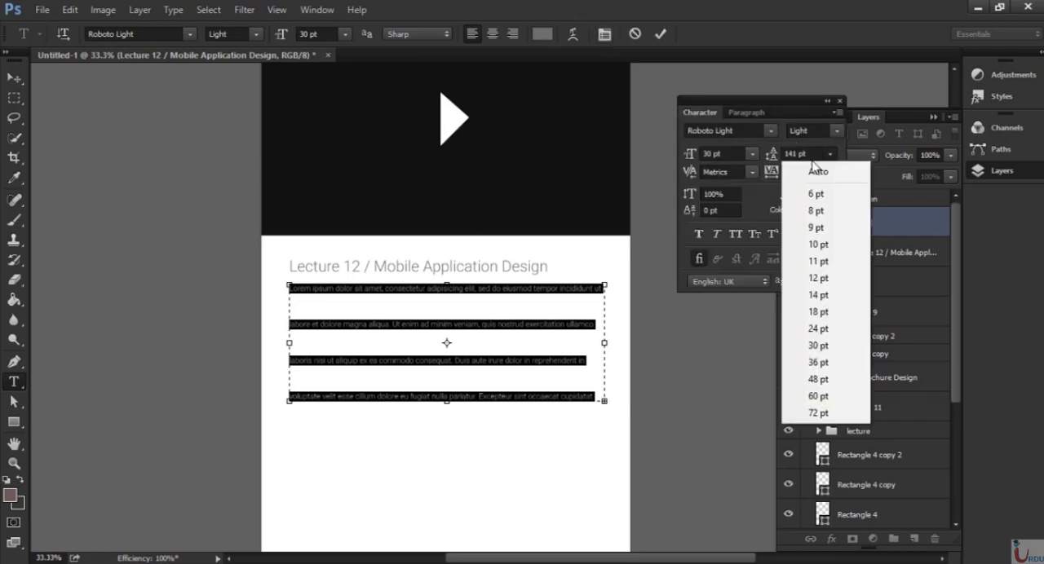
left_click(819, 172)
left_click(838, 100)
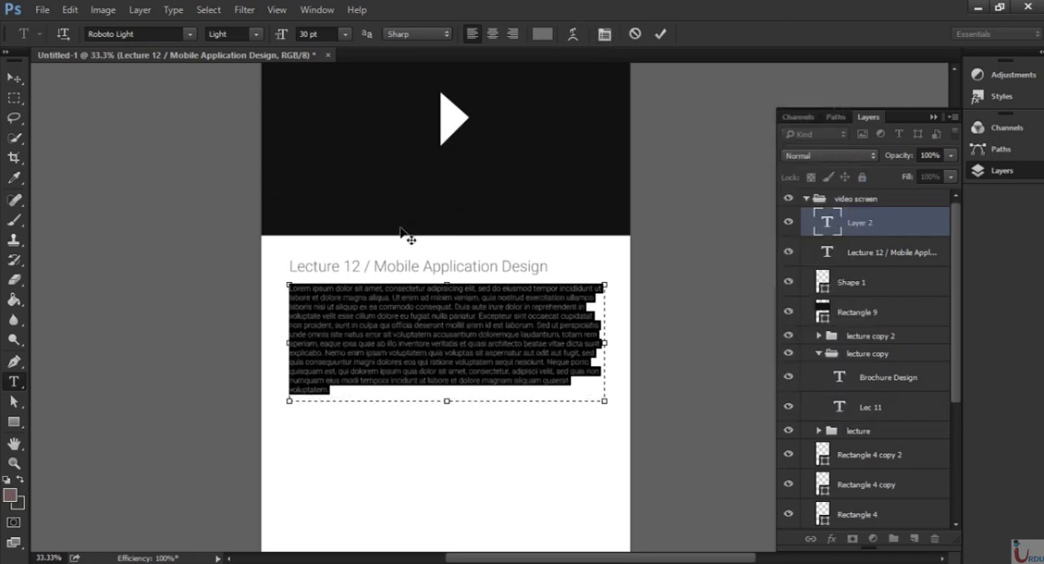
left_click(18, 83)
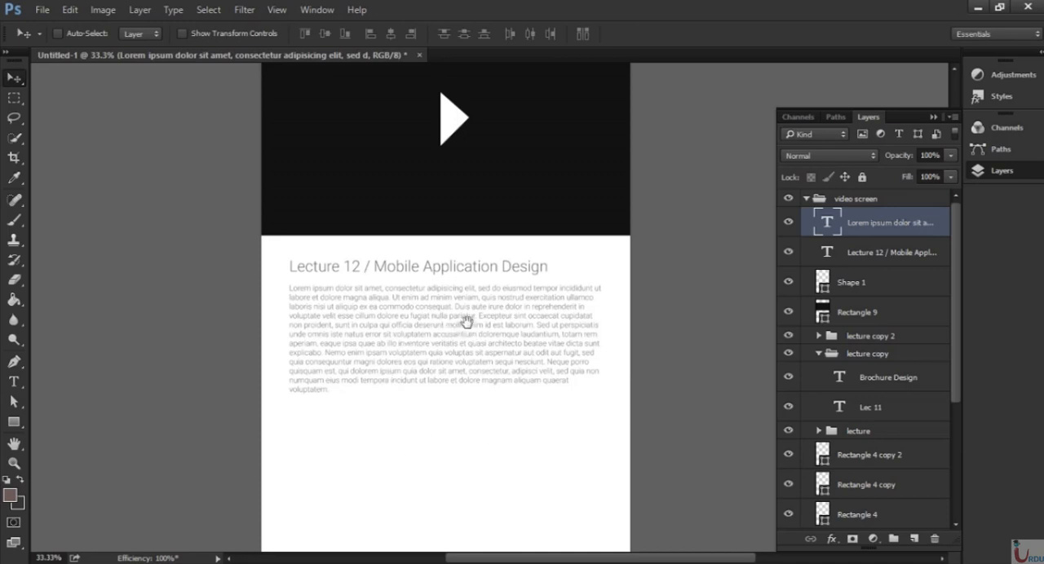
Draw a rounded rectangle about 594 × 117 px with a 10 px radius below the description, at the page's left margin.
left_click_drag(467, 321, 422, 228)
left_click(27, 421)
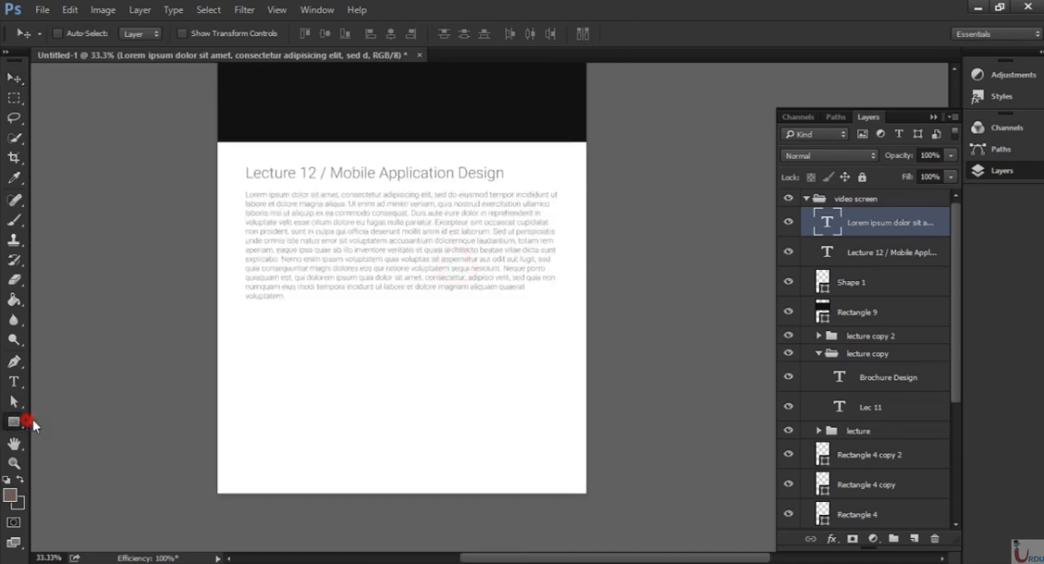
left_click(96, 433)
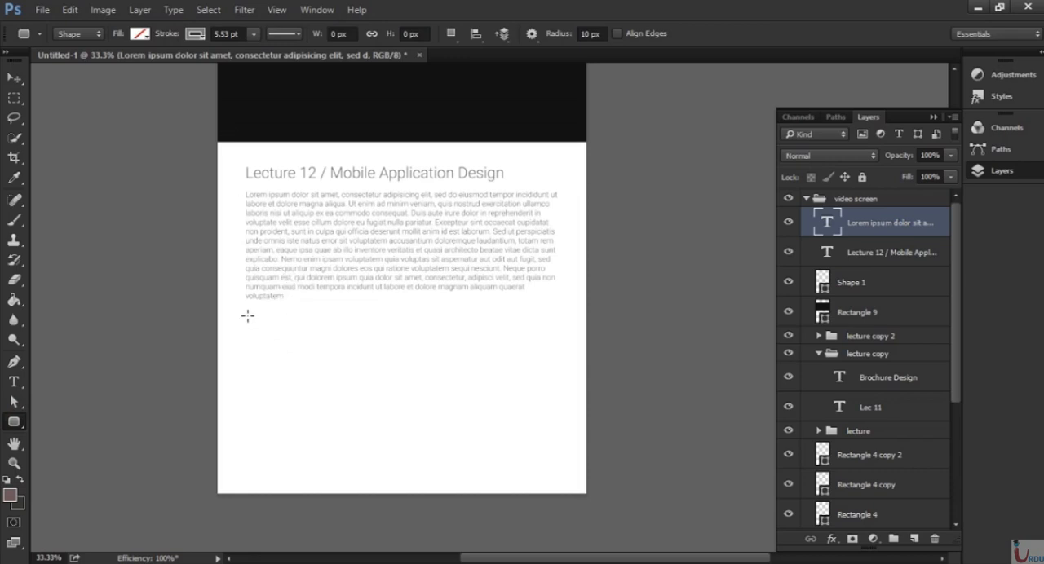
left_click_drag(248, 315, 400, 346)
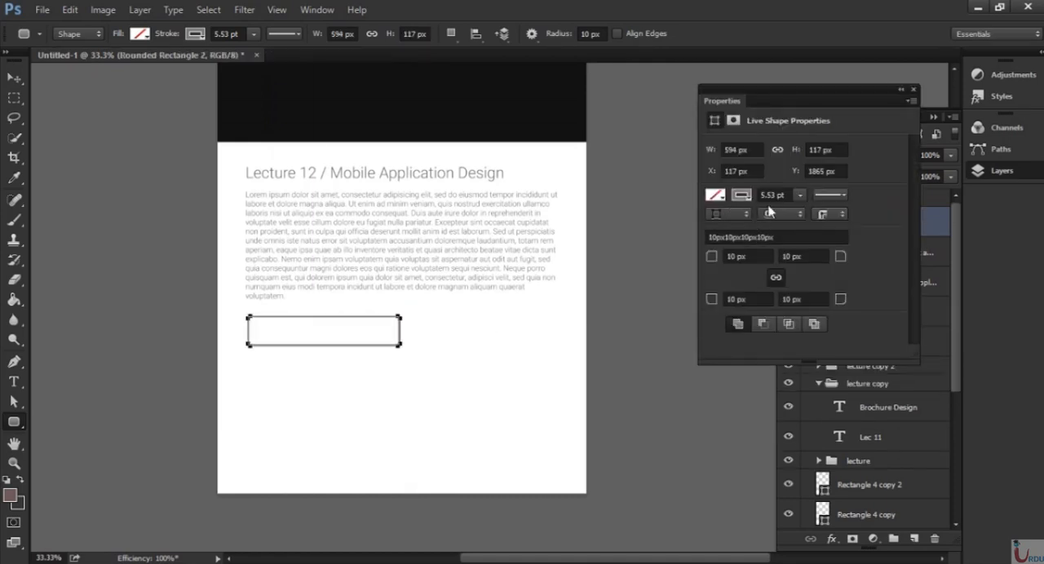
Remove the rounded rectangle's stroke and fill it with light grey.
left_click(743, 198)
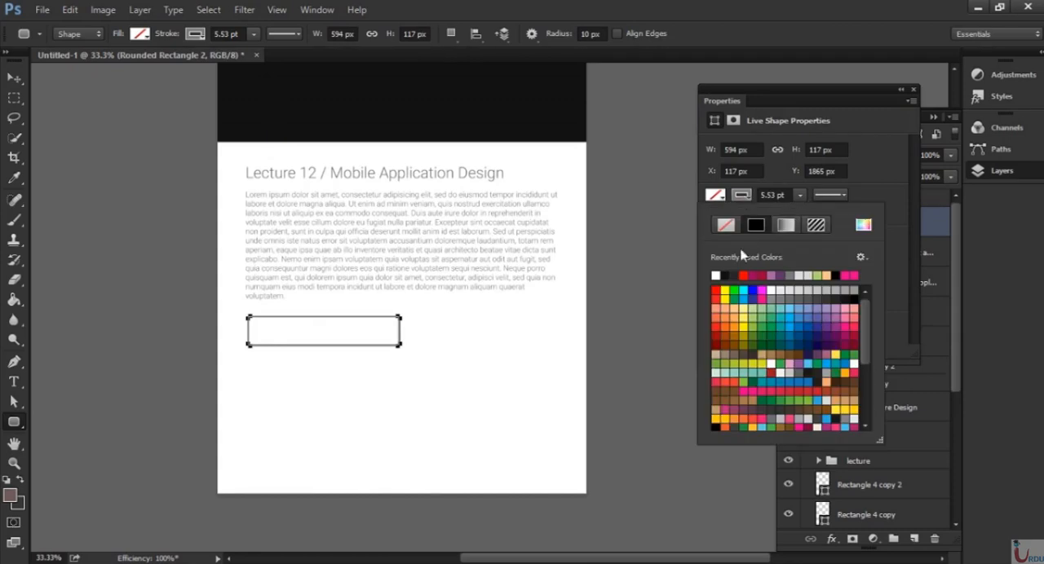
left_click(727, 225)
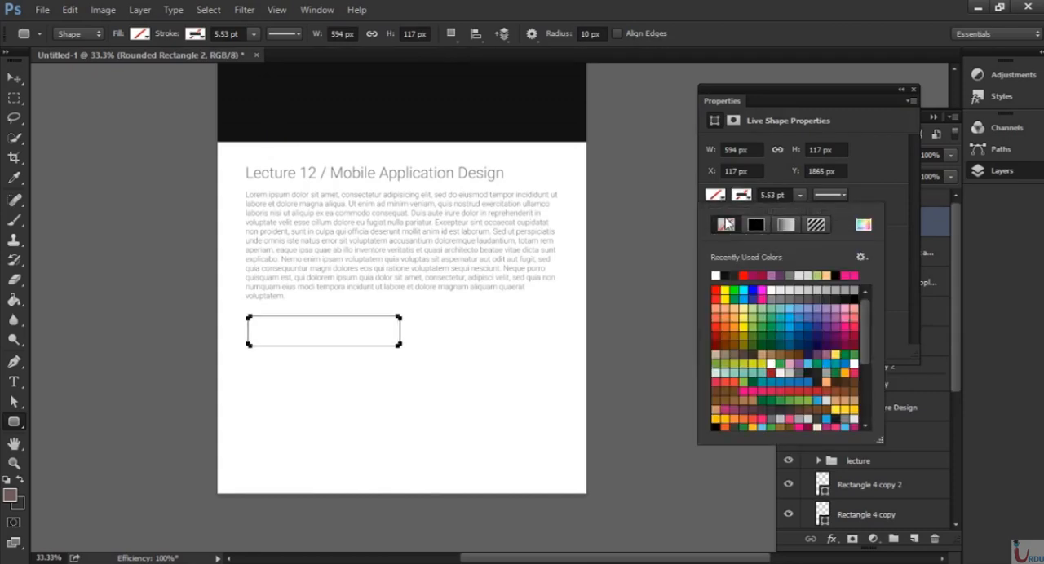
left_click(825, 289)
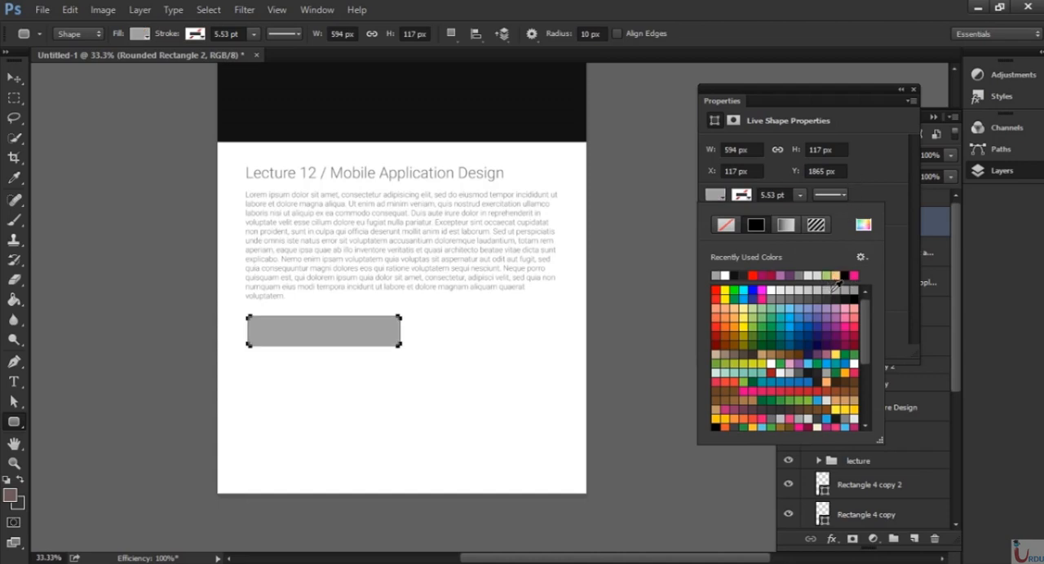
left_click(831, 289)
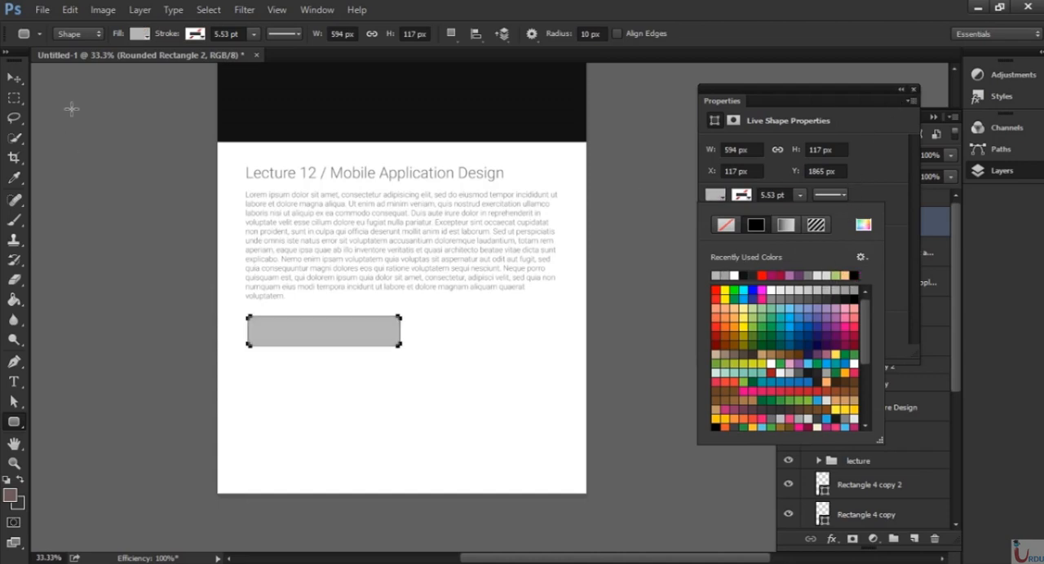
left_click(14, 78)
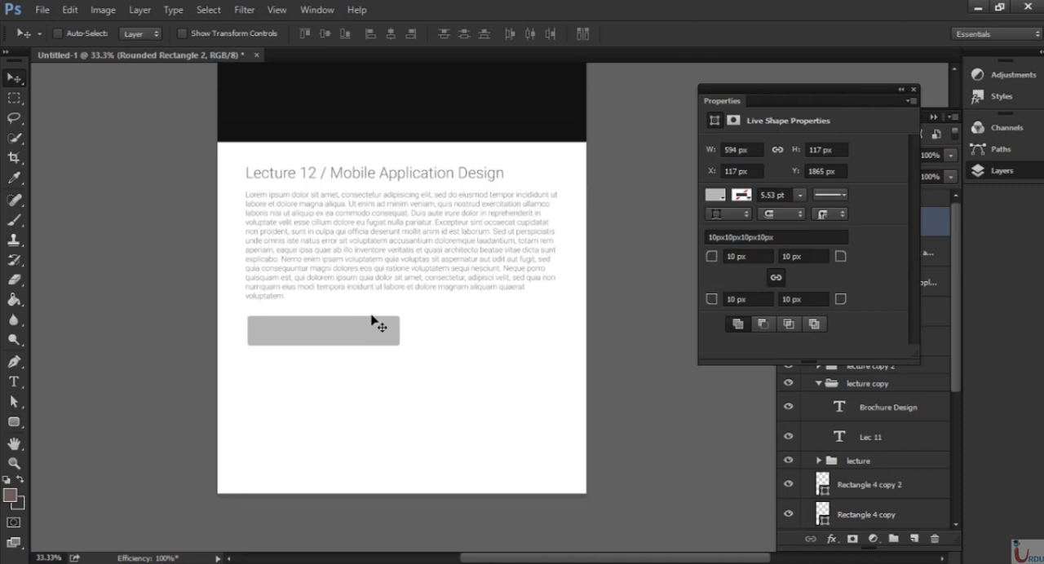
Duplicate the grey rounded rectangle and place the copy beside it at the same height, leaving a small gap.
left_click_drag(851, 90, 800, 69)
left_click_drag(919, 230, 920, 538)
left_click_drag(351, 349, 481, 386)
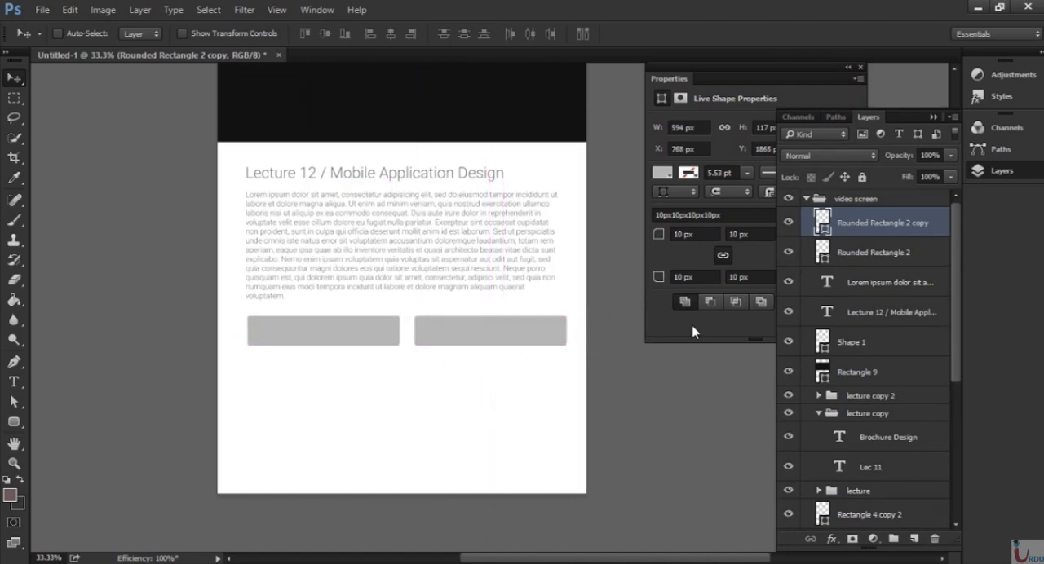
Nudge both grey rounded rectangles together about 15 px left, close to the description's left edge.
left_click(894, 258, "shift")
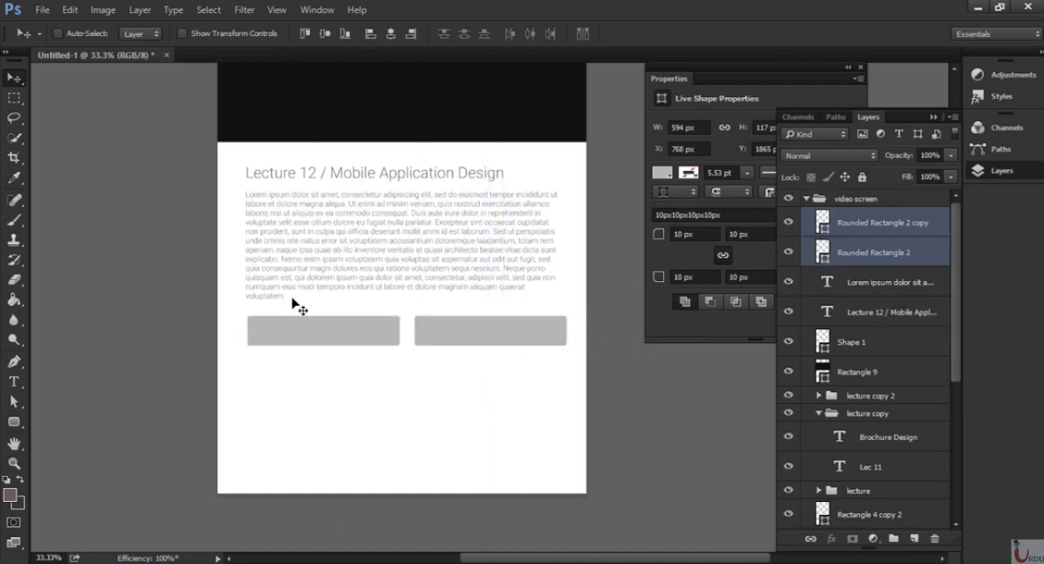
key("Left")
key("Left")
key("Left")
key("Left")
key("Left")
key("Left")
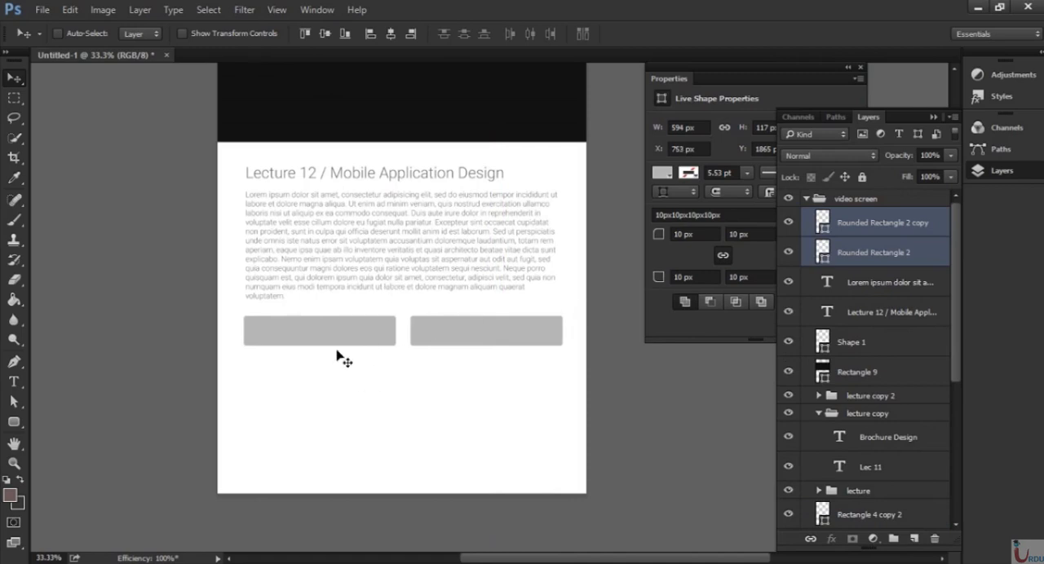
Add the text "ASK A QUESTION" in Roboto Light on the white area below the grey buttons.
left_click(886, 255)
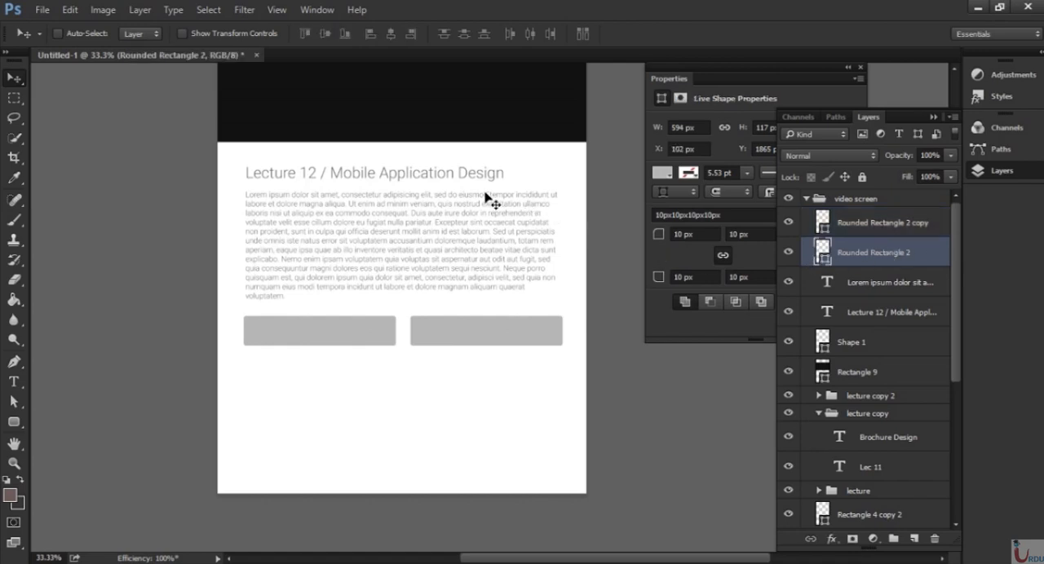
key("t")
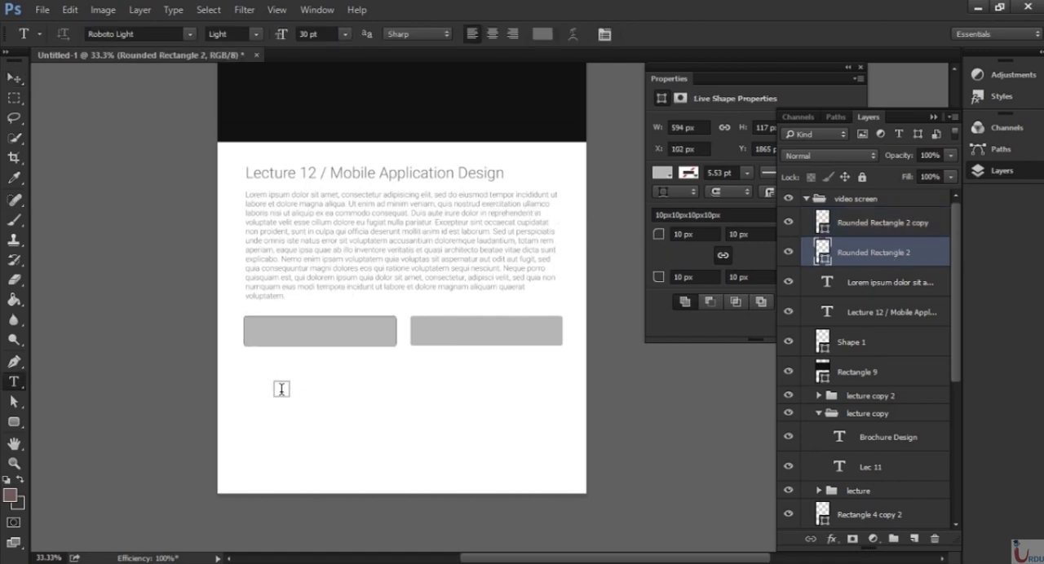
left_click(280, 390)
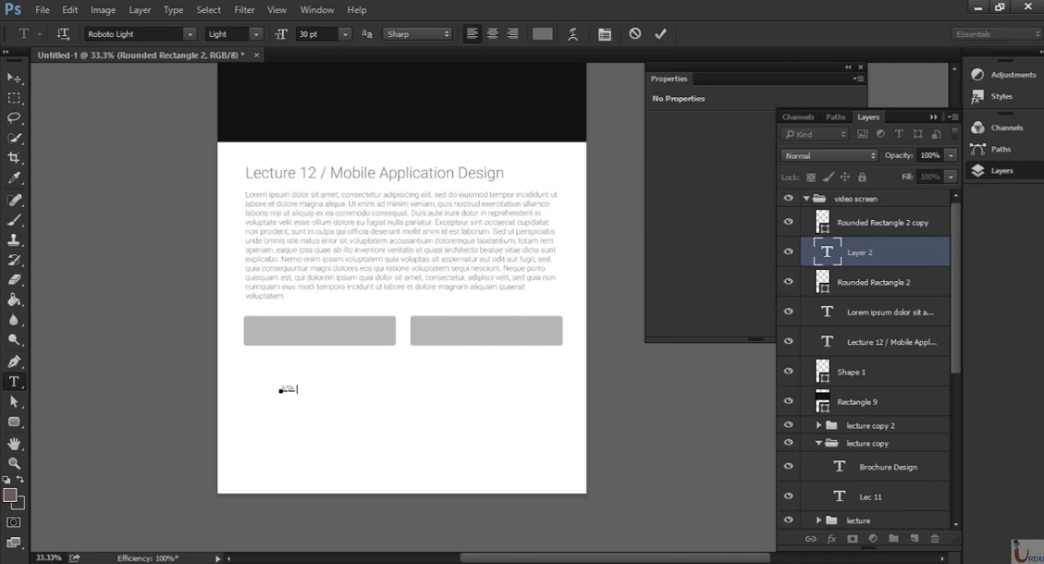
type("ASK A QUESTION")
key("ctrl+Return")
Enlarge the "ASK A QUESTION" label to about 39.74 pt and centre it on the left grey button.
key("v")
key("ctrl+t")
left_click_drag(346, 398, 319, 347)
key("Return")
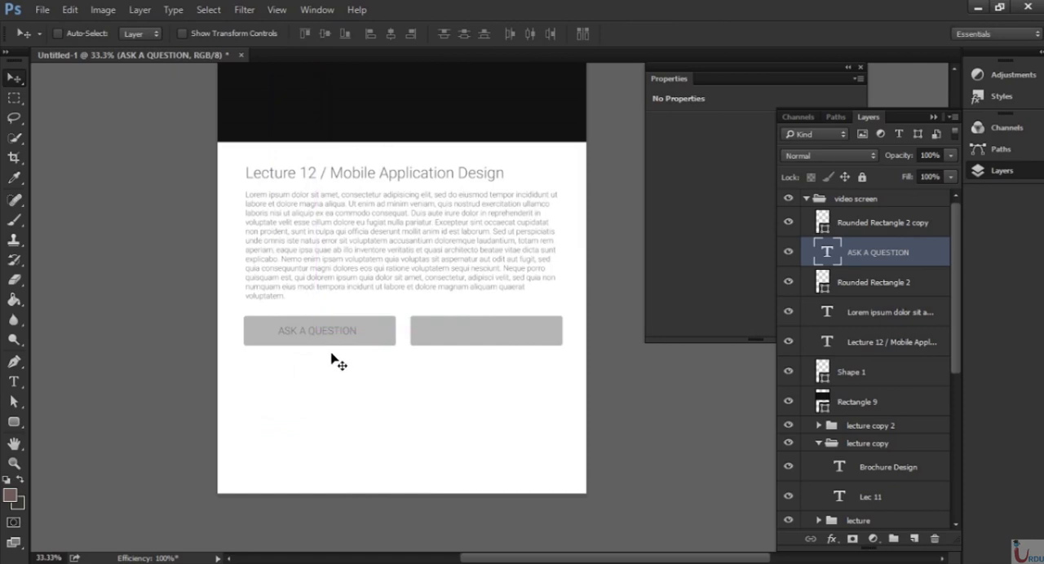
key("shift+Right")
key("shift+Right")
key("shift+Left")
Change the "ASK A QUESTION" label's colour to white (ffffff).
key("t")
left_click(542, 34)
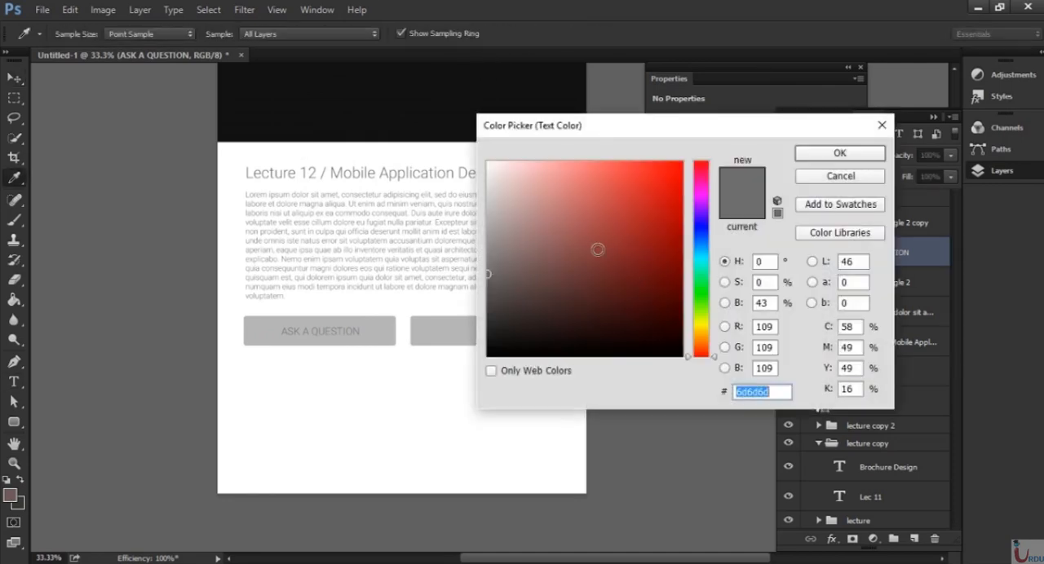
type("ffffff")
left_click(828, 161)
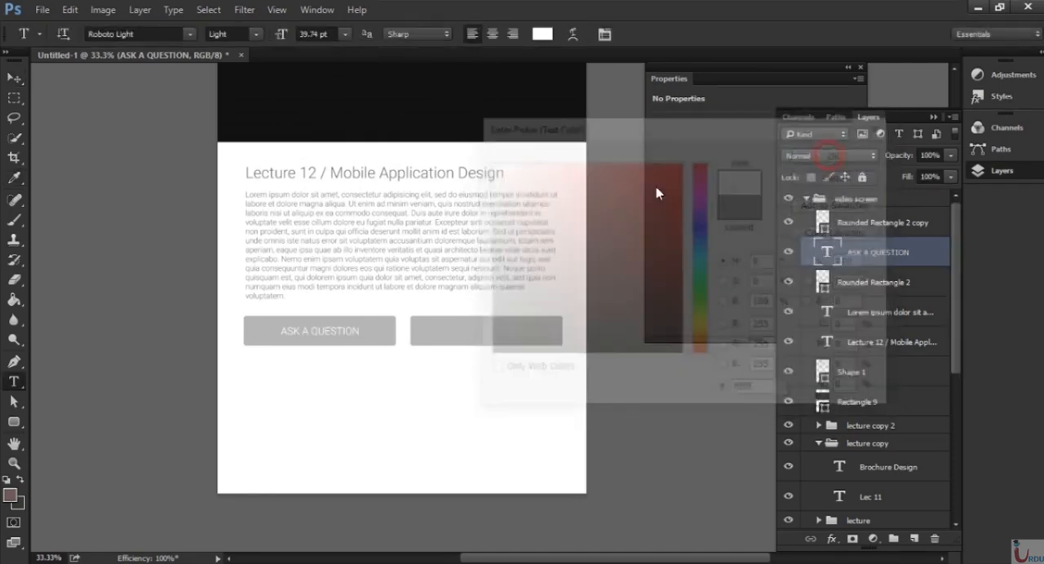
key("v")
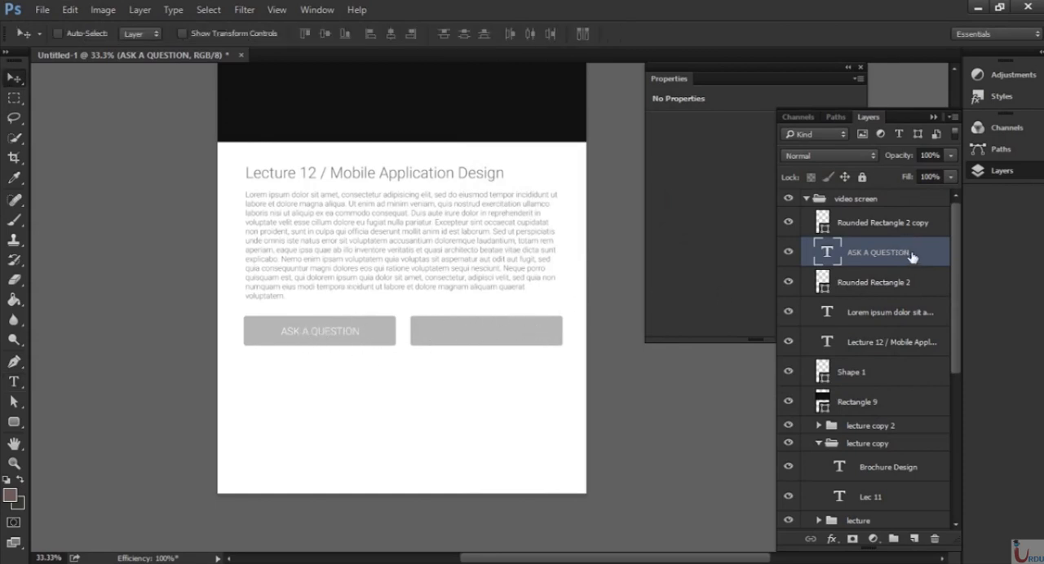
Duplicate the "ASK A QUESTION" label onto the right grey button and move that button's layer below both labels.
left_click_drag(922, 260, 914, 539)
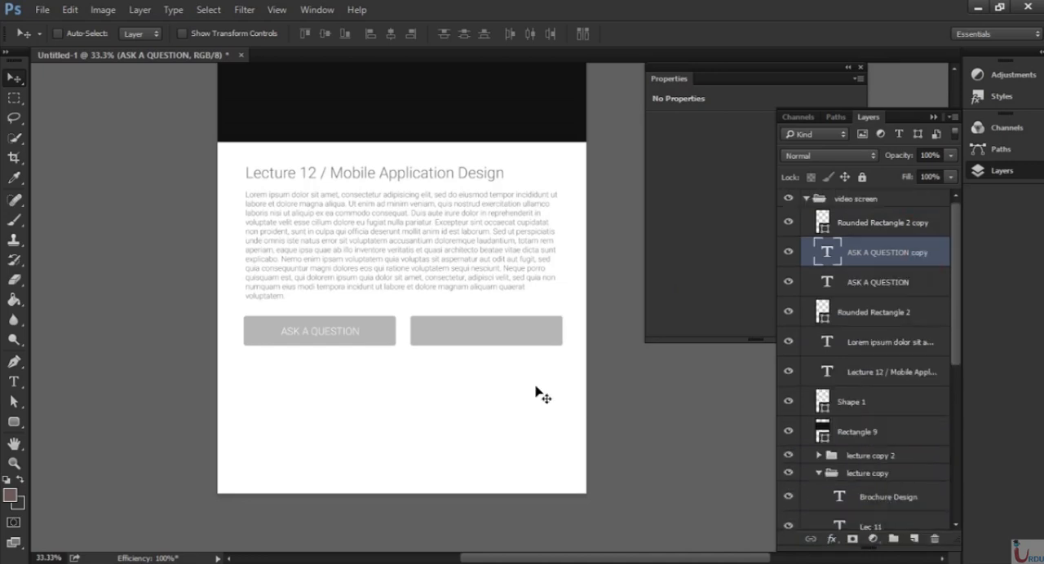
left_click_drag(340, 334, 513, 342)
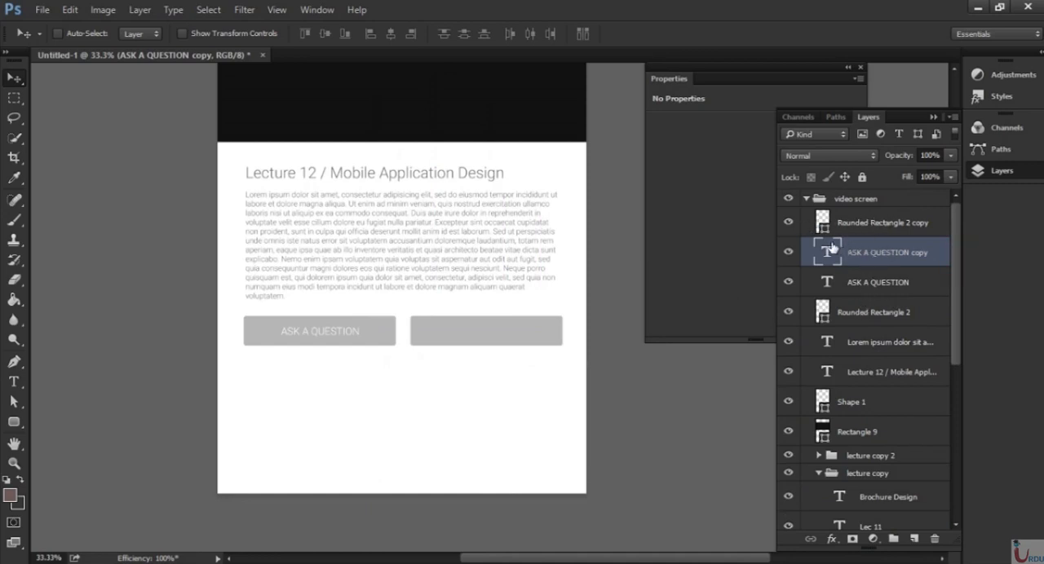
left_click(882, 225)
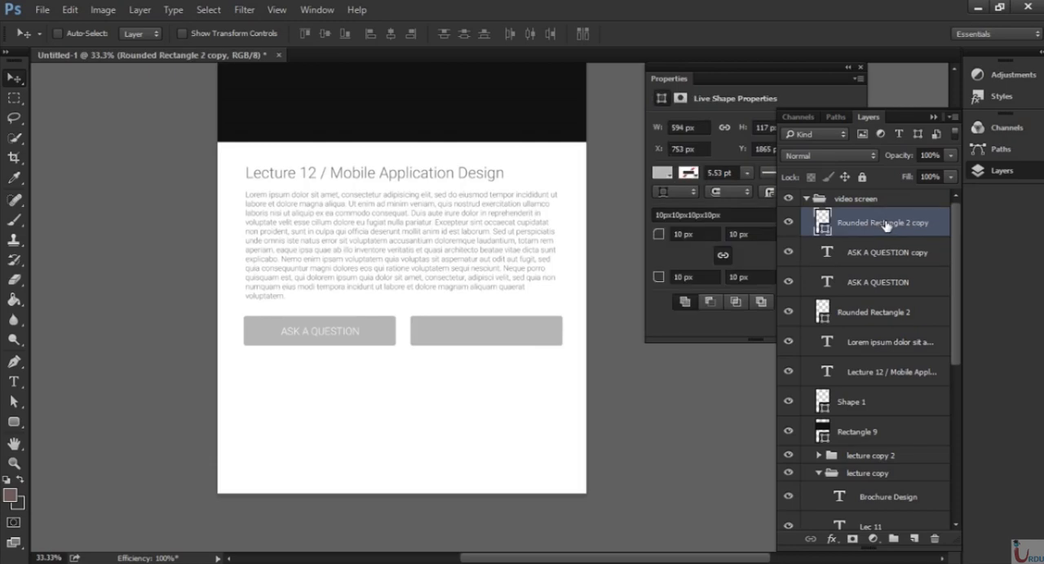
left_click_drag(936, 221, 856, 290)
left_click(481, 340, "ctrl")
Replace the duplicated label's text with "SHARE" and centre it on the right grey button.
key("t")
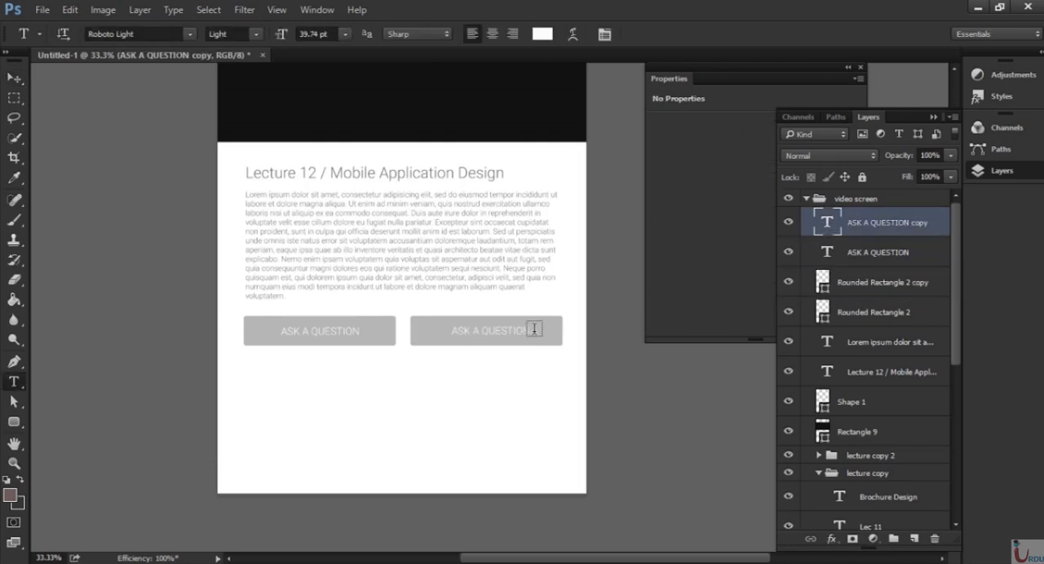
left_click_drag(528, 332, 448, 331)
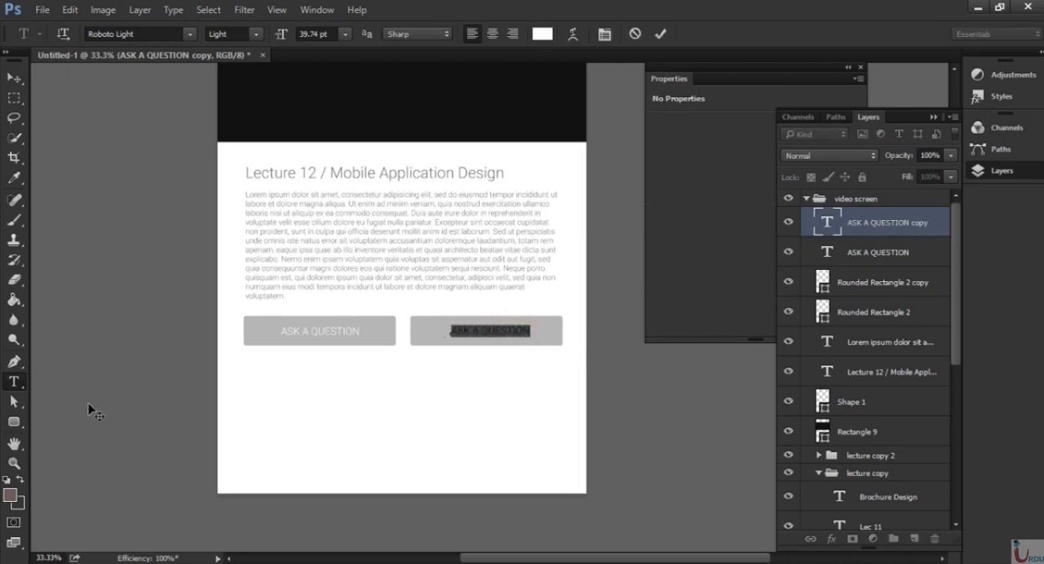
type("Sta")
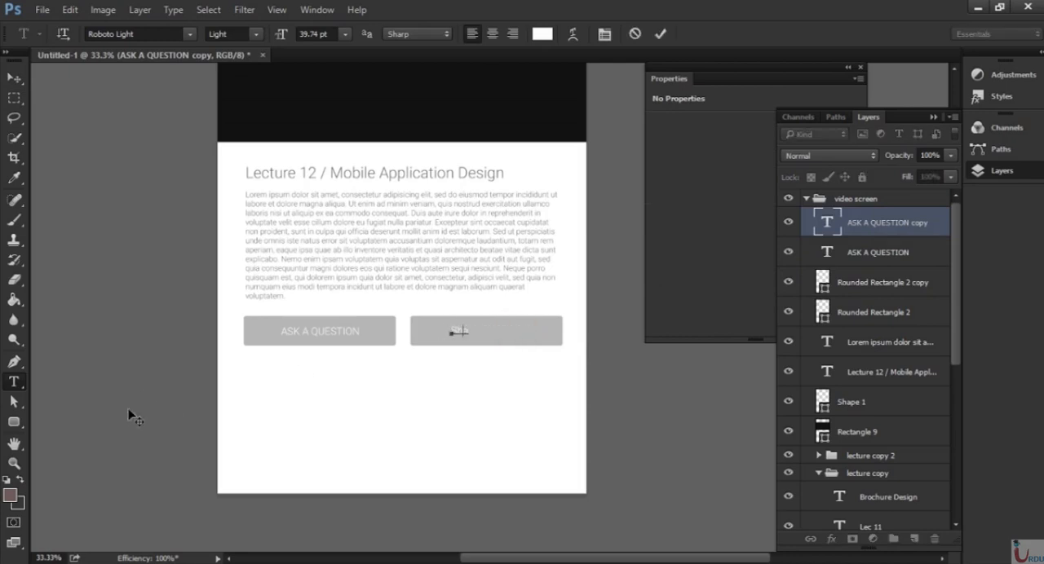
type("RE")
key("ctrl+Return")
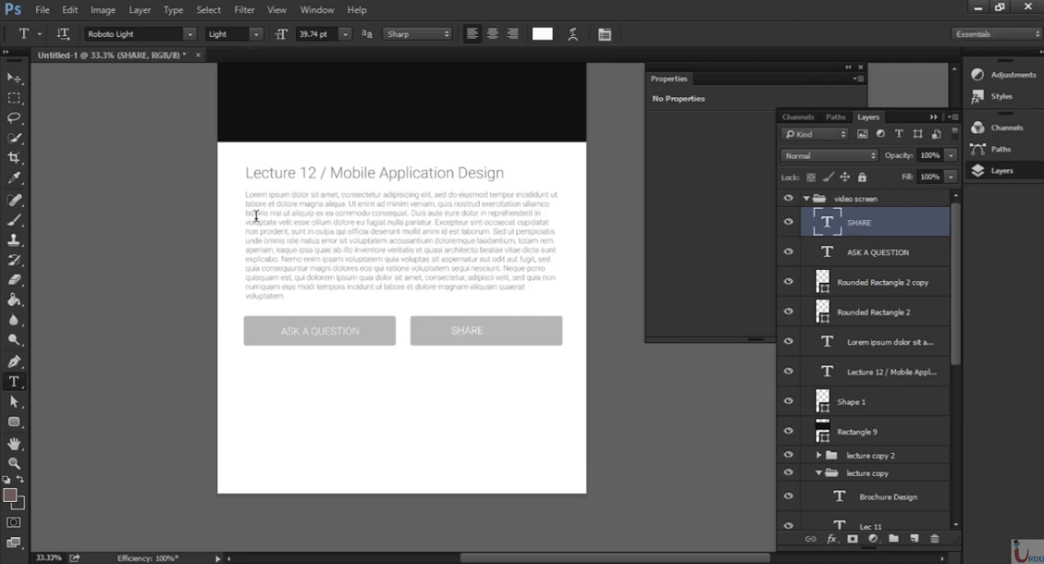
key("v")
left_click_drag(527, 298, 531, 305)
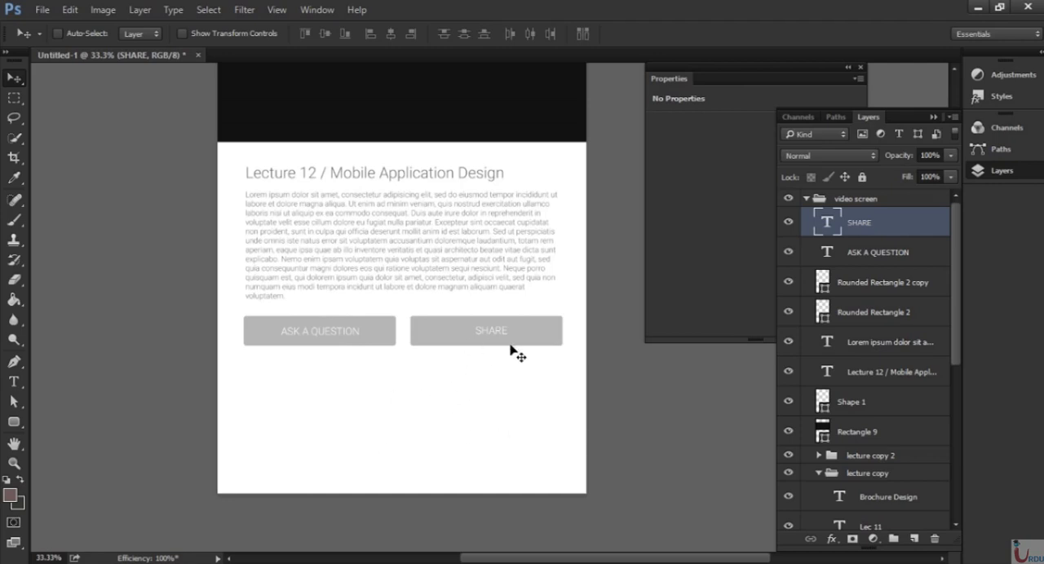
Delete the description text after "explicabo." and shorten its text box to fit the remaining lines.
key("ctrl+minus")
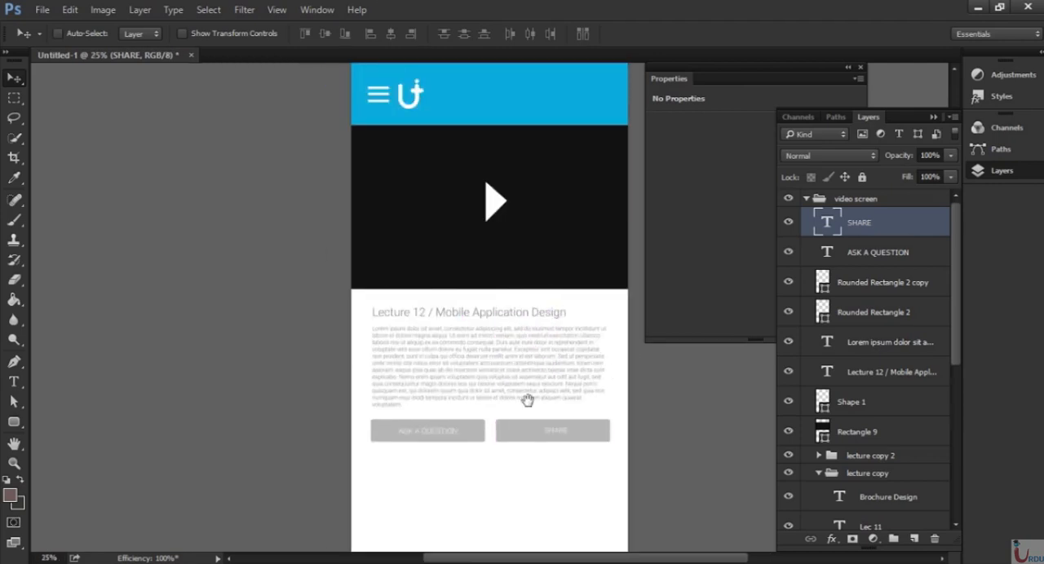
left_click_drag(527, 400, 482, 310)
key("ctrl+plus")
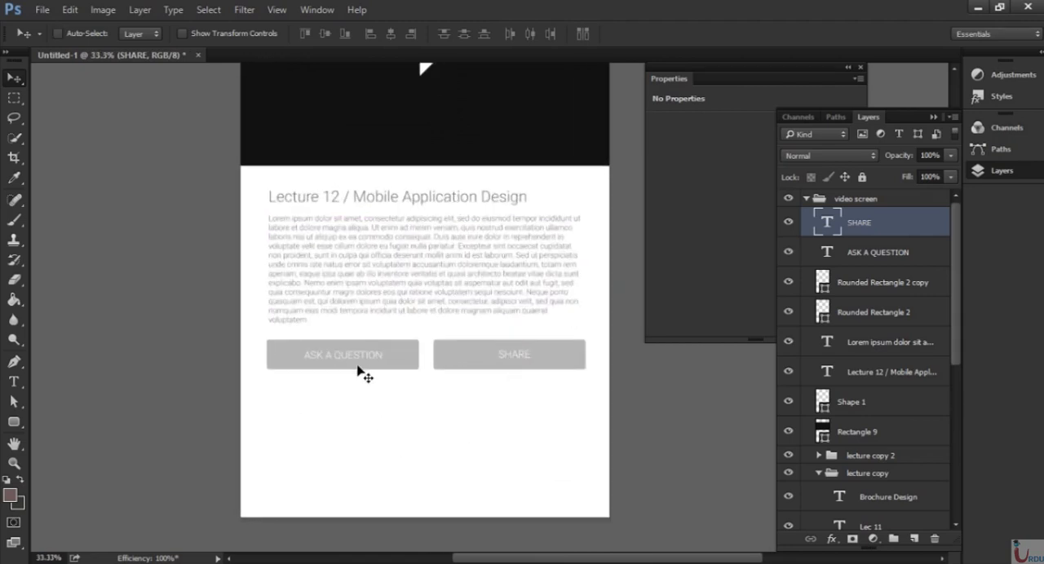
key("t")
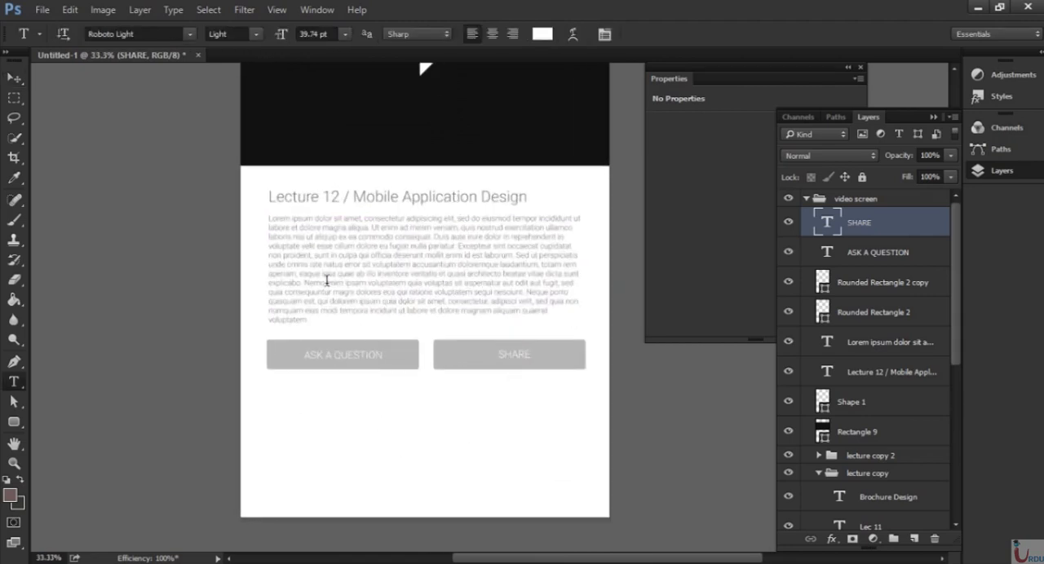
left_click_drag(304, 283, 339, 331)
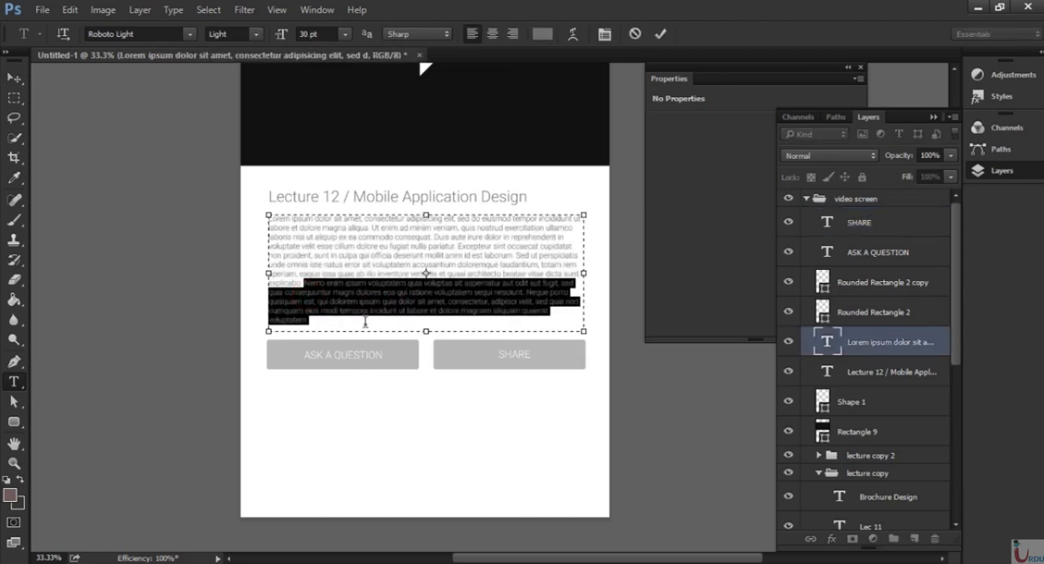
key("BackSpace")
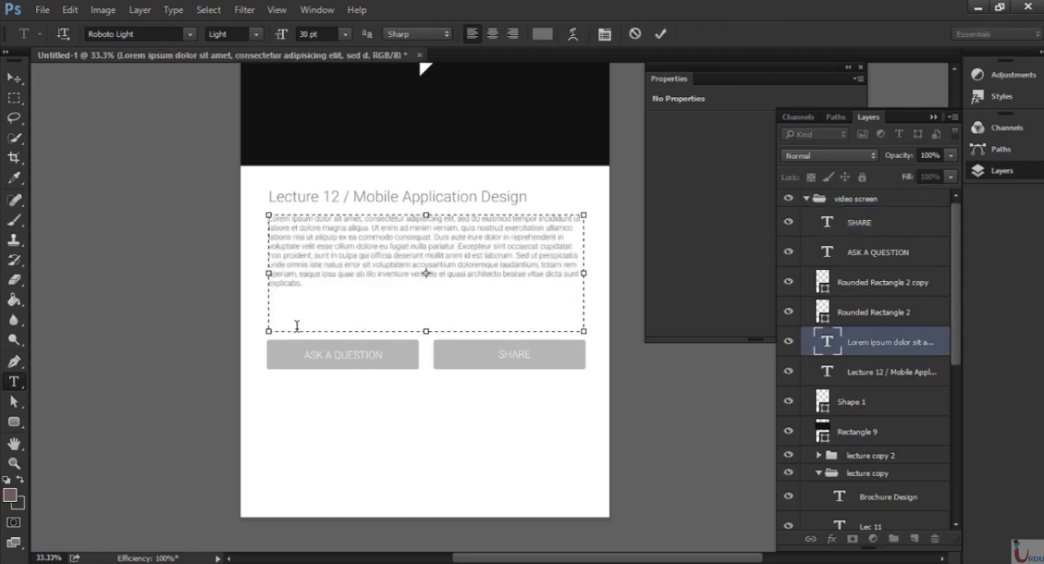
left_click_drag(426, 333, 426, 289)
left_click(661, 34)
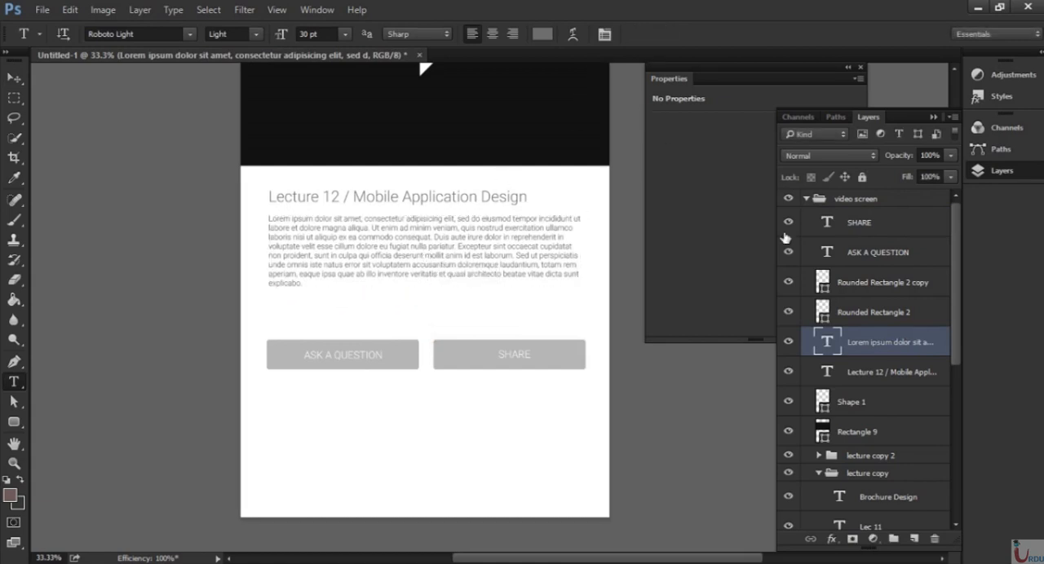
Move both grey buttons together with their labels up, closer to the shortened description.
left_click(895, 231)
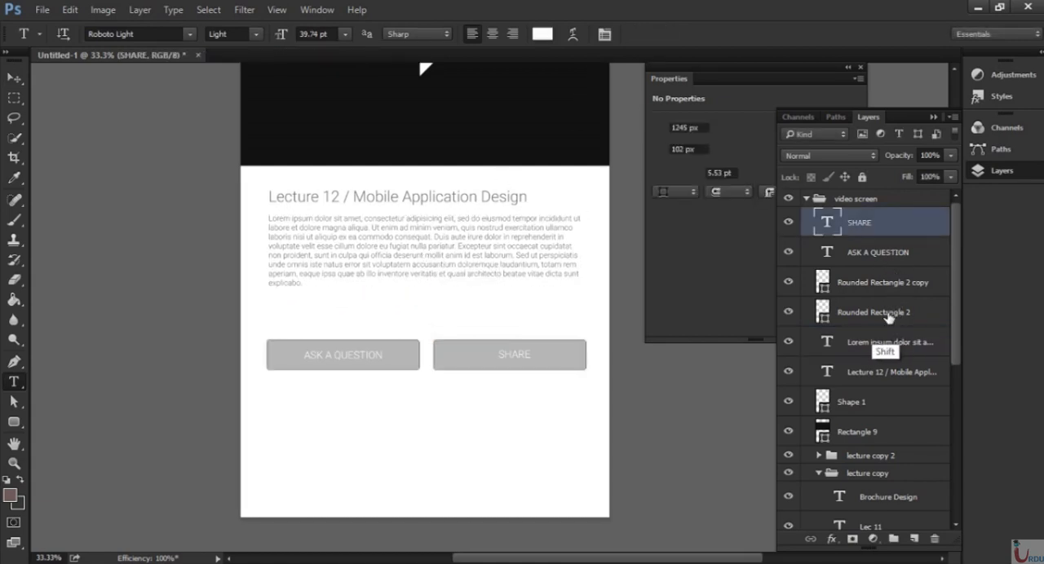
left_click(858, 315, "shift")
key("v")
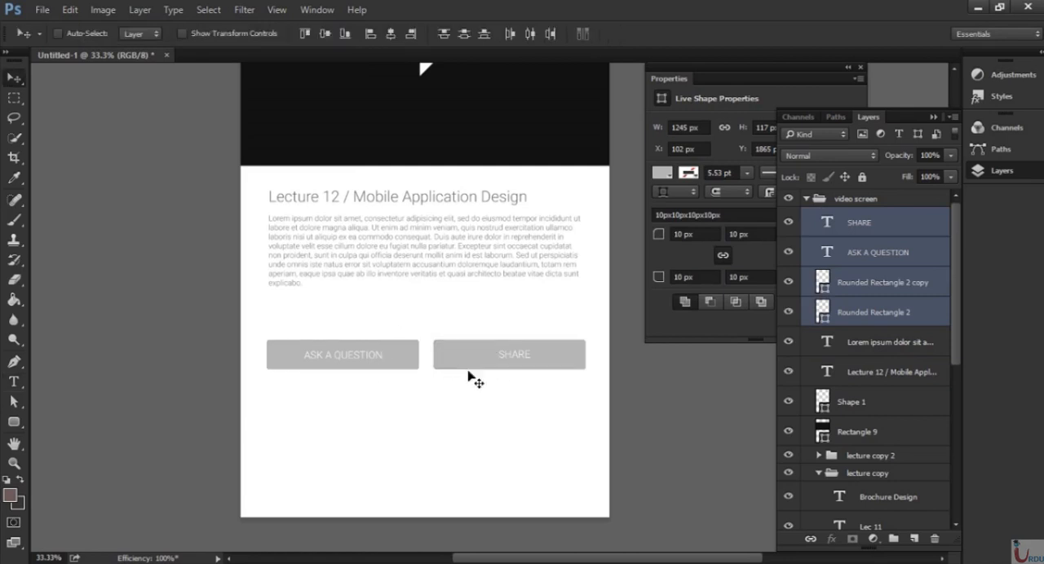
key("shift+Up")
key("shift+Up")
key("shift+Up")
key("shift+Up")
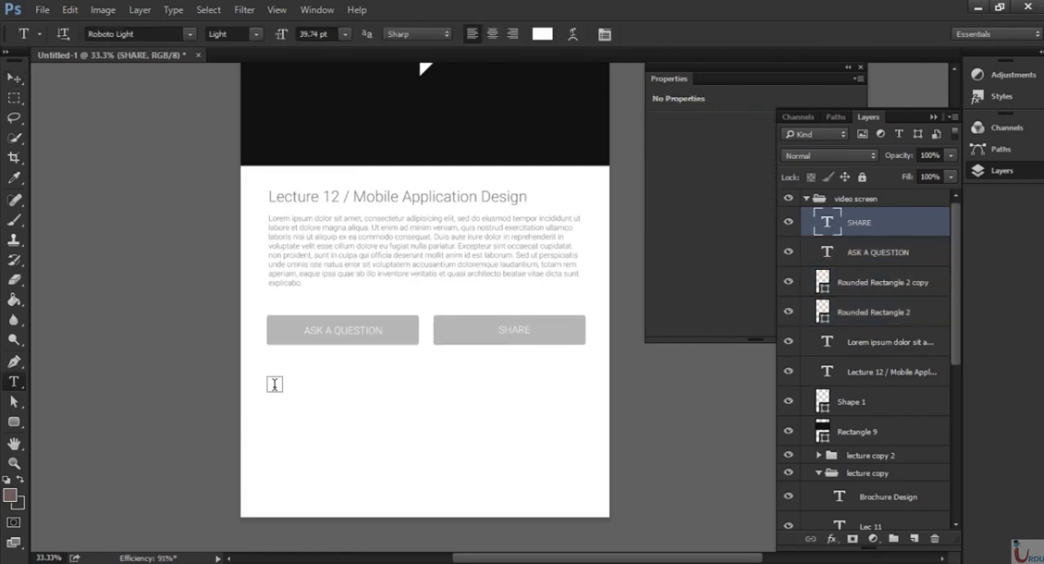
Add the text "Previous Lectures" in Roboto Light at 30 pt on the white area below the grey buttons.
left_click(275, 385)
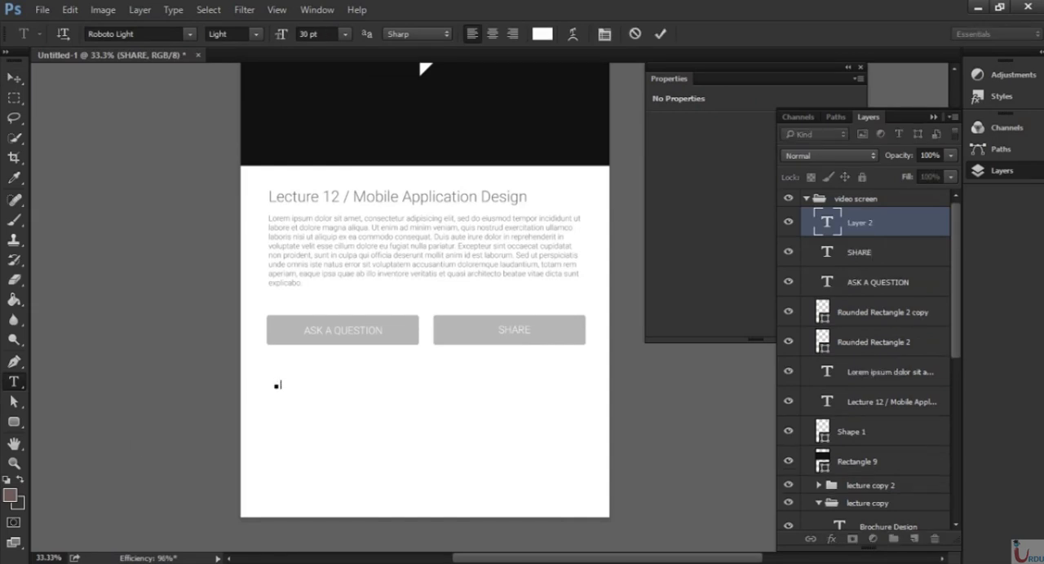
type("RELATE")
key("ctrl+Return")
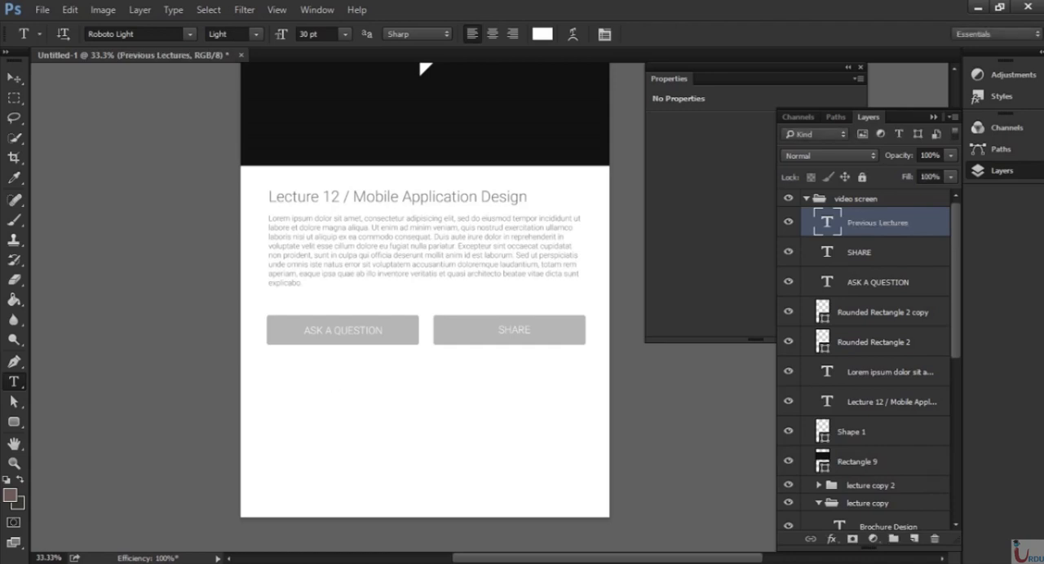
Set the "Previous Lectures" text colour to dark grey (454545).
left_click(543, 36)
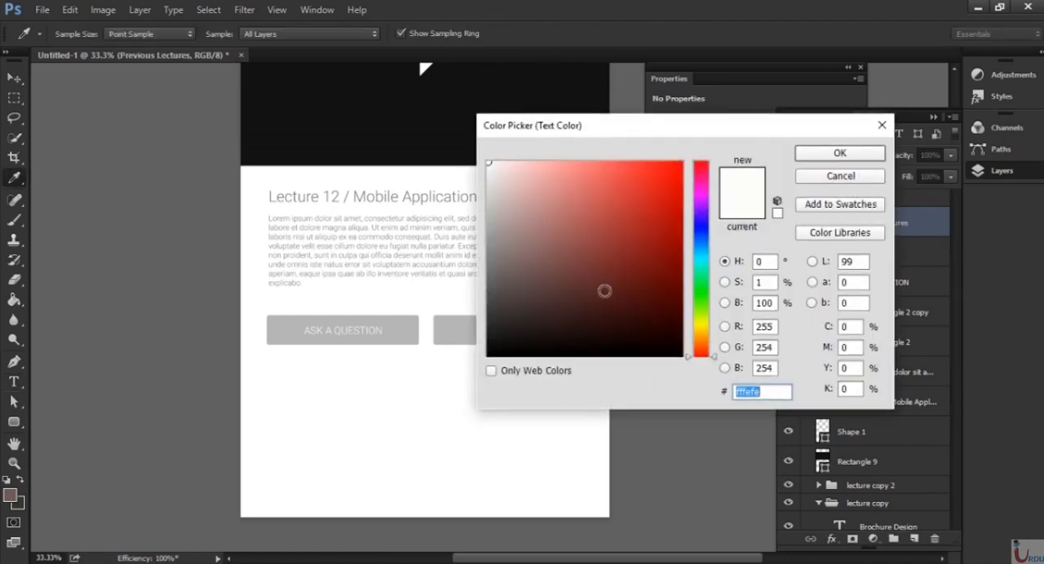
left_click_drag(516, 299, 482, 312)
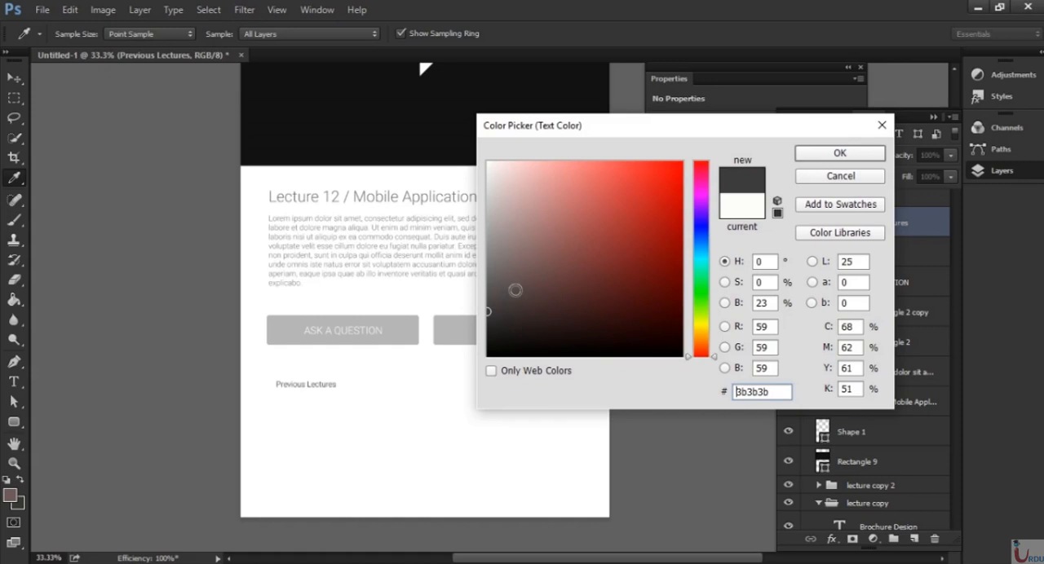
left_click(486, 299)
left_click(486, 304)
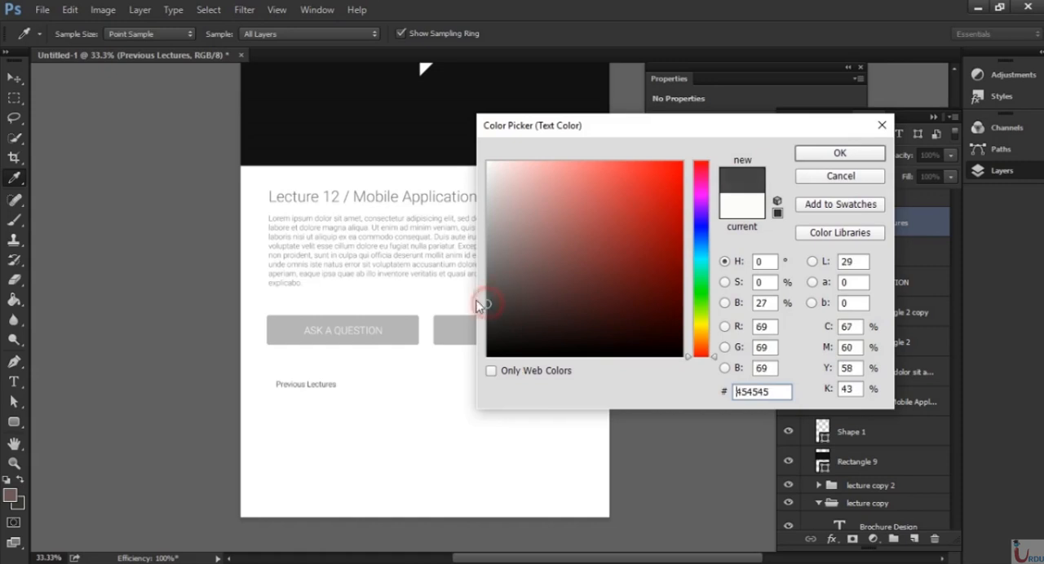
left_click(832, 176)
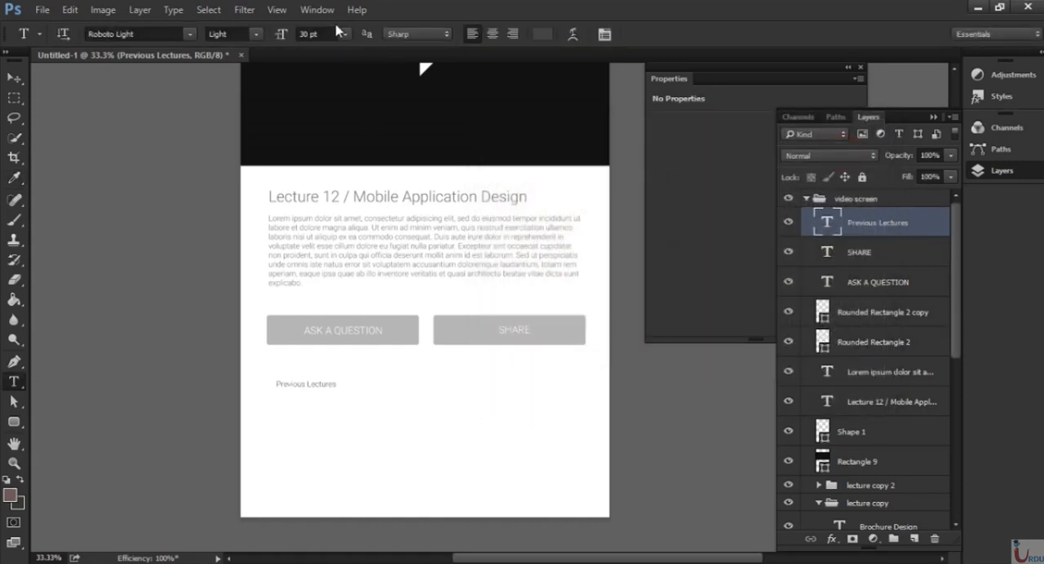
Set the "Previous Lectures" heading's size to 87 pt and its colour to grey (636363).
left_click(345, 33)
type("87")
key("Return")
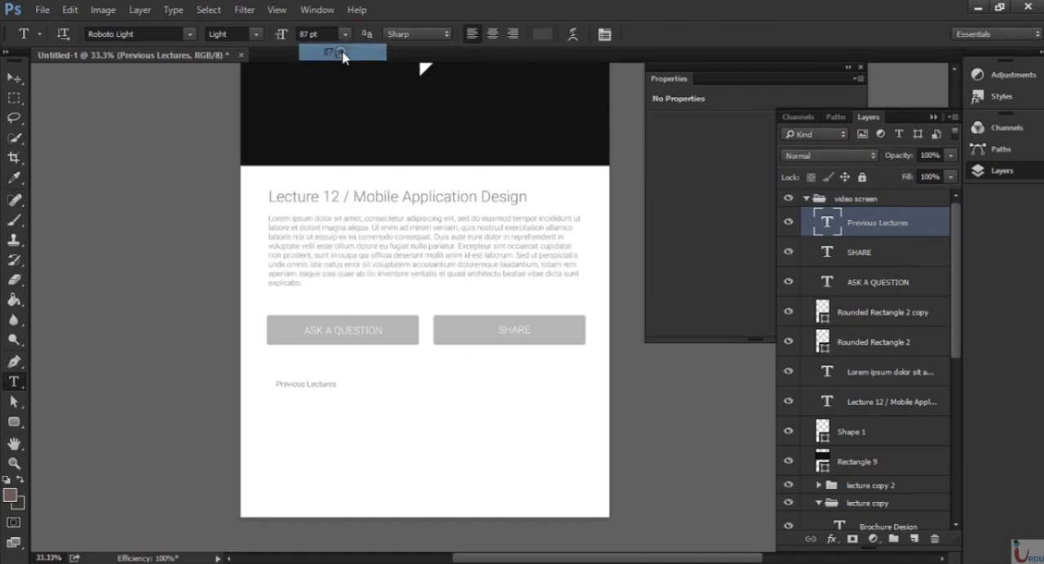
left_click(543, 34)
left_click(489, 300)
left_click_drag(490, 300, 489, 279)
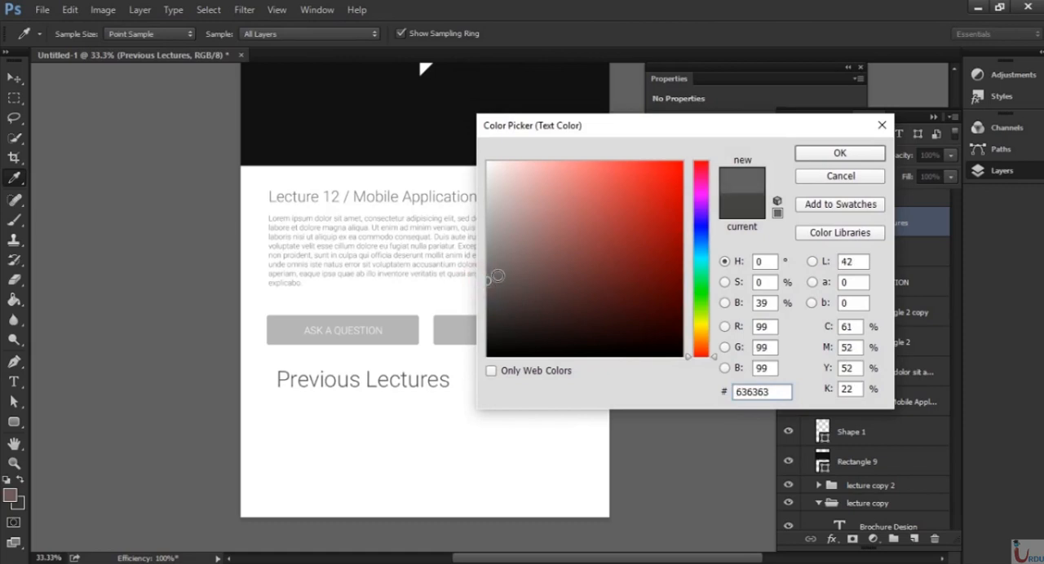
left_click(855, 158)
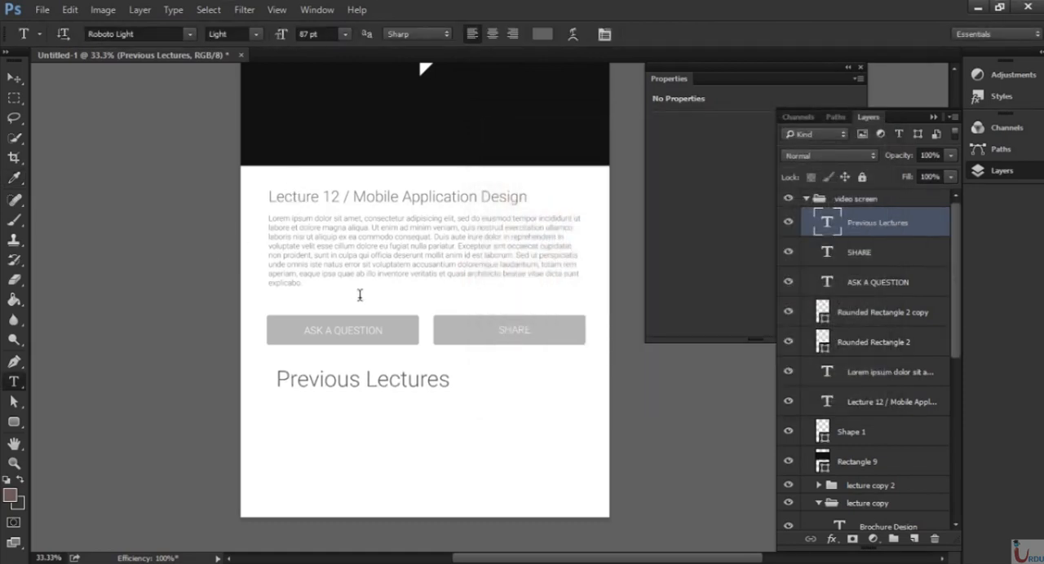
Position the "Previous Lectures" heading below the buttons, left-aligned with the description paragraph.
key("v")
left_click_drag(366, 389, 355, 407)
left_click_drag(436, 236, 451, 206)
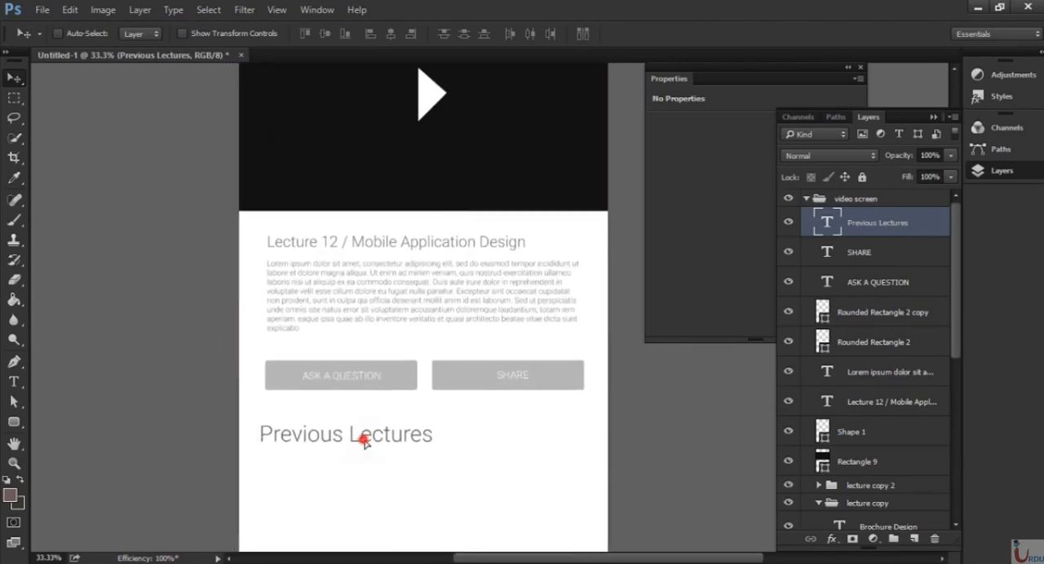
left_click_drag(364, 442, 371, 452)
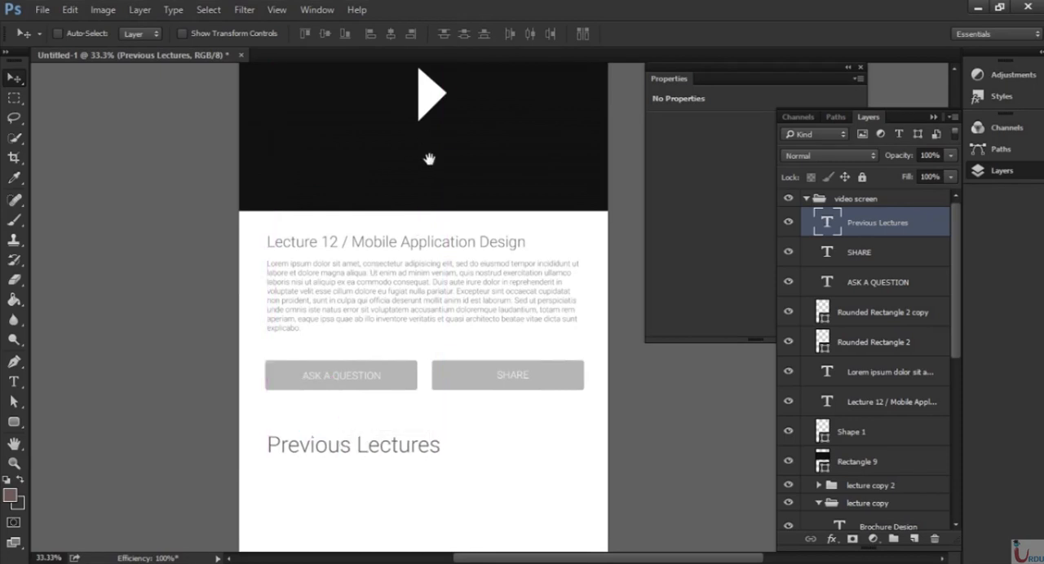
left_click_drag(429, 159, 415, 421)
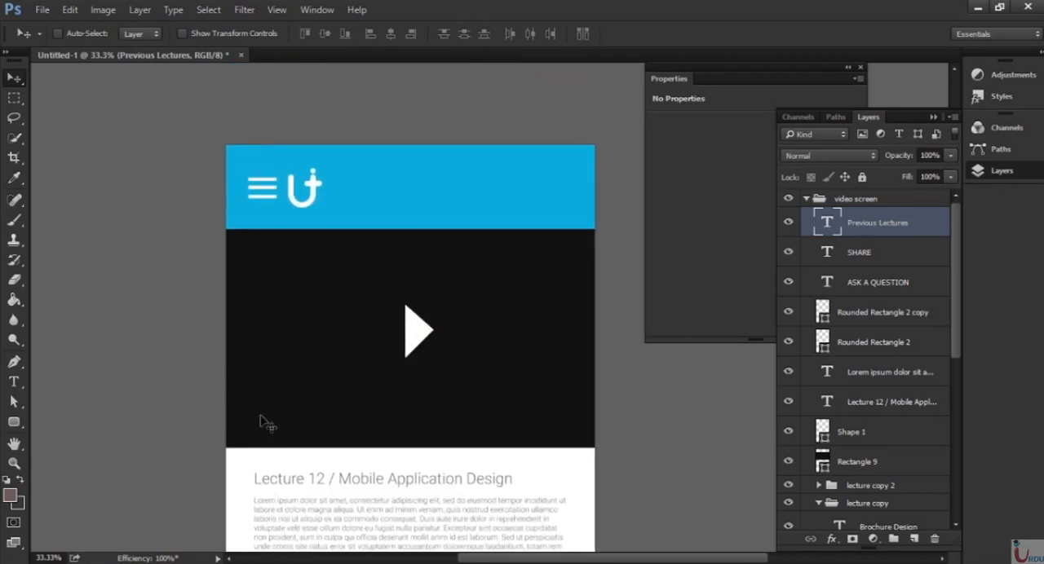
left_click_drag(326, 470, 354, 220)
left_click_drag(357, 439, 381, 268)
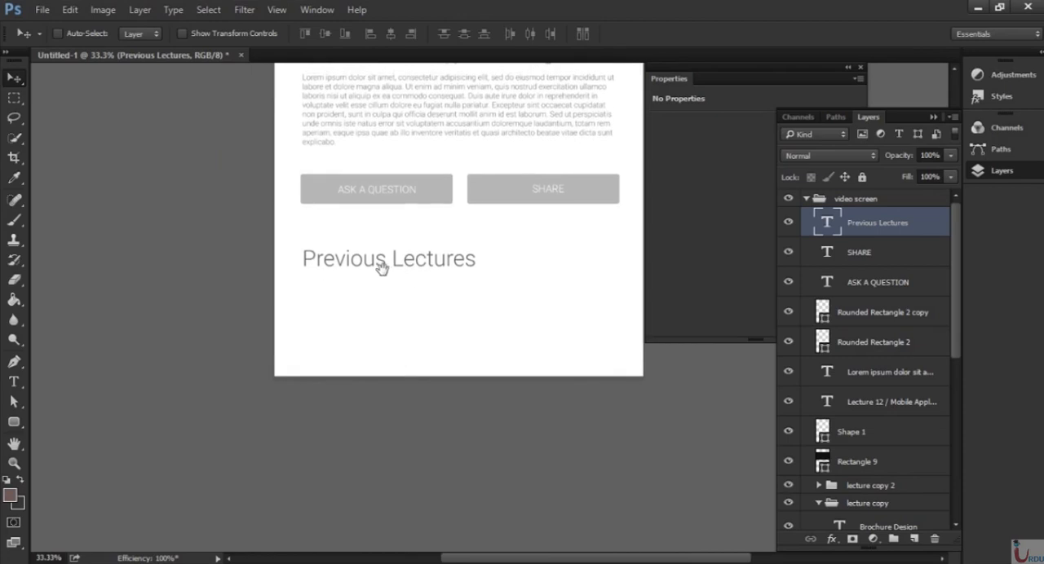
key("shift+Up")
key("shift+Up")
key("shift+Up")
key("shift+Up")
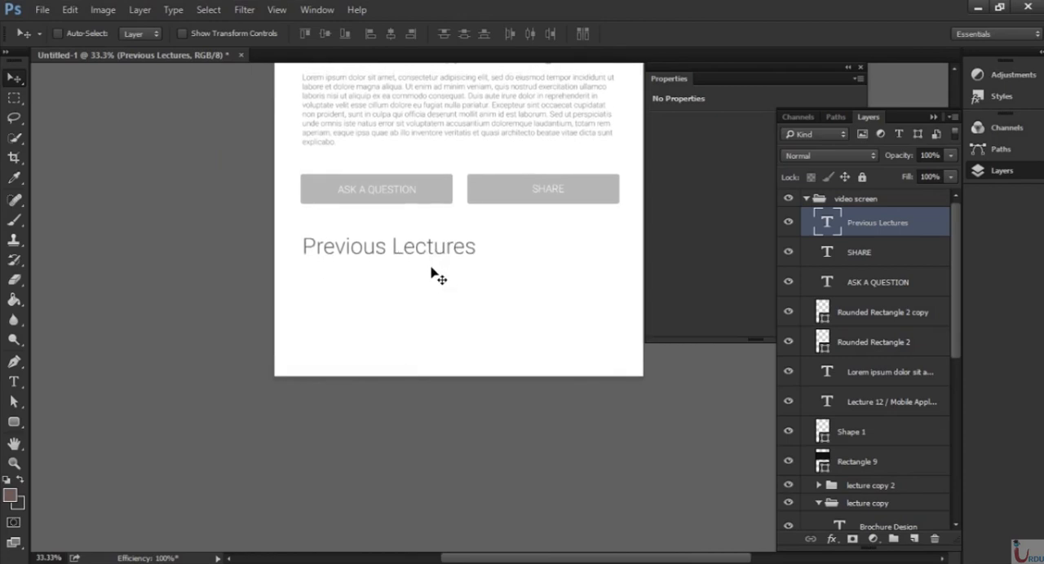
key("shift+Up")
key("shift+Up")
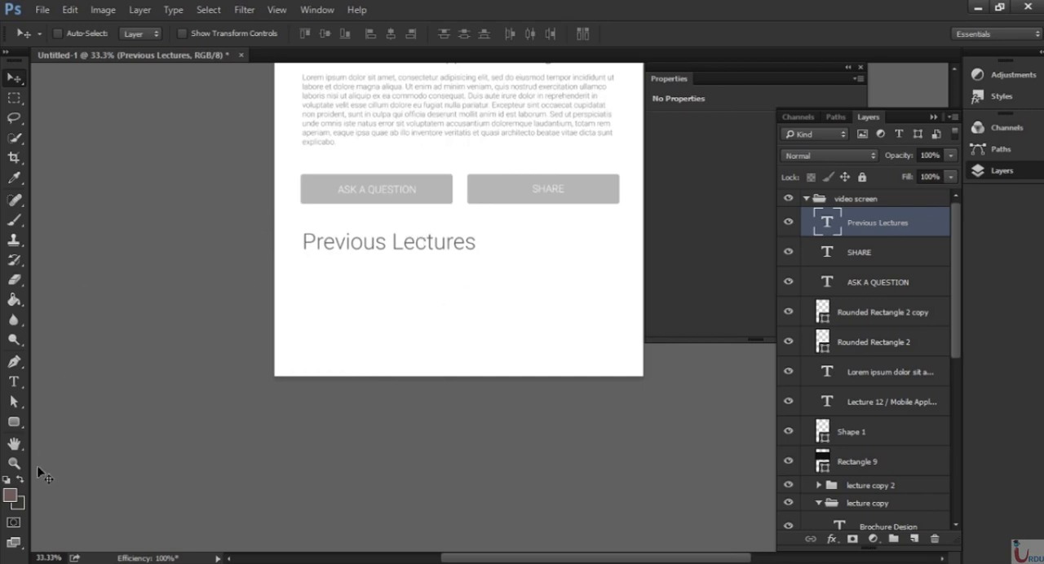
Draw a 414 × 414 px square below the "Previous Lectures" heading with a light green fill and no stroke.
left_click(14, 422)
left_click_drag(337, 294, 452, 361)
left_click(662, 172)
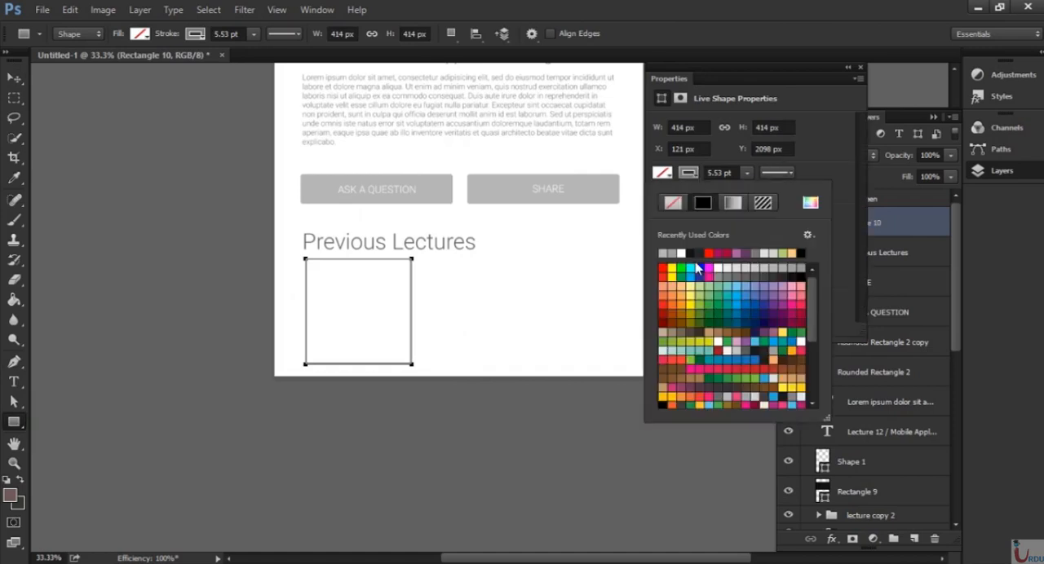
left_click(716, 288)
left_click(672, 202)
left_click(662, 173)
left_click(699, 291)
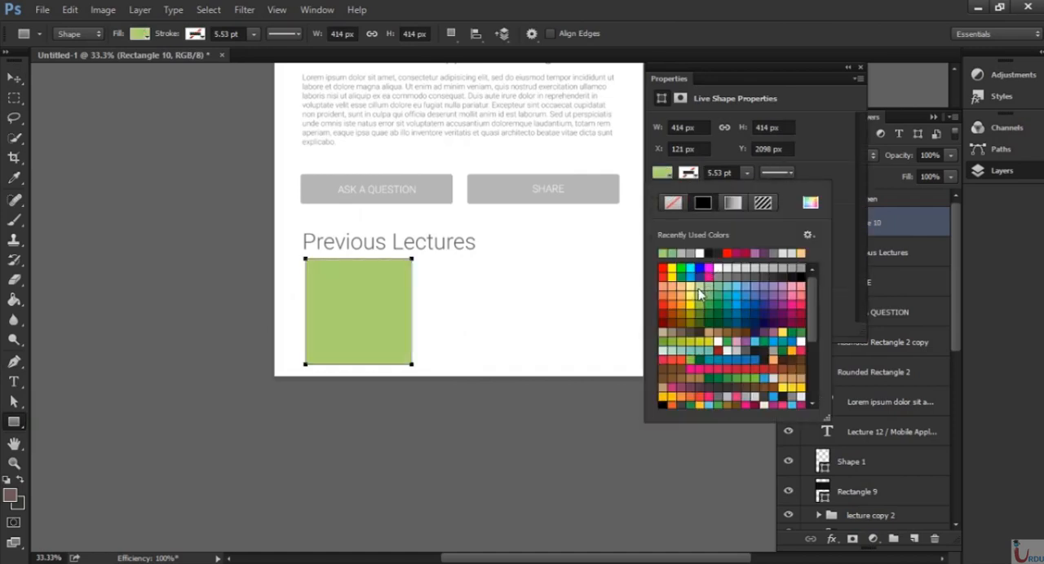
left_click(860, 68)
Duplicate the green square to the right, level with the original and below the SHARE button.
key("v")
left_click_drag(362, 330, 552, 306)
key("ctrl+minus")
Move the "Previous Lectures" heading up, away from the green squares.
left_click(874, 292)
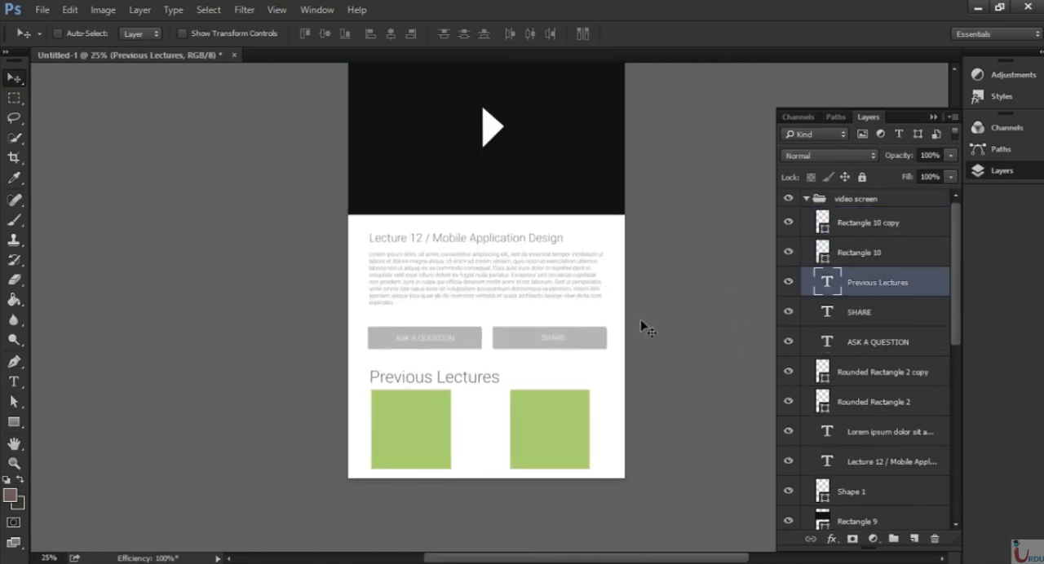
key("shift+Up")
key("shift+Up")
key("shift+Up")
key("shift+Up")
key("shift+Up")
key("shift+Up")
Select both grey buttons with their labels and move them up towards the description paragraph.
left_click(876, 264)
left_click(901, 318)
left_click(893, 411, "shift")
key("shift+Up")
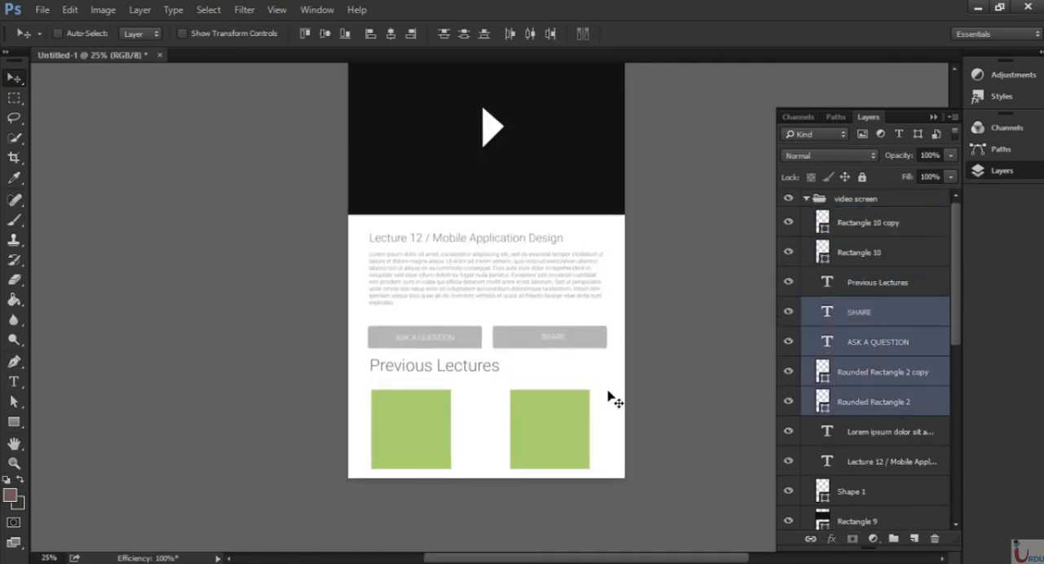
key("shift+Up")
key("shift+Up")
key("shift+Up")
key("shift+Up")
key("shift+Up")
Nudge the "Previous Lectures" heading further up beneath the repositioned buttons.
left_click(825, 283)
key("shift+Up")
key("shift+Up")
key("shift+Up")
key("shift+Up")
Enlarge the left green square to about 140% width and 122% height beneath the "Previous Lectures" heading.
left_click(876, 255)
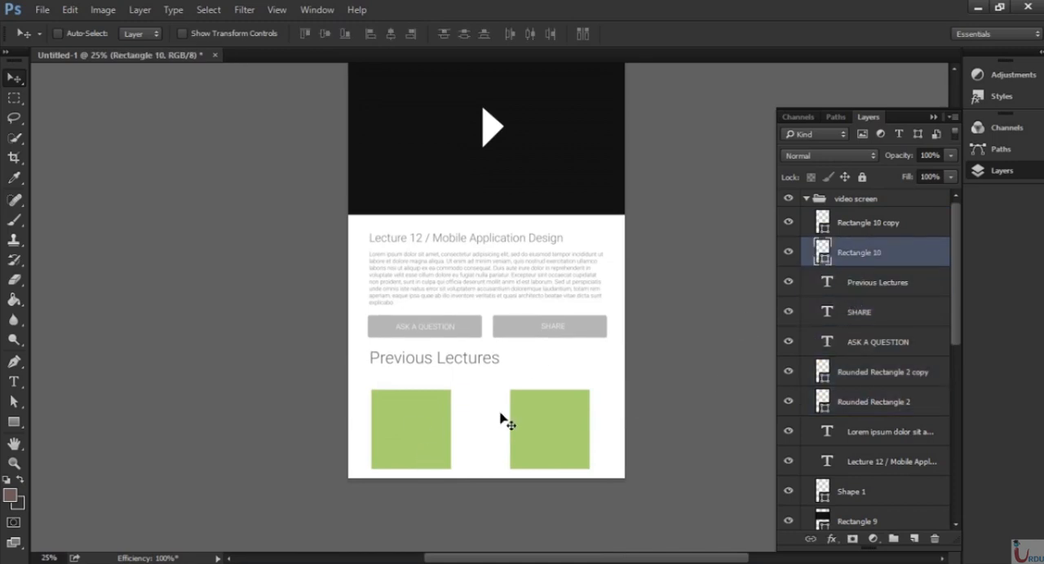
left_click_drag(455, 439, 482, 470)
key("ctrl+t")
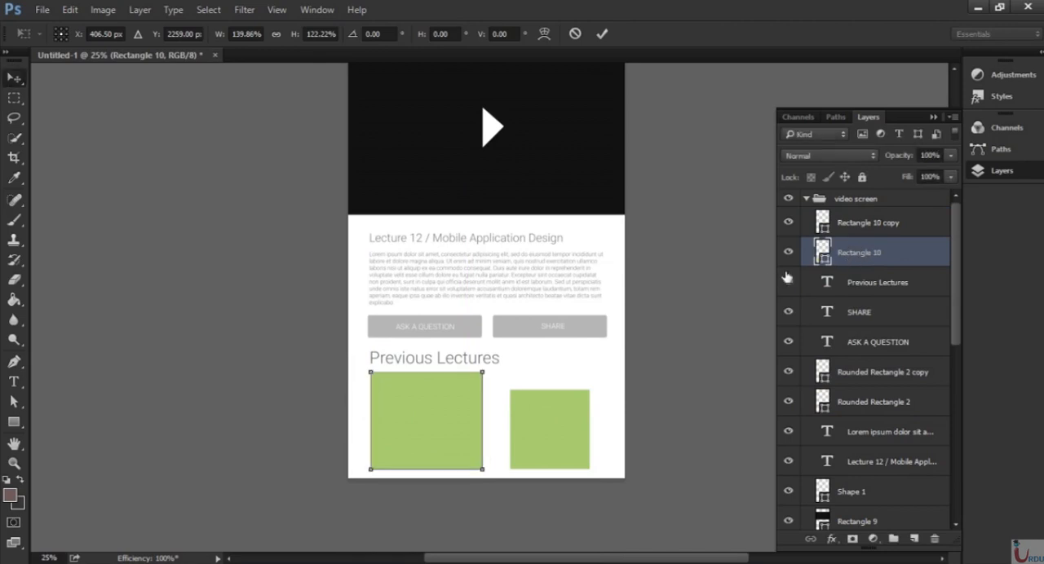
key("Return")
Replace the smaller right green square with a duplicate of the enlarged left rectangle, placed level beside it.
left_click(823, 225)
key("Delete")
left_click_drag(912, 224, 914, 539)
left_click_drag(442, 427, 569, 426)
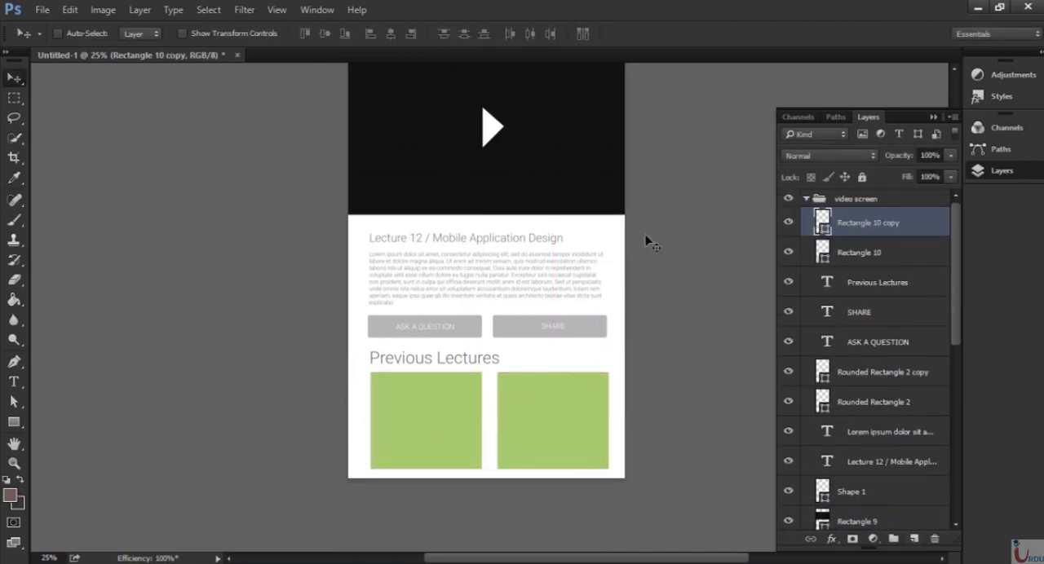
Add the text "Lec 11" on the left green rectangle.
left_click(543, 401, "ctrl")
scroll(367, 354, "down", 3)
key("t")
left_click(270, 342)
type("Lec")
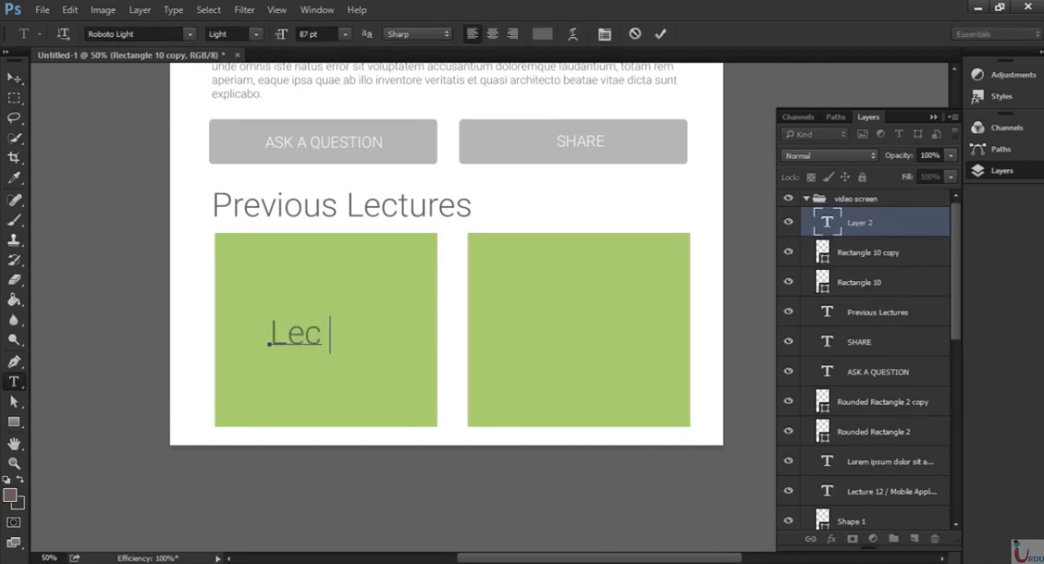
type(" 11")
key("ctrl+Return")
Colour the "Lec 11" text white and move it to the lower left of its green rectangle.
left_click(543, 33)
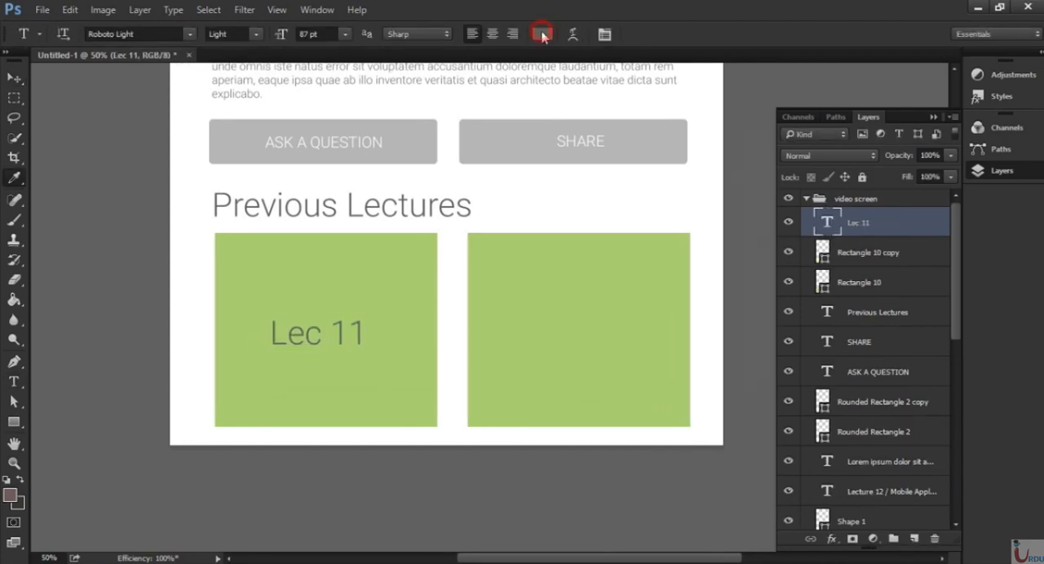
left_click(487, 162)
left_click(839, 154)
left_click(17, 84)
left_click_drag(356, 338, 325, 377)
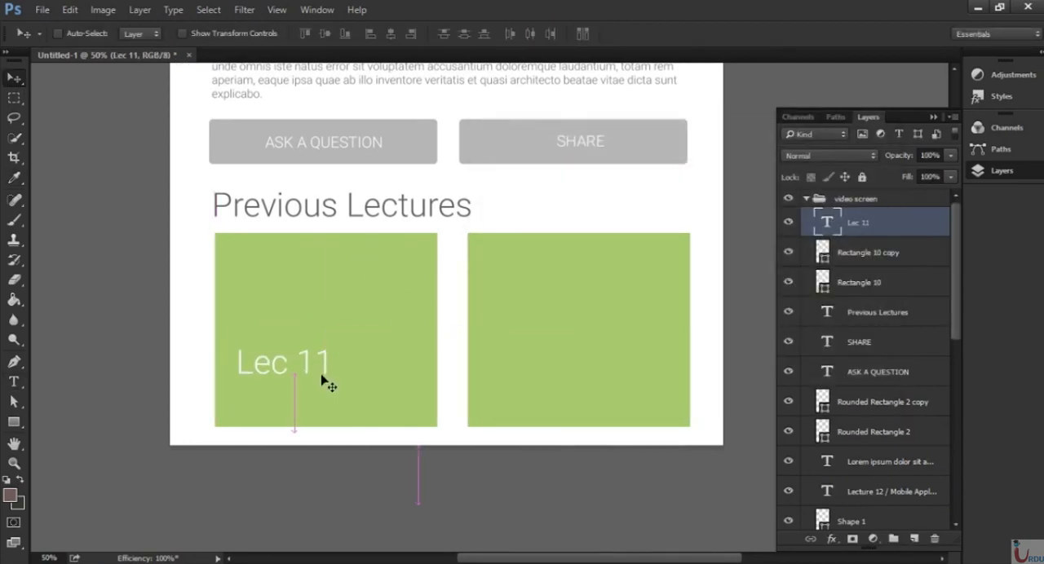
Add a separate "Brochure Design" text above the "Lec 11" label.
key("t")
left_click(282, 318)
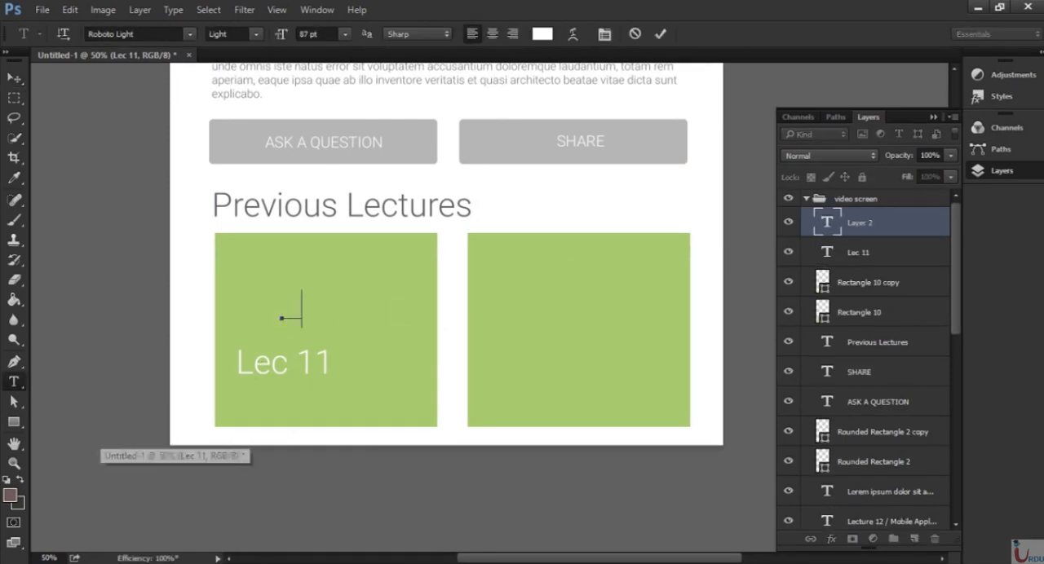
type("Brochure Design")
key("ctrl+Return")
Scale the "Brochure Design" text down and place it directly beneath "Lec 11", aligned with its left edge.
key("ctrl+t")
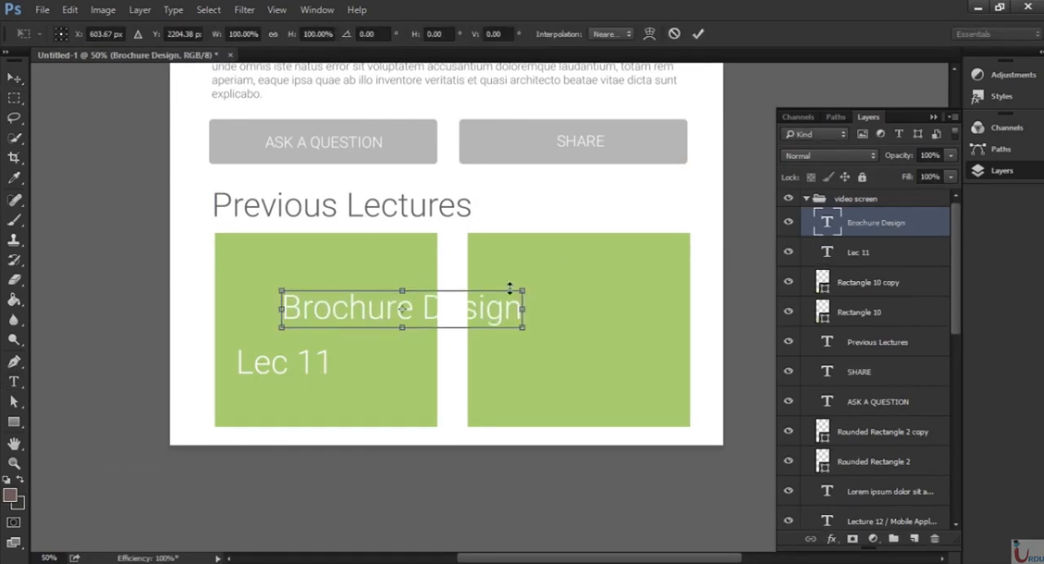
left_click_drag(512, 284, 386, 311)
key("Return")
key("v")
left_click_drag(345, 350, 298, 417)
Duplicate the "Lec 11" and "Brochure Design" labels onto the right green rectangle.
left_click(881, 261, "shift")
key("ctrl+j")
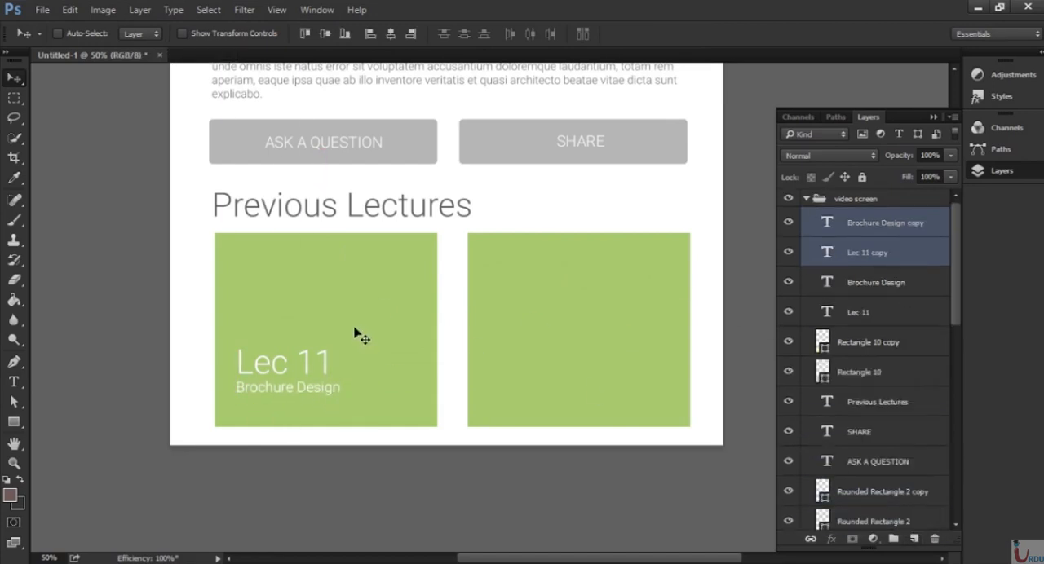
left_click_drag(297, 364, 445, 391)
Change the copied labels on the right green rectangle to "Lec 10" and "Card Design".
key("t")
left_click(586, 365)
key("BackSpace")
type("0")
key("ctrl+Return")
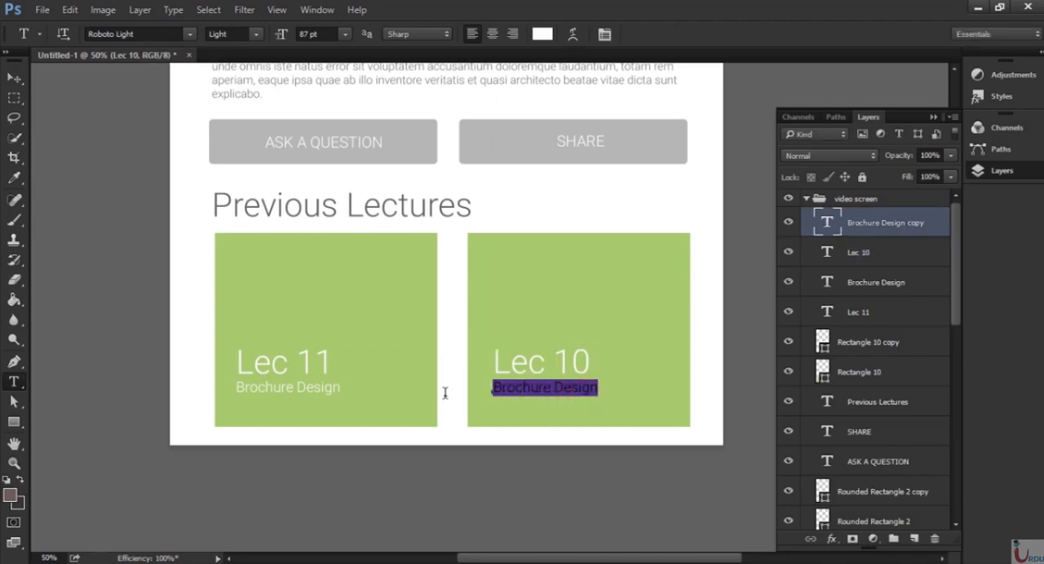
key("BackSpace")
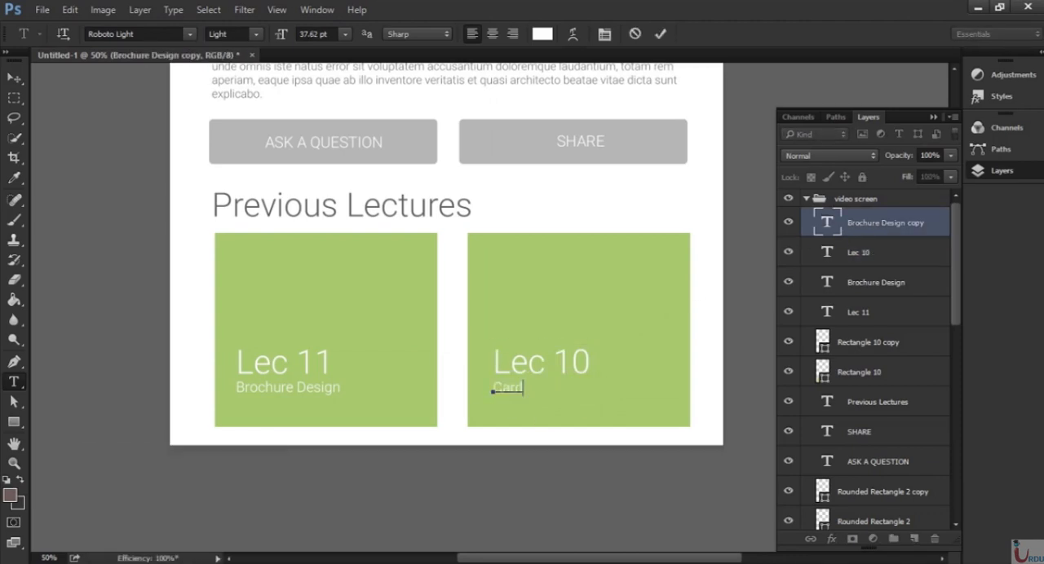
type("Card Design")
key("ctrl+Return")
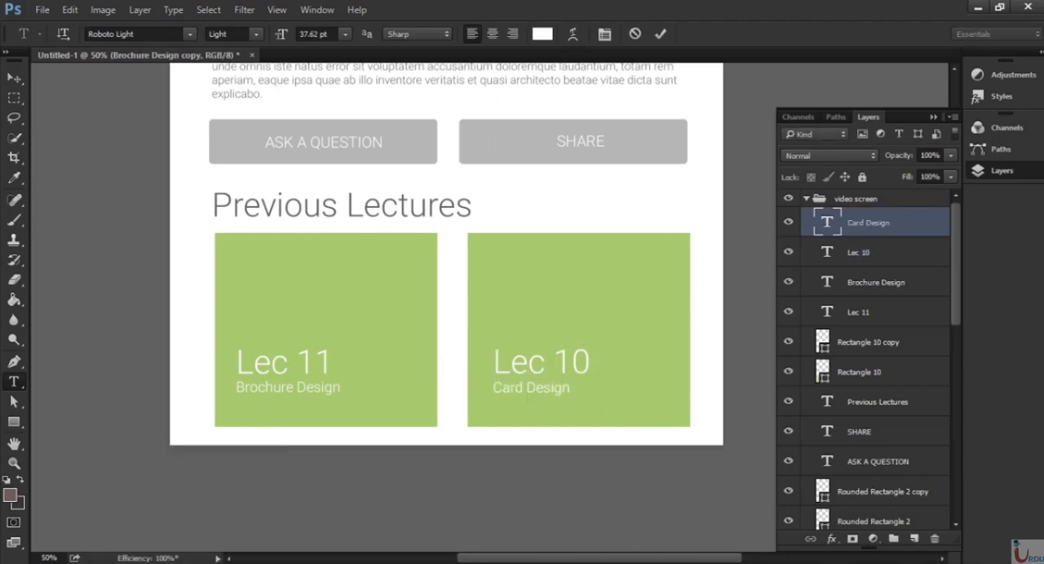
Duplicate the "video screen" group and rename the copy "Sidebar".
key("ctrl+minus")
key("ctrl+minus")
key("ctrl+minus")
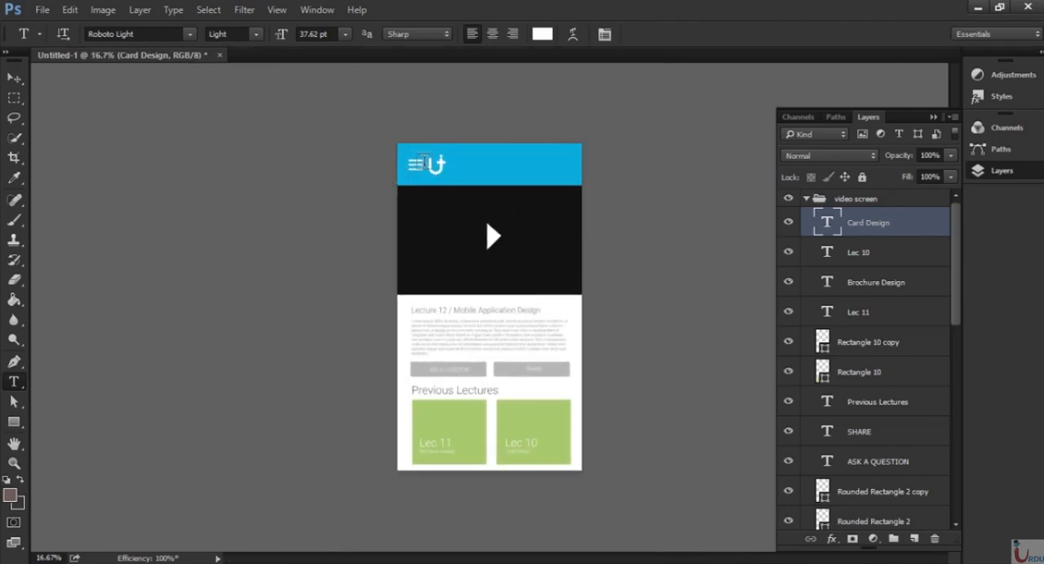
key("ctrl+plus")
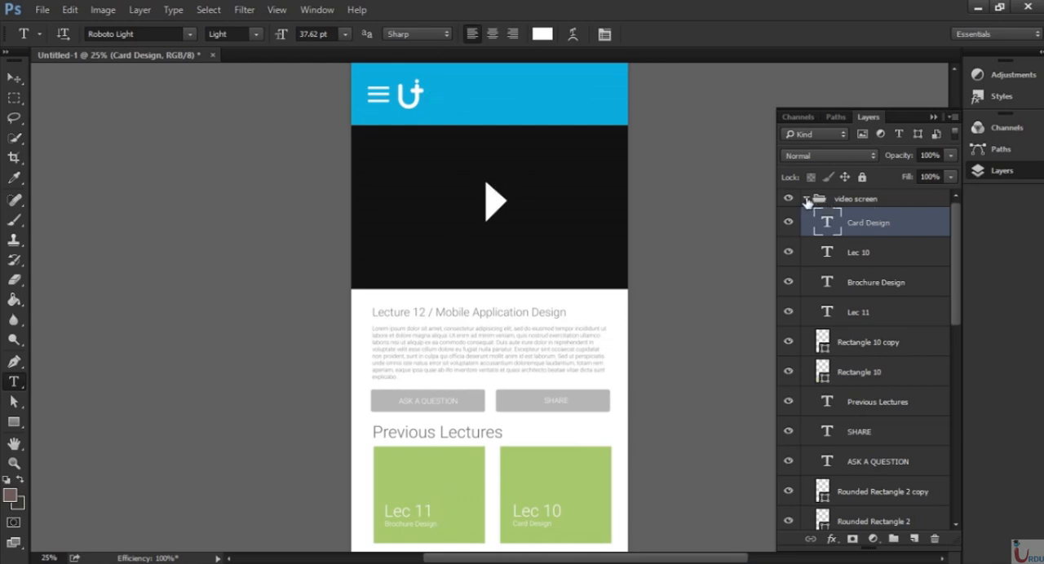
left_click(807, 200)
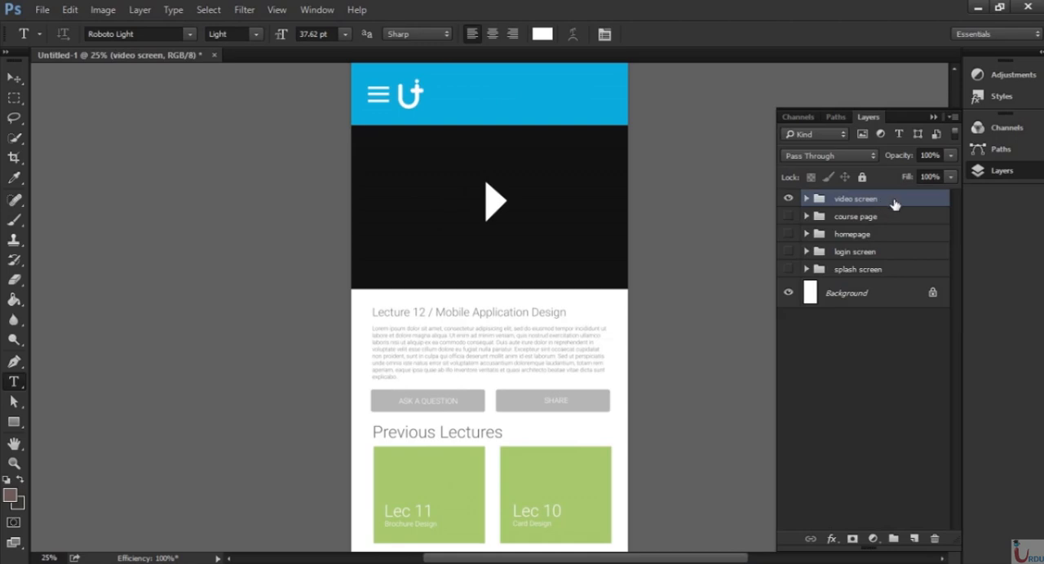
left_click_drag(896, 204, 914, 539)
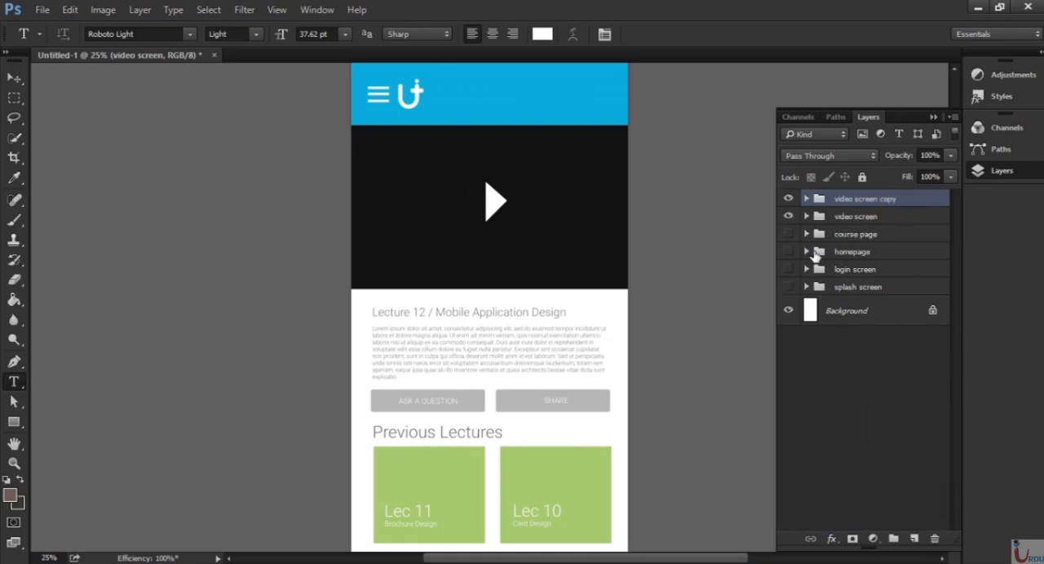
double_click(857, 199)
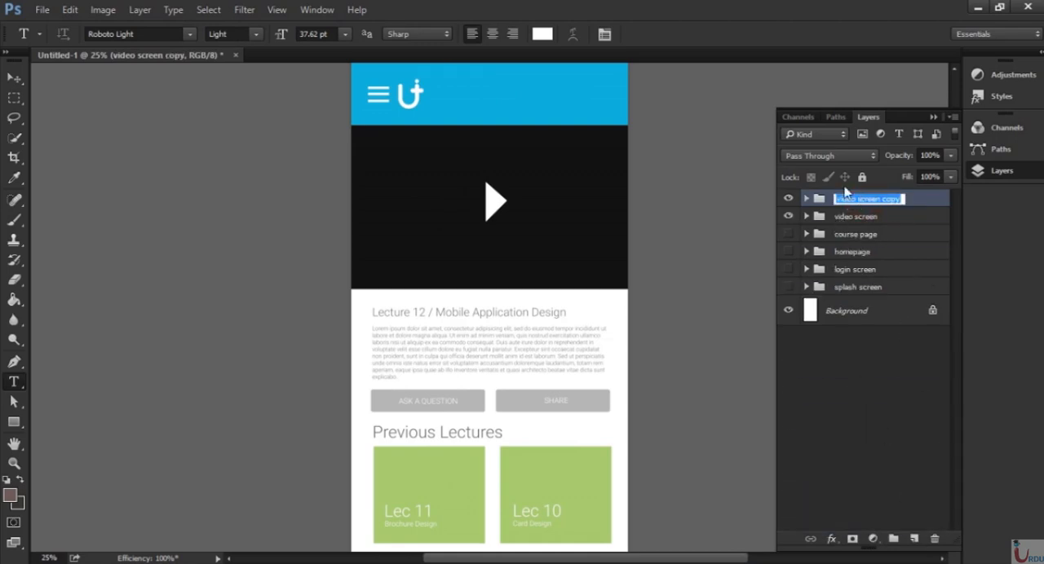
type("Sidebar")
key("Return")
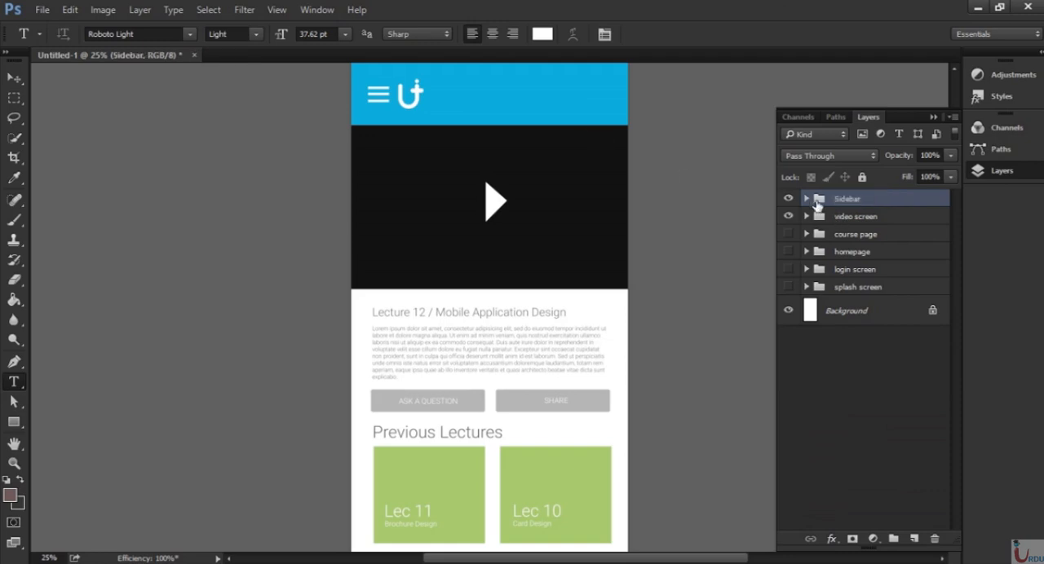
left_click(806, 200)
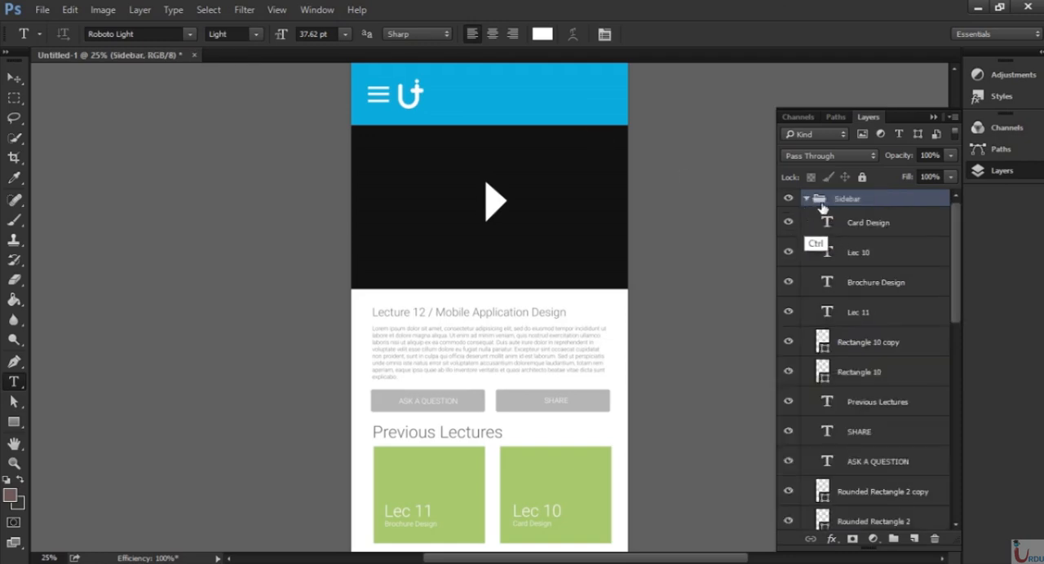
key("ctrl+minus")
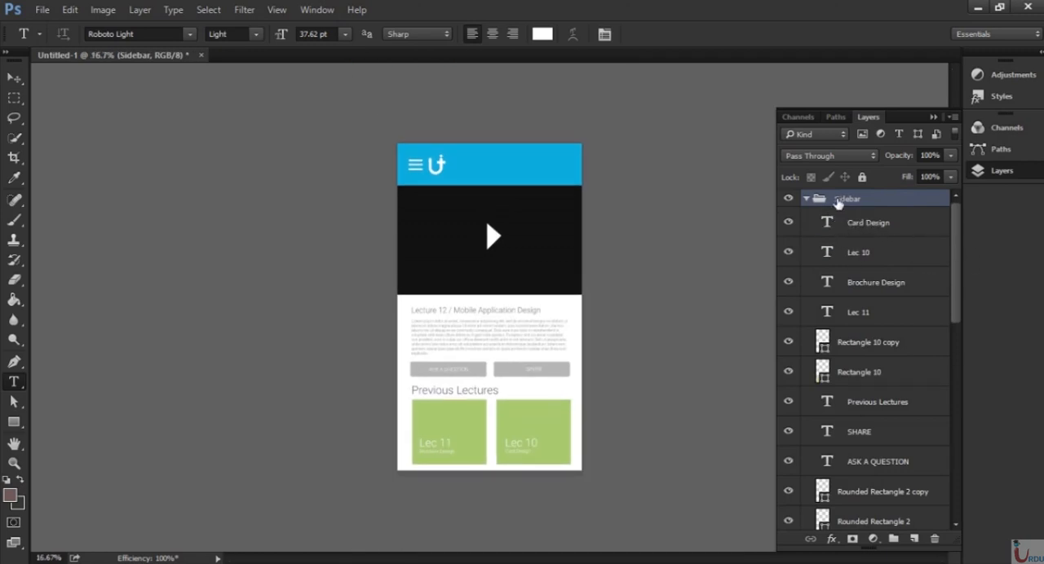
left_click(806, 199)
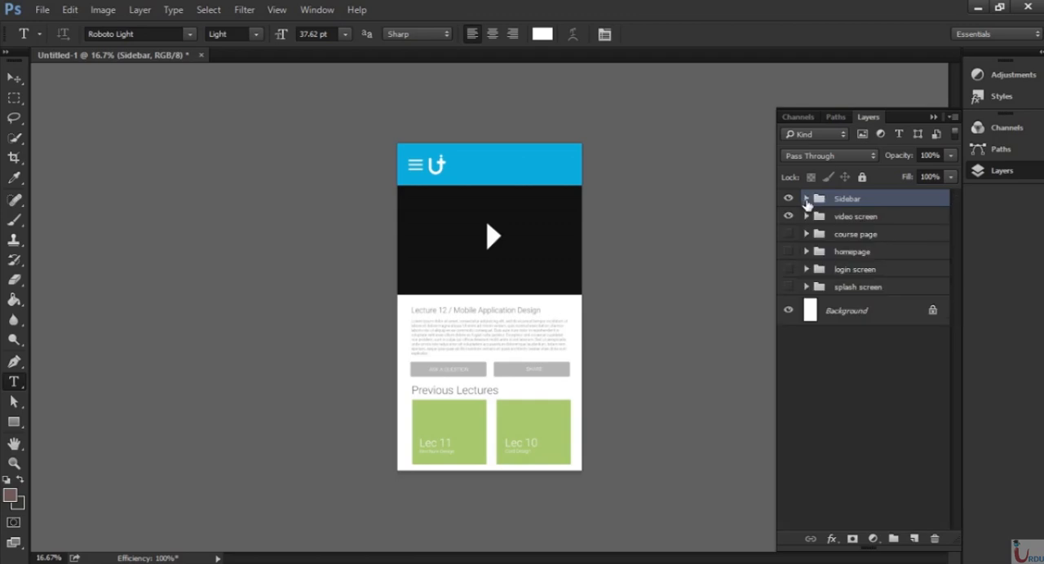
key("ctrl+plus")
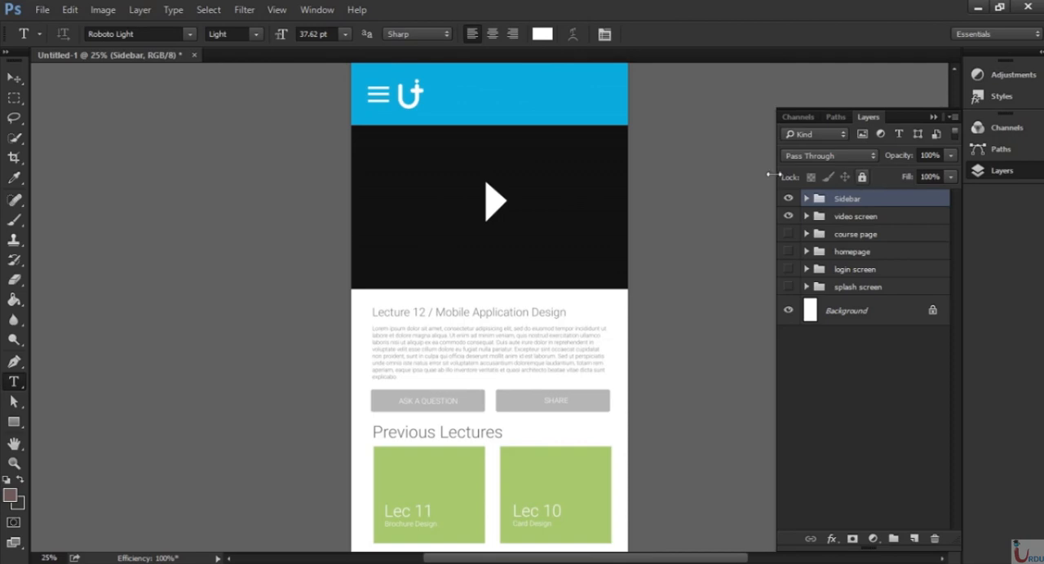
key("ctrl+plus")
key("ctrl+minus")
key("ctrl+minus")
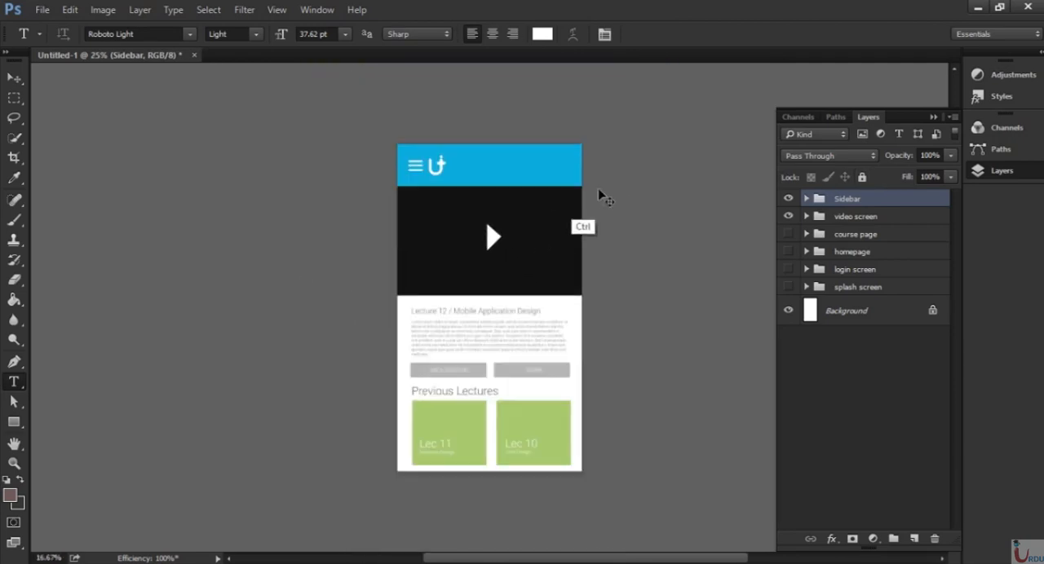
Draw a rectangle about 1047 × 3087 px over the left part of the screen, above the "Card Design" layer in the Sidebar group.
left_click(807, 199)
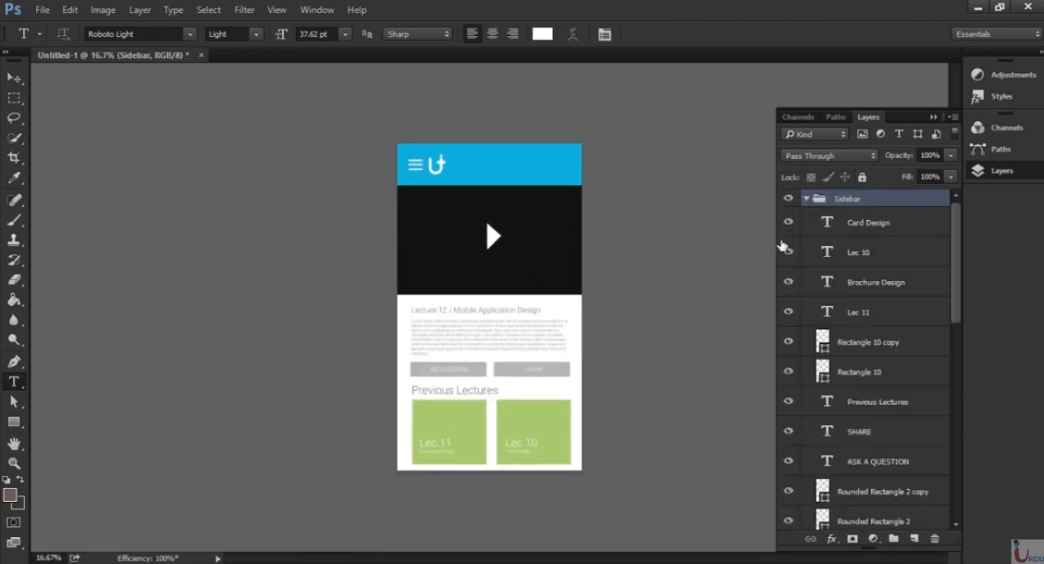
left_click(856, 222)
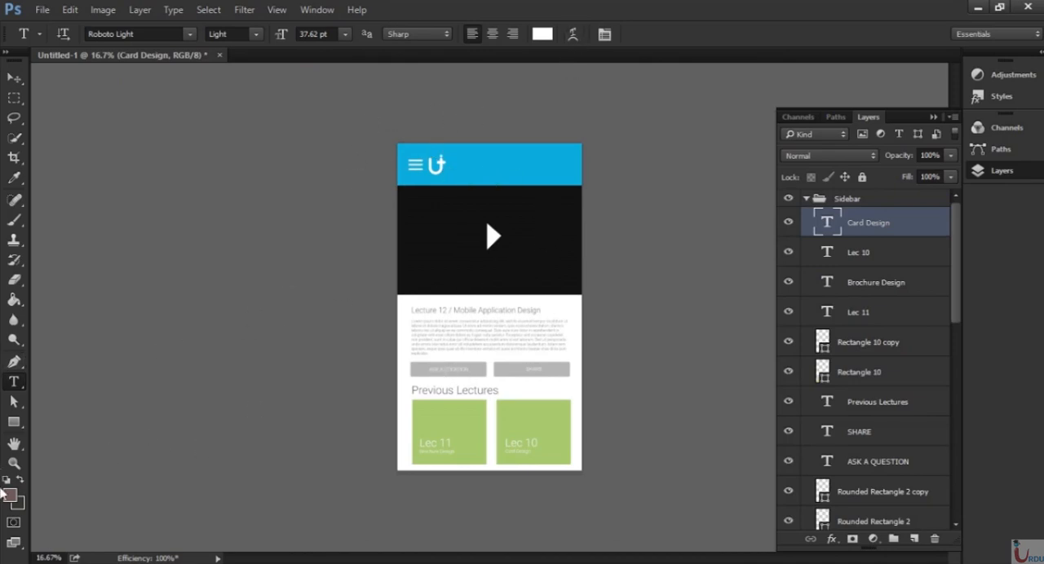
left_click(16, 430)
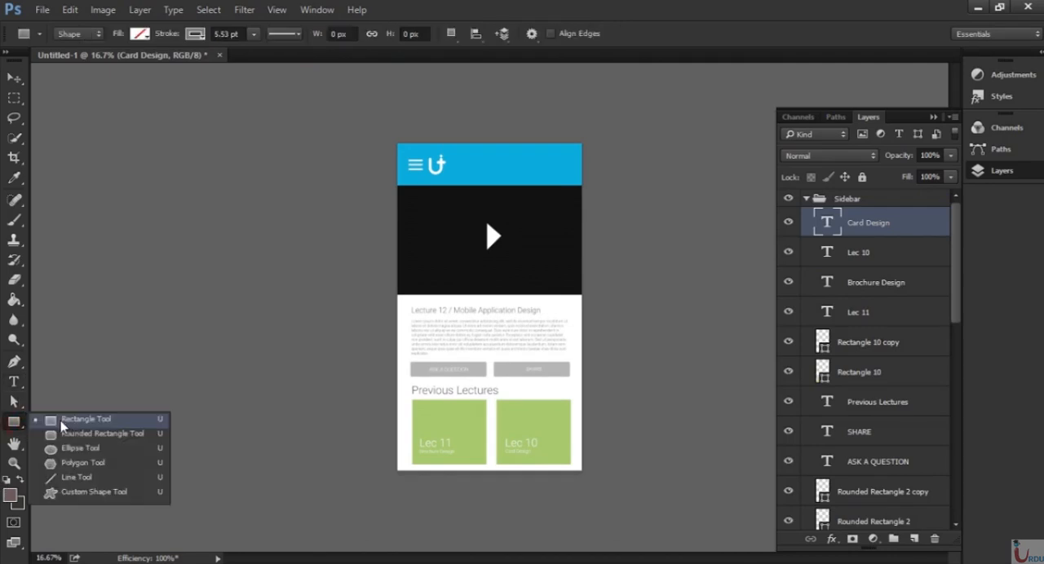
left_click(66, 427)
left_click_drag(389, 114, 520, 507)
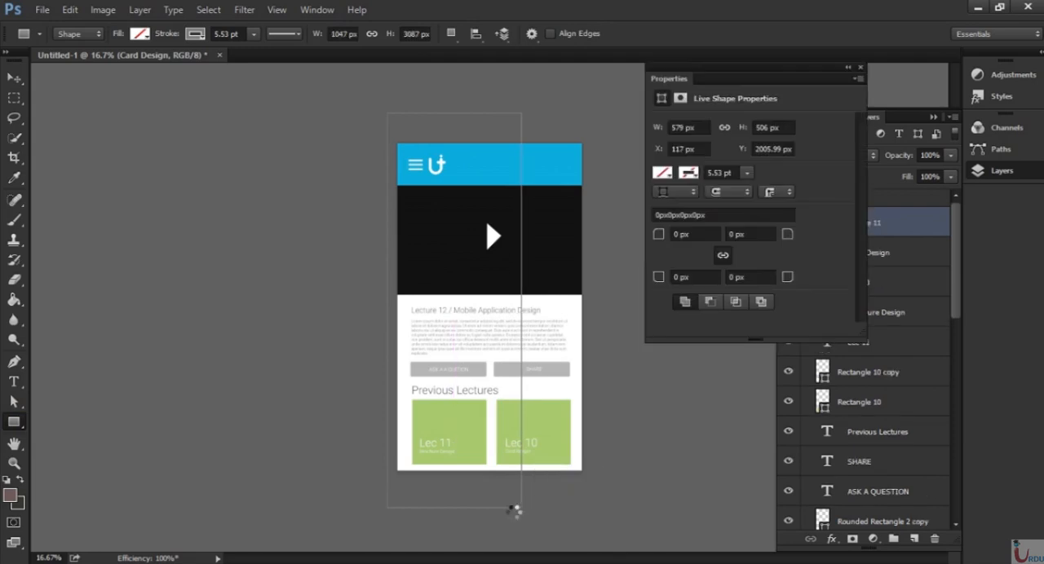
Fill the new sidebar rectangle with the solid blue 1bbadc and close its shape properties.
left_click(665, 176)
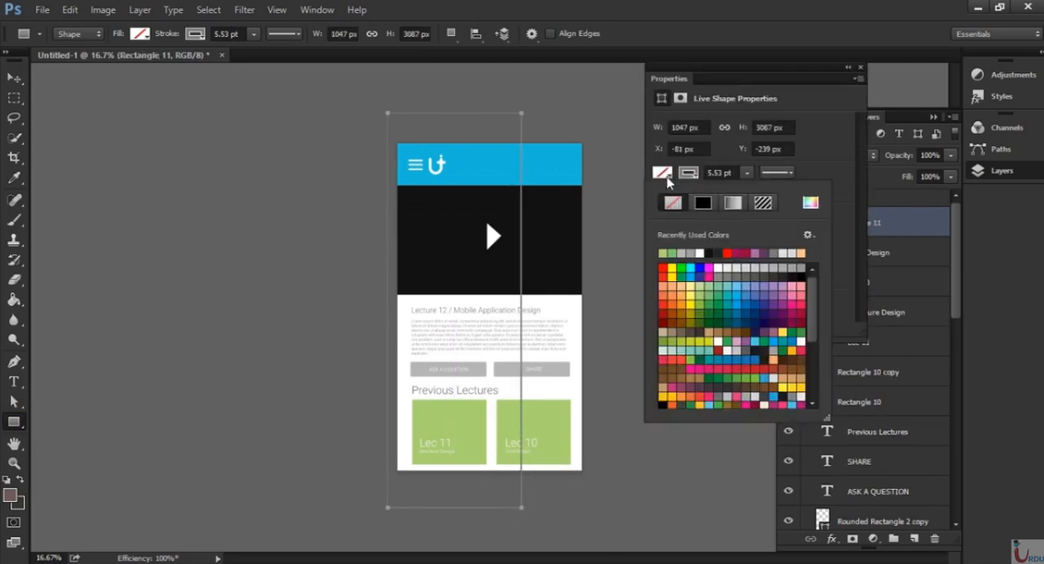
left_click(813, 206)
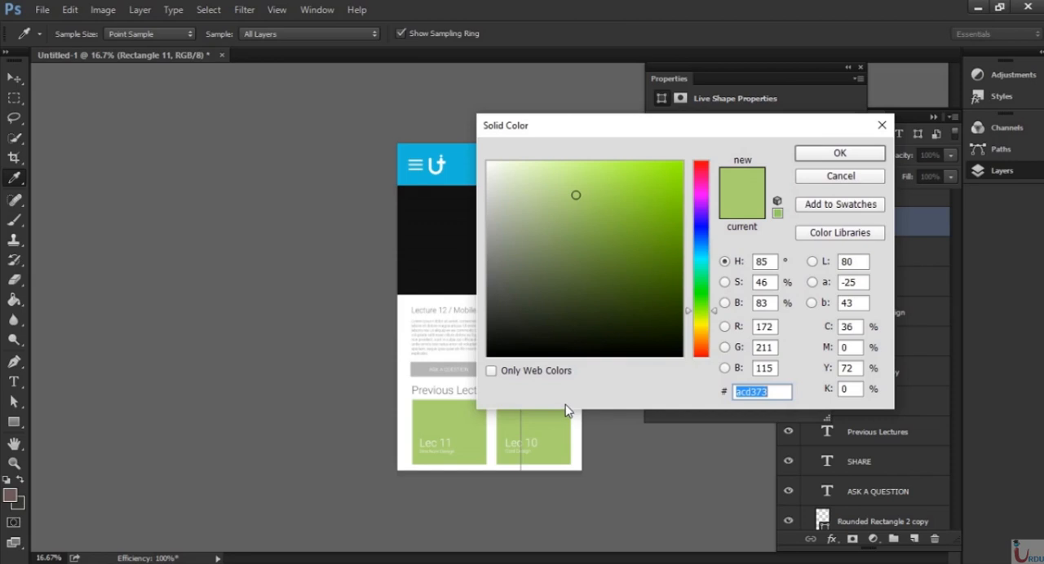
type("1b")
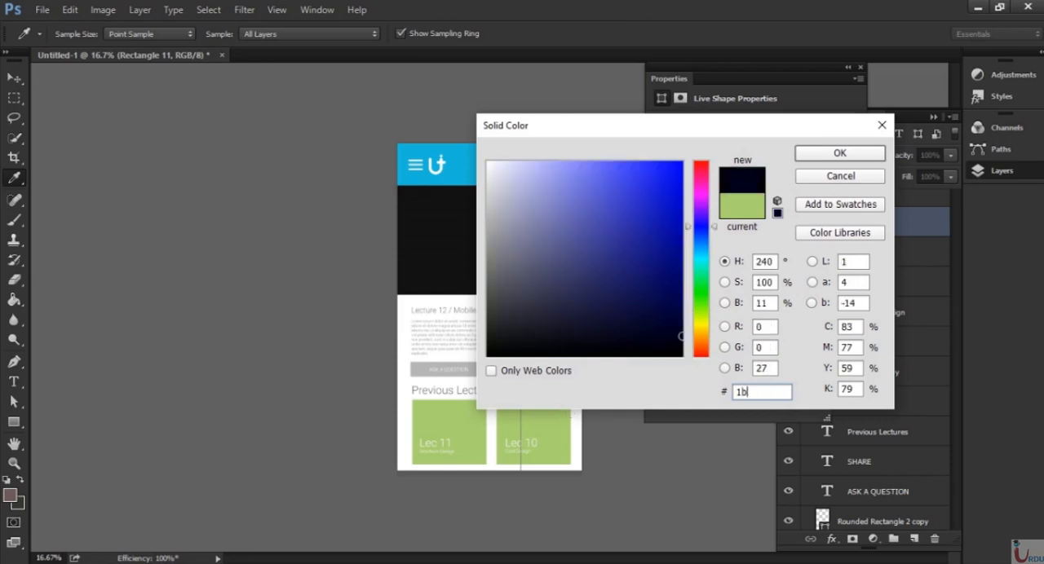
type("bad")
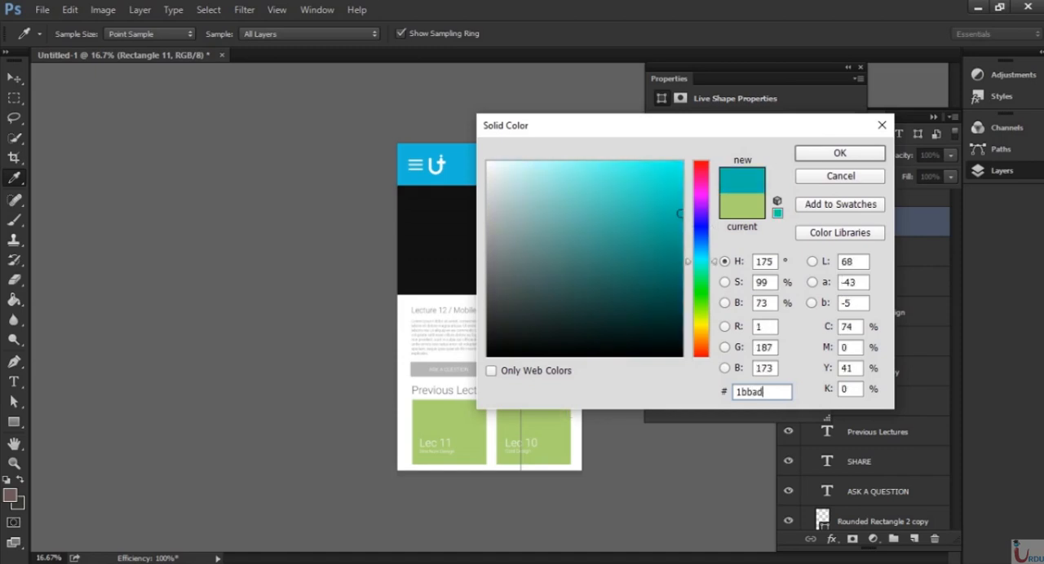
type("c")
left_click(840, 153)
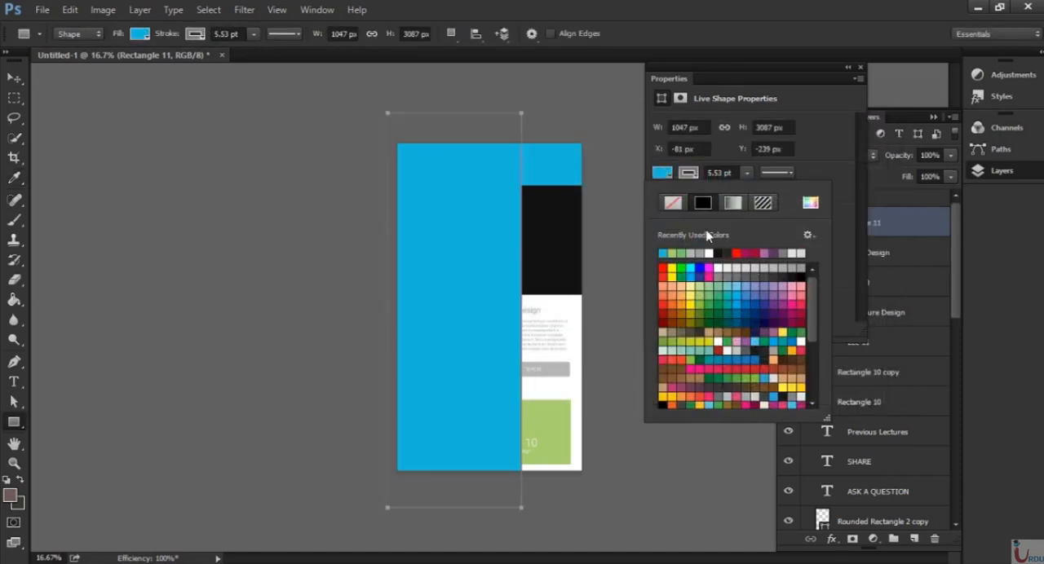
left_click(641, 225)
key("ctrl+plus")
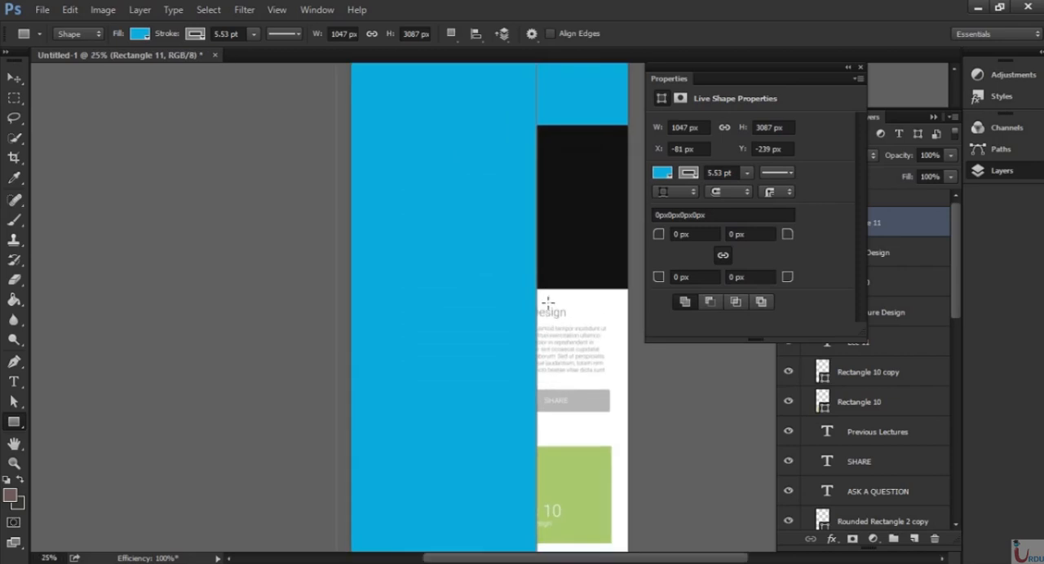
key("ctrl+minus")
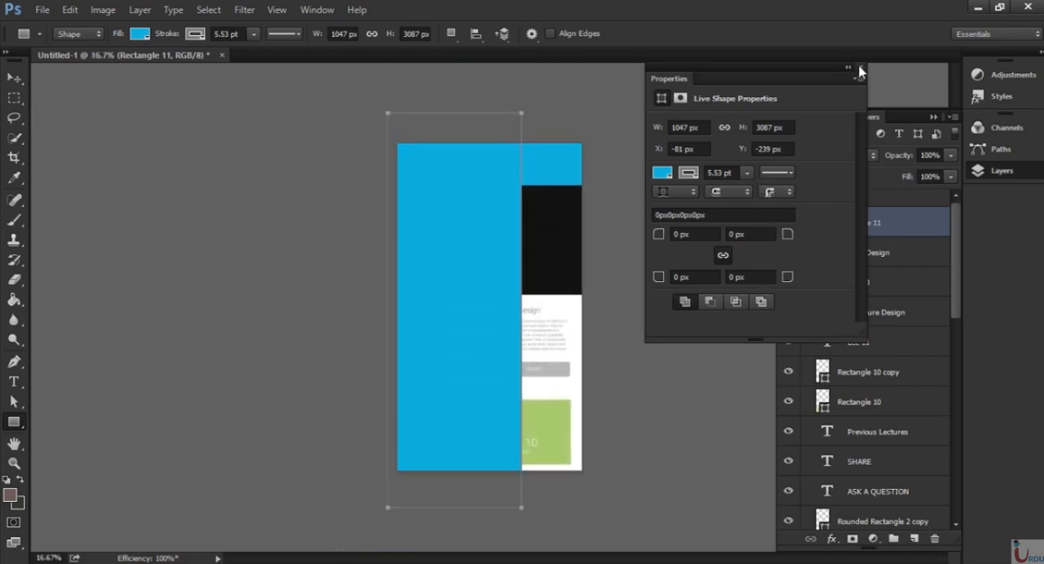
left_click(860, 67)
Remove the stroke from the blue sidebar rectangle by setting it to no colour.
left_click(907, 258)
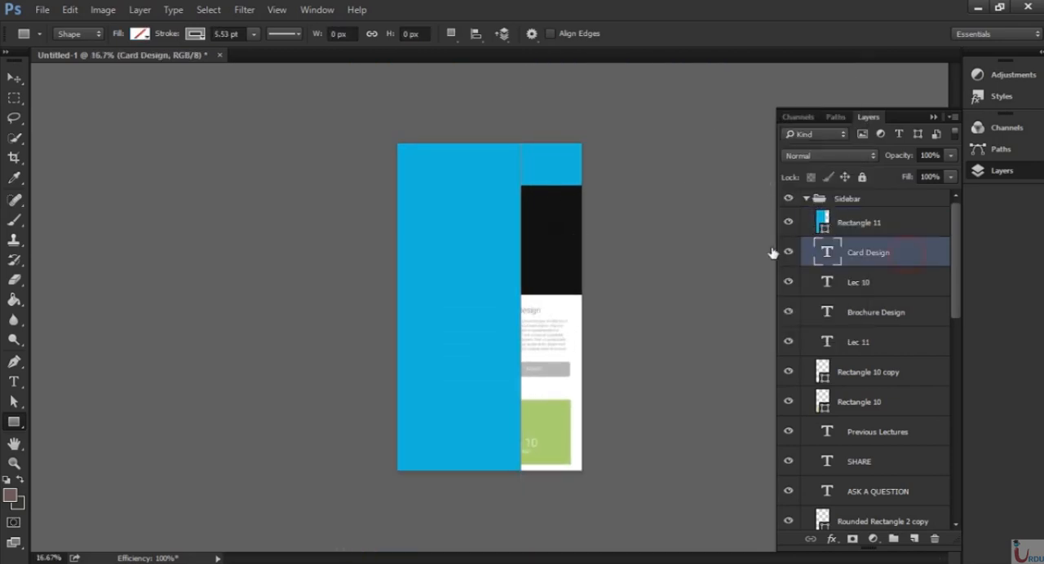
key("ctrl+plus")
key("ctrl+plus")
left_click_drag(609, 85, 557, 323)
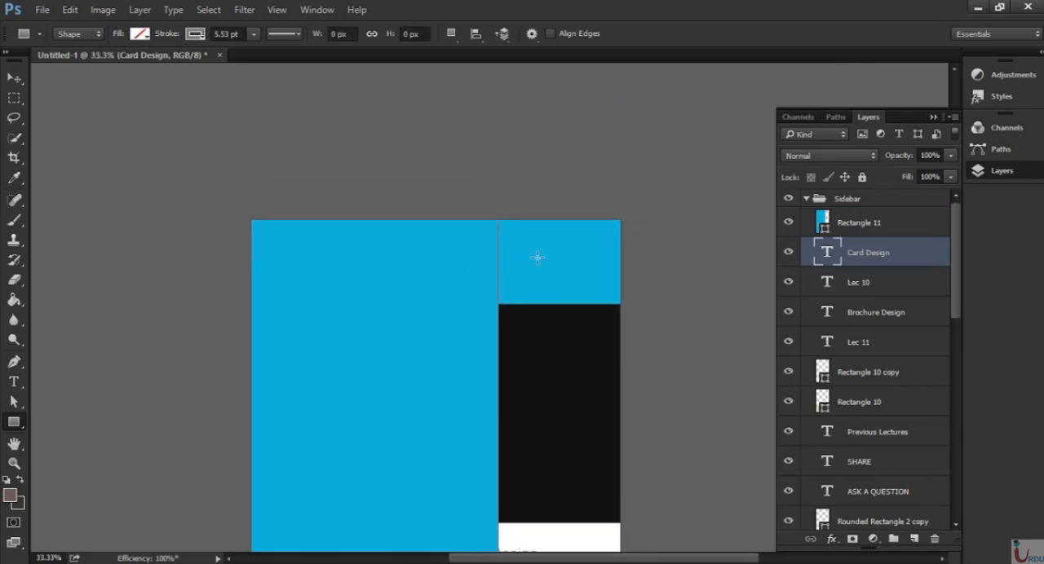
left_click(858, 229)
left_click(203, 38)
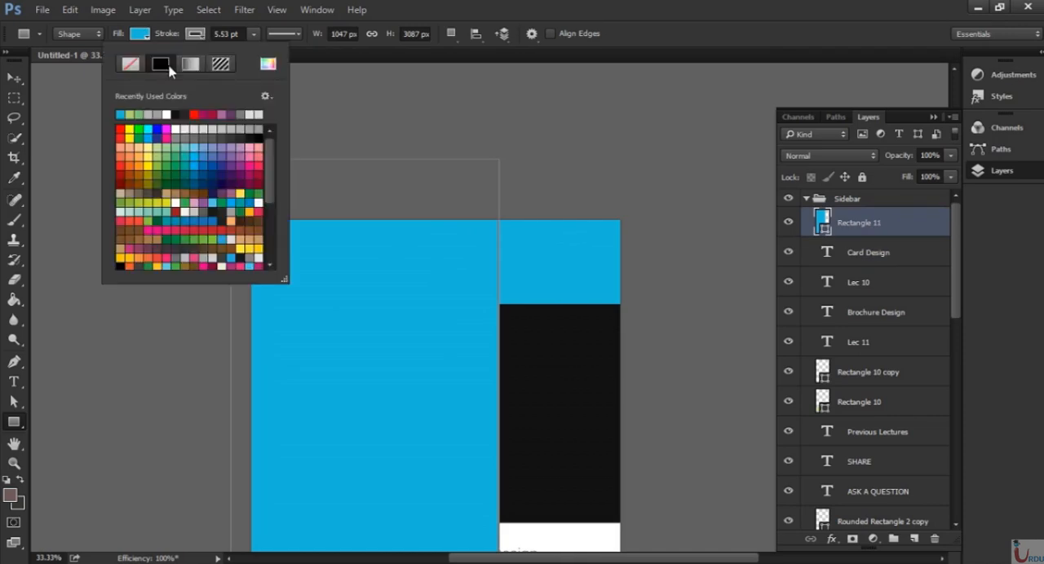
left_click(131, 65)
left_click(925, 230)
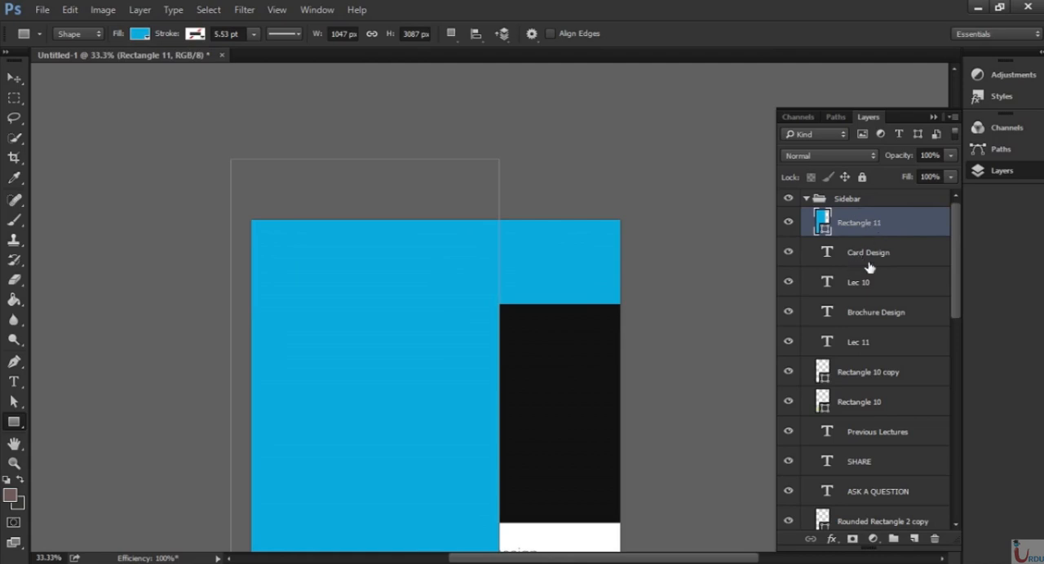
Add a Solid Color fill layer in black 000000 directly above the "Card Design" layer, beneath the sidebar rectangle.
left_click(910, 259)
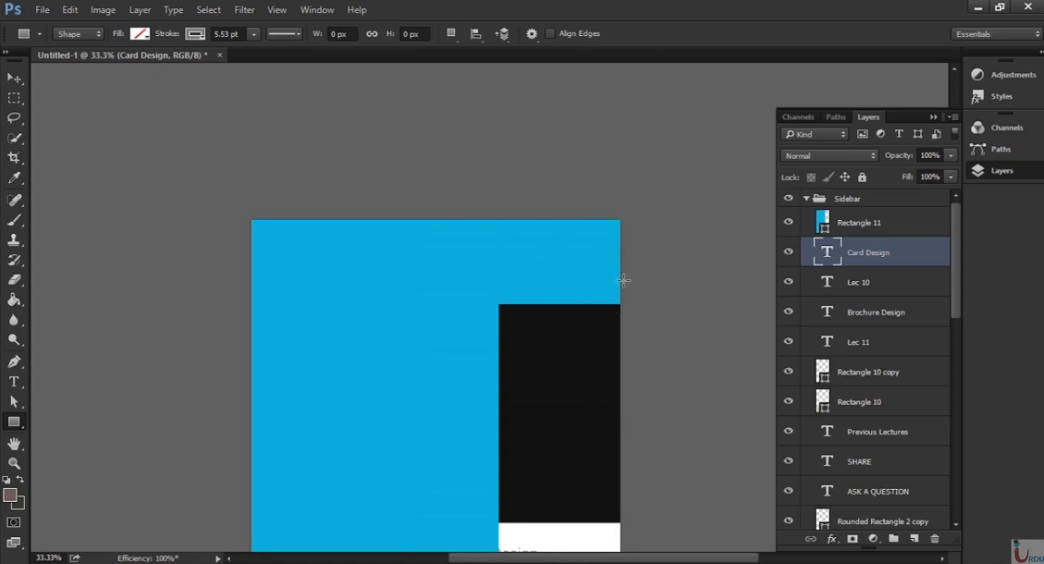
left_click_drag(562, 375, 543, 192)
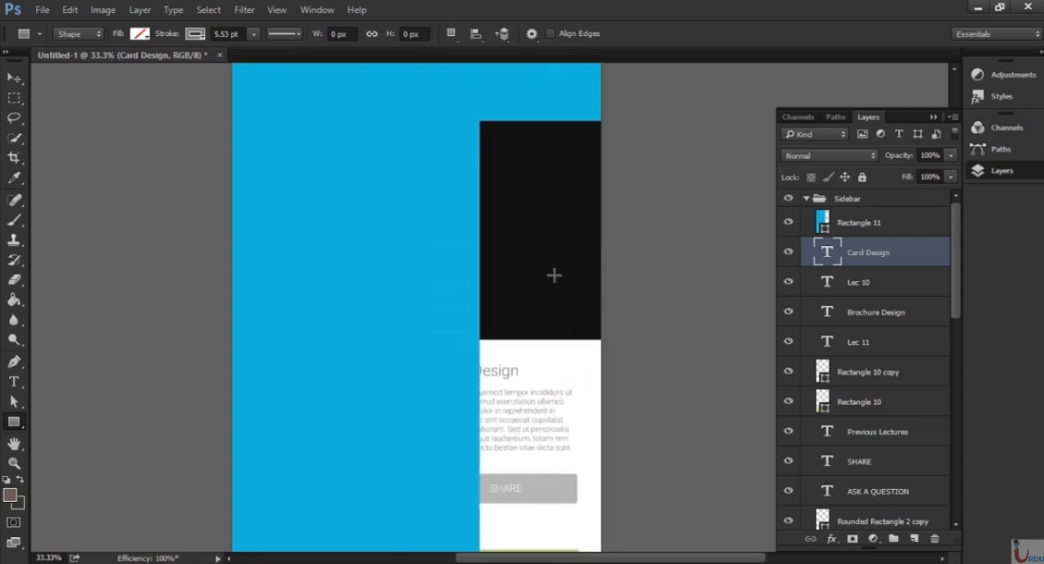
key("ctrl+minus")
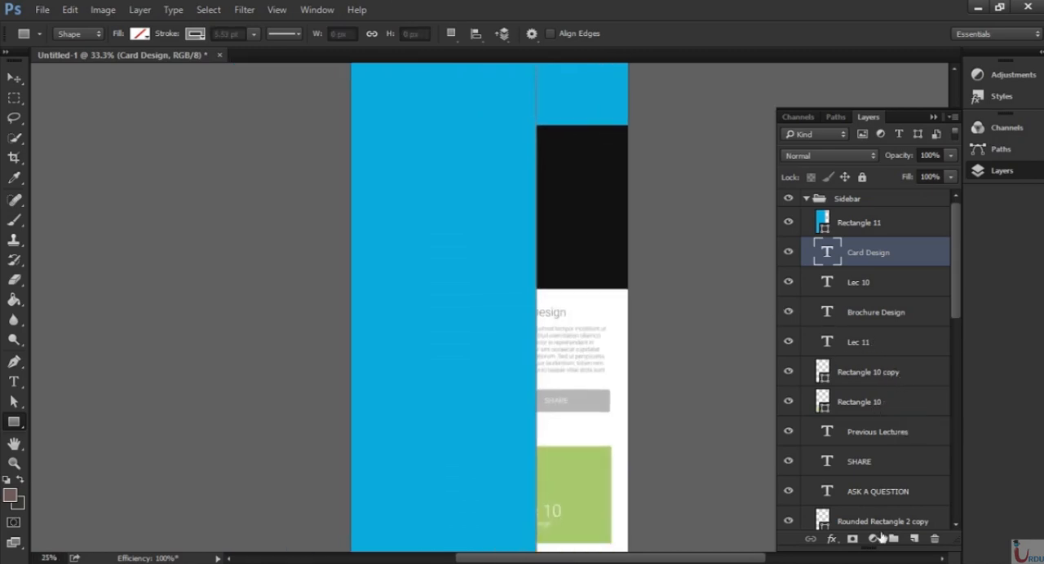
key("ctrl+minus")
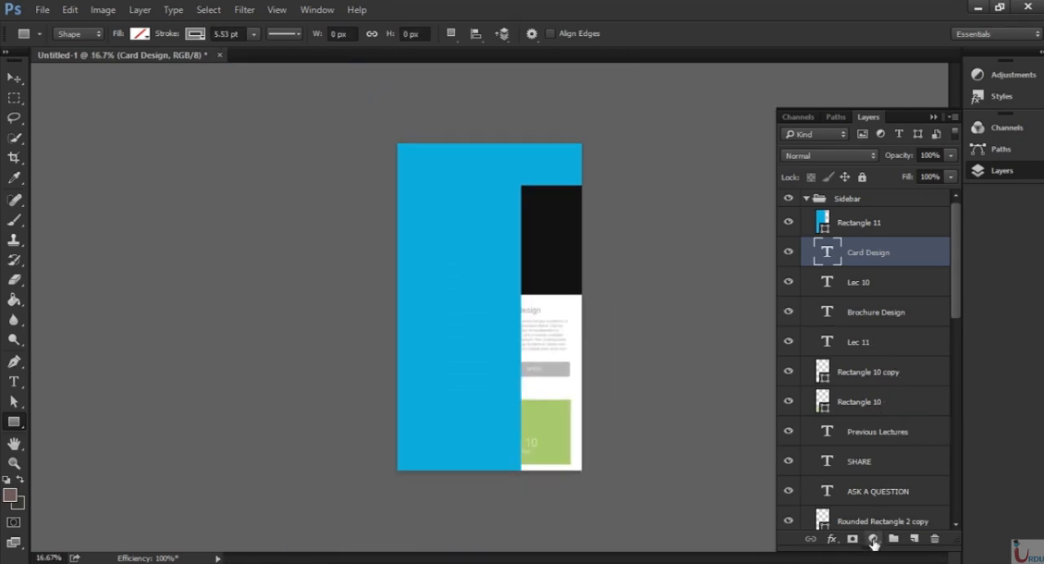
left_click(872, 539)
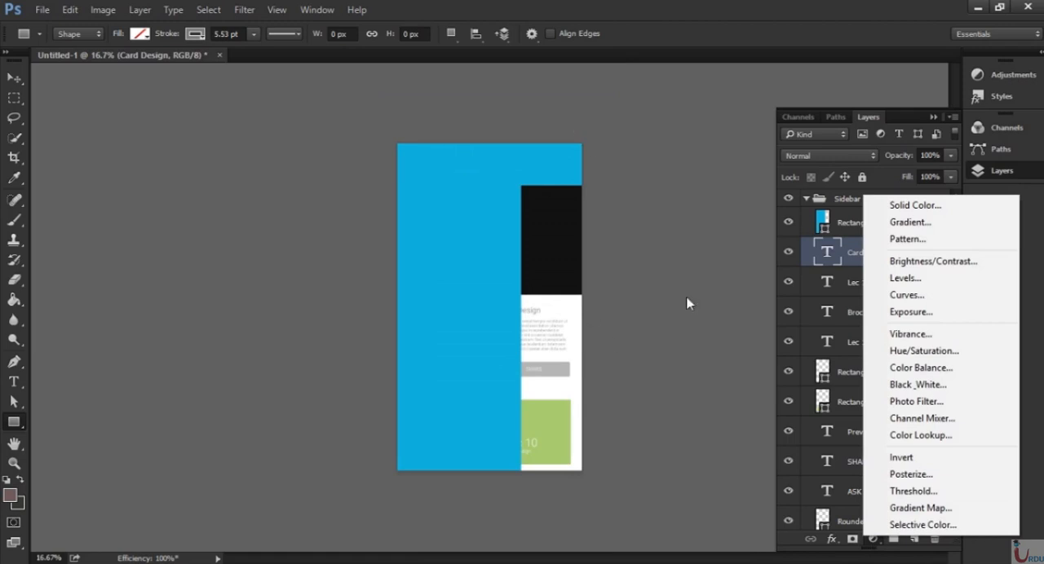
left_click(915, 205)
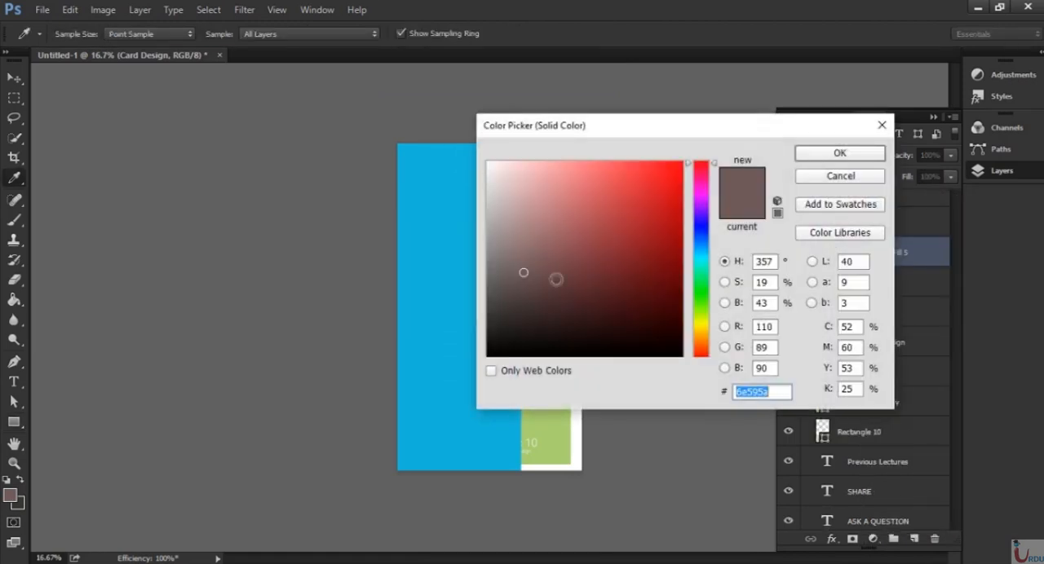
type("000000")
left_click(861, 155)
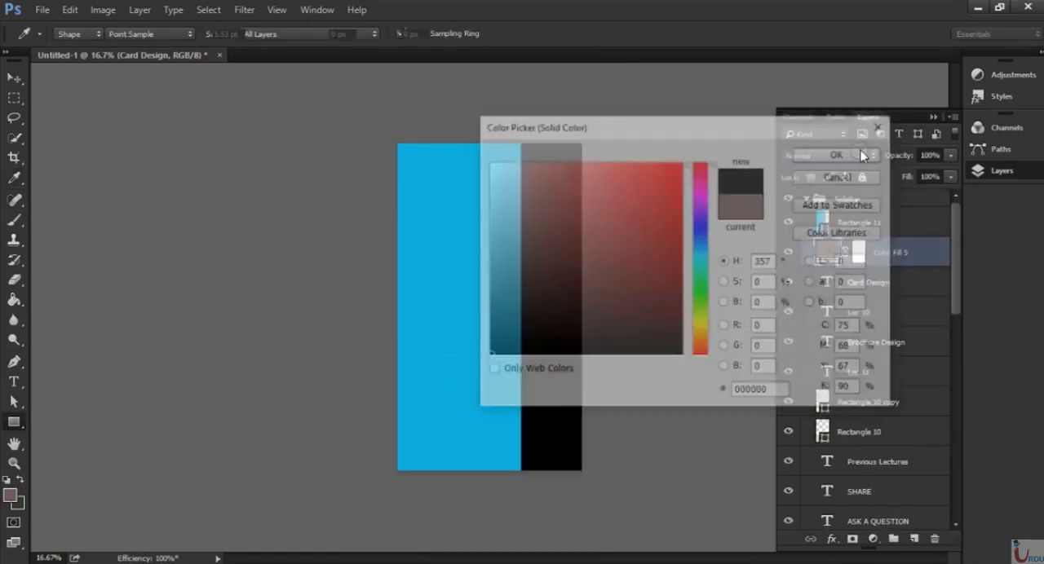
Reduce the black fill layer's opacity to 59% so it dims the screen behind the sidebar.
key("ctrl+plus")
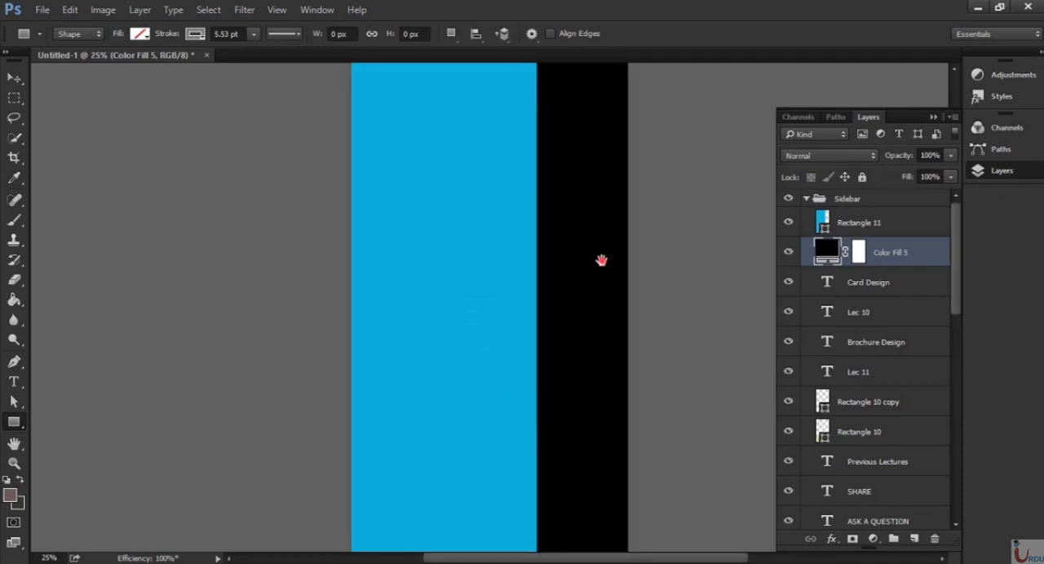
left_click_drag(601, 261, 578, 337)
mouse_move(897, 158)
left_mouse_down()
mouse_move(889, 156)
mouse_move(897, 158)
left_mouse_up()
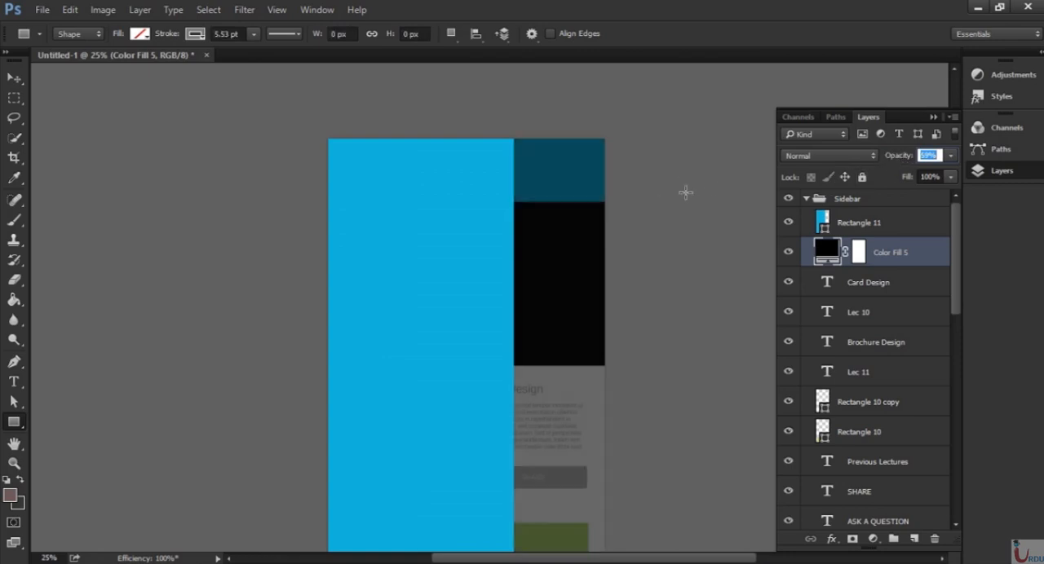
key("ctrl+plus")
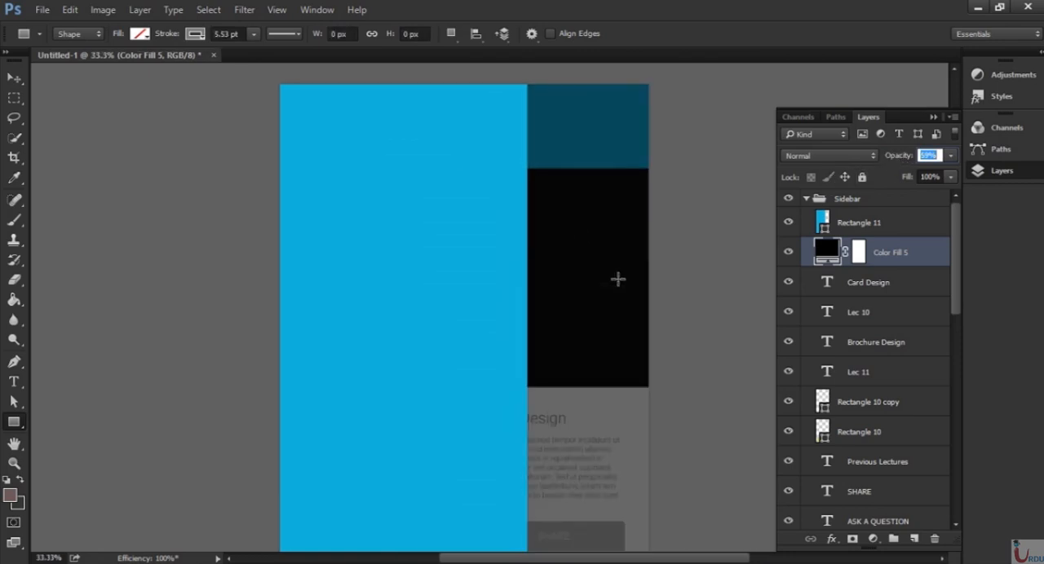
left_click_drag(588, 390, 599, 261)
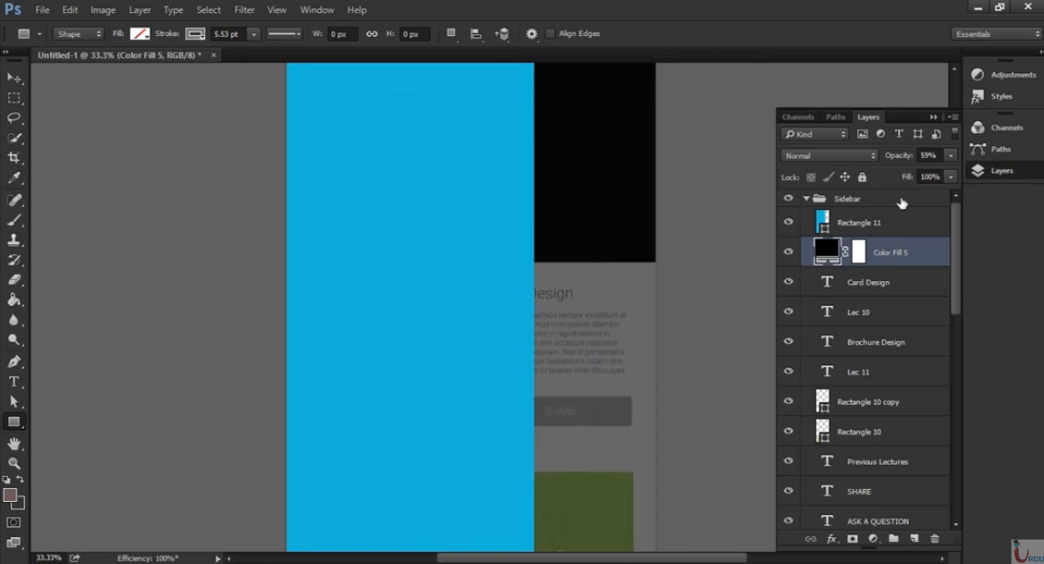
Apply a Drop Shadow to the blue sidebar rectangle with an angle of 180° and 61% opacity, 24 px size.
left_click(906, 223)
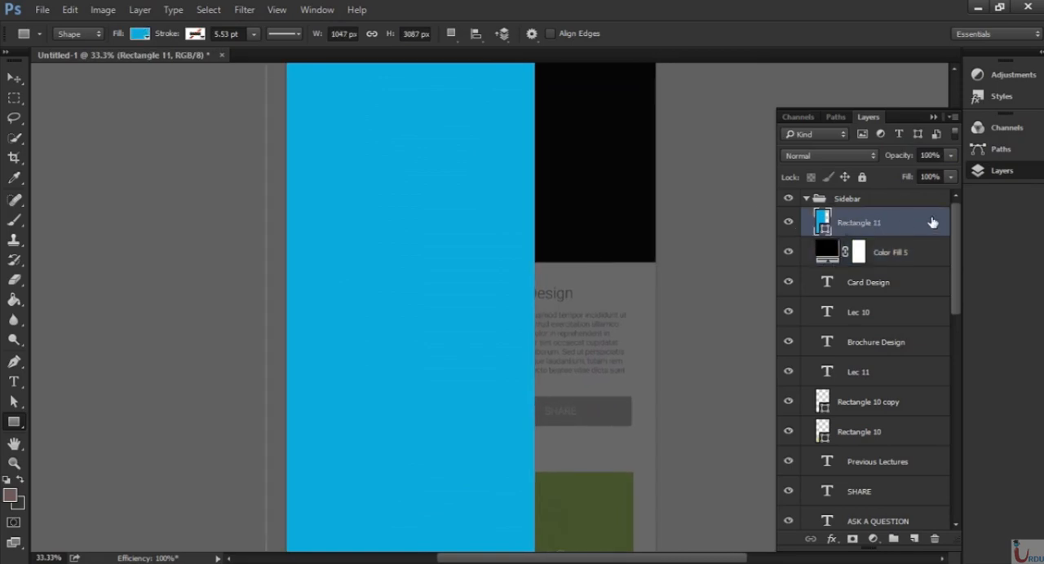
double_click(935, 223)
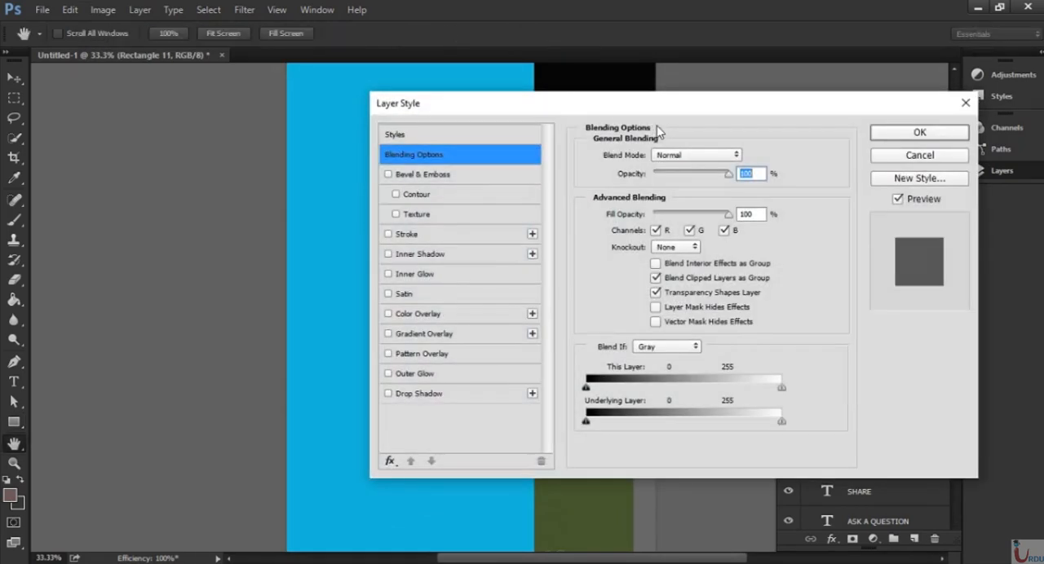
left_click_drag(653, 98, 788, 98)
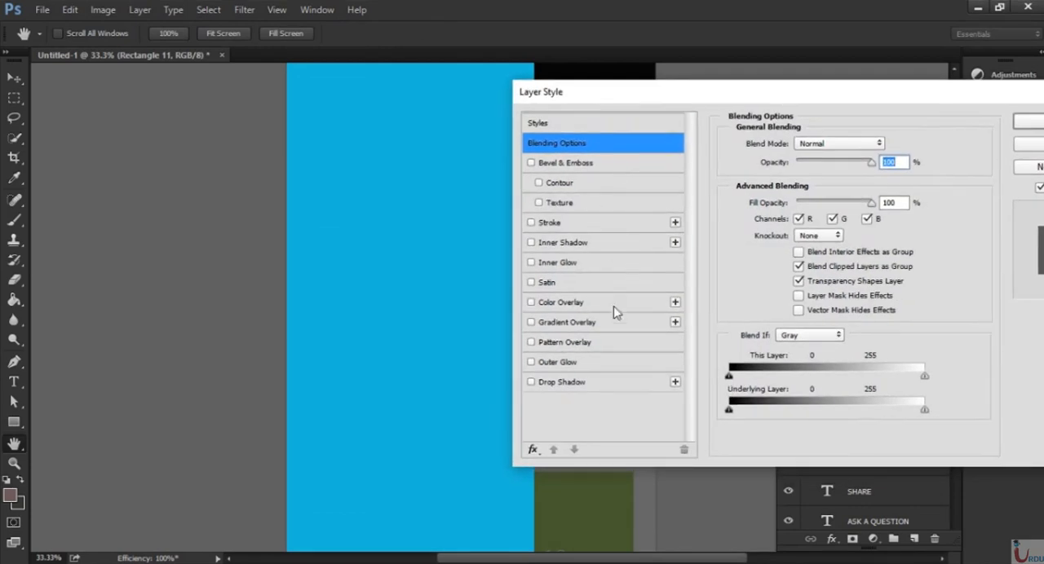
left_click(561, 382)
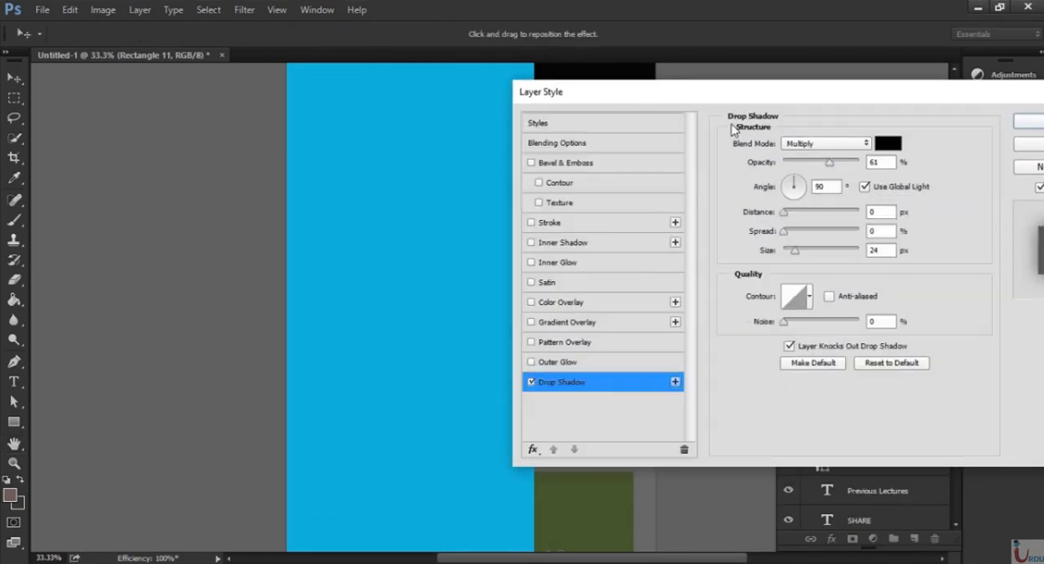
left_click_drag(752, 99, 844, 89)
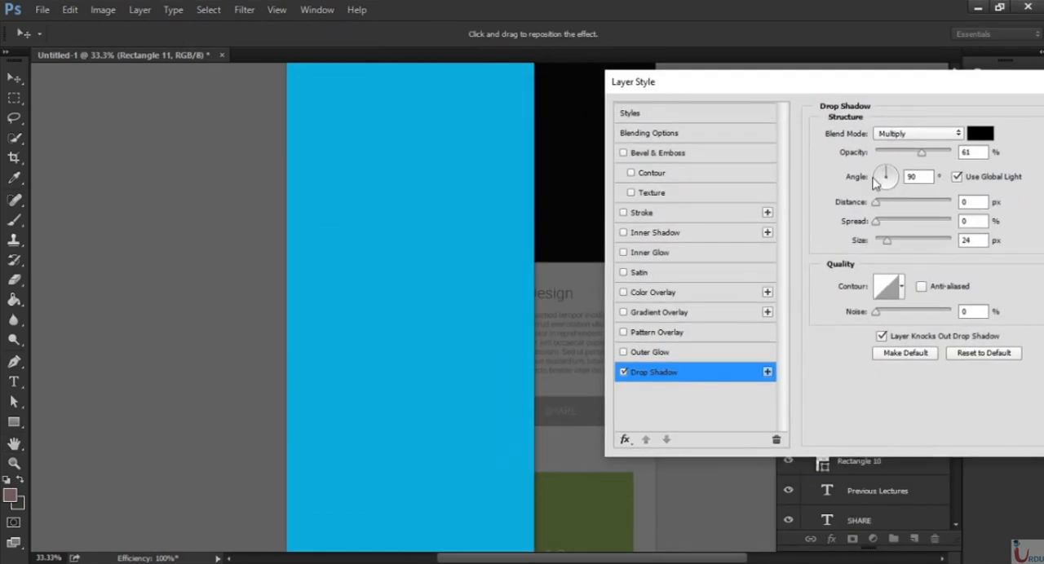
left_click(873, 178)
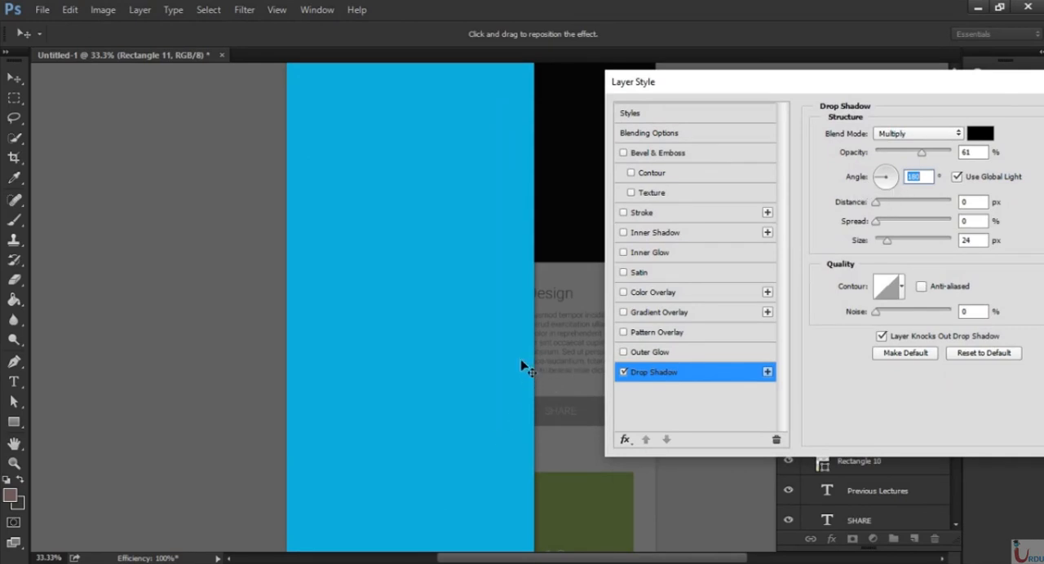
key("ctrl+plus")
key("ctrl+plus")
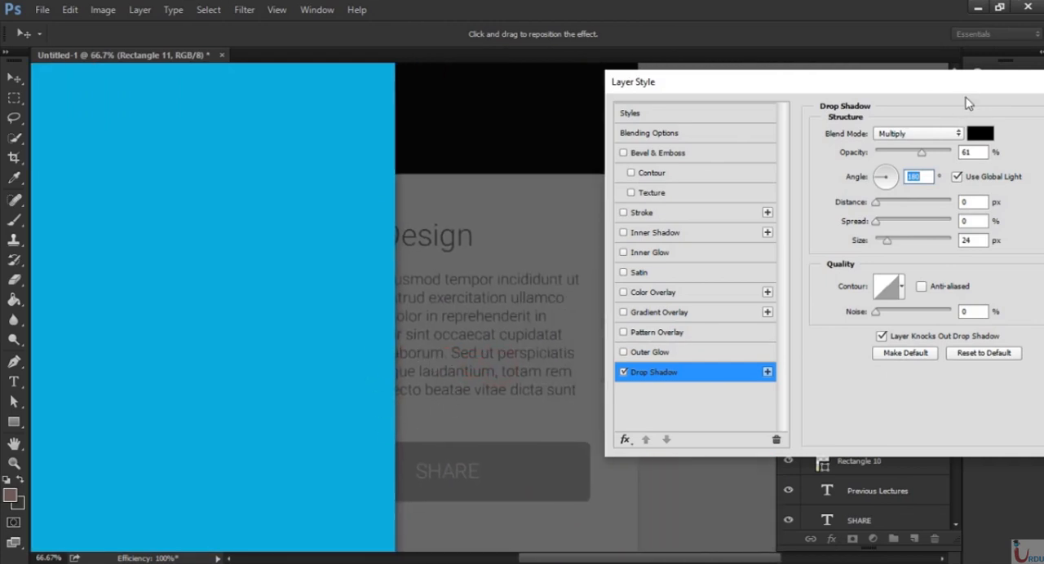
left_click_drag(962, 86, 723, 116)
left_click(916, 133)
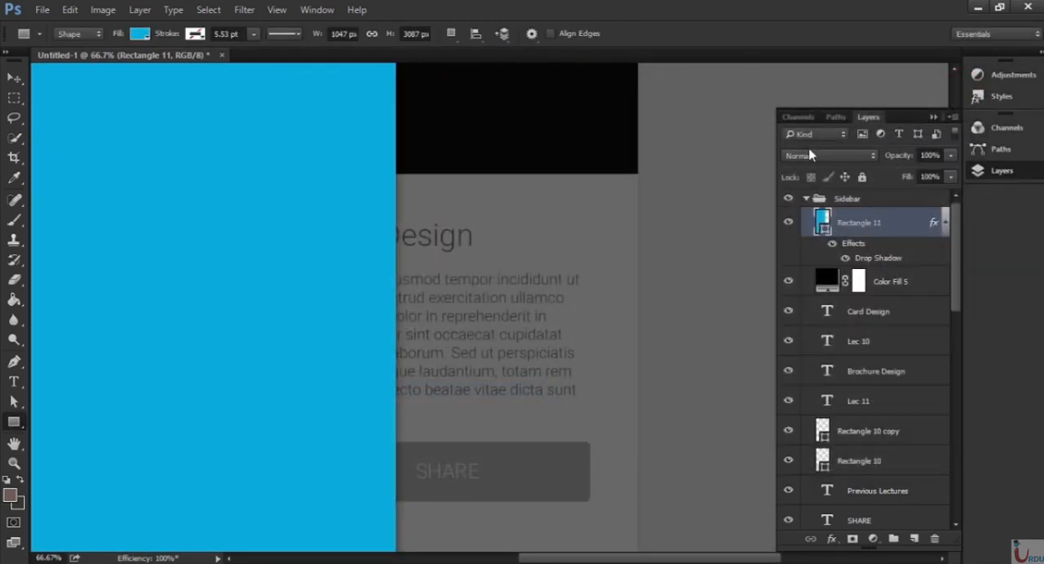
Draw a circle about 382 px in diameter near the upper end of the blue sidebar with the Ellipse tool.
key("ctrl+0")
key("ctrl+plus")
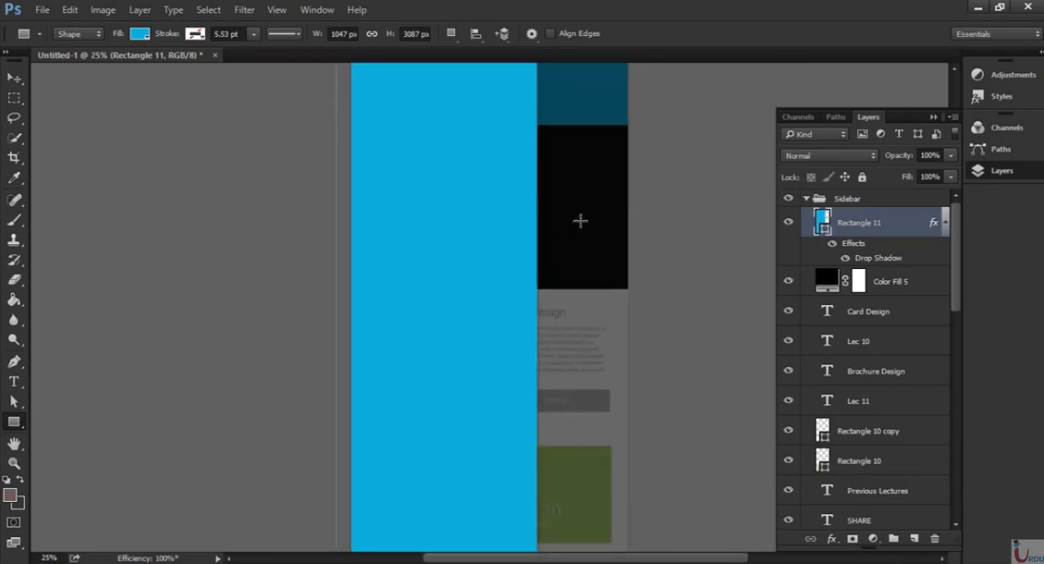
left_click_drag(542, 124, 550, 228)
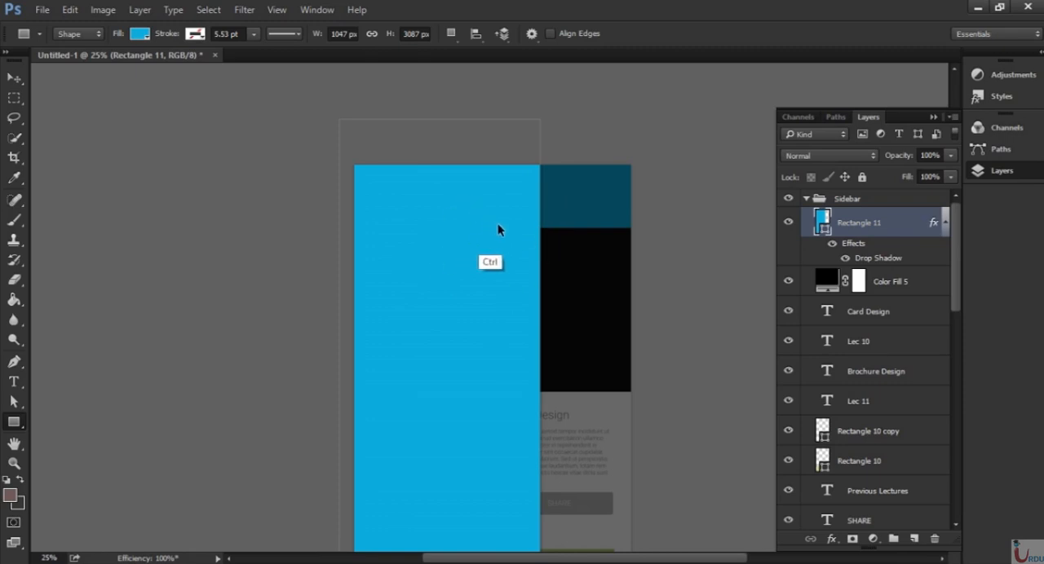
key("ctrl+plus")
left_click_drag(489, 350, 472, 299)
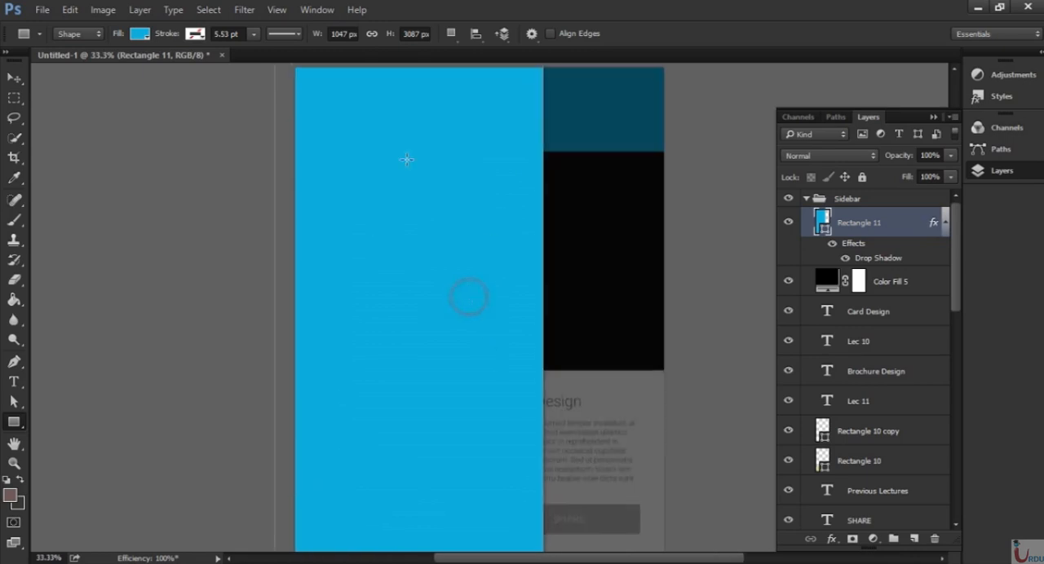
left_click_drag(442, 181, 455, 214)
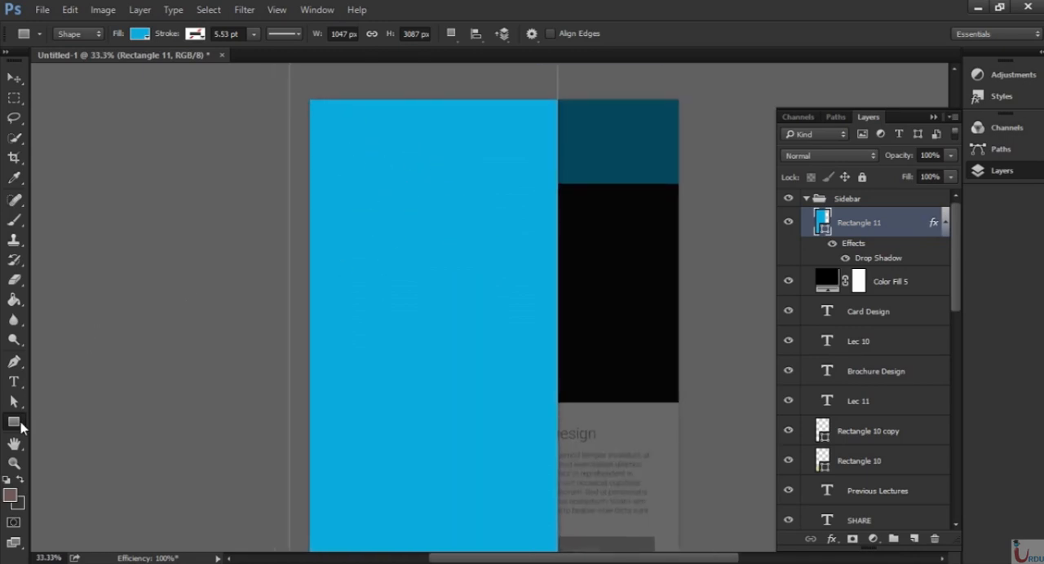
right_click(16, 421)
left_click(98, 448)
left_click_drag(396, 131, 441, 196)
Fill the circle with white and move it to the sidebar's horizontal centre, slightly below the upper edge.
left_click(661, 197)
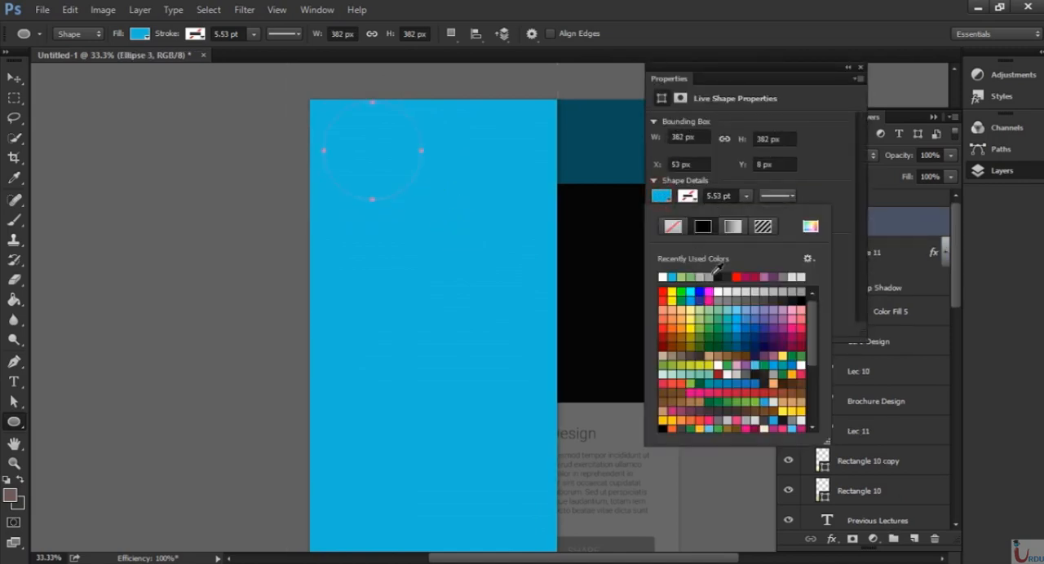
left_click(664, 276)
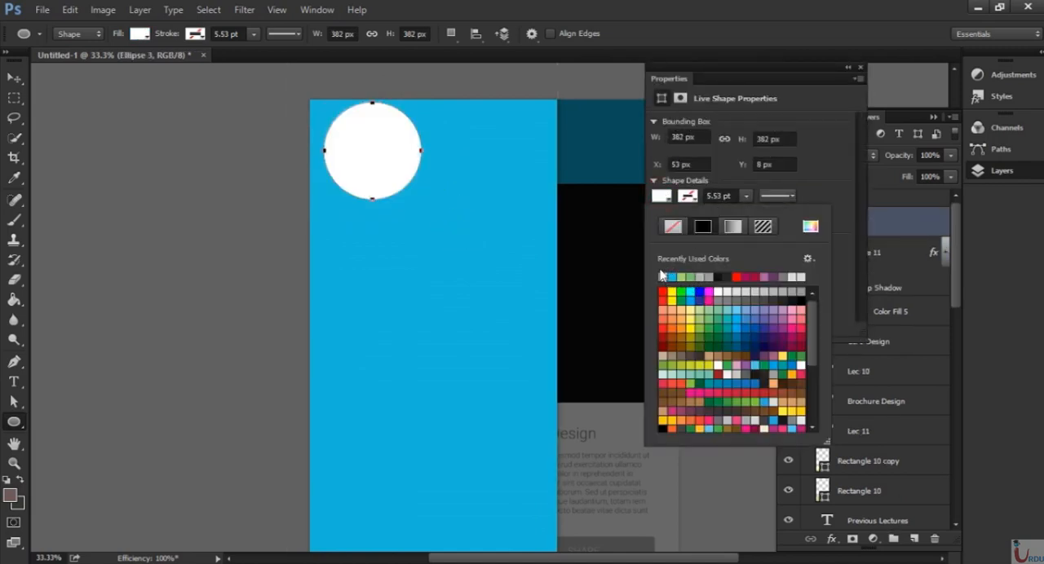
left_click(856, 72)
left_click(860, 68)
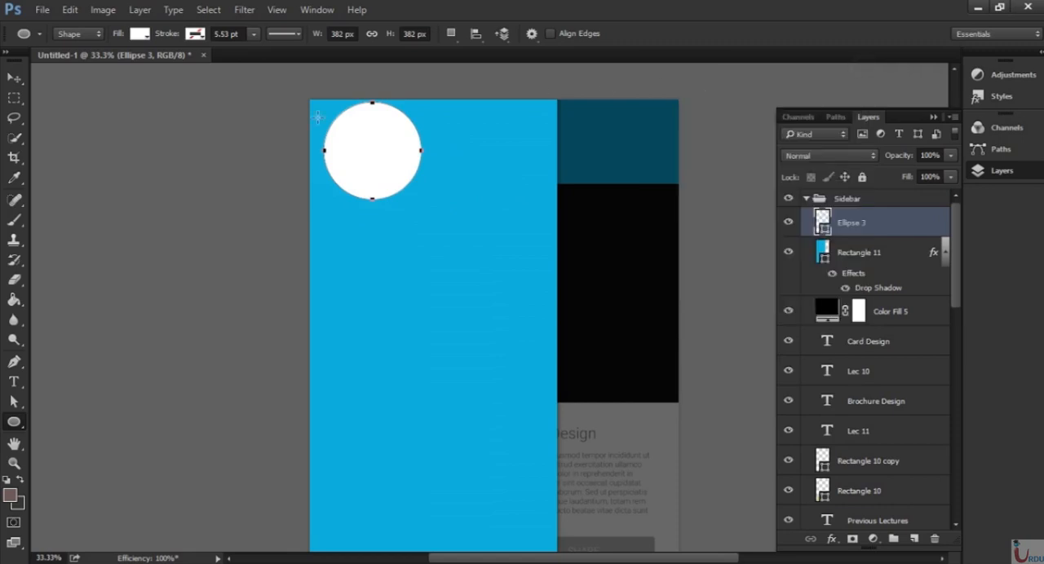
left_click(18, 77)
left_click_drag(387, 205, 438, 214)
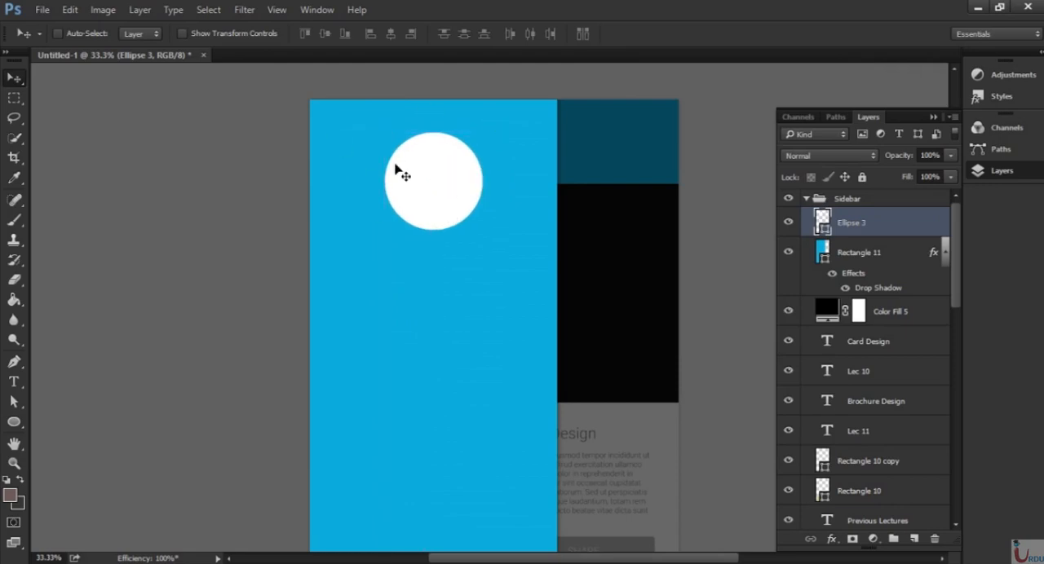
Add the profile's full name in white Roboto Light 87 pt centred below the circle and nudge it slightly upward.
key("t")
left_click(392, 274)
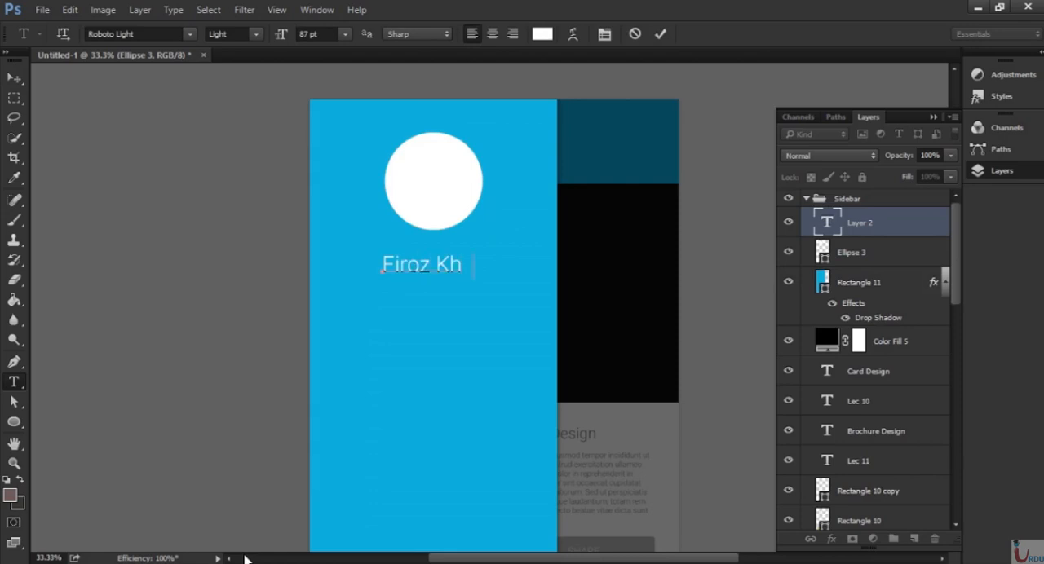
key("ctrl+Return")
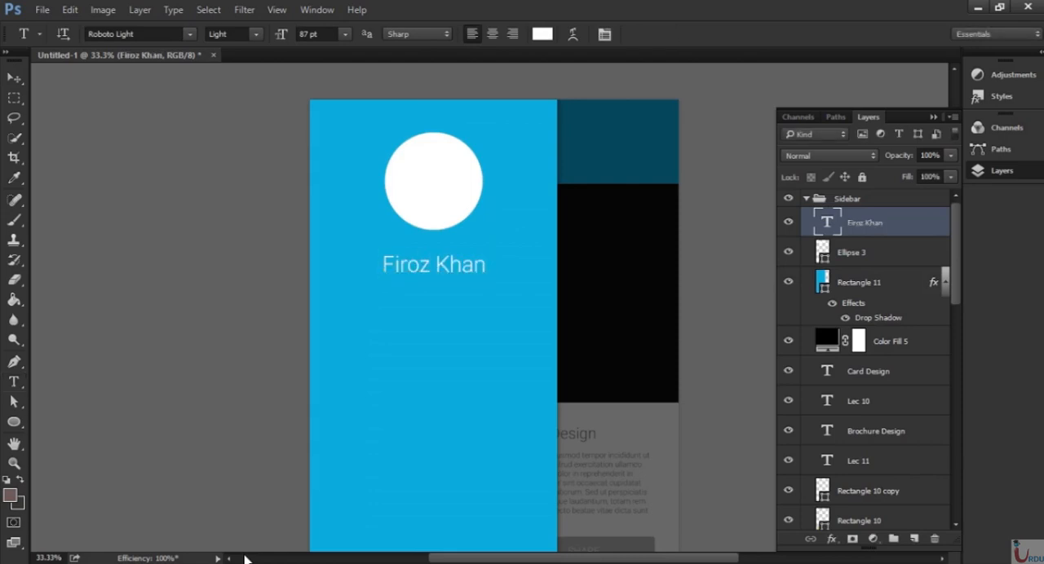
key("v")
key("shift+Up")
key("shift+Up")
key("shift+Up")
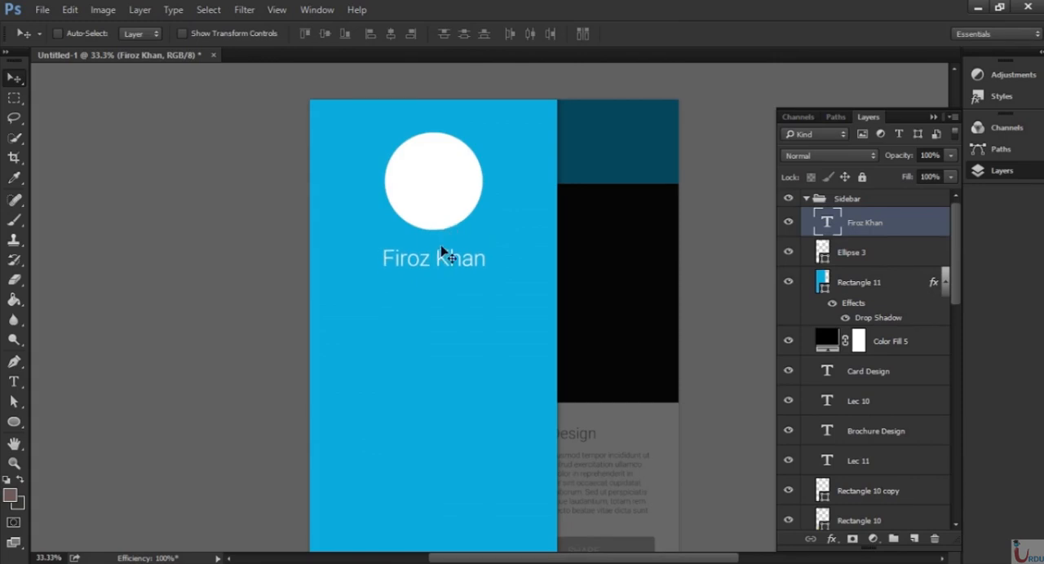
Add white Roboto Light 87 pt text below the profile name, reading PROFILE, COURSES, MY COURSES, FORUMS, QUIZ and SETTINGS, separated by blank lines.
key("space")
left_click_drag(518, 383, 497, 280)
key("t")
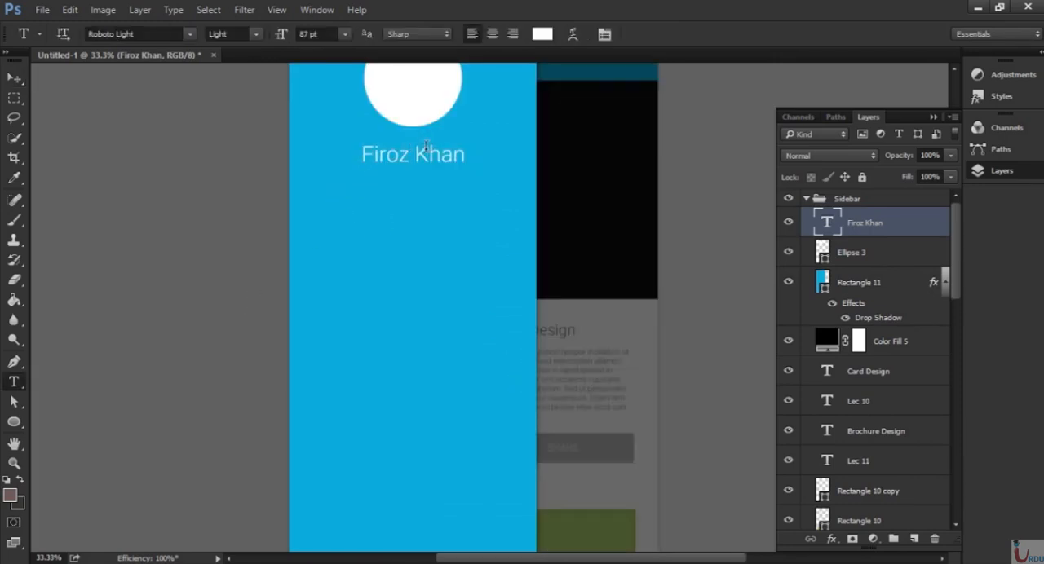
left_click(320, 199)
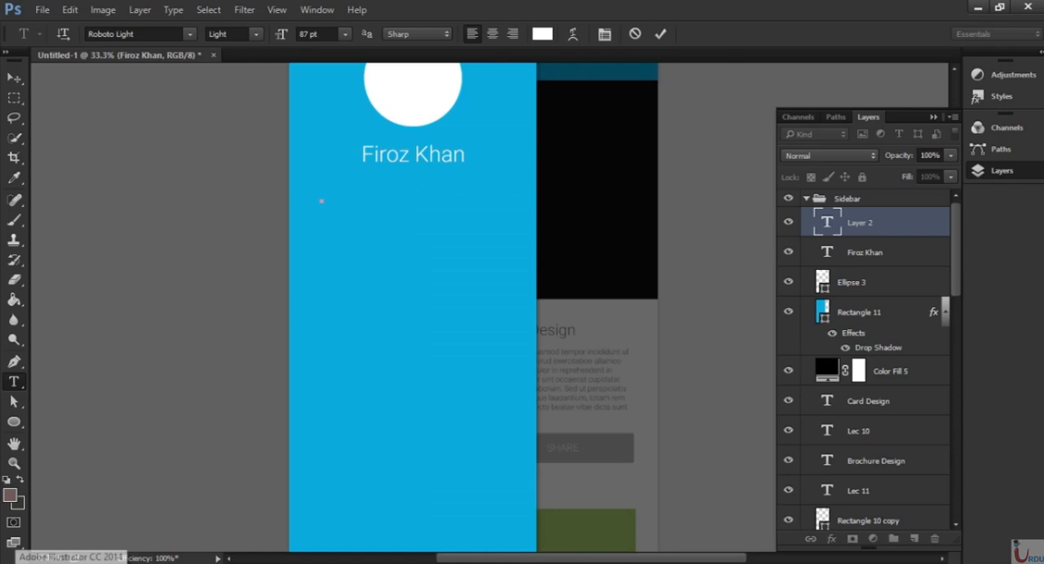
type("PROF")
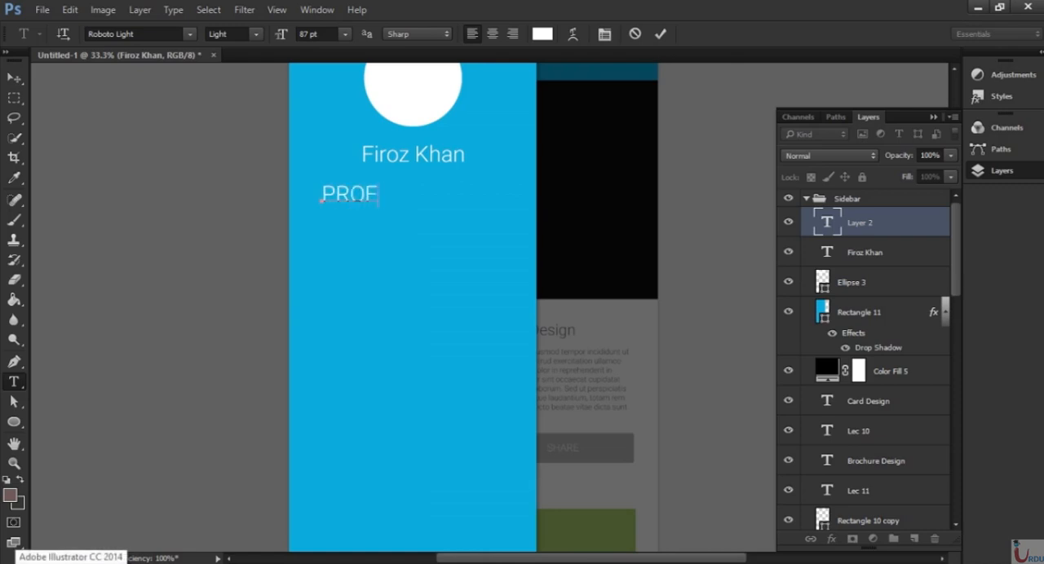
type("ILE")
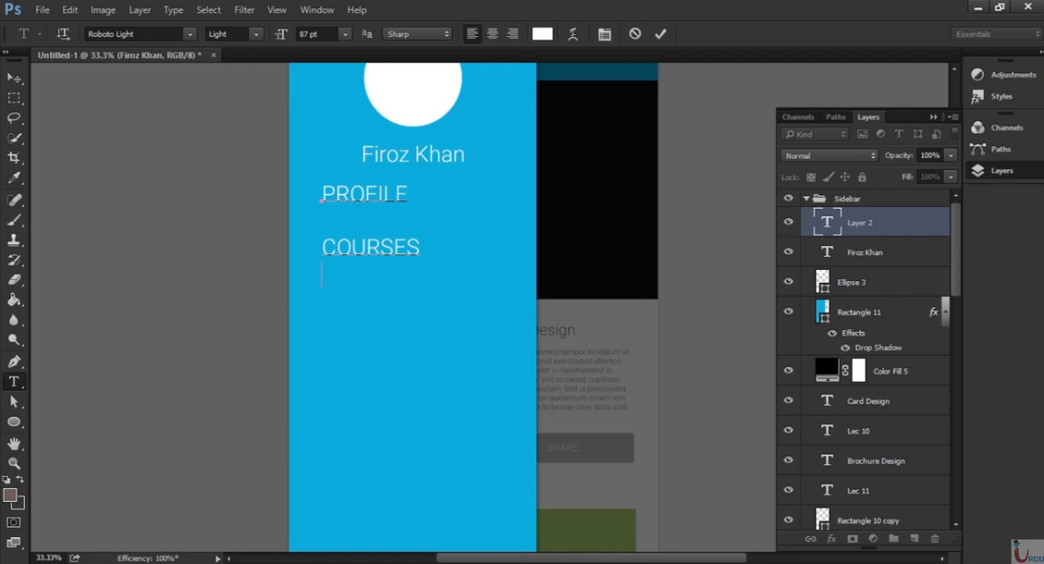
type("MY COURSES")
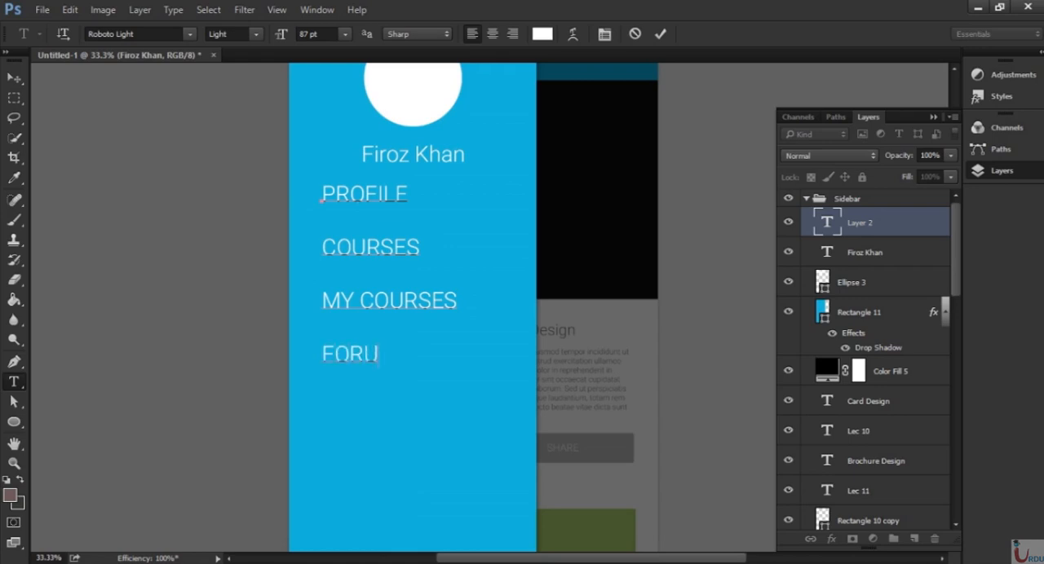
type("M")
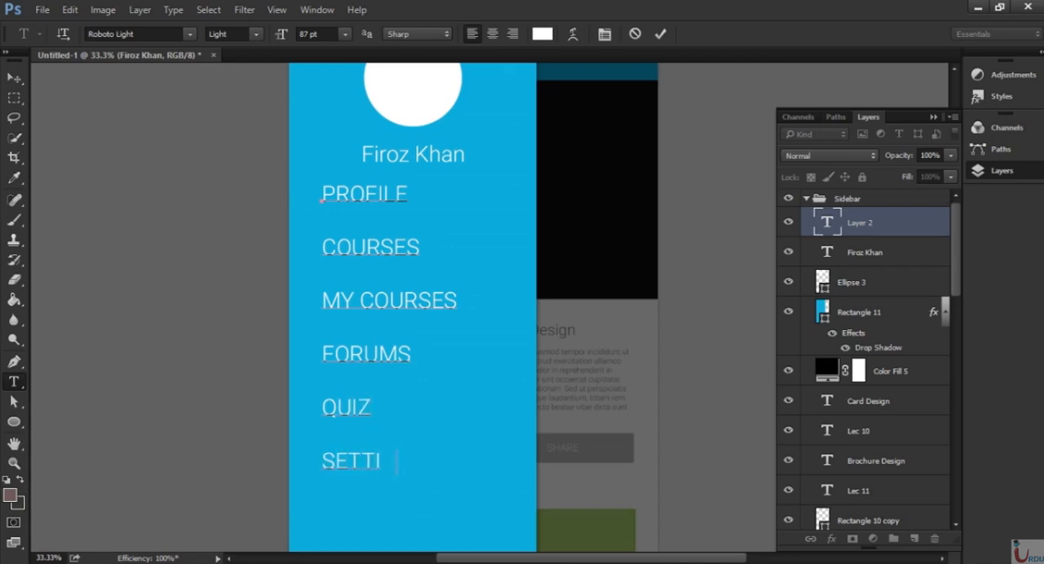
type("S")
key("ctrl+Return")
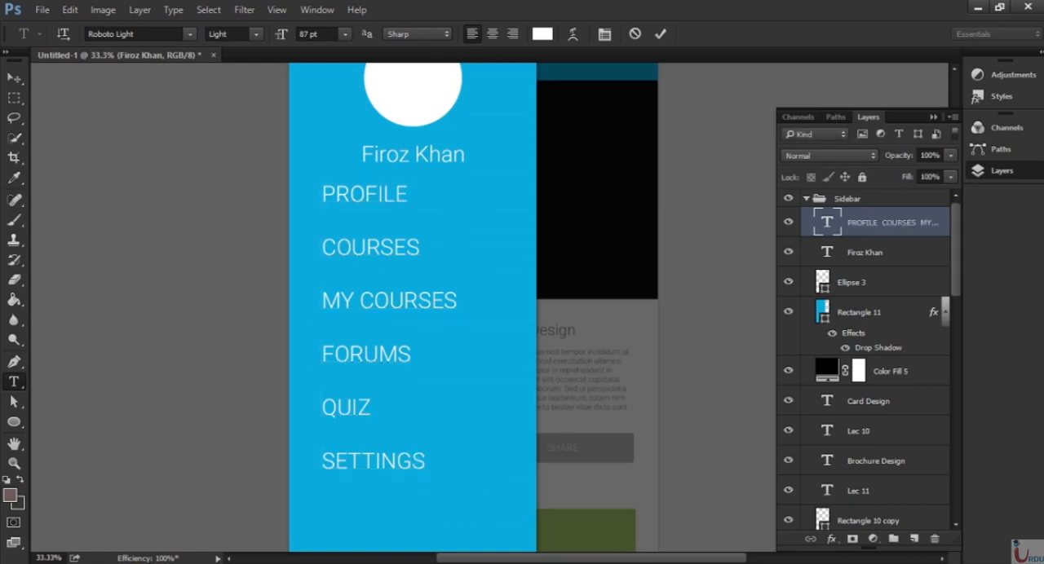
Move the menu text down the sidebar, leaving a wider gap below the profile name.
key("ctrl+minus")
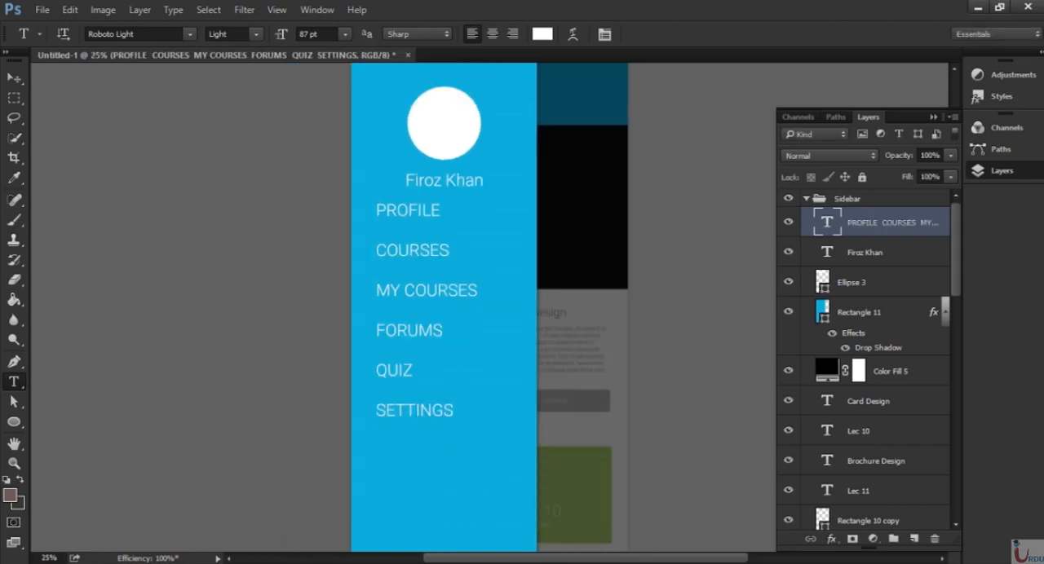
key("v")
left_click_drag(416, 301, 419, 338)
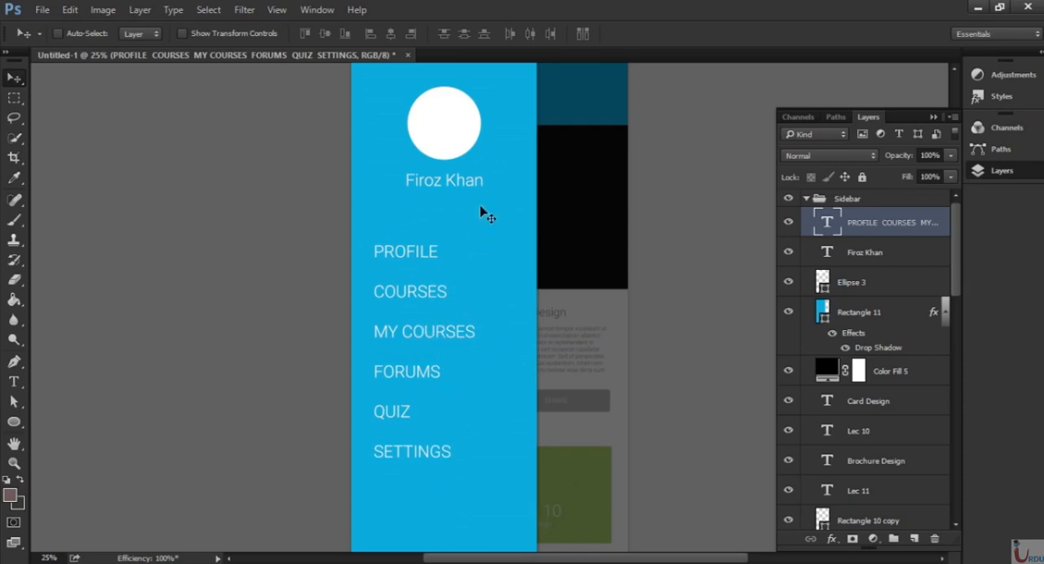
Try leading values of 6 pt, 106 pt and 85 pt for the menu text.
key("ctrl+plus")
scroll(389, 181, "down", 2)
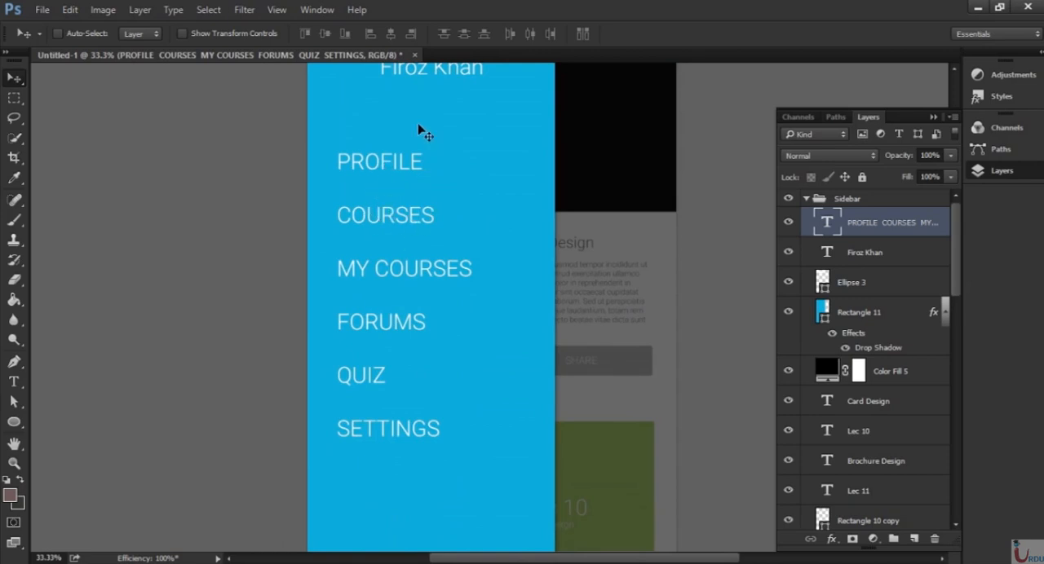
key("t")
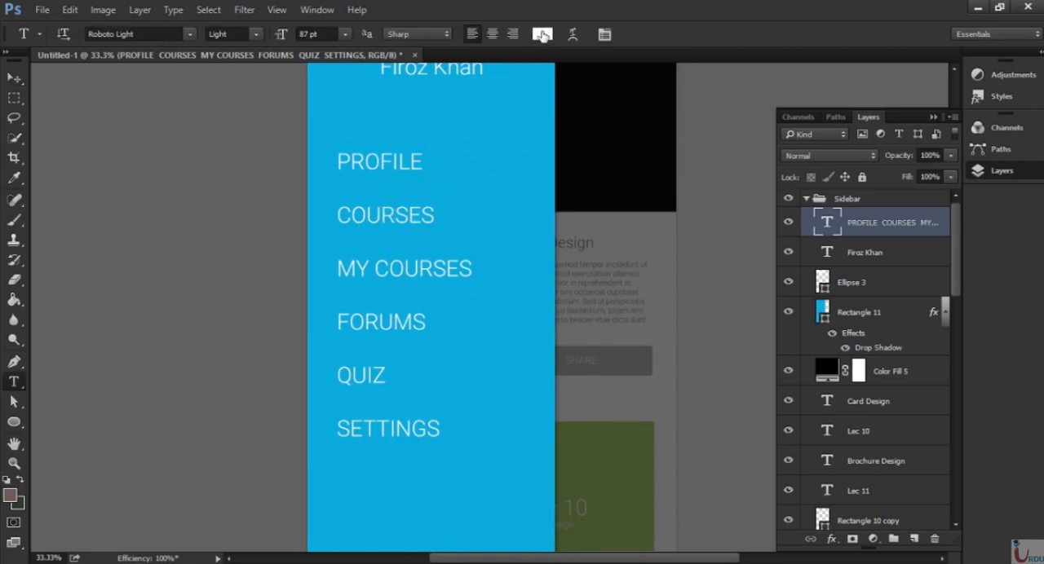
left_click(604, 35)
left_click(830, 155)
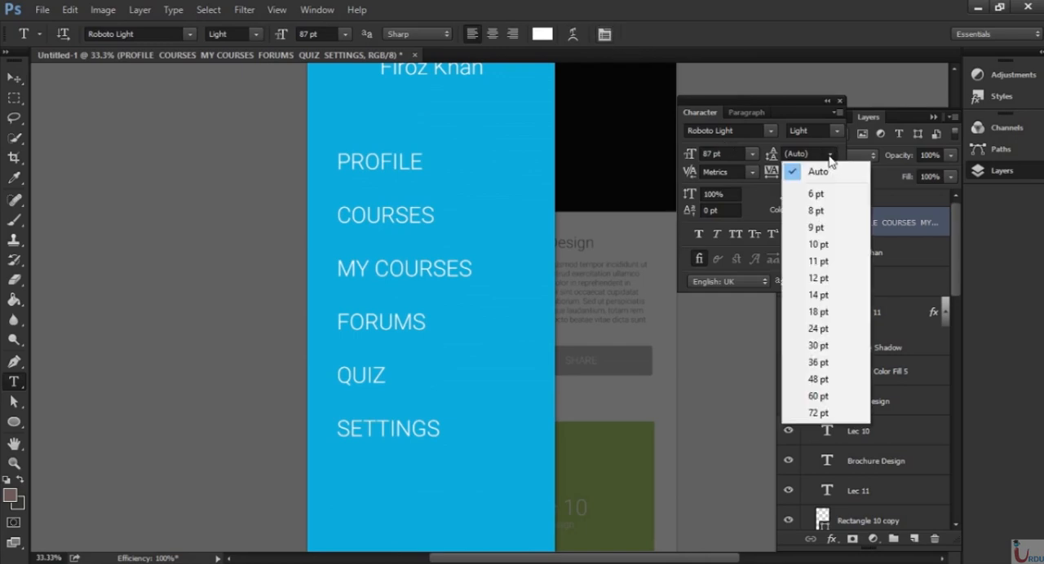
left_click(820, 194)
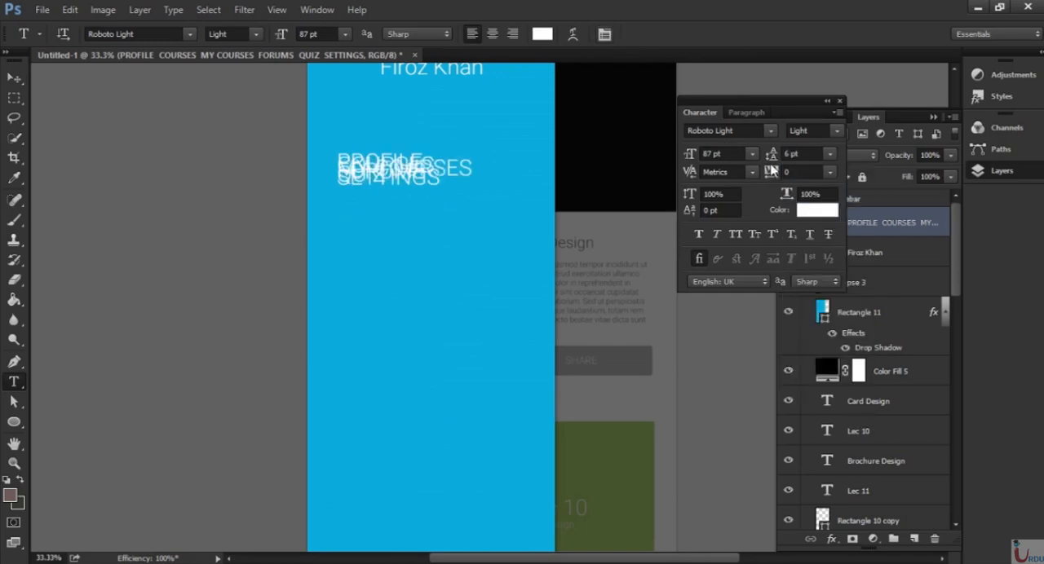
left_click_drag(771, 155, 857, 160)
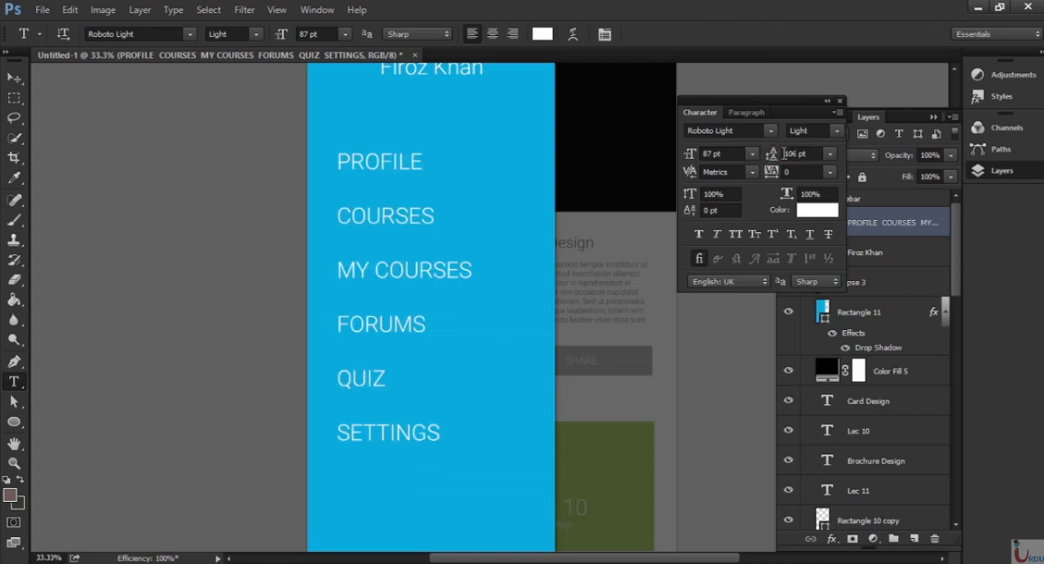
left_click_drag(766, 155, 765, 161)
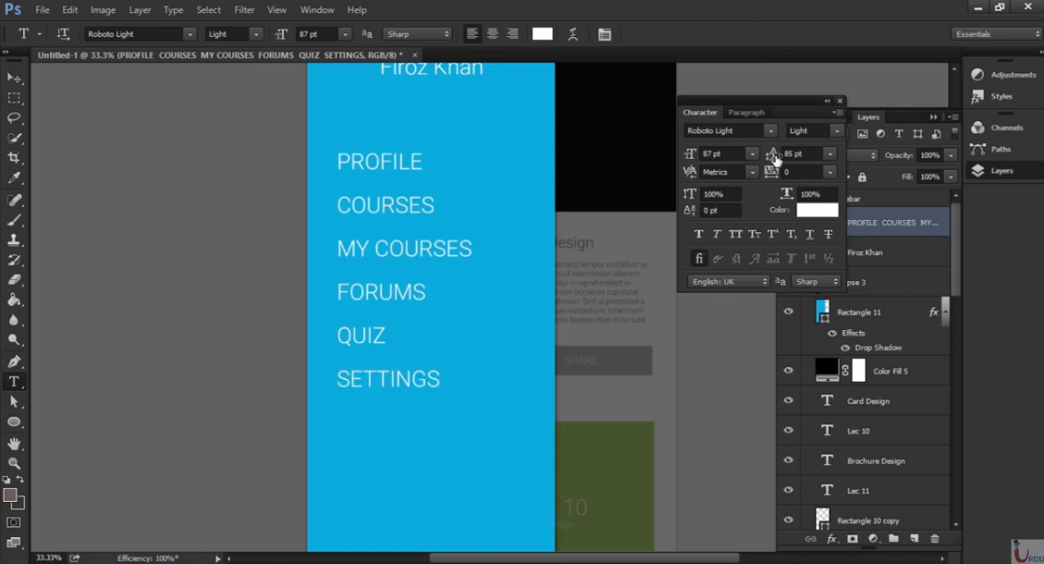
Set both the font size and the leading of the menu text to 72 pt.
left_click(750, 153)
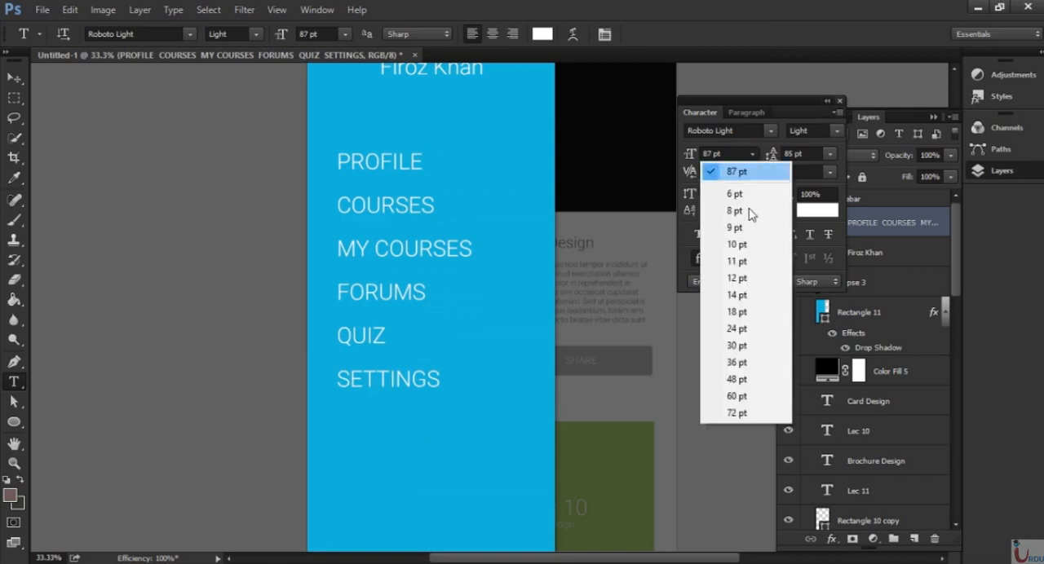
left_click(732, 396)
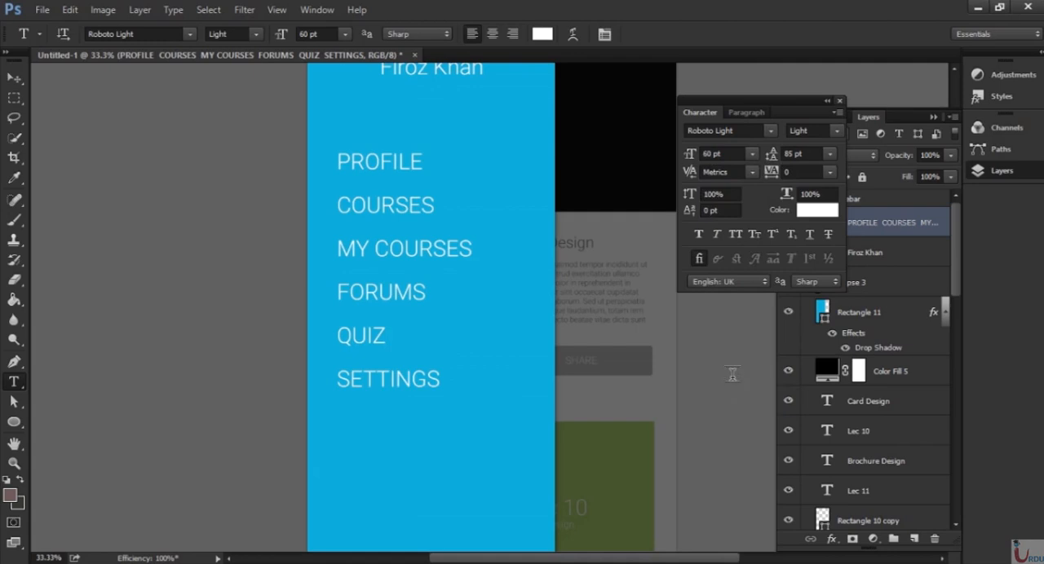
left_click(751, 153)
left_click(726, 412)
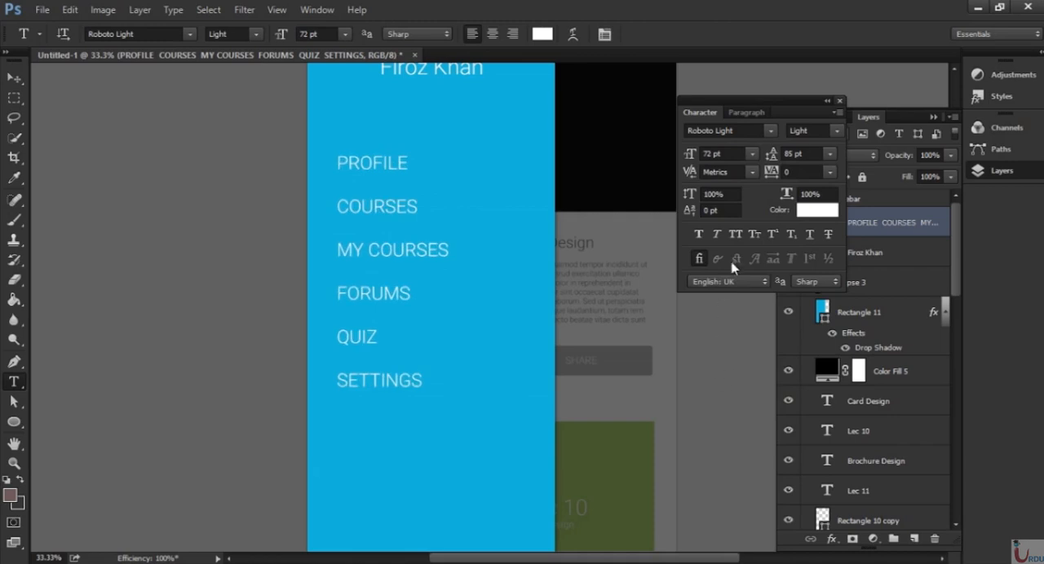
left_click_drag(808, 153, 530, 174)
key("Return")
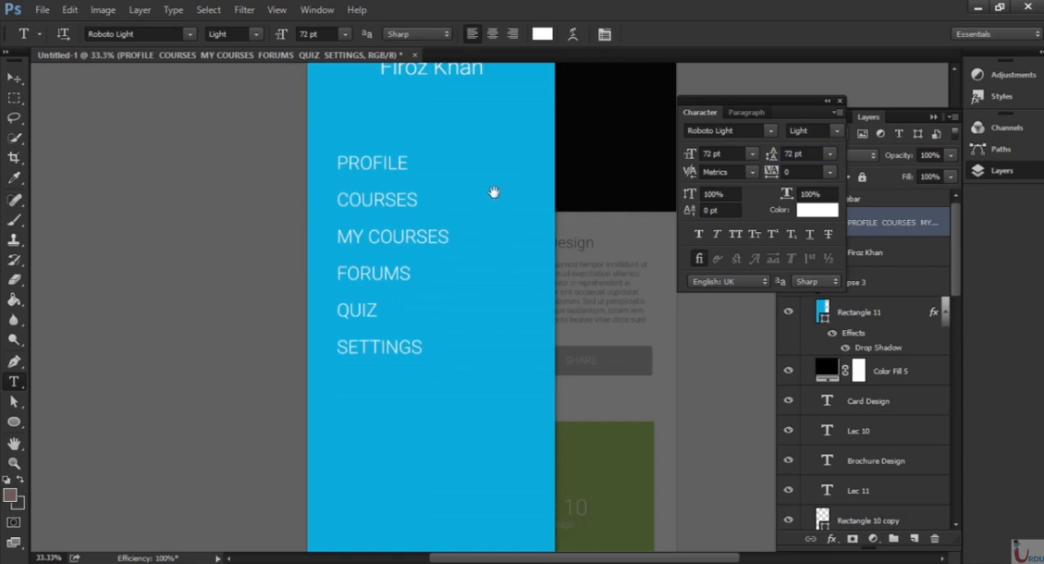
Close the character settings and move the menu text slightly further down the sidebar.
left_click_drag(494, 193, 478, 225)
key("ctrl+minus")
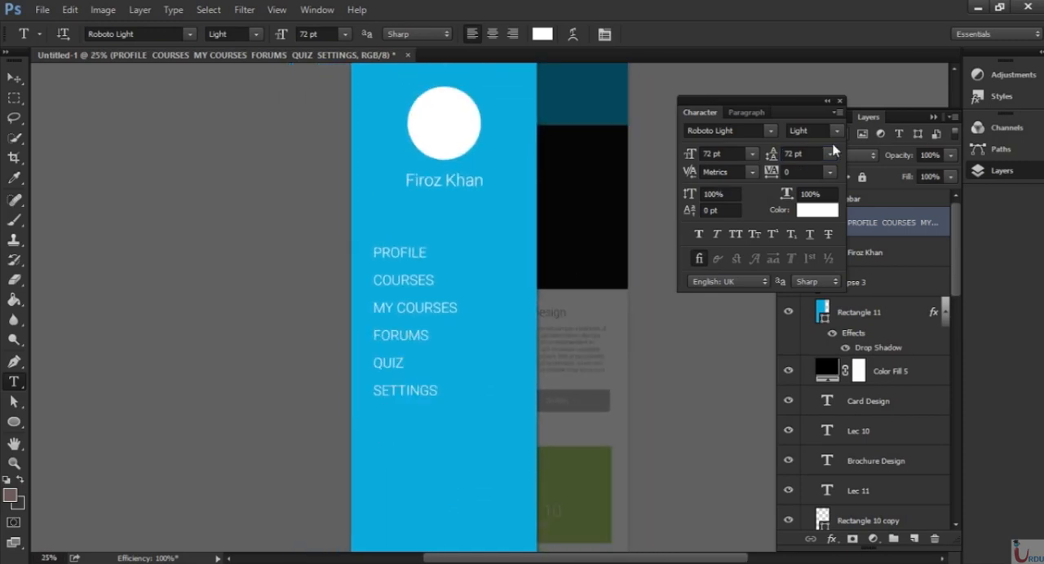
left_click(839, 102)
left_click_drag(493, 309, 482, 253)
key("v")
left_click_drag(398, 278, 401, 295)
Draw a thin horizontal rectangle about 1030 × 2 px directly below PROFILE, spanning the sidebar's width.
key("ctrl+0")
key("ctrl+plus")
key("ctrl+plus")
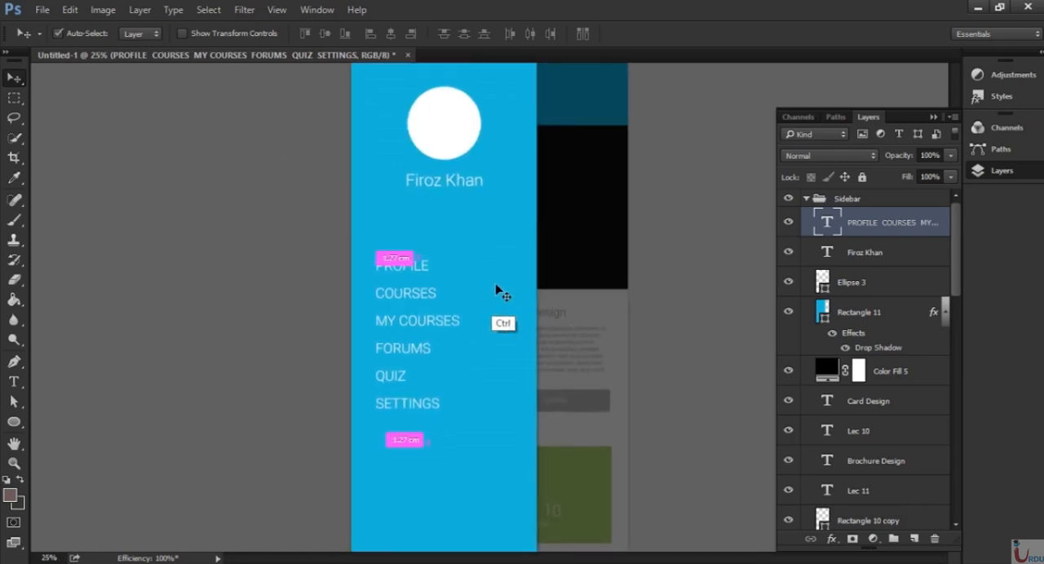
key("ctrl+plus")
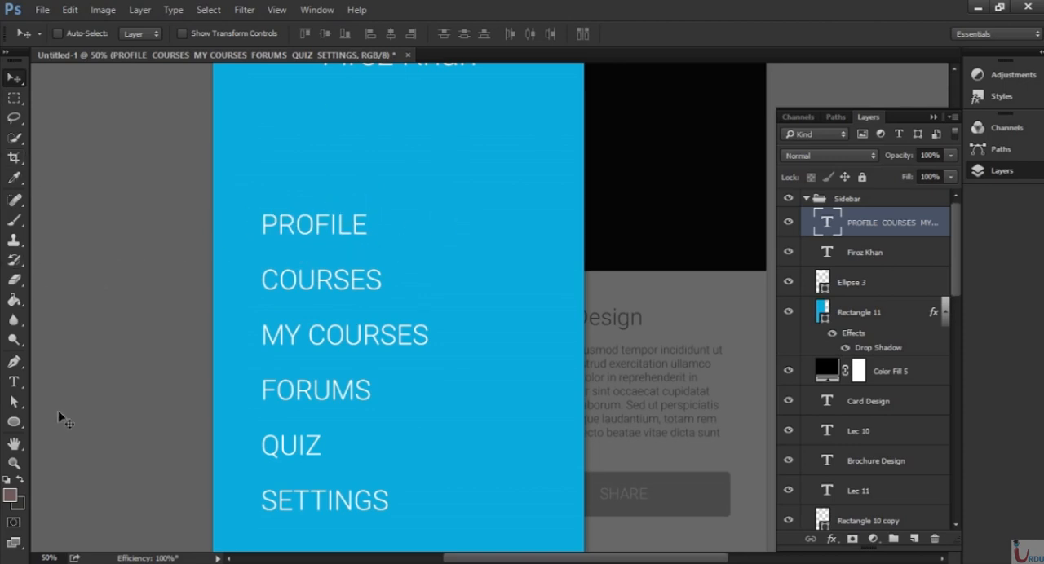
left_click_drag(13, 421, 75, 416)
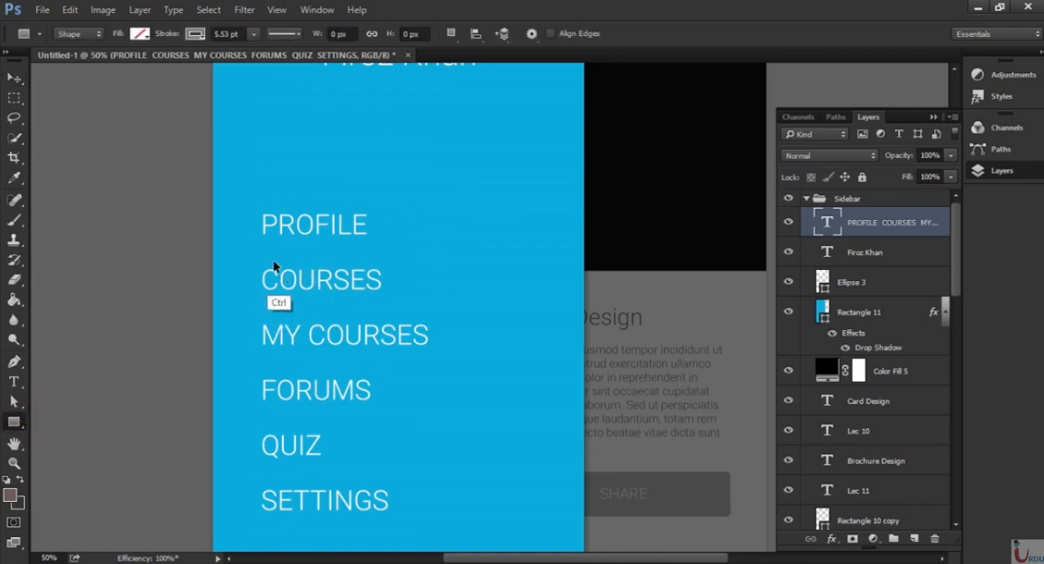
key("ctrl+plus")
left_click_drag(296, 216, 366, 242)
key("ctrl+plus")
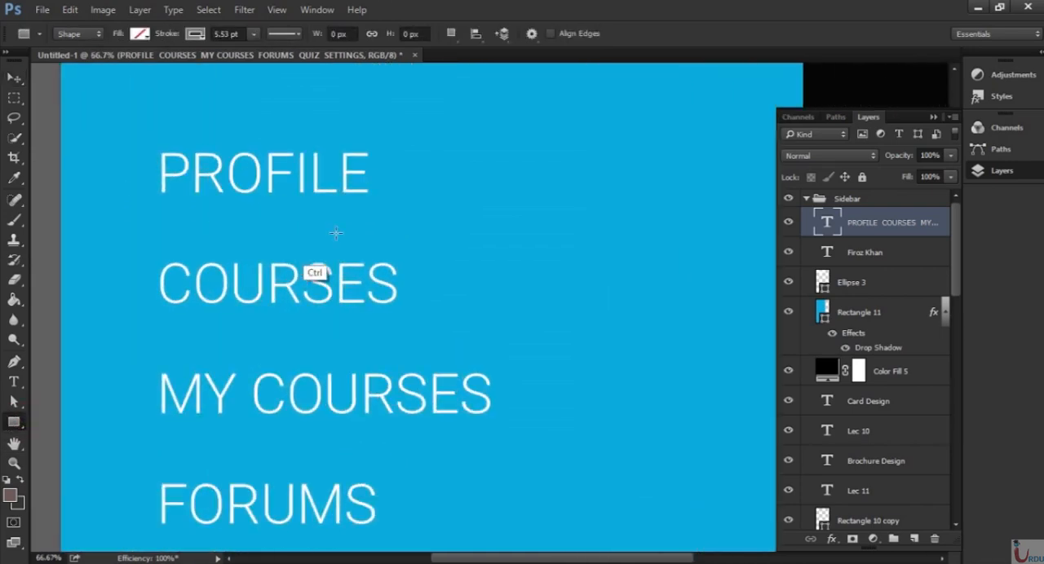
left_click_drag(60, 198, 849, 199)
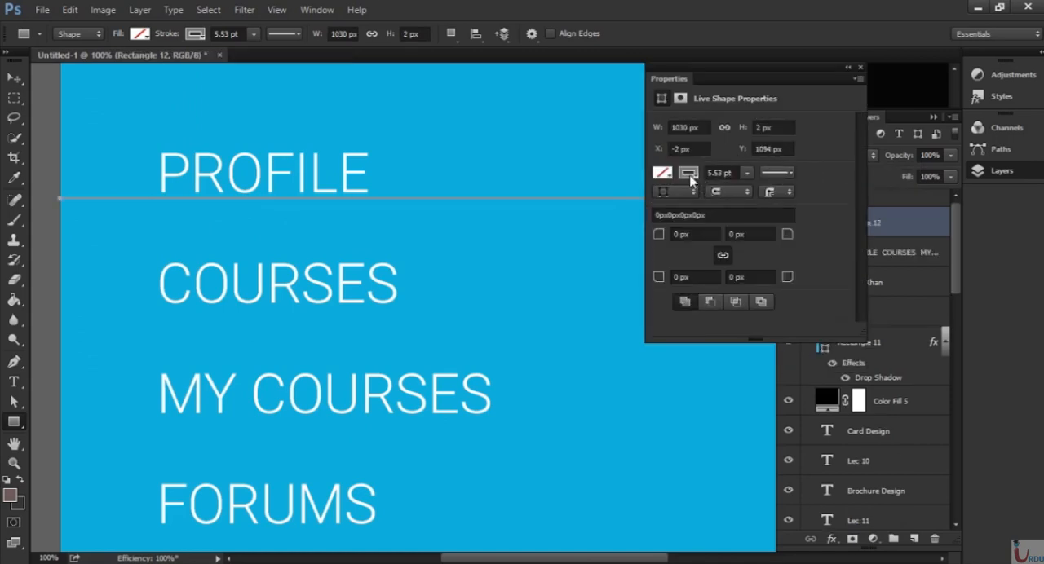
Remove the thin rectangle's stroke and fill it with light grey.
left_click(689, 174)
left_click(672, 203)
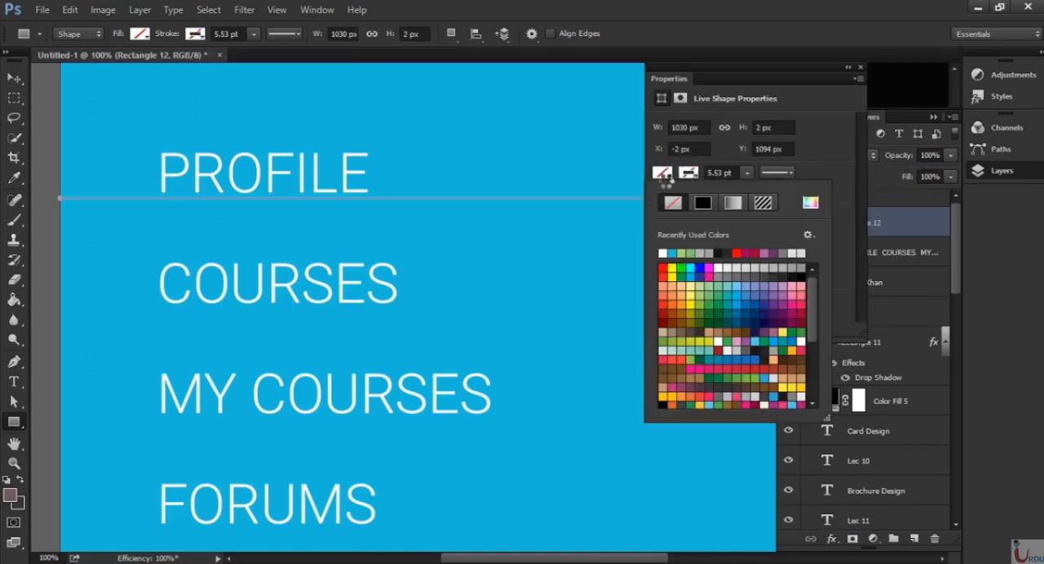
left_click(665, 176)
left_click(770, 268)
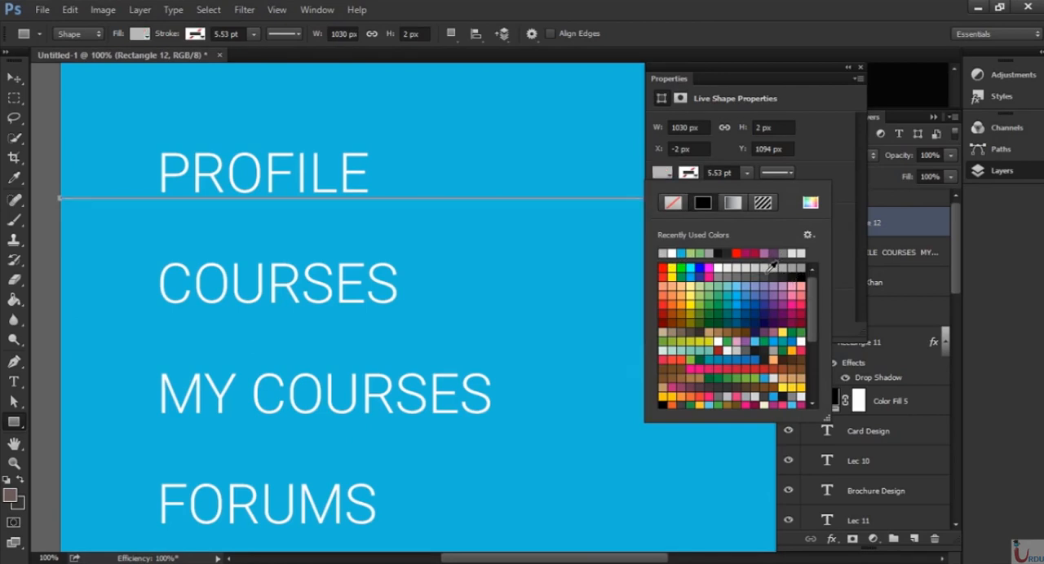
left_click(864, 76)
left_click(859, 68)
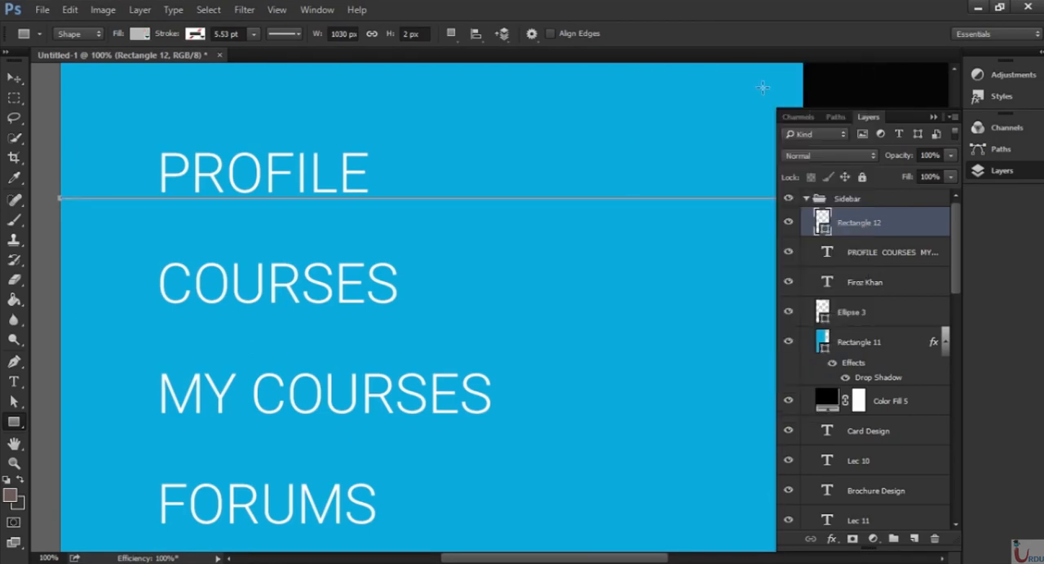
Nudge the grey divider line down until it sits about midway between PROFILE and COURSES.
left_click(14, 77)
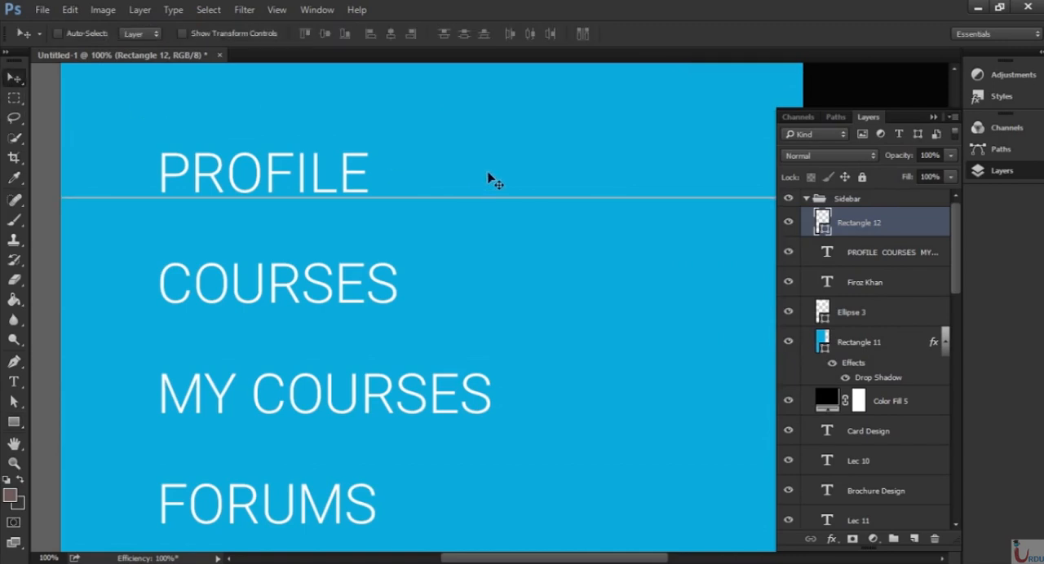
key("ctrl+minus")
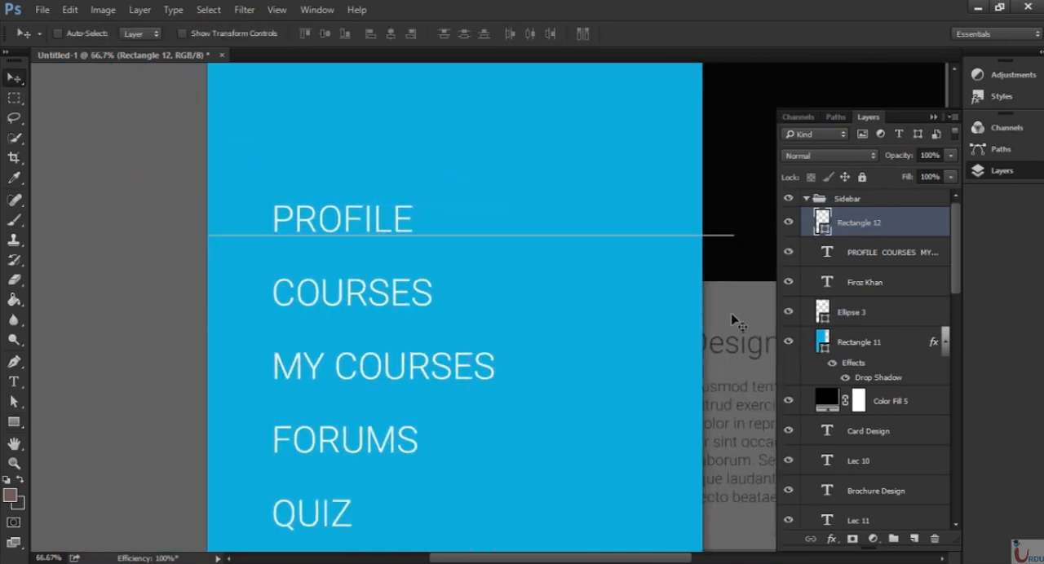
key("Down")
key("Down")
key("Down")
key("Down")
key("Down")
key("Down")
key("Down")
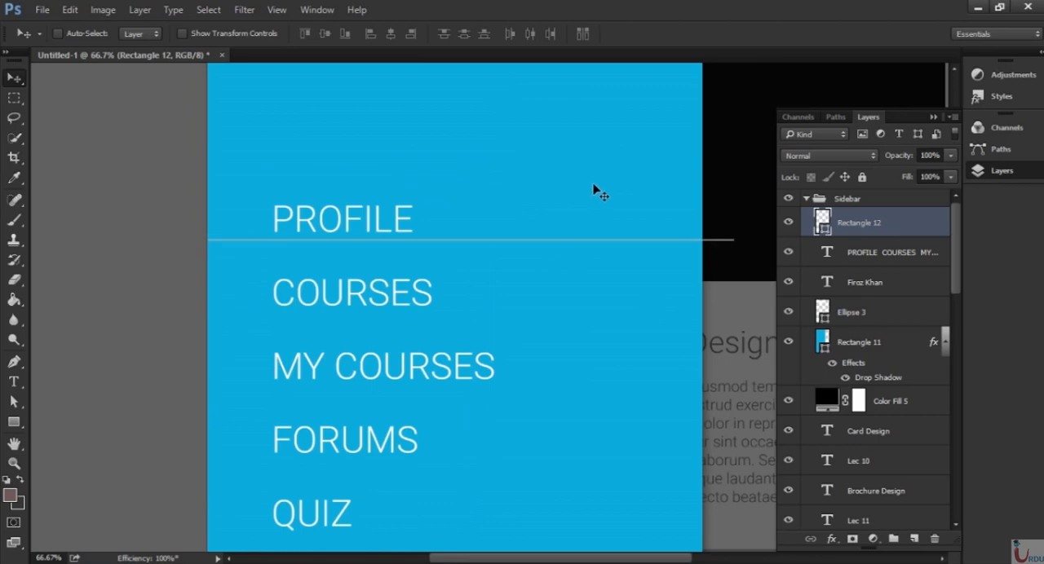
key("Down")
key("Down")
key("Down")
key("Down")
key("Down")
key("Down")
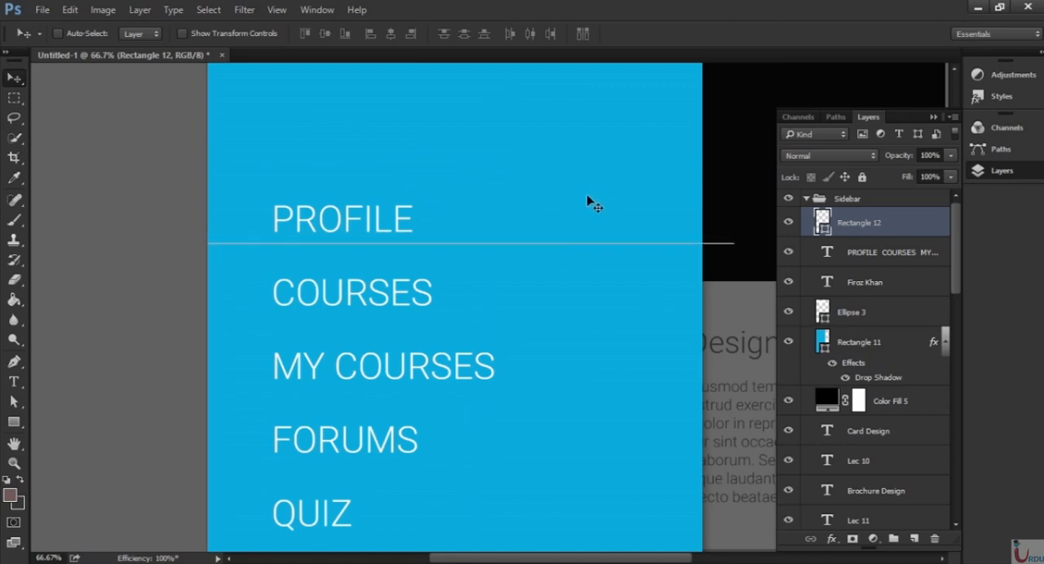
key("Down")
key("Down")
key("Down")
key("Down")
key("Down")
key("Down")
key("Down")
key("Down")
key("Down")
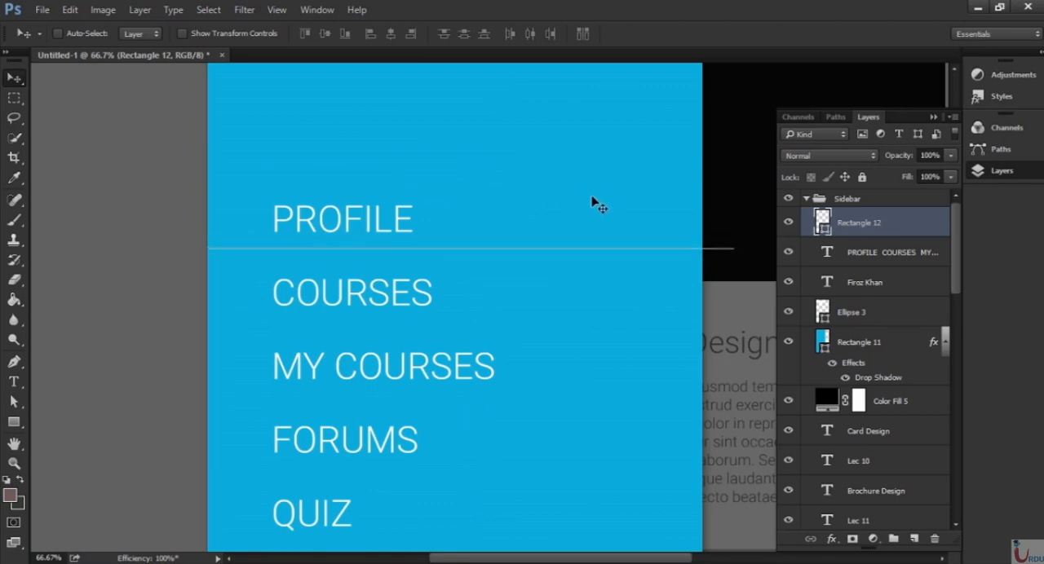
key("Down")
key("Down")
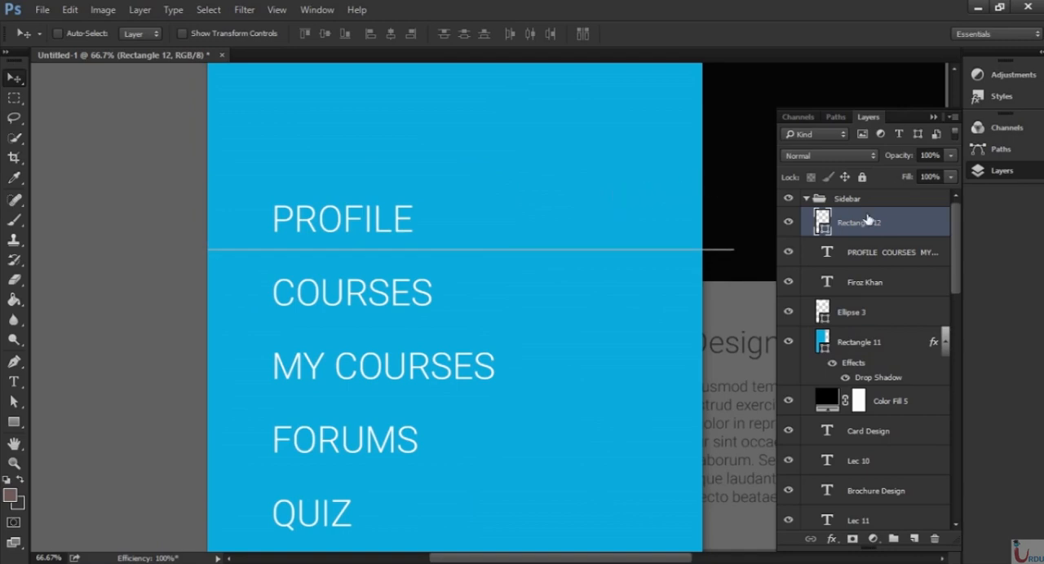
key("ctrl+plus")
key("ctrl+plus")
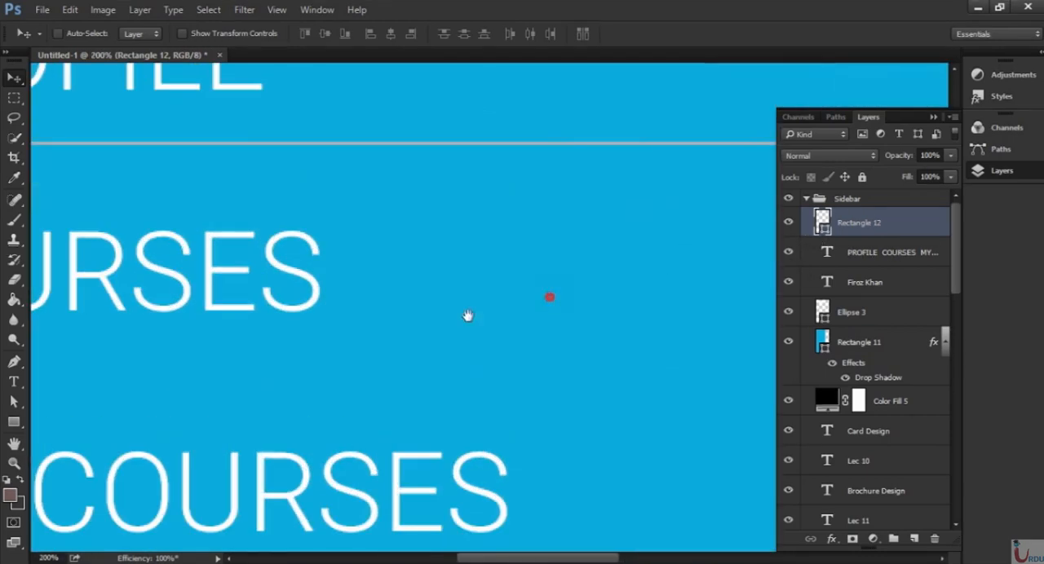
Nudge the grey divider line left until its right end meets the sidebar's right edge.
left_click_drag(468, 316, 147, 402)
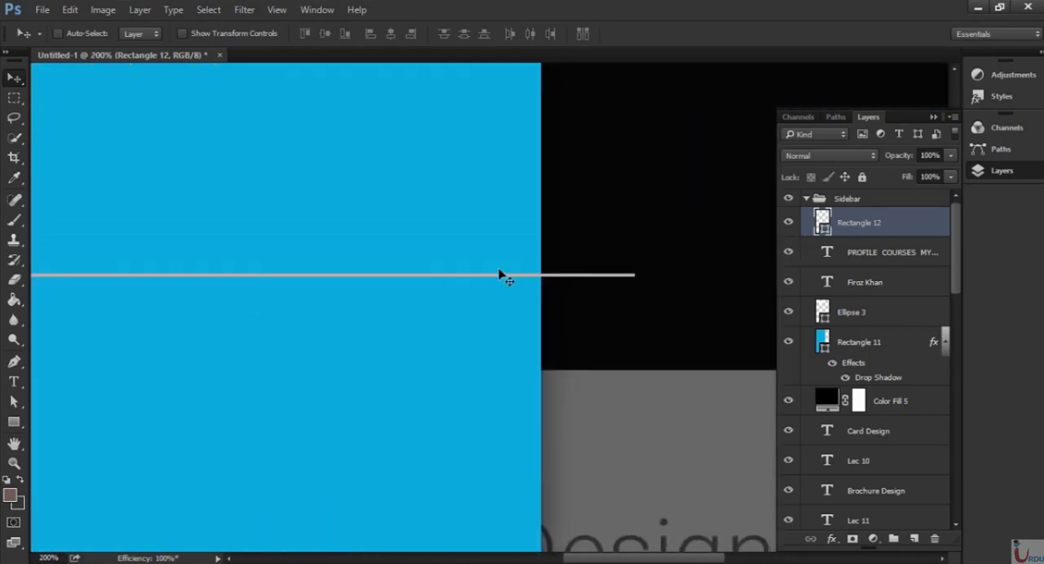
key("Left")
key("Left")
key("Left")
key("Left")
key("Left")
key("Left")
key("Left")
key("Left")
key("Left")
key("Left")
key("Left")
key("Left")
key("Left")
key("Left")
key("Left")
key("Left")
key("Left")
key("Left")
key("Left")
key("Left")
key("Left")
key("Left")
key("ctrl+0")
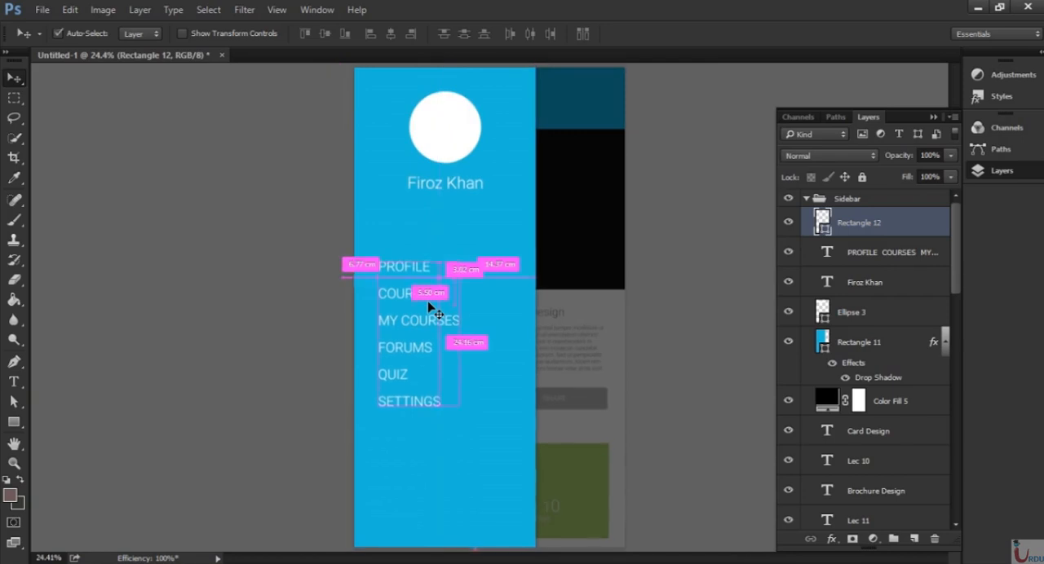
Change the fill of the divider line below PROFILE to a darker grey swatch.
key("ctrl+plus")
key("ctrl+plus")
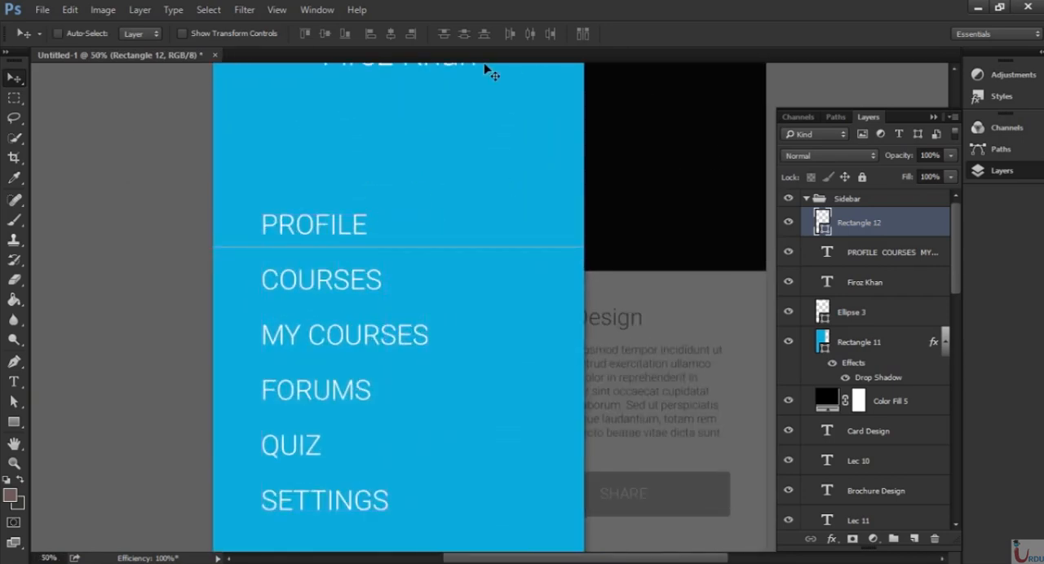
key("t")
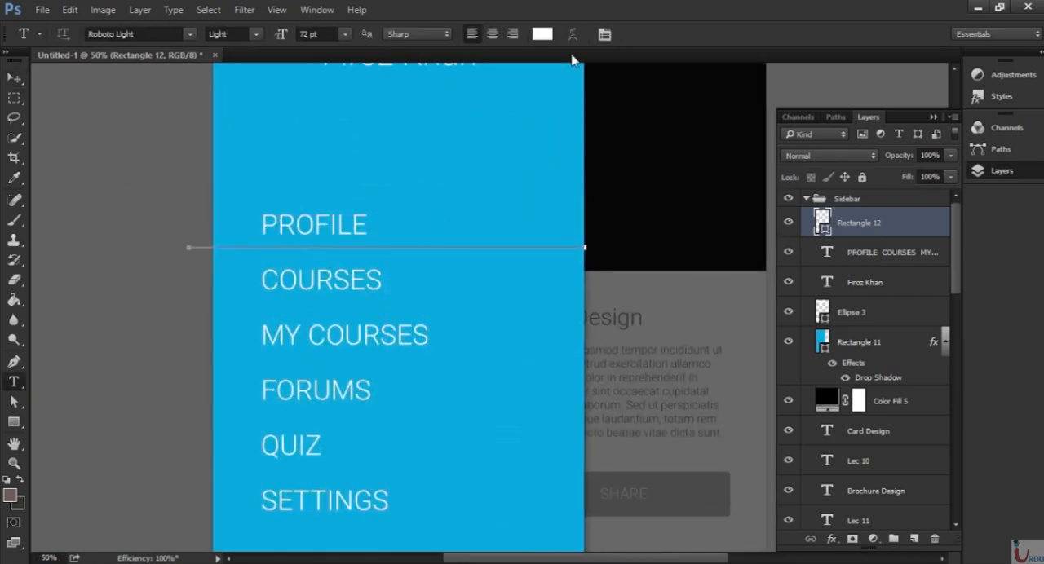
left_click(14, 422)
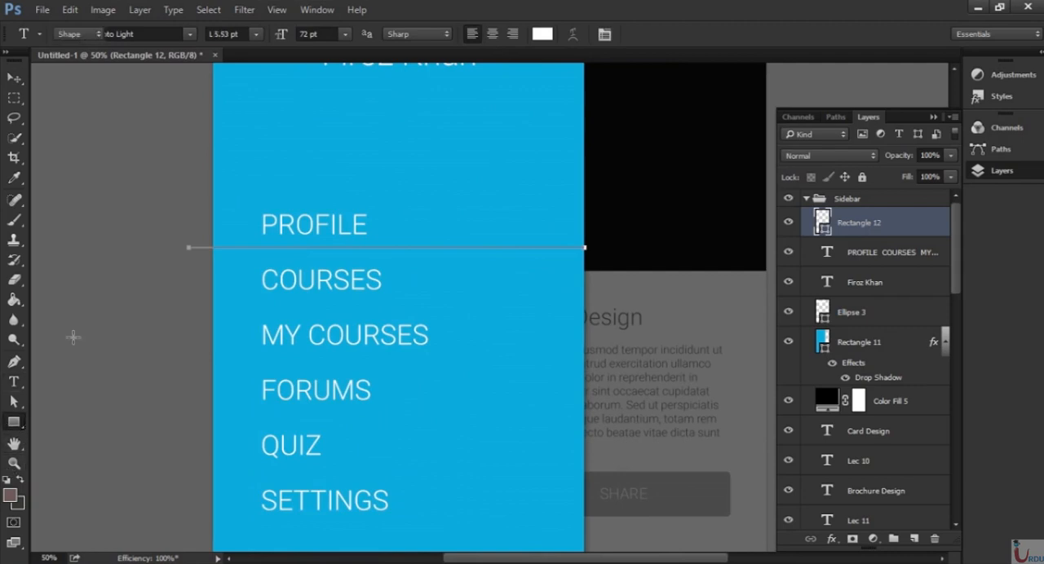
left_click(141, 34)
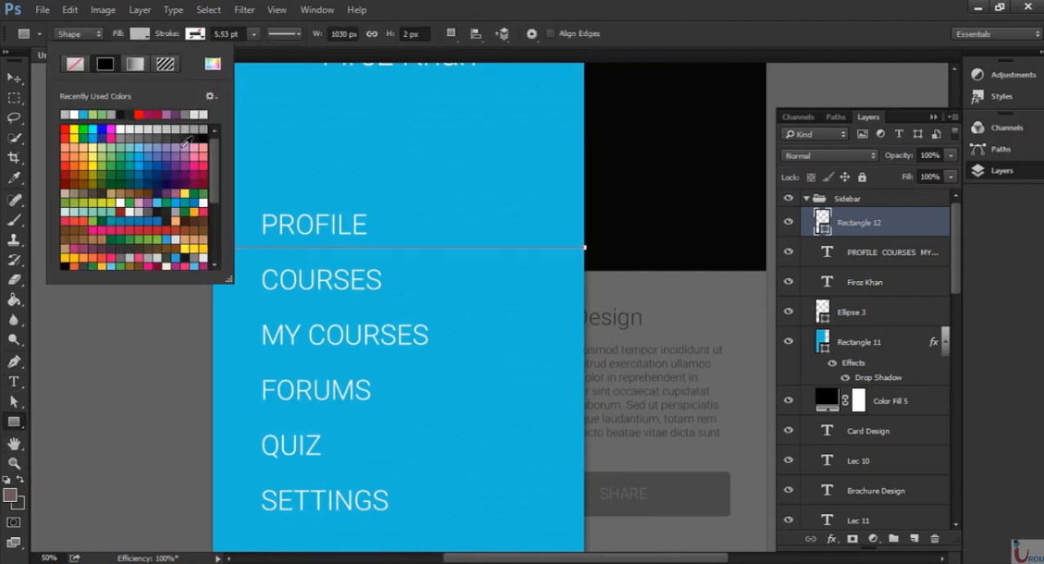
left_click(161, 133)
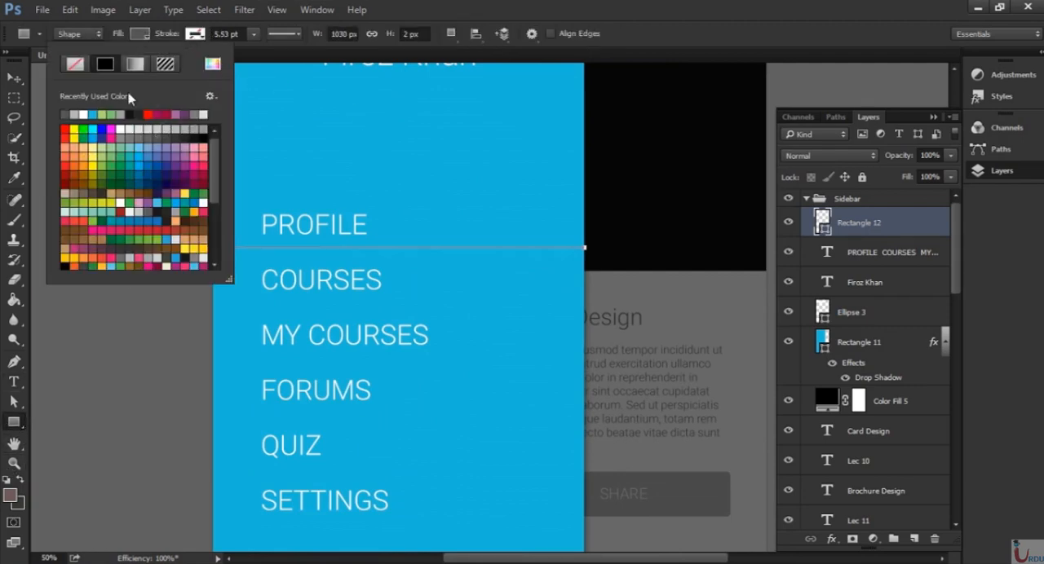
left_click(14, 78)
left_click(152, 142)
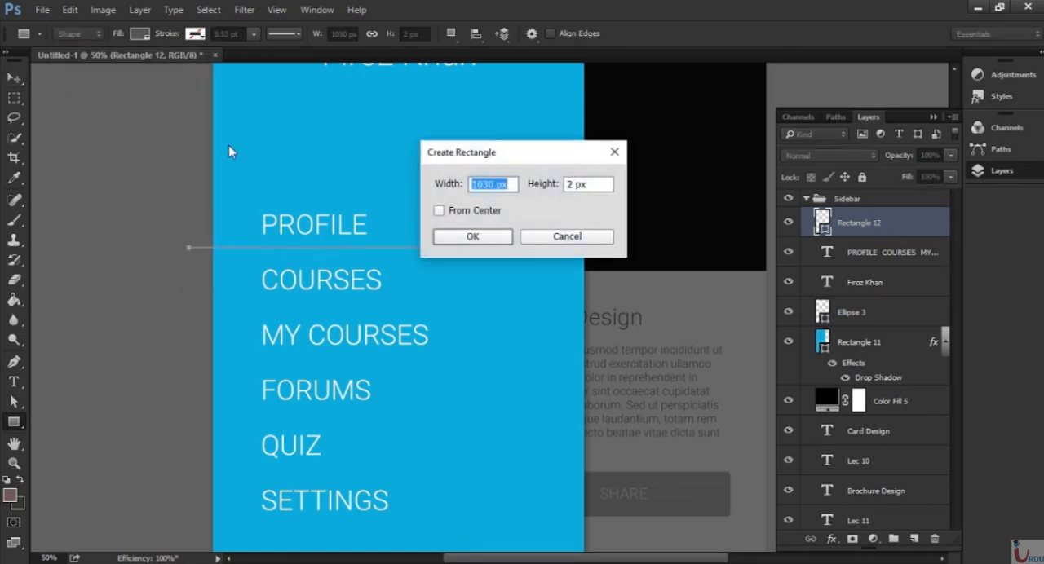
left_click(564, 235)
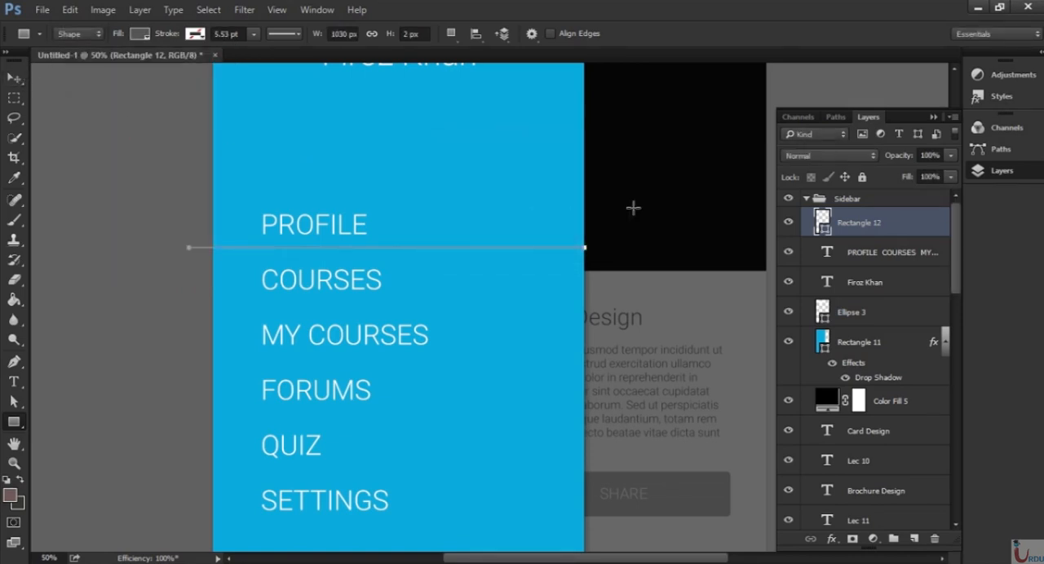
Lower the opacity of the divider line's layer to 36%, comparing it against the sidebar with the line deselected.
left_click(884, 252)
left_click(893, 223)
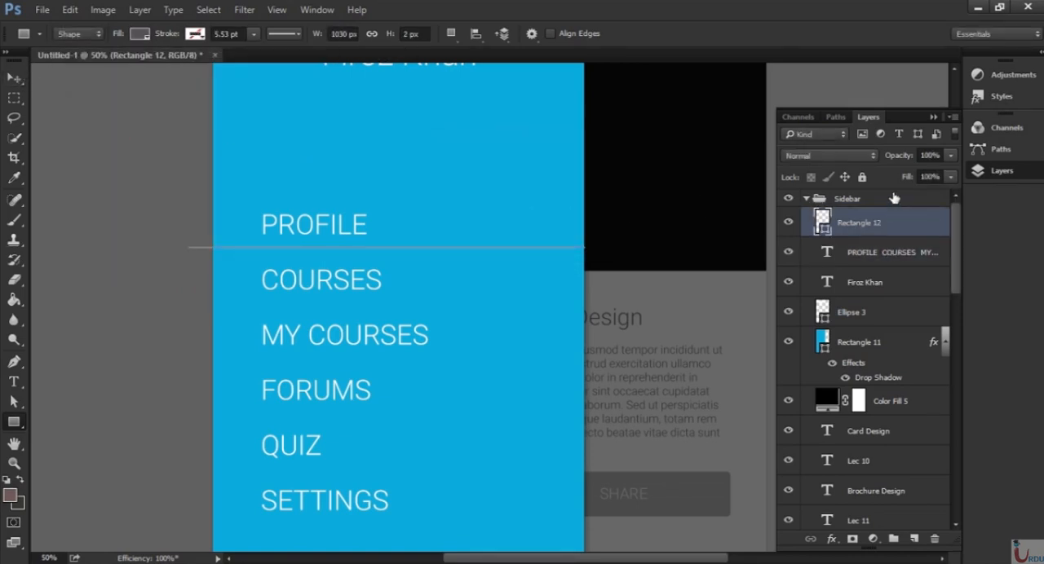
left_click(951, 155)
left_click(895, 253)
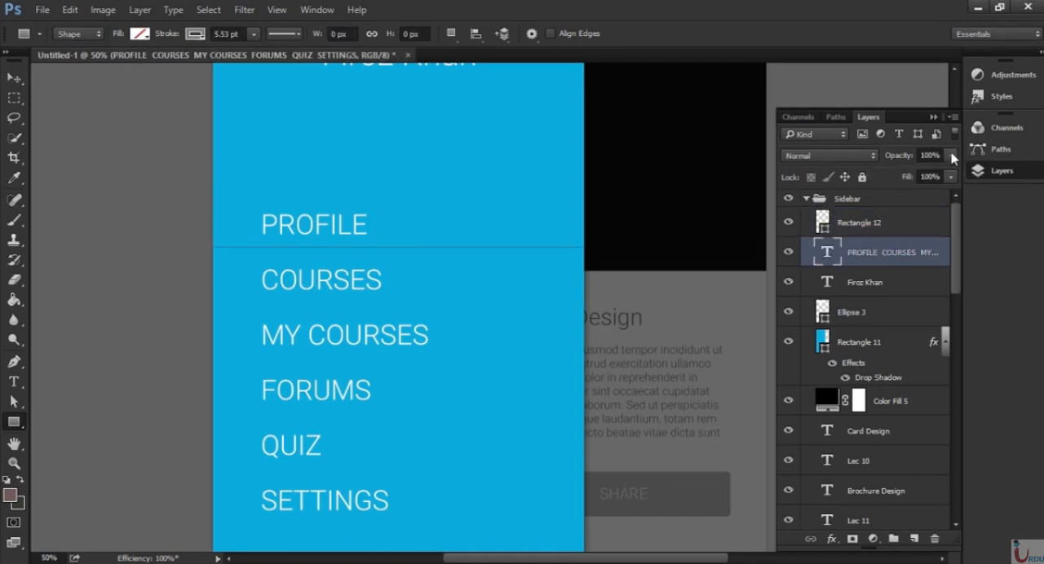
left_click(904, 229)
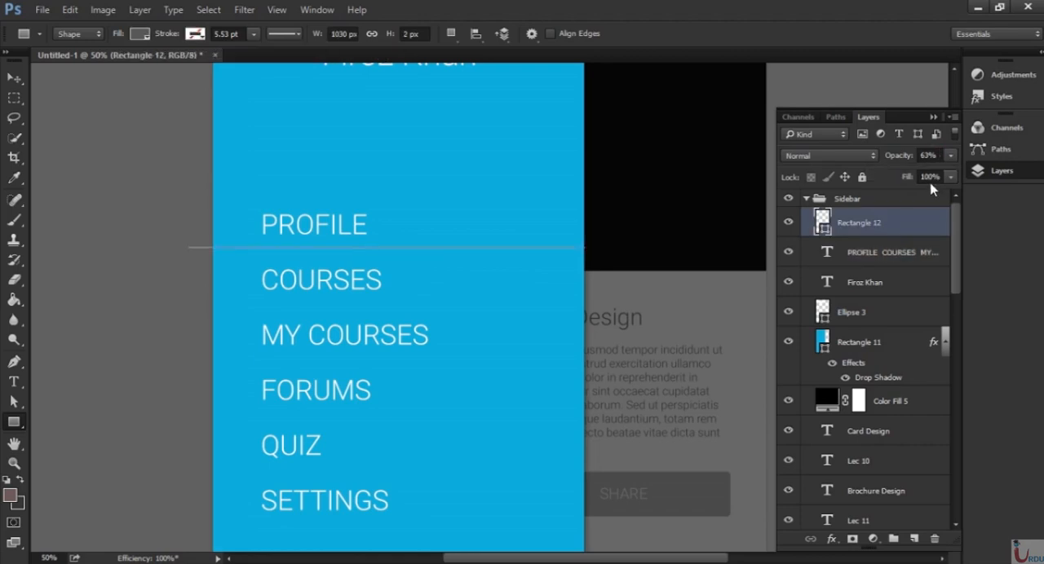
left_click(950, 155)
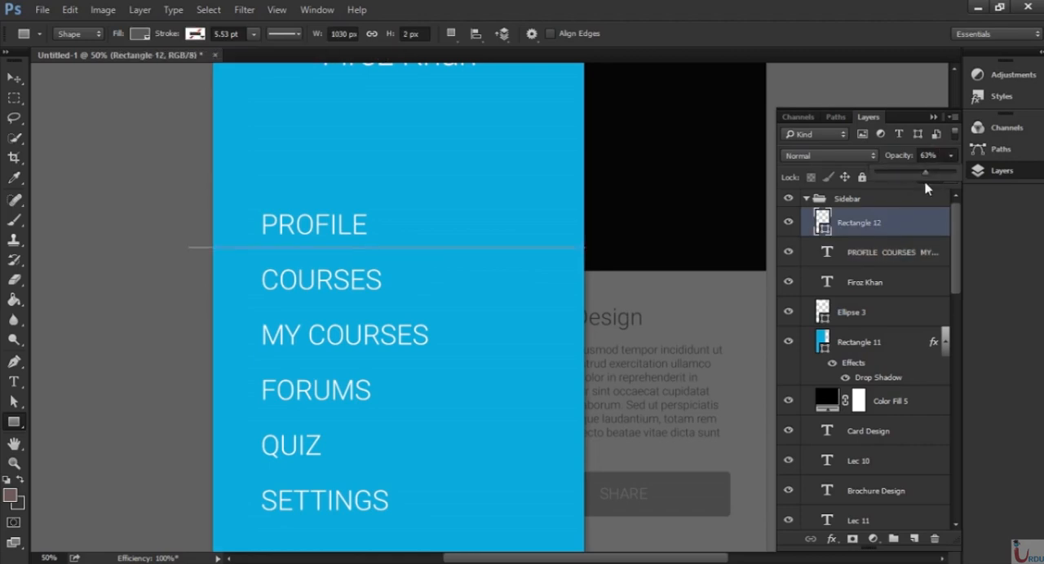
left_click(905, 259)
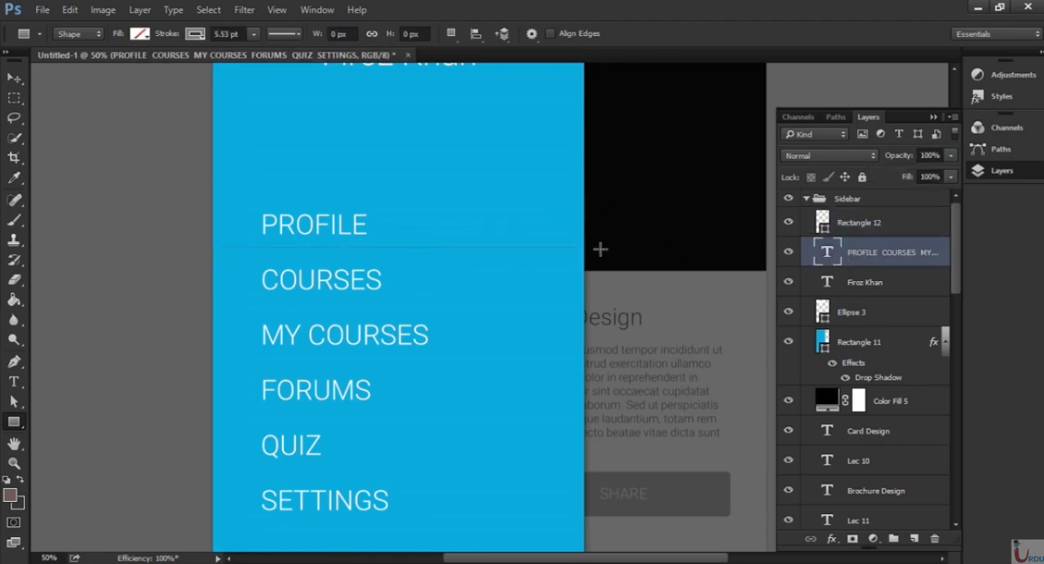
left_click(898, 232)
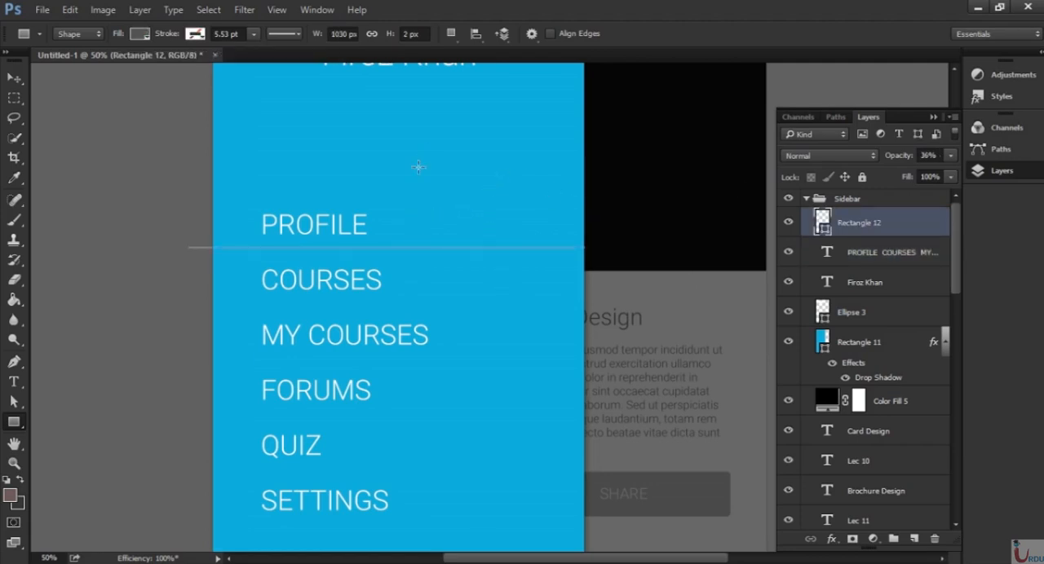
left_click(247, 287)
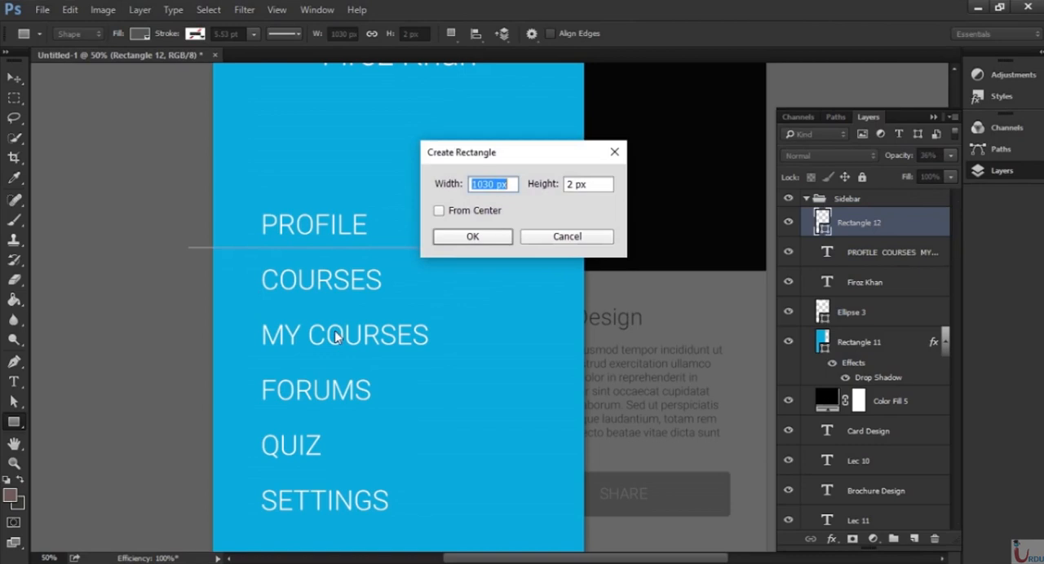
left_click(549, 237)
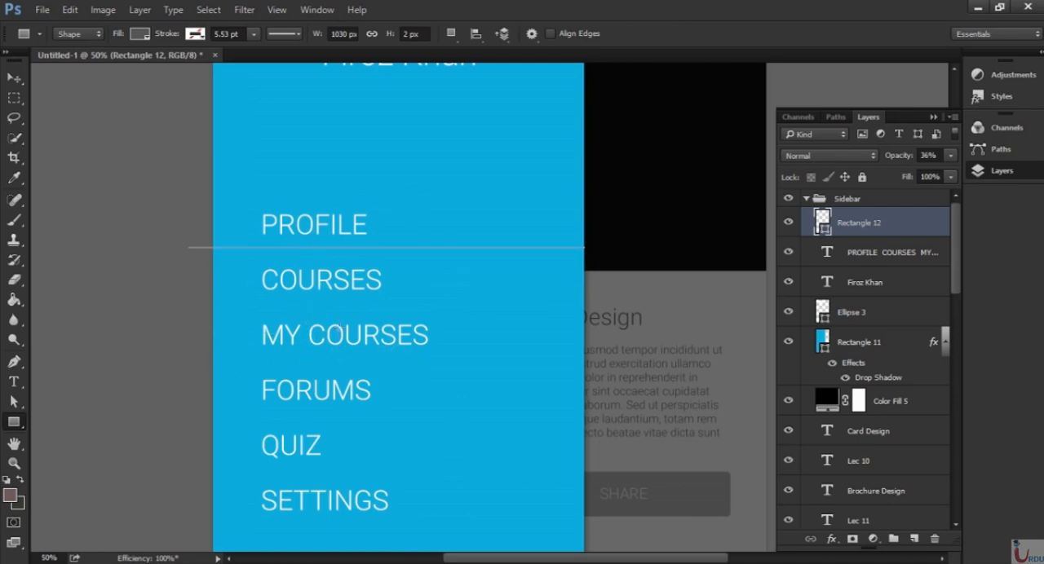
Duplicate the divider line and move the copy down between COURSES and MY COURSES.
left_click(927, 227)
left_click_drag(905, 230, 915, 539)
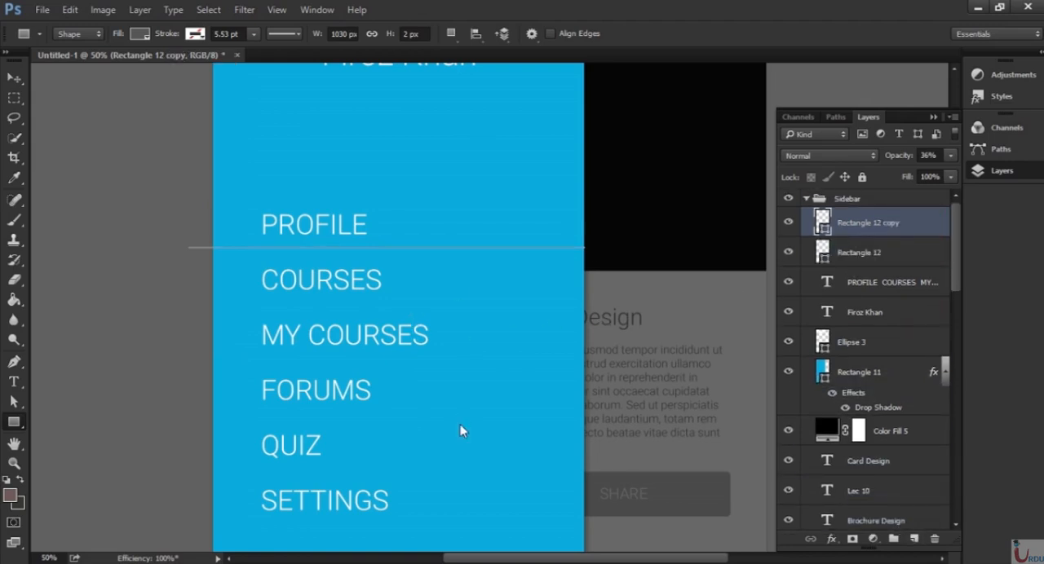
key("v")
left_click_drag(462, 260, 470, 318)
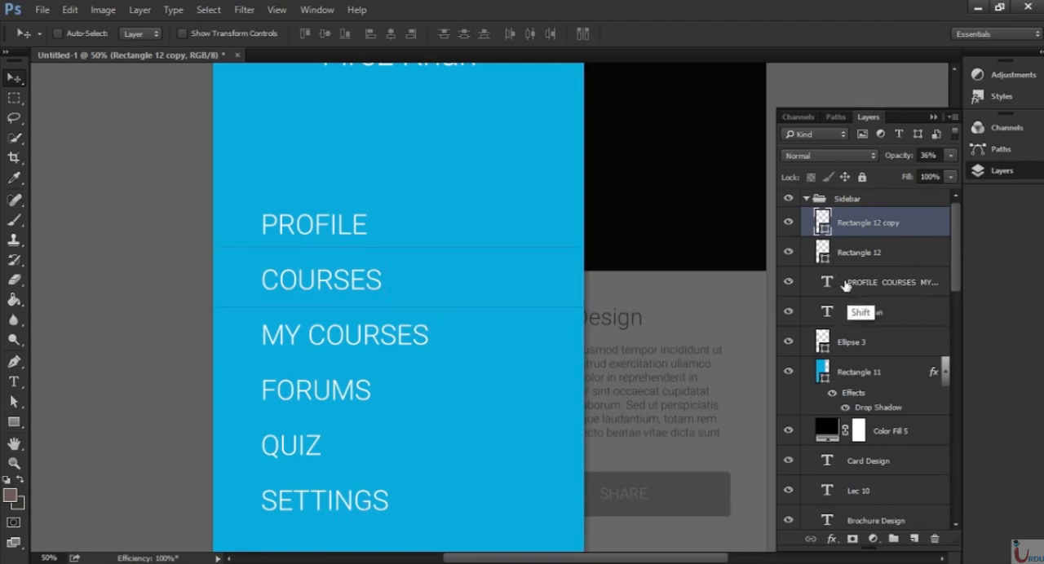
Select both divider lines and copy the pair downwards twice, placing lines below MY COURSES, FORUMS, QUIZ and SETTINGS.
left_click(865, 253, "shift")
key("alt")
left_click_drag(450, 359, 446, 423)
left_click_drag(516, 422, 530, 294)
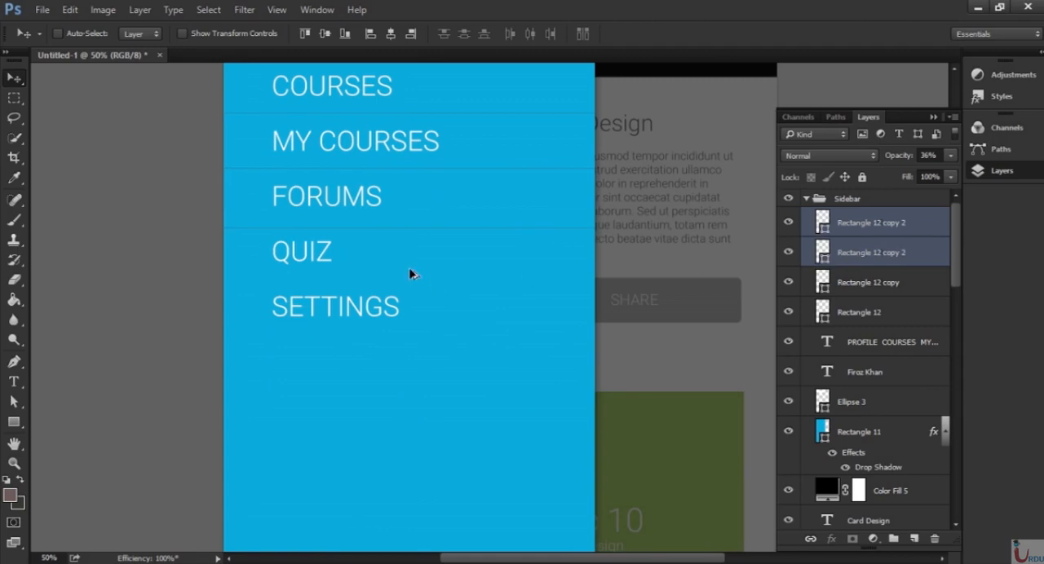
left_click_drag(429, 226, 433, 341)
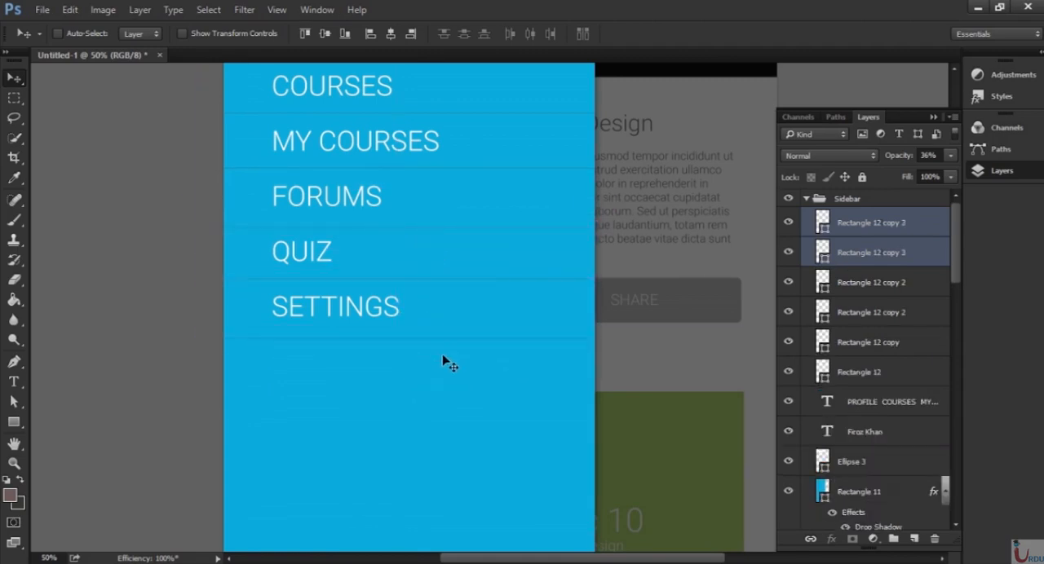
Examine the whole sidebar to check how the divider lines look between the menu items.
key("ctrl+minus")
key("ctrl+minus")
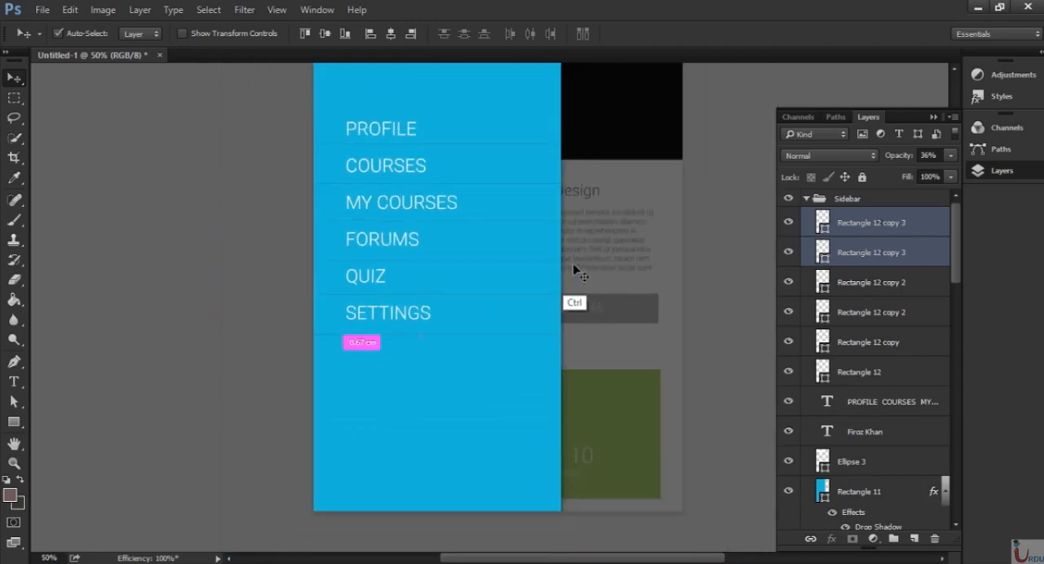
left_click_drag(586, 297, 509, 270)
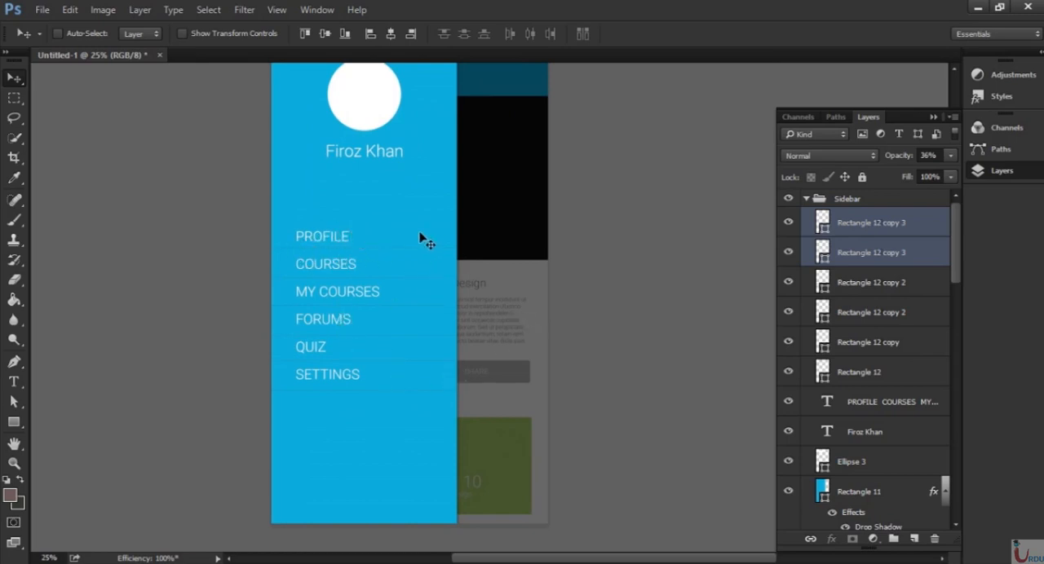
key("ctrl+minus")
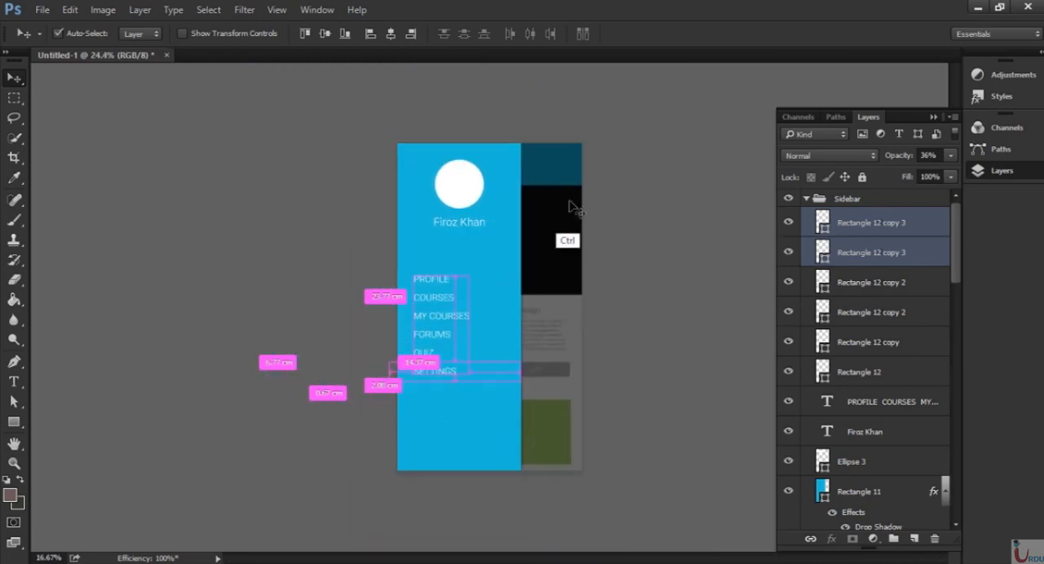
key("ctrl+plus")
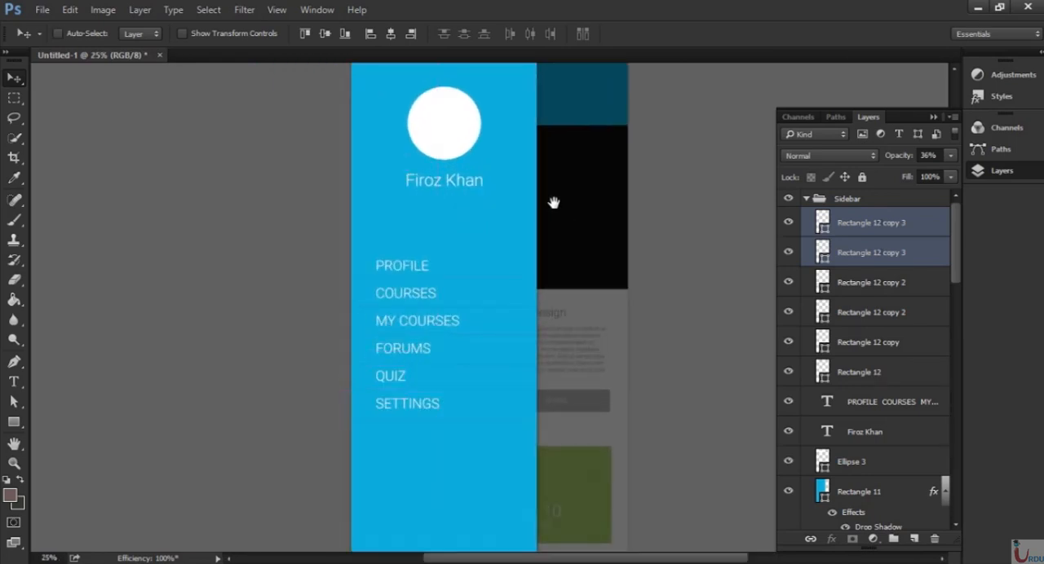
left_click_drag(552, 203, 429, 221)
key("ctrl+0")
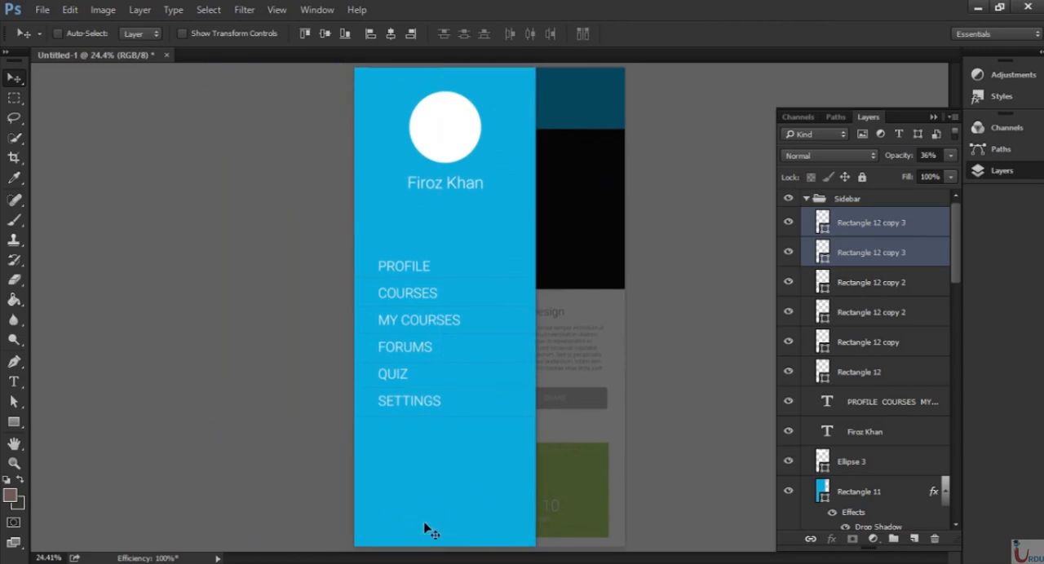
key("ctrl+plus")
key("ctrl+plus")
key("ctrl+plus")
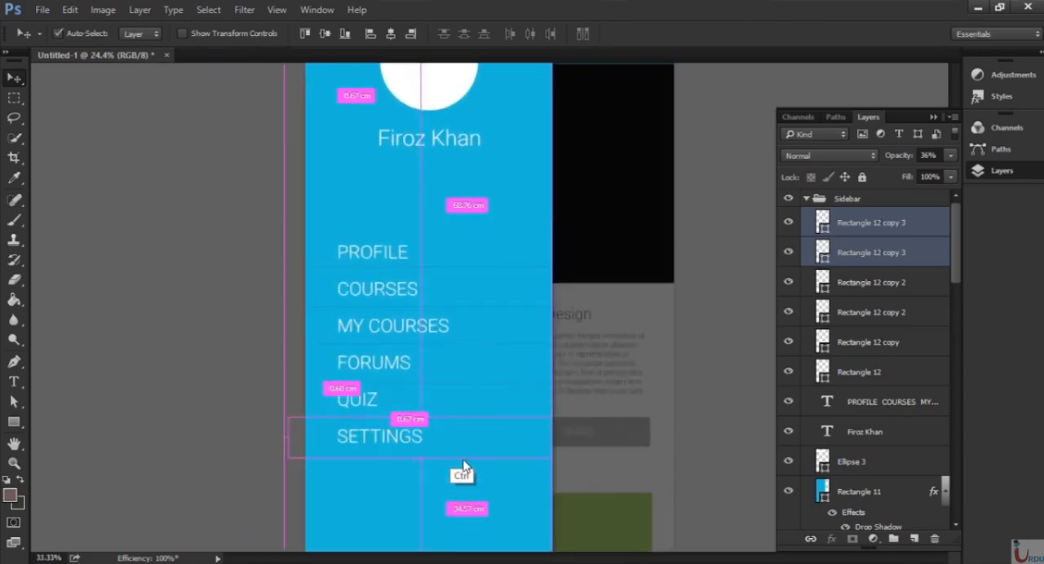
left_click_drag(524, 405, 561, 58)
left_click_drag(538, 383, 520, 205)
key("t")
left_click(256, 331)
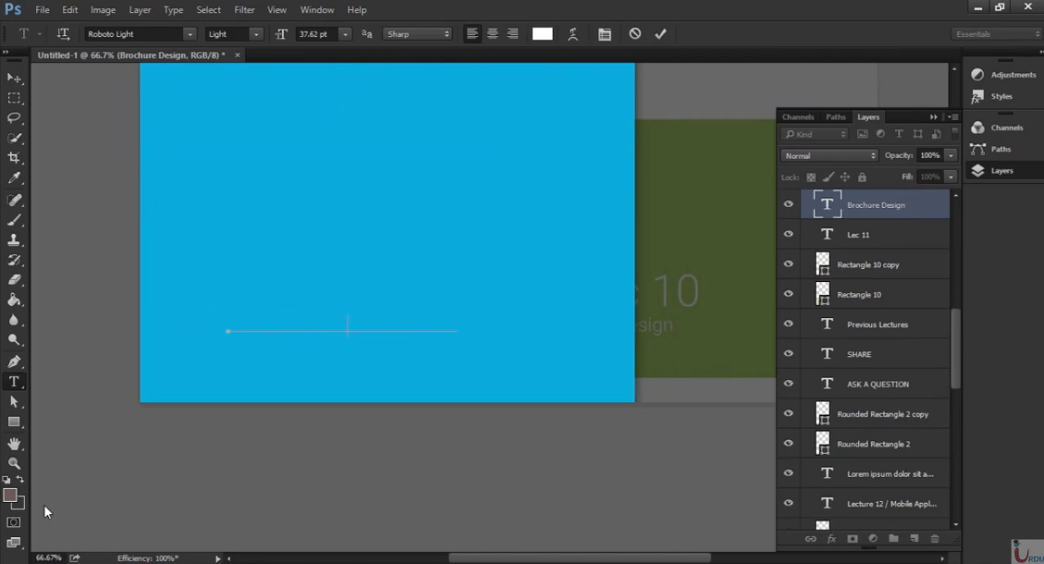
key("Escape")
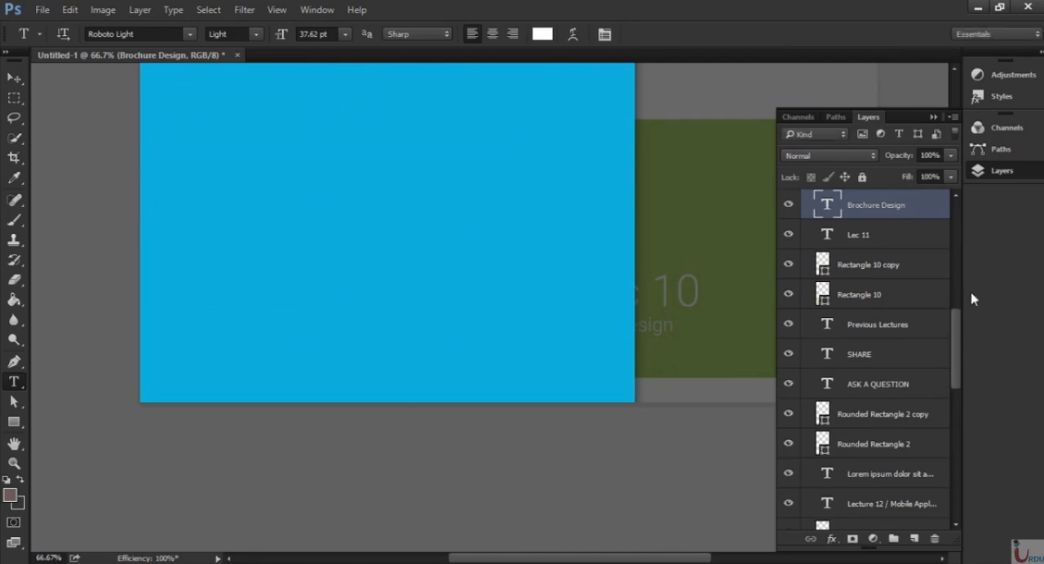
Add the text "UITA 2017 ver 1.0" near the bottom of the sidebar, above the topmost divider layer in the Sidebar group.
left_click_drag(959, 345, 957, 206)
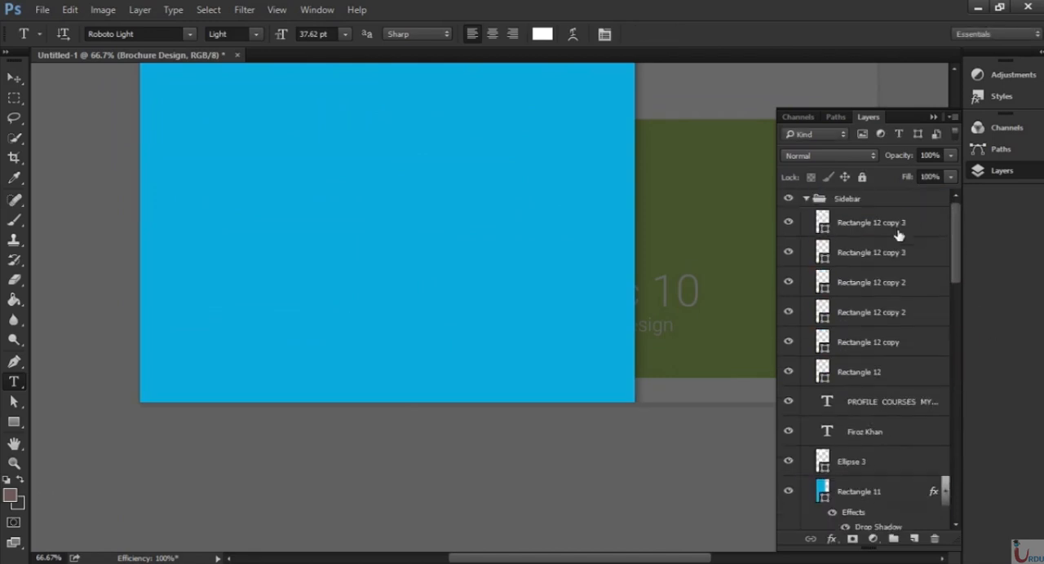
left_click(898, 235)
left_click(268, 354)
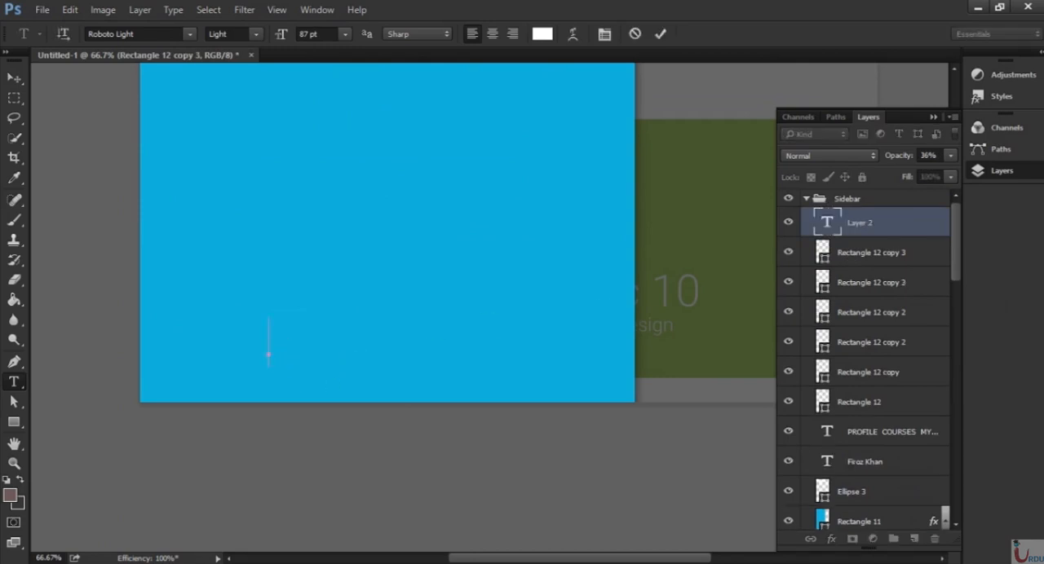
type("UITA")
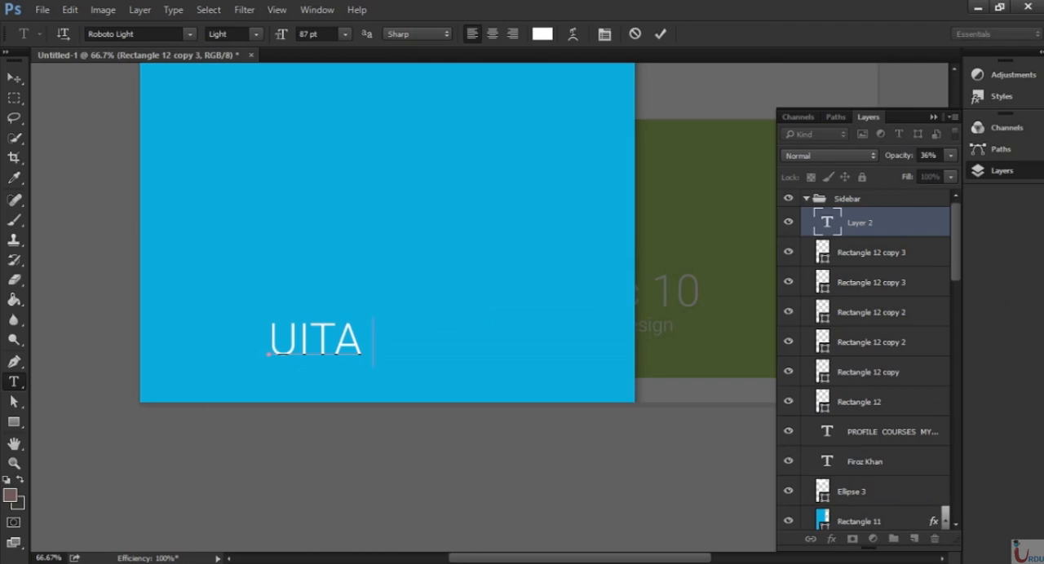
type("201")
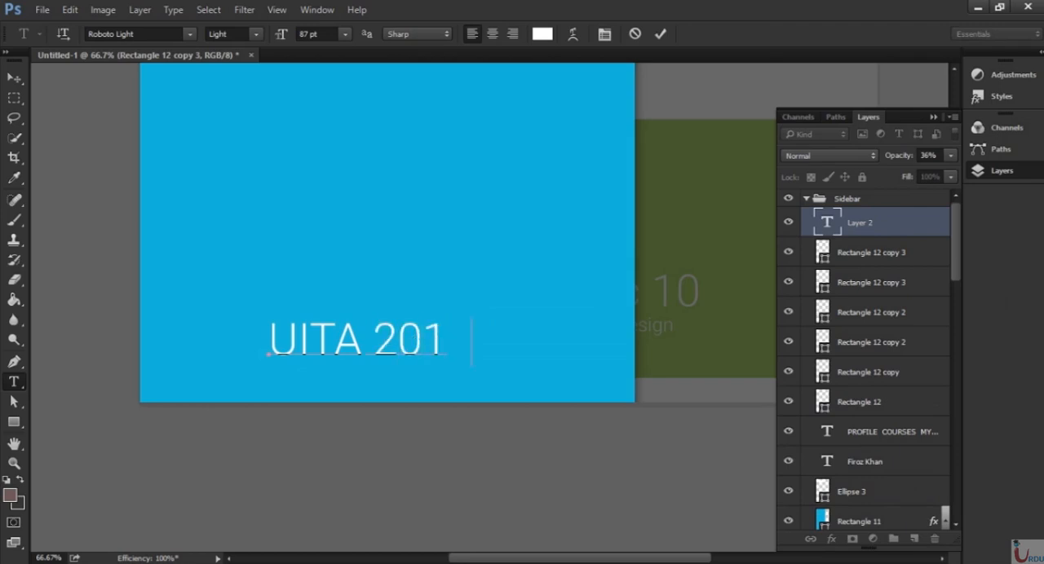
type("7 ver")
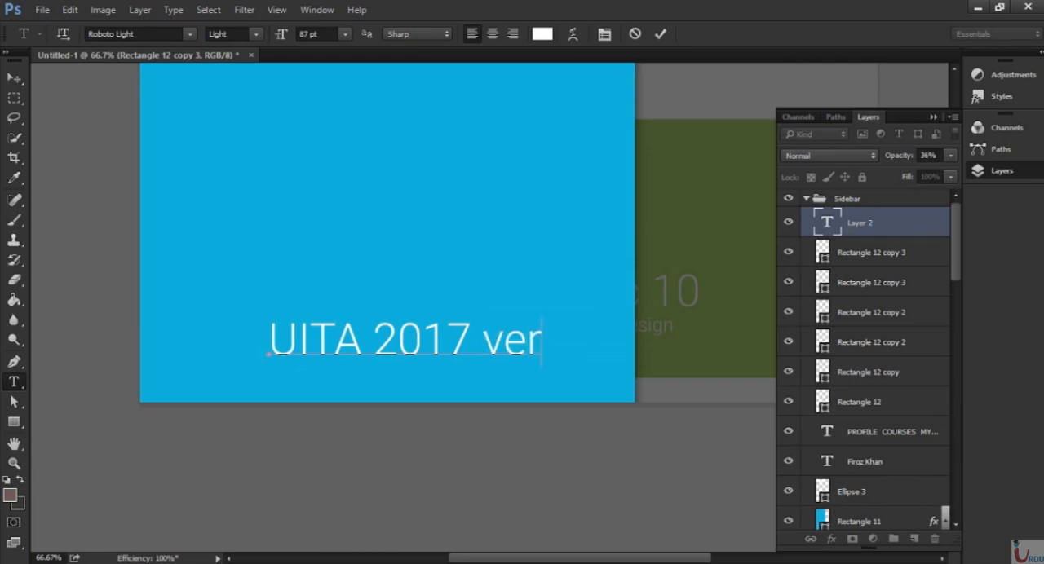
type(" 1.0")
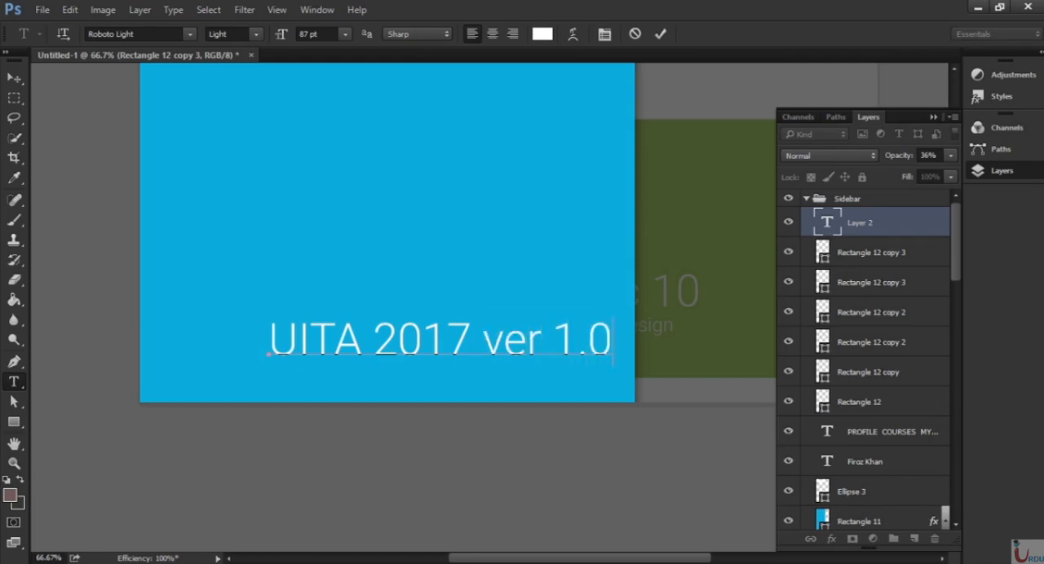
key("ctrl+Return")
Scale down the "UITA 2017 ver 1.0" text proportionally and centre it horizontally near the bottom of the sidebar.
key("ctrl+t")
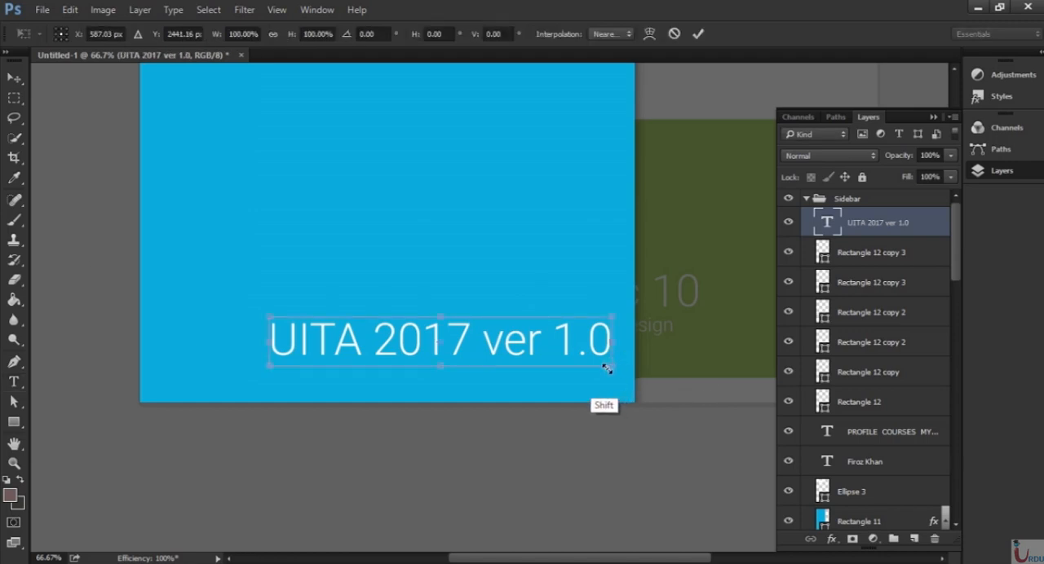
left_click_drag(610, 364, 435, 346)
key("Return")
key("v")
key("space")
left_click_drag(446, 348, 526, 358)
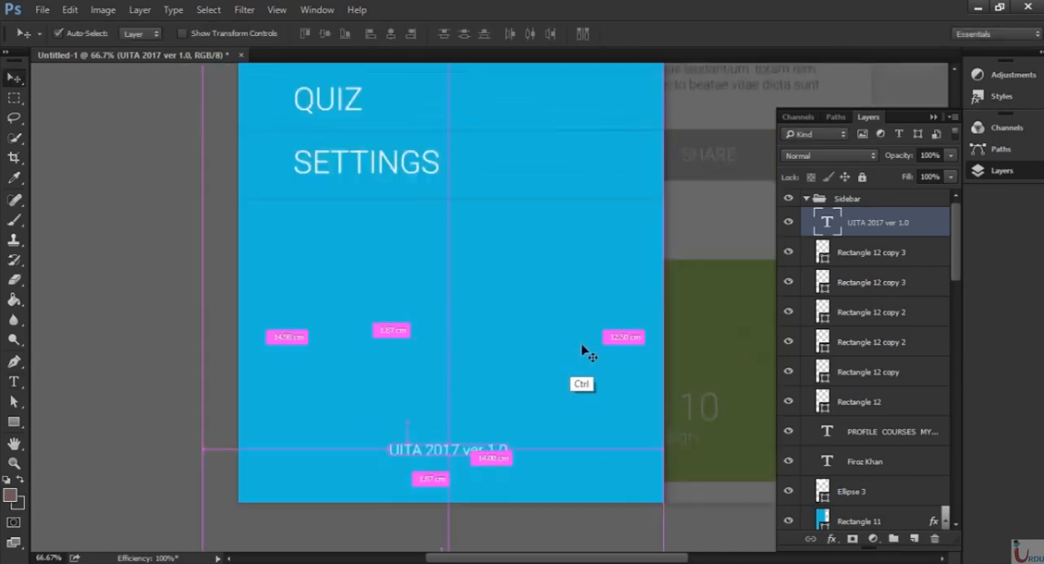
key("ctrl+0")
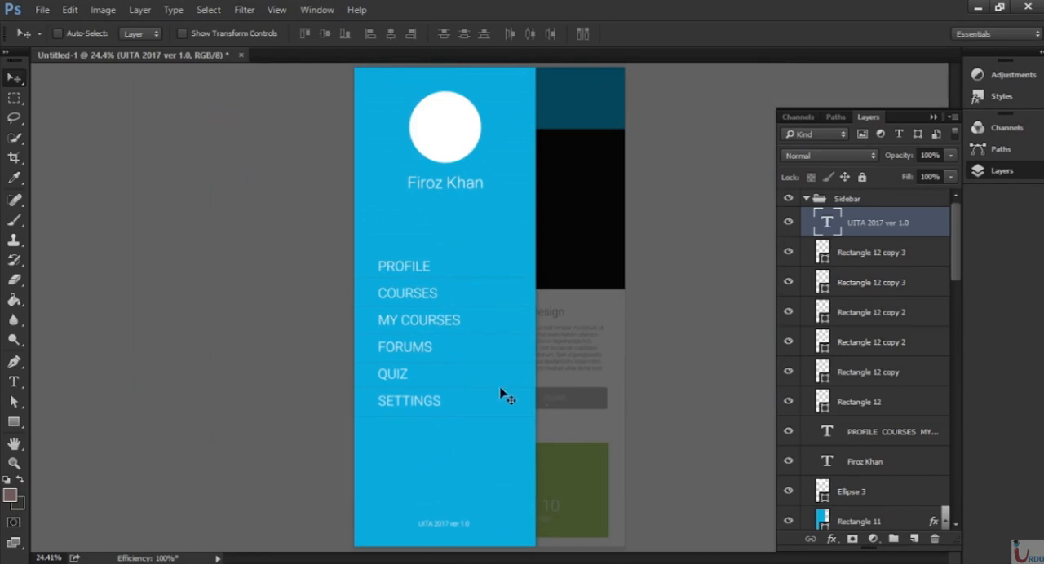
Collapse the Sidebar group, then hide the Sidebar, video screen, course page, homepage and login screen groups one by one to review the screens underneath.
left_click(806, 199)
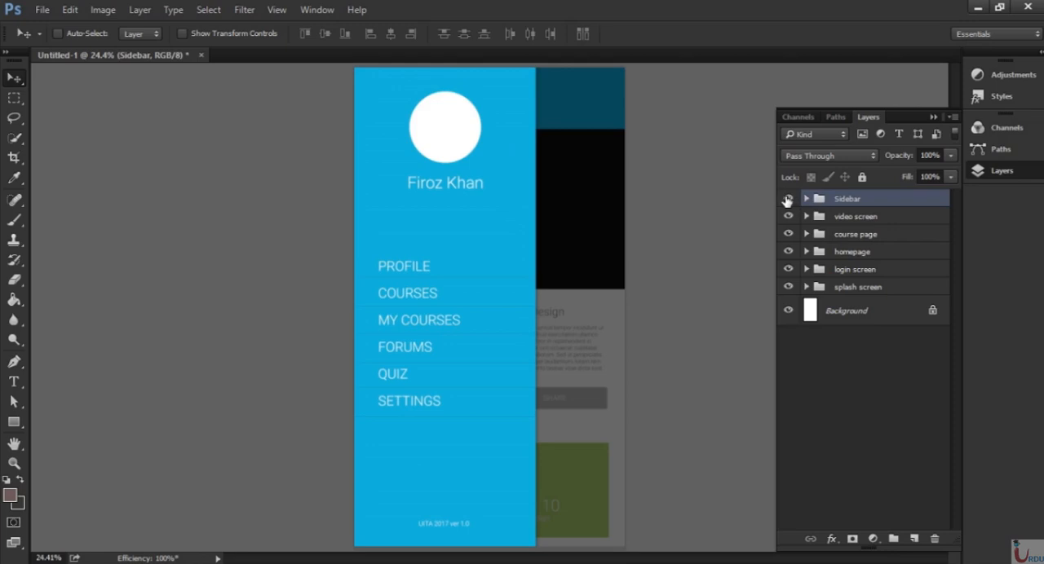
left_click(786, 200)
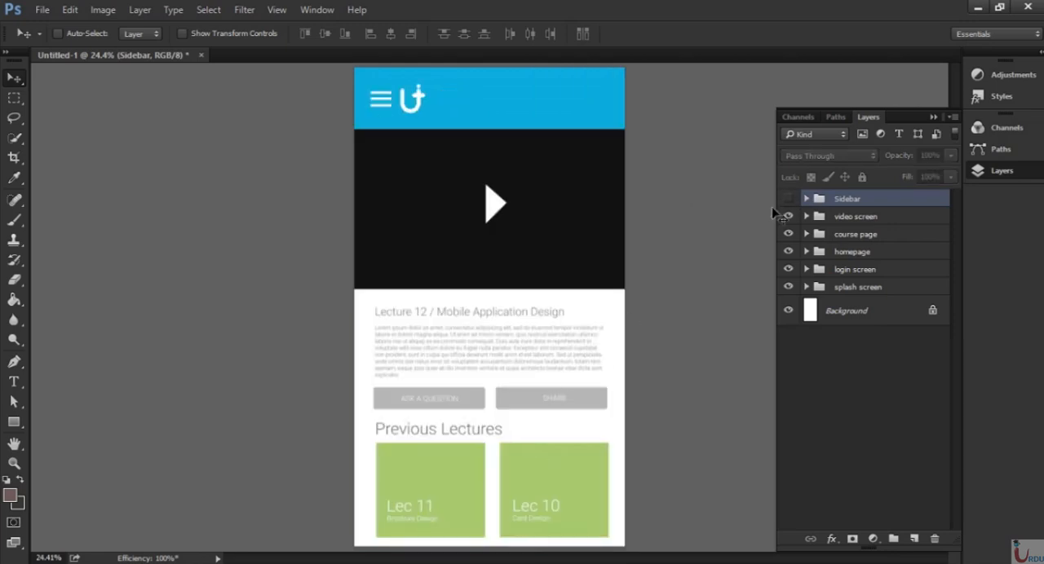
left_click(788, 217)
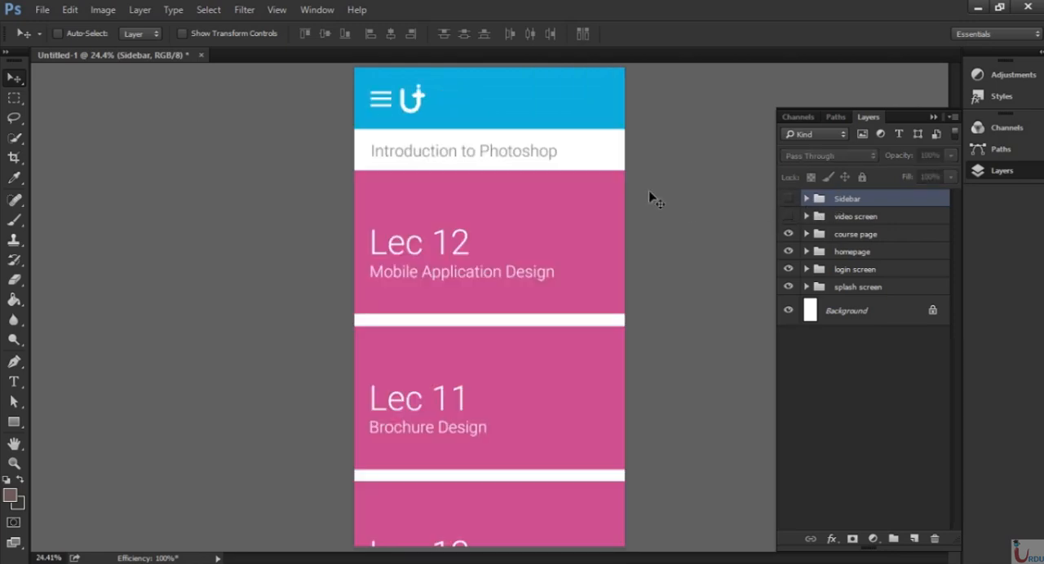
left_click(788, 235)
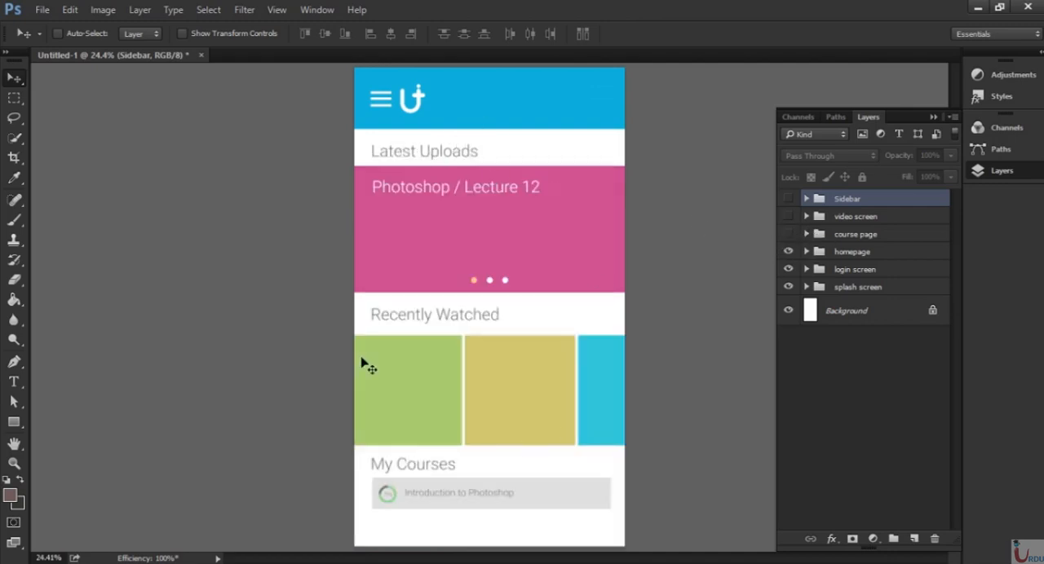
left_click(788, 252)
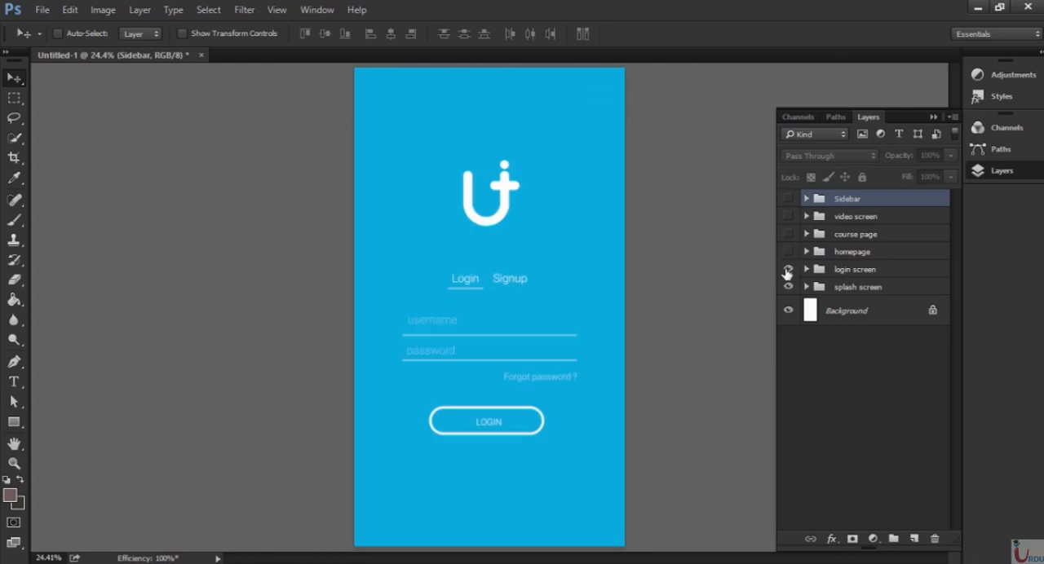
left_click(787, 269)
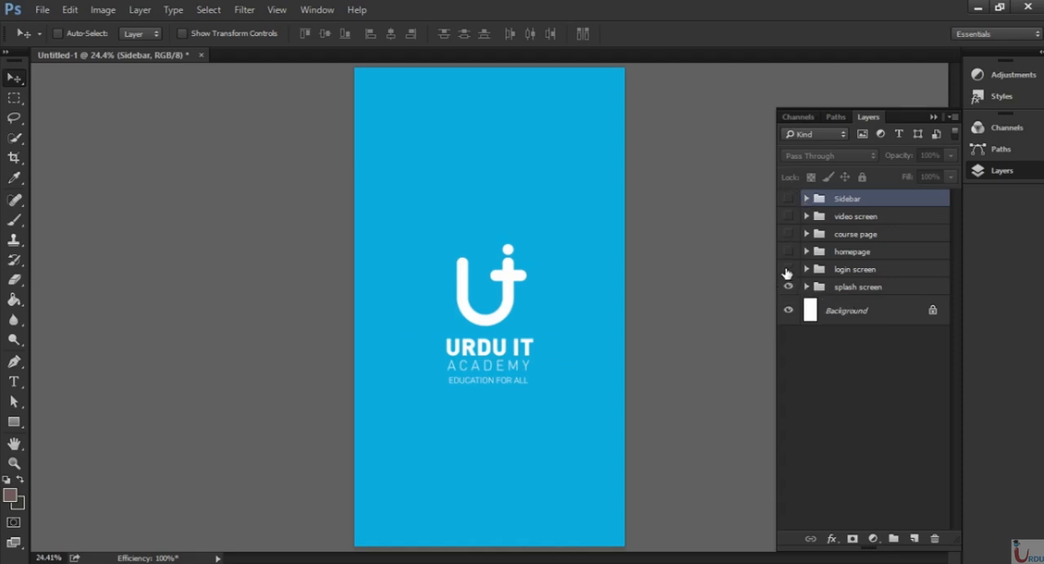
Show the login screen, homepage, course page, video screen and Sidebar groups again in order, reviewing each app screen.
left_click(788, 270)
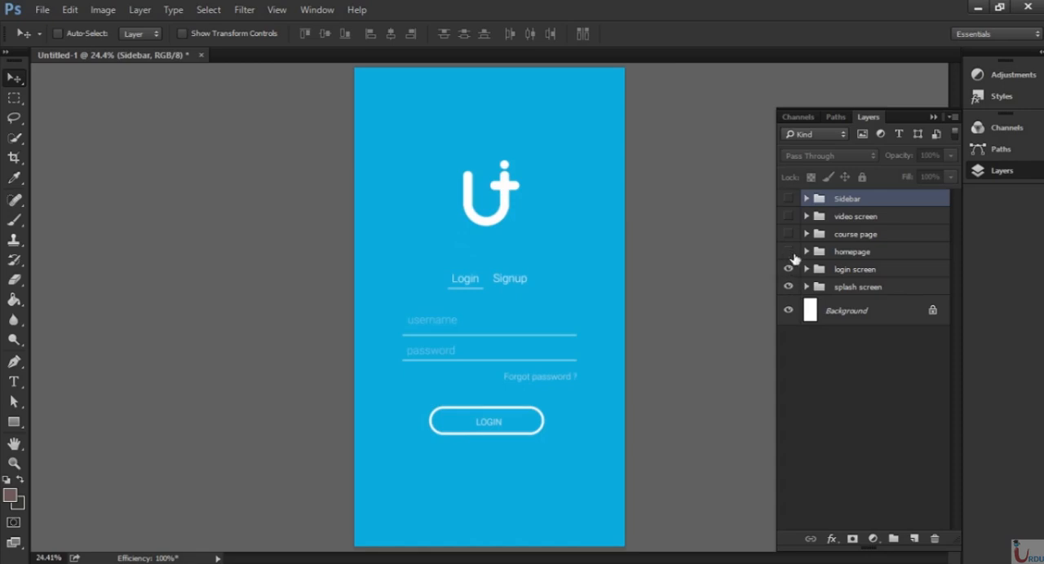
left_click(787, 252)
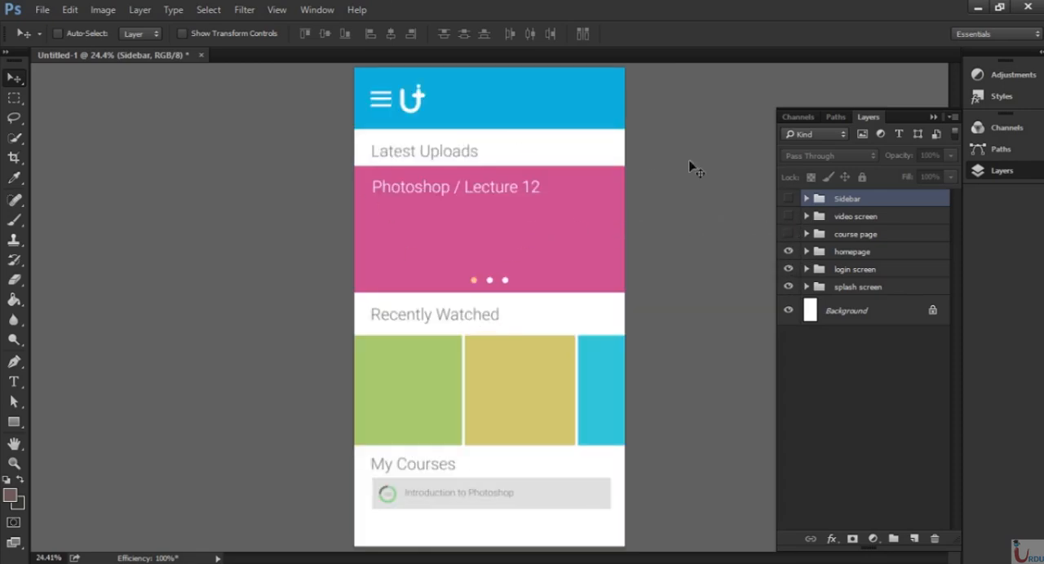
left_click(787, 234)
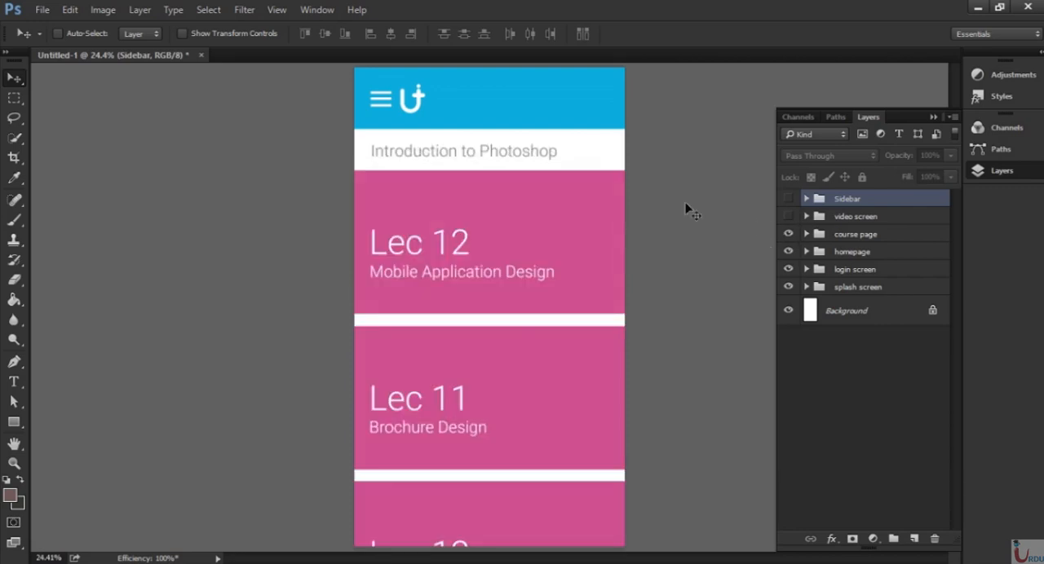
left_click(788, 217)
left_click(787, 217)
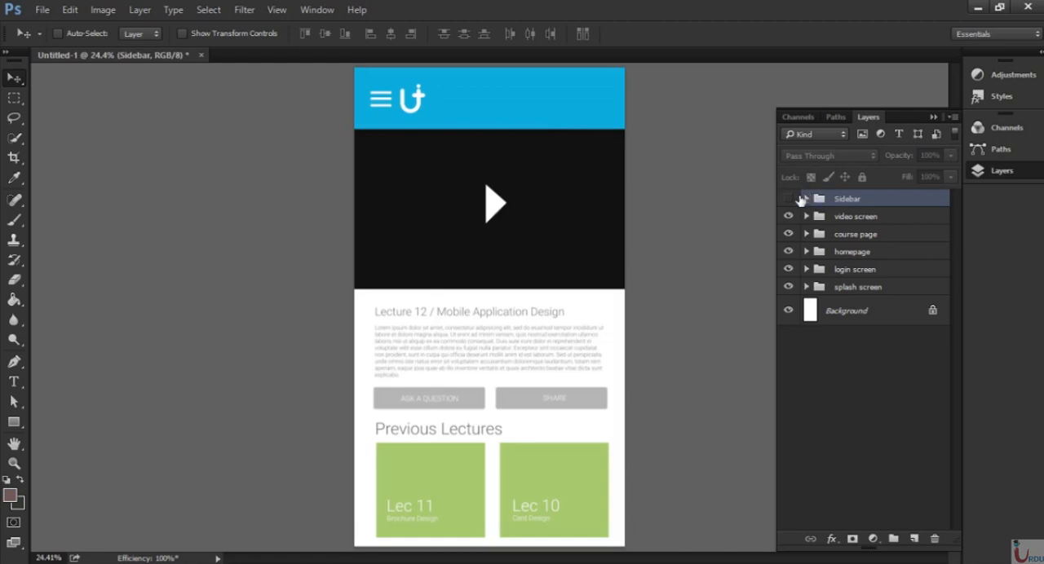
left_click(787, 199)
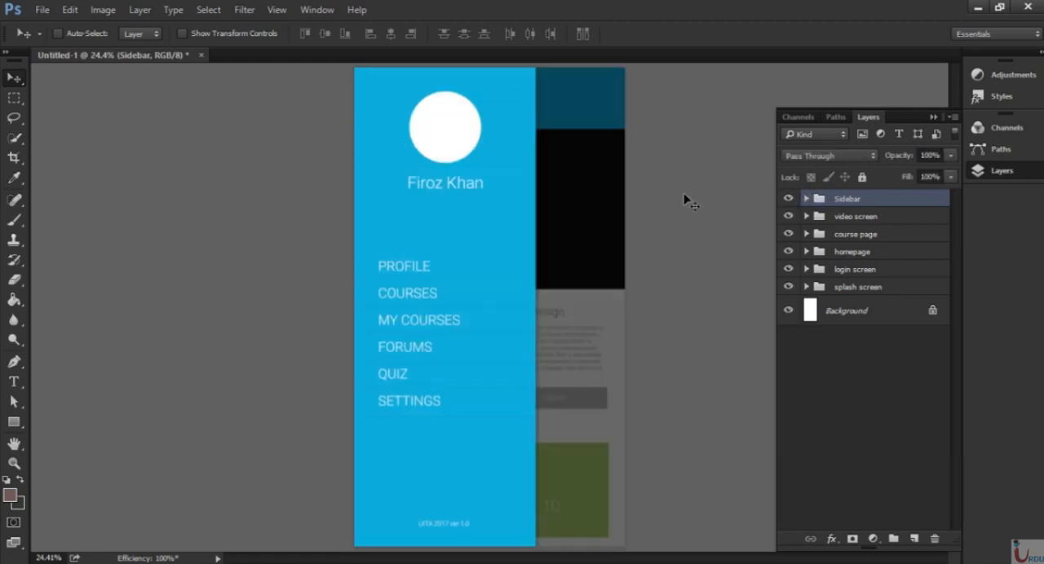